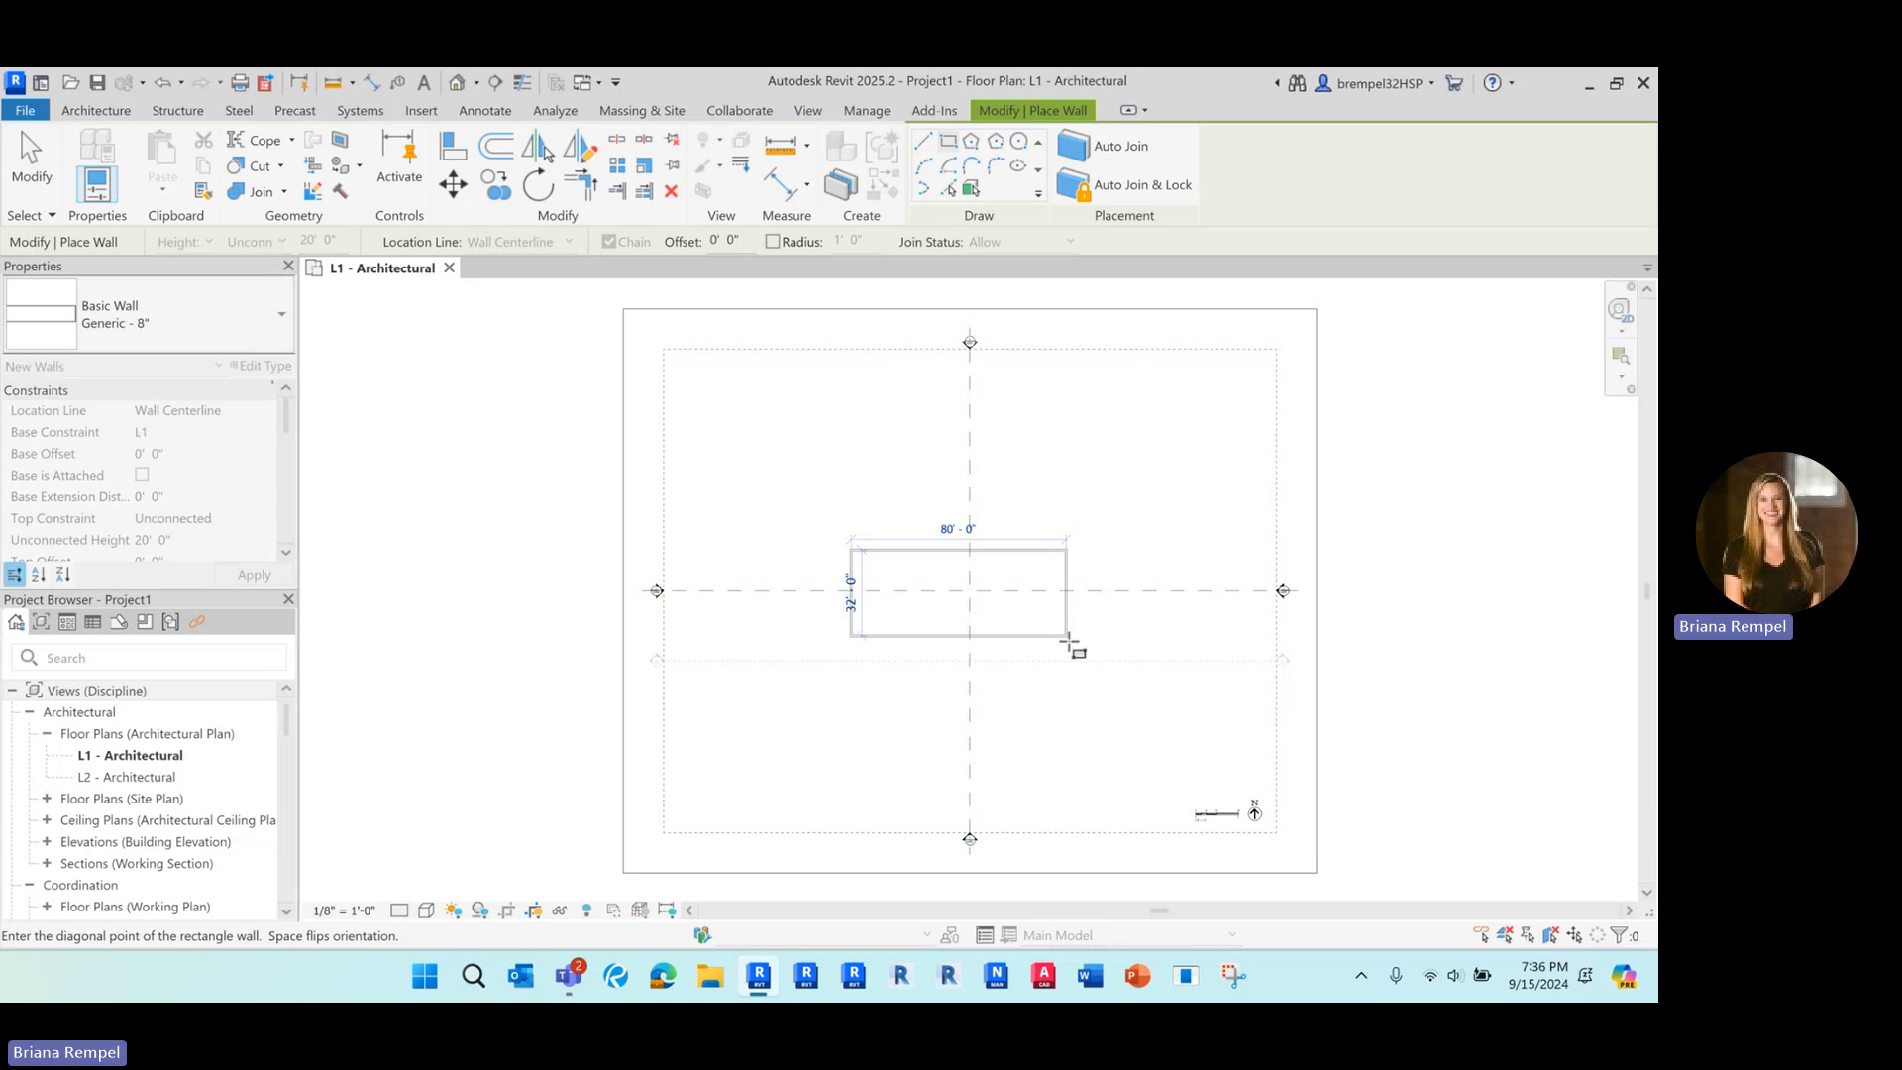
Complete the rectangular exterior walls about 80' wide and divide the interior into three rooms with two full-height vertical partition walls in plan.
{"action": "left_click", "coordinate": [1070, 645]}
{"action": "scroll", "coordinate": [1061, 642], "scroll_direction": "up", "scroll_amount": 3}
{"action": "left_click", "coordinate": [924, 144]}
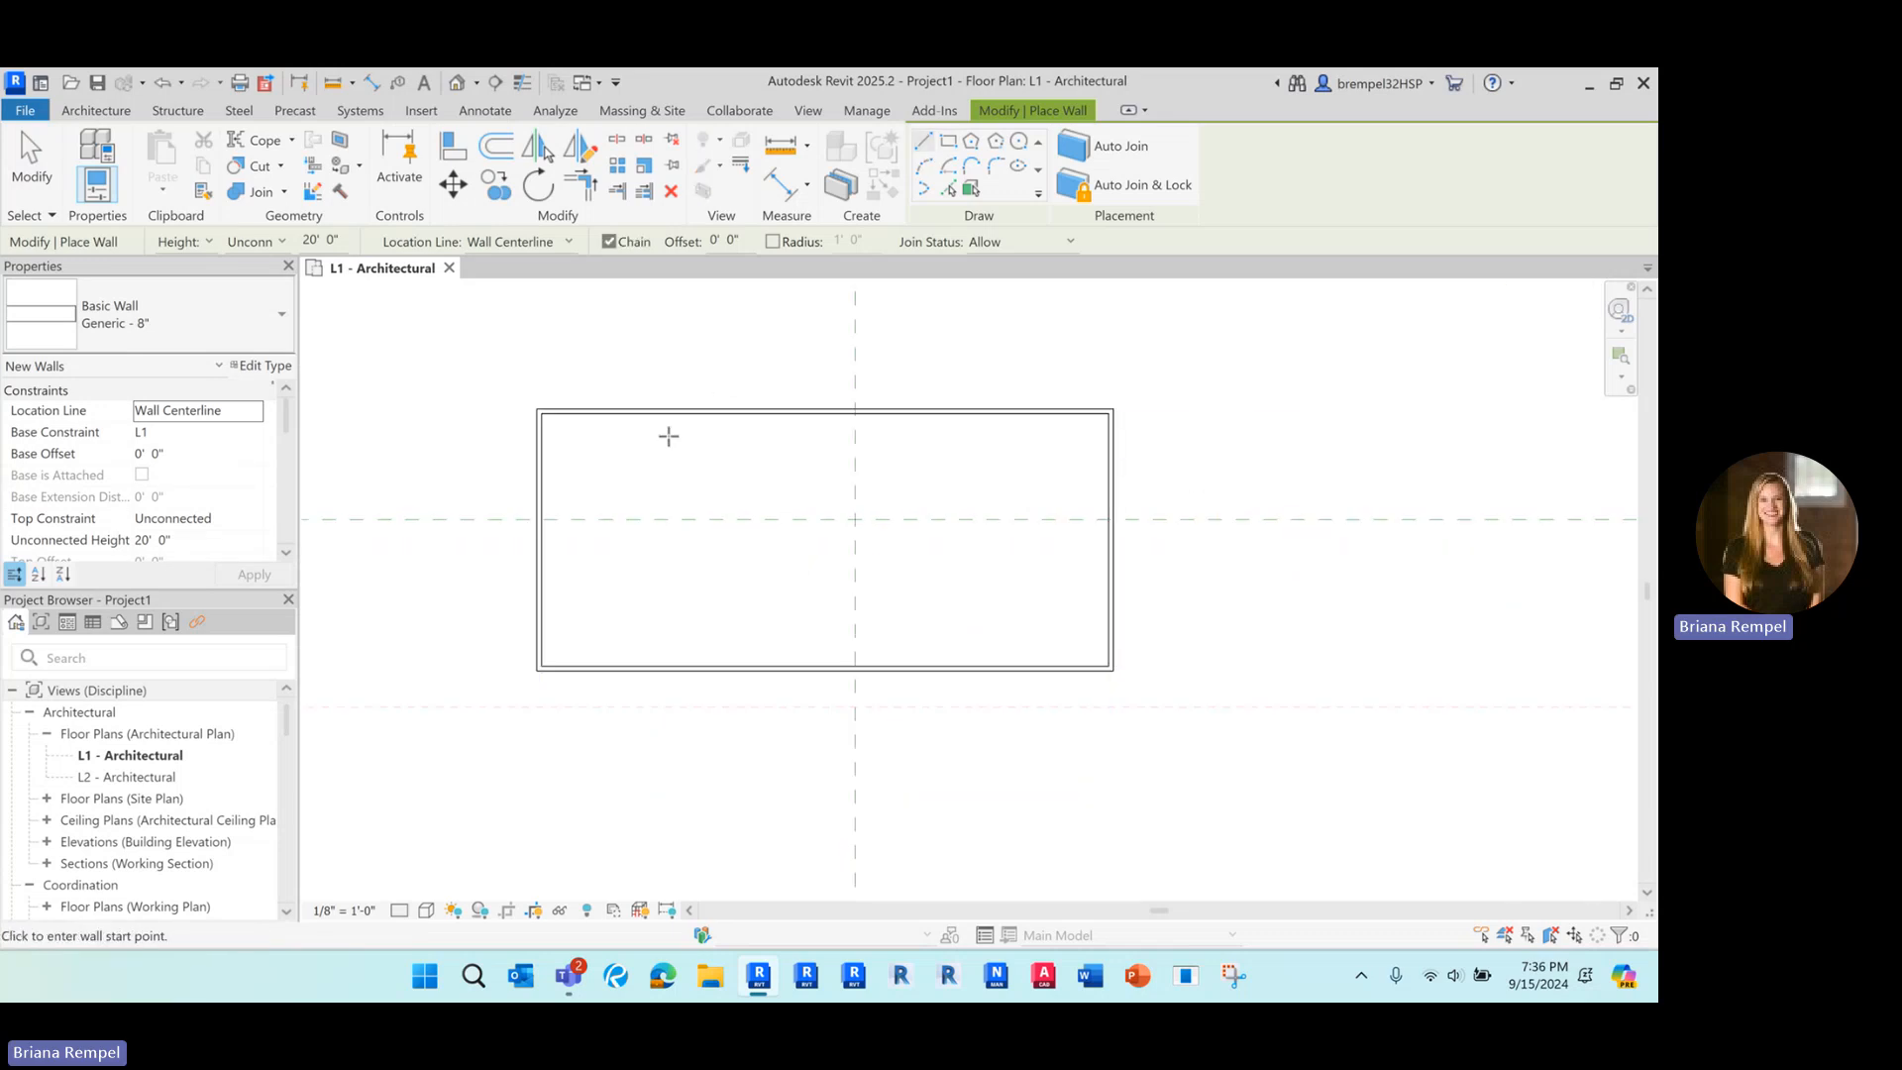
{"action": "left_click", "coordinate": [681, 424]}
{"action": "left_click", "coordinate": [684, 662]}
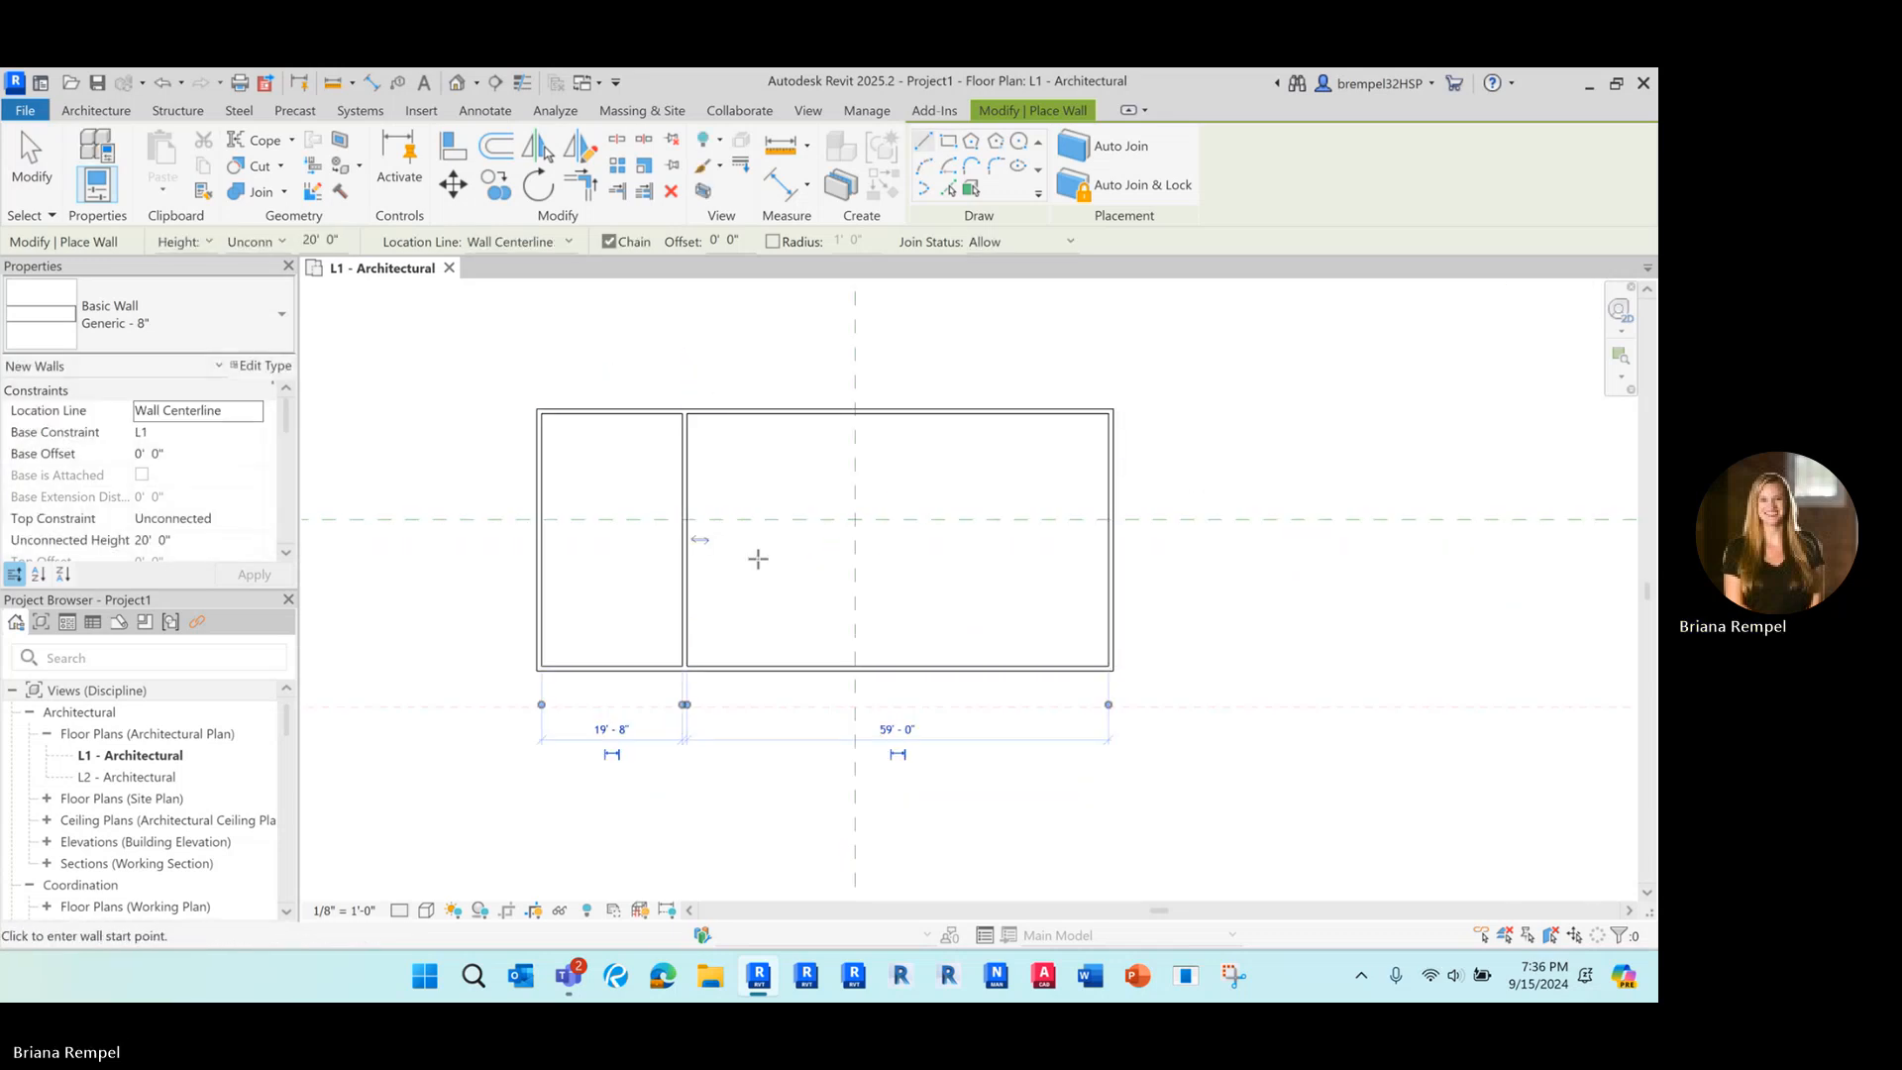
{"action": "left_click", "coordinate": [897, 411]}
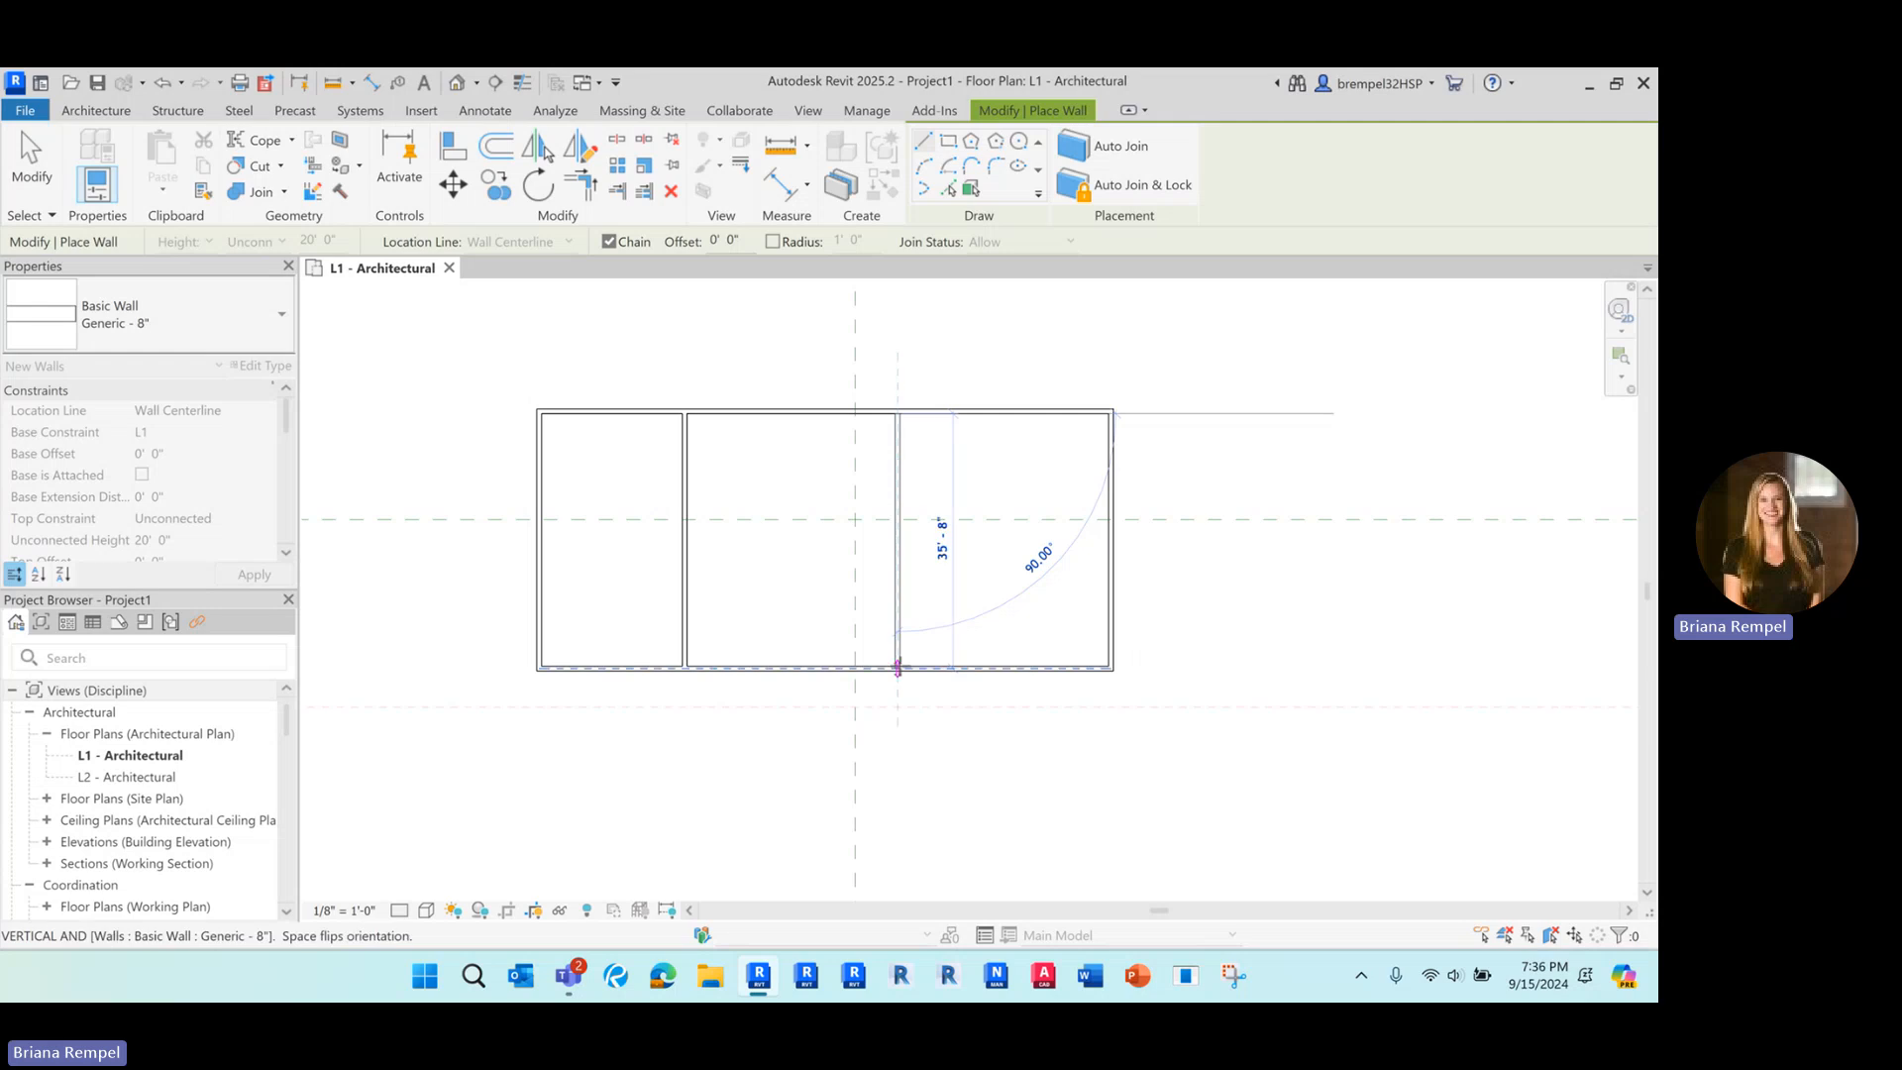
{"action": "left_click", "coordinate": [897, 665]}
{"action": "middle_click_drag", "start_coordinate": [656, 507], "coordinate": [679, 490]}
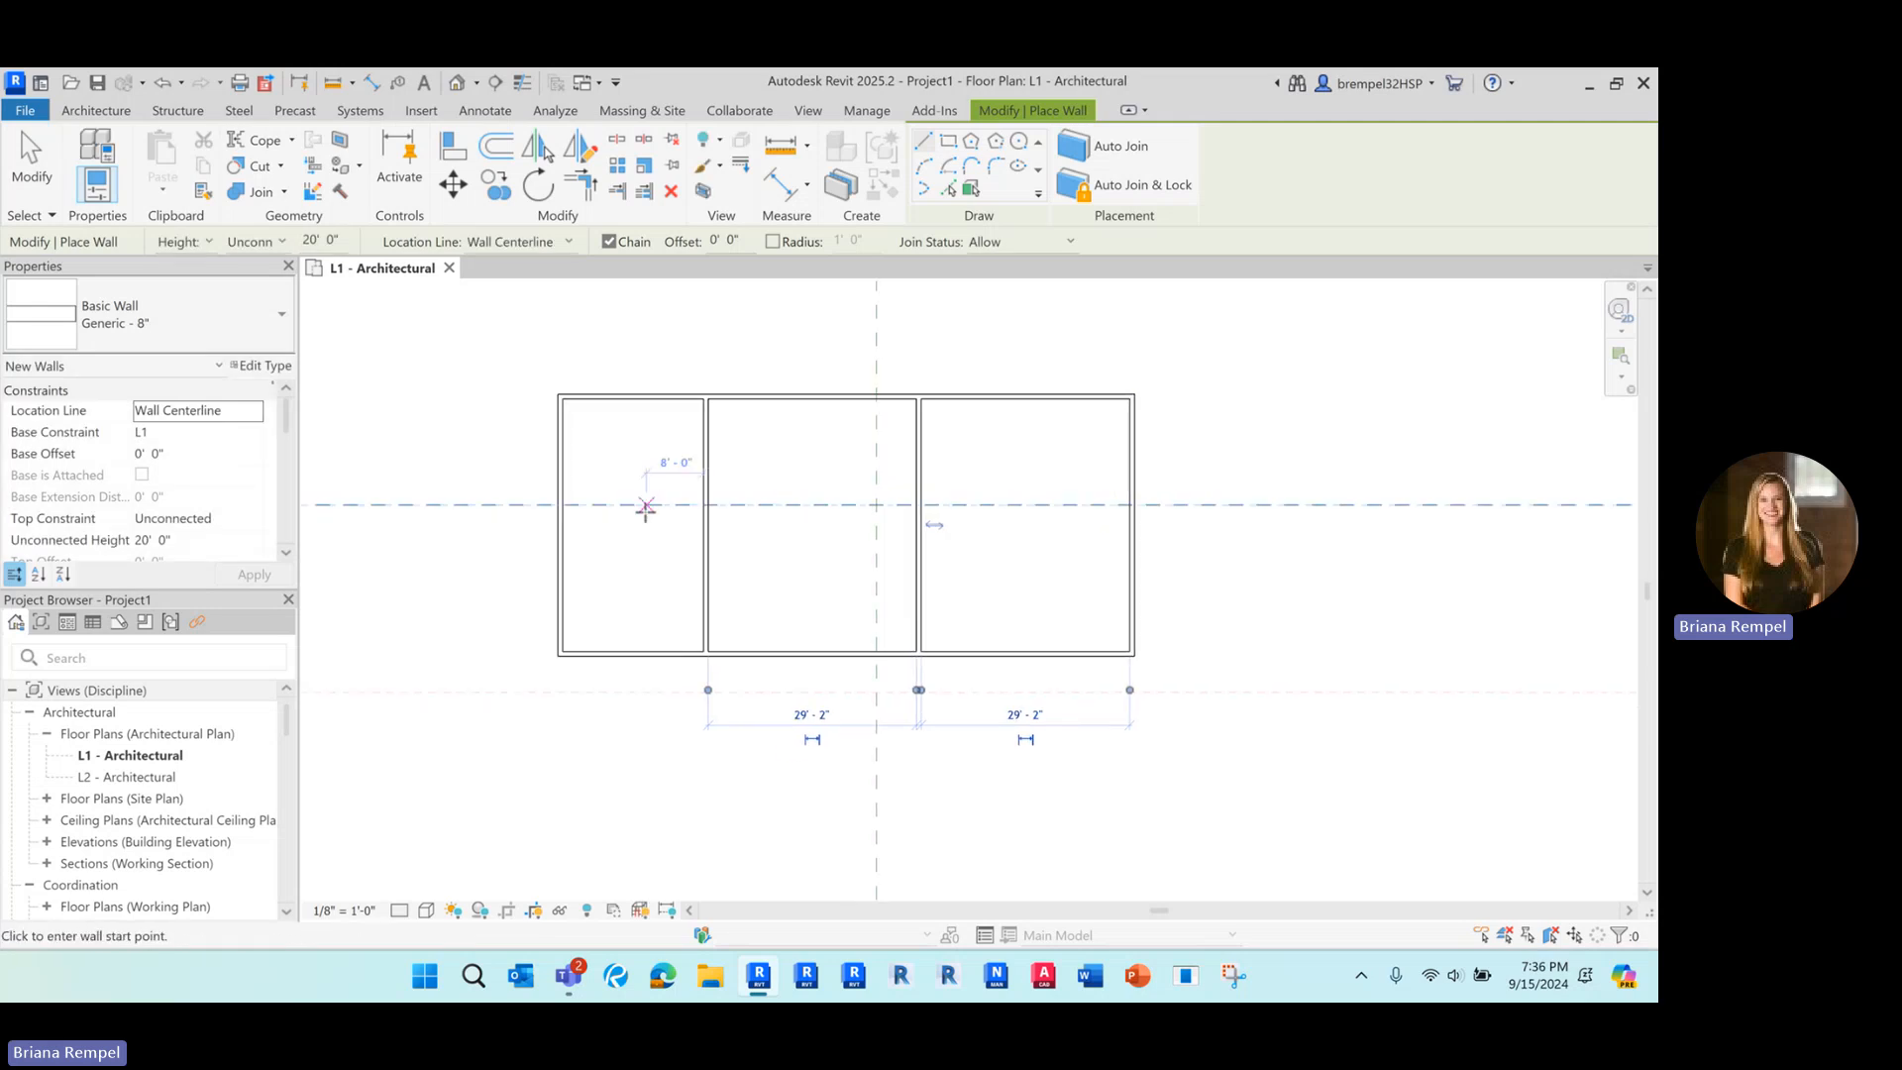
{"action": "key", "text": "Escape"}
{"action": "key", "text": "Escape"}
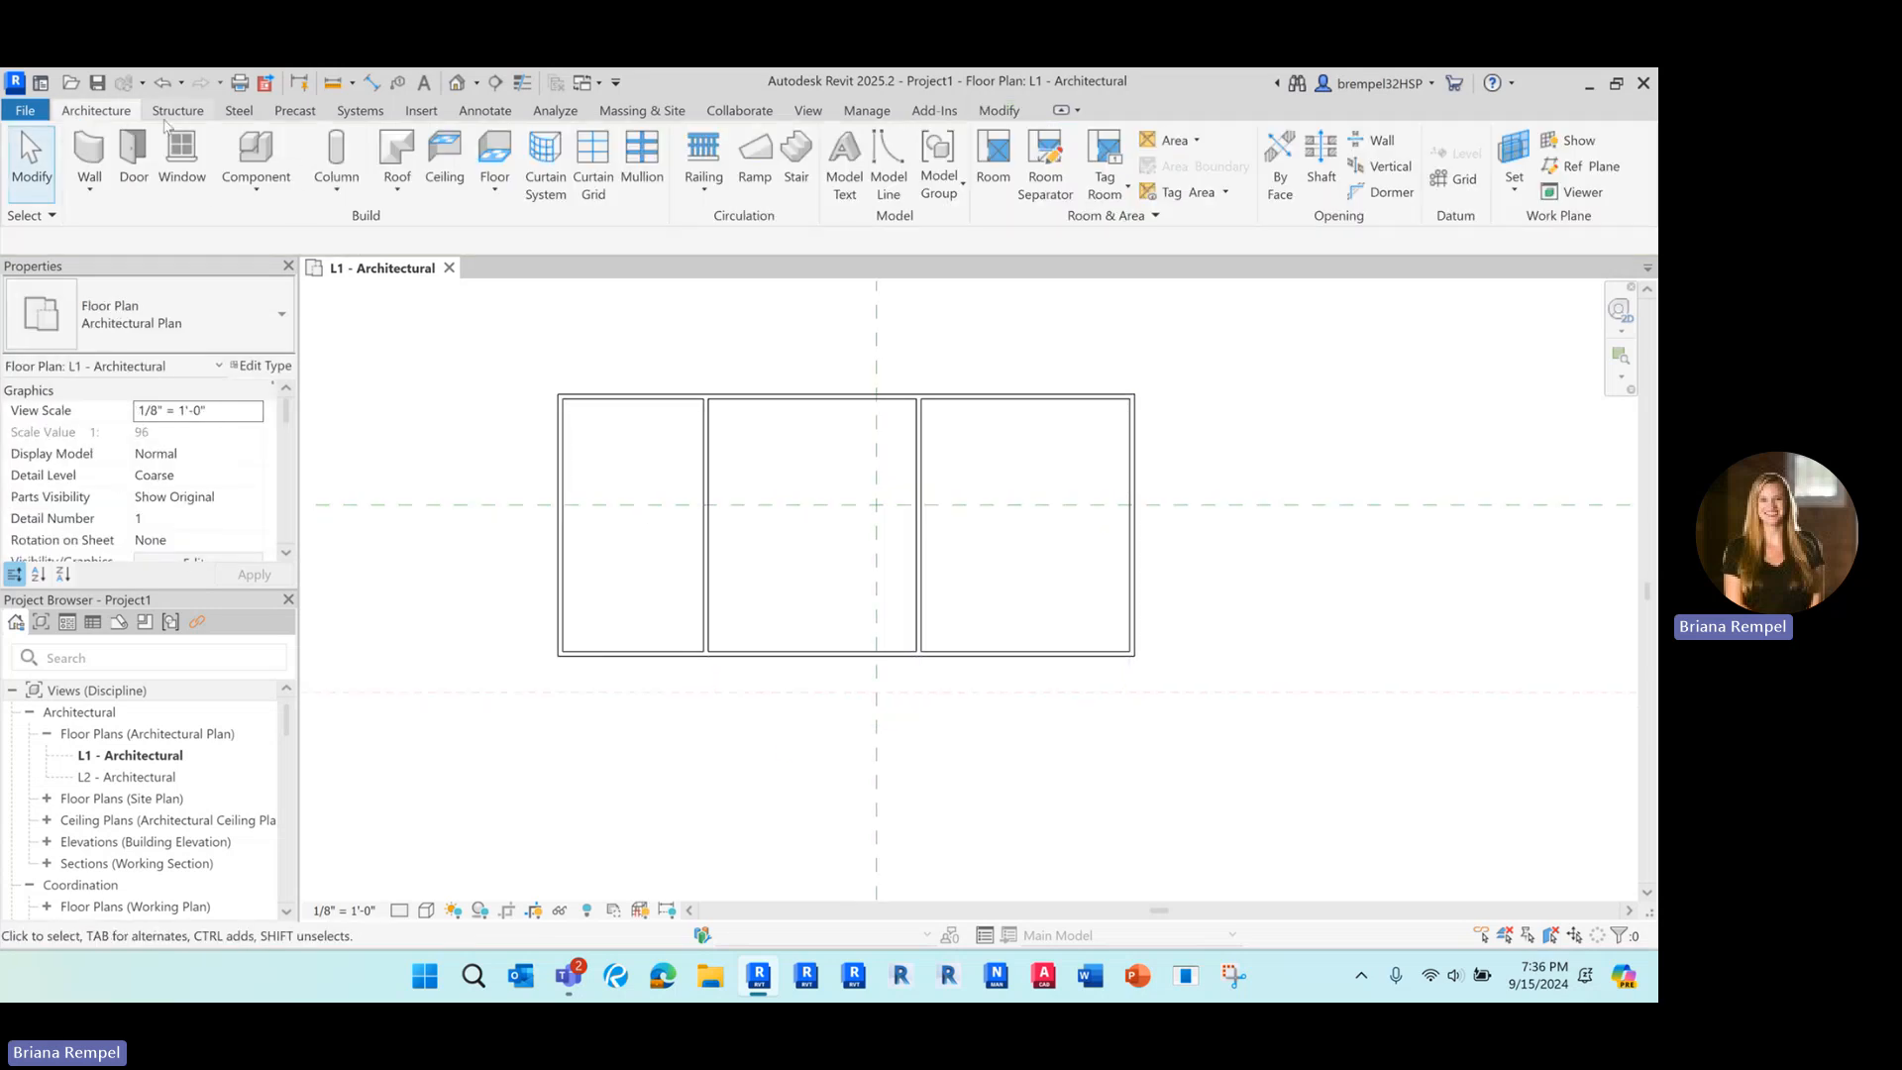
Place an automatic 2' x 2' ACT System ceiling at 9' 0" in the leftmost room.
{"action": "left_click", "coordinate": [445, 178]}
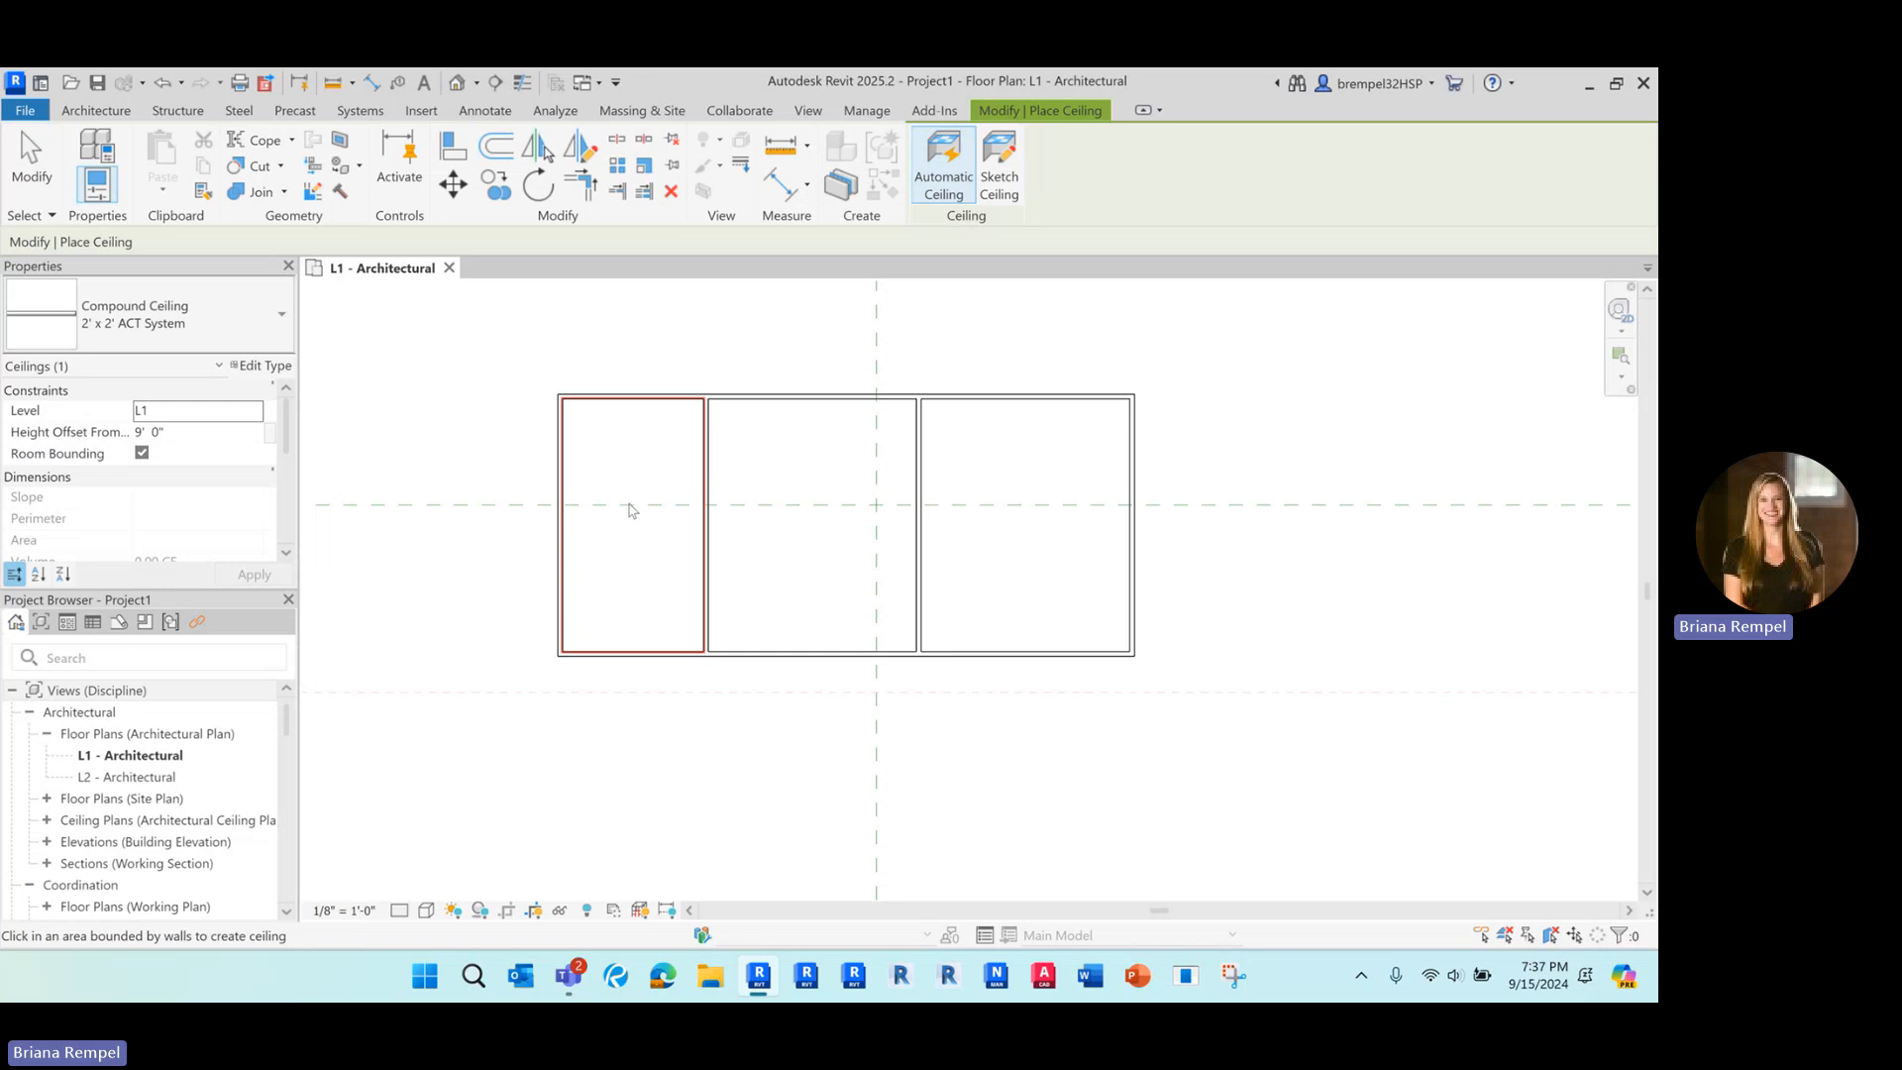
{"action": "scroll", "coordinate": [632, 510], "scroll_direction": "up", "scroll_amount": 2}
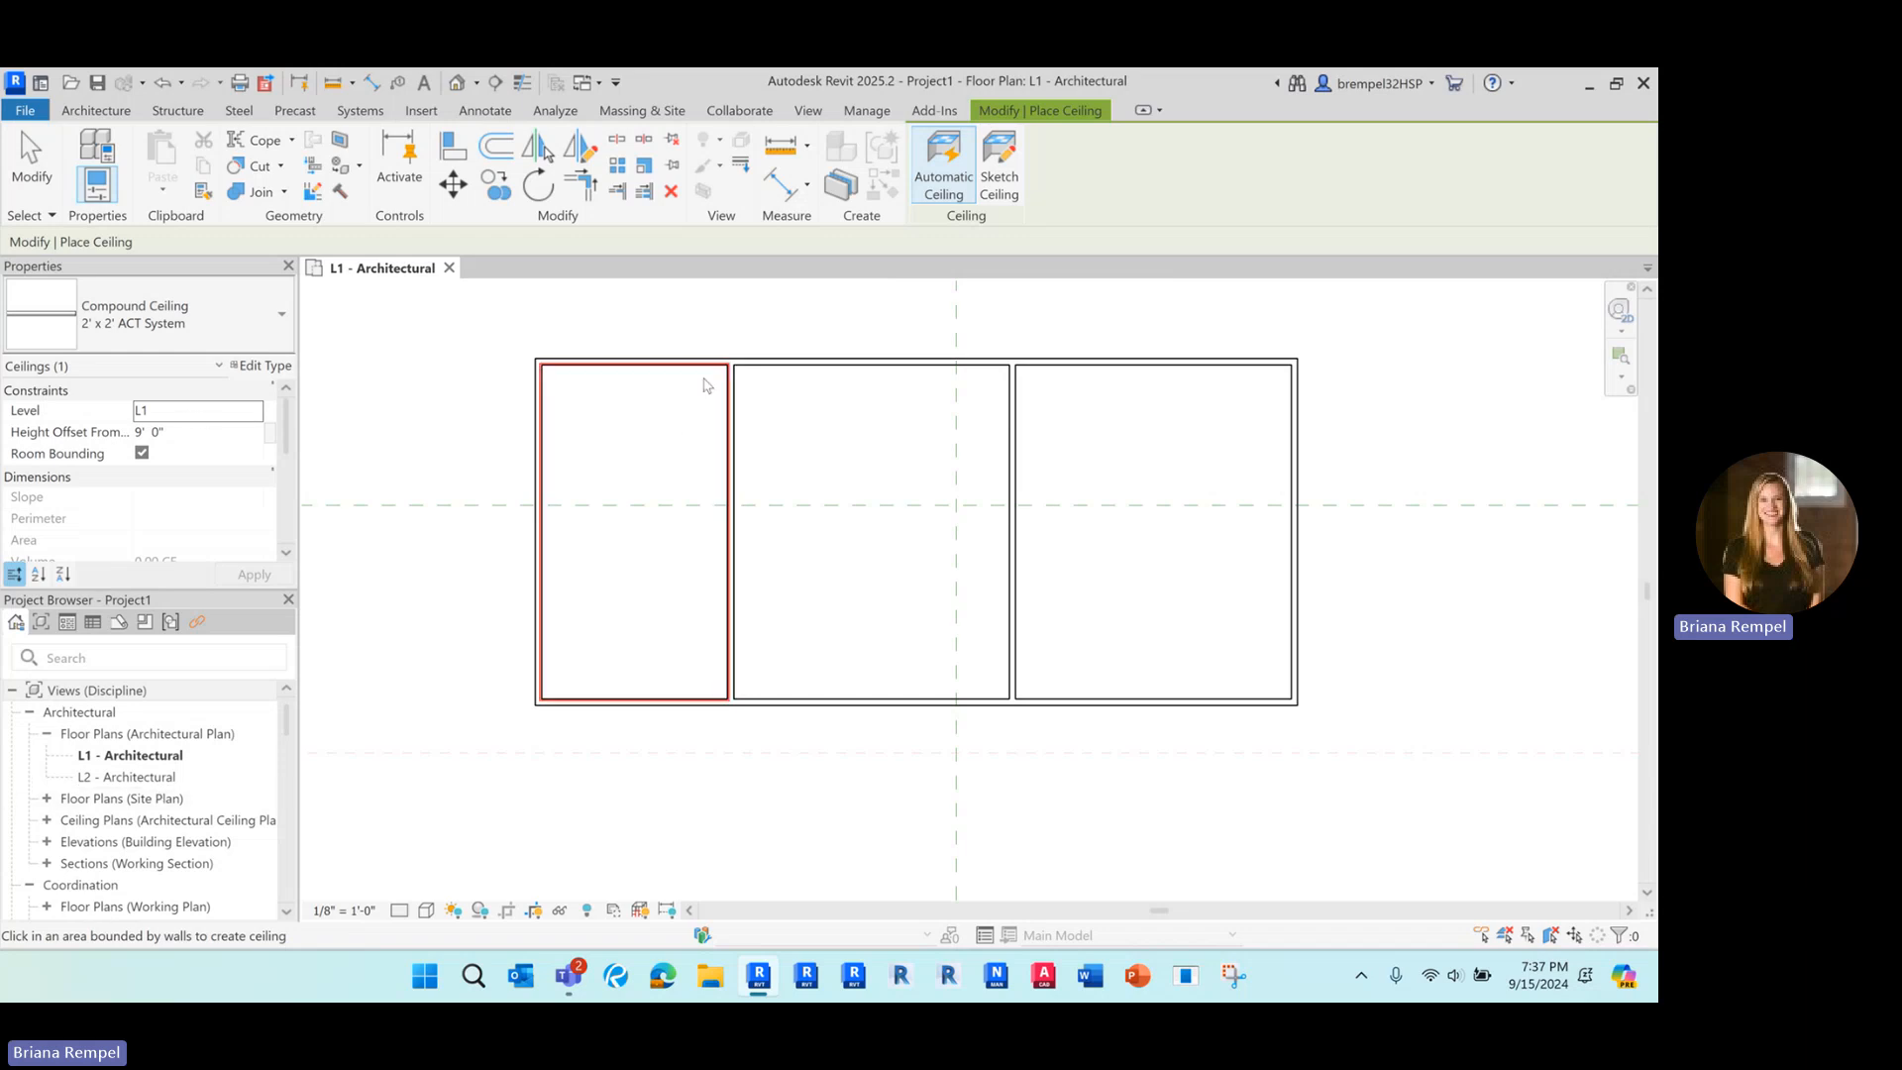
{"action": "left_click", "coordinate": [607, 447]}
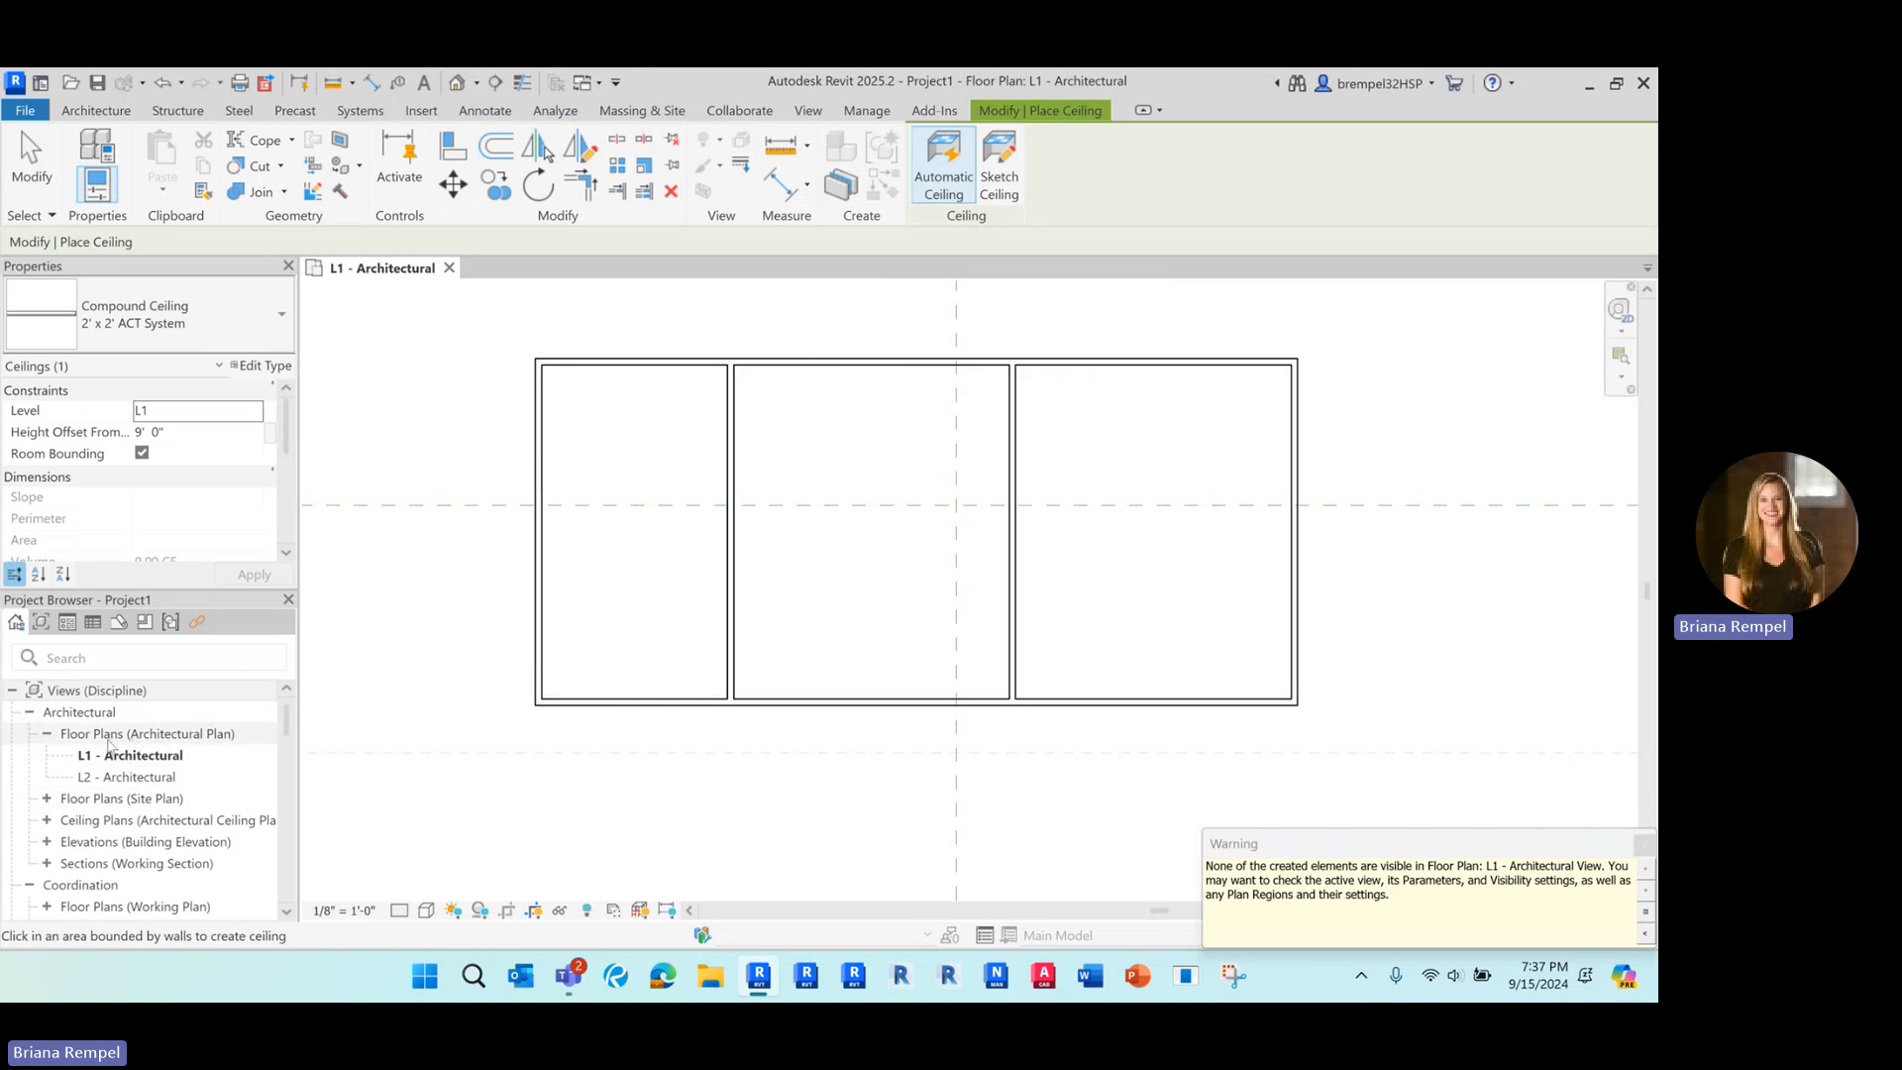
Open the L1 - Architectural ceiling plan view.
{"action": "double_click", "coordinate": [94, 820]}
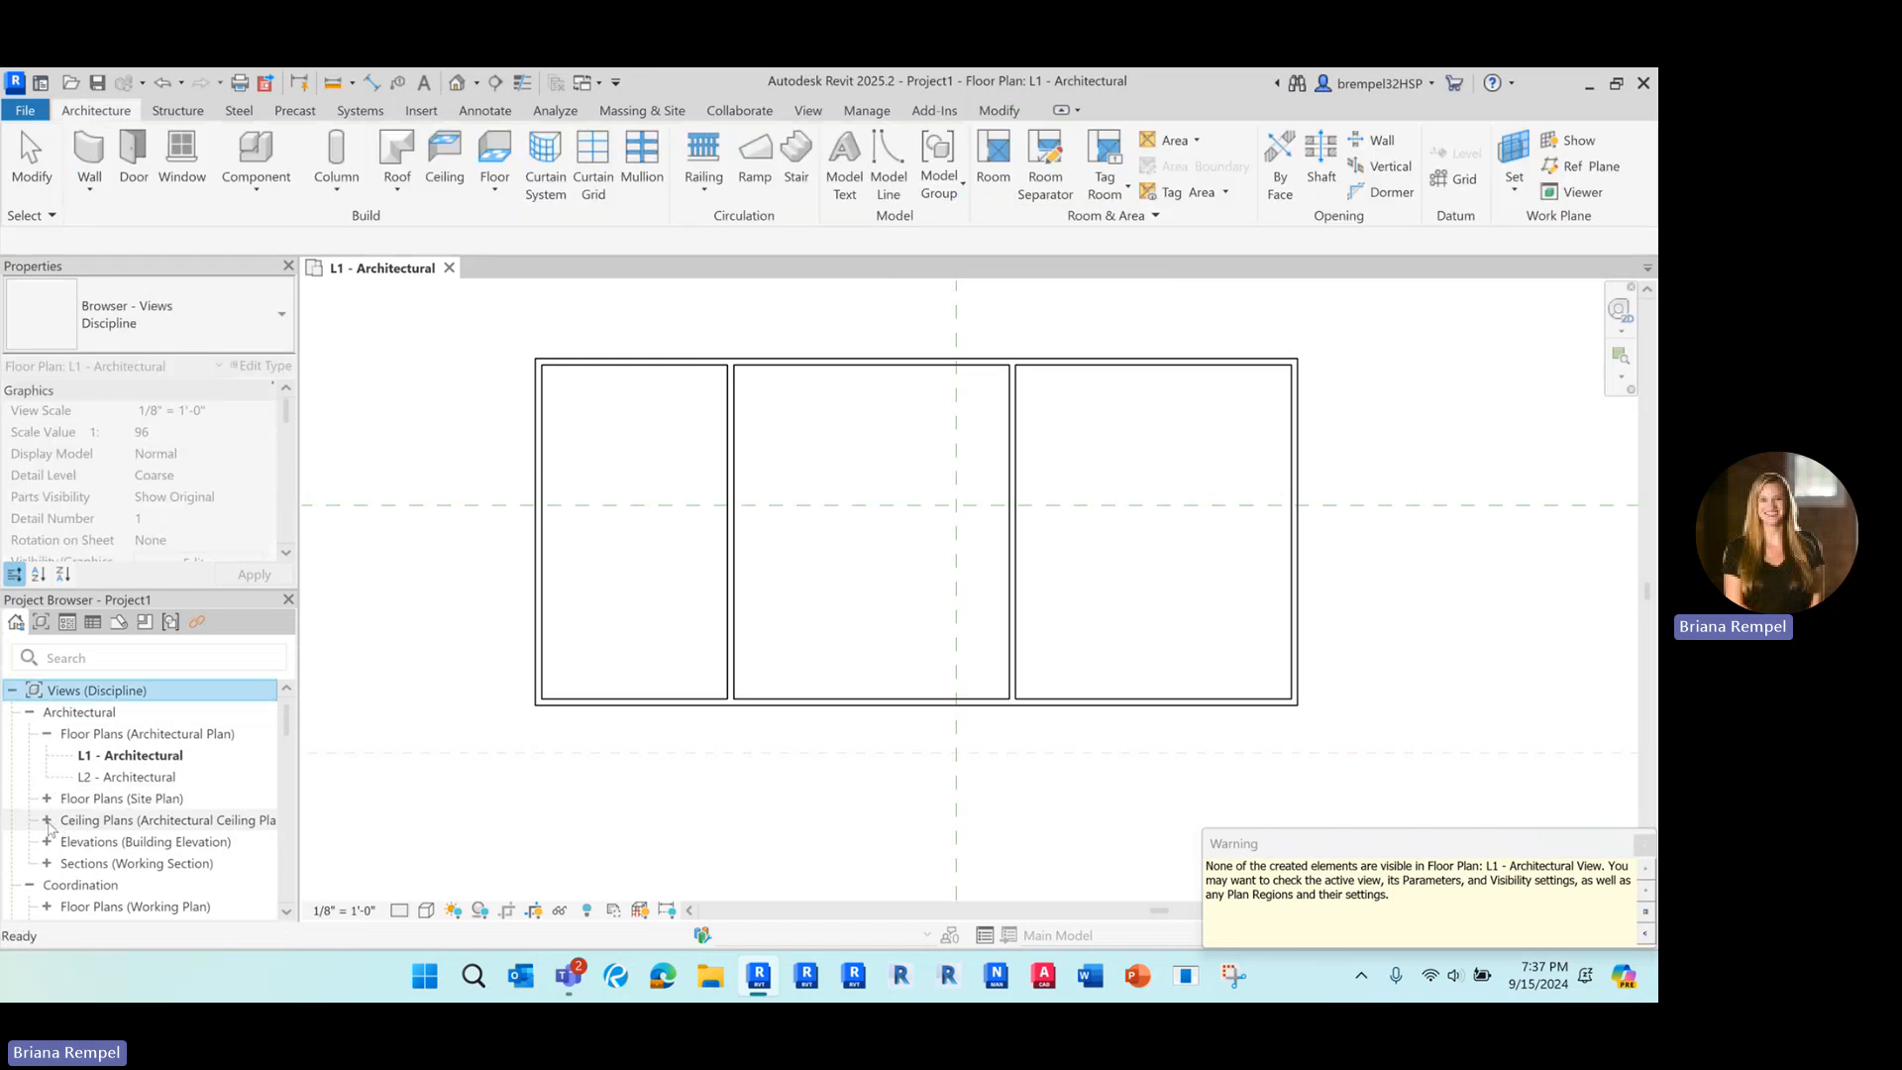
{"action": "double_click", "coordinate": [136, 844]}
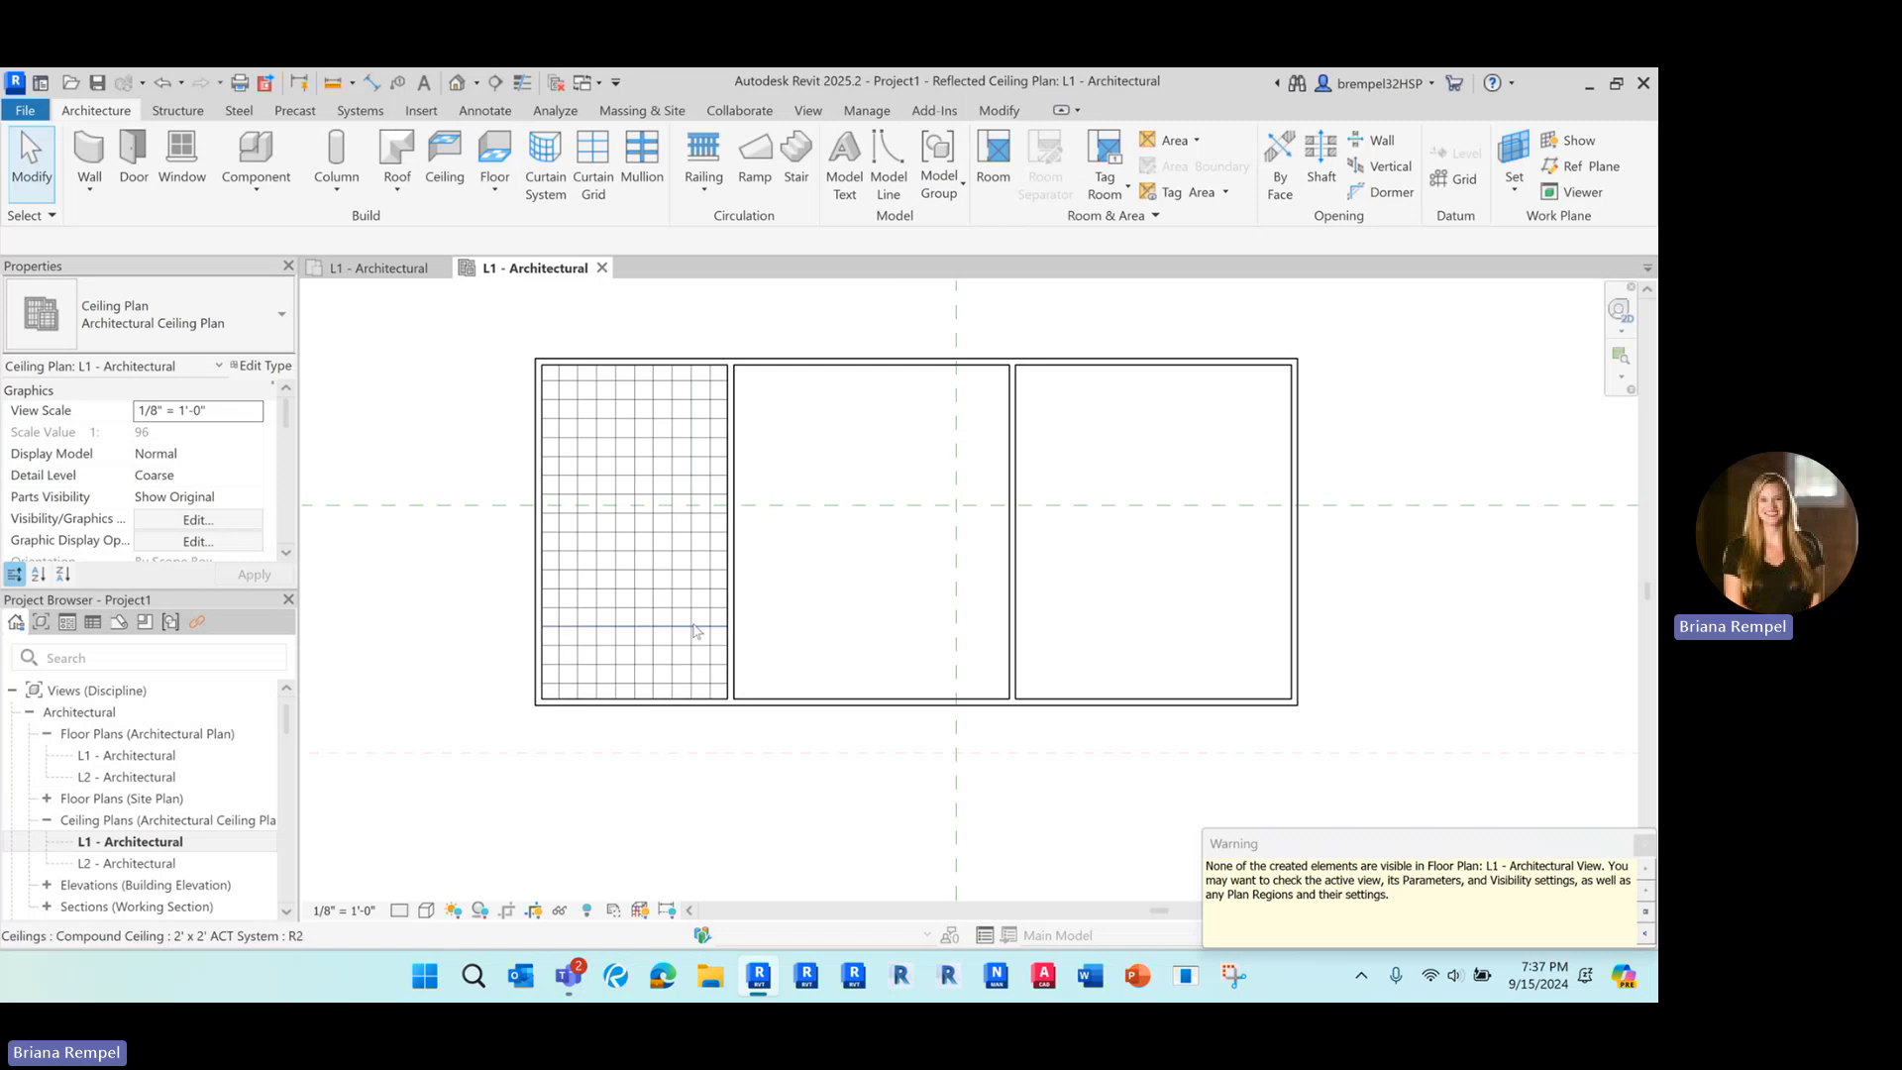
{"action": "scroll", "coordinate": [866, 465], "scroll_direction": "up", "scroll_amount": 1}
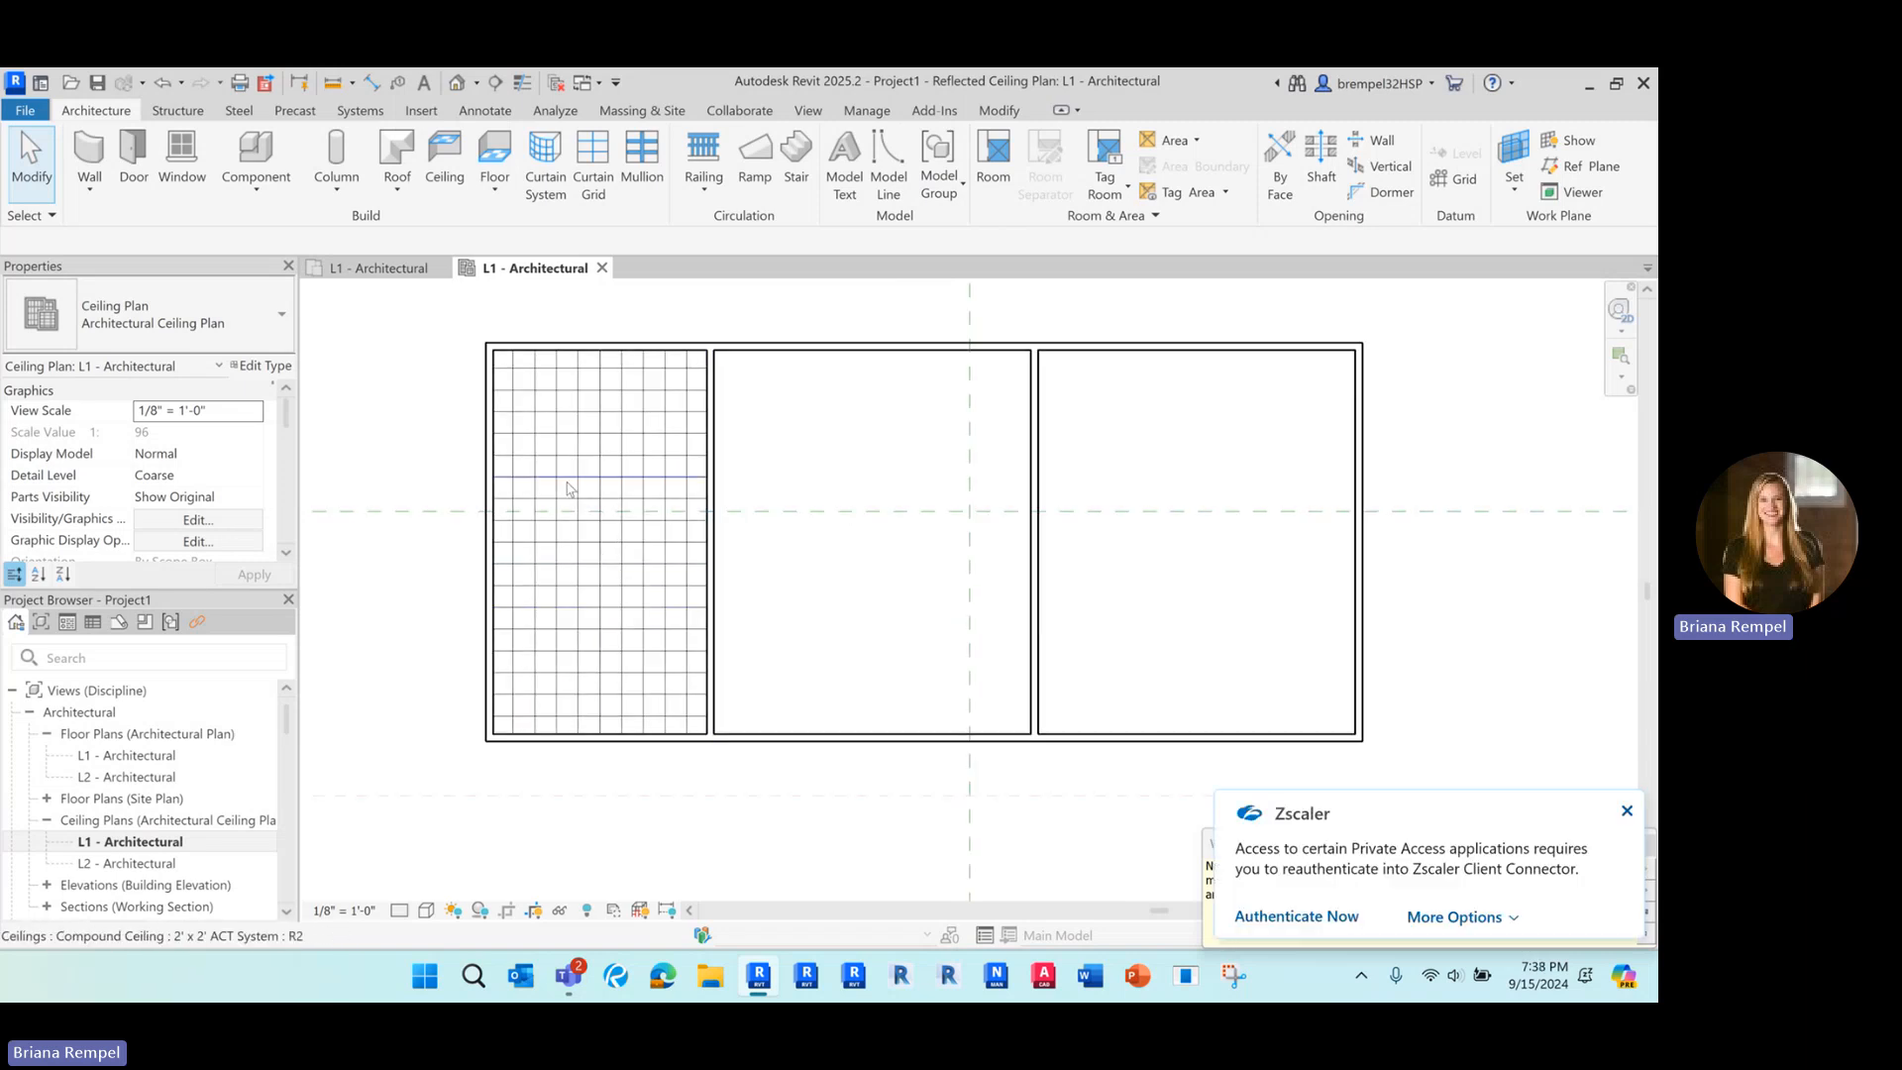
Select a grid line of the leftmost room's ceiling and review the ceiling types available for it.
{"action": "left_click", "coordinate": [519, 433]}
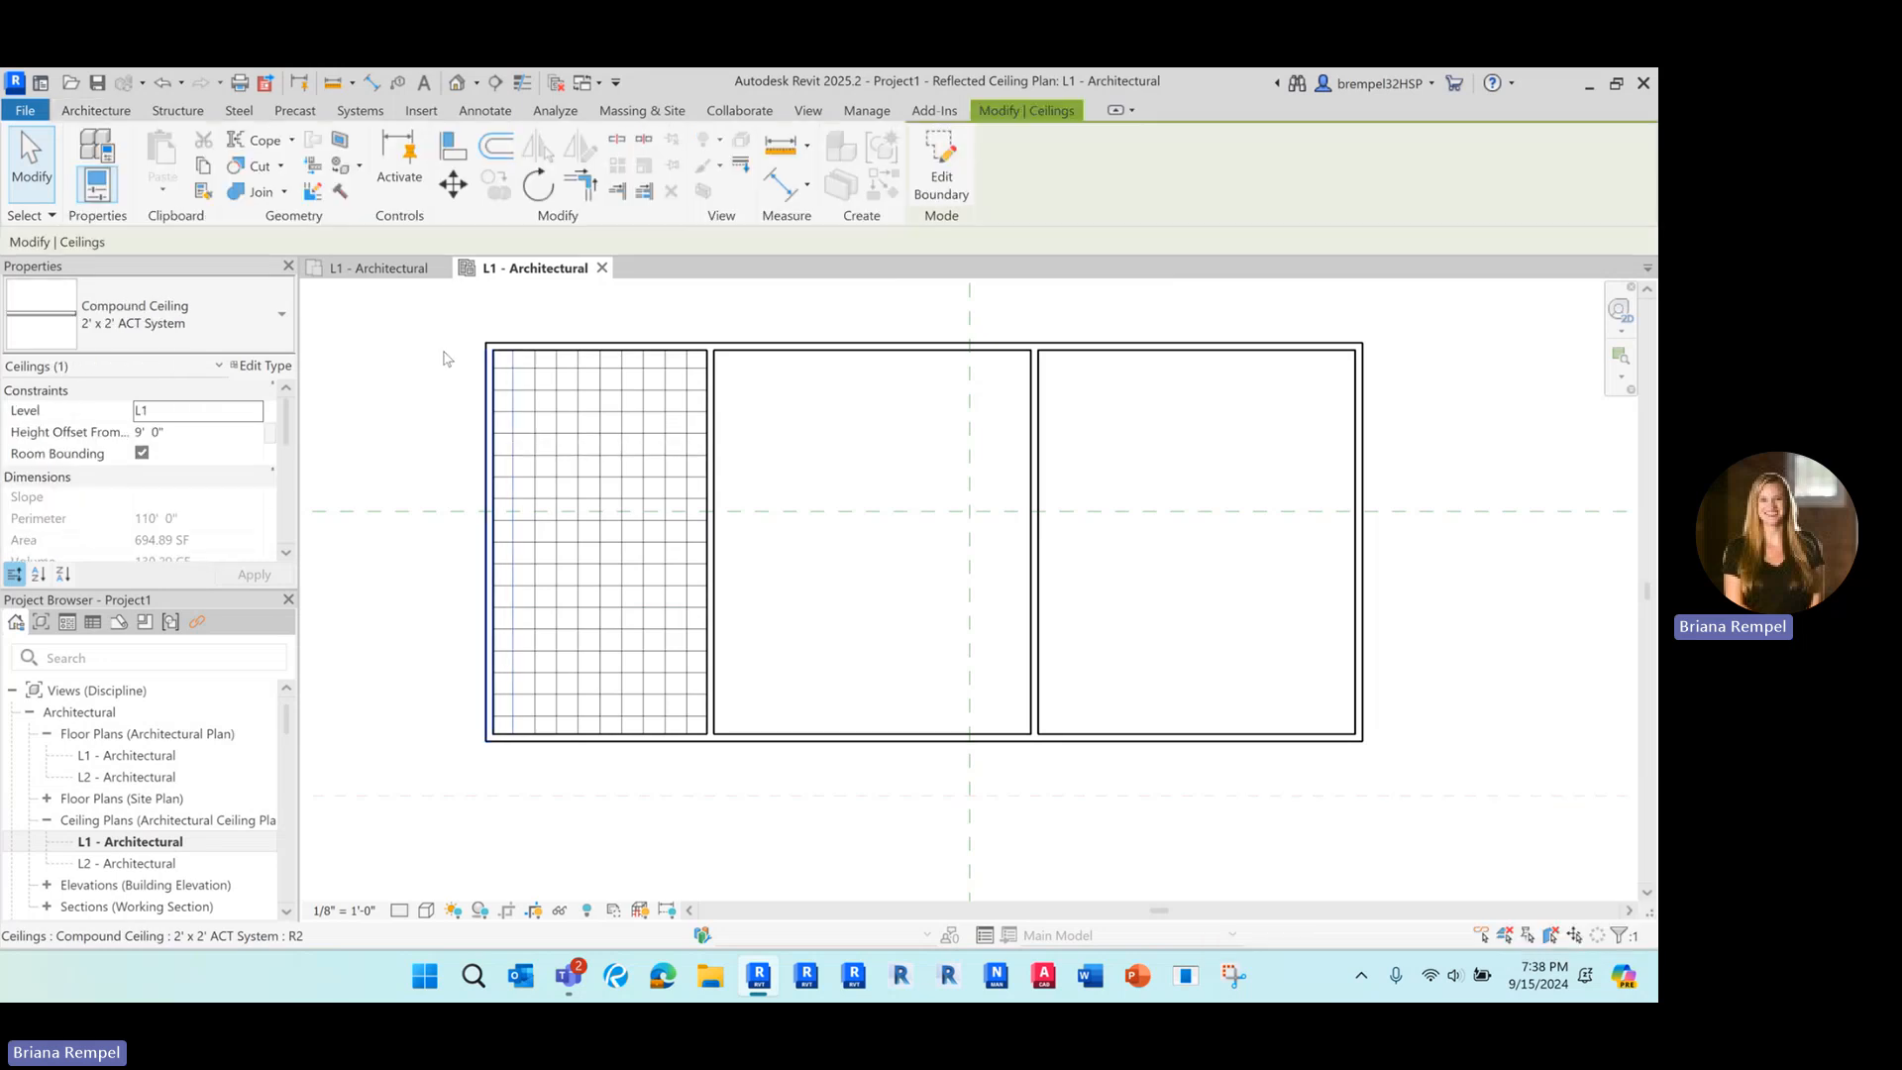
{"action": "left_click", "coordinate": [271, 327]}
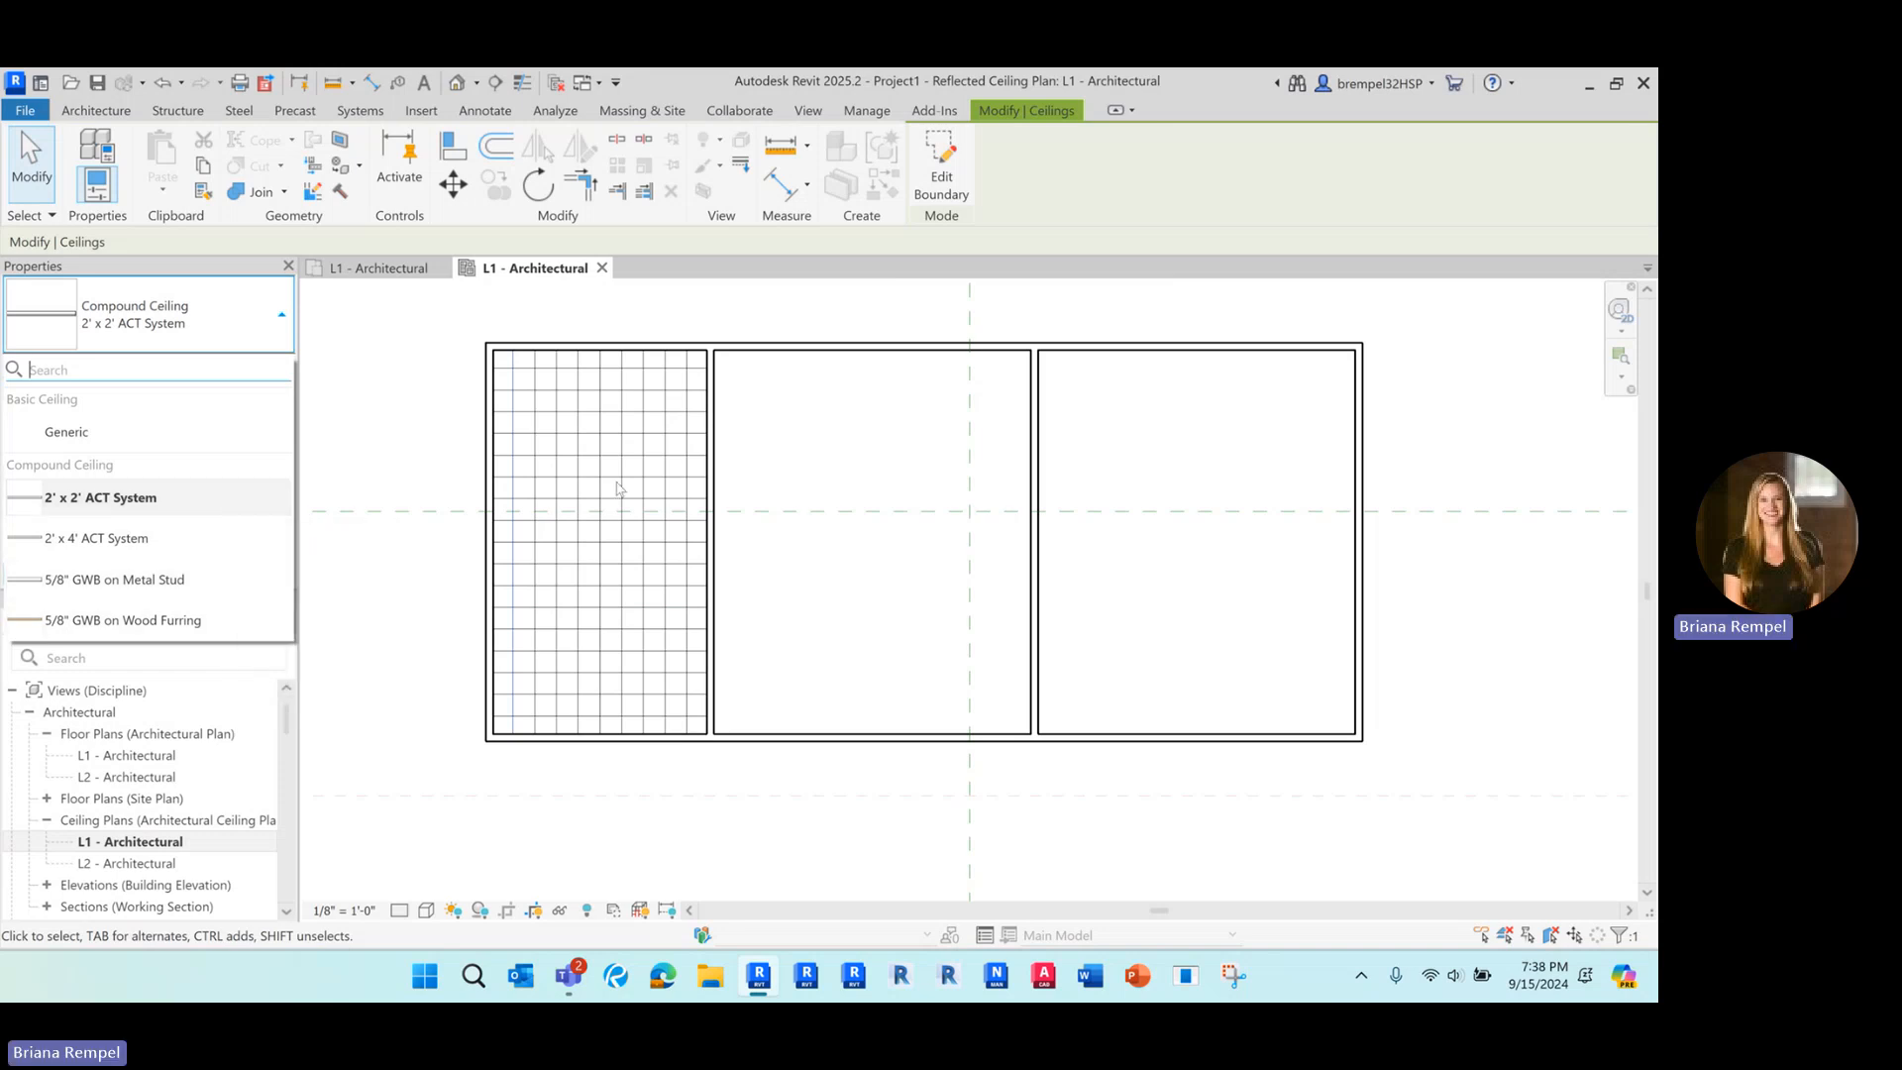
{"action": "left_click", "coordinate": [656, 489]}
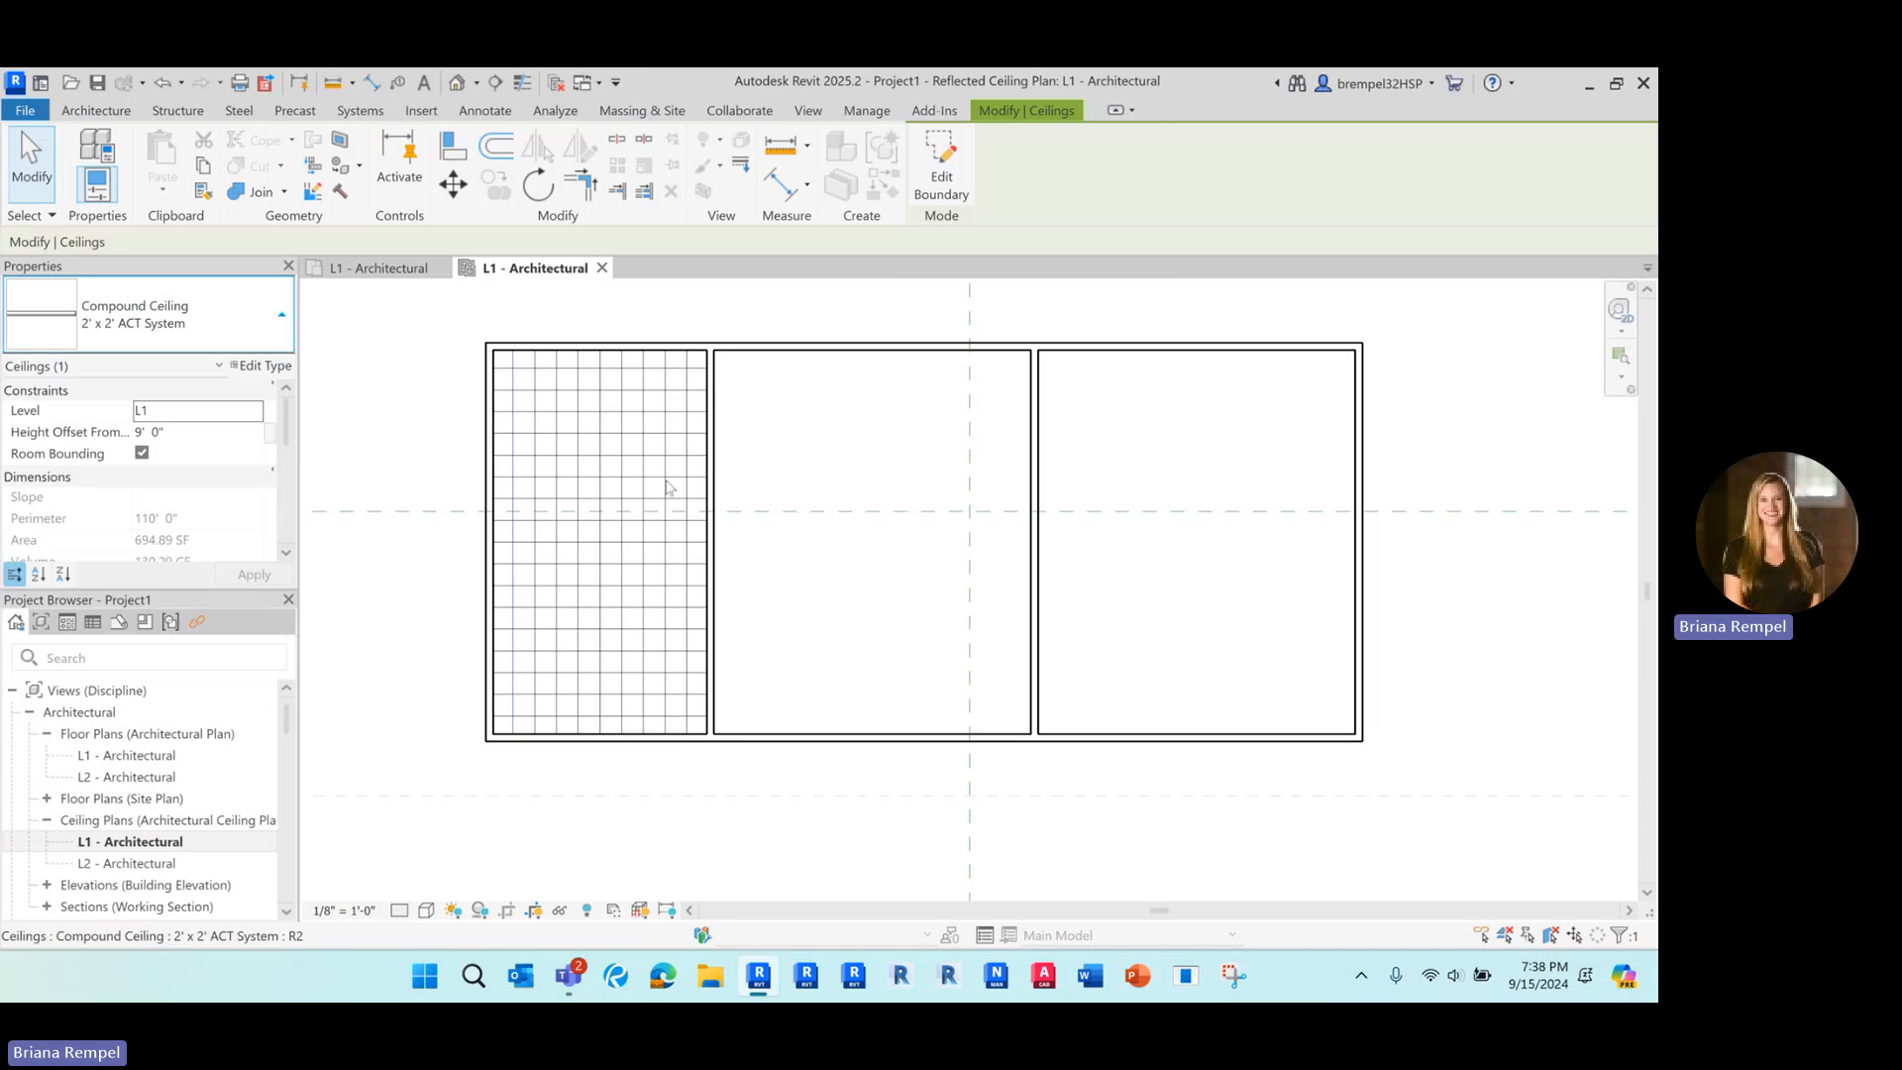
Nudge the leftmost room's ceiling grid sideways in small increments to adjust the tile widths along the side walls.
{"action": "scroll", "coordinate": [616, 485], "scroll_direction": "up", "scroll_amount": 1}
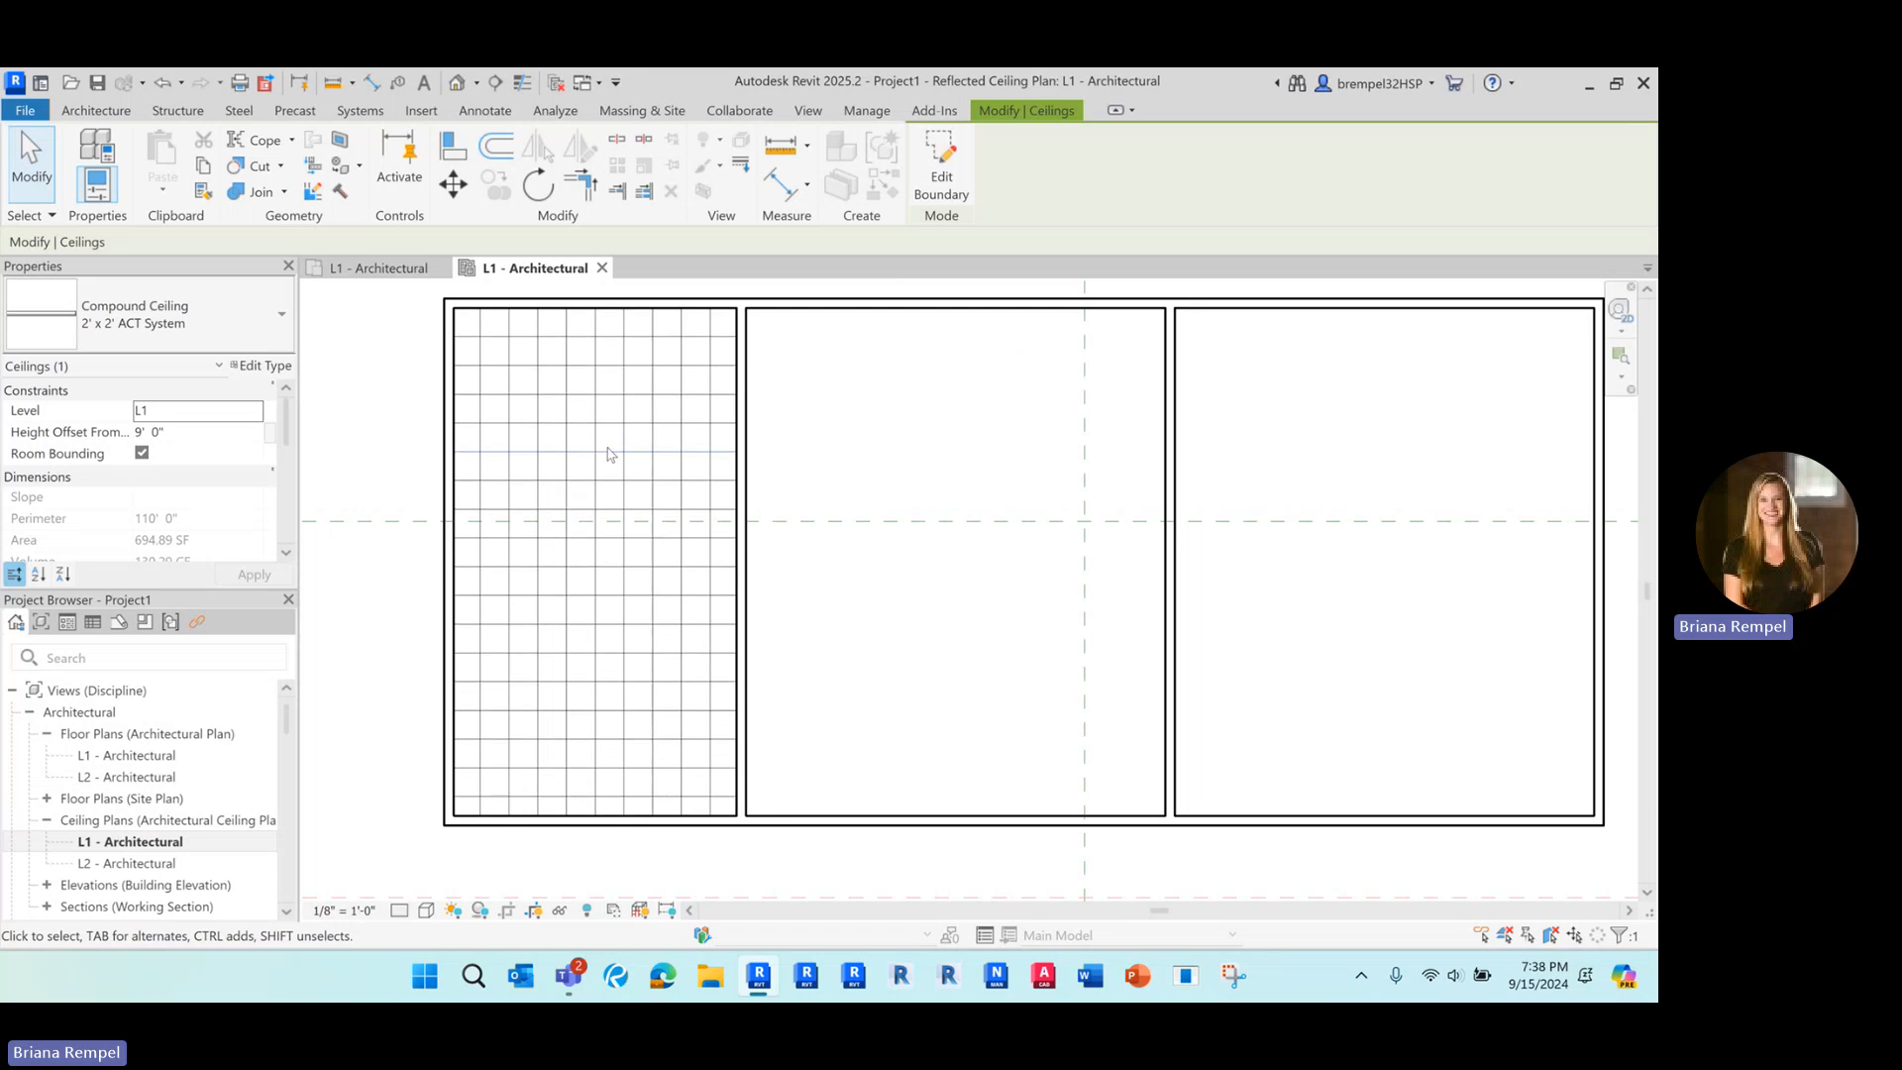
{"action": "key", "text": "Left"}
{"action": "key", "text": "Left"}
{"action": "key", "text": "Left"}
{"action": "key", "text": "Left"}
{"action": "key", "text": "Left"}
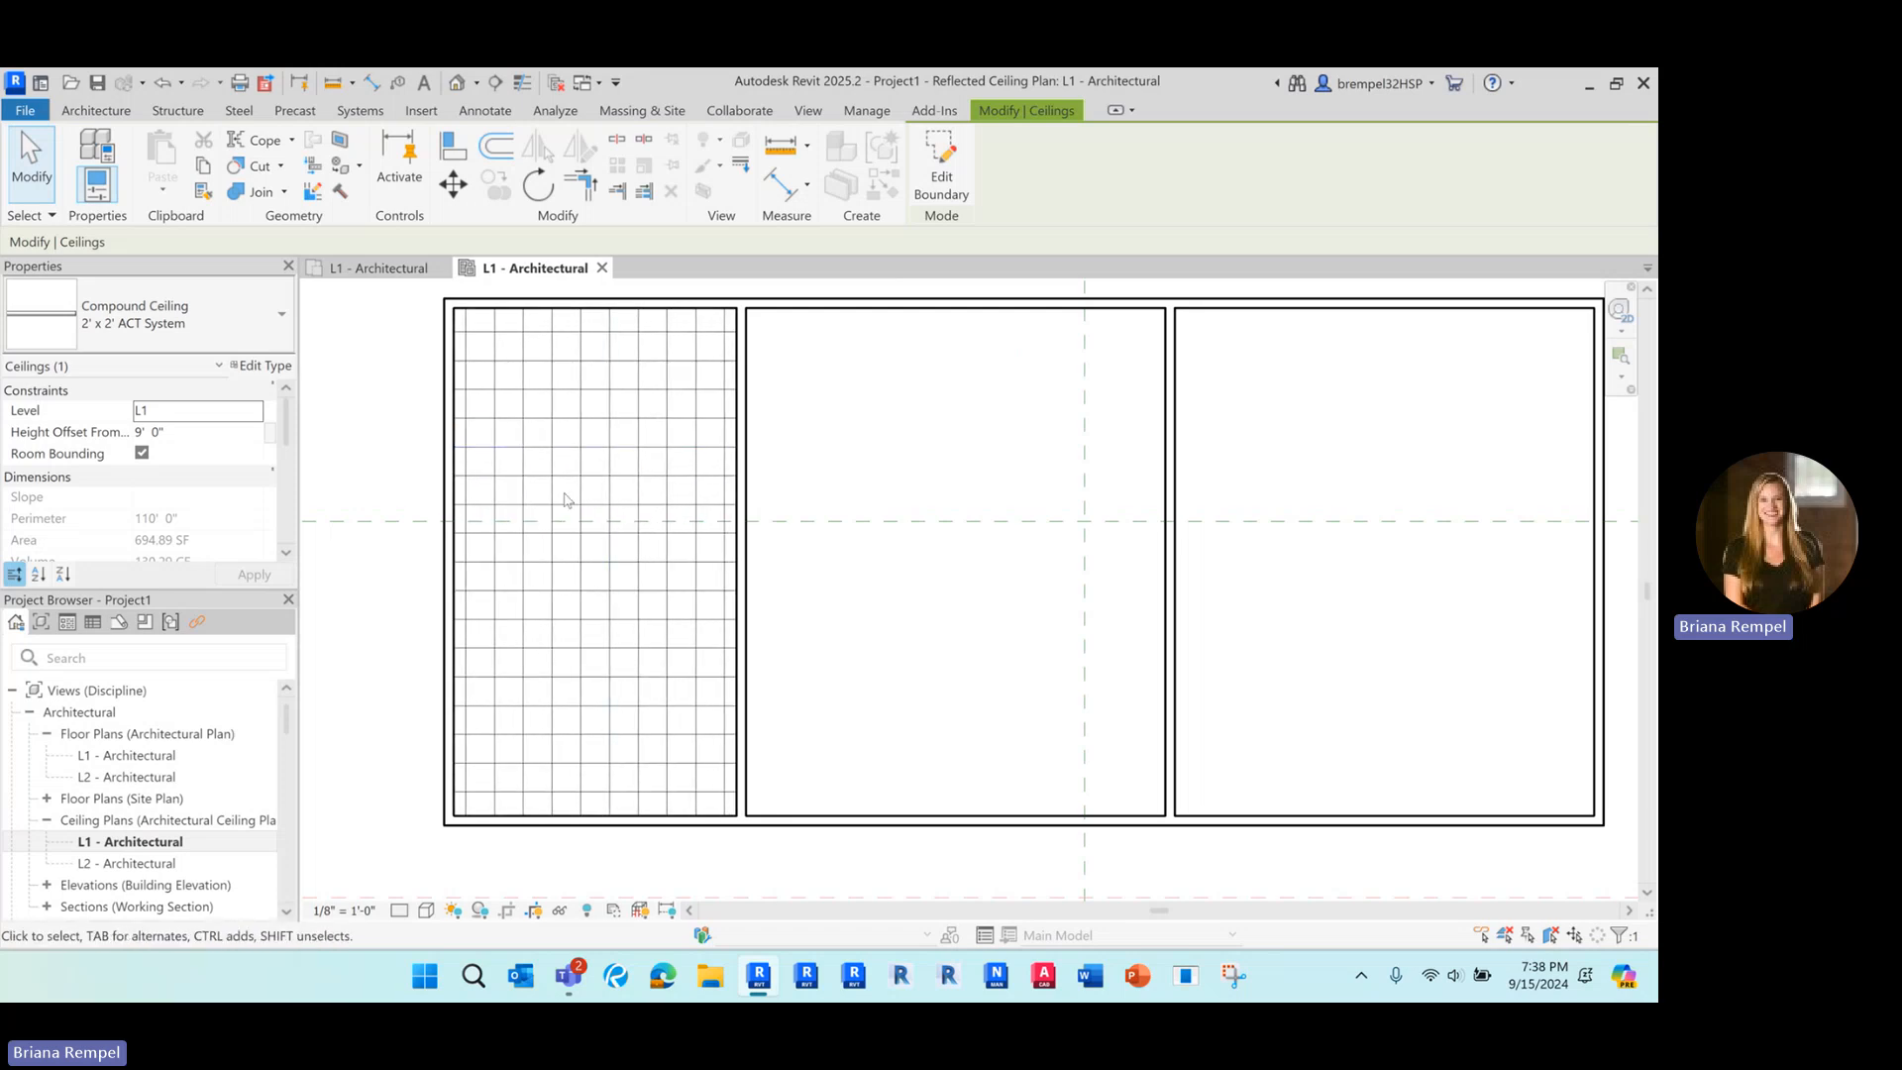
{"action": "key", "text": "Right"}
{"action": "key", "text": "Right"}
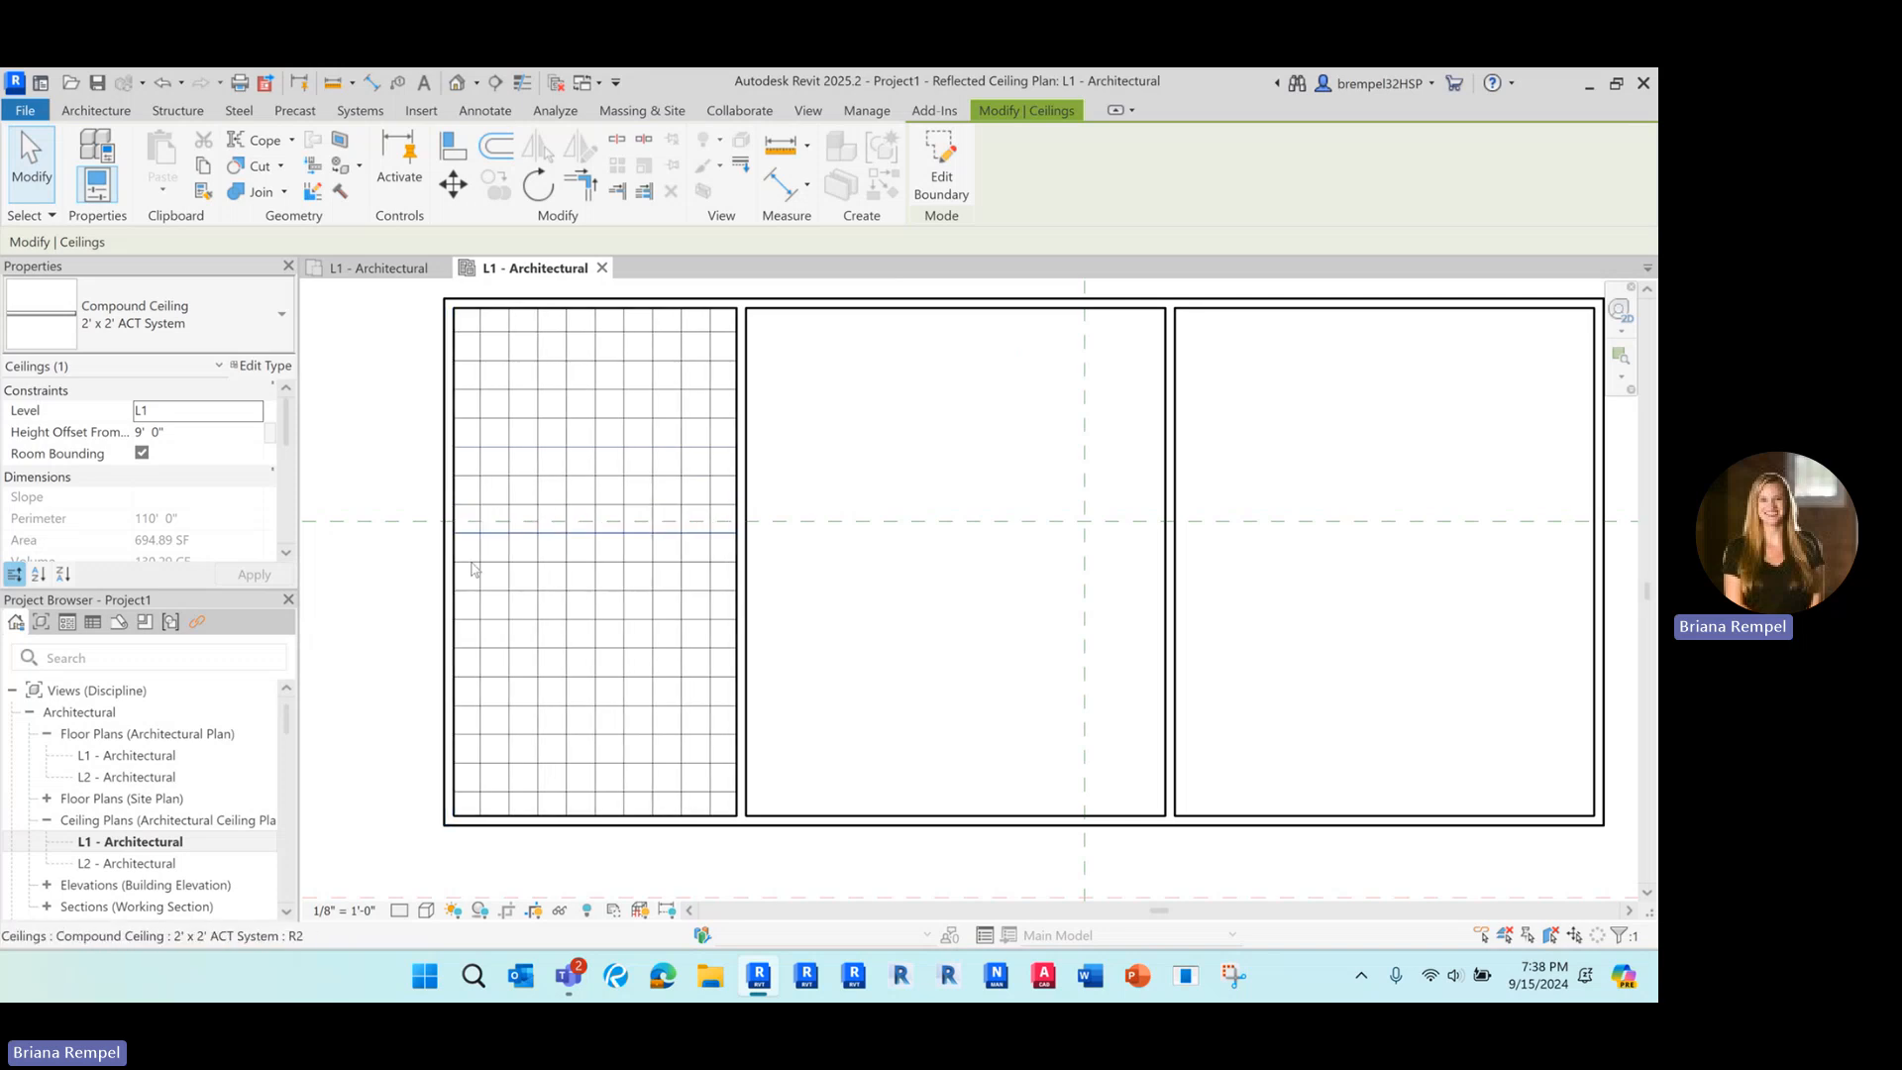
{"action": "key", "text": "Left"}
{"action": "key", "text": "Left"}
{"action": "key", "text": "Left"}
{"action": "key", "text": "Left"}
{"action": "key", "text": "Left"}
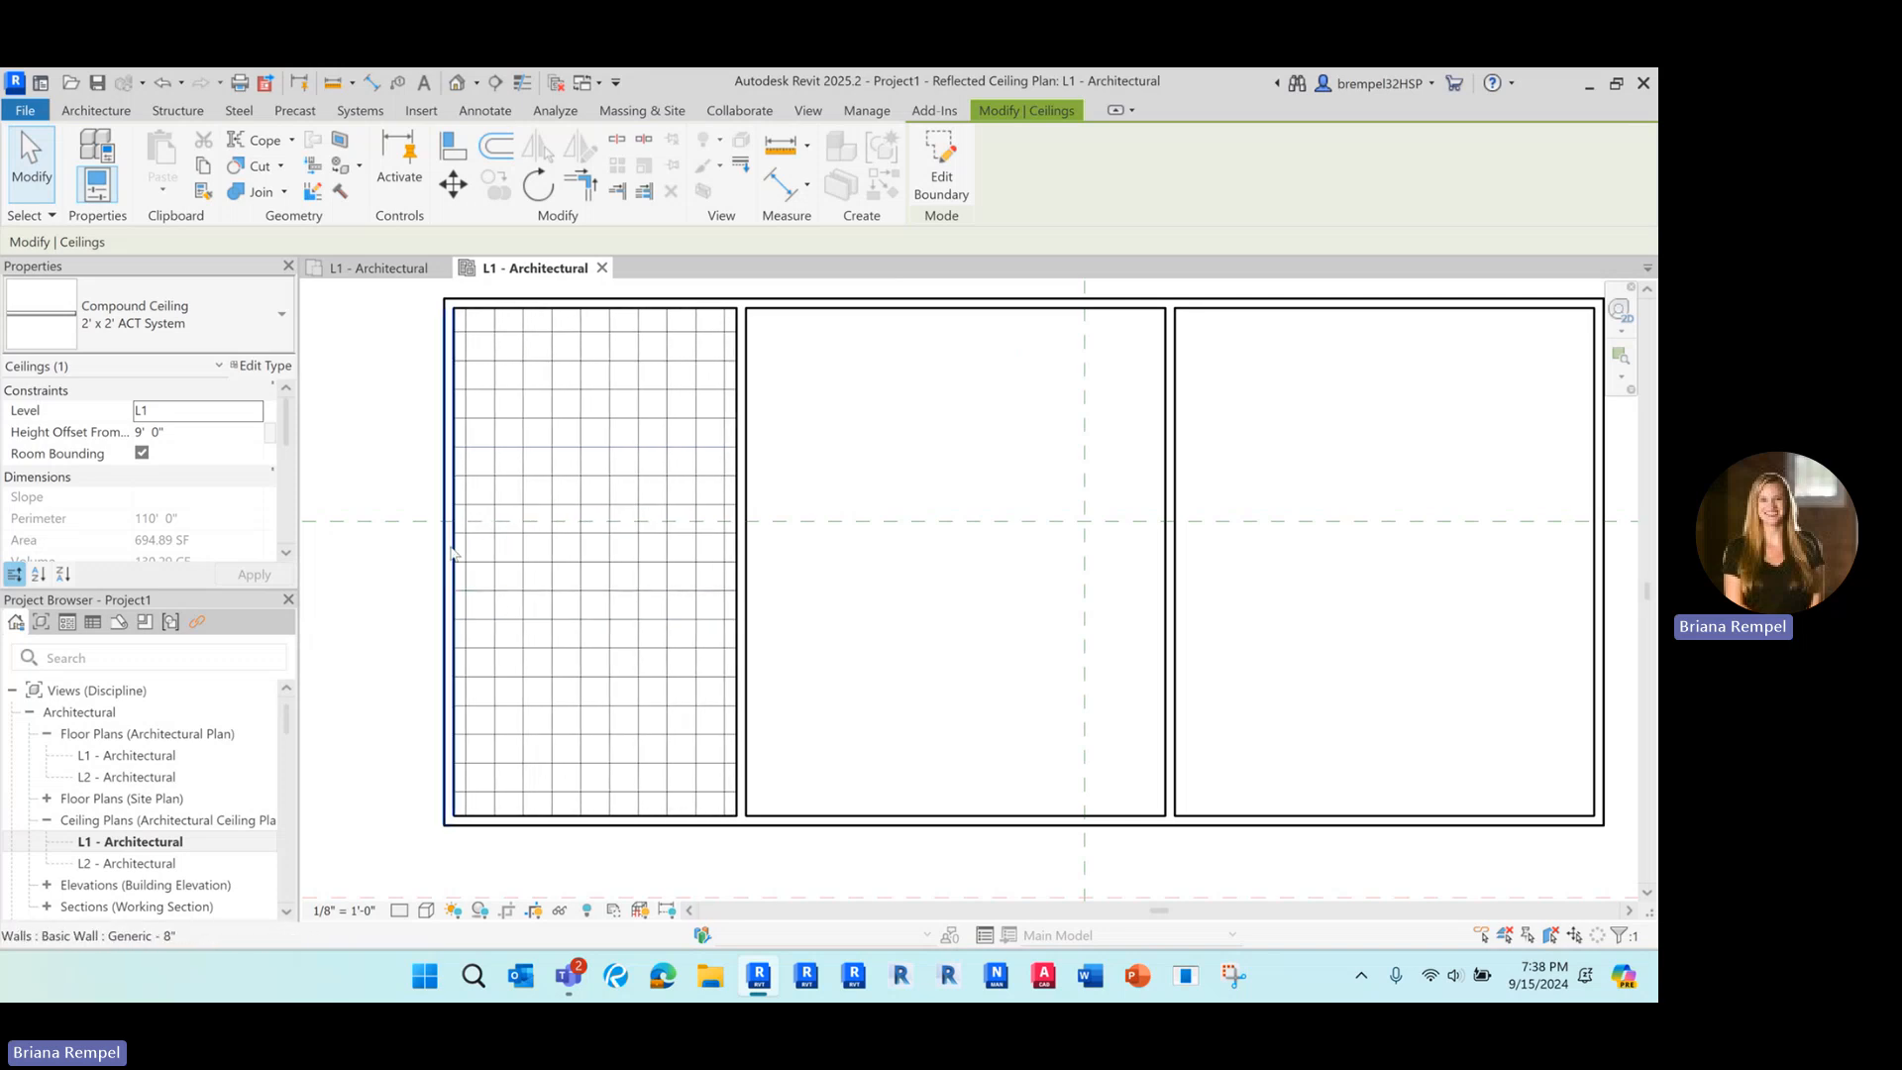
{"action": "key", "text": "Left"}
{"action": "key", "text": "Left"}
{"action": "key", "text": "Left"}
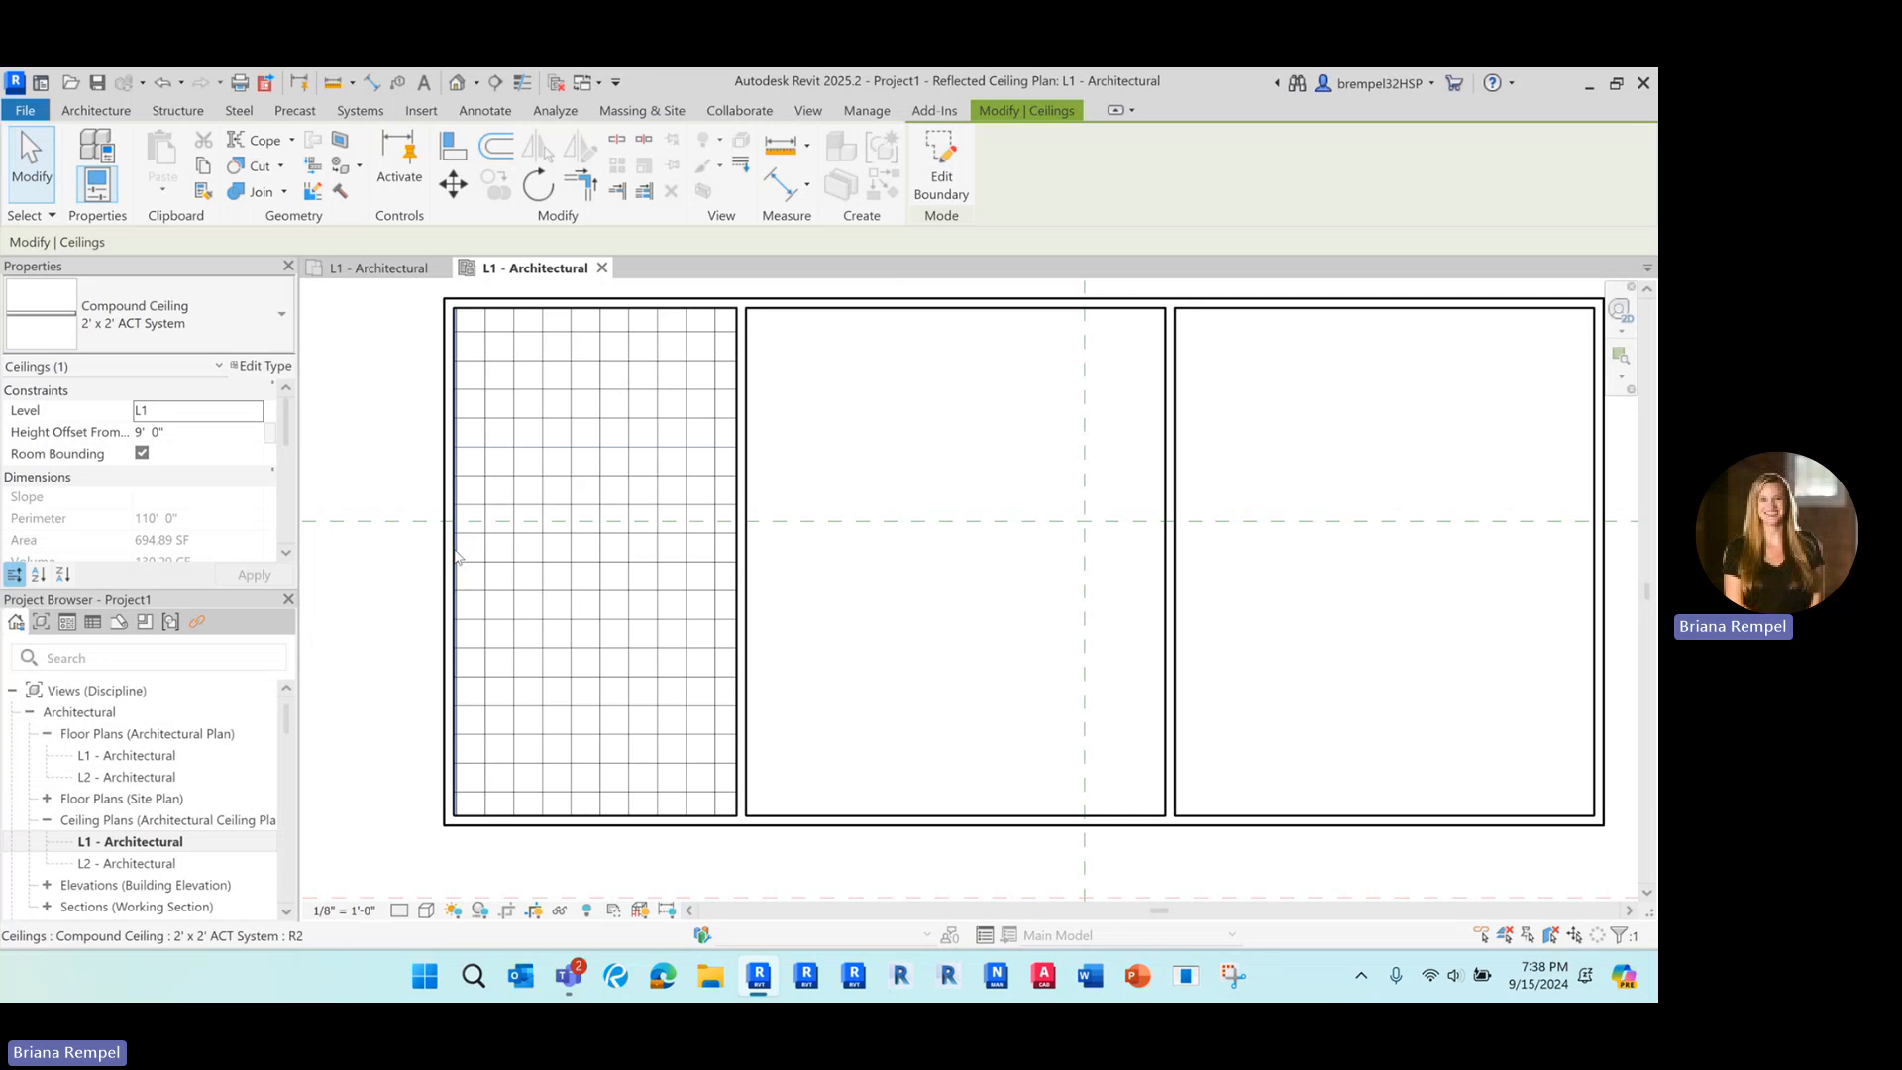
{"action": "key", "text": "Left"}
{"action": "key", "text": "Left"}
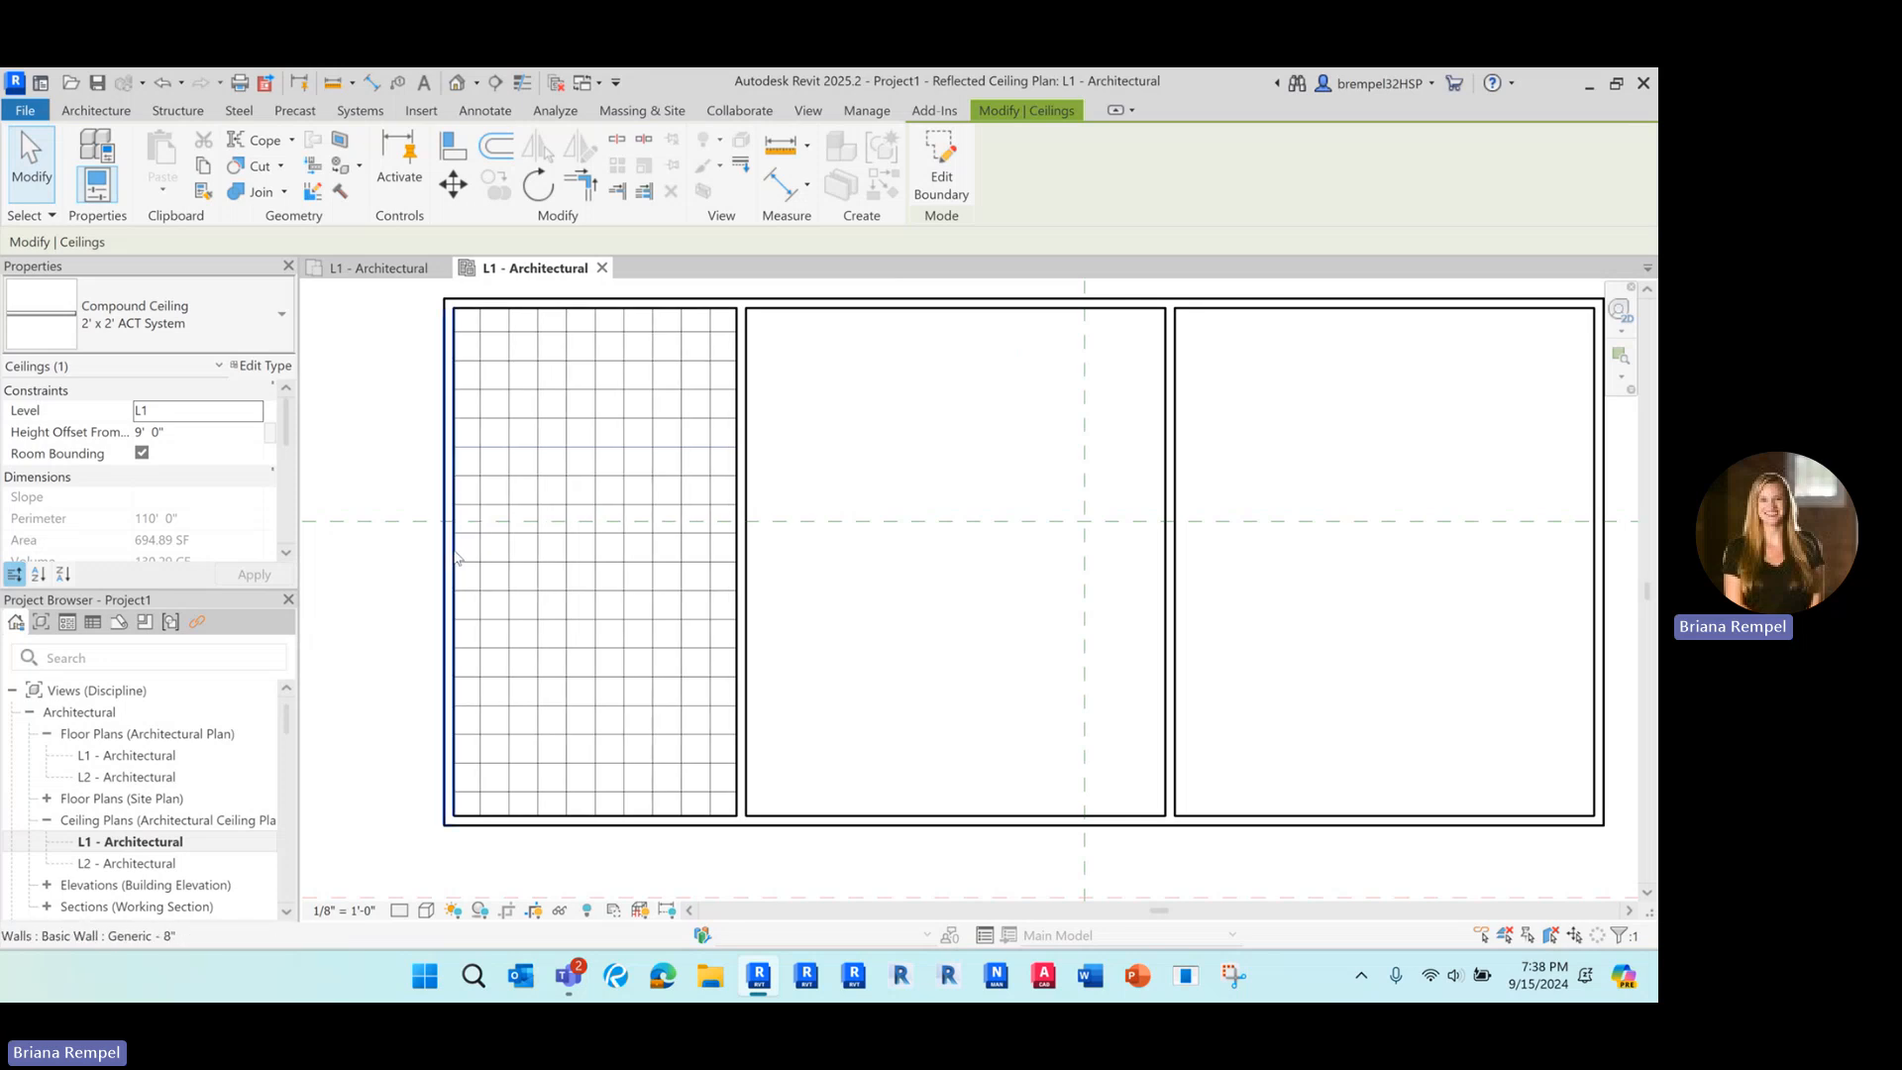
Move a horizontal grid line of the leftmost room's ceiling to shift the tile pattern vertically in plan.
{"action": "left_click", "coordinate": [608, 389]}
{"action": "left_click", "coordinate": [608, 372]}
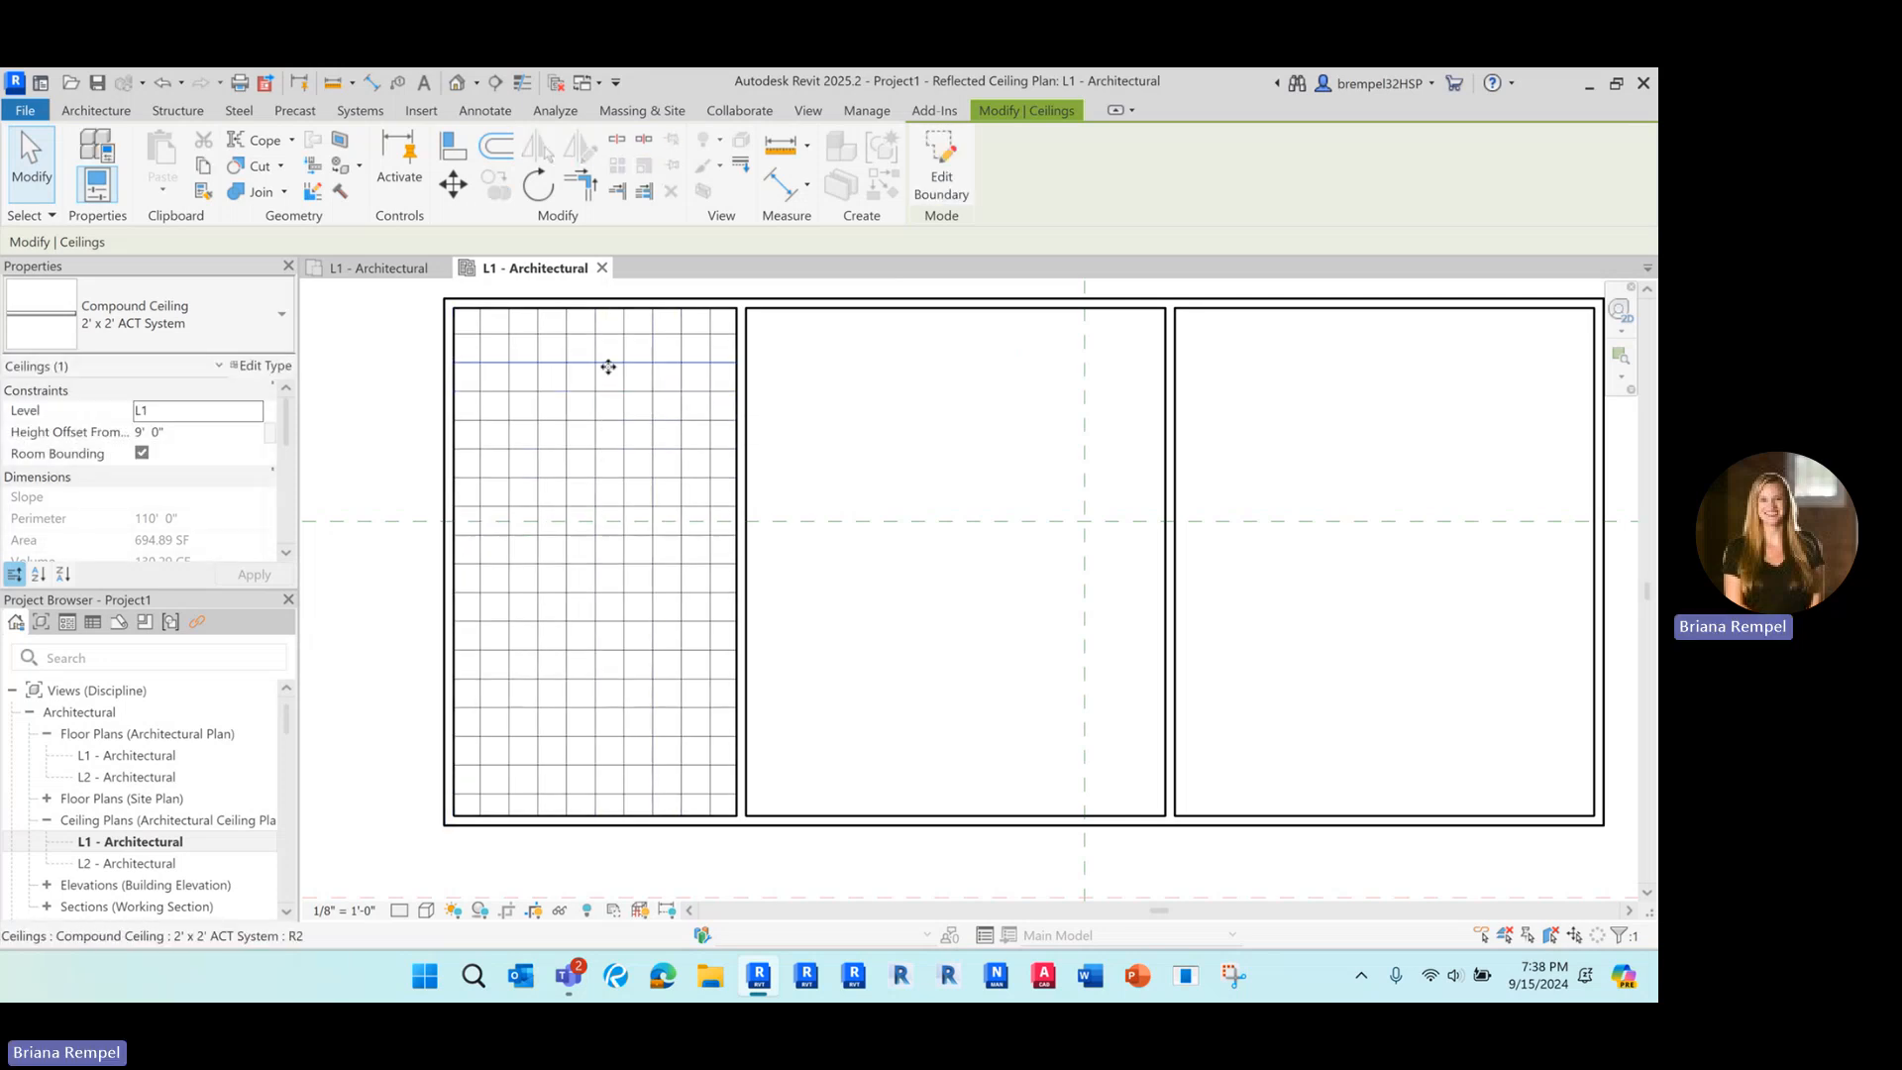
{"action": "left_click", "coordinate": [455, 186]}
{"action": "left_click", "coordinate": [606, 406]}
{"action": "left_click", "coordinate": [603, 408]}
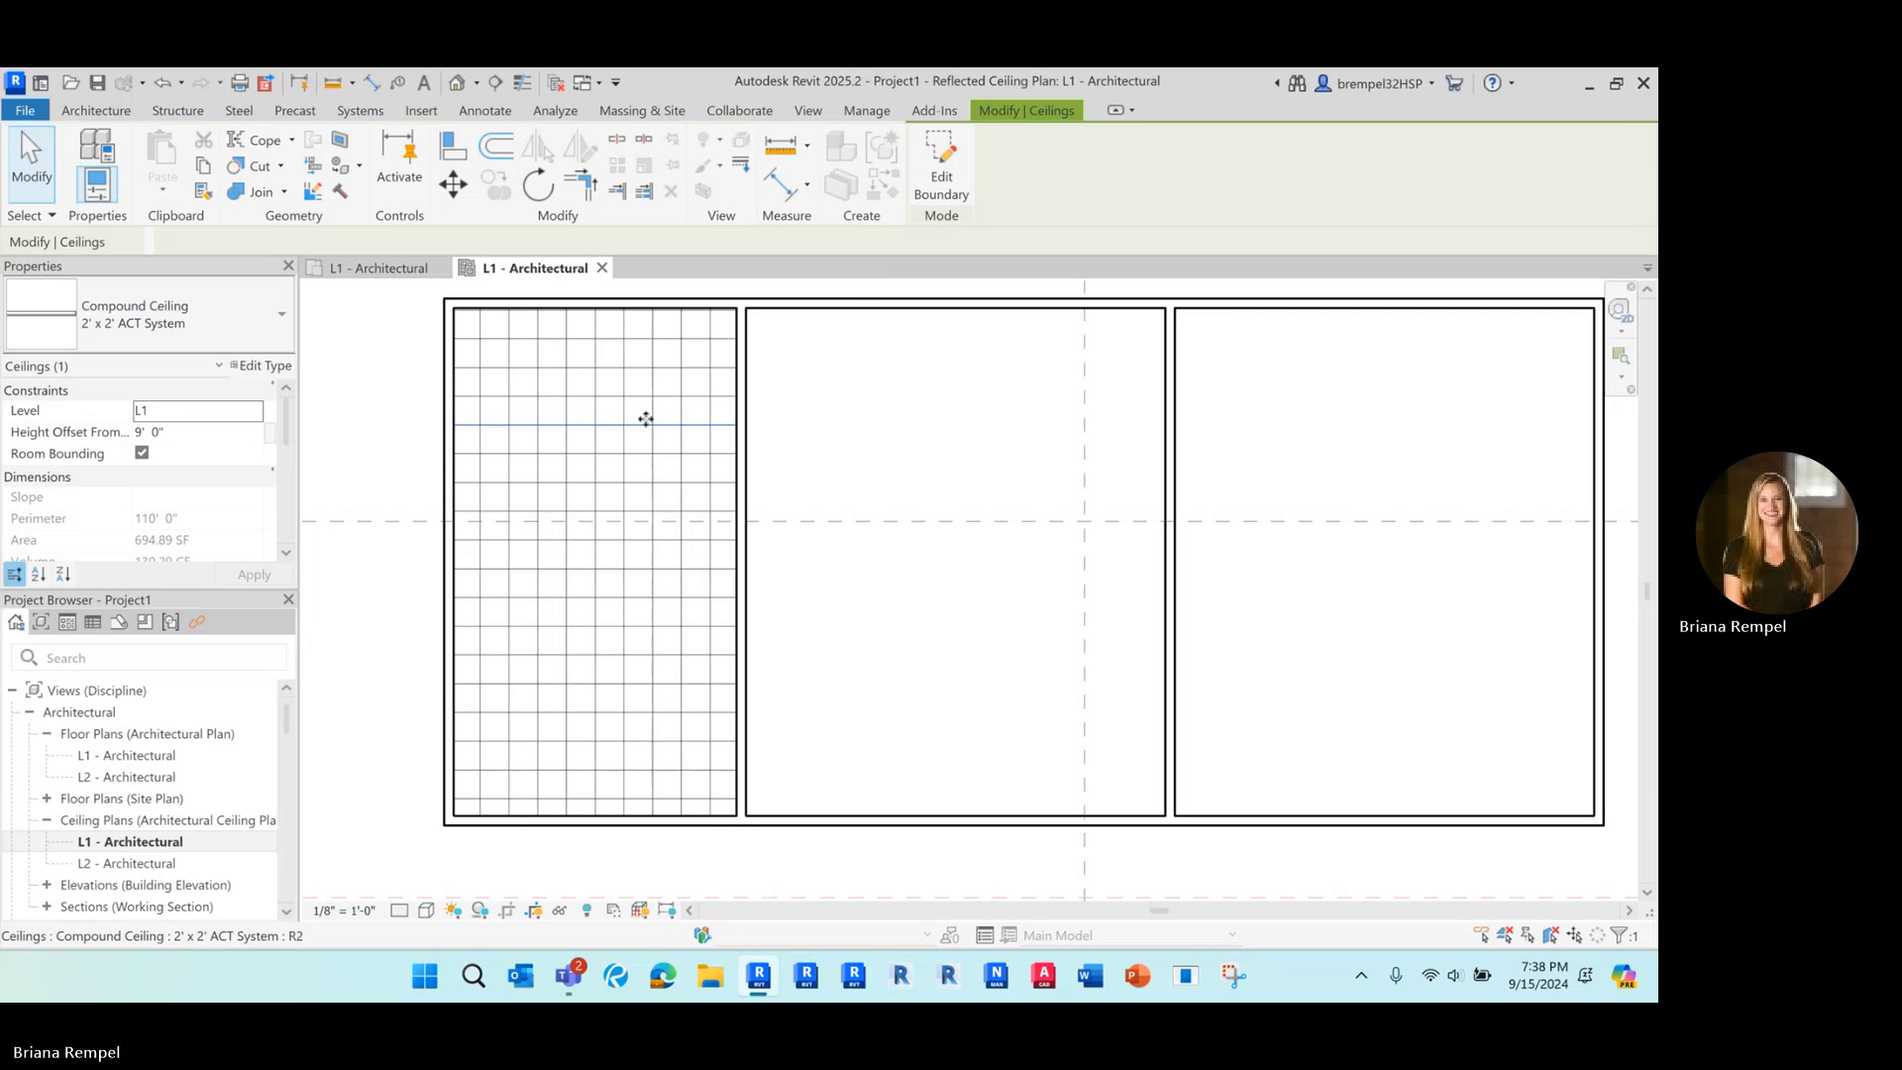
{"action": "left_click", "coordinate": [883, 408]}
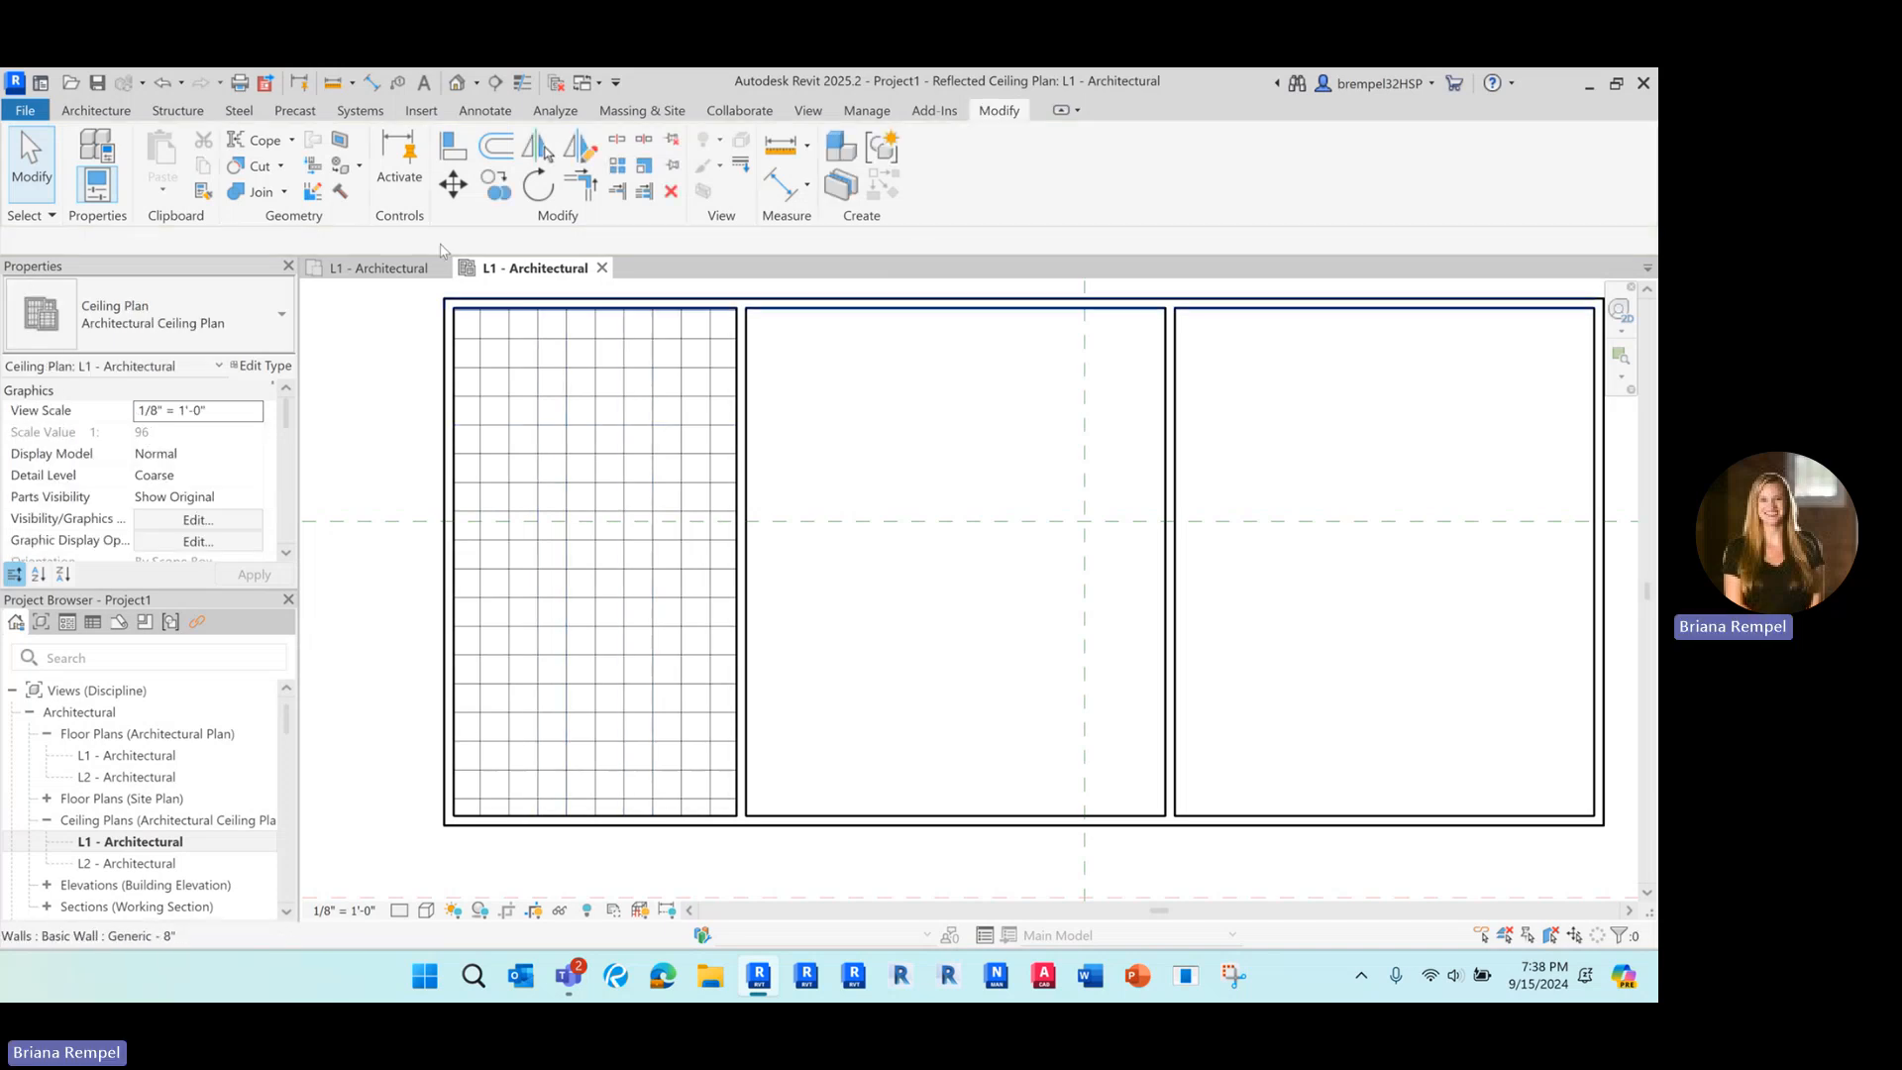
Copy the right partition wall into the middle room, about 13'-2" clear of the left partition.
{"action": "left_click", "coordinate": [120, 114]}
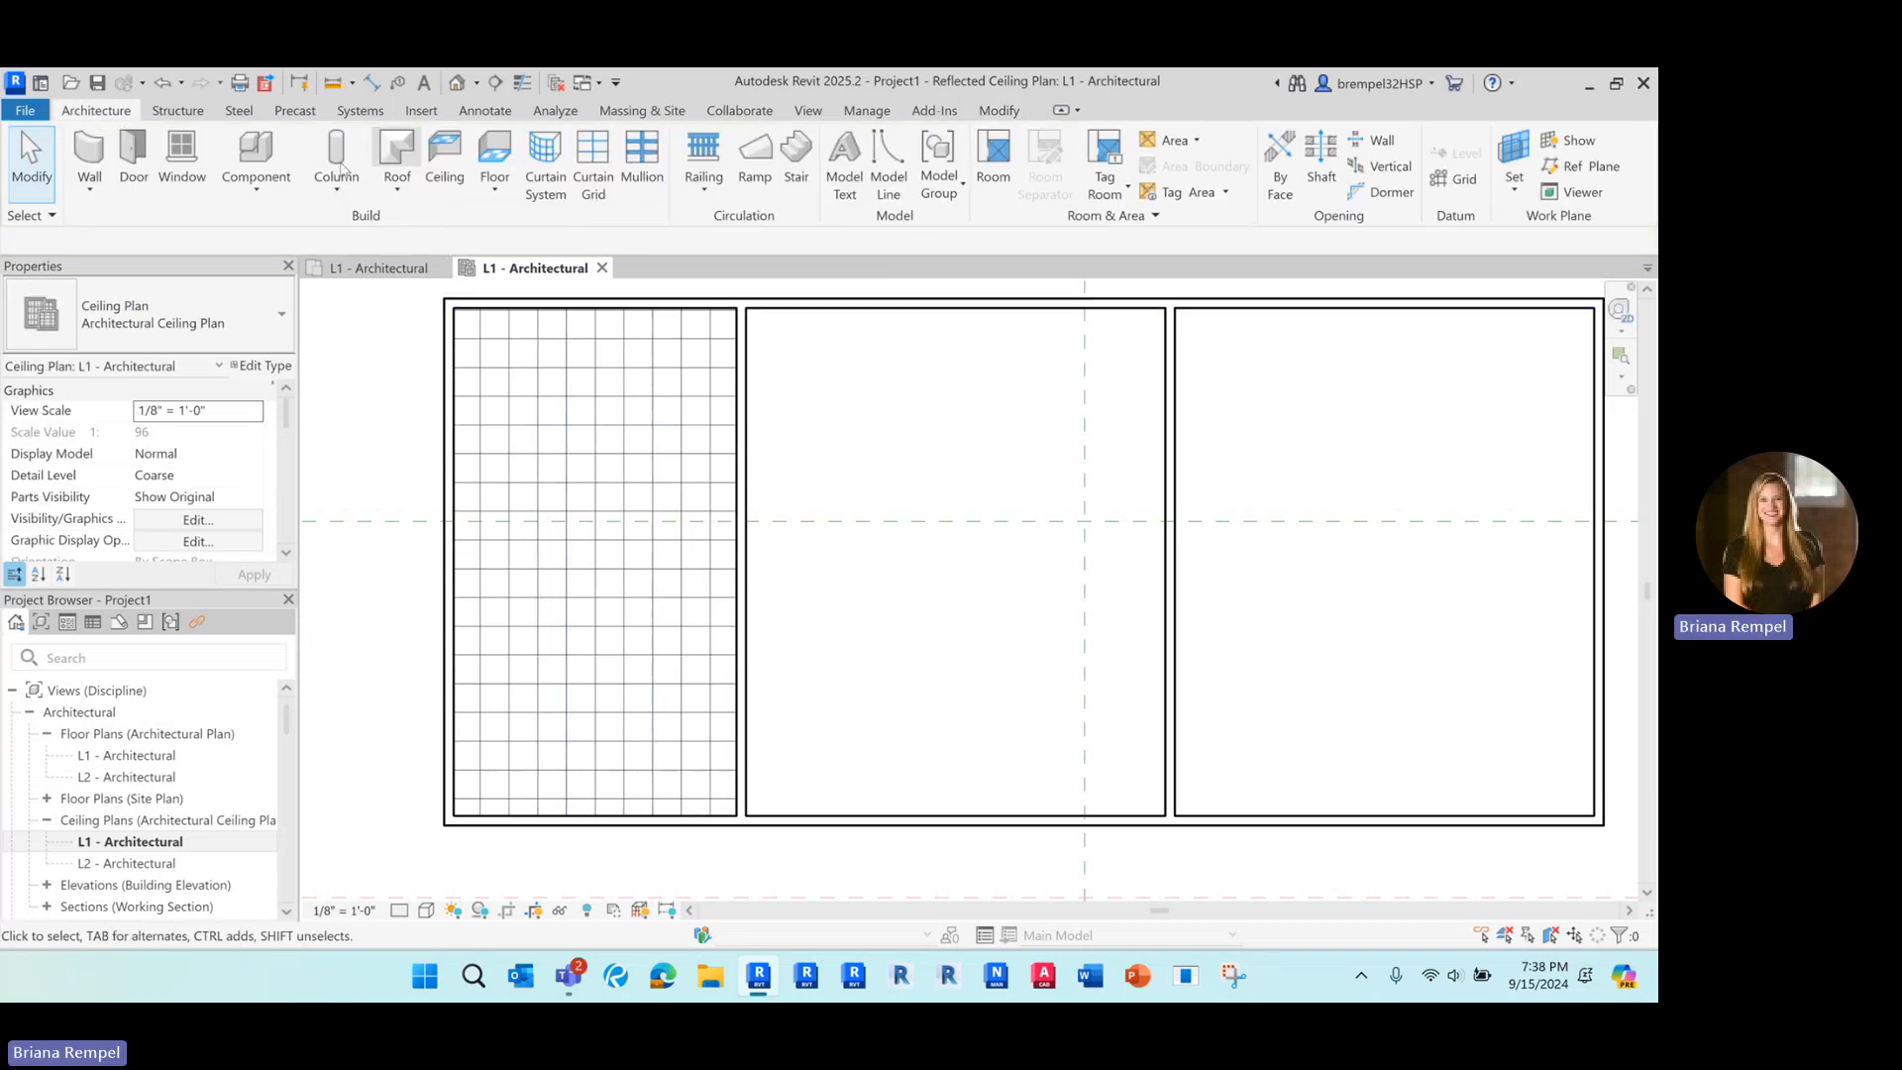
{"action": "left_click", "coordinate": [1169, 436]}
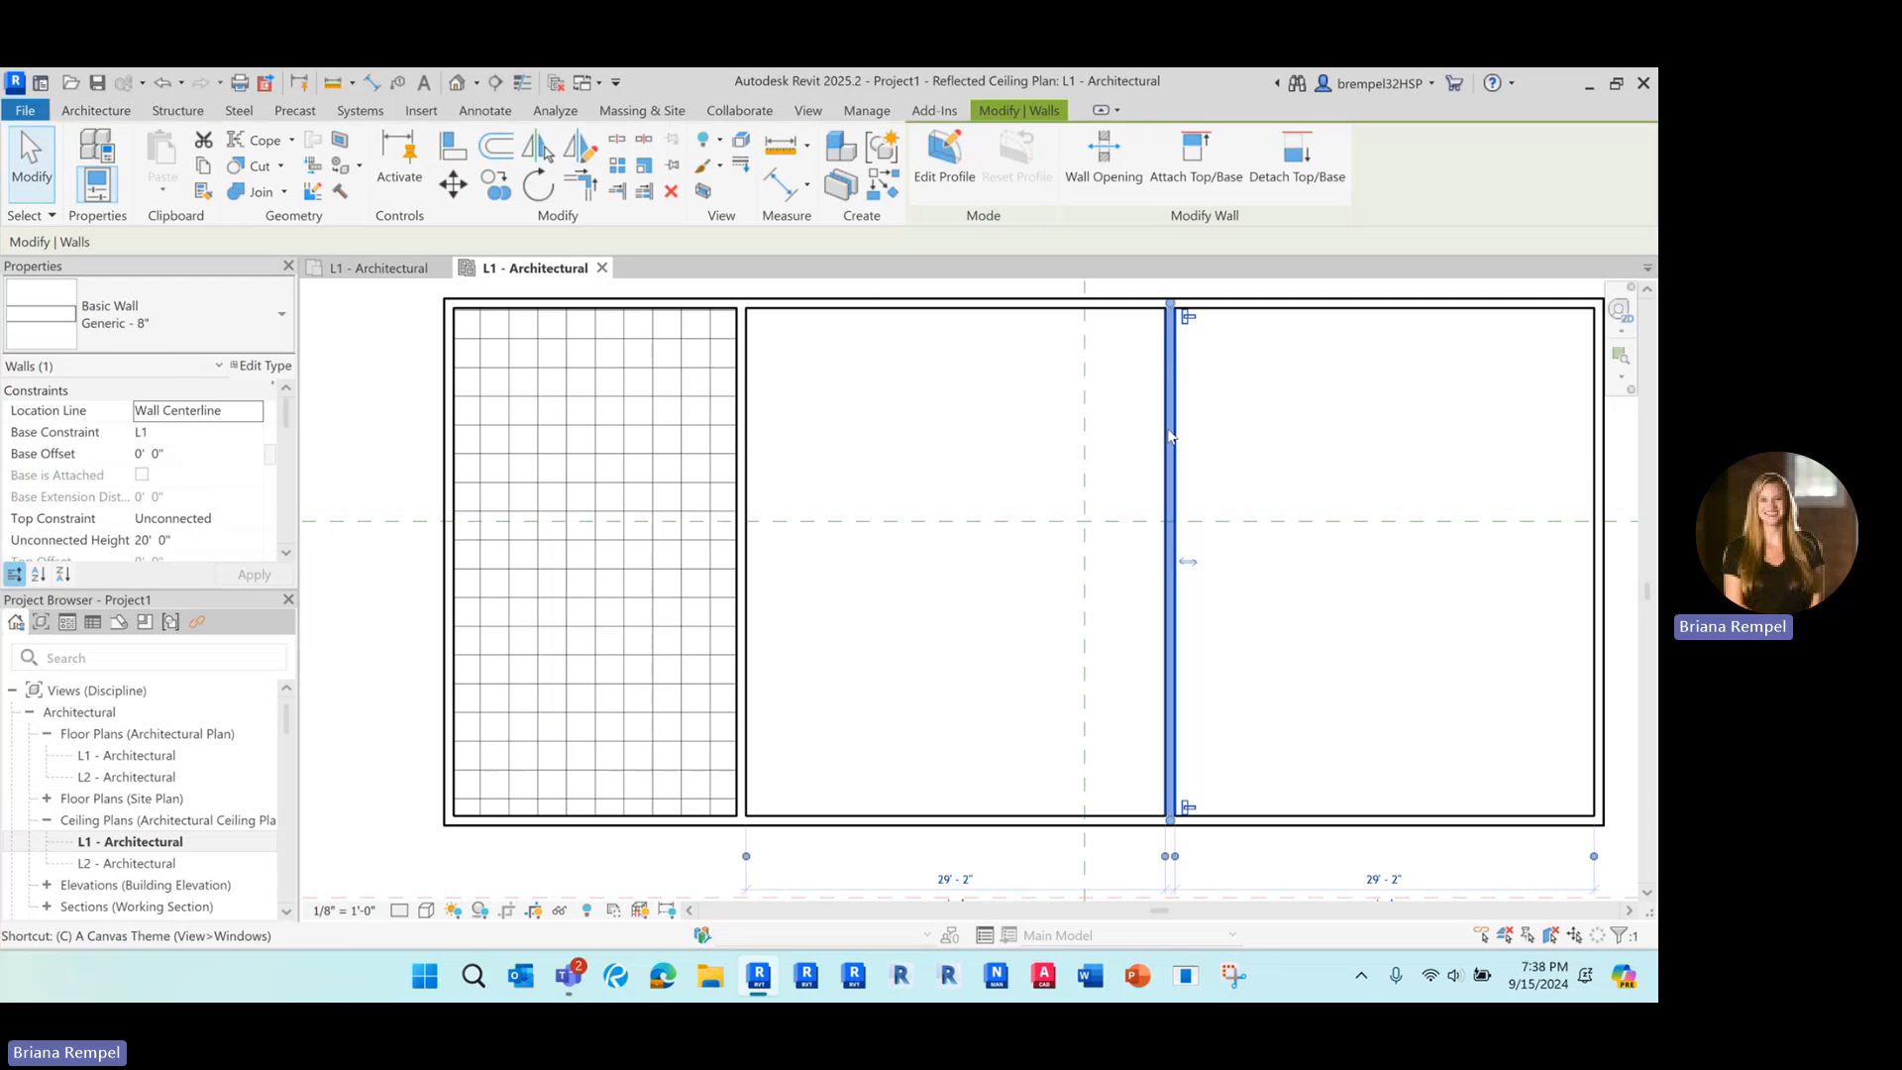
{"action": "key", "text": "c"}
{"action": "key", "text": "o"}
{"action": "left_click", "coordinate": [1177, 440]}
{"action": "left_click", "coordinate": [939, 439]}
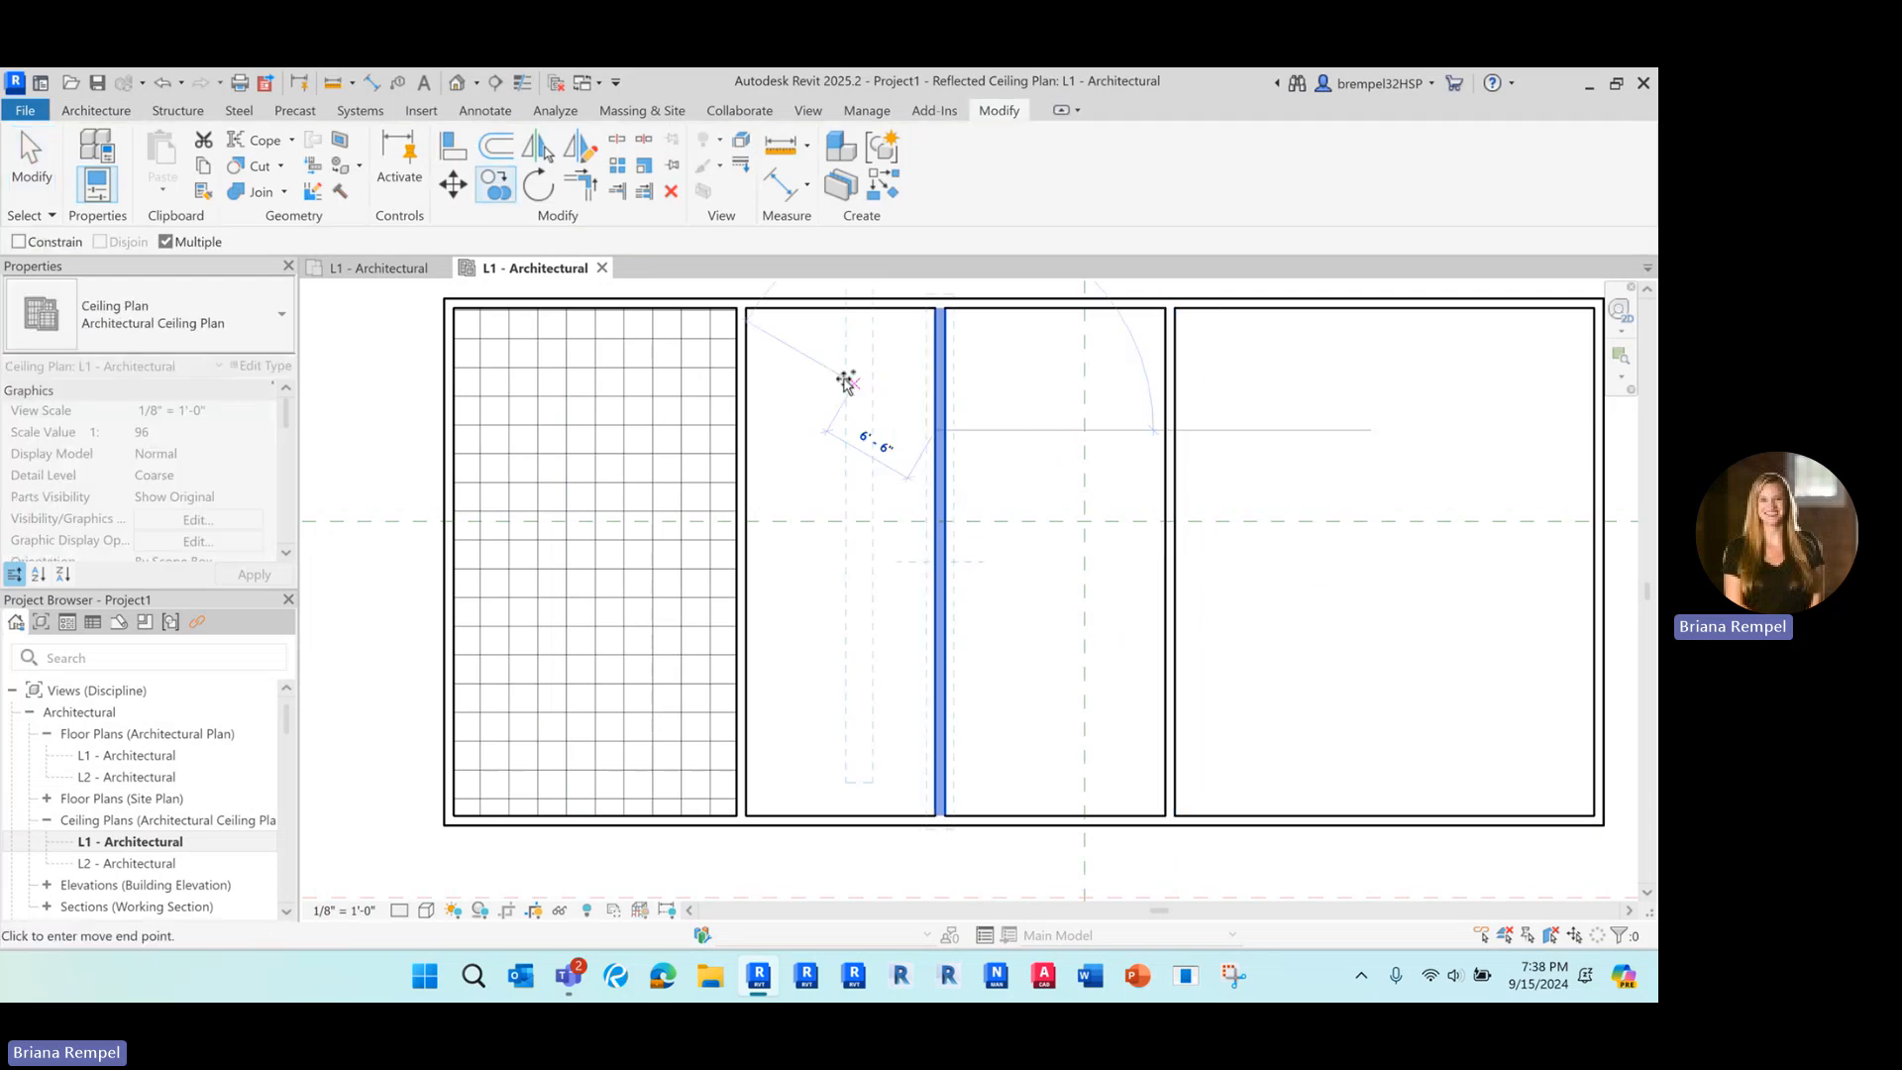
{"action": "key", "text": "Escape"}
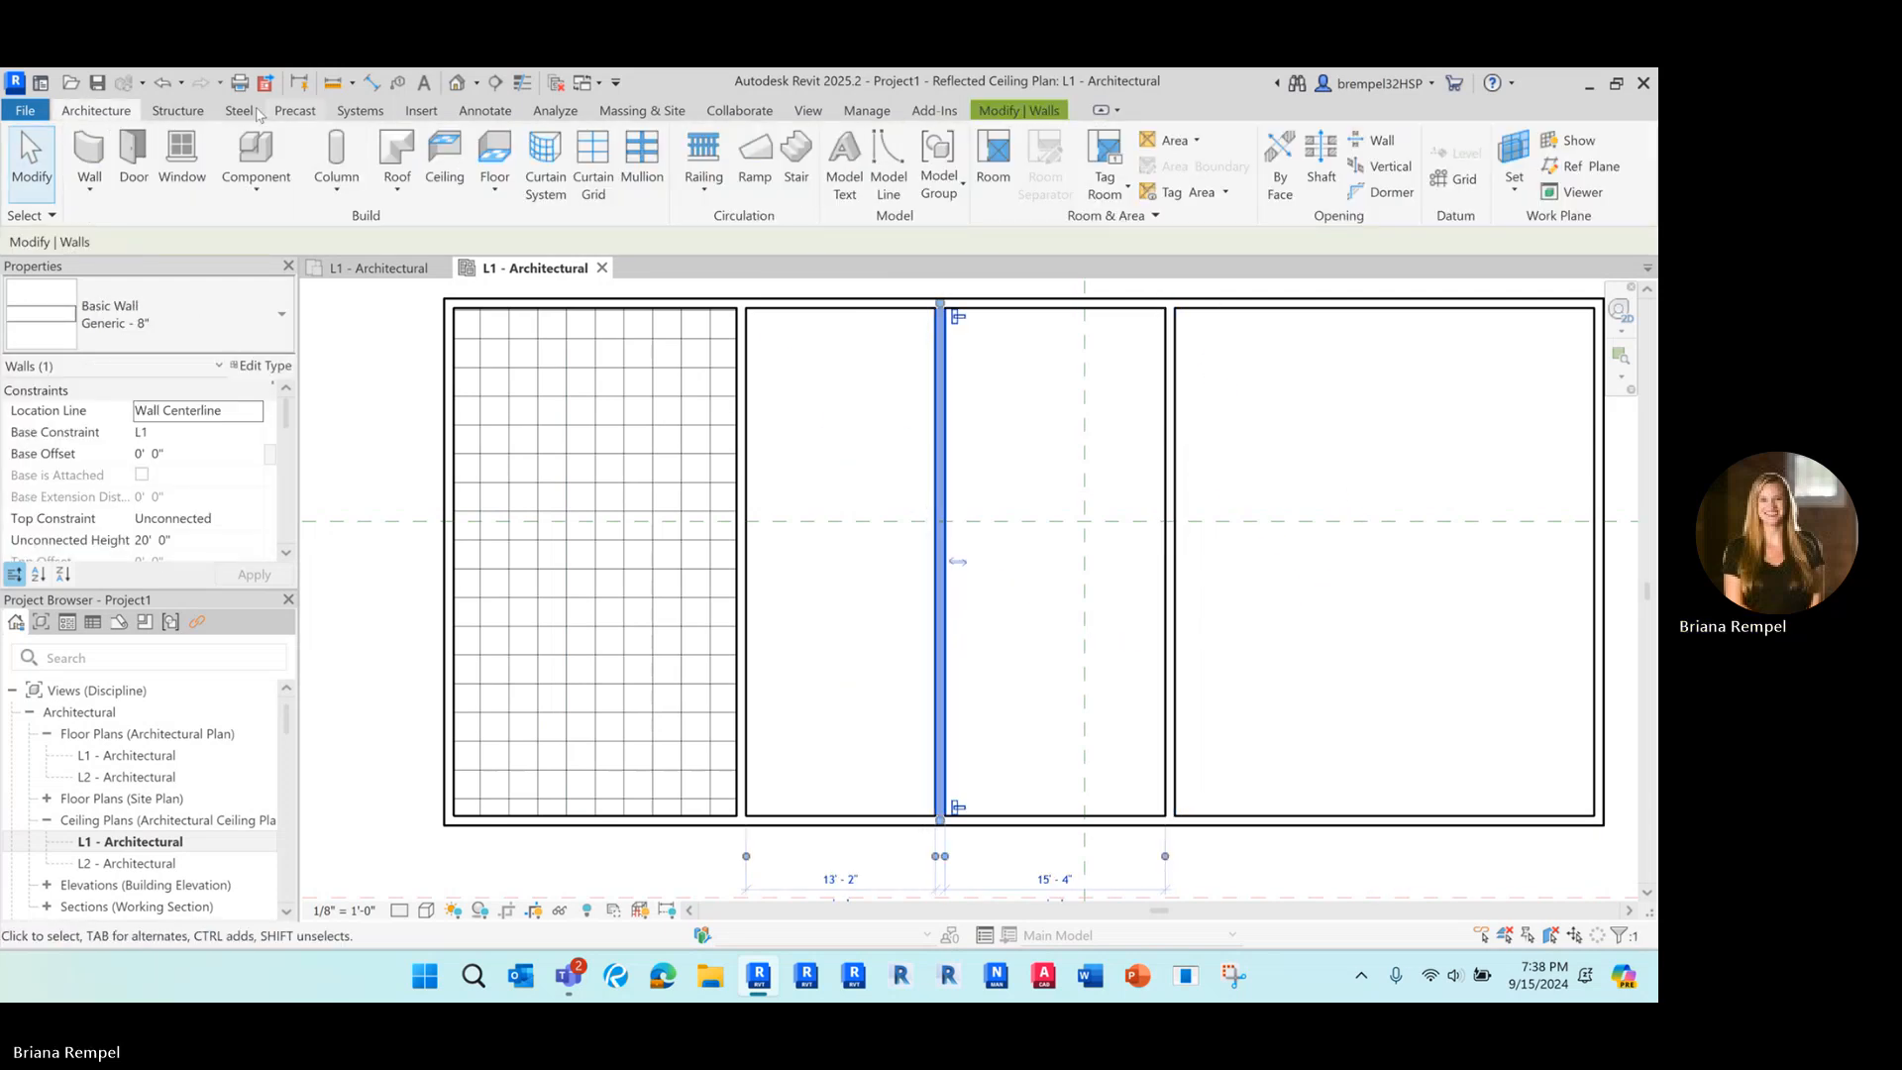
Place an automatic 2' x 2' ACT System ceiling in the second room from the left.
{"action": "left_click", "coordinate": [847, 429]}
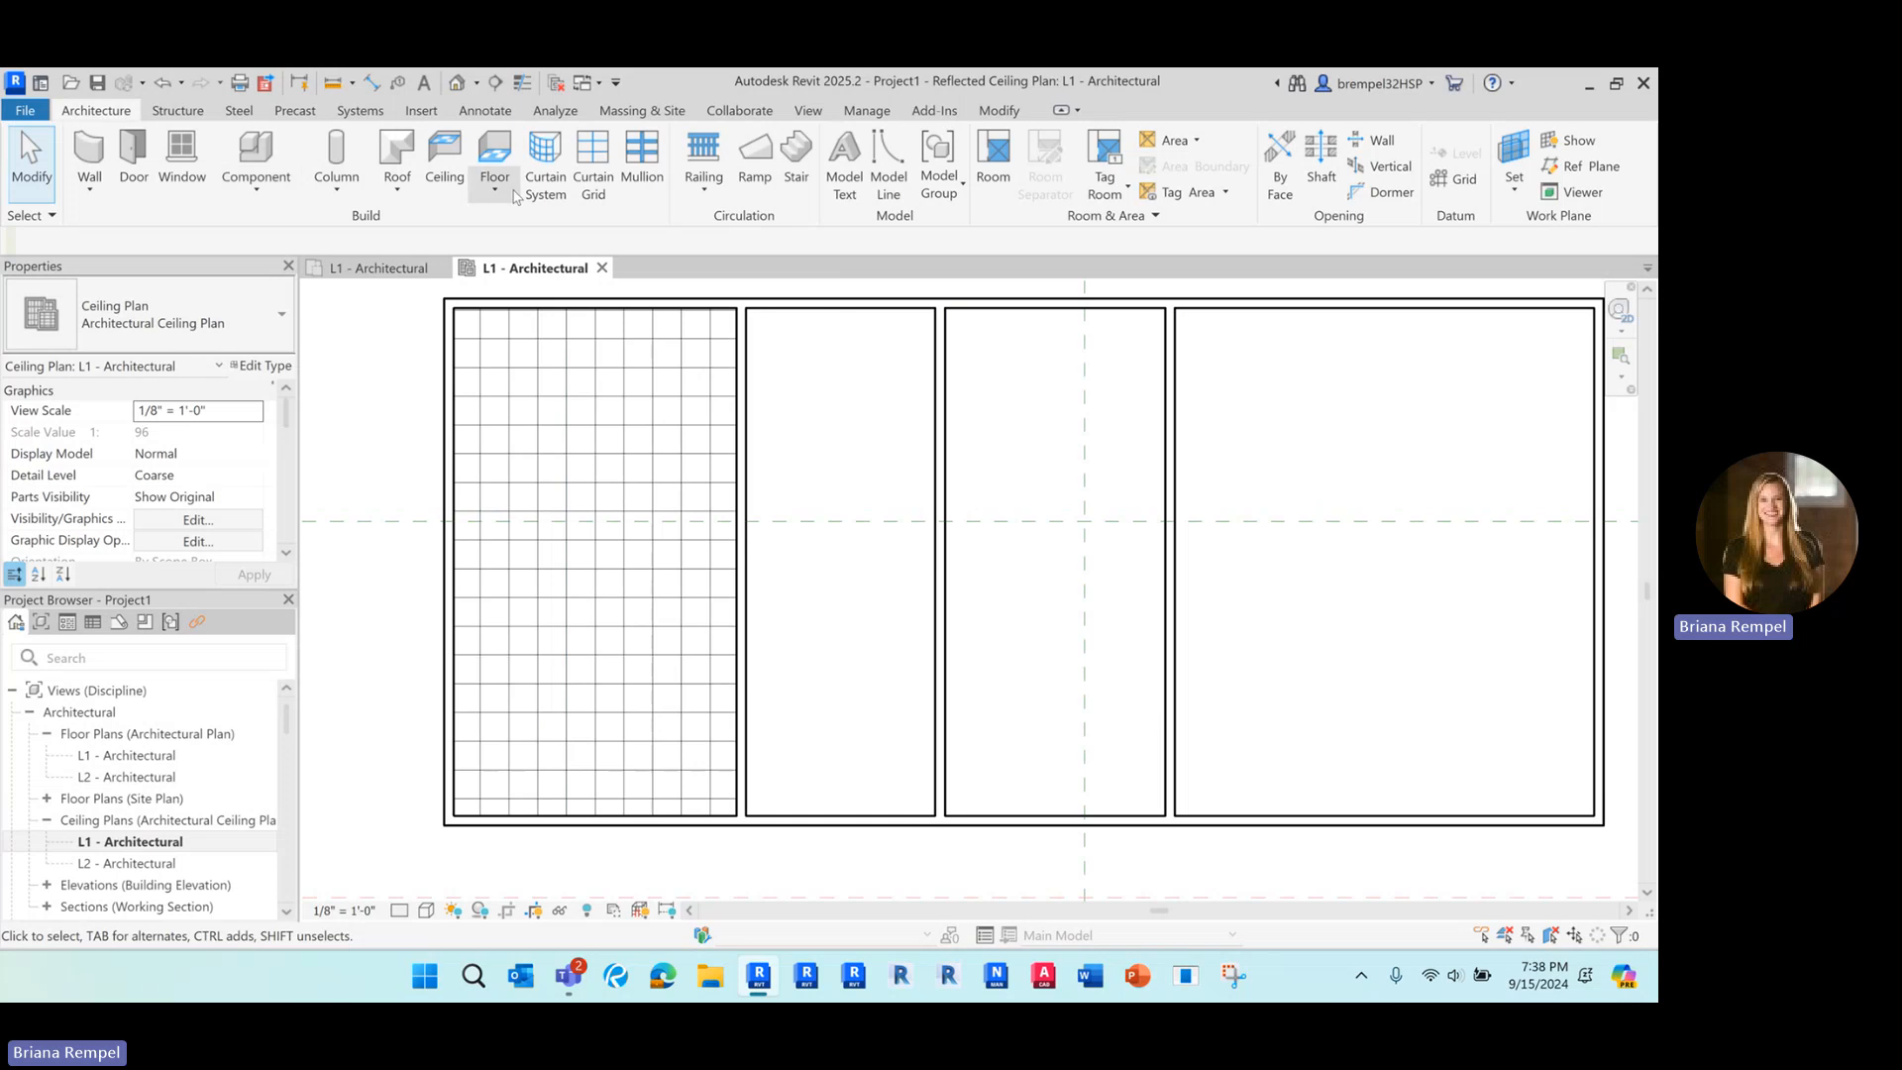
{"action": "left_click", "coordinate": [444, 159]}
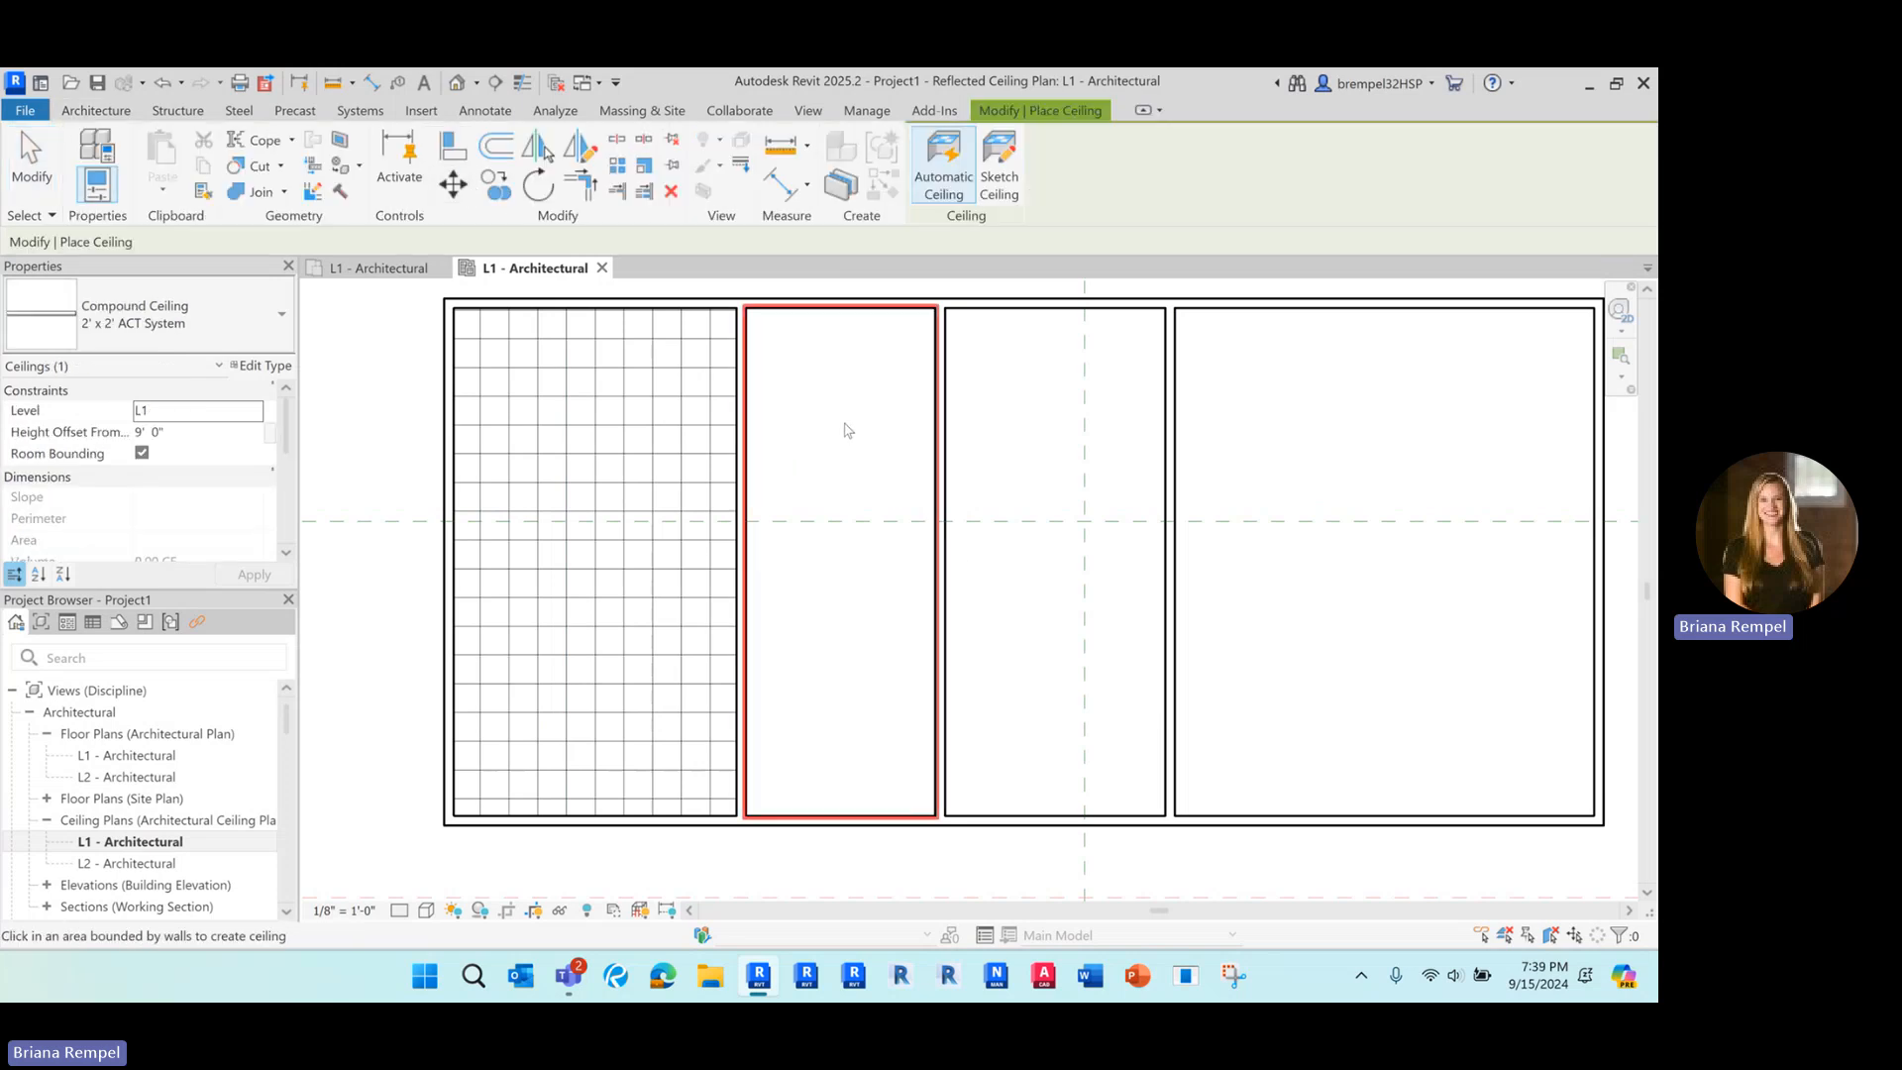
{"action": "left_click", "coordinate": [833, 476]}
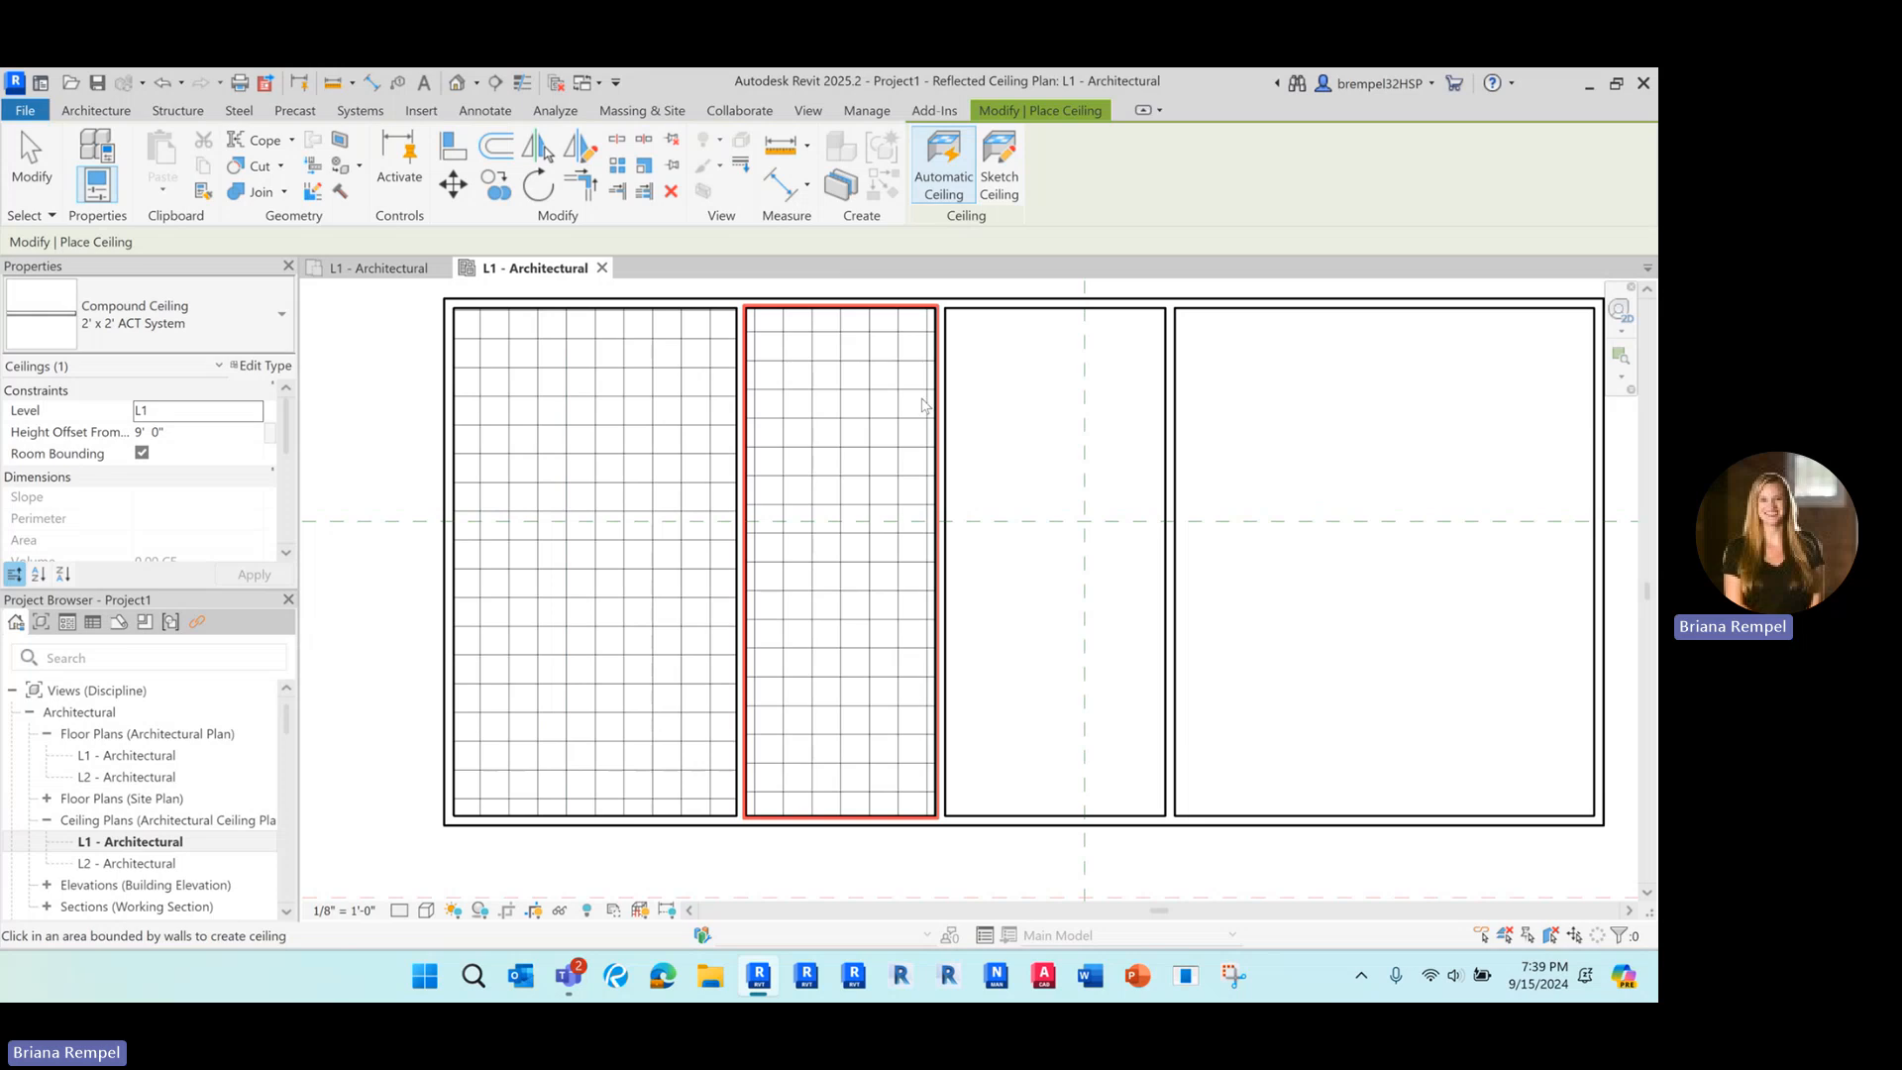
Create a sketched ceiling in the third room with a rectangular boundary 15'-4" wide and about 30'-7 1/2" long, starting at its lower-left corner.
{"action": "left_click", "coordinate": [995, 172]}
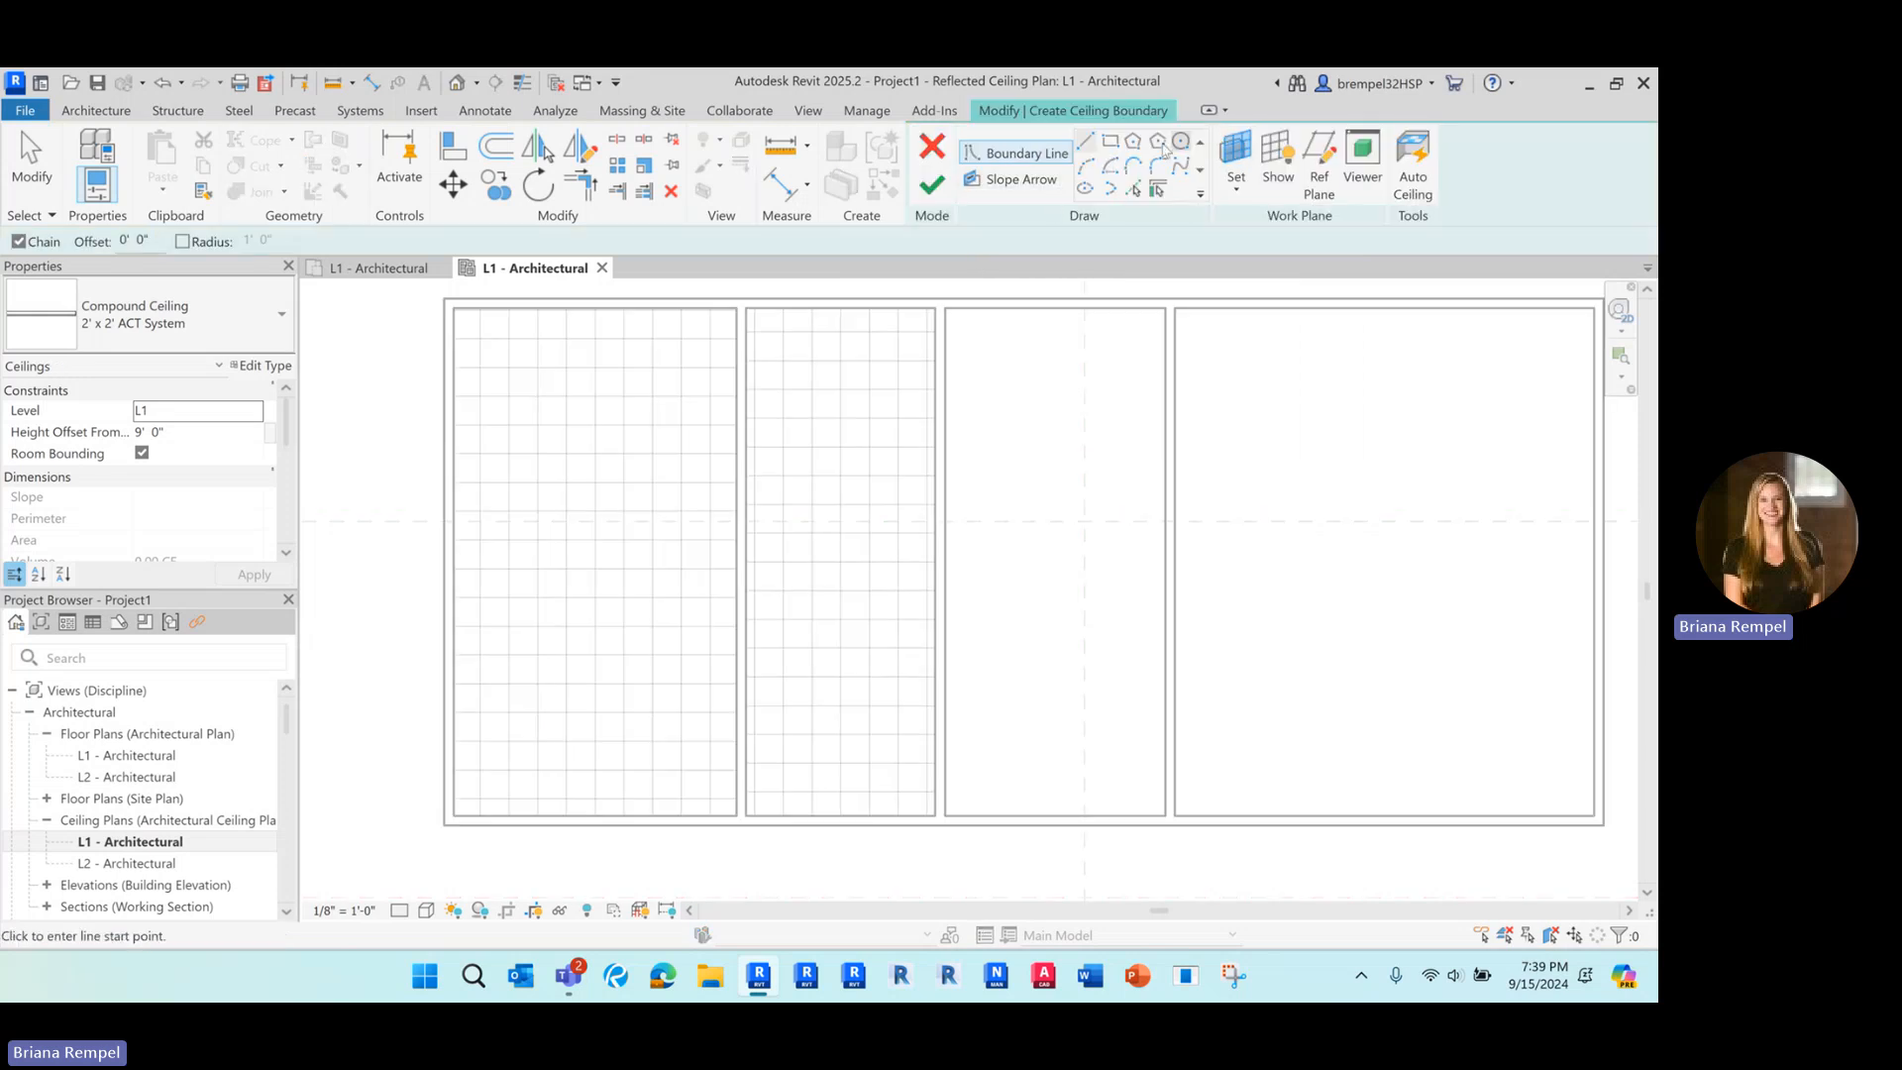
{"action": "left_click", "coordinate": [1109, 143]}
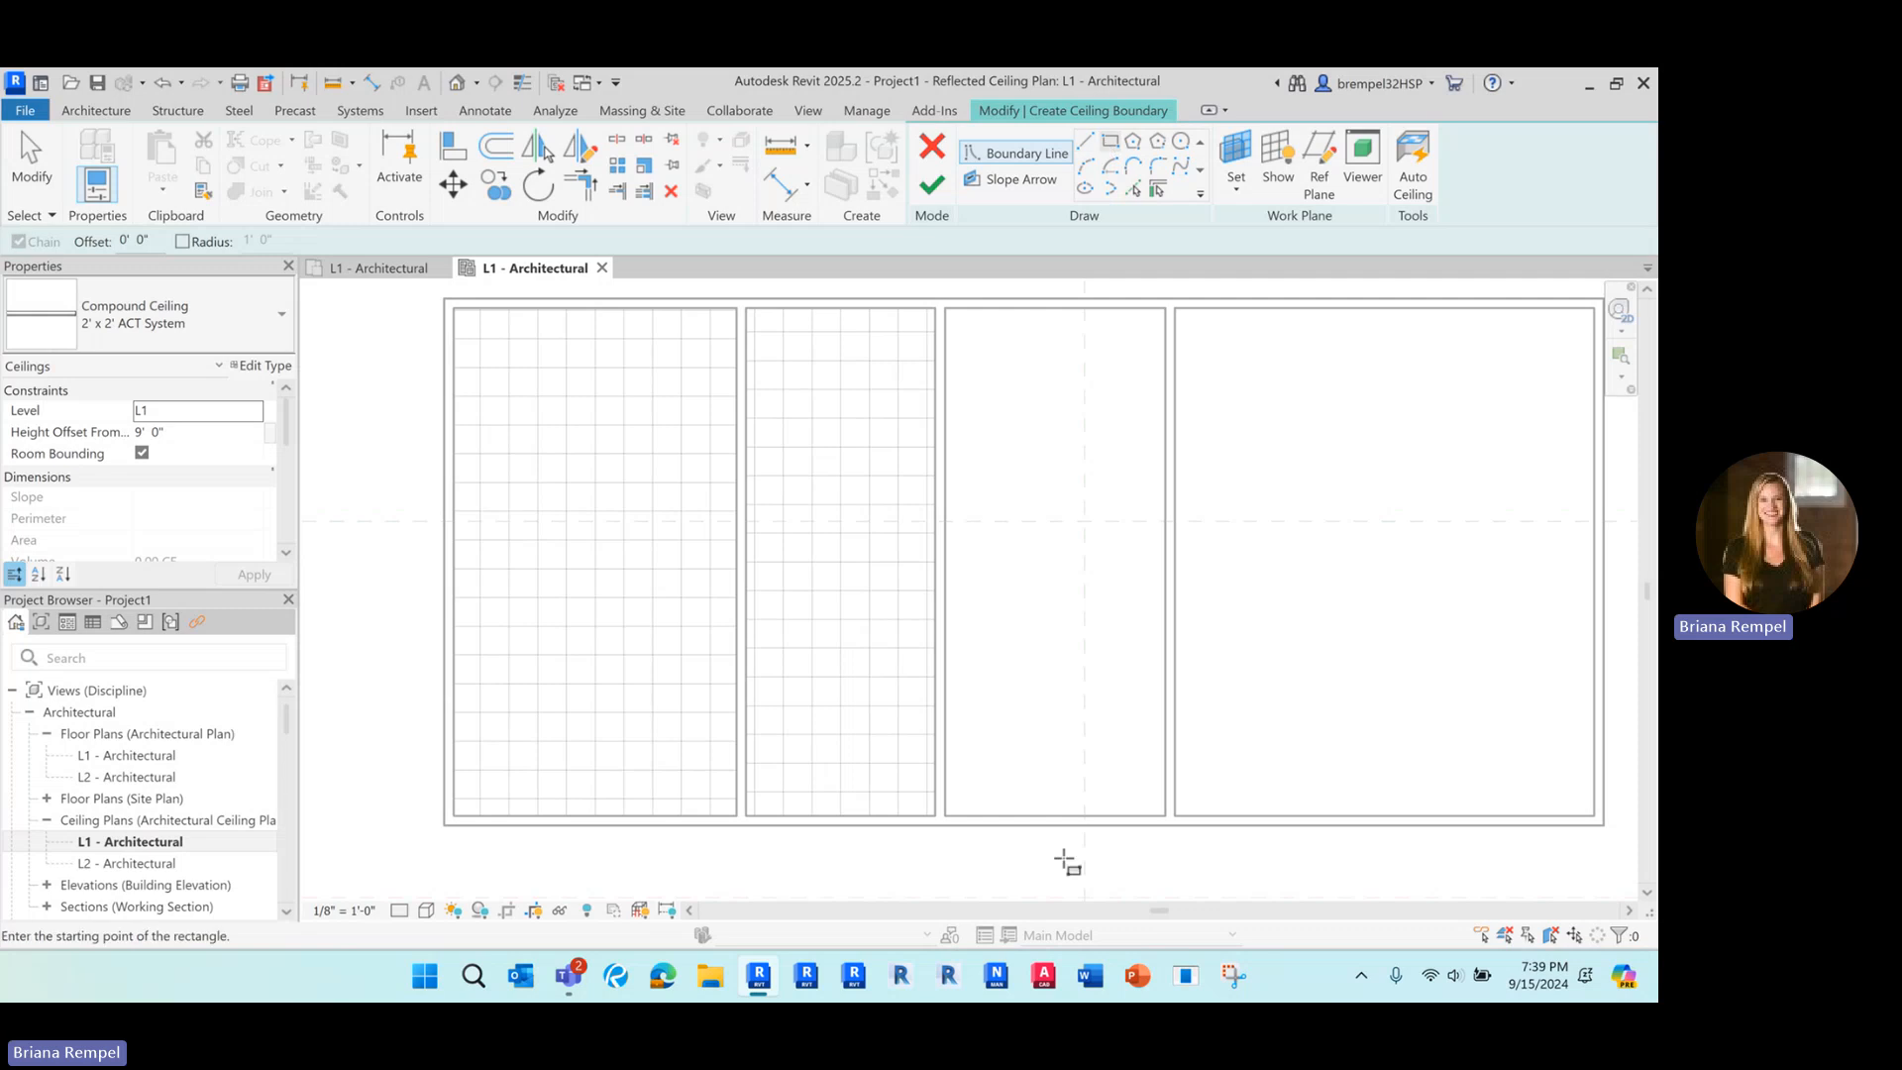
{"action": "left_click", "coordinate": [945, 815]}
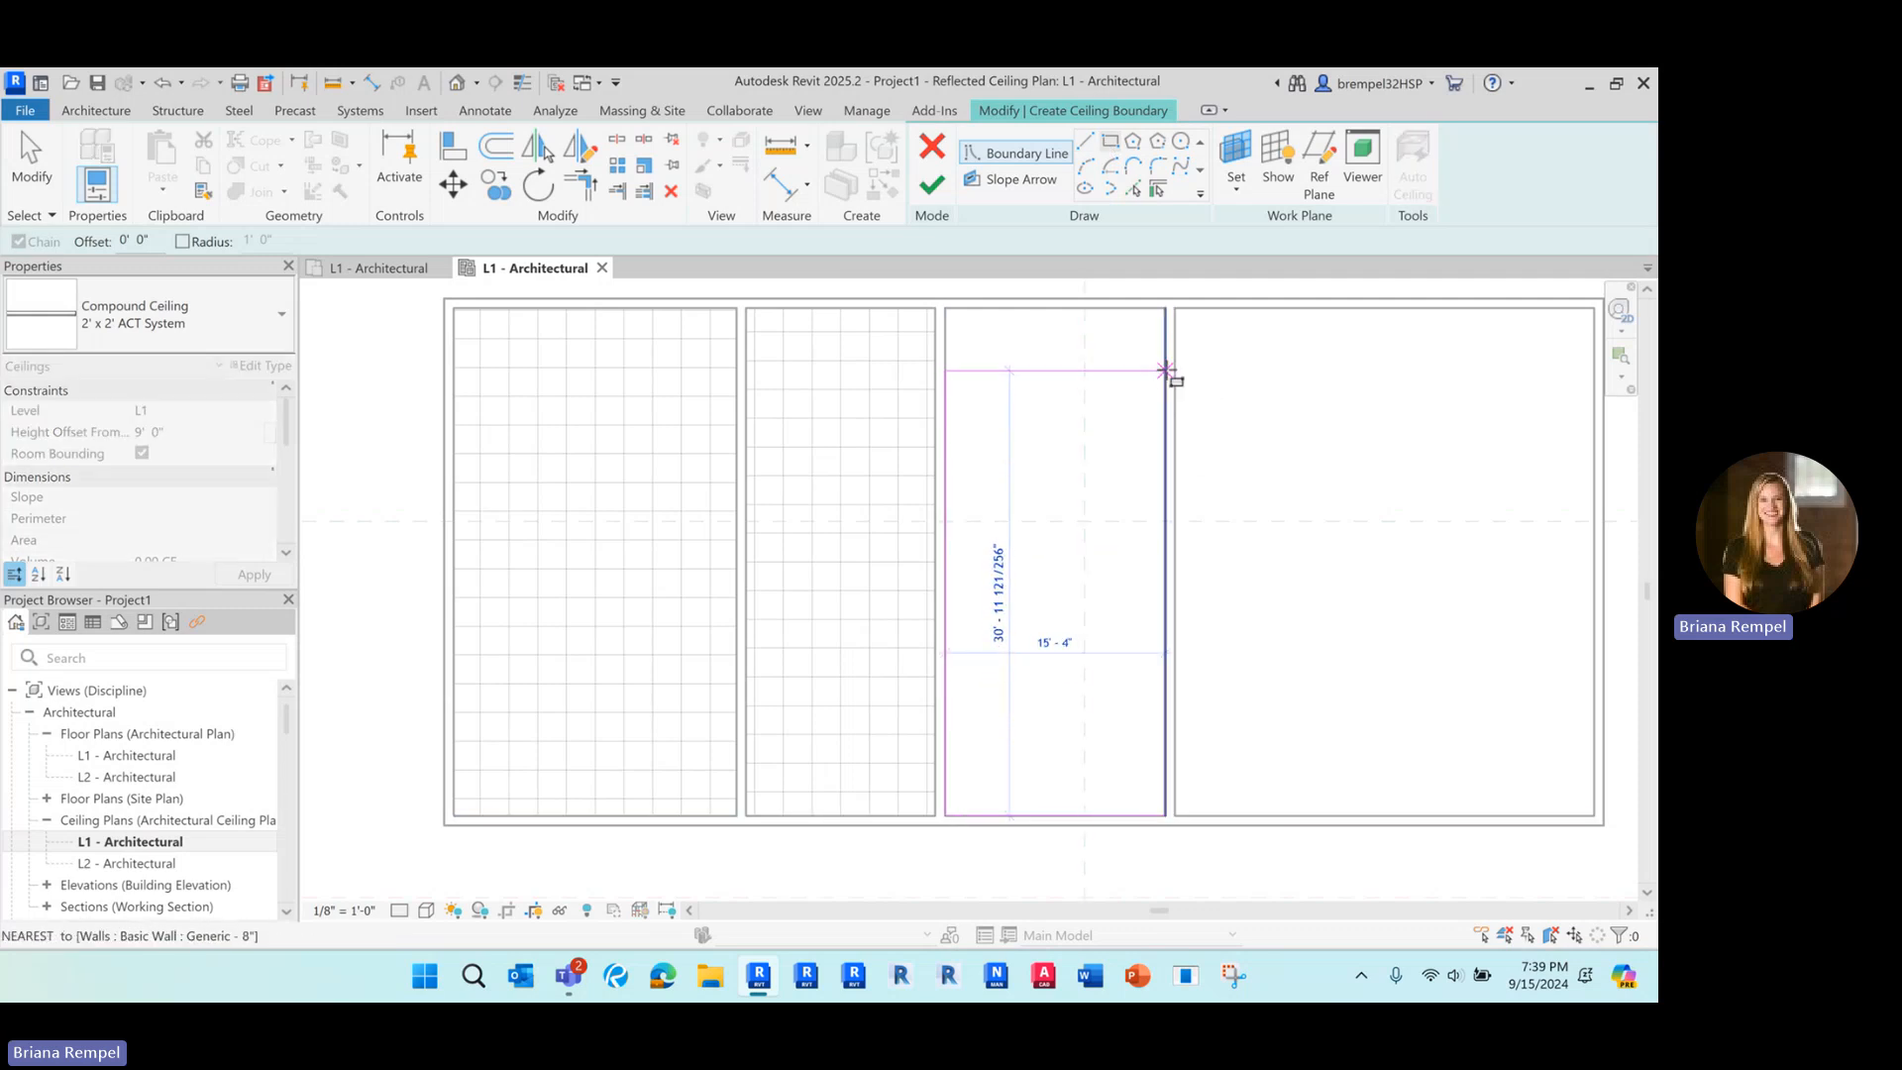
{"action": "left_click", "coordinate": [1166, 376]}
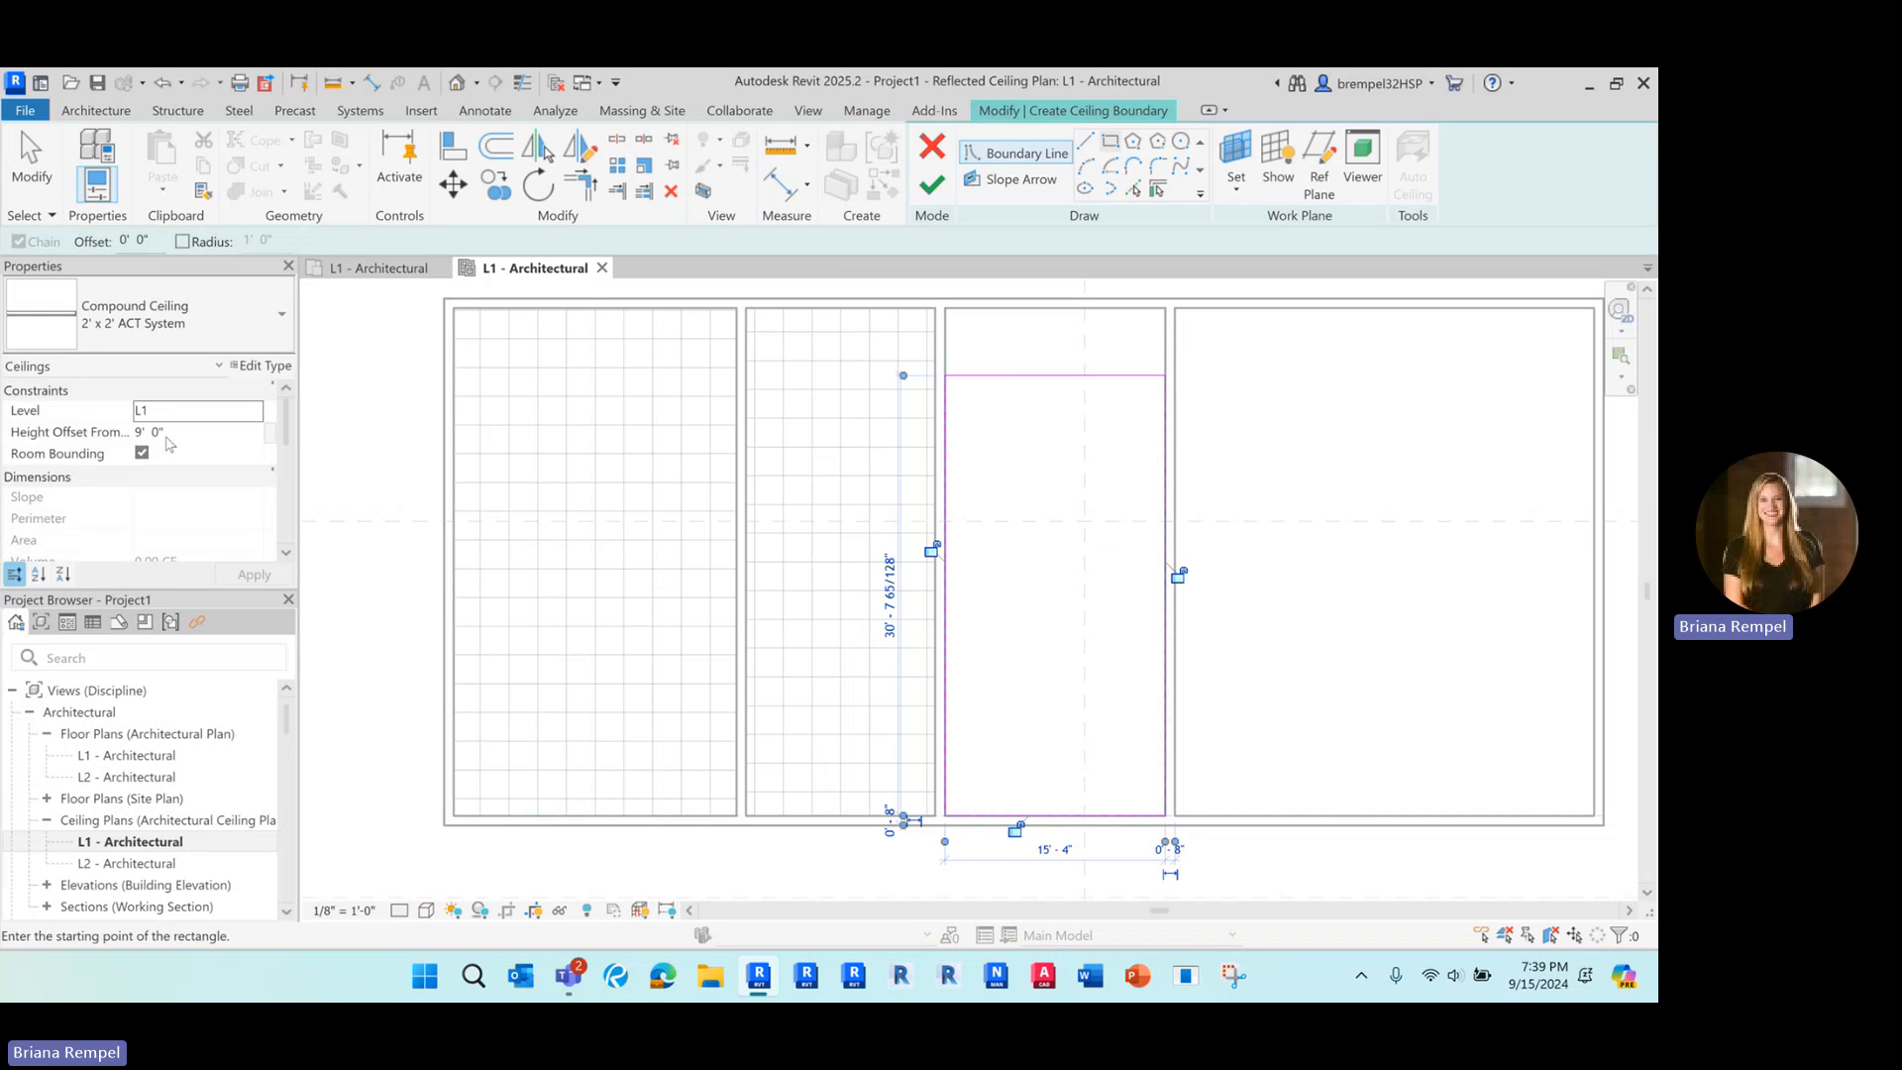
{"action": "left_click", "coordinate": [931, 184]}
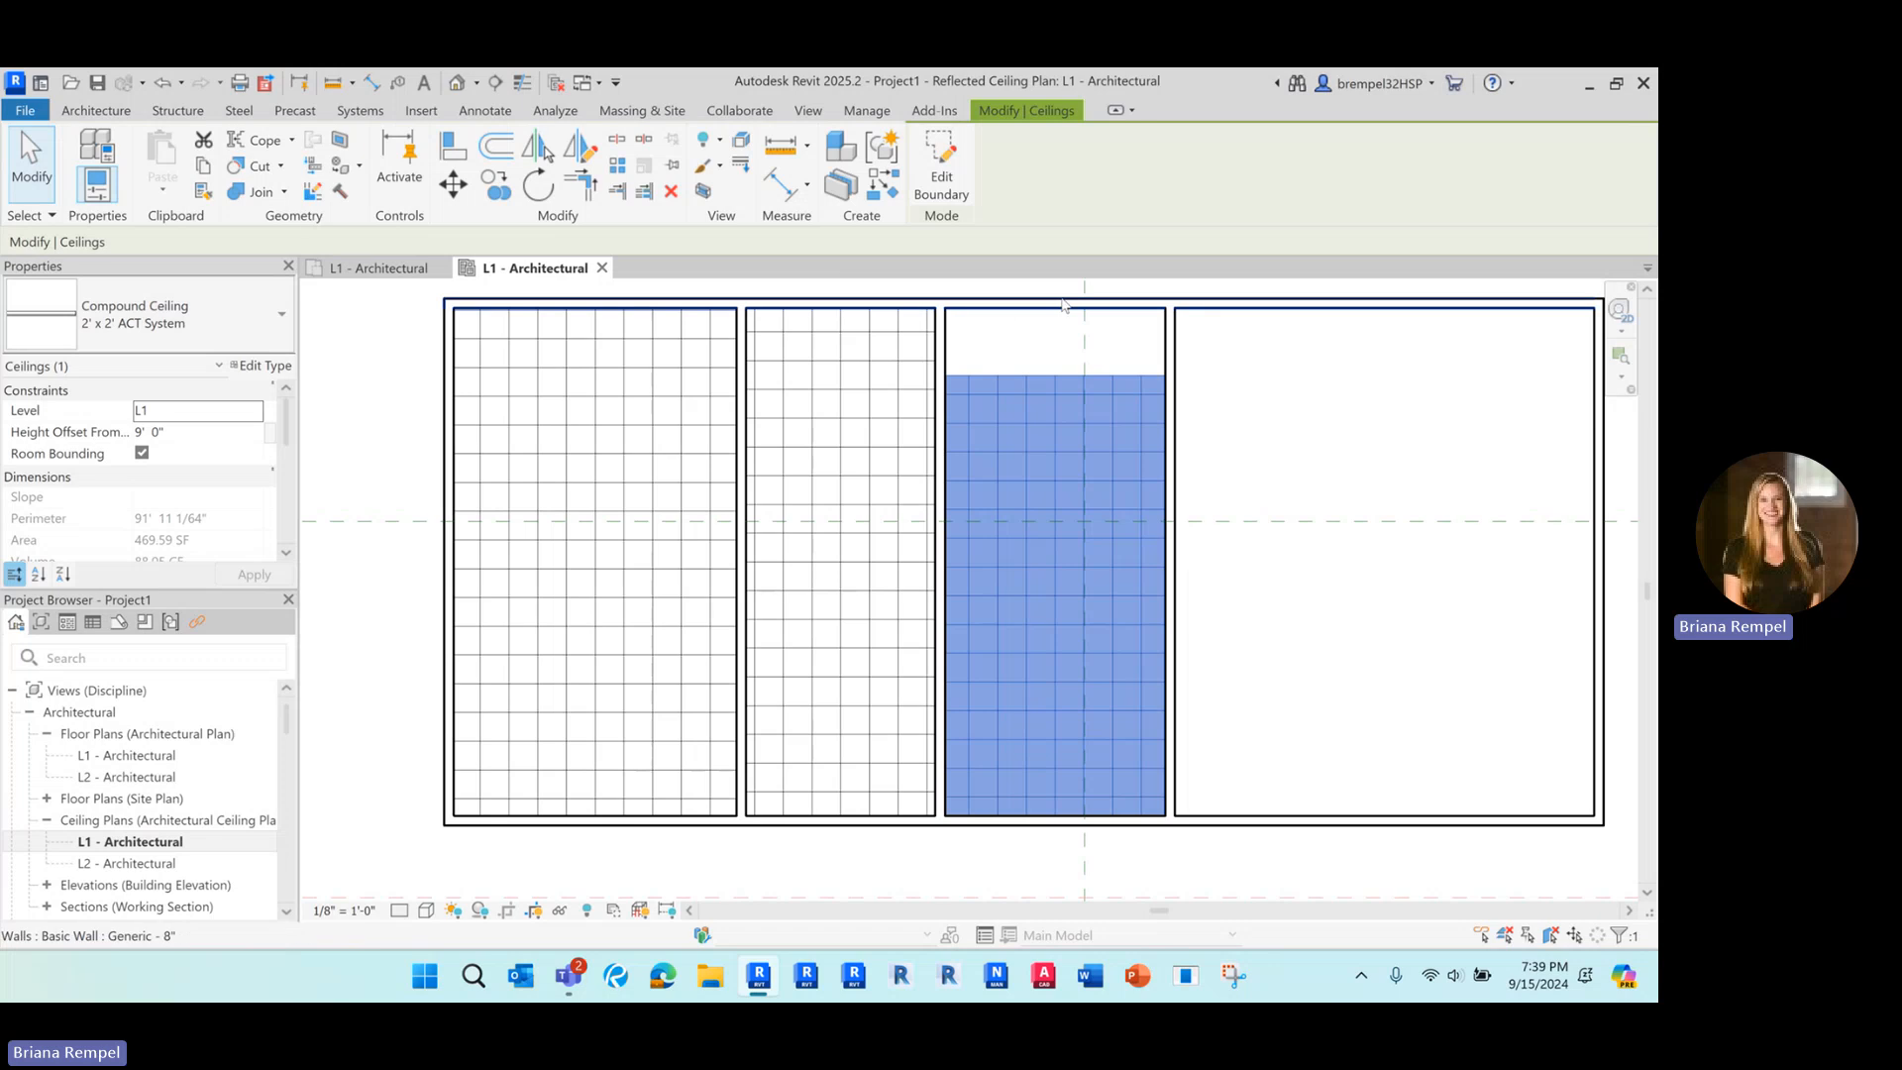
Set the third room's ACT ceiling height offset from level to 8' 0".
{"action": "key", "text": "Escape"}
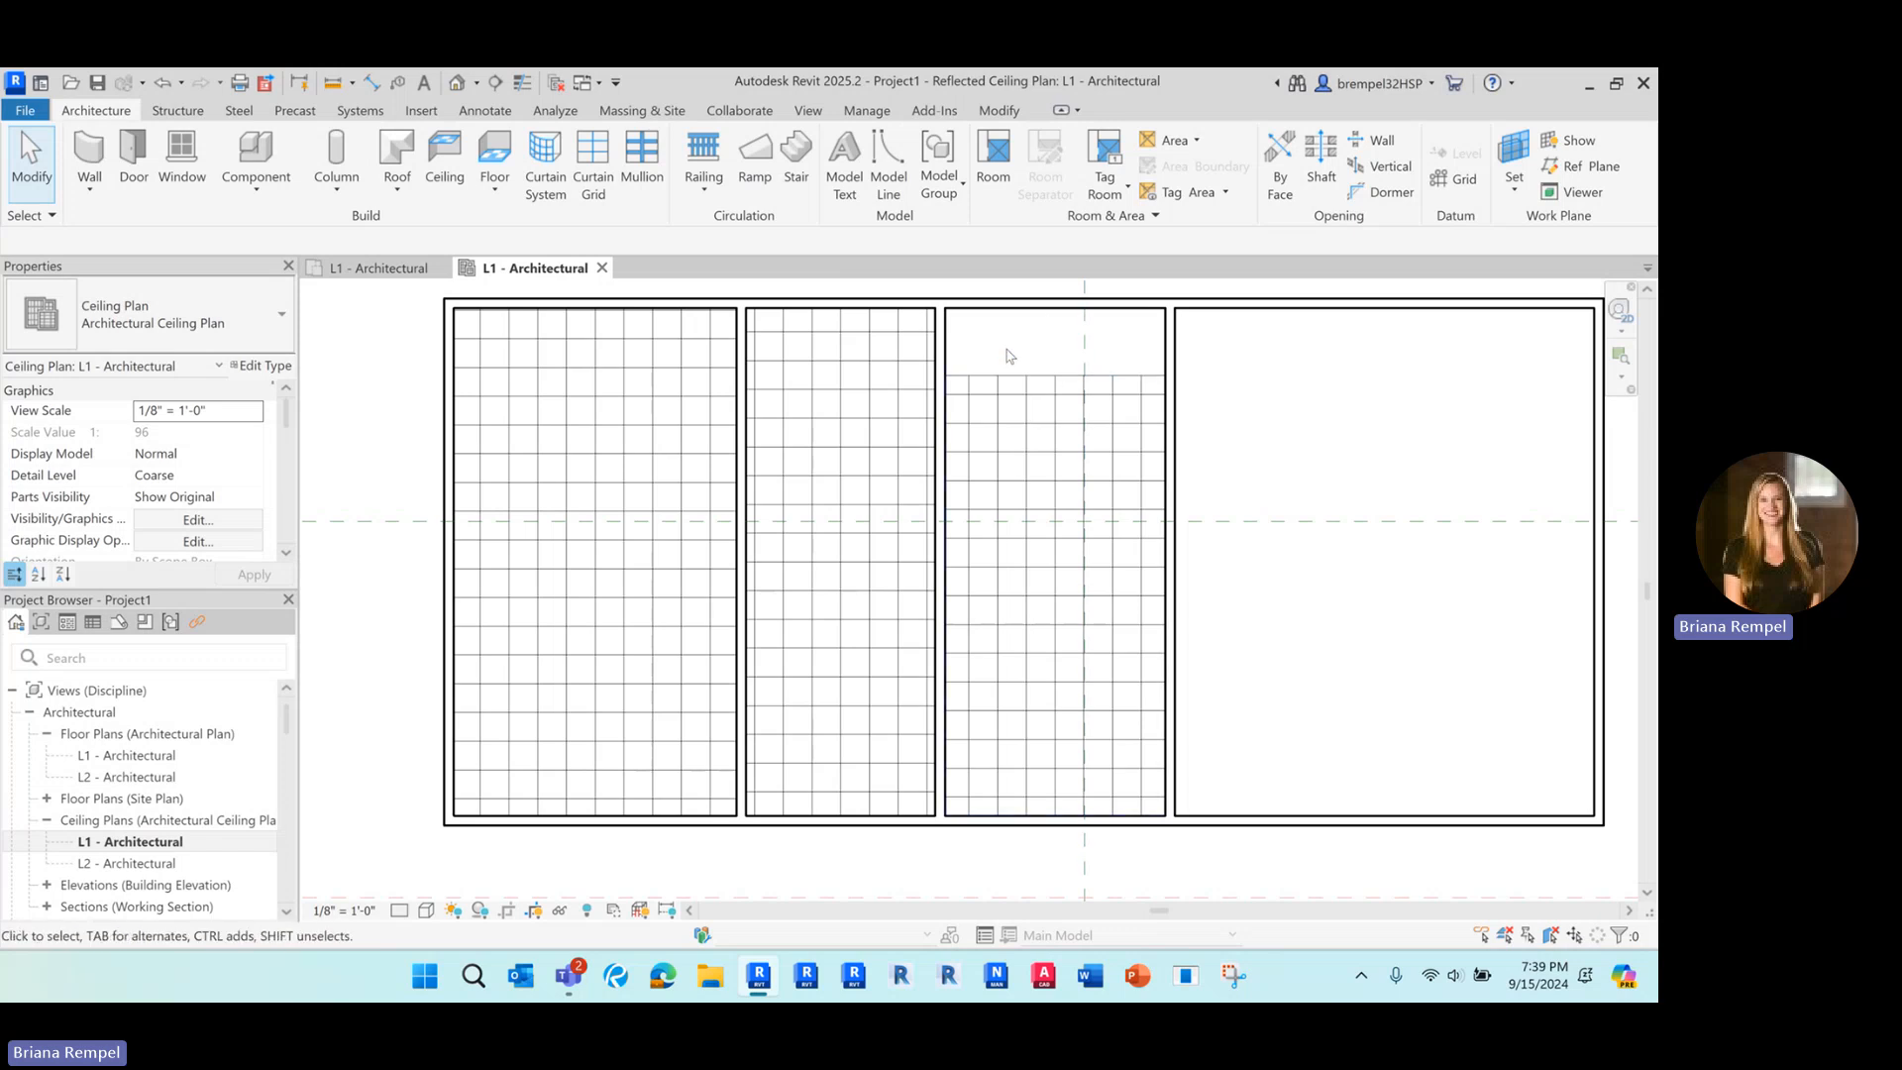
{"action": "left_click", "coordinate": [1014, 377]}
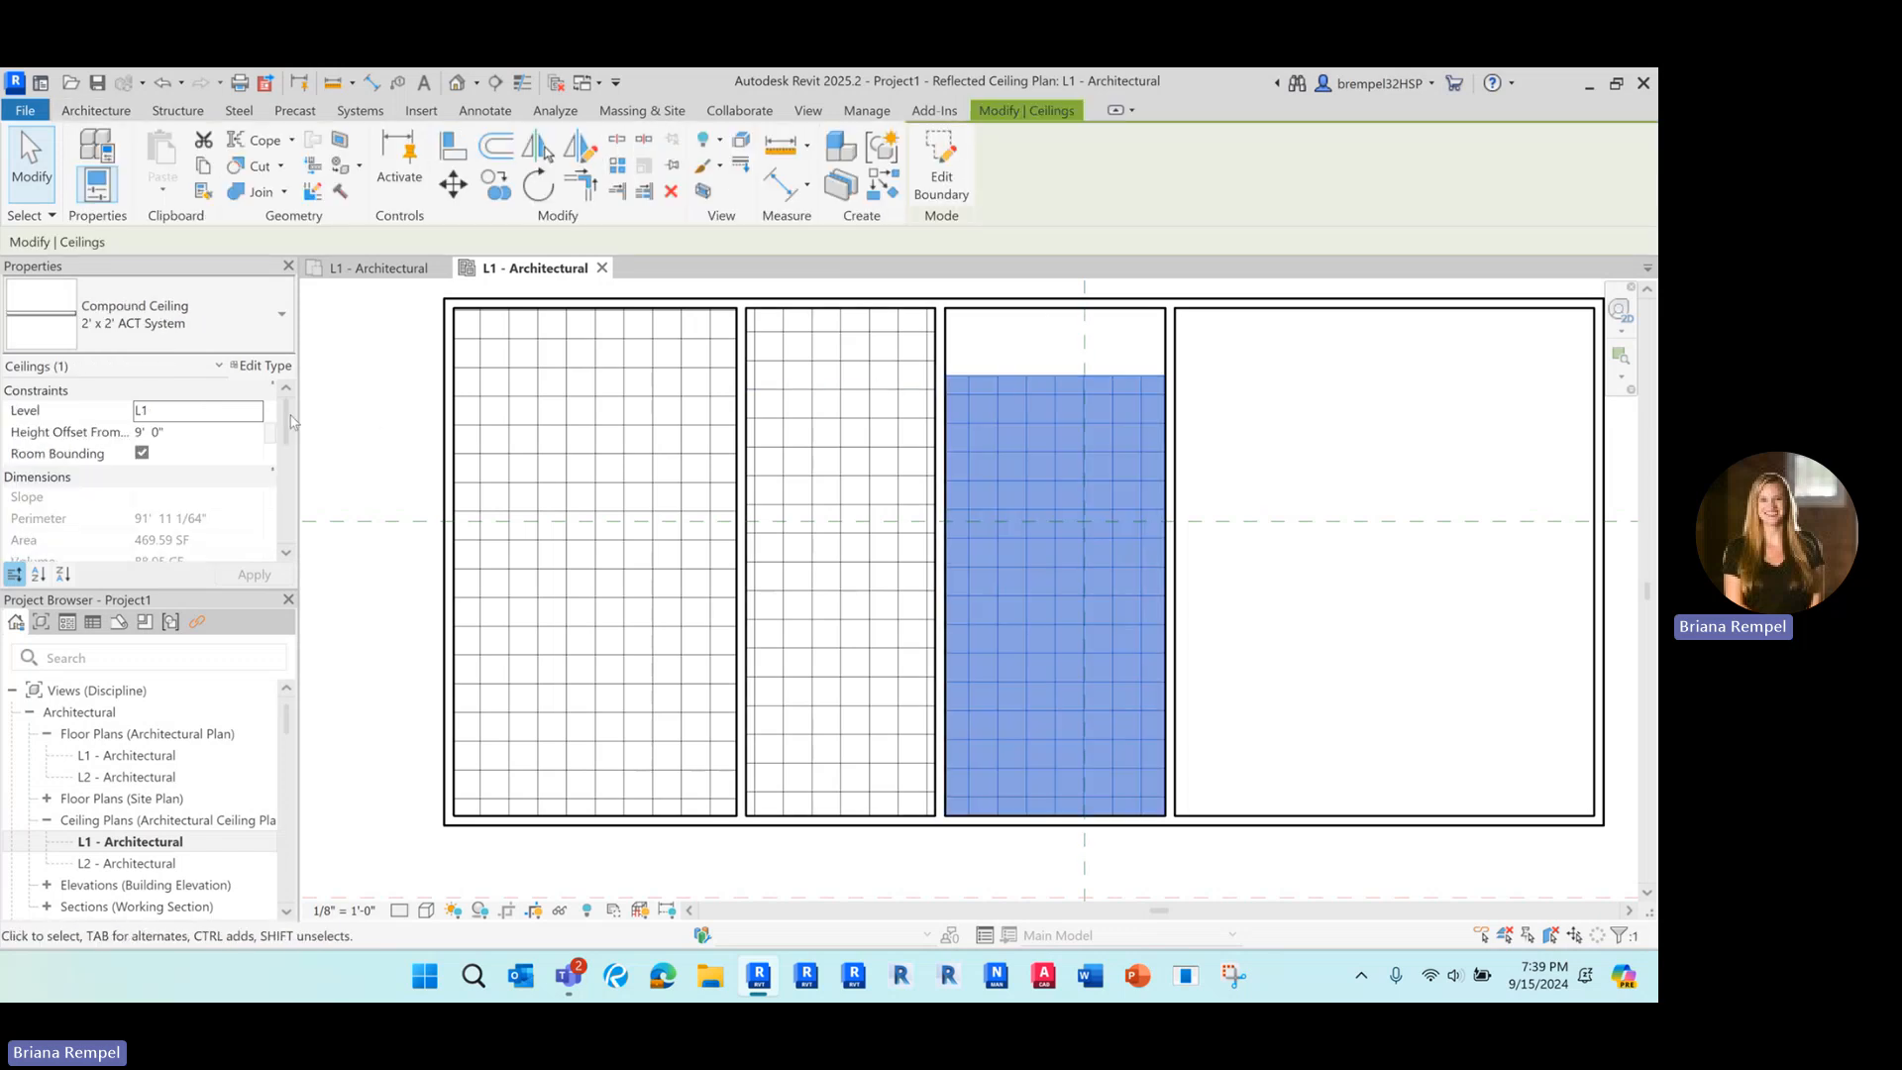
{"action": "double_click", "coordinate": [206, 439]}
{"action": "type", "text": "8"}
{"action": "key", "text": "Return"}
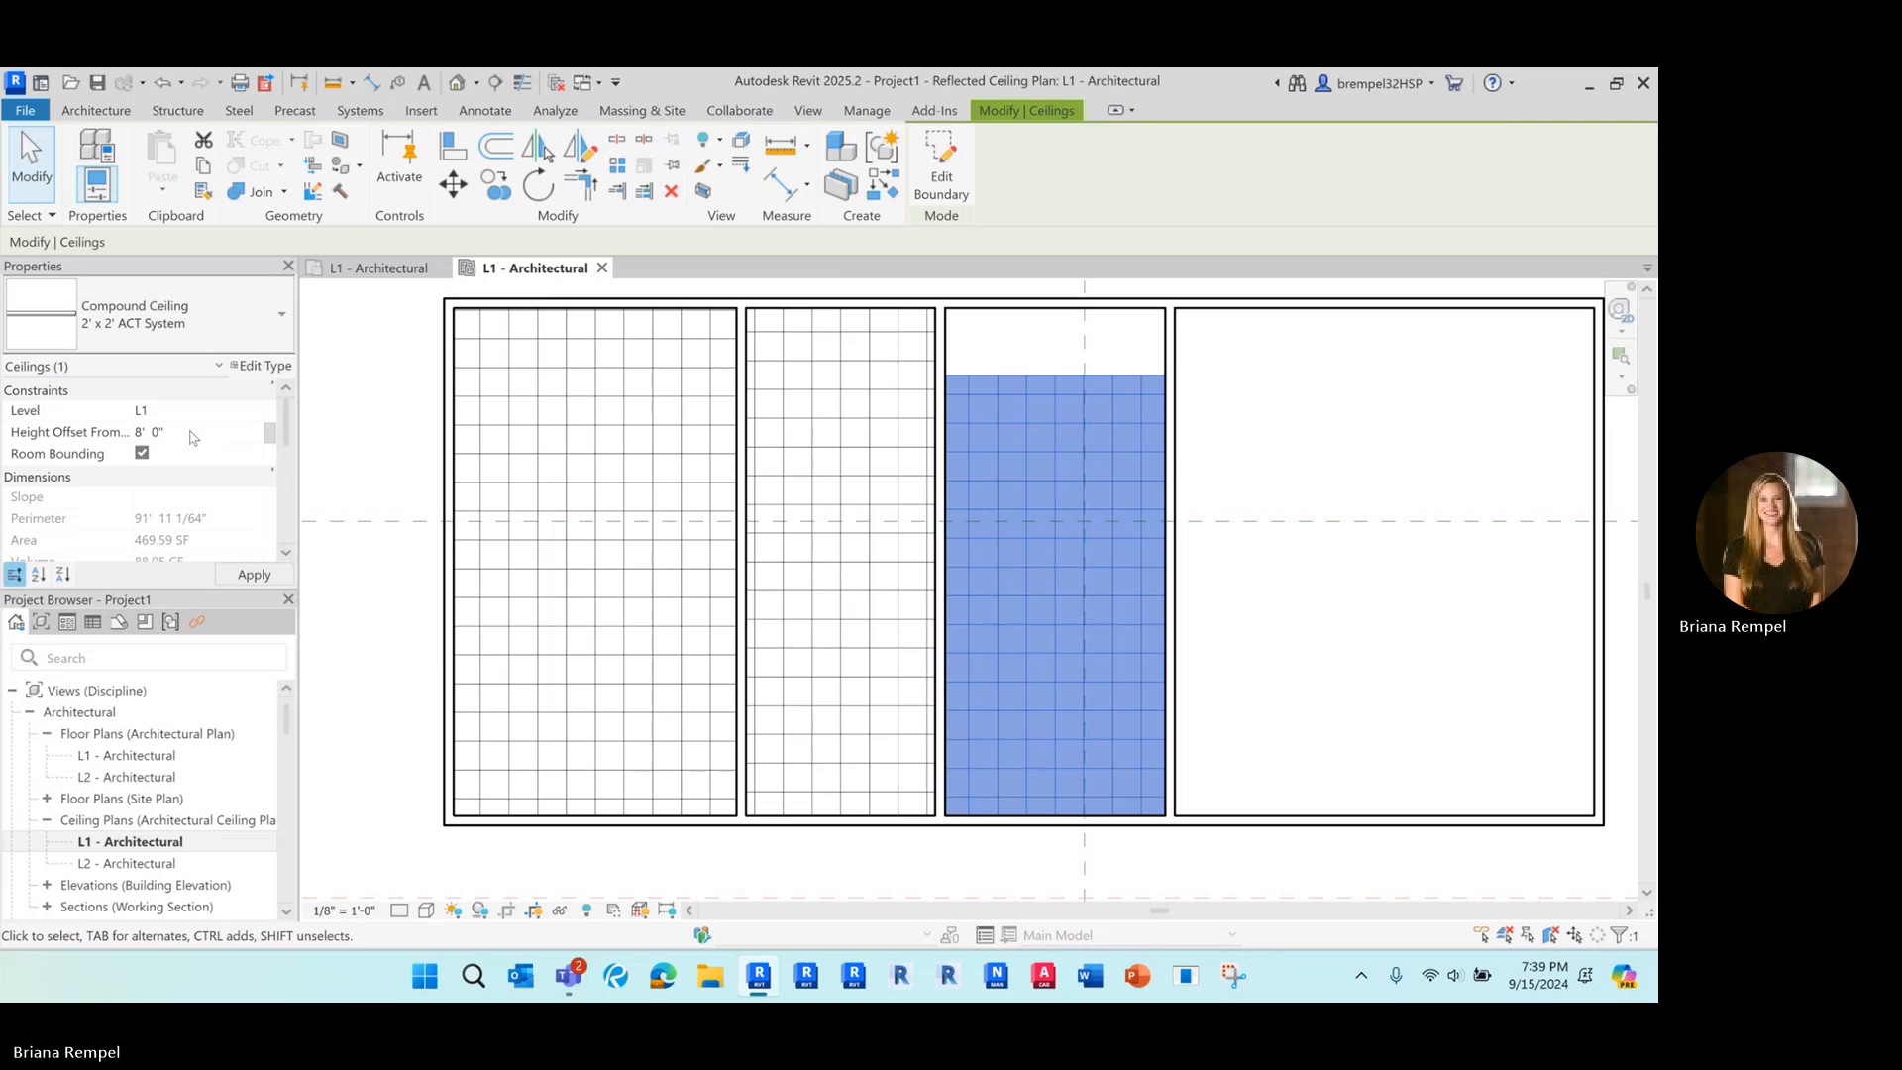
{"action": "left_click", "coordinate": [1053, 345]}
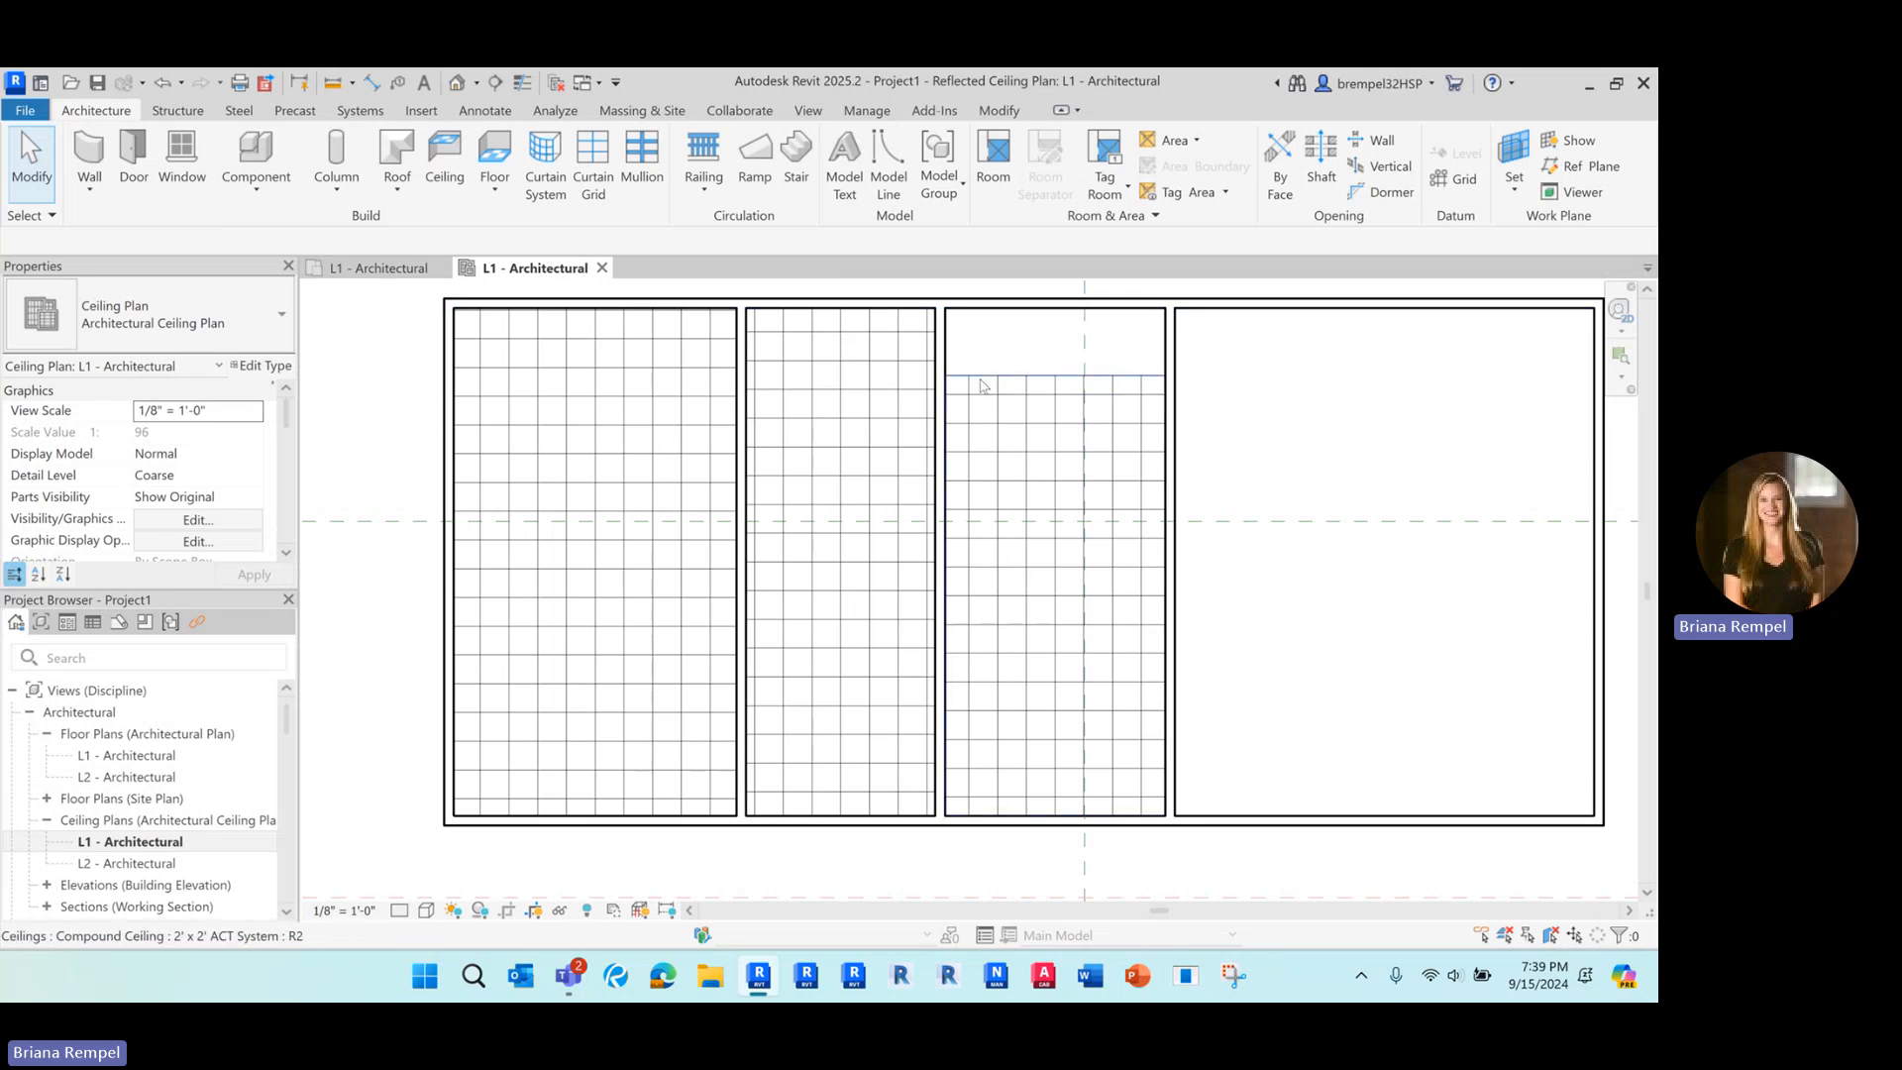
Edit the third room's ceiling boundary so its upper edge lies 2'-0" from the north wall.
{"action": "left_click", "coordinate": [983, 385]}
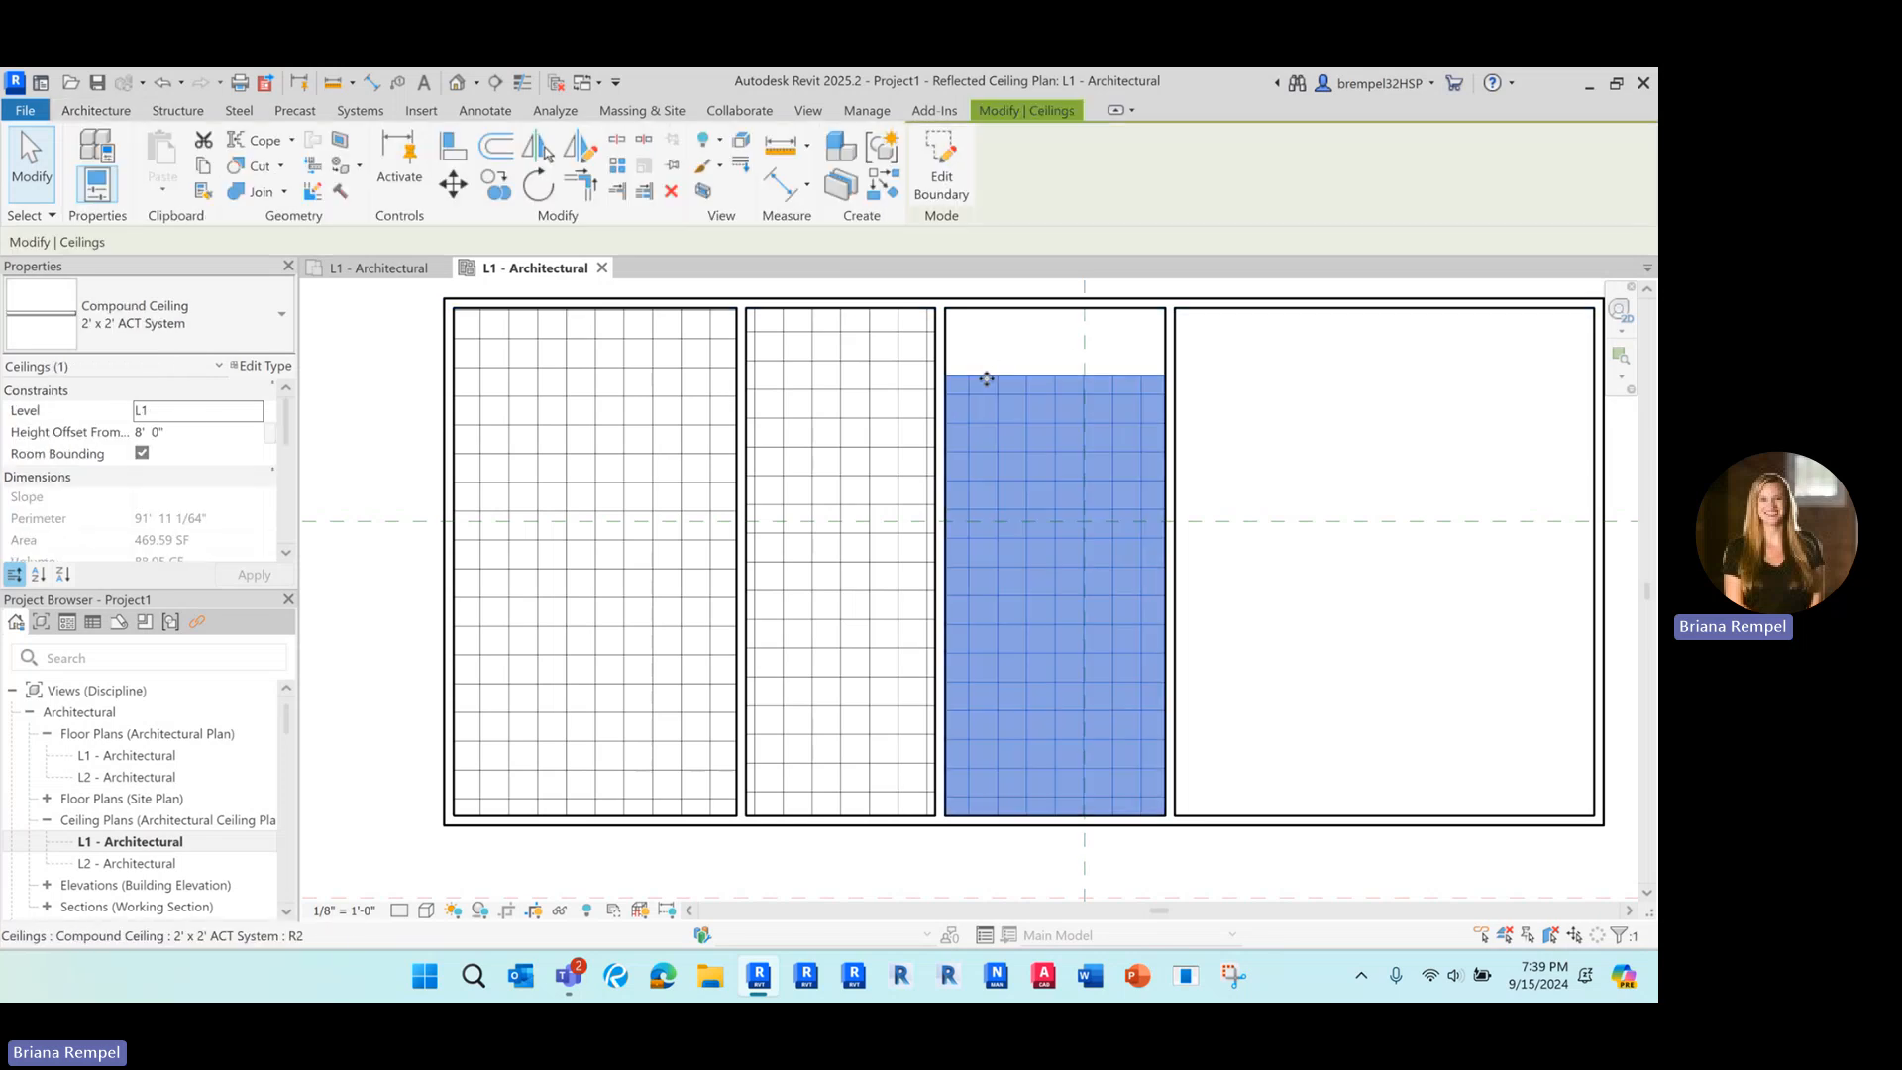
{"action": "left_click", "coordinate": [942, 176]}
{"action": "scroll", "coordinate": [1038, 367], "scroll_direction": "up", "scroll_amount": 1}
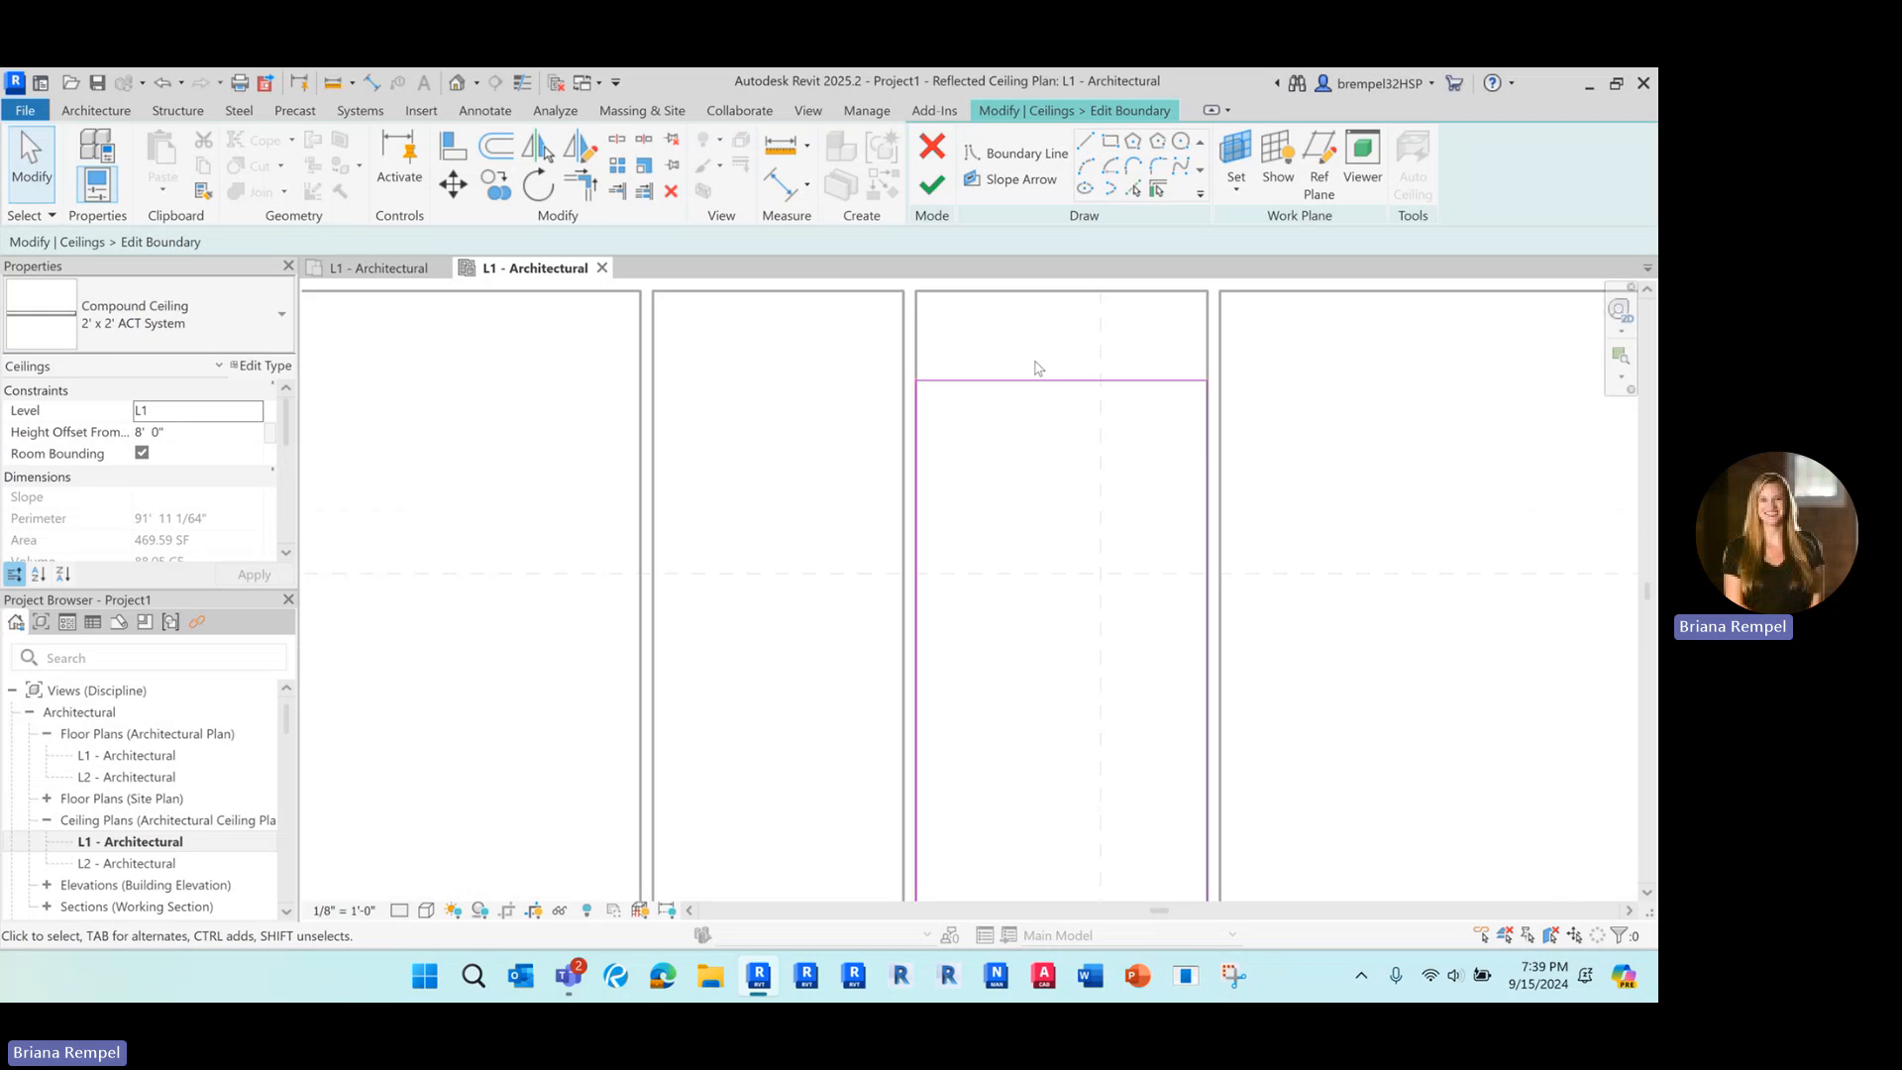
{"action": "scroll", "coordinate": [1038, 367], "scroll_direction": "up", "scroll_amount": 1}
{"action": "left_click", "coordinate": [1021, 460]}
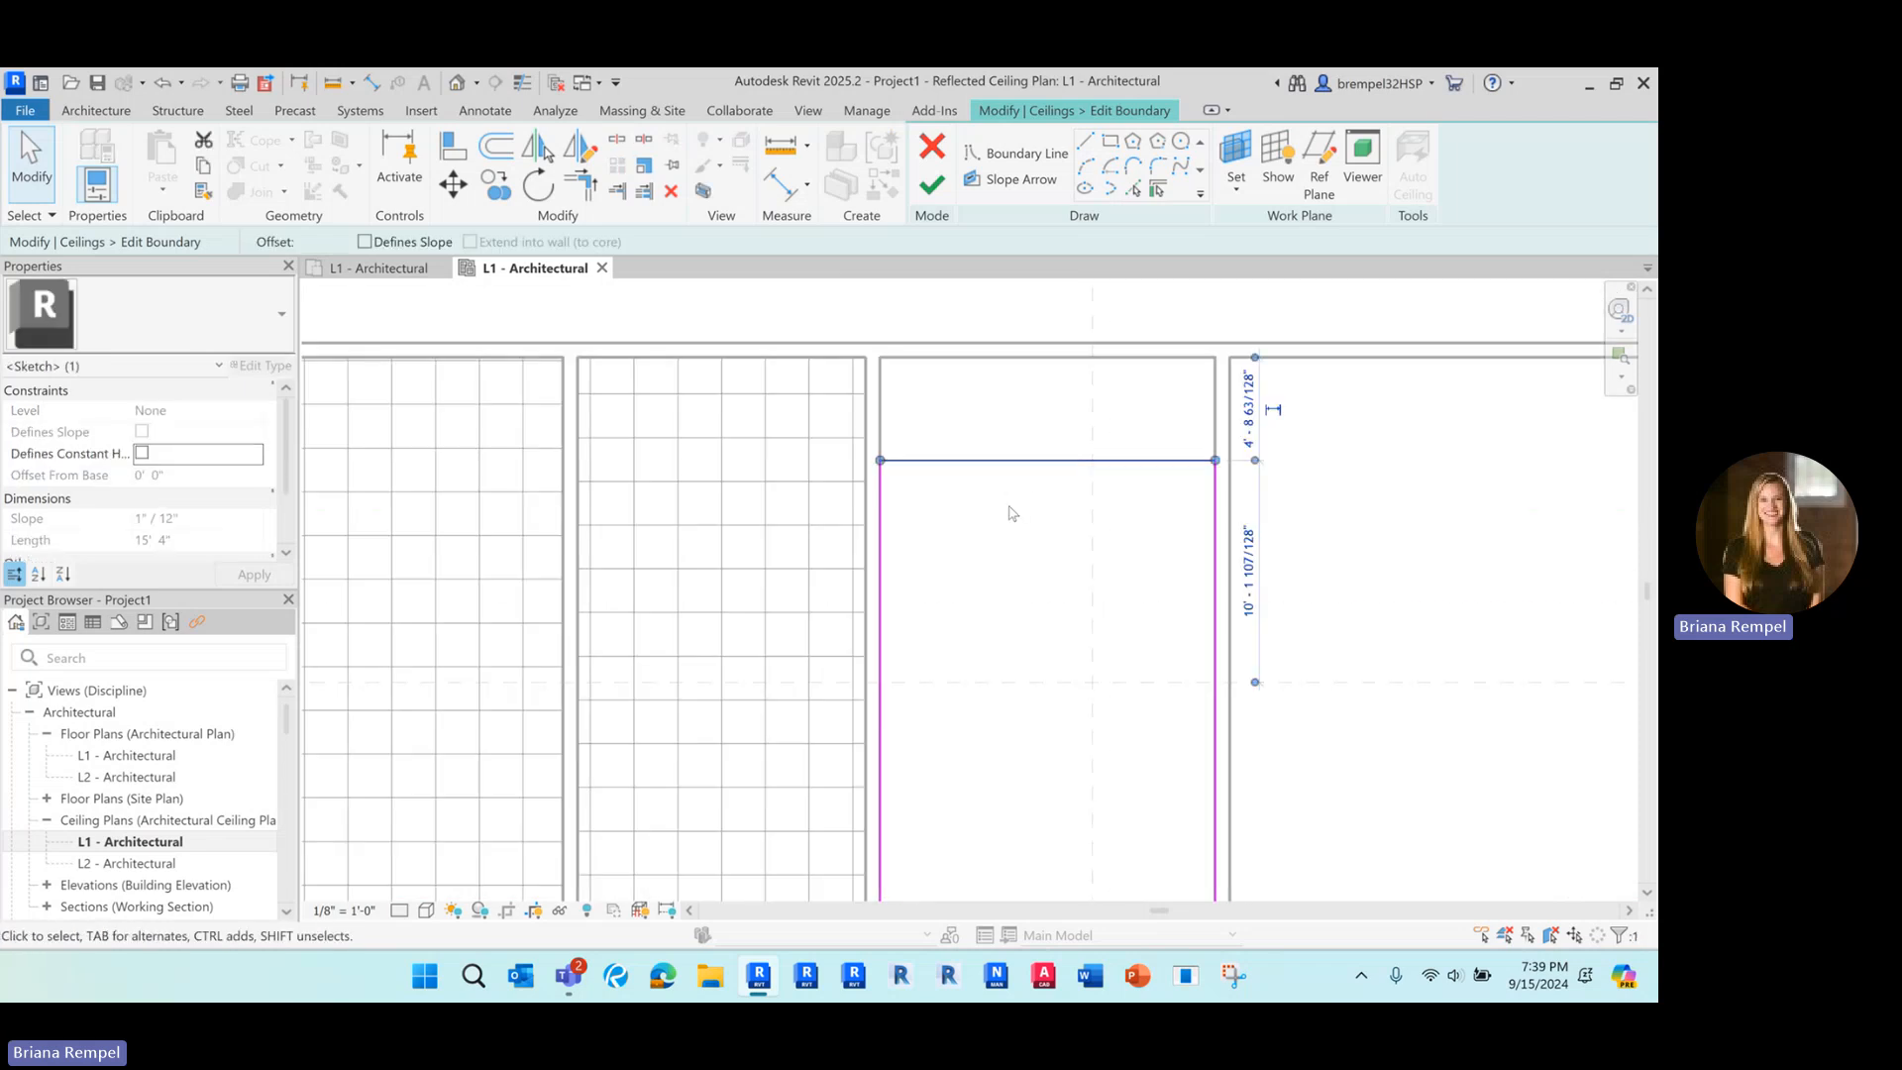
{"action": "scroll", "coordinate": [1221, 439], "scroll_direction": "up", "scroll_amount": 1}
{"action": "left_click", "coordinate": [1260, 425]}
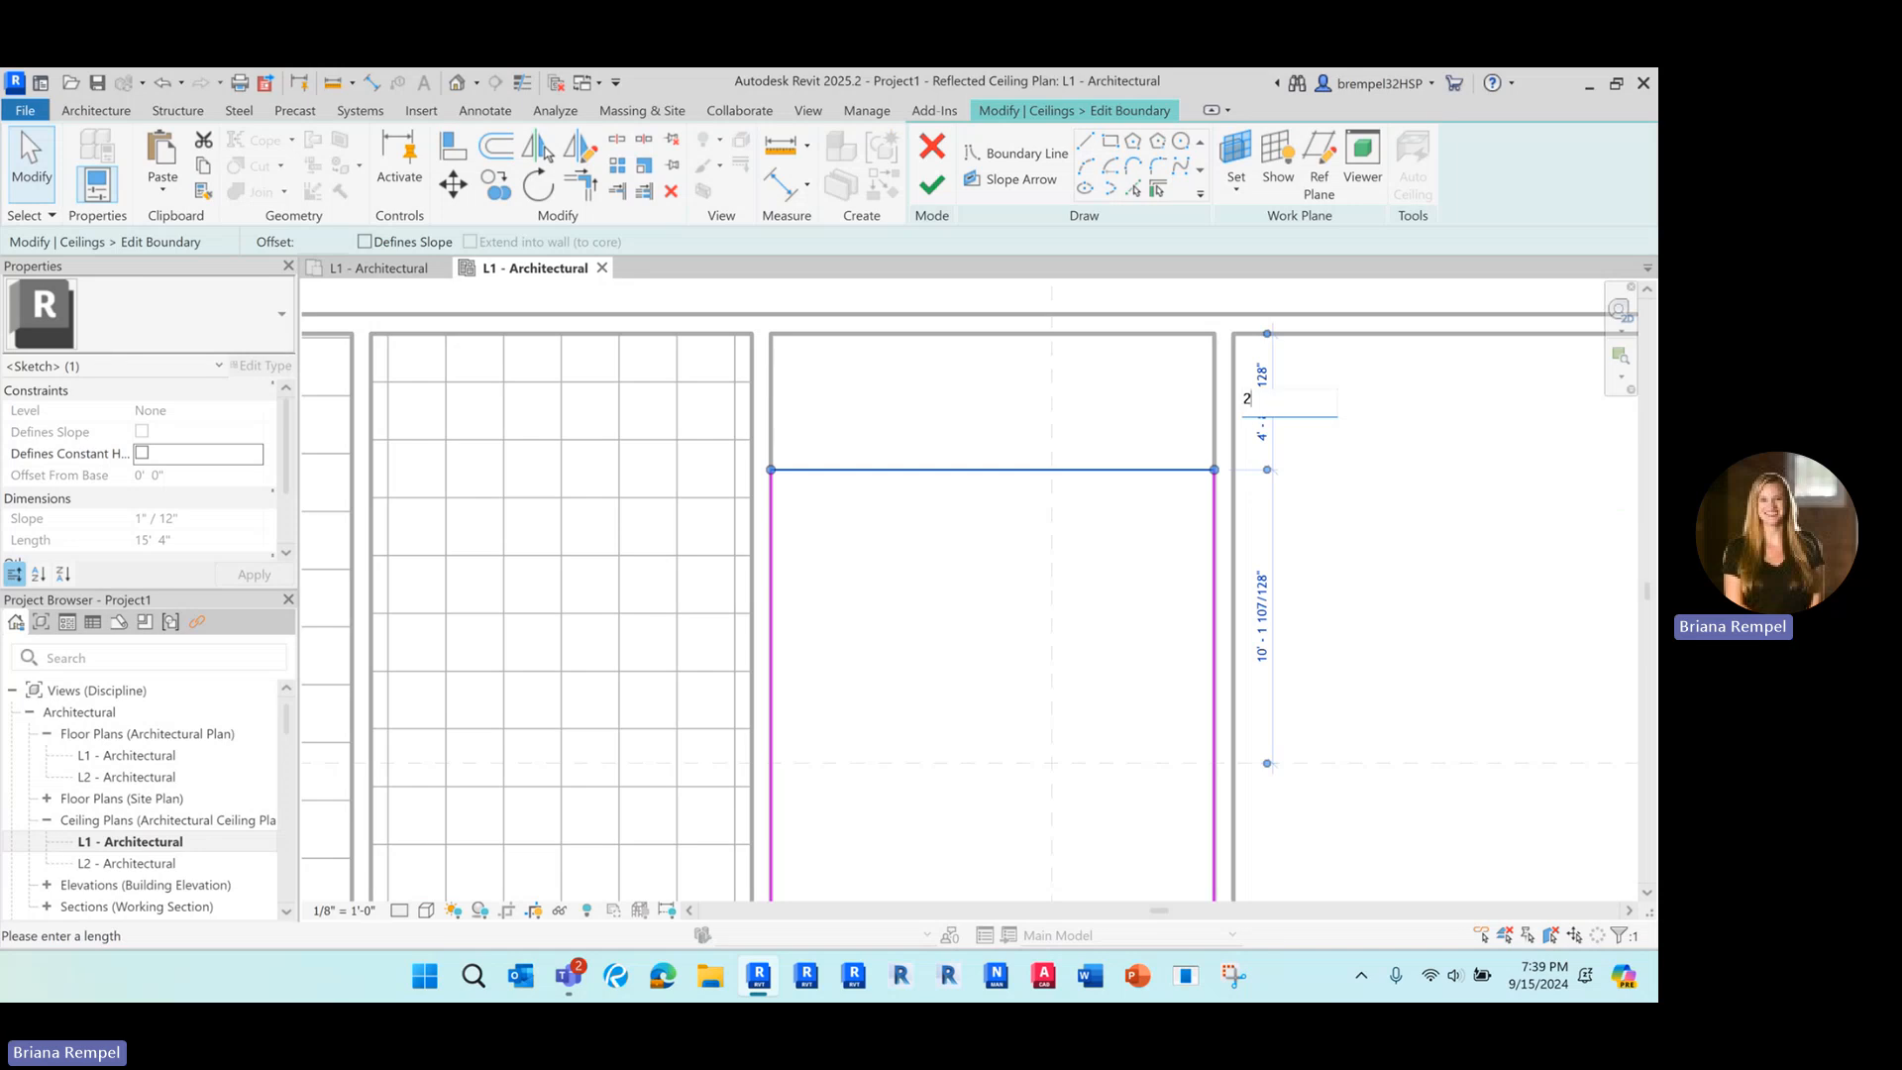
{"action": "key", "text": "Return"}
{"action": "scroll", "coordinate": [1035, 511], "scroll_direction": "down", "scroll_amount": 2}
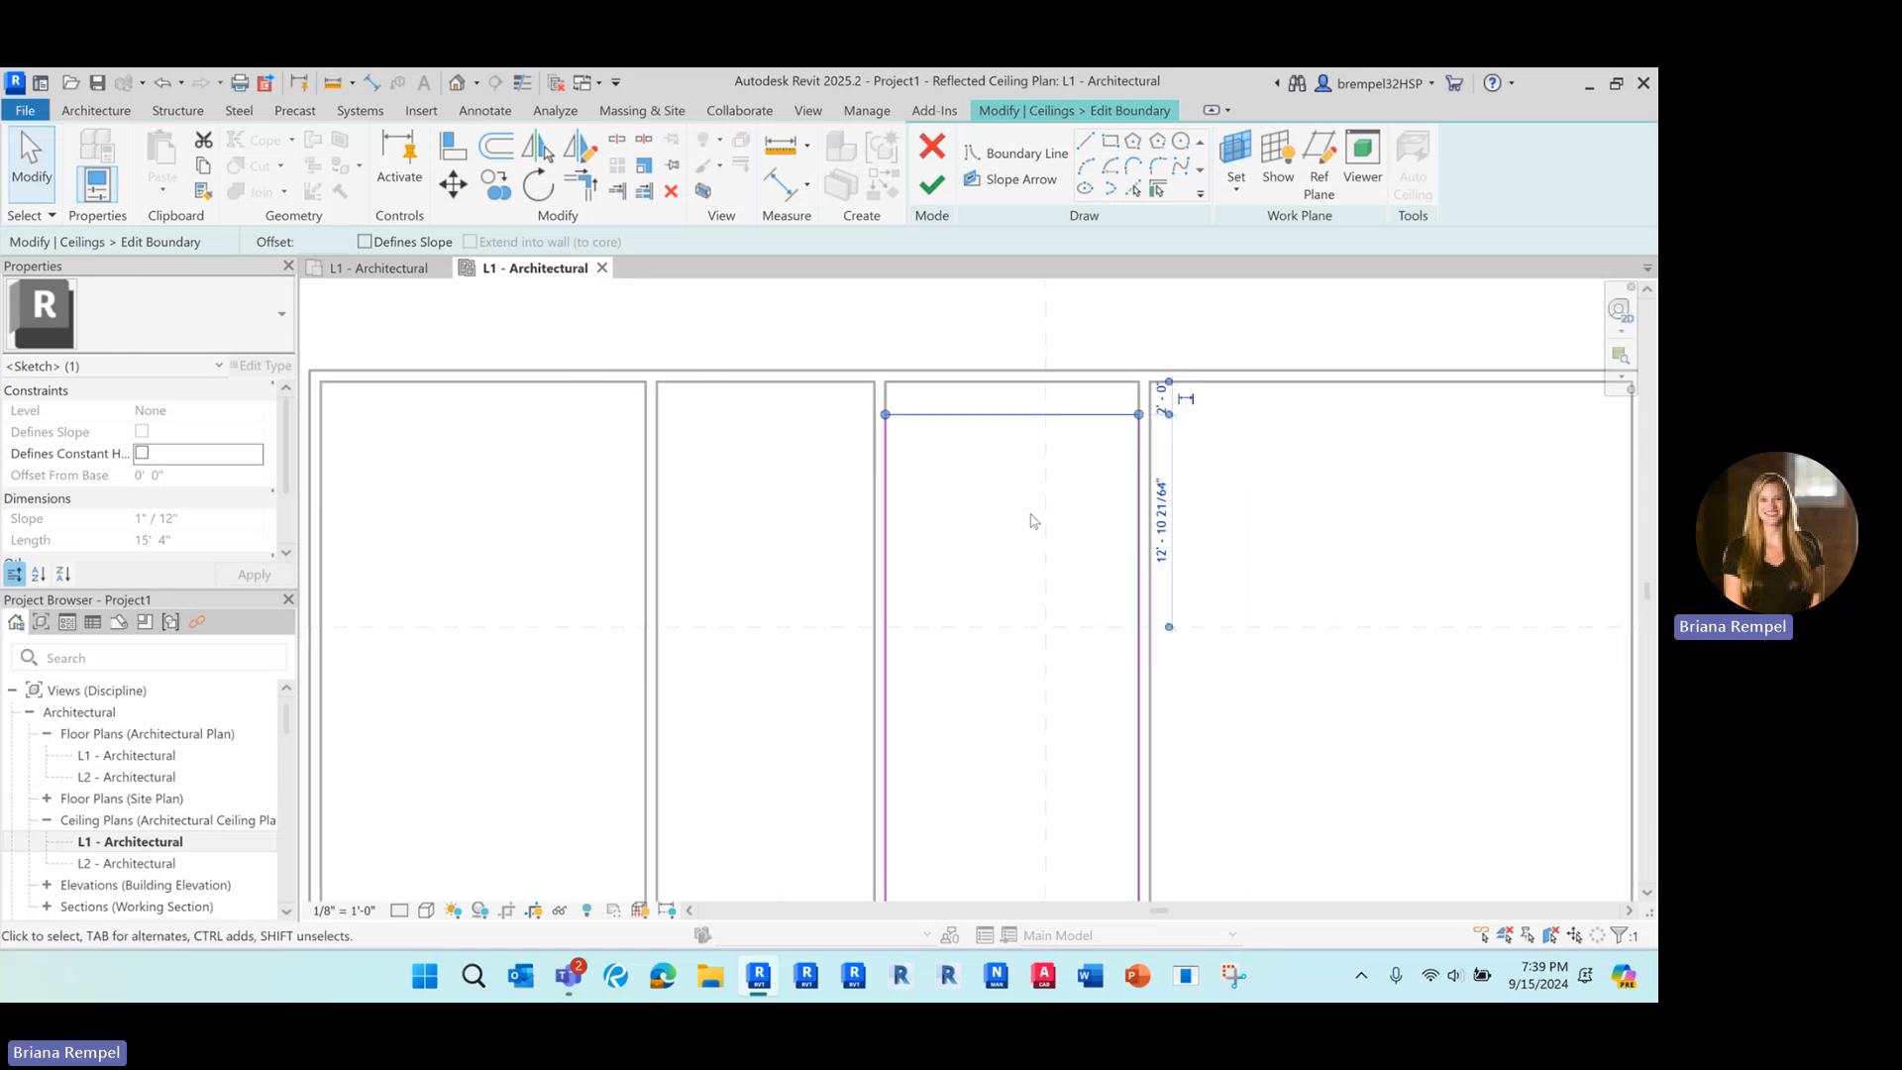
{"action": "left_click", "coordinate": [1007, 565]}
{"action": "scroll", "coordinate": [1007, 535], "scroll_direction": "down", "scroll_amount": 1}
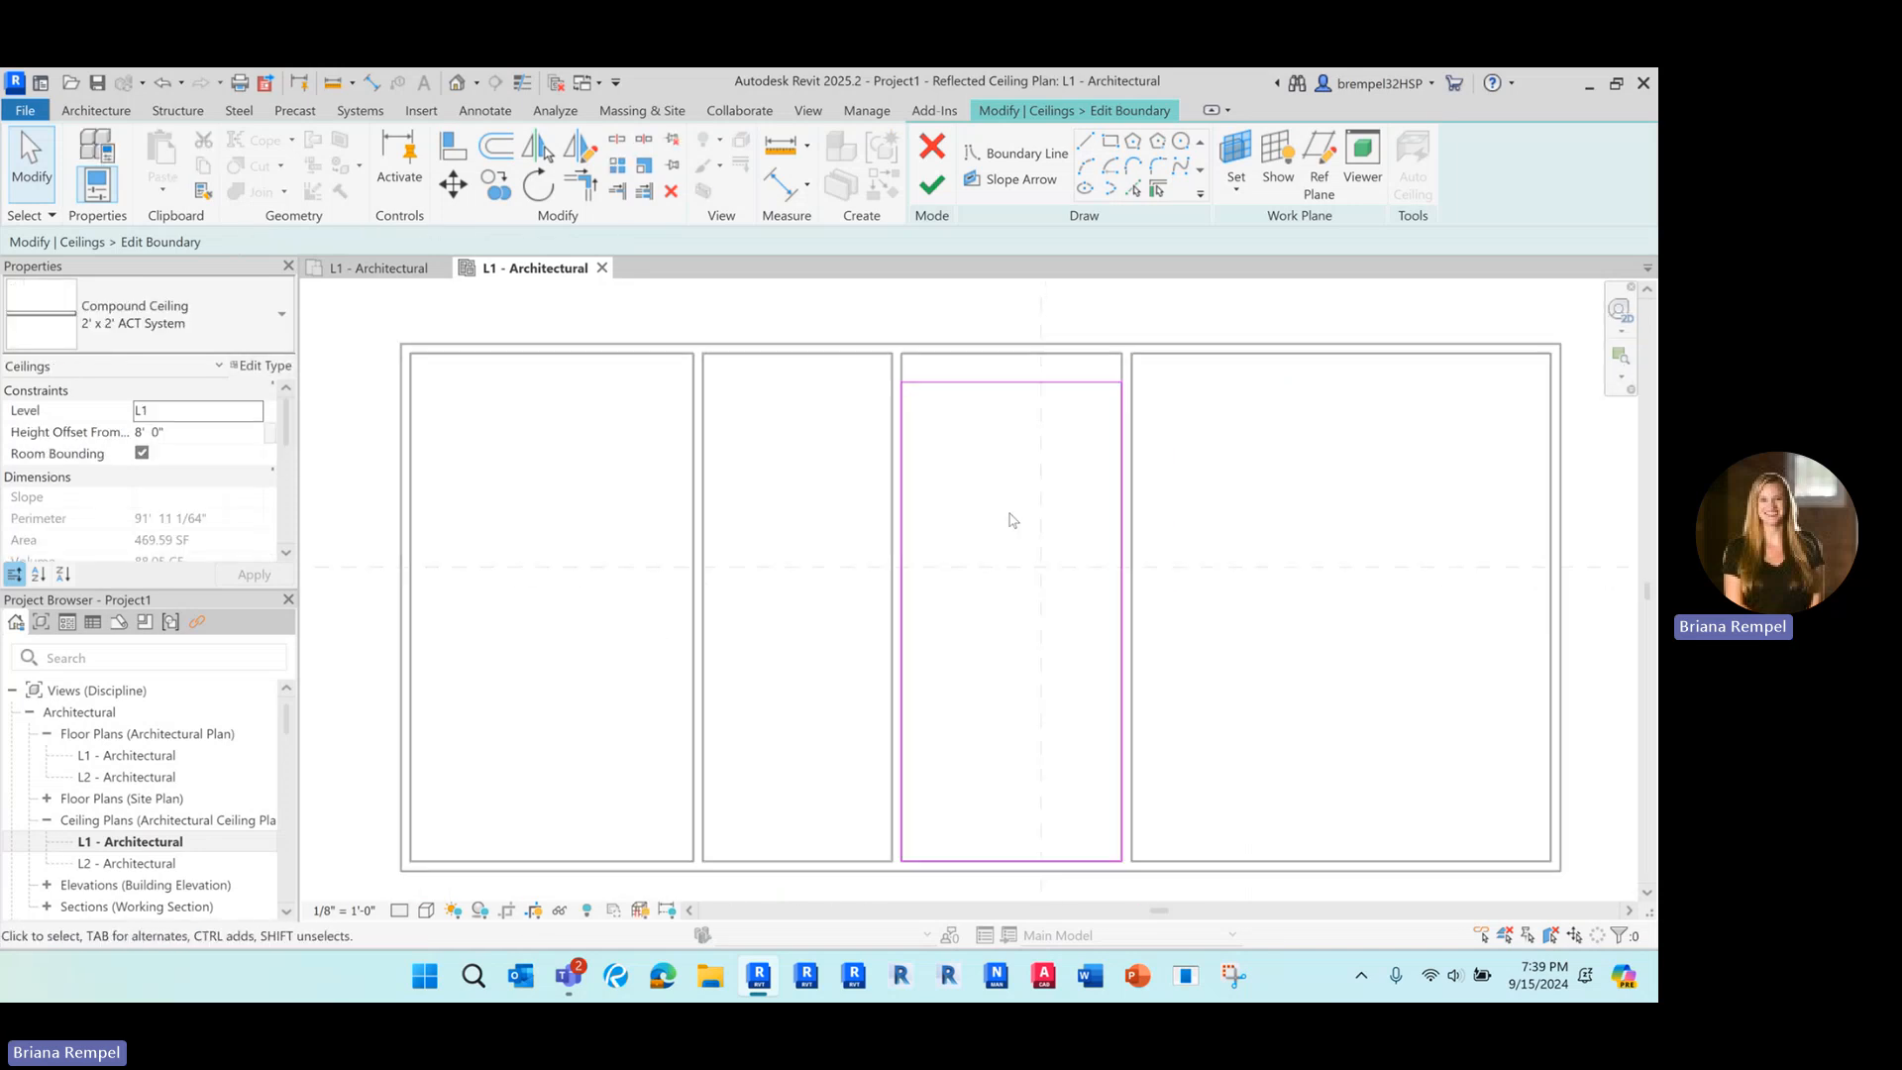
{"action": "left_click", "coordinate": [932, 185]}
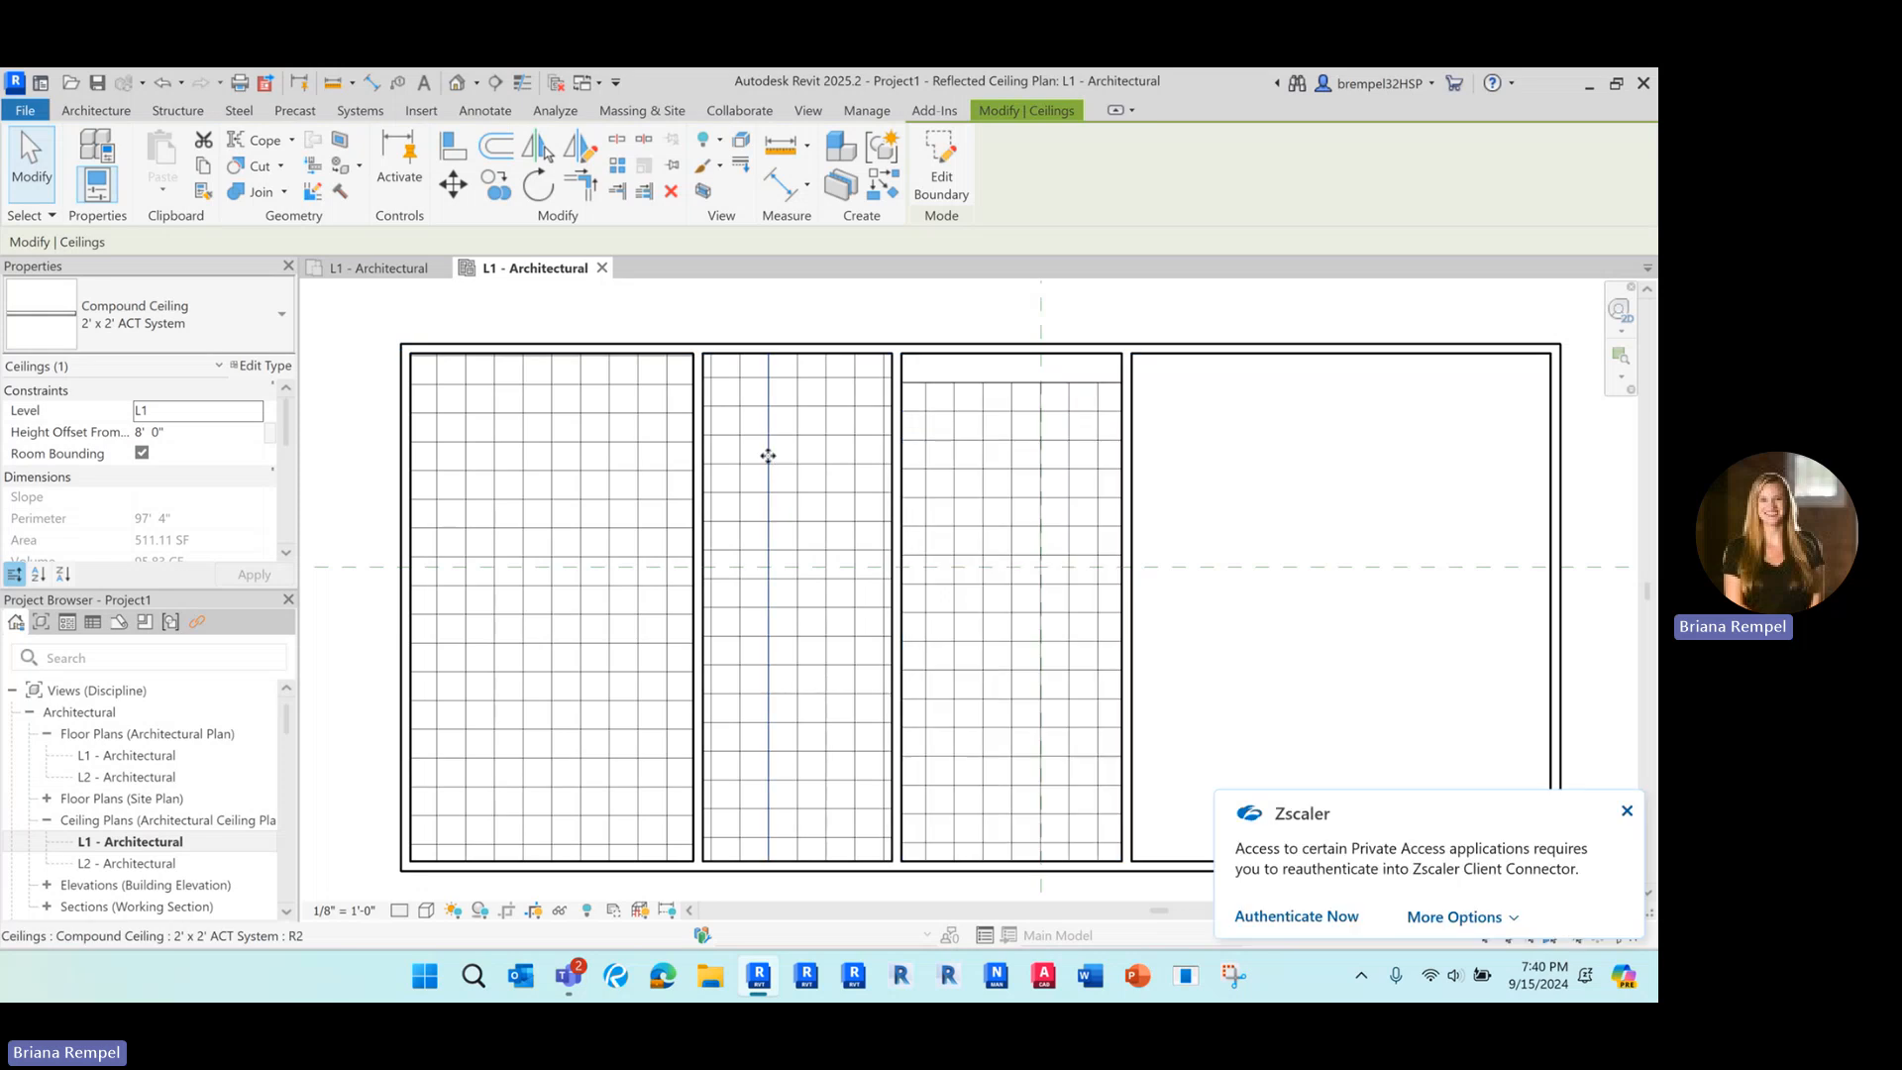
Inspect the boundary sketch of the second room's automatic ceiling and finish it without edits.
{"action": "left_click", "coordinate": [942, 179]}
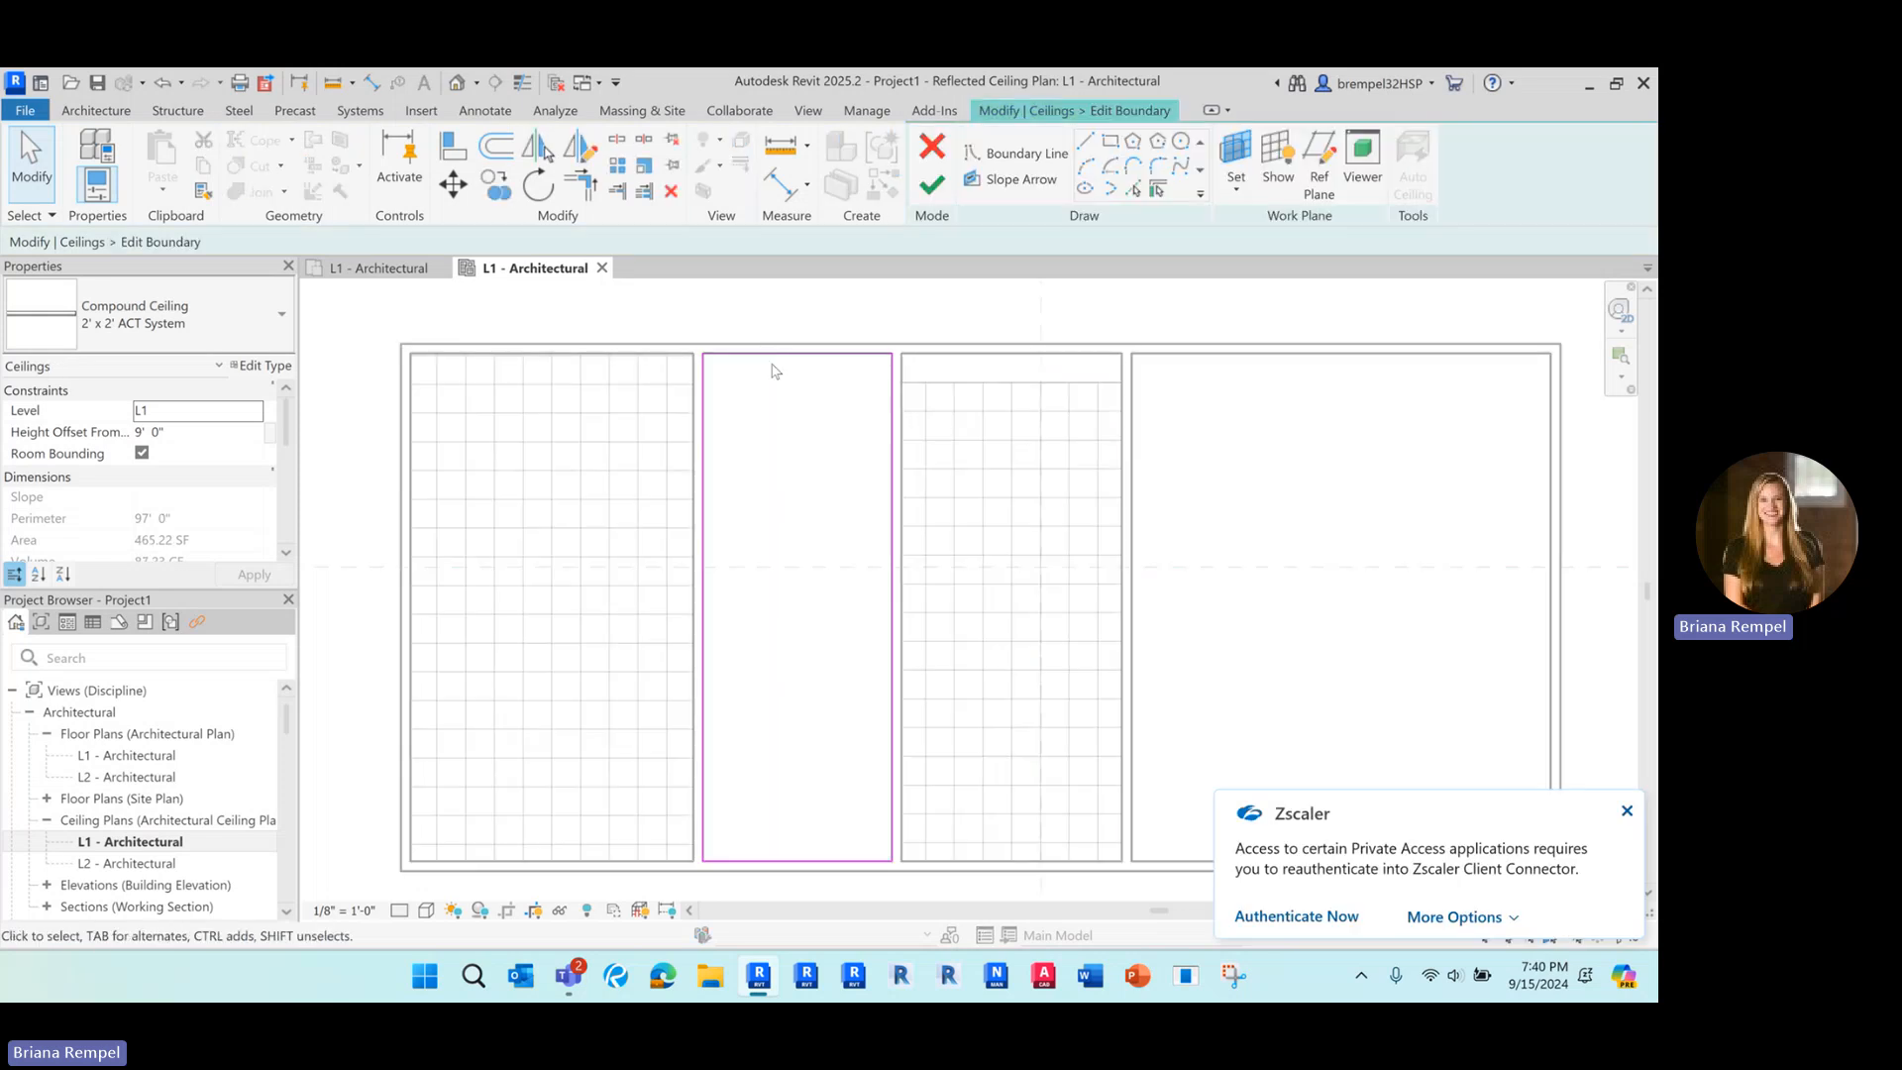
{"action": "left_click", "coordinate": [932, 185]}
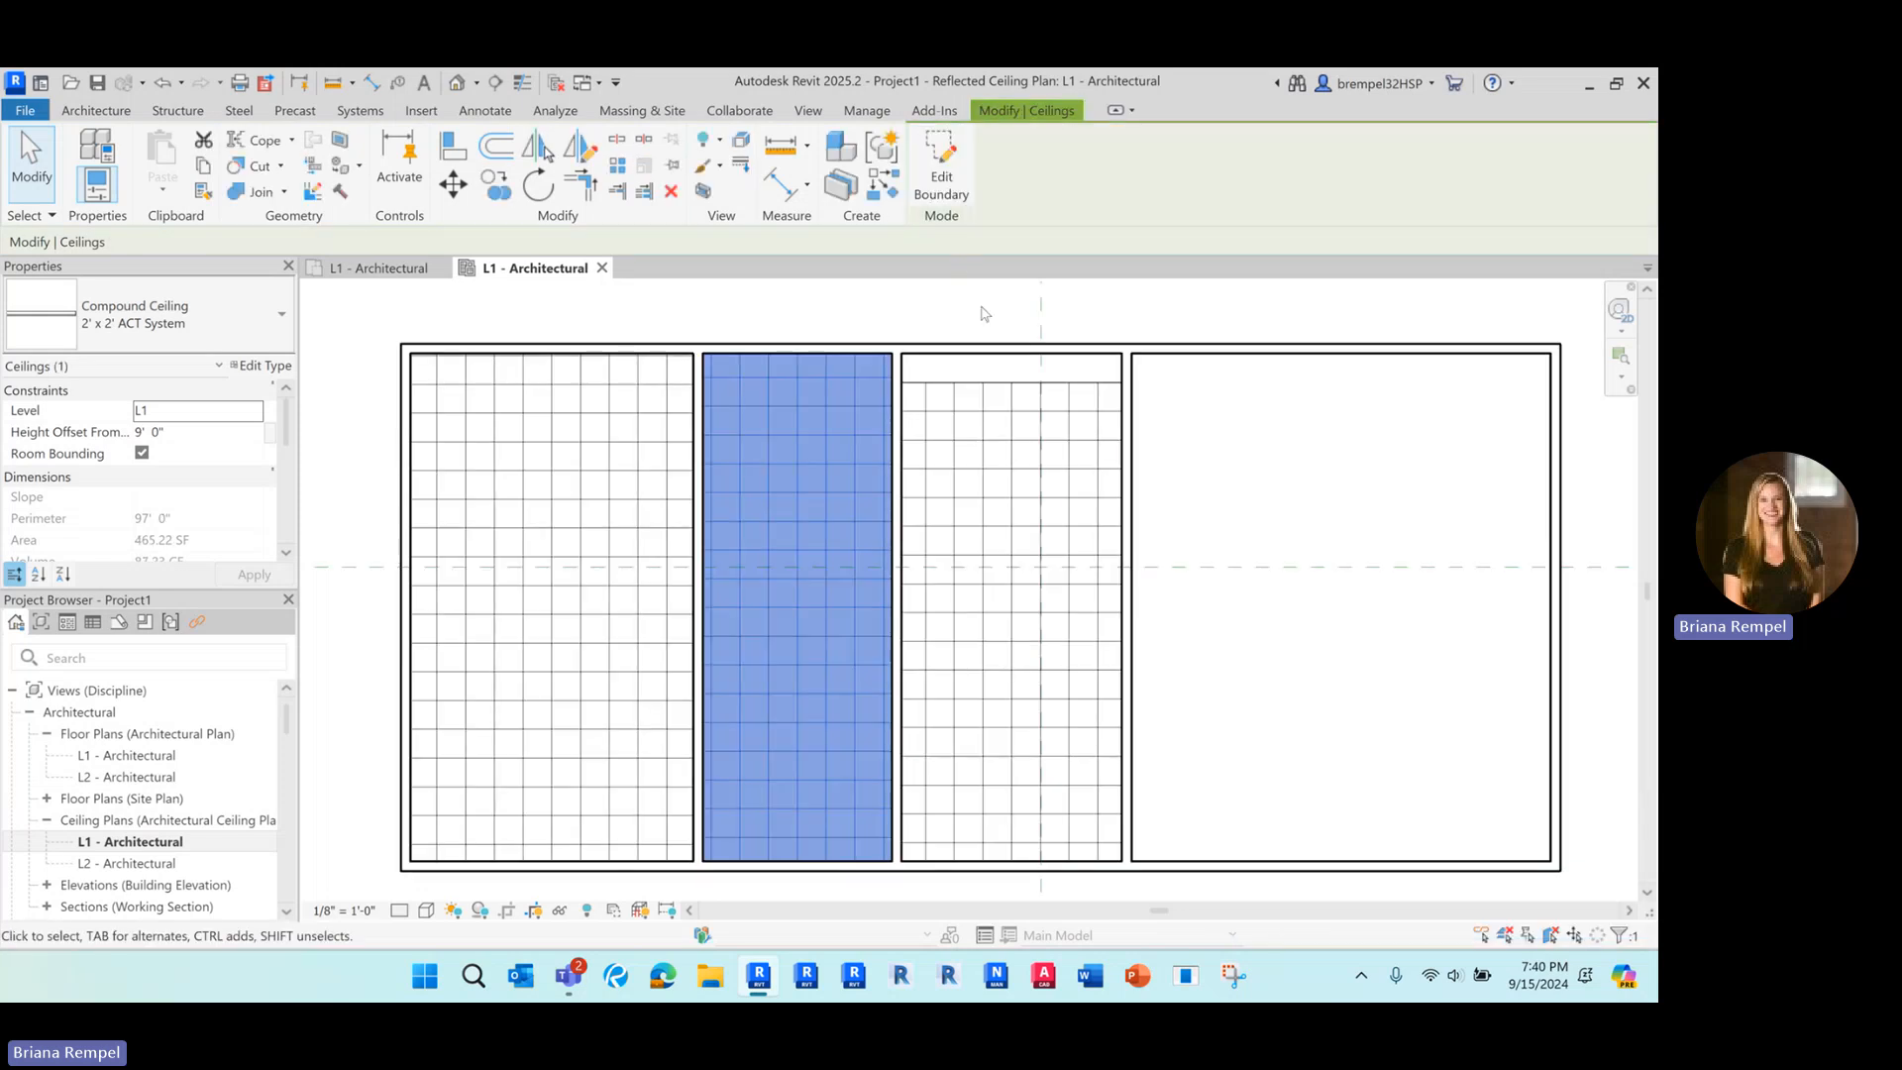
{"action": "left_click", "coordinate": [889, 295]}
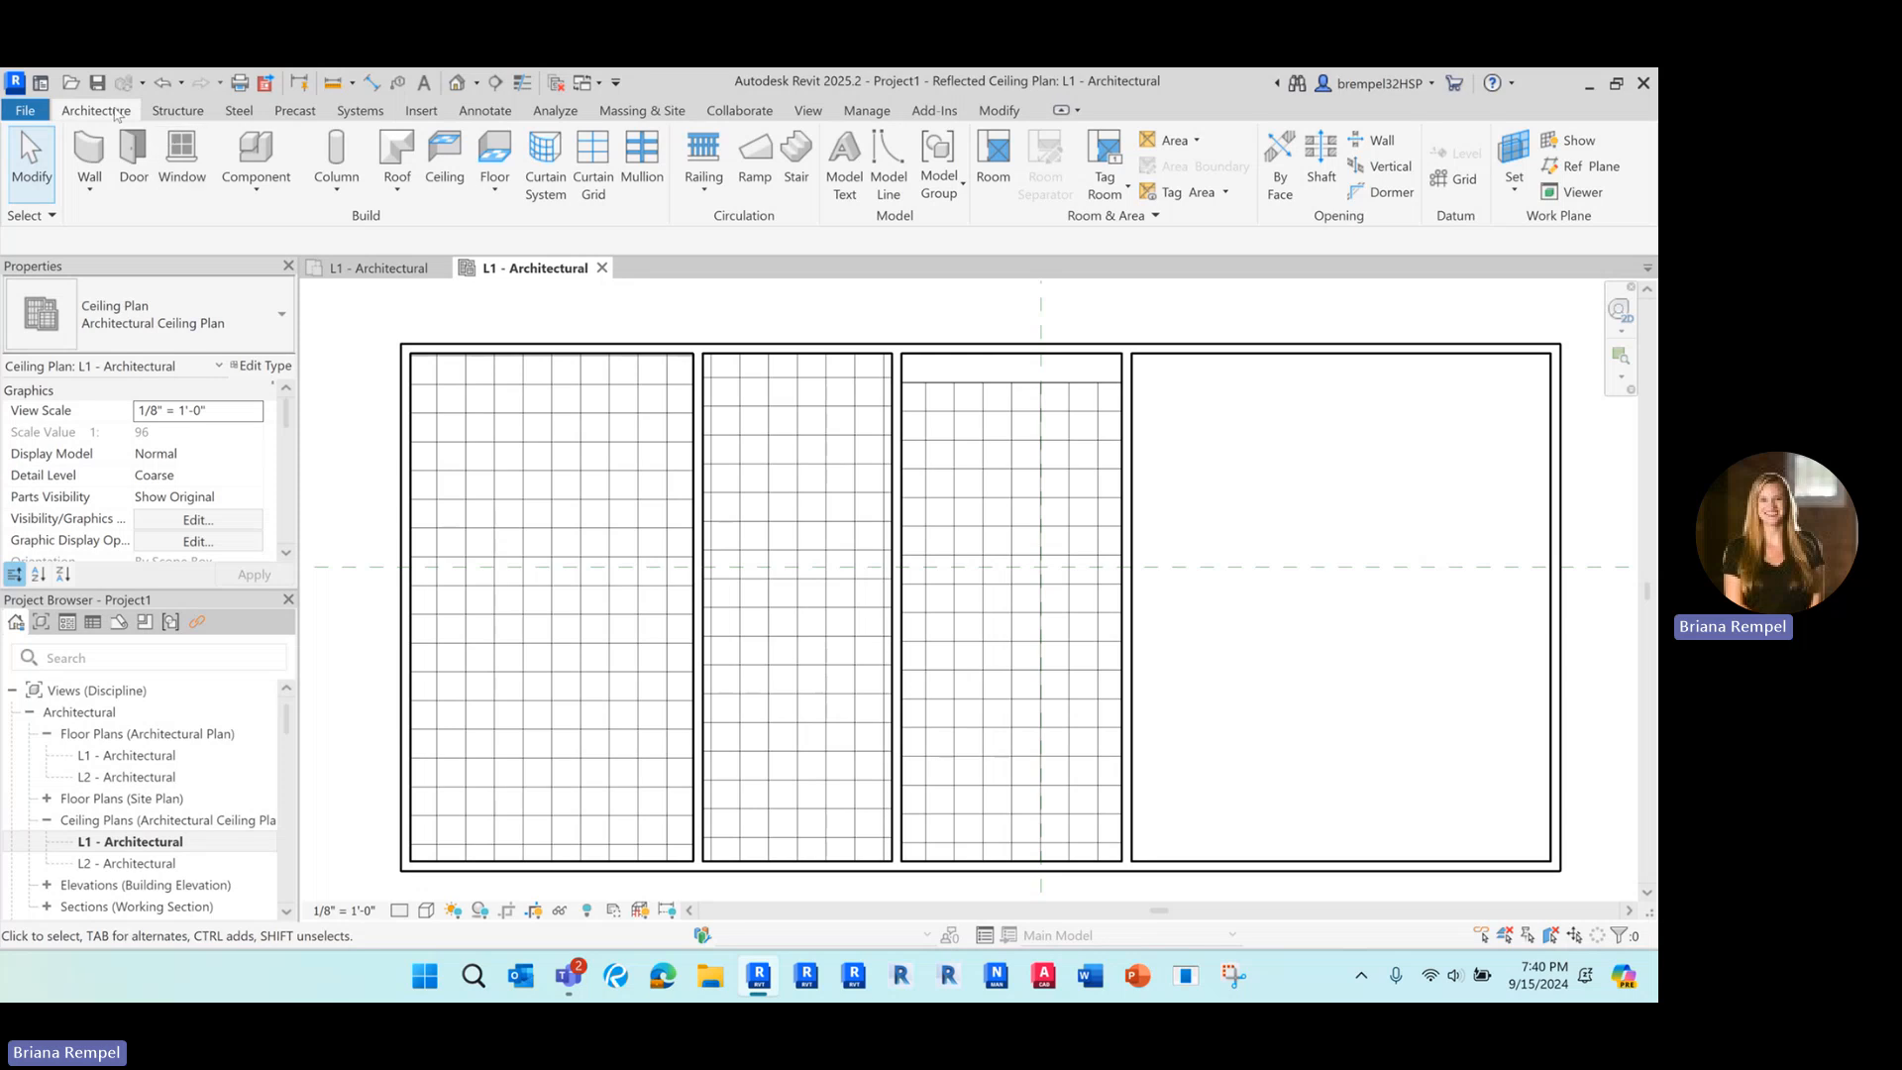
Sketch a 5/8" GWB on Metal Stud ceiling, 15'-4" by 2'-0", filling the gap above the third room's ACT ceiling in plan.
{"action": "left_click", "coordinate": [444, 163]}
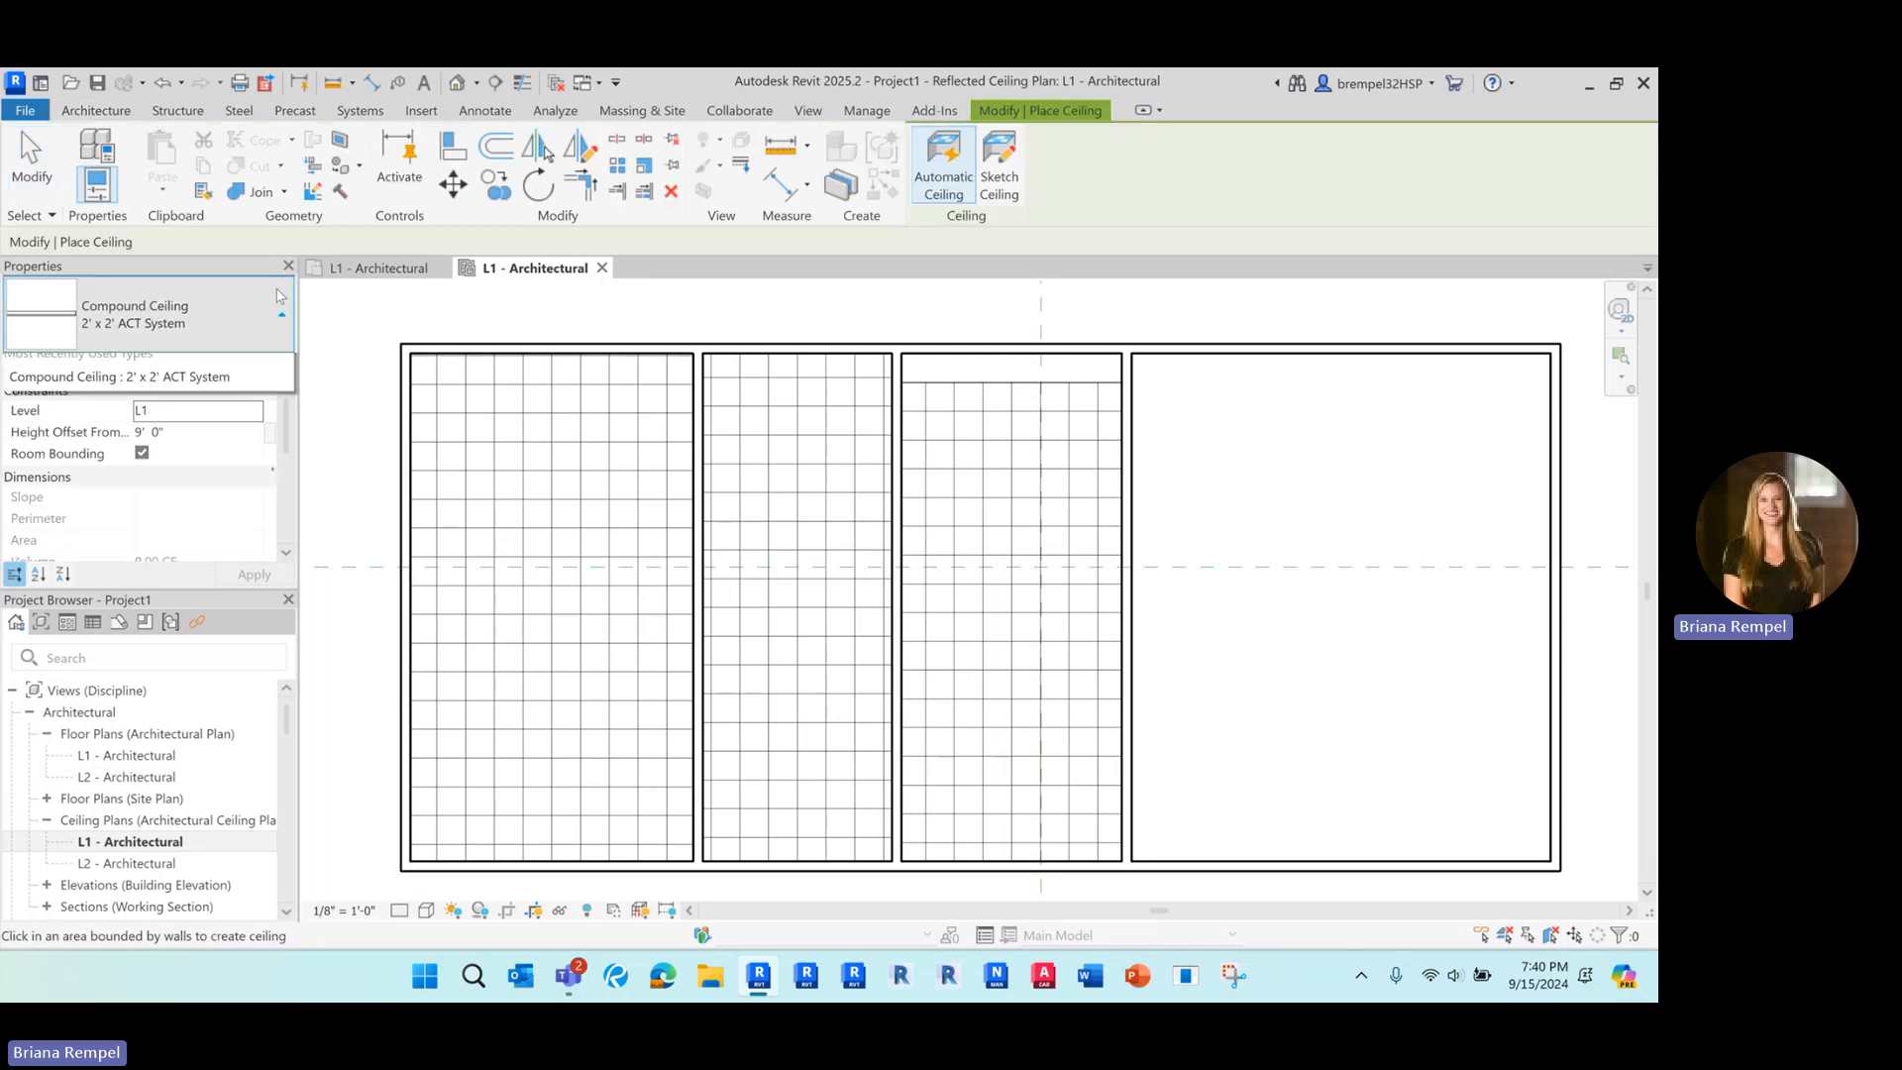
{"action": "left_click", "coordinate": [193, 317]}
{"action": "left_click", "coordinate": [114, 580]}
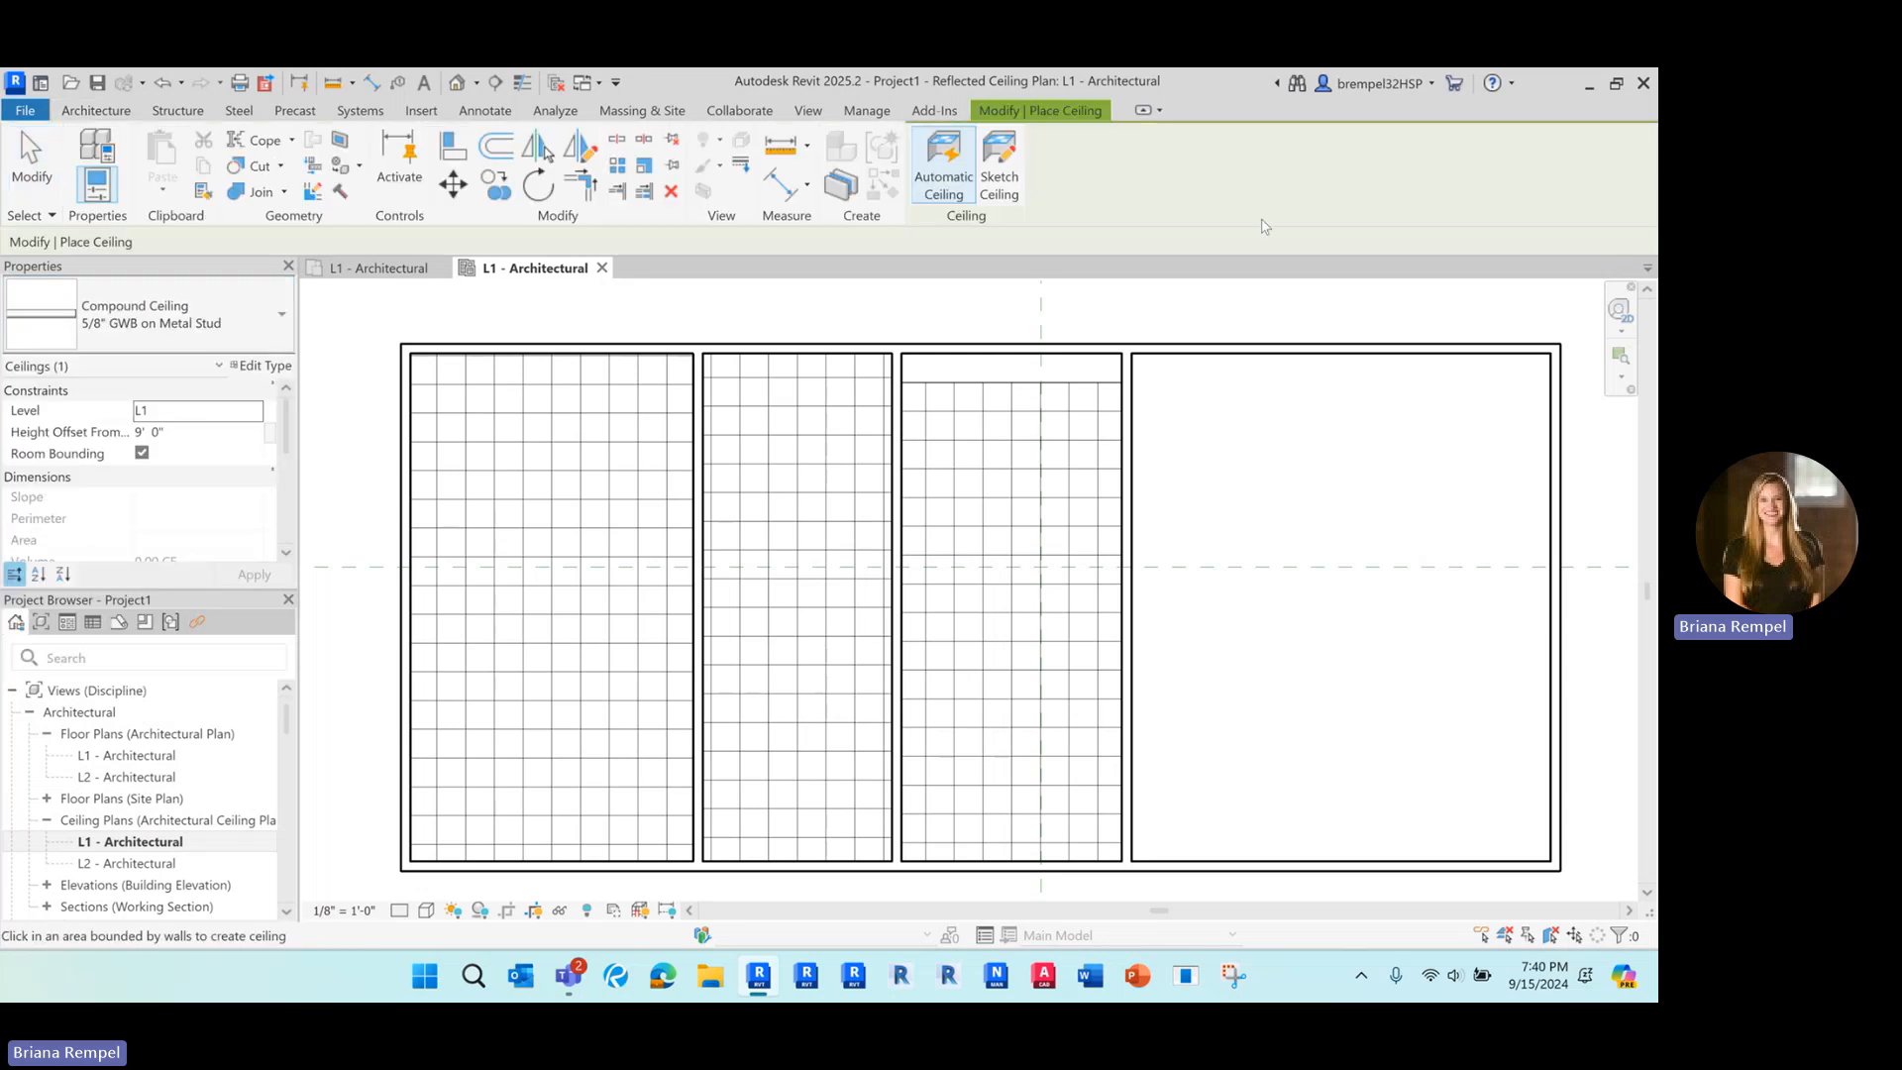
{"action": "scroll", "coordinate": [1001, 368], "scroll_direction": "up", "scroll_amount": 5}
{"action": "scroll", "coordinate": [891, 300], "scroll_direction": "down", "scroll_amount": 7}
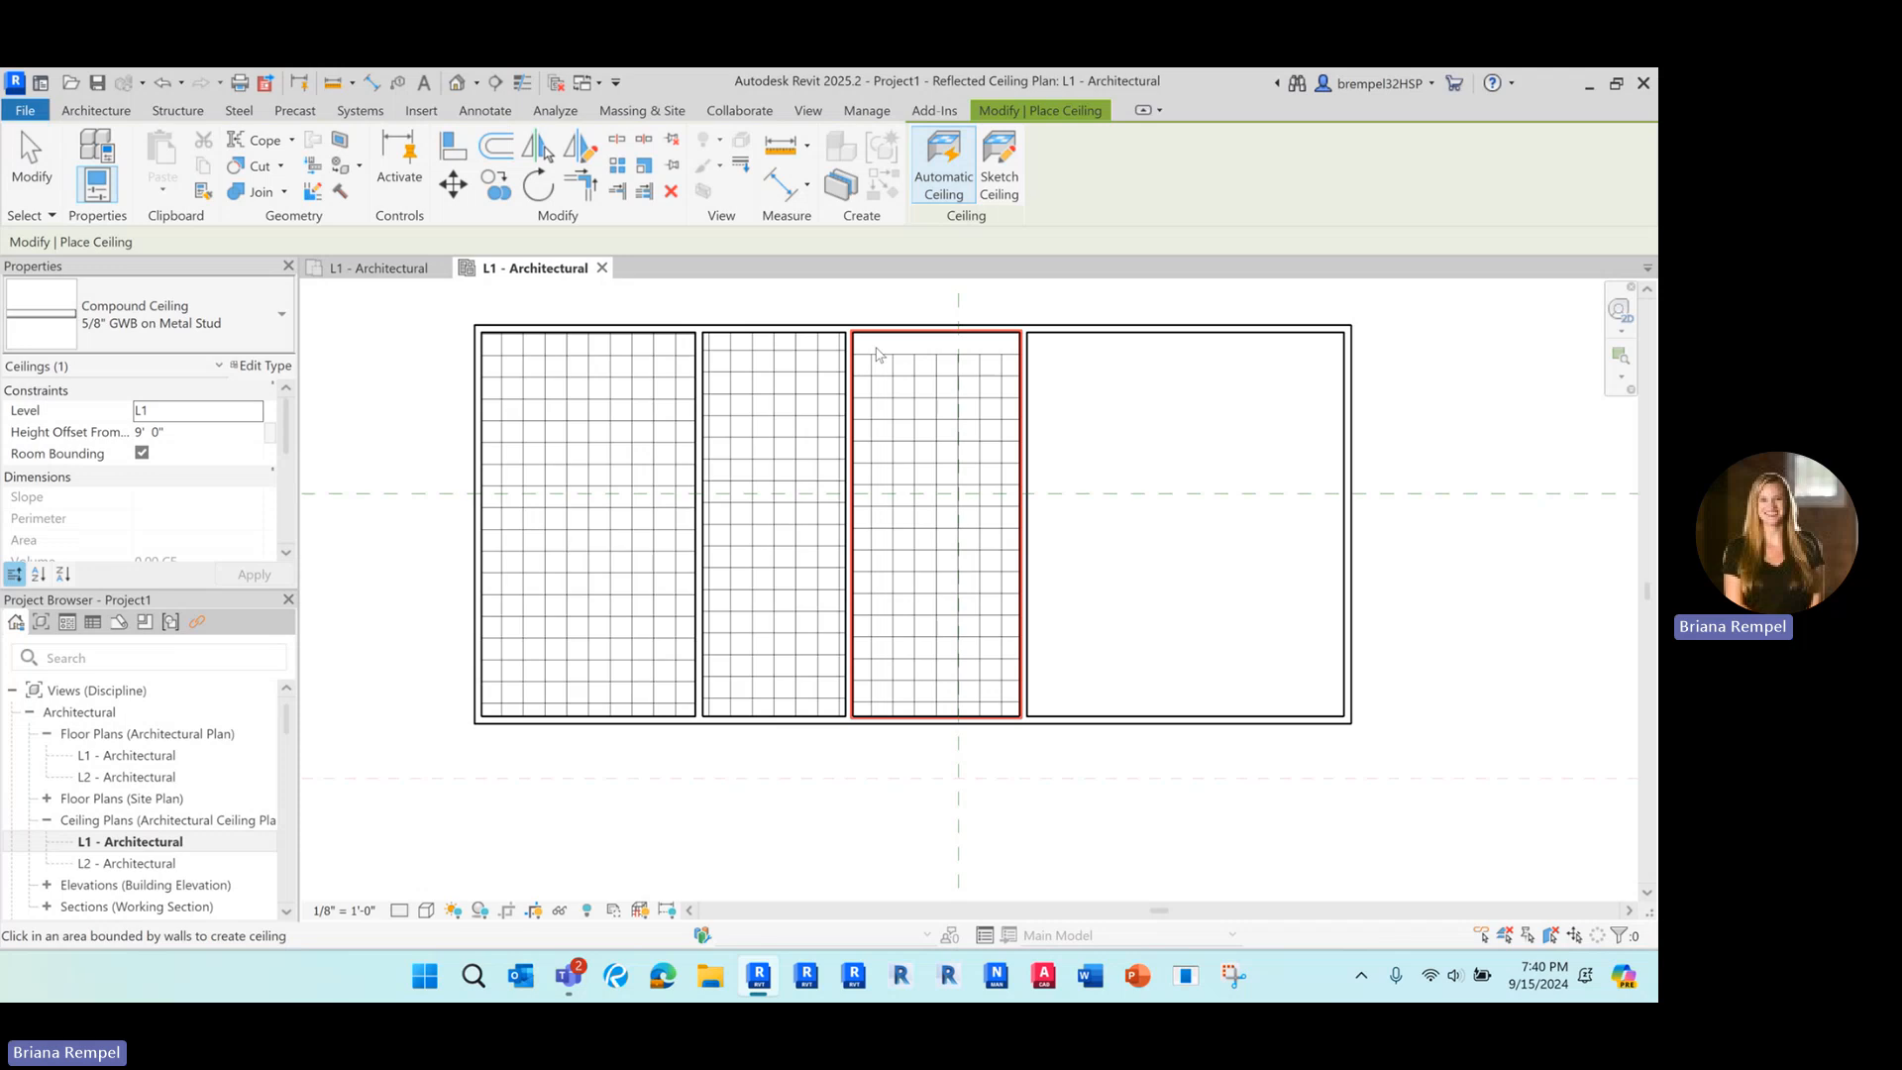
{"action": "left_click", "coordinate": [998, 163]}
{"action": "left_click", "coordinate": [1110, 141]}
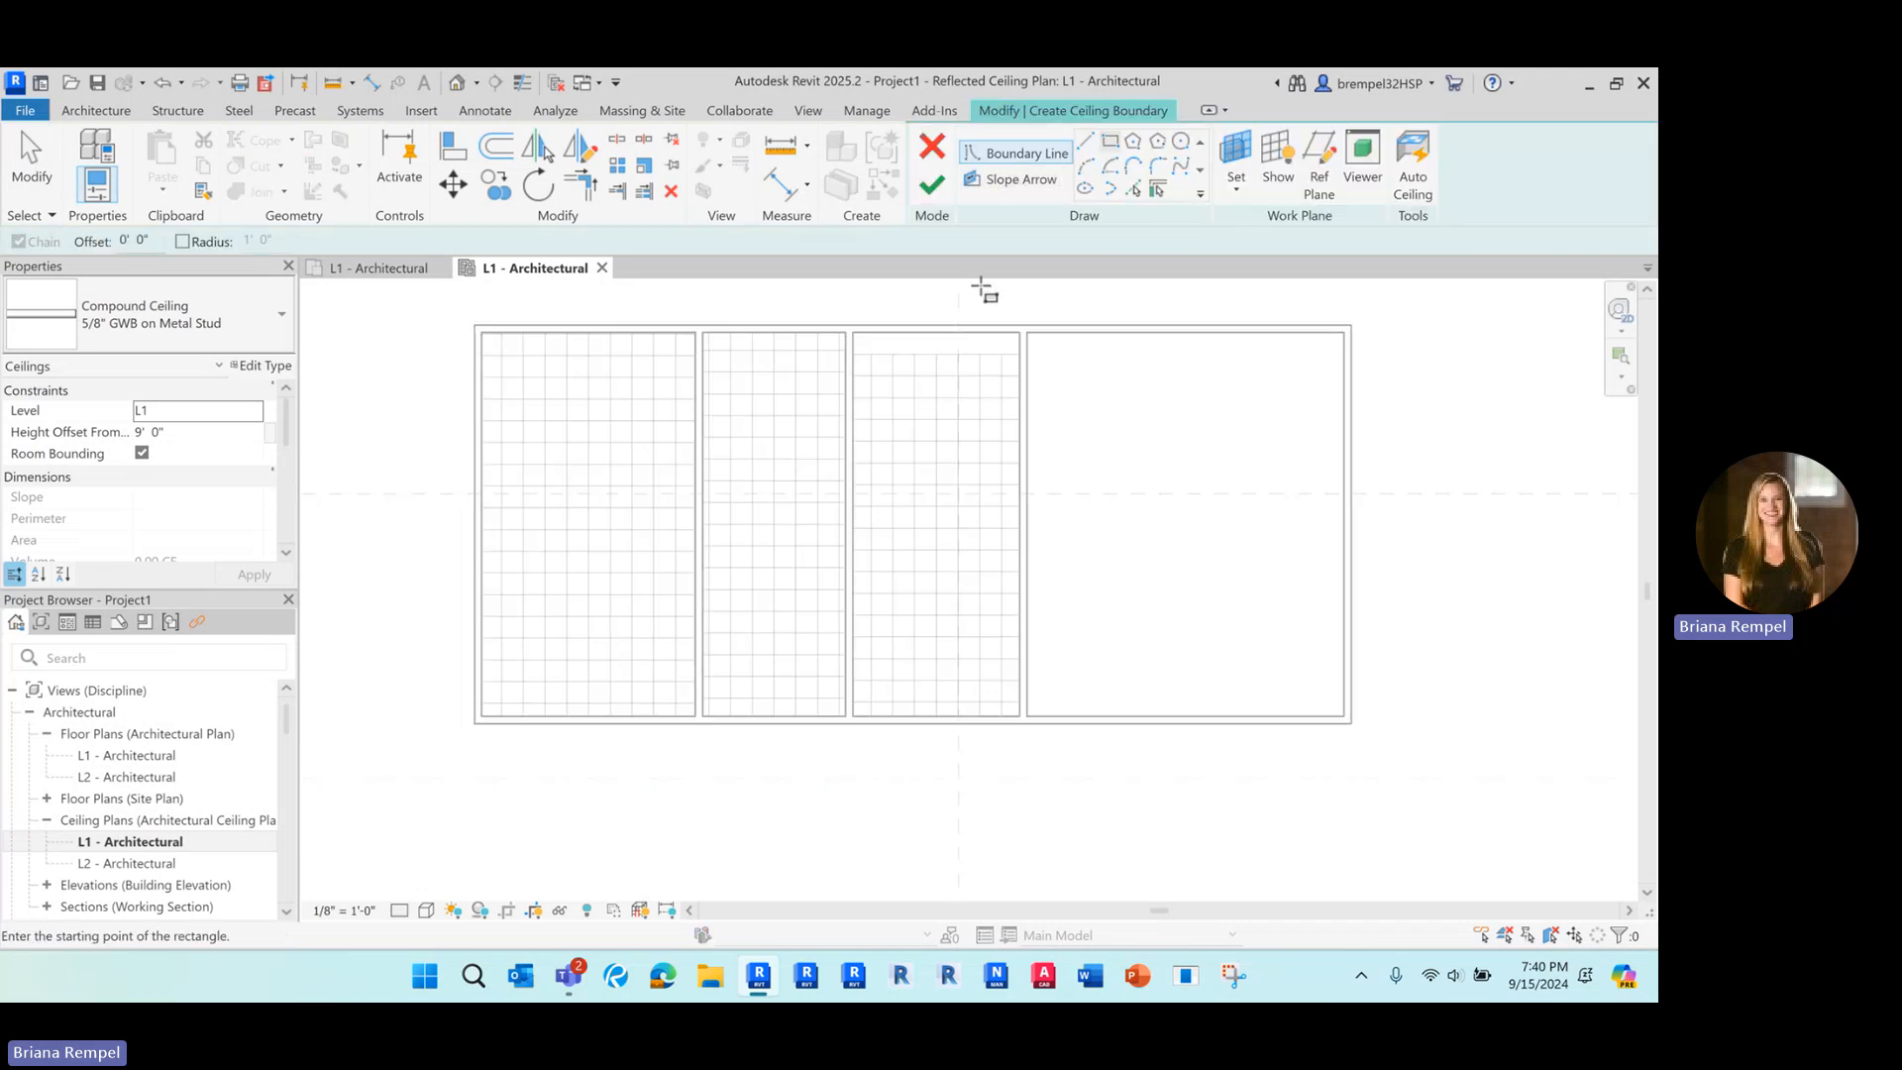
{"action": "scroll", "coordinate": [810, 360], "scroll_direction": "up", "scroll_amount": 5}
{"action": "left_click", "coordinate": [745, 348]}
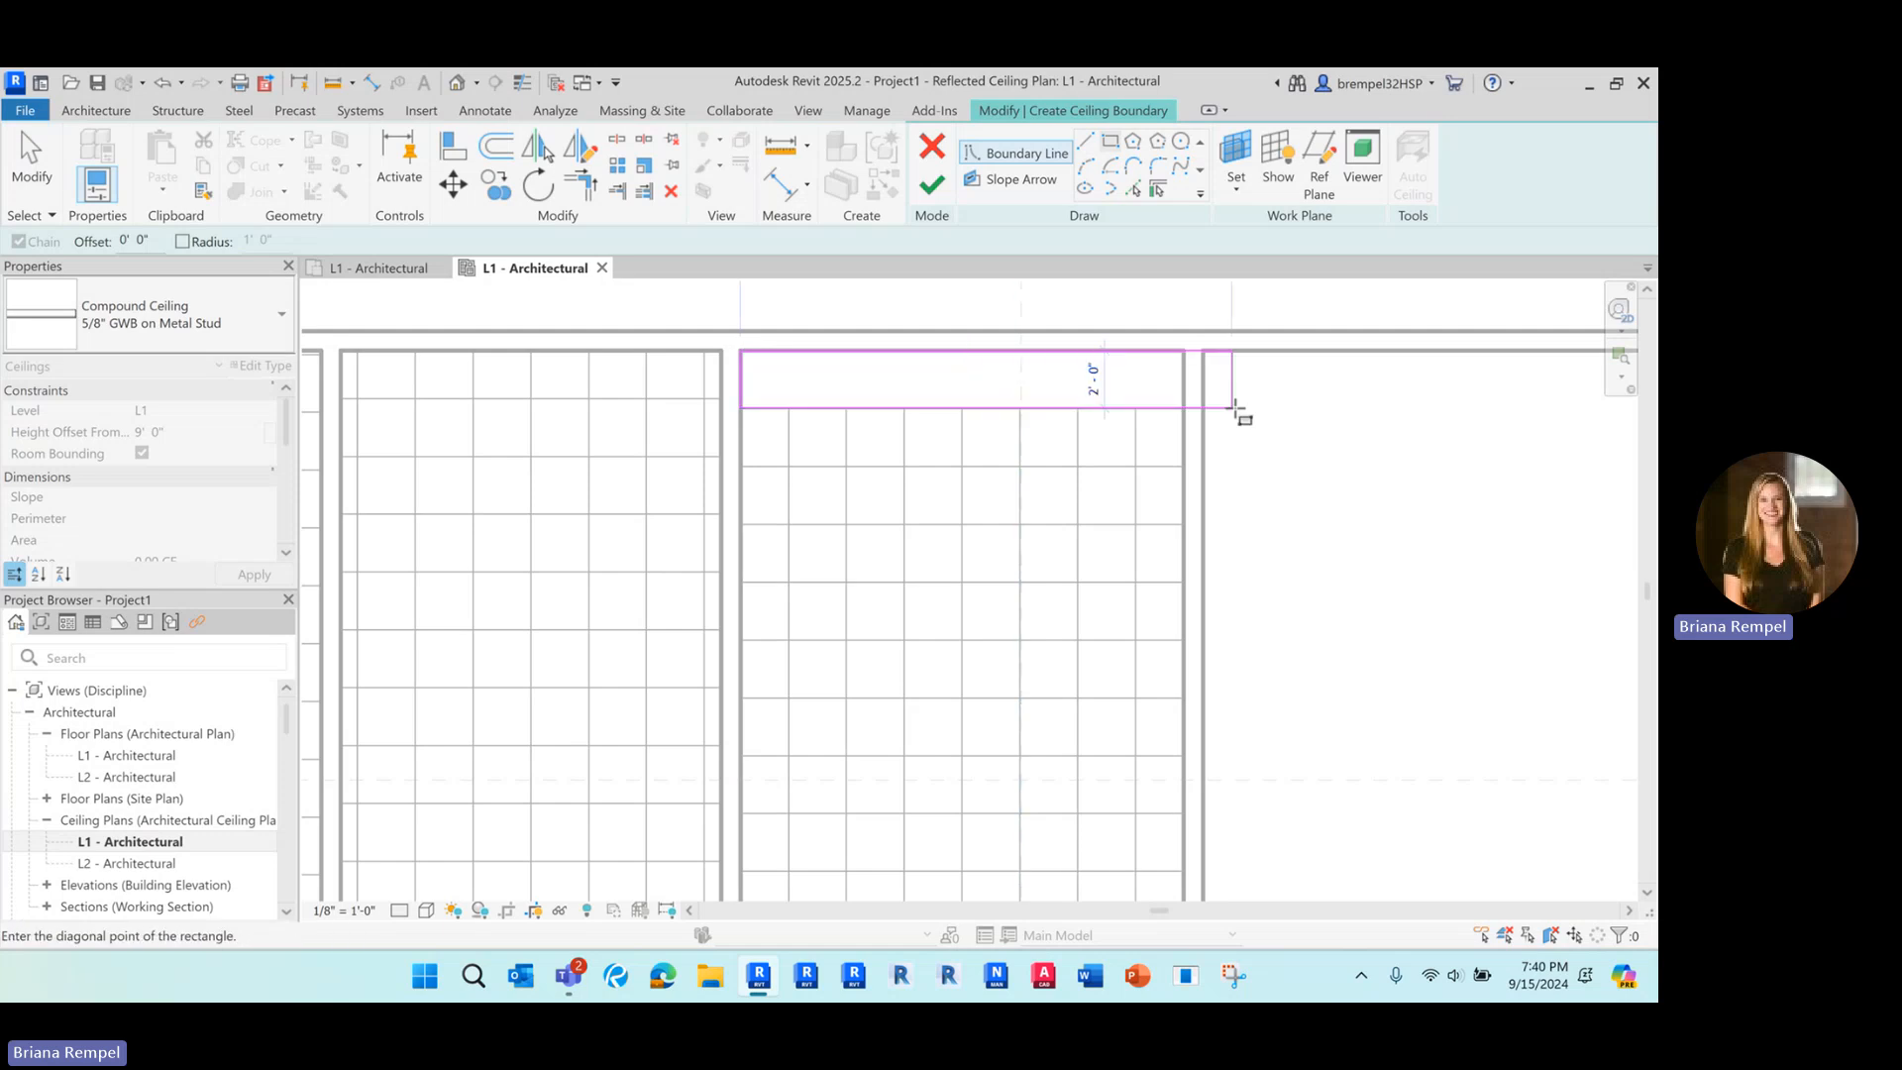
{"action": "left_click", "coordinate": [1183, 407]}
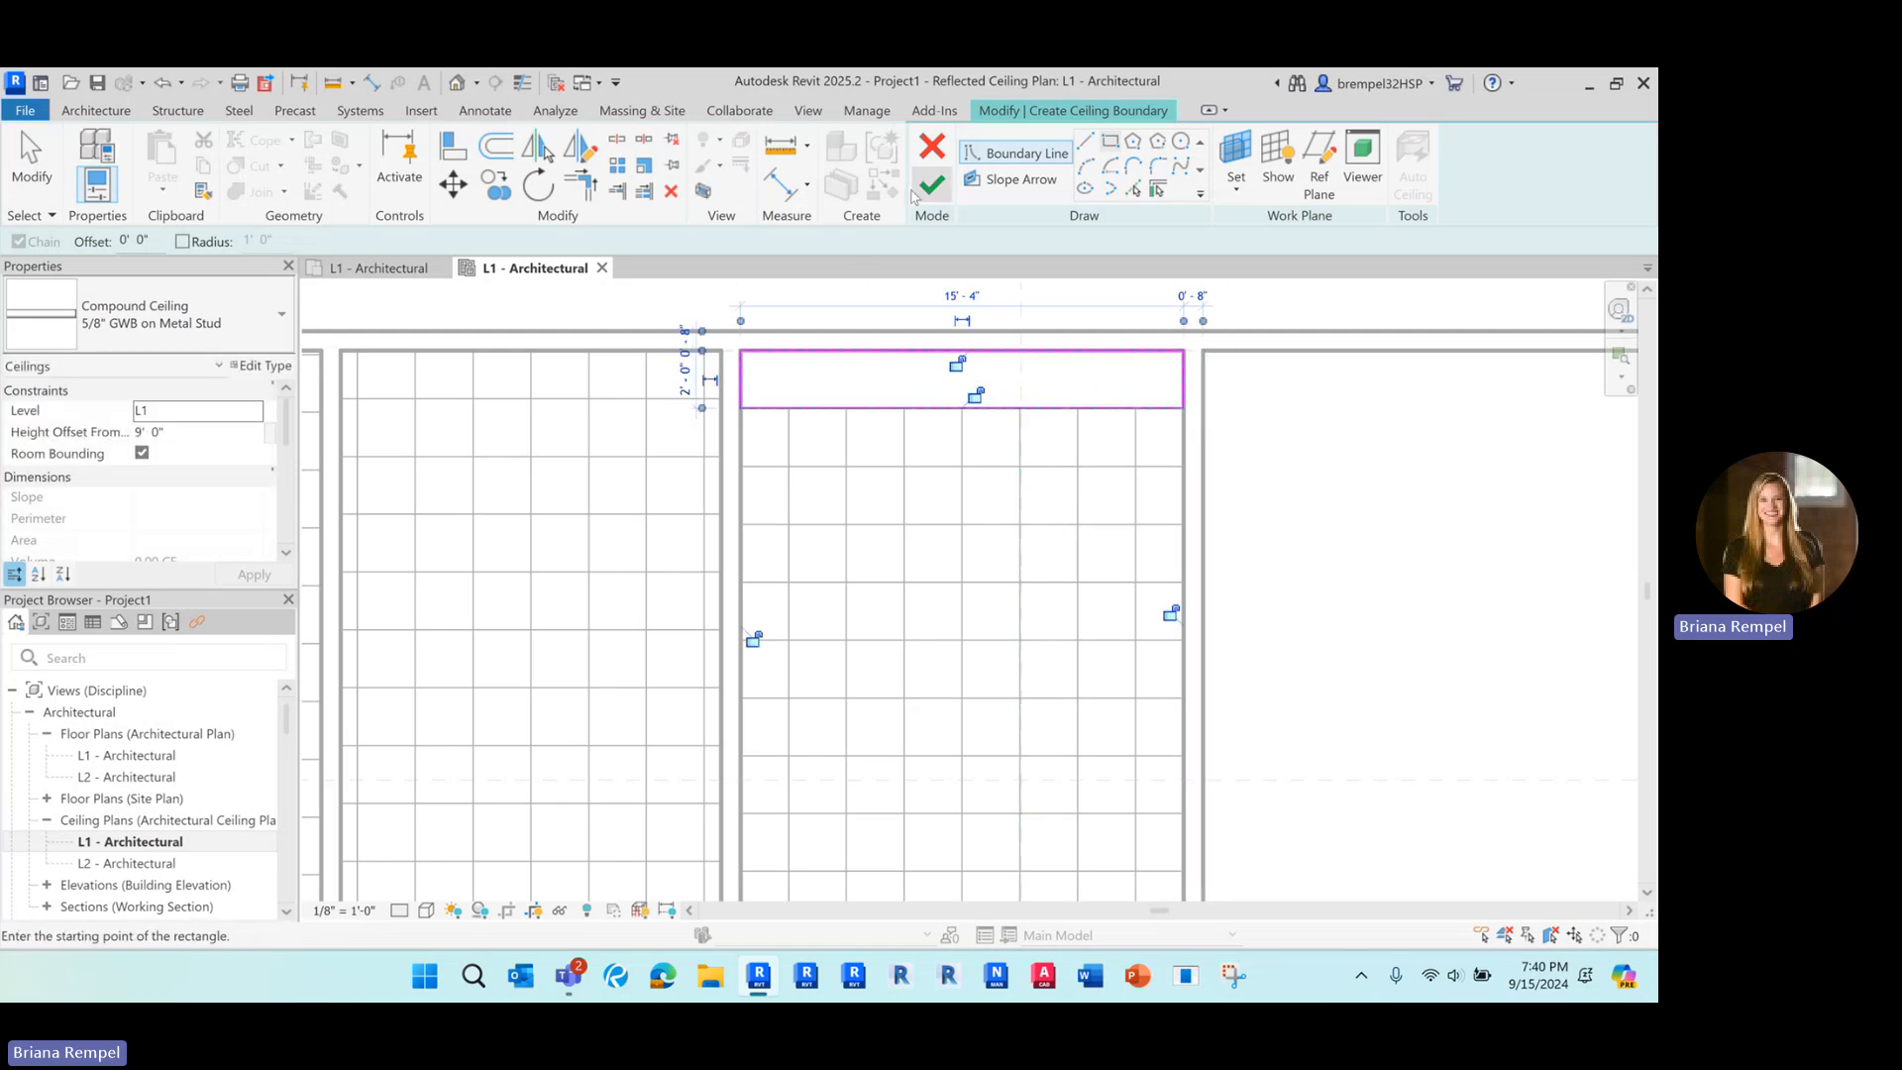
{"action": "left_click", "coordinate": [933, 182]}
{"action": "scroll", "coordinate": [900, 347], "scroll_direction": "down", "scroll_amount": 3}
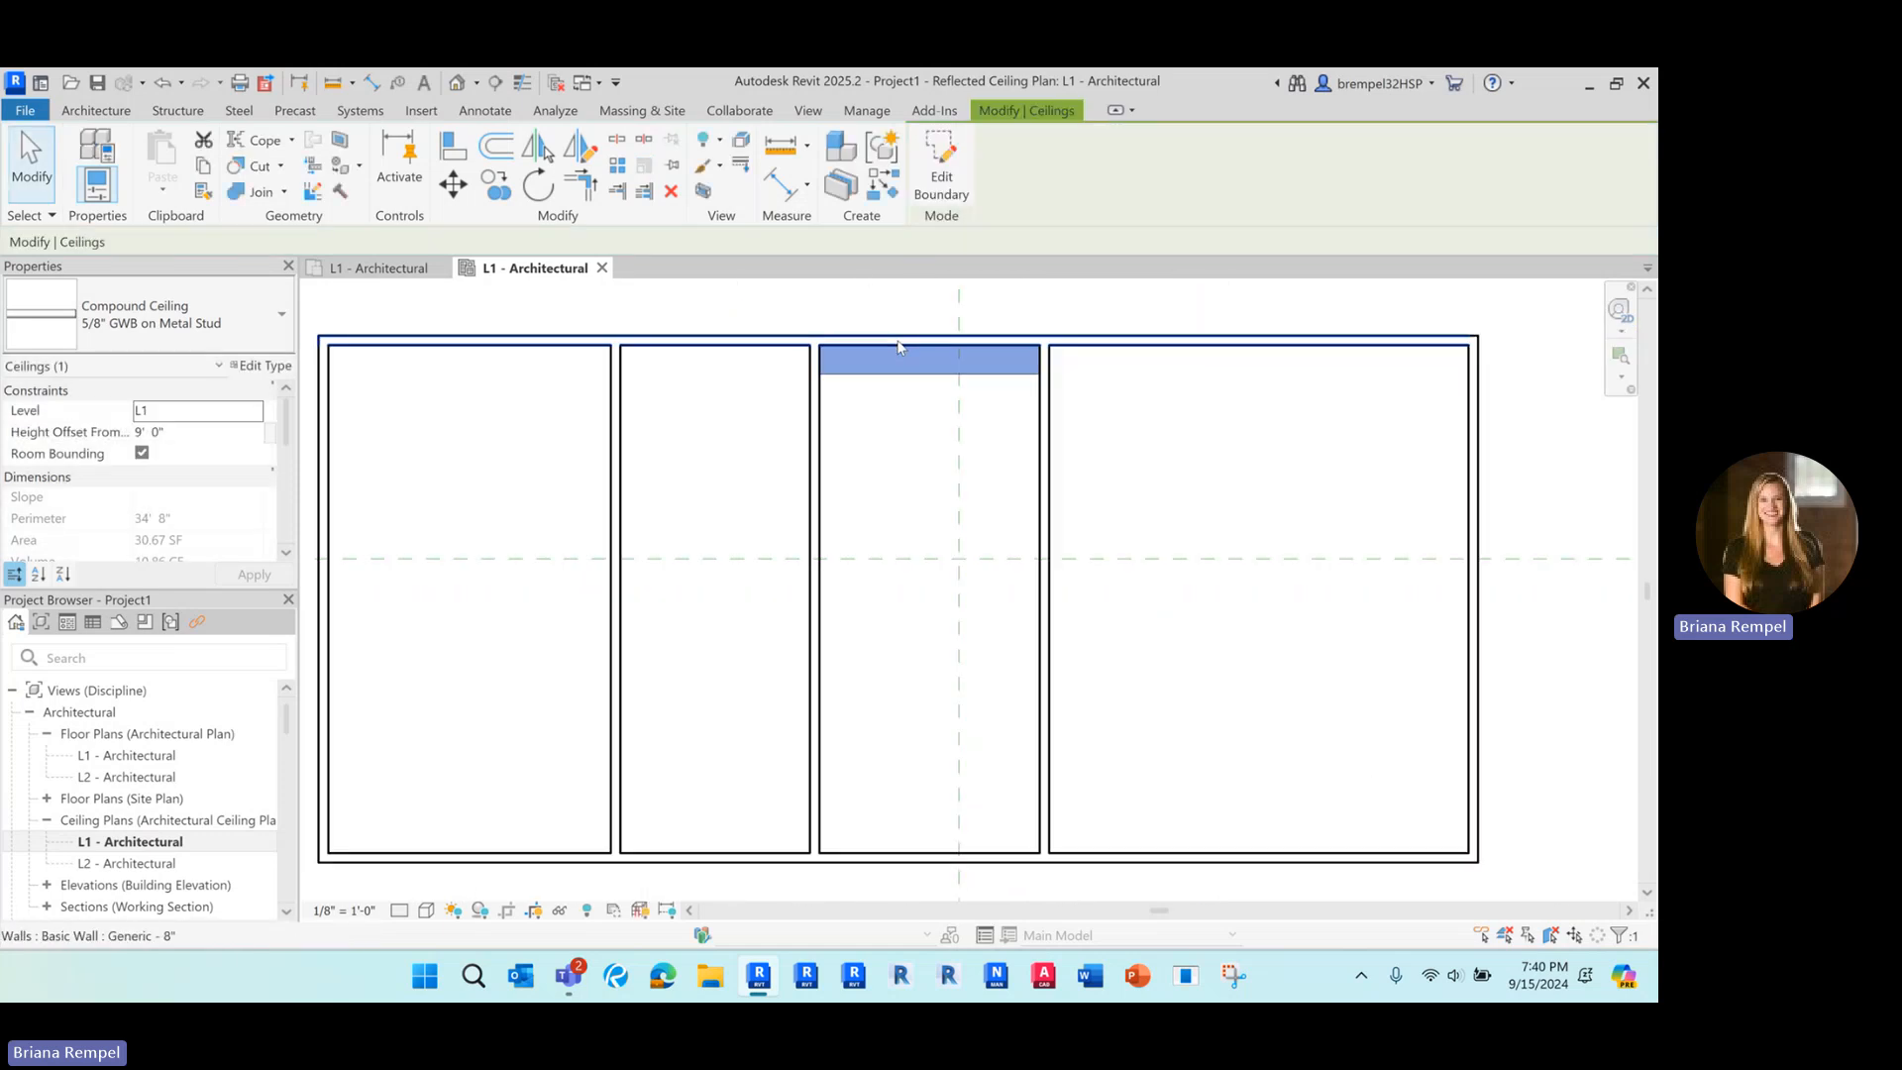
{"action": "key", "text": "Escape"}
{"action": "scroll", "coordinate": [854, 377], "scroll_direction": "down", "scroll_amount": 2}
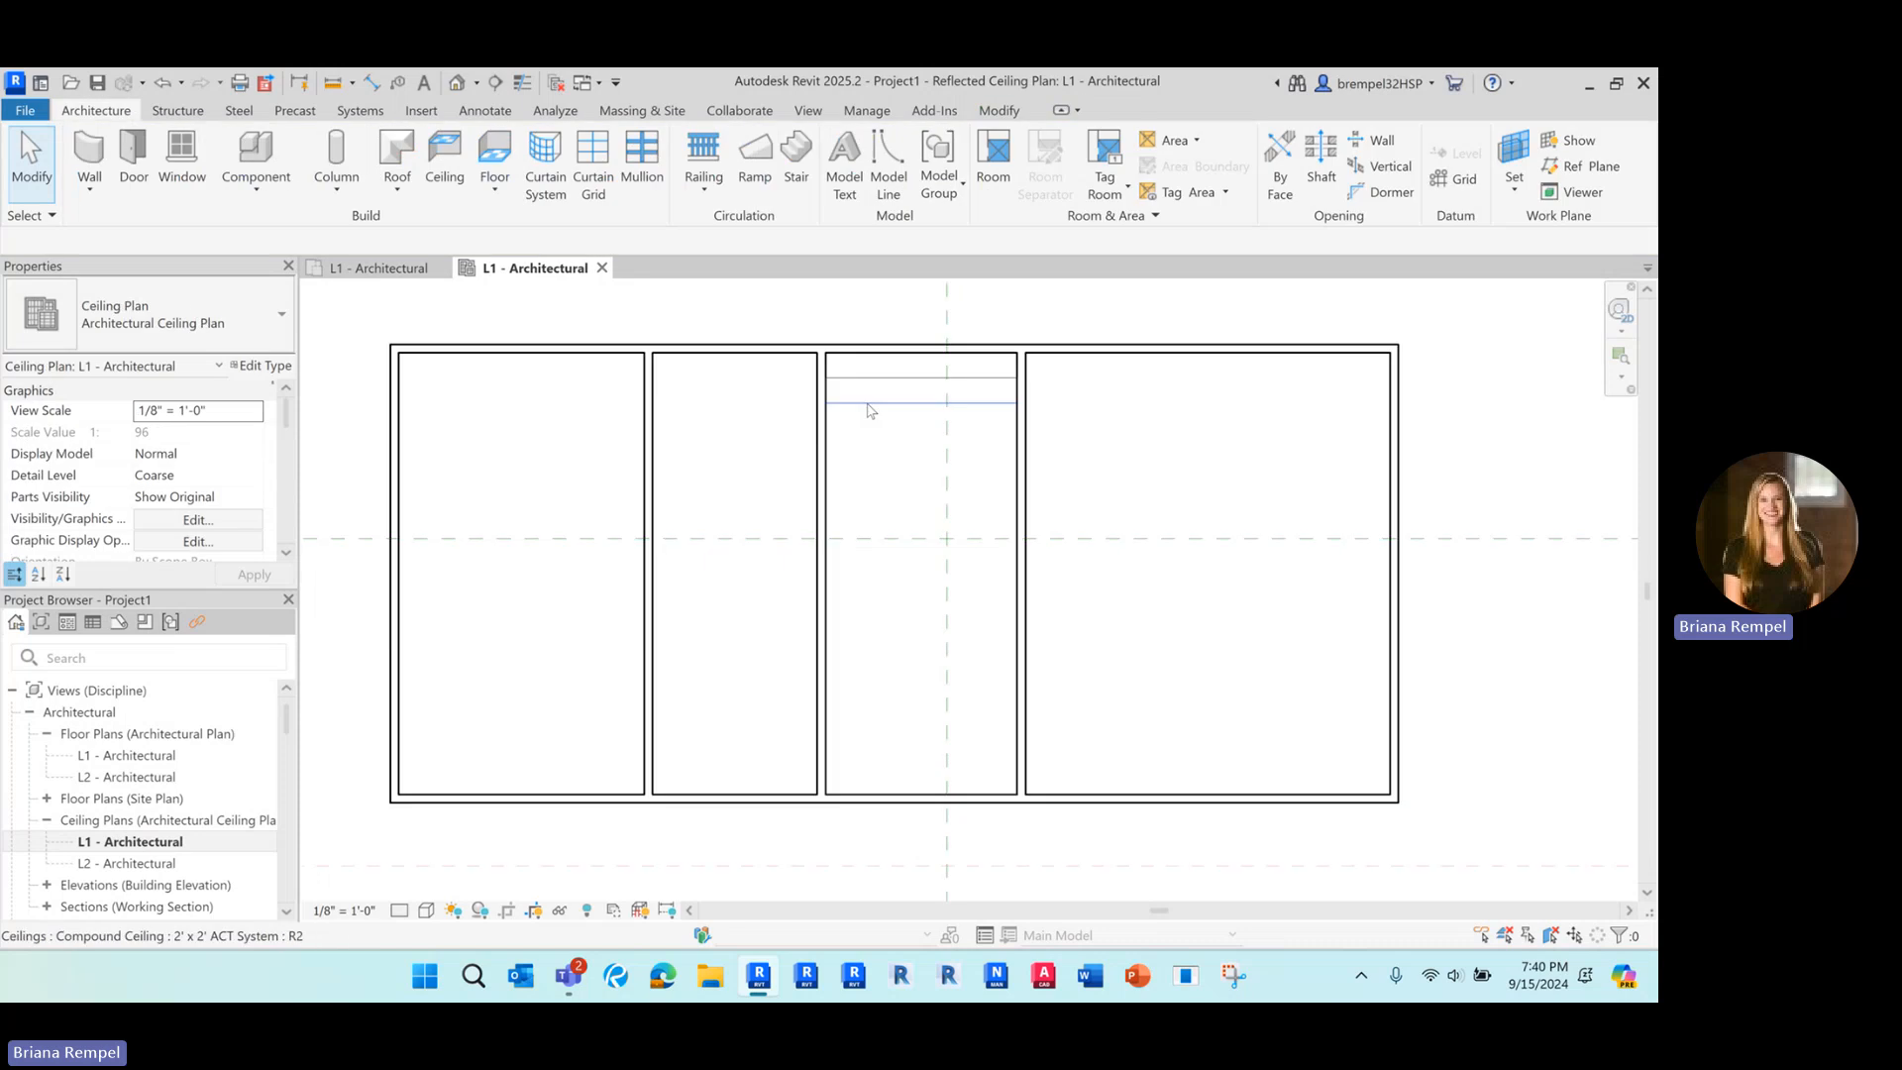
Cut a vertical building section through the third room, extending past both exterior walls, and open its section view.
{"action": "left_click", "coordinate": [496, 82]}
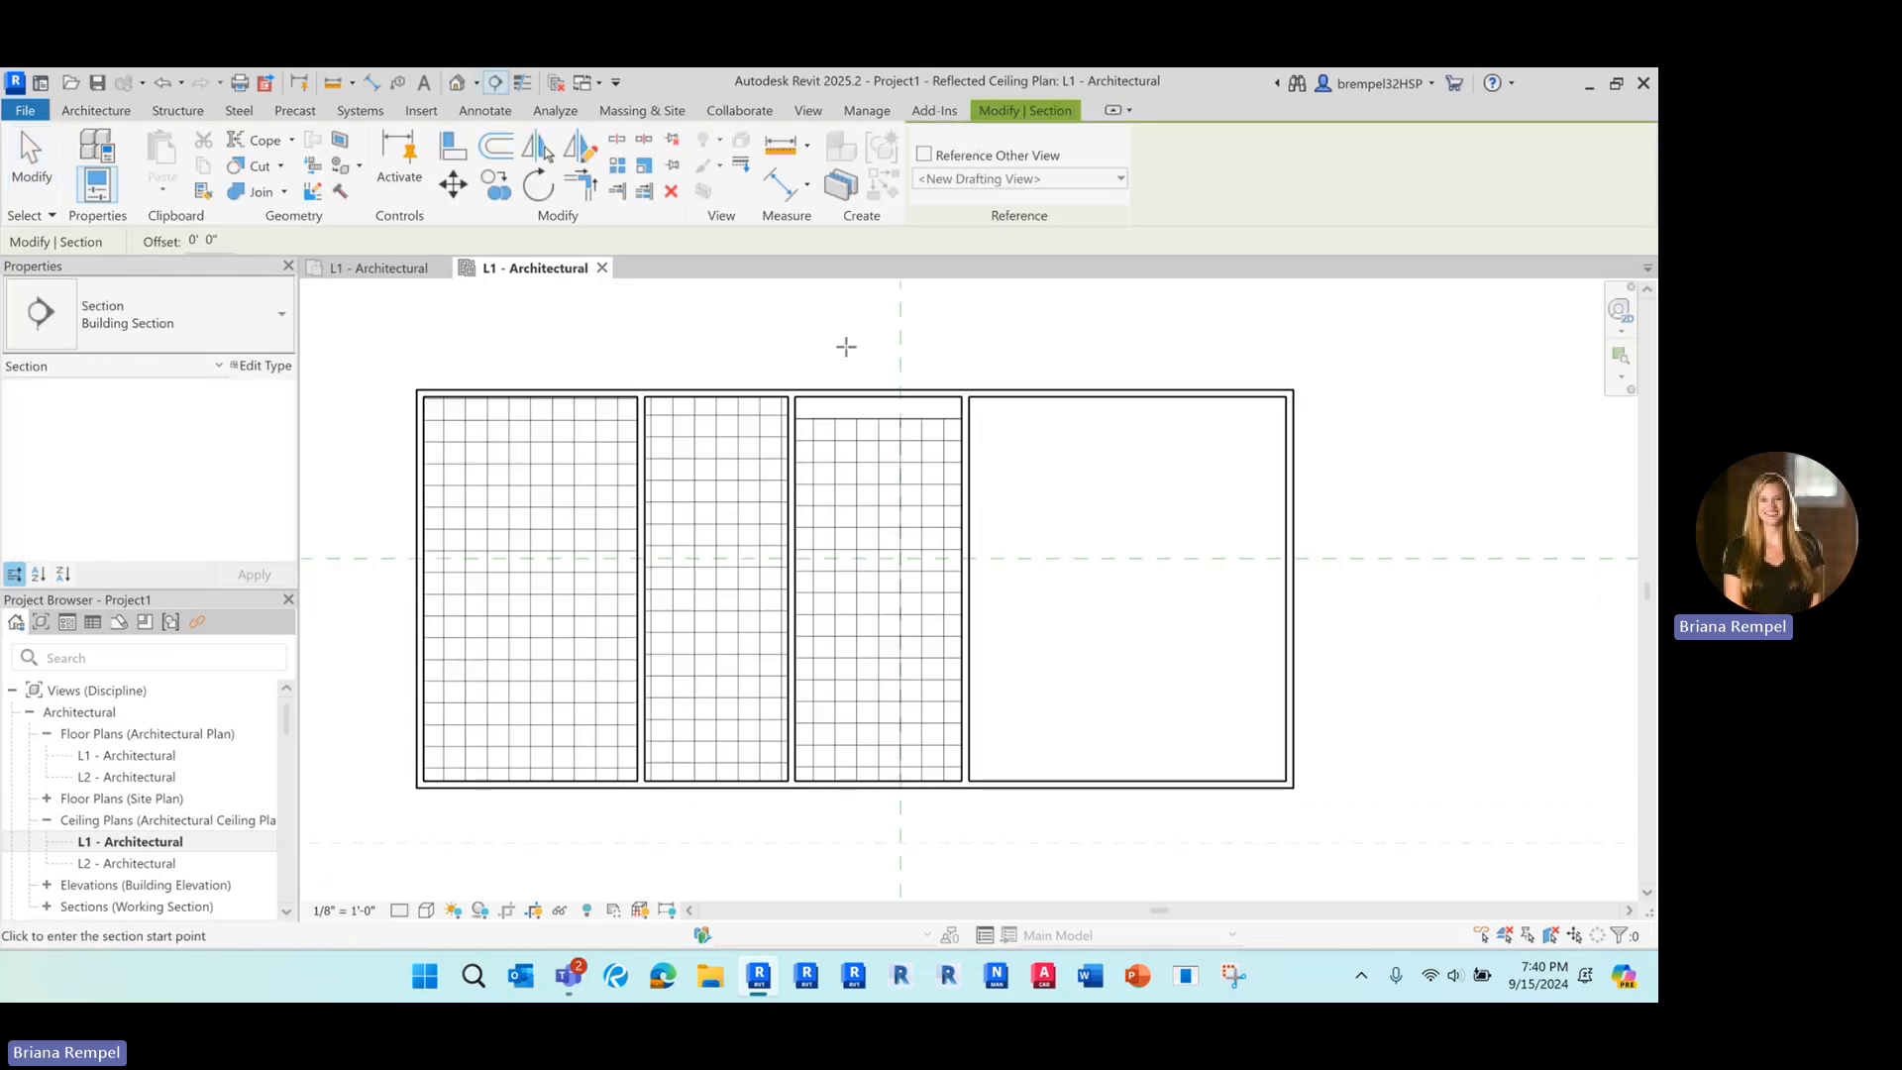
{"action": "left_click", "coordinate": [850, 289]}
{"action": "left_click", "coordinate": [841, 849]}
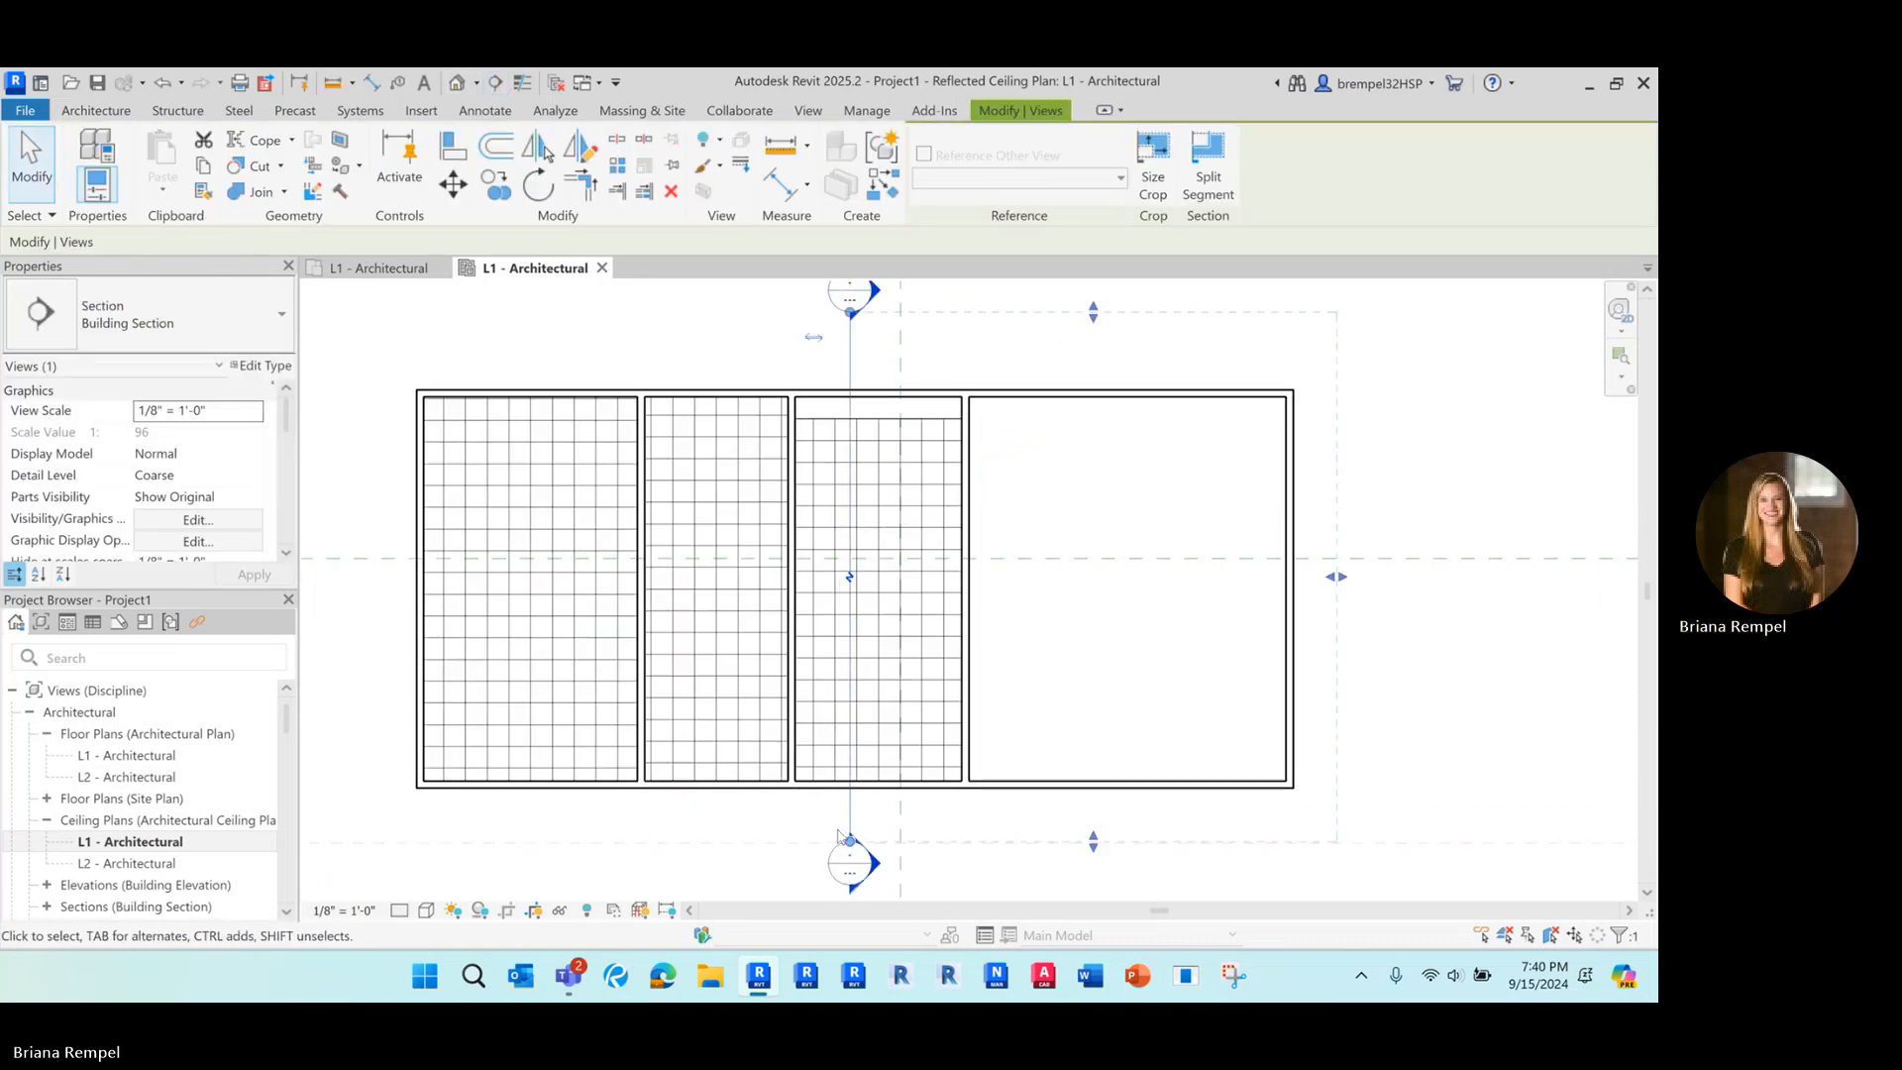
{"action": "right_click", "coordinate": [842, 843]}
{"action": "left_click", "coordinate": [906, 329]}
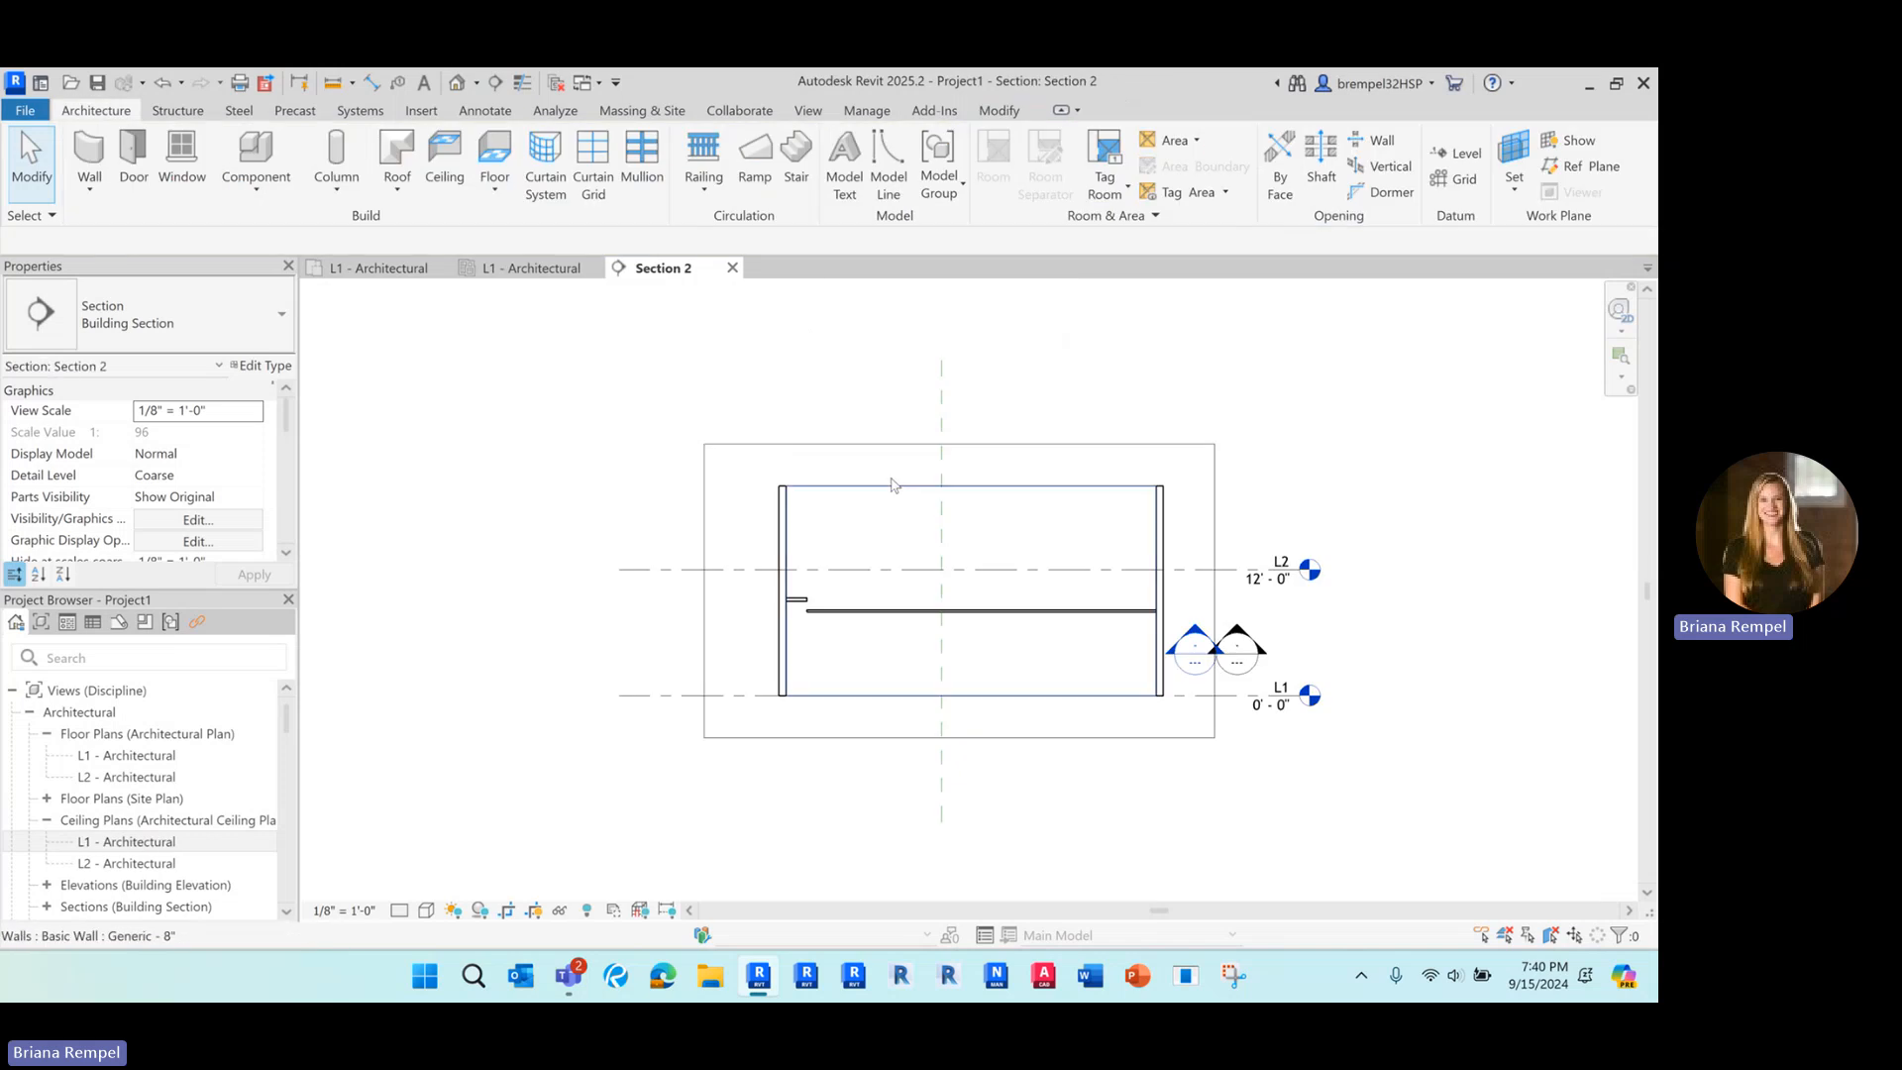
Raise the 2' x 2' ACT ceiling in the section view to 10'-6" above L1.
{"action": "scroll", "coordinate": [793, 654], "scroll_direction": "up", "scroll_amount": 5}
{"action": "left_click", "coordinate": [774, 534]}
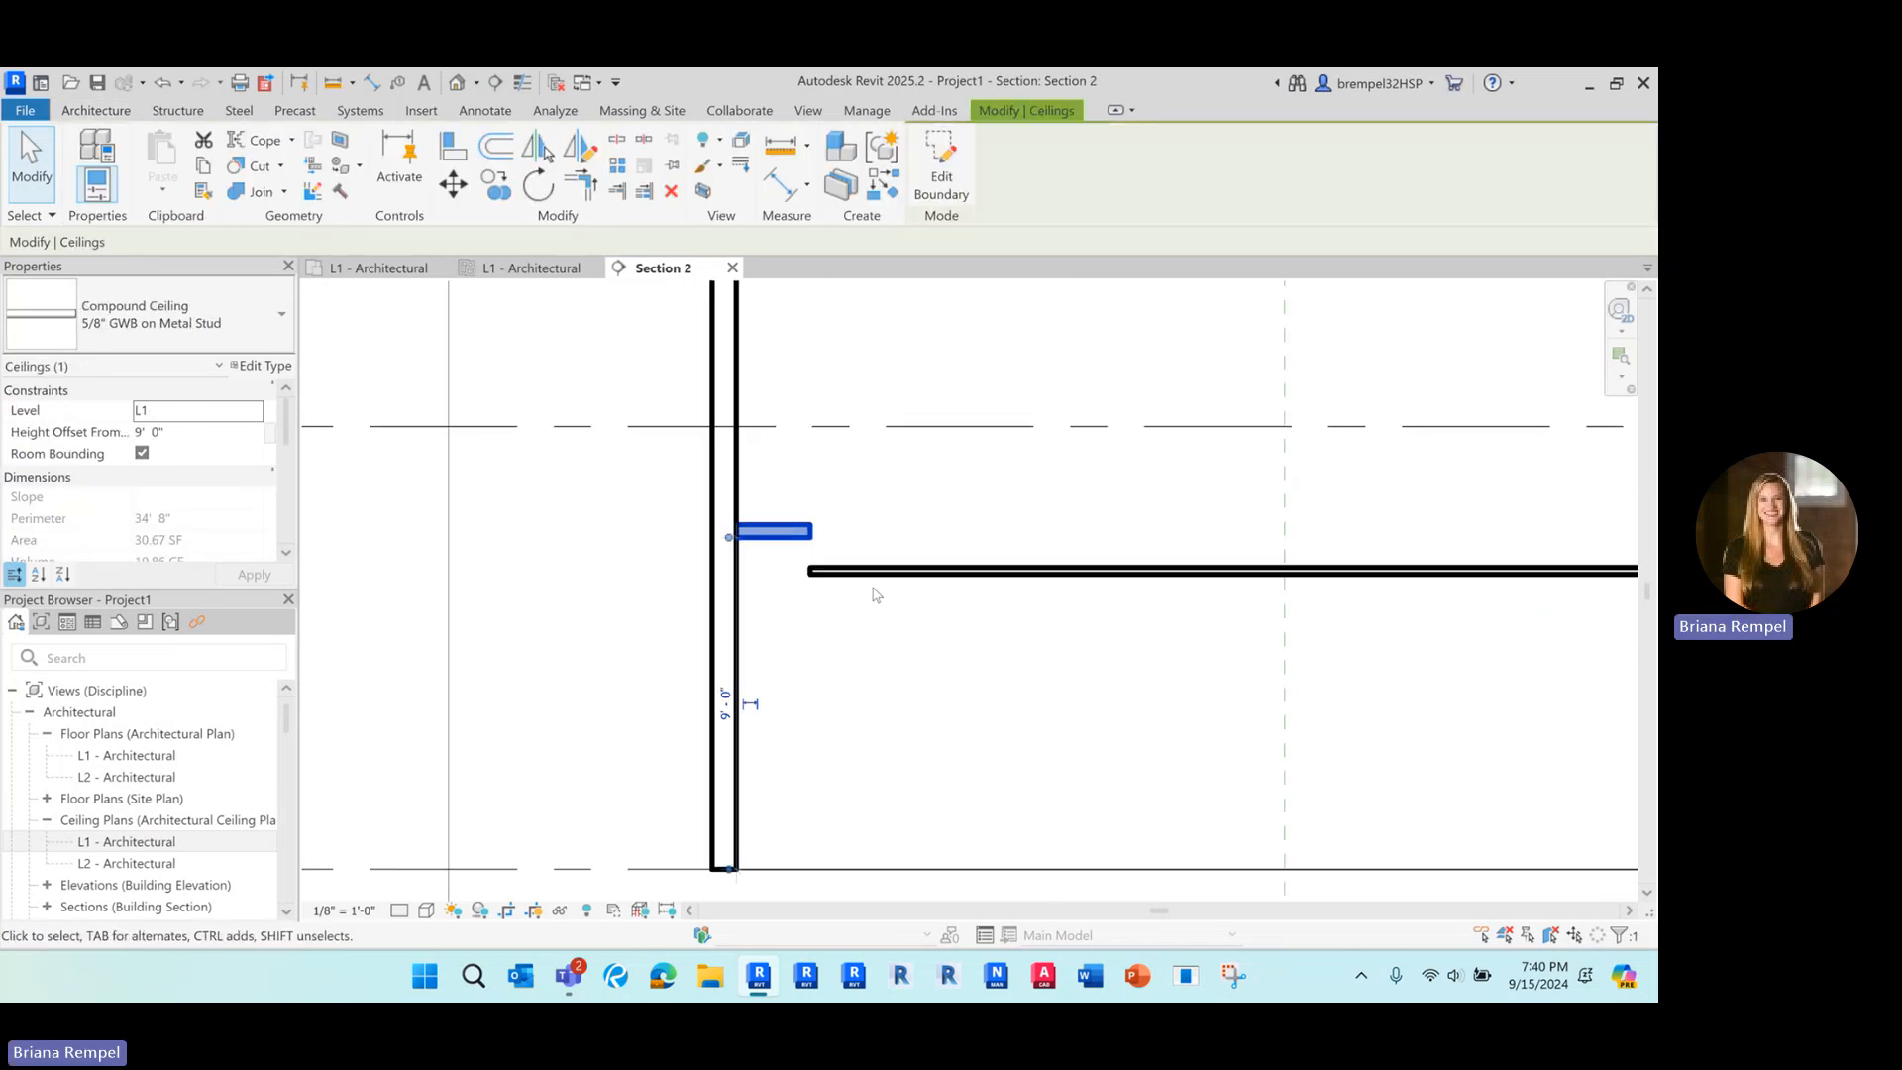
{"action": "left_click", "coordinate": [880, 531]}
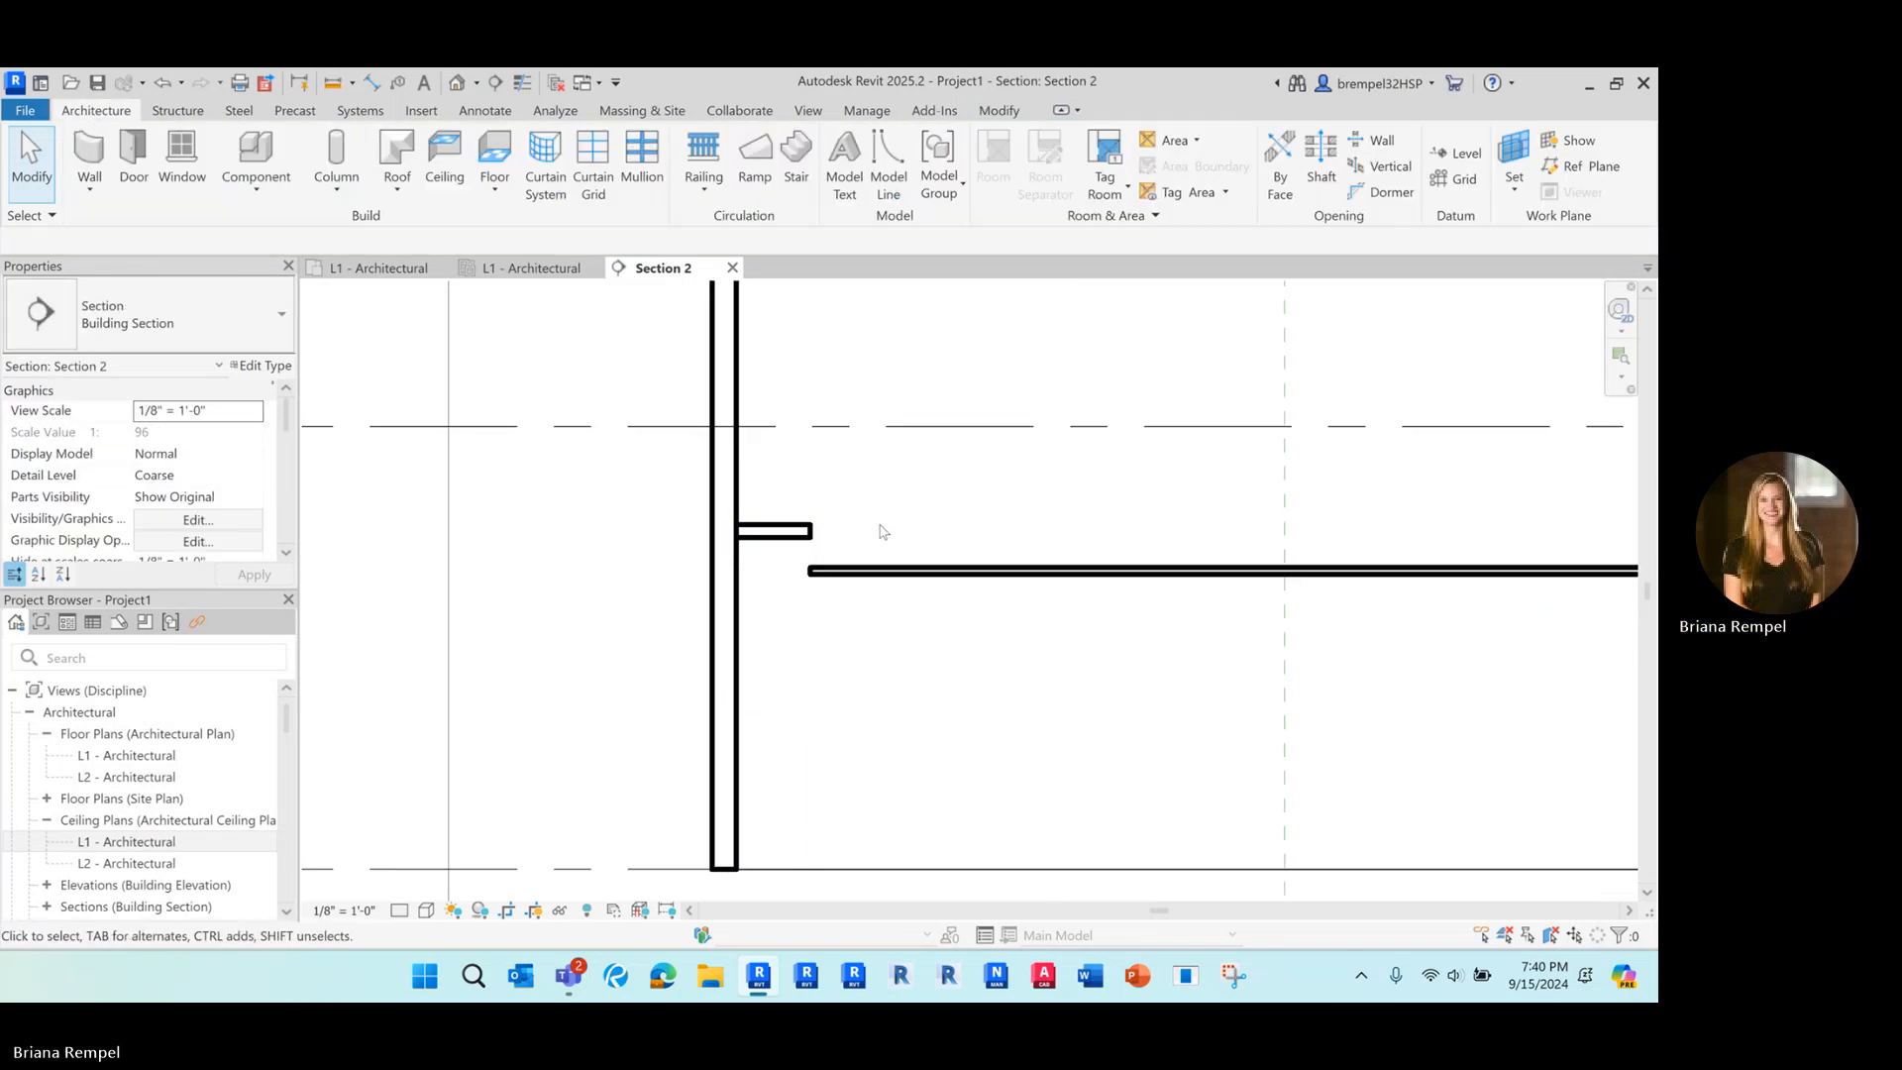
{"action": "scroll", "coordinate": [892, 540], "scroll_direction": "down", "scroll_amount": 3}
{"action": "scroll", "coordinate": [923, 552], "scroll_direction": "up", "scroll_amount": 1}
{"action": "left_click", "coordinate": [936, 535]}
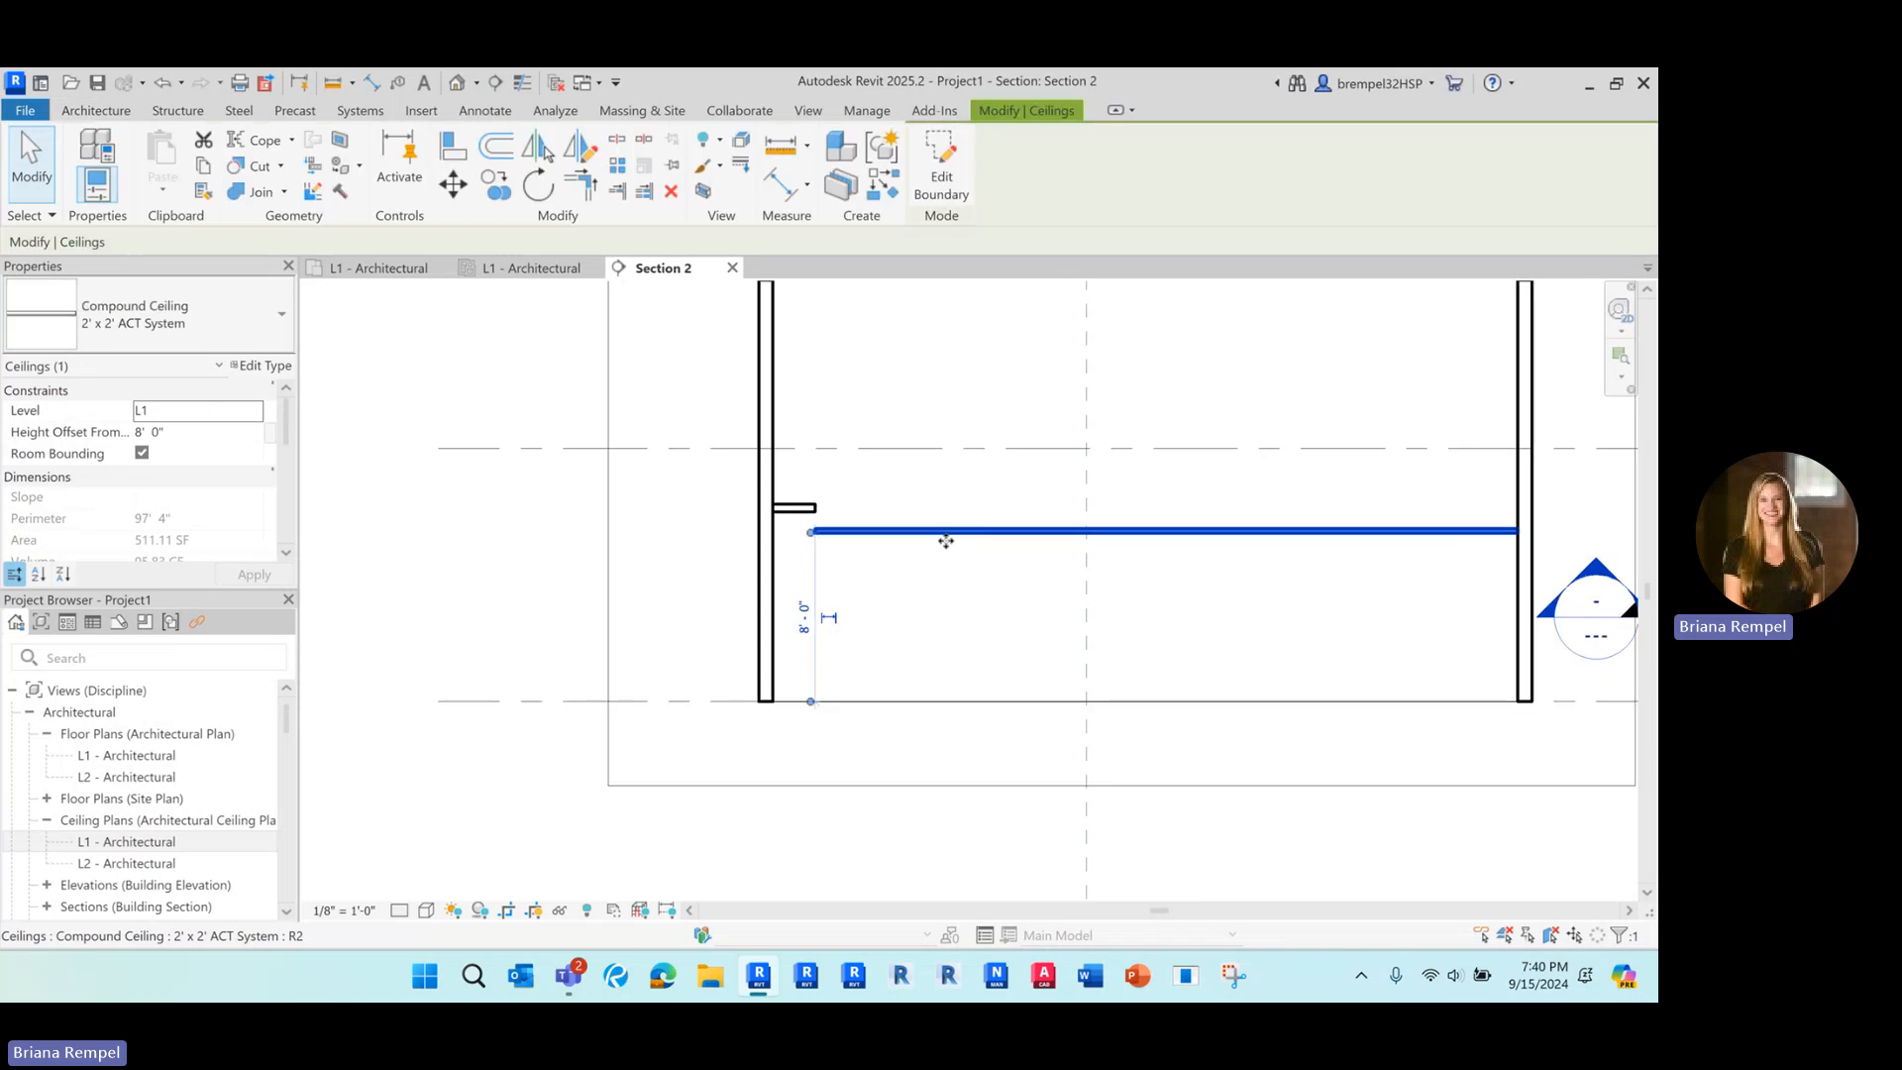
{"action": "scroll", "coordinate": [939, 533], "scroll_direction": "up", "scroll_amount": 2}
{"action": "left_click_drag", "start_coordinate": [941, 530], "coordinate": [946, 458]}
{"action": "scroll", "coordinate": [879, 553], "scroll_direction": "down", "scroll_amount": 2}
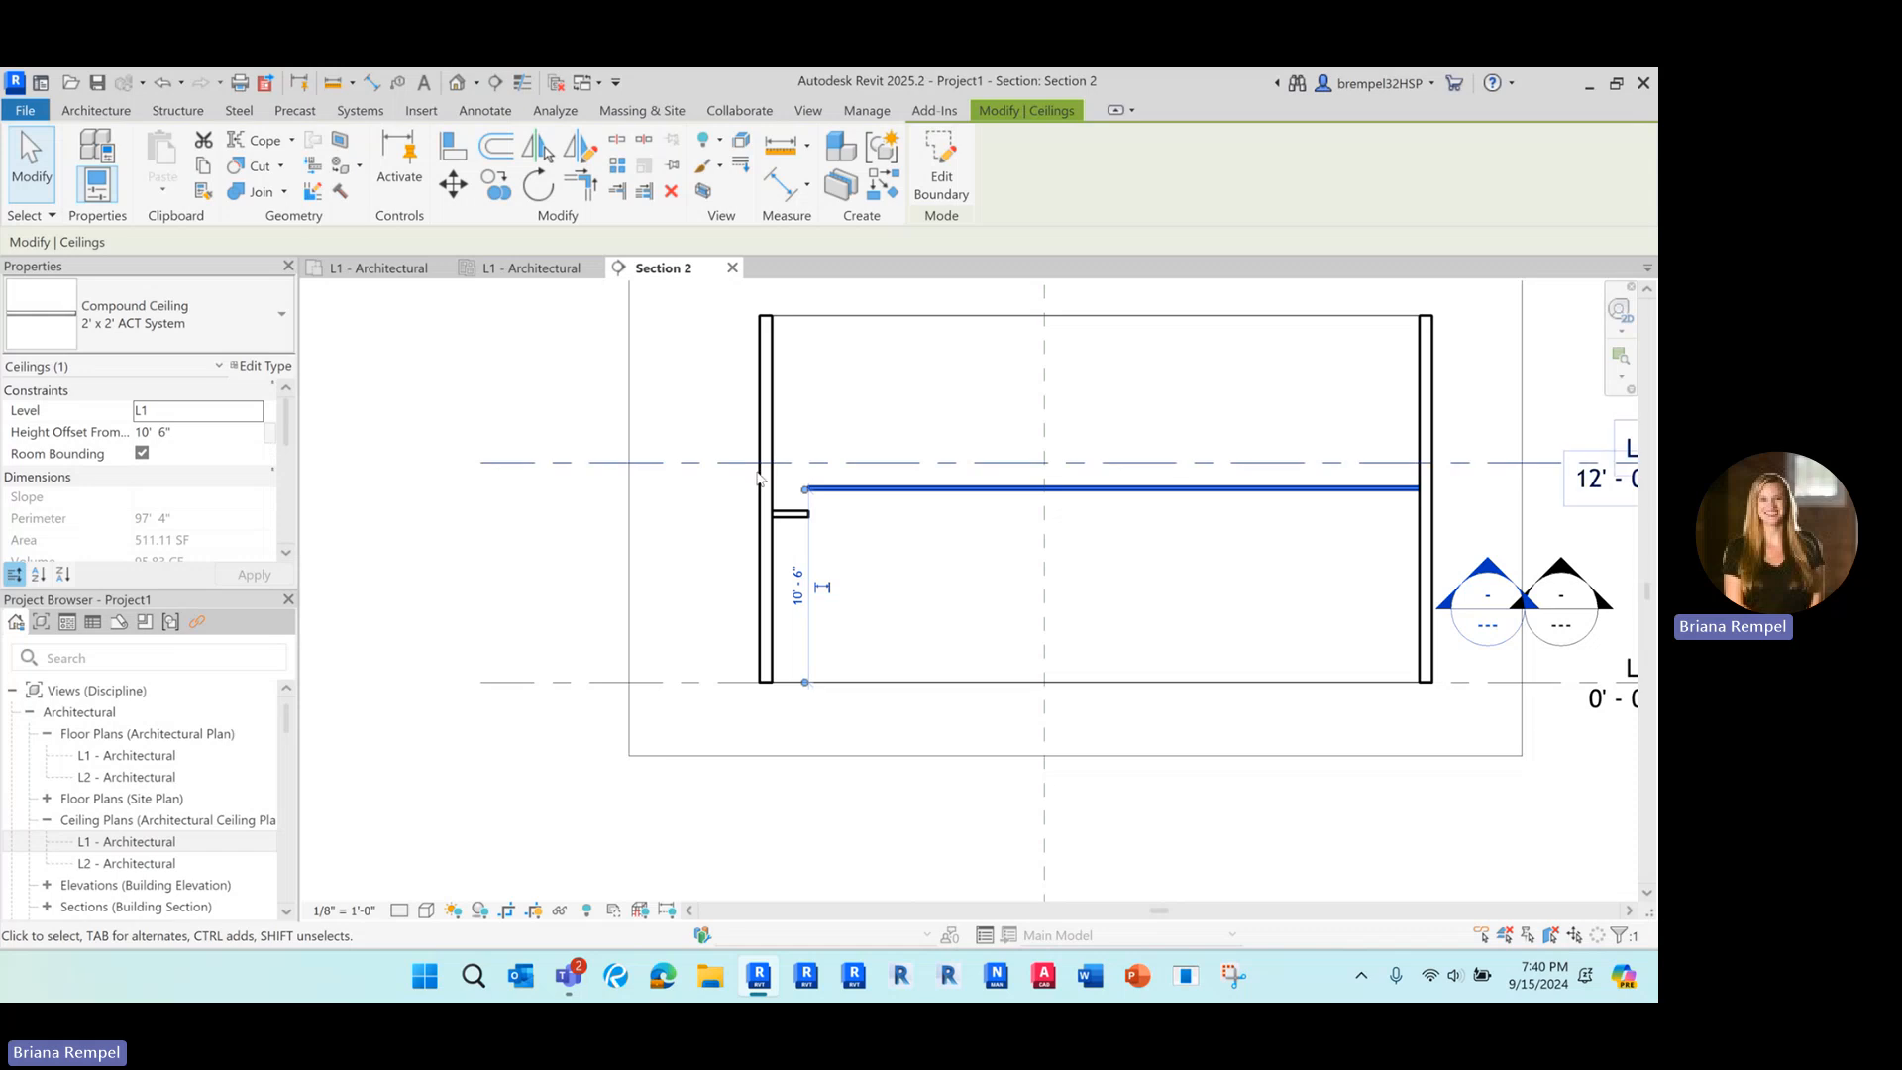
{"action": "scroll", "coordinate": [812, 512], "scroll_direction": "up", "scroll_amount": 1}
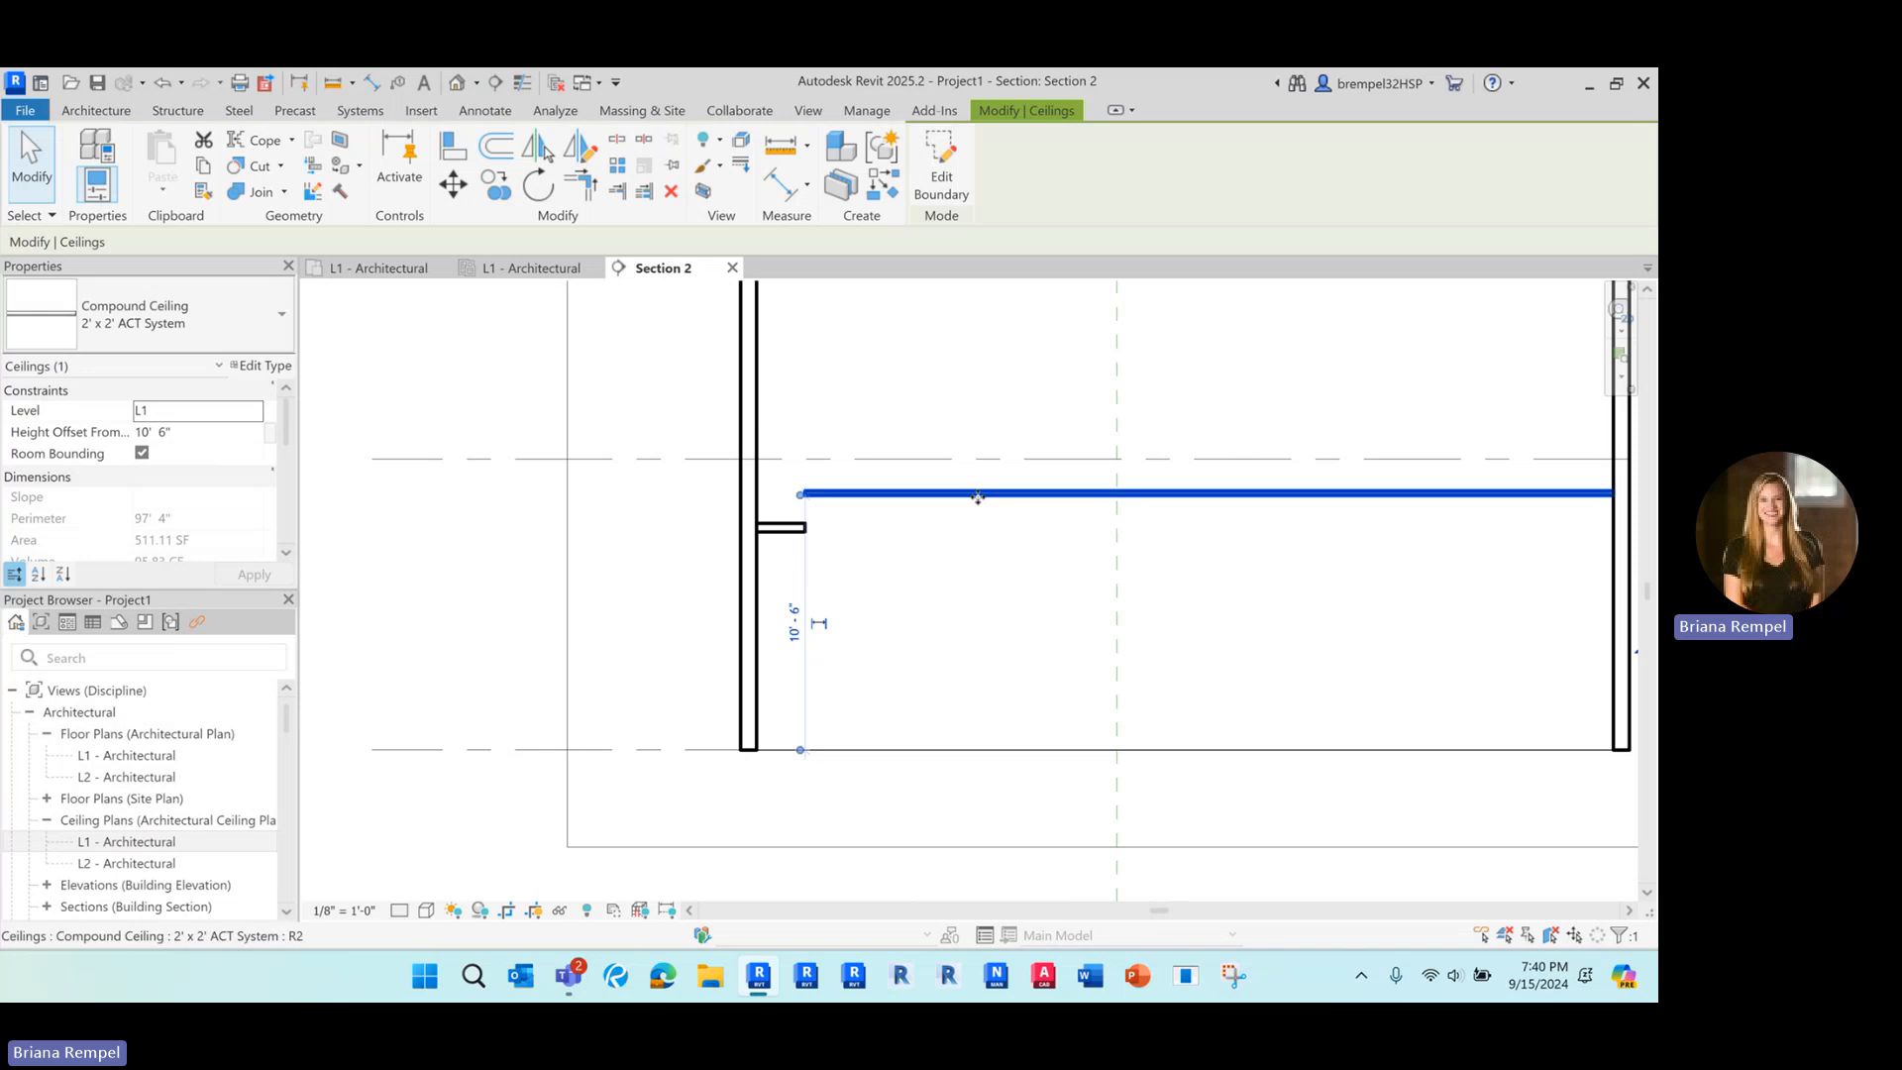
{"action": "left_click", "coordinate": [889, 512]}
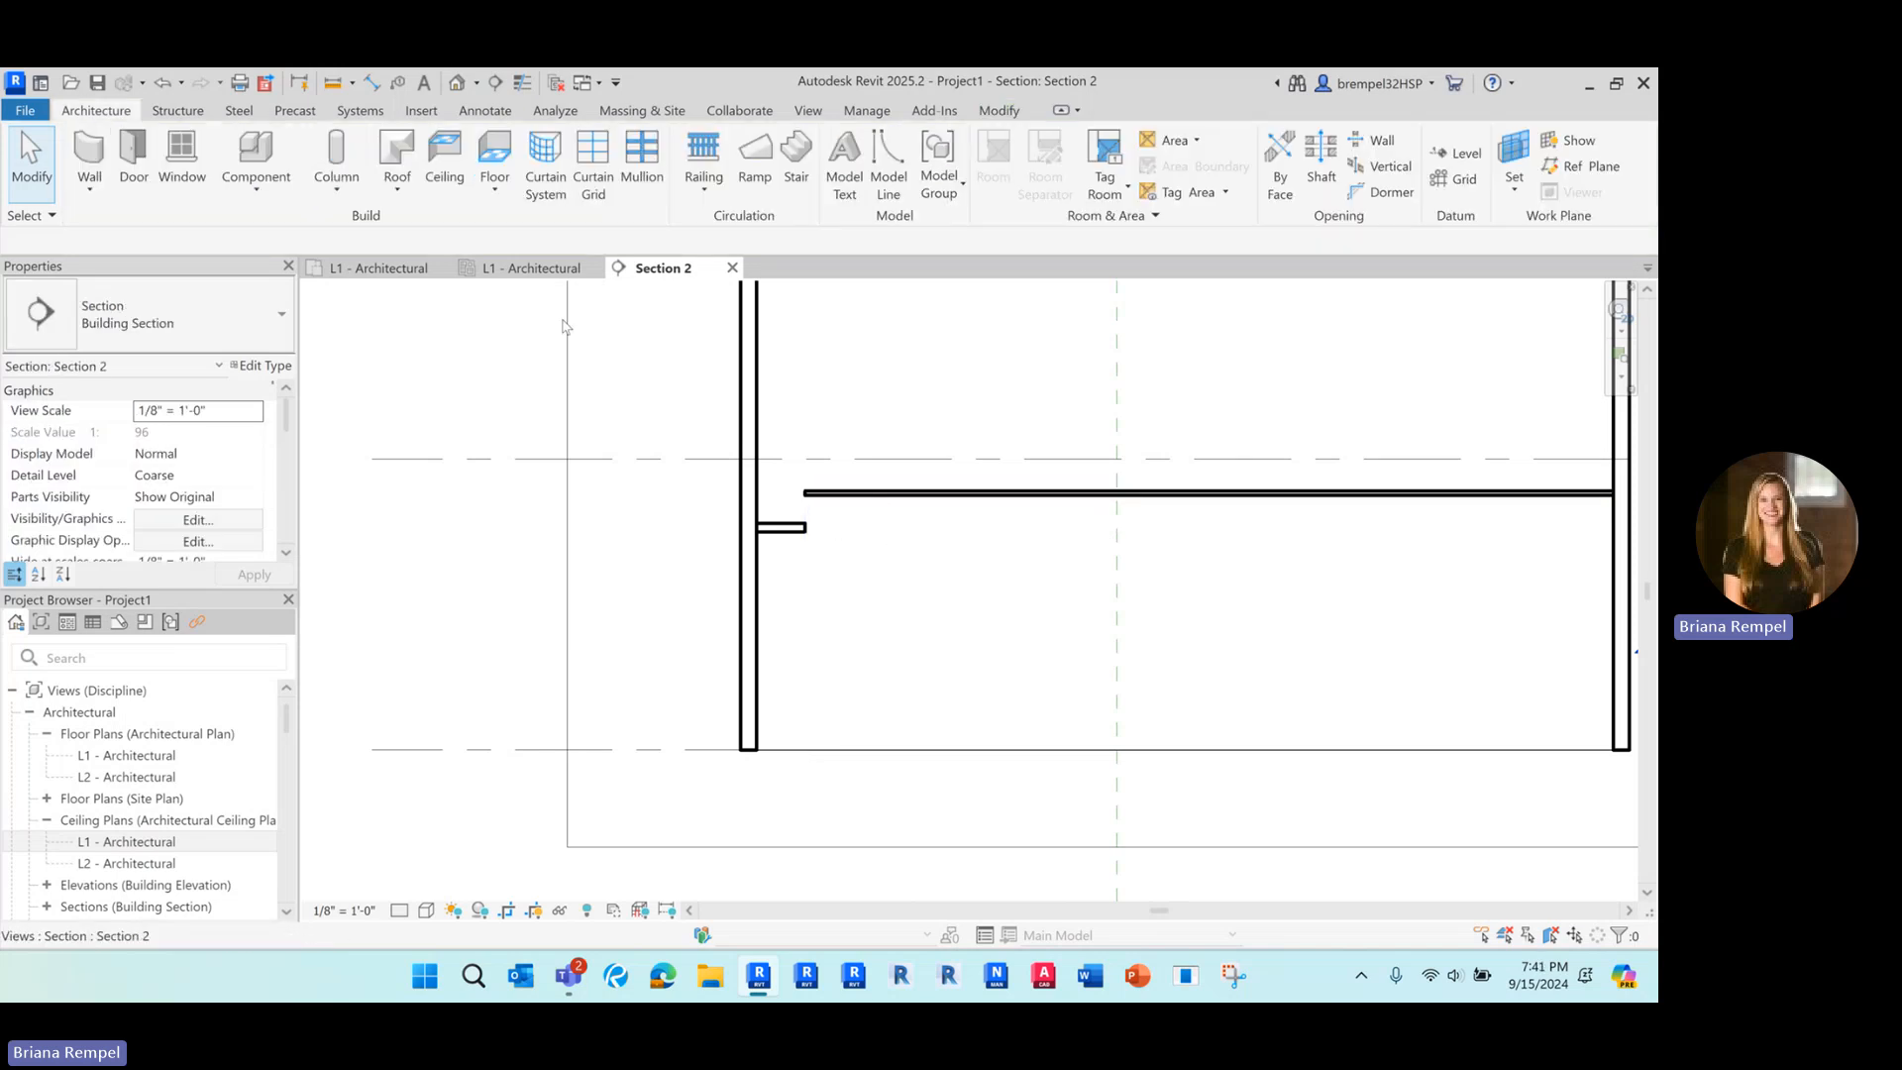
Create a camera view from the L1 floor plan with the camera in the third room's lower-left corner.
{"action": "left_click", "coordinate": [540, 269]}
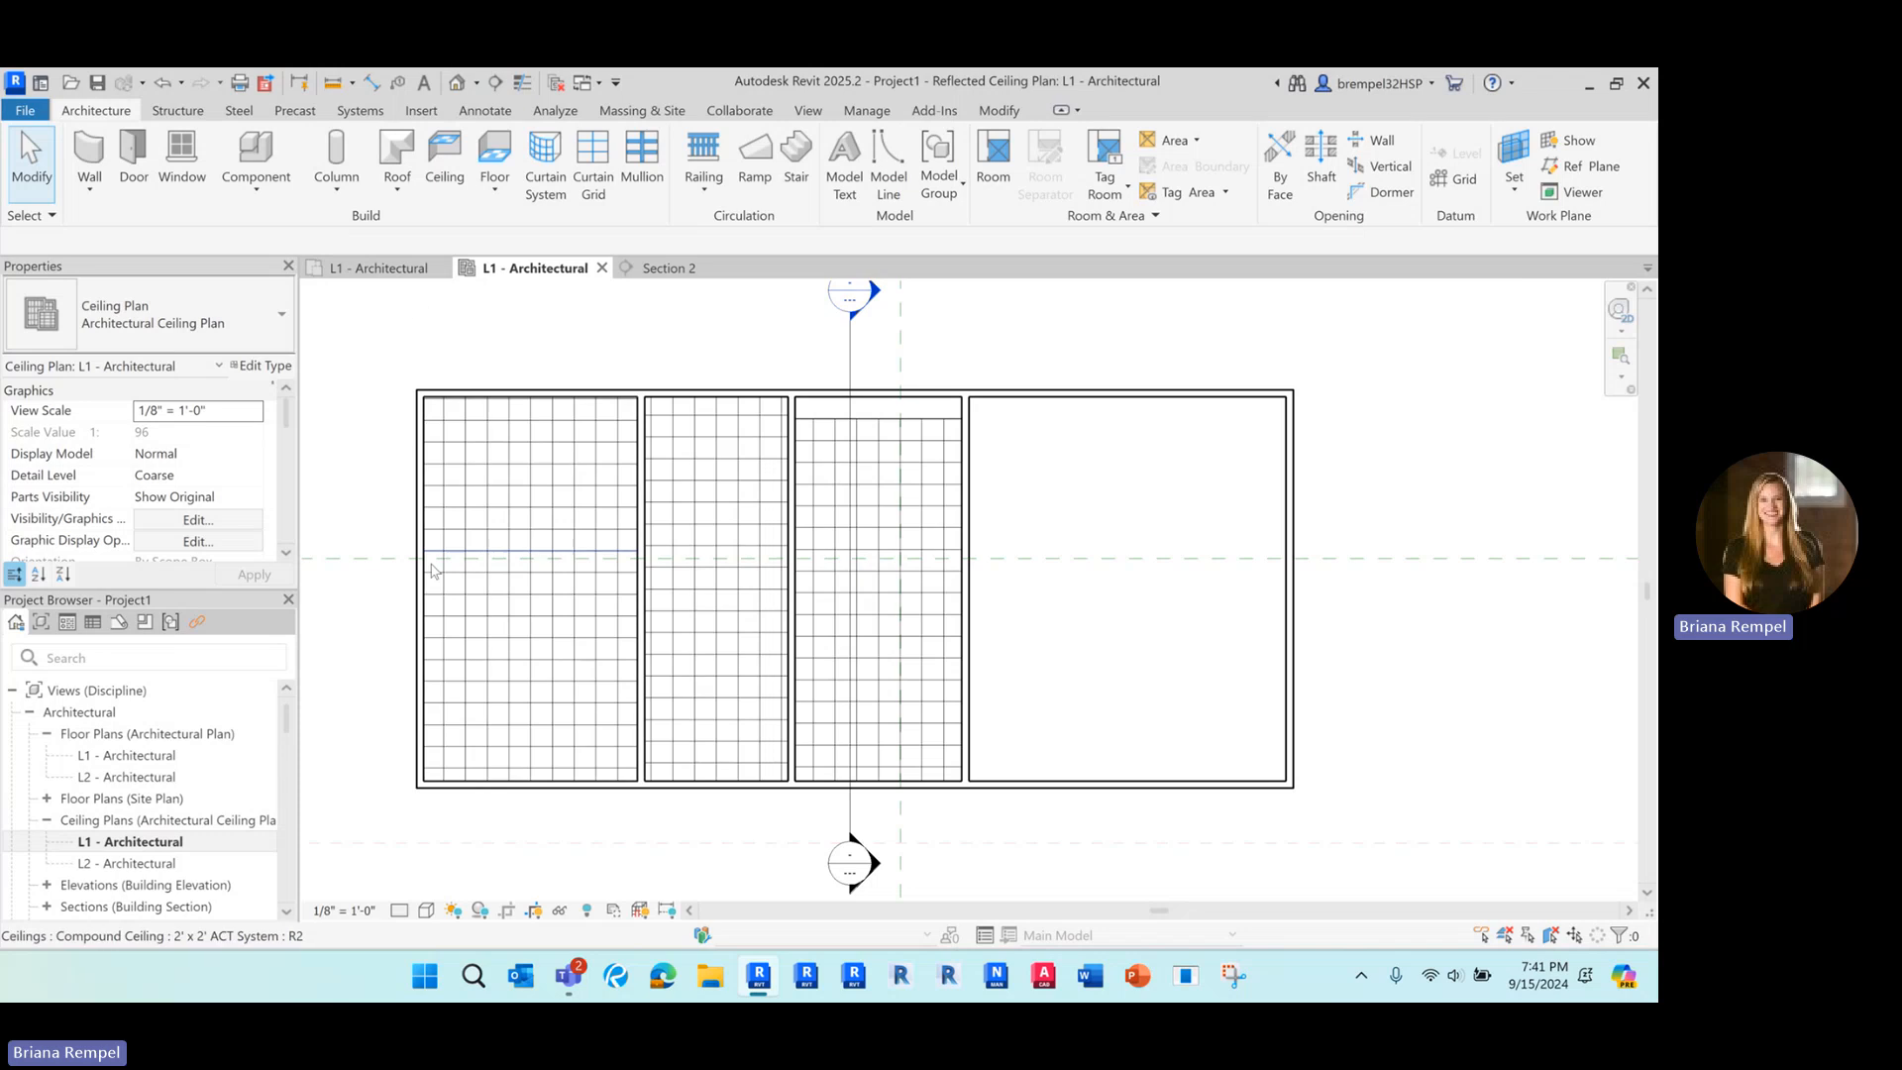
{"action": "left_click", "coordinate": [384, 269]}
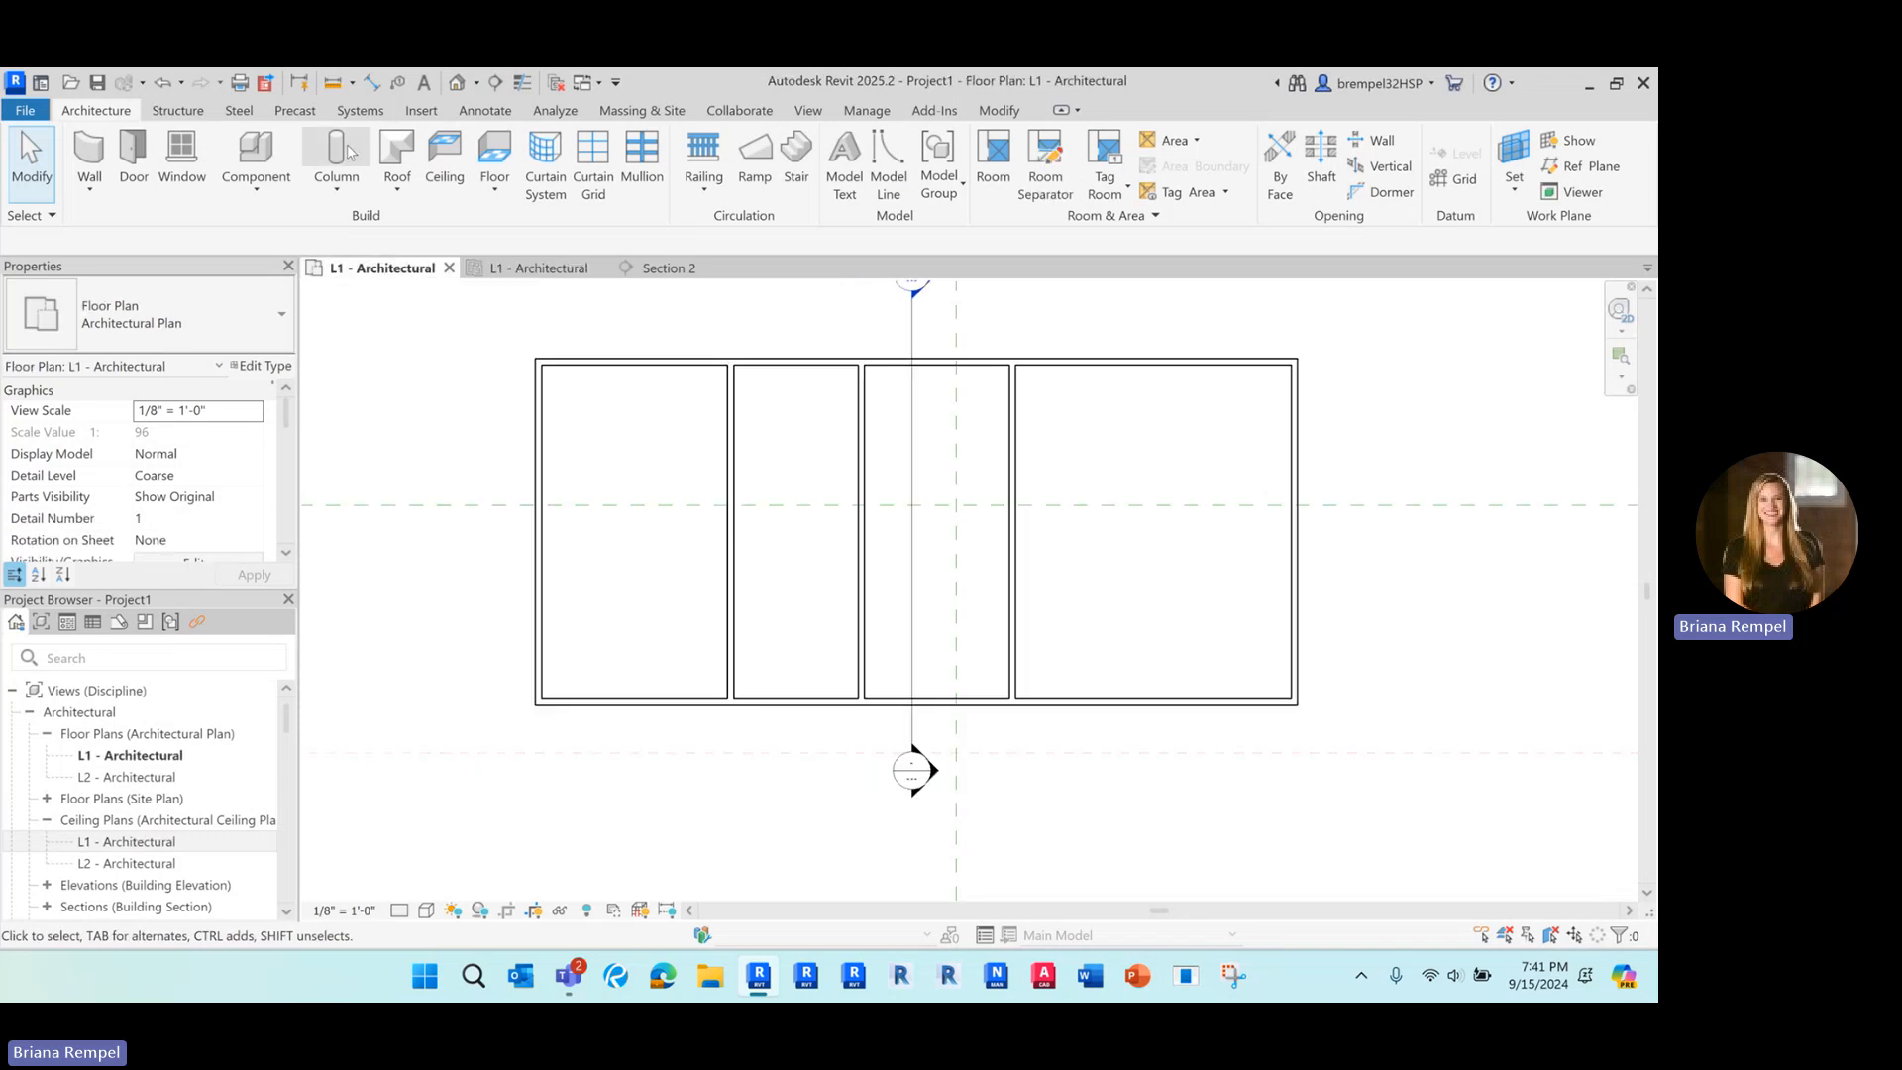
{"action": "left_click", "coordinate": [475, 83]}
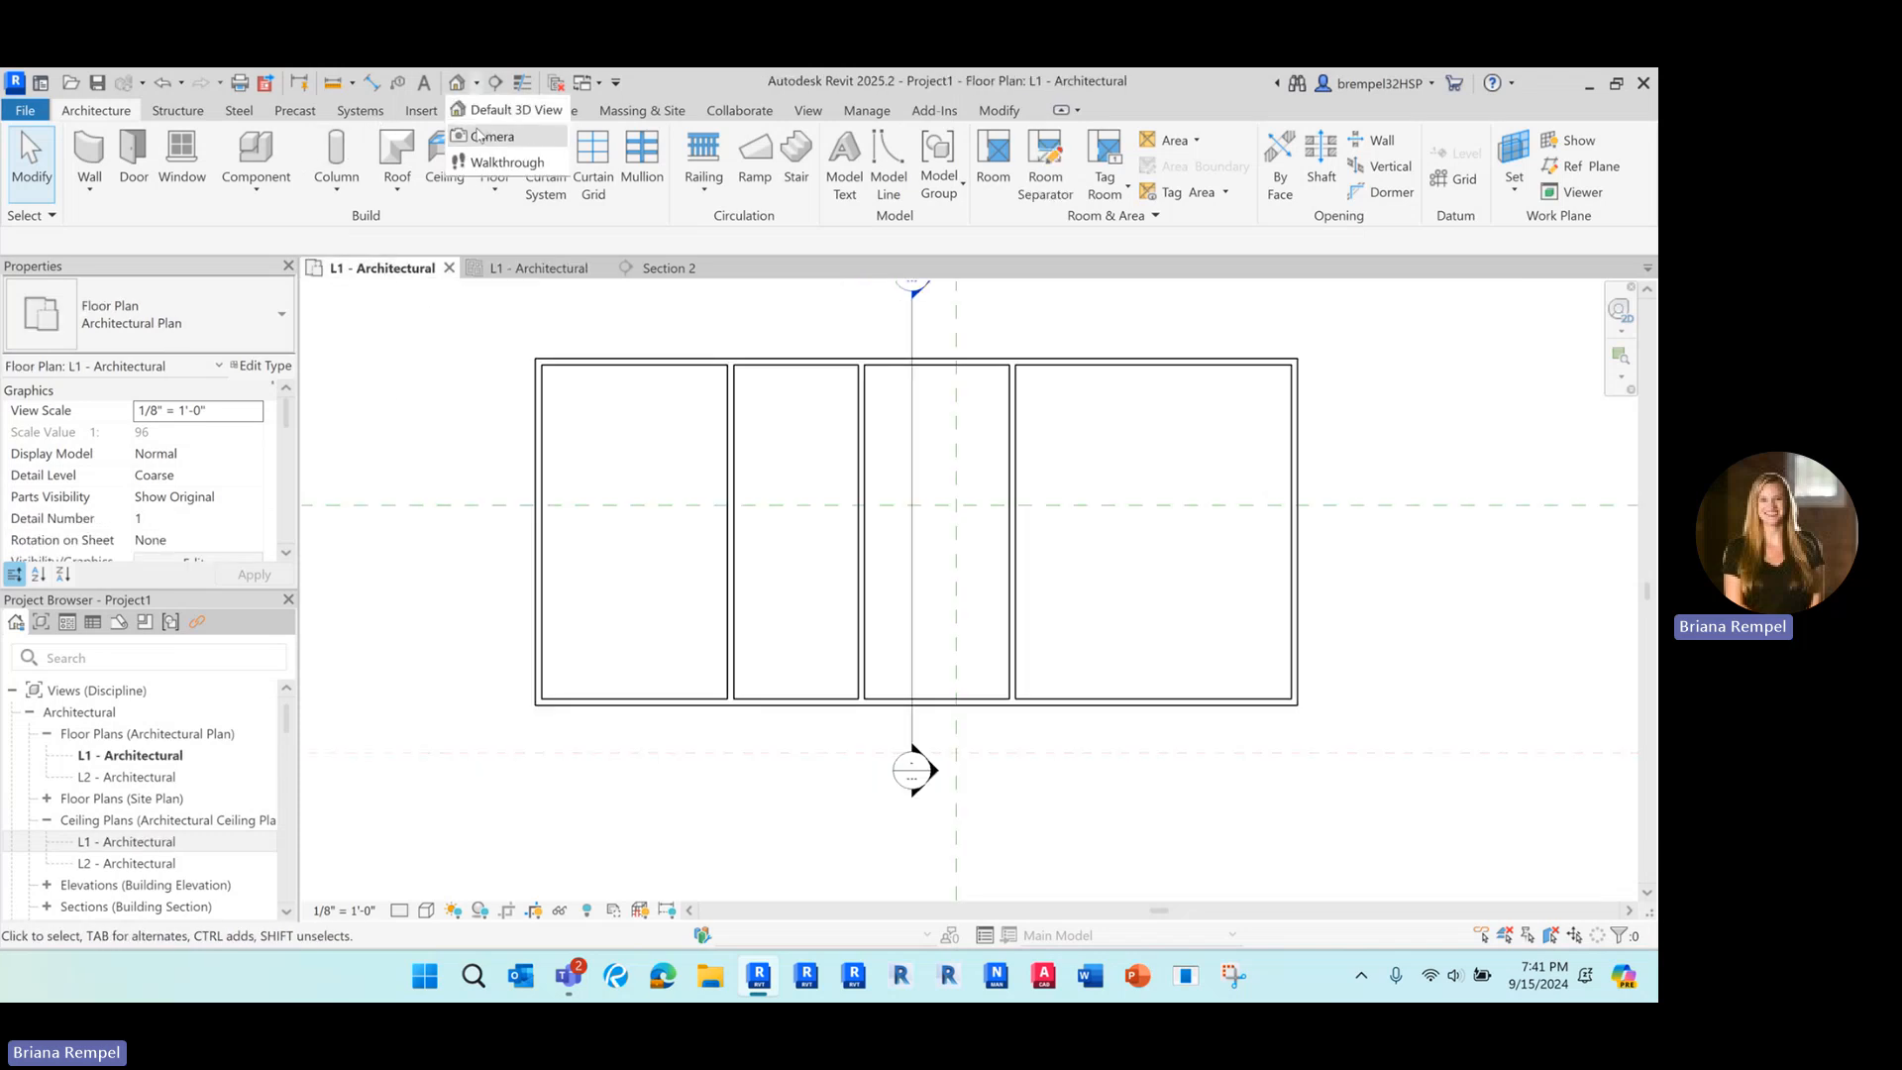
{"action": "left_click", "coordinate": [500, 126]}
{"action": "left_click", "coordinate": [880, 678]}
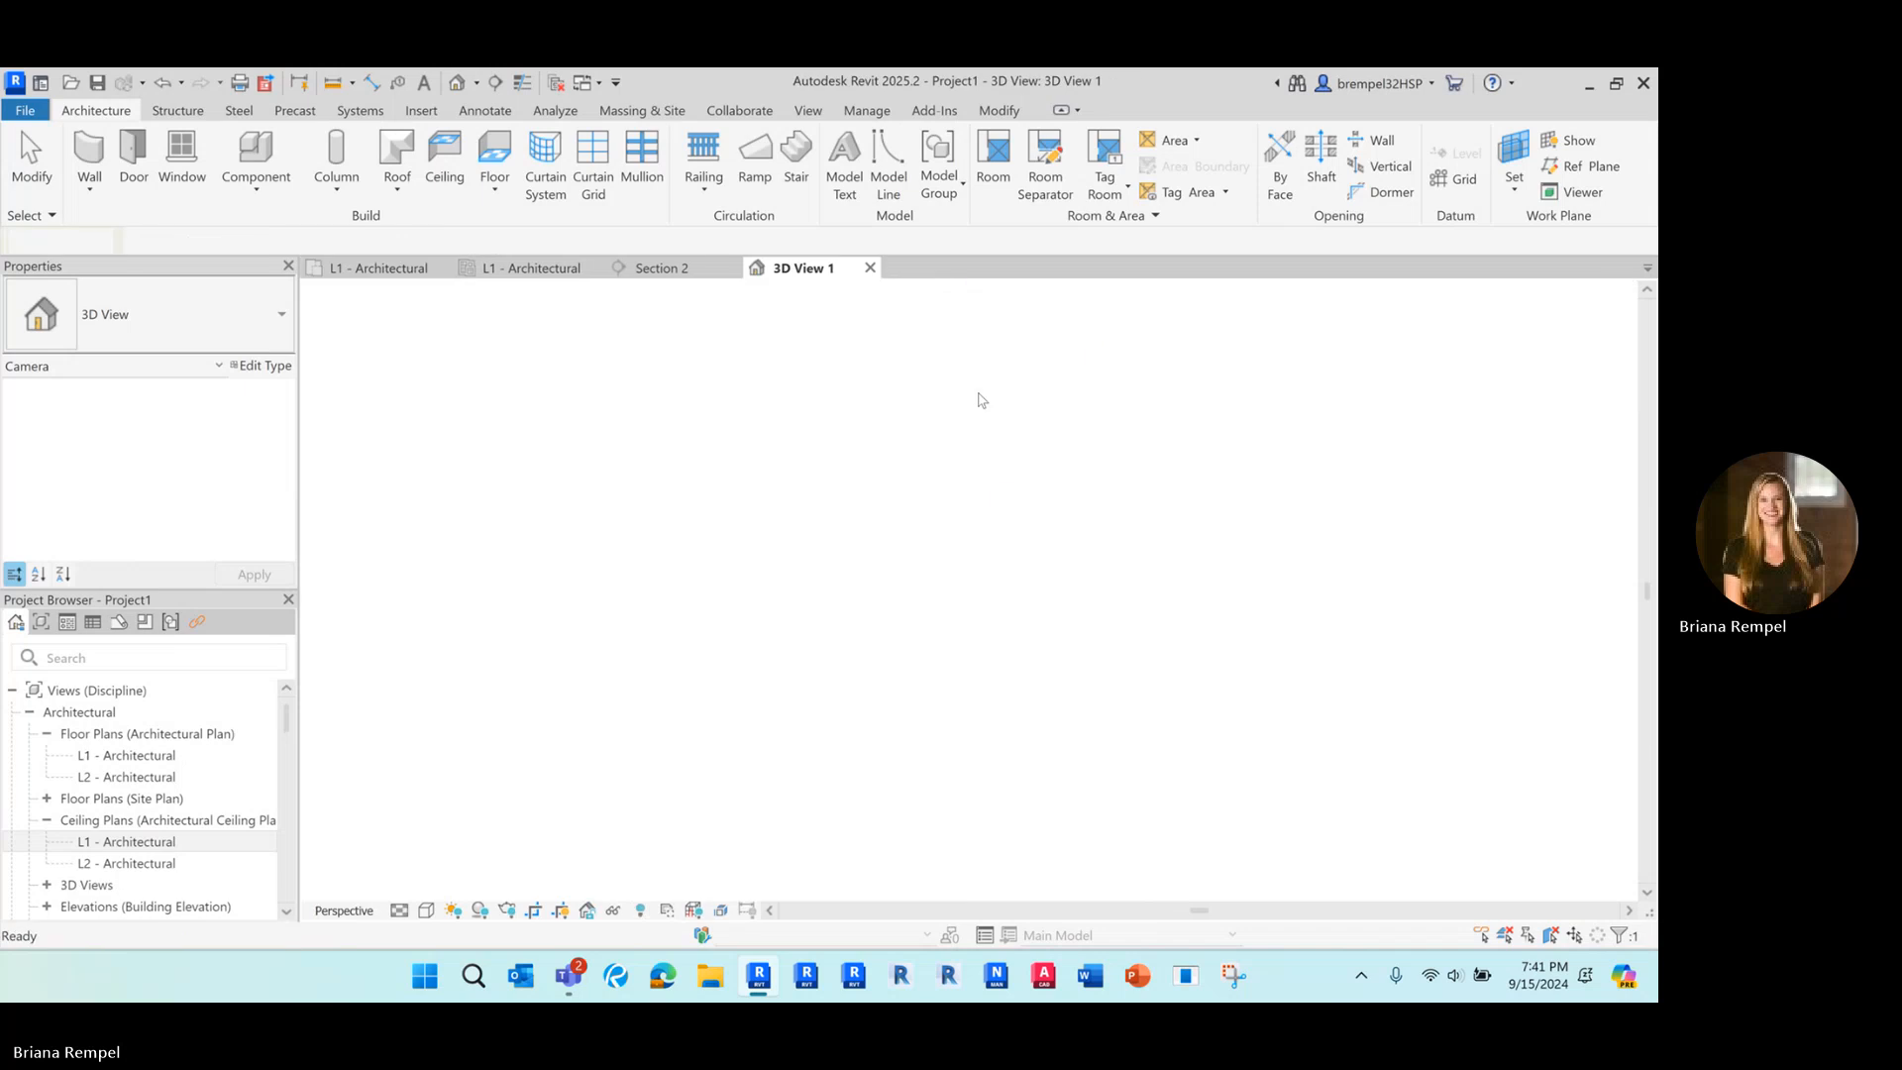
Examine the GWB ceiling and the back wall of the third room in the camera view.
{"action": "scroll", "coordinate": [929, 495], "scroll_direction": "up", "scroll_amount": 2}
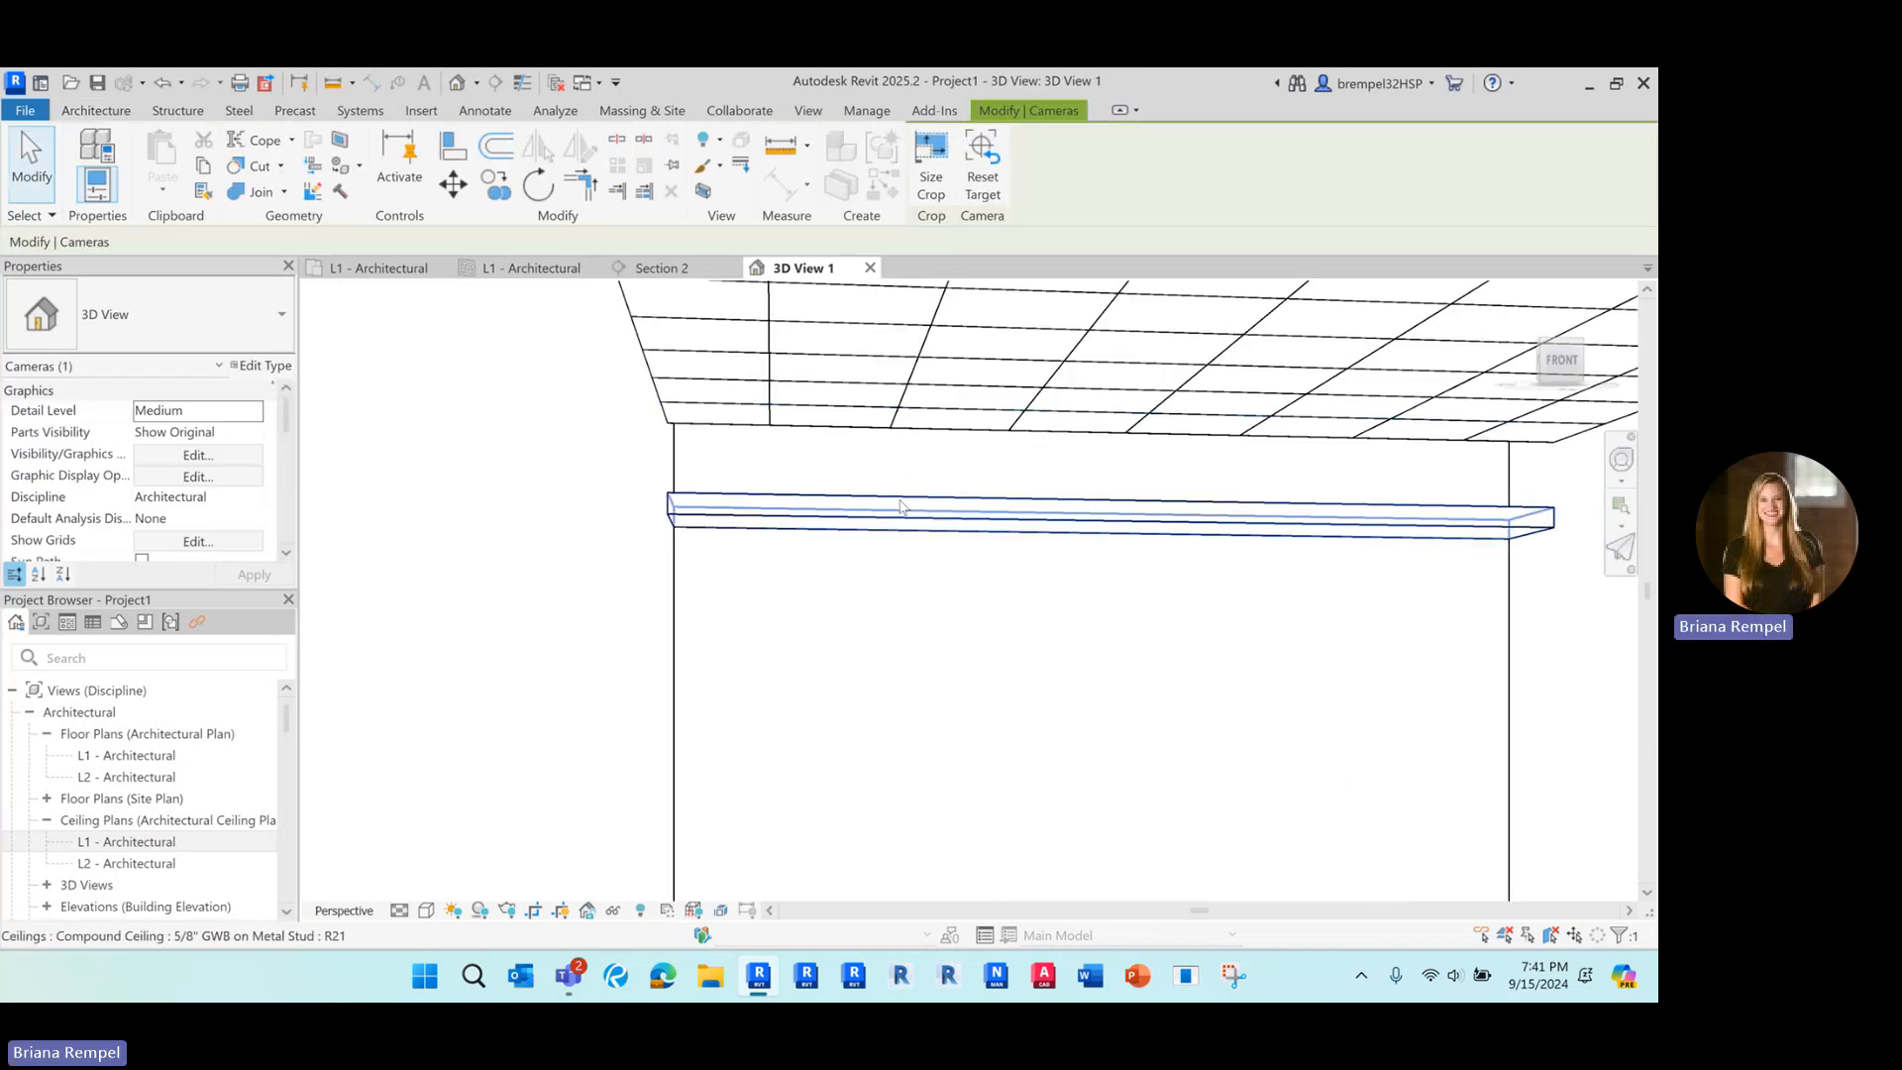
{"action": "left_click", "coordinate": [920, 504]}
{"action": "key", "text": "Escape"}
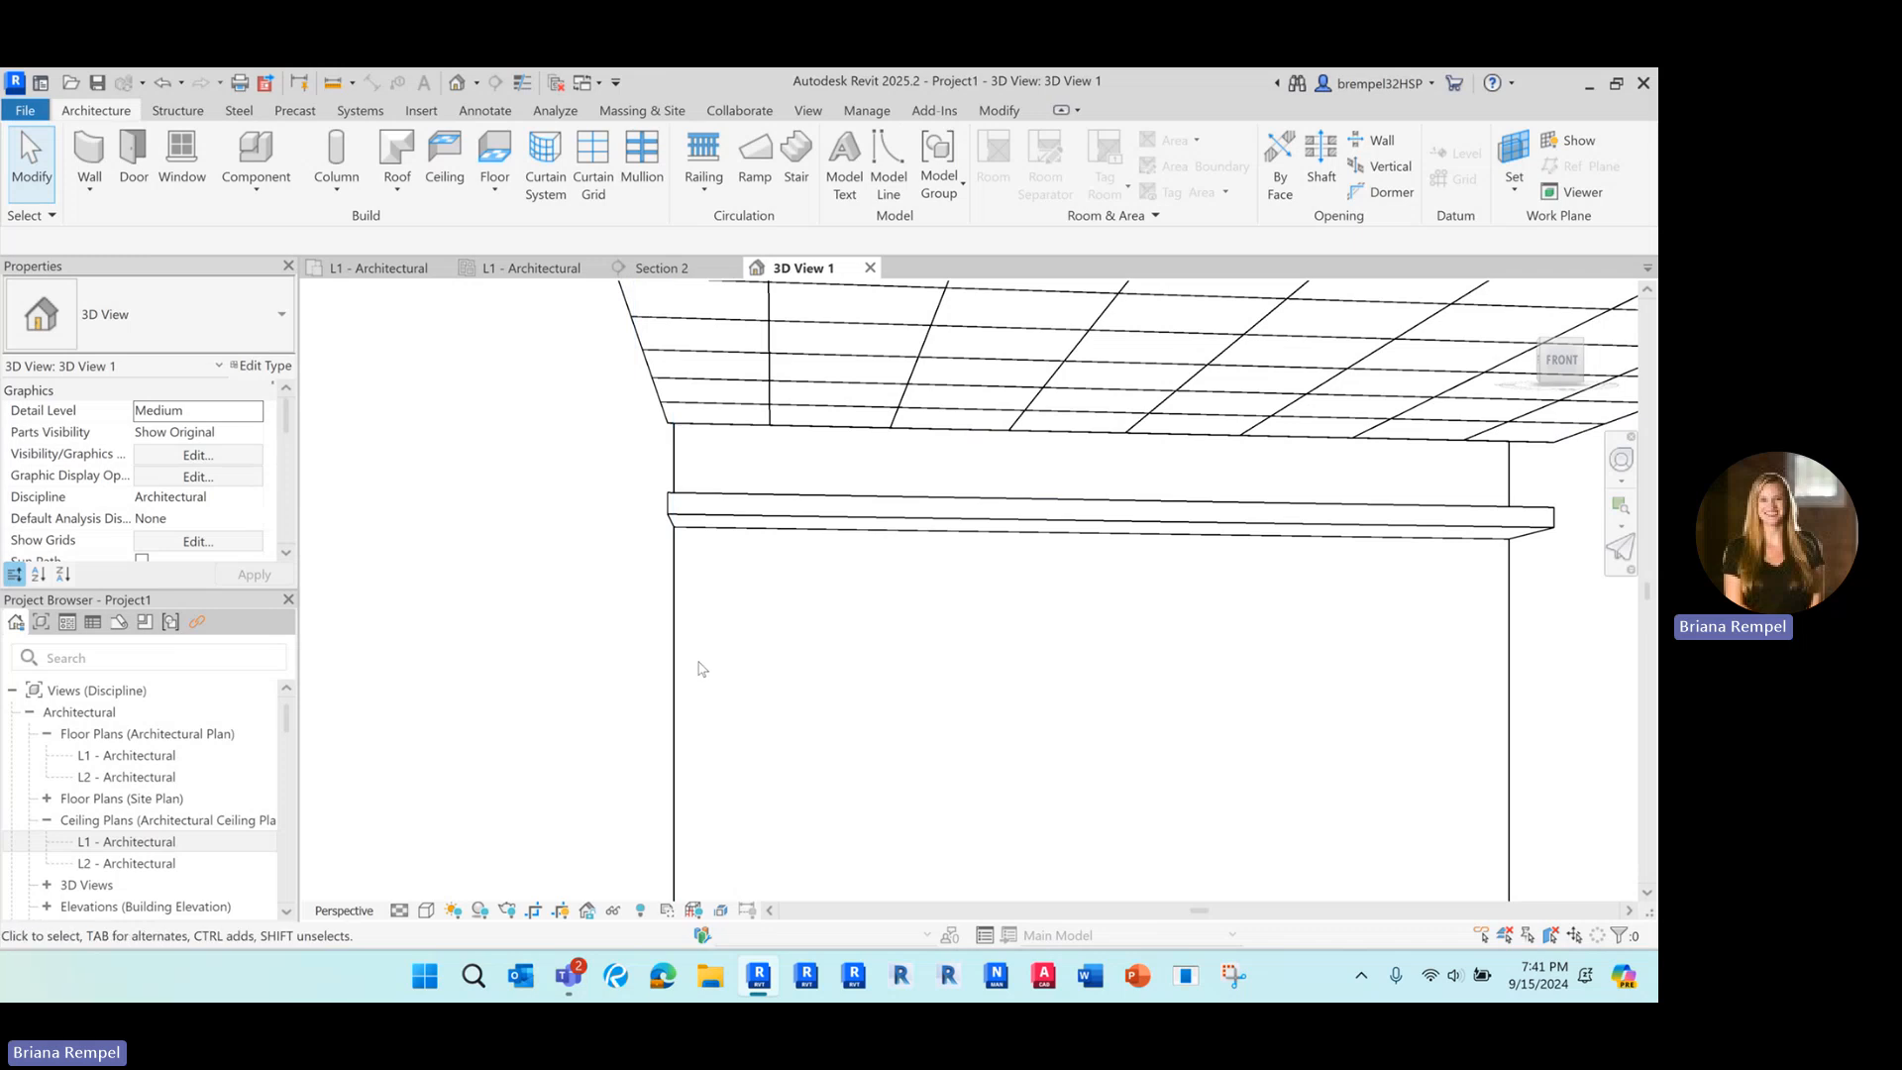
{"action": "scroll", "coordinate": [701, 666], "scroll_direction": "down", "scroll_amount": 5}
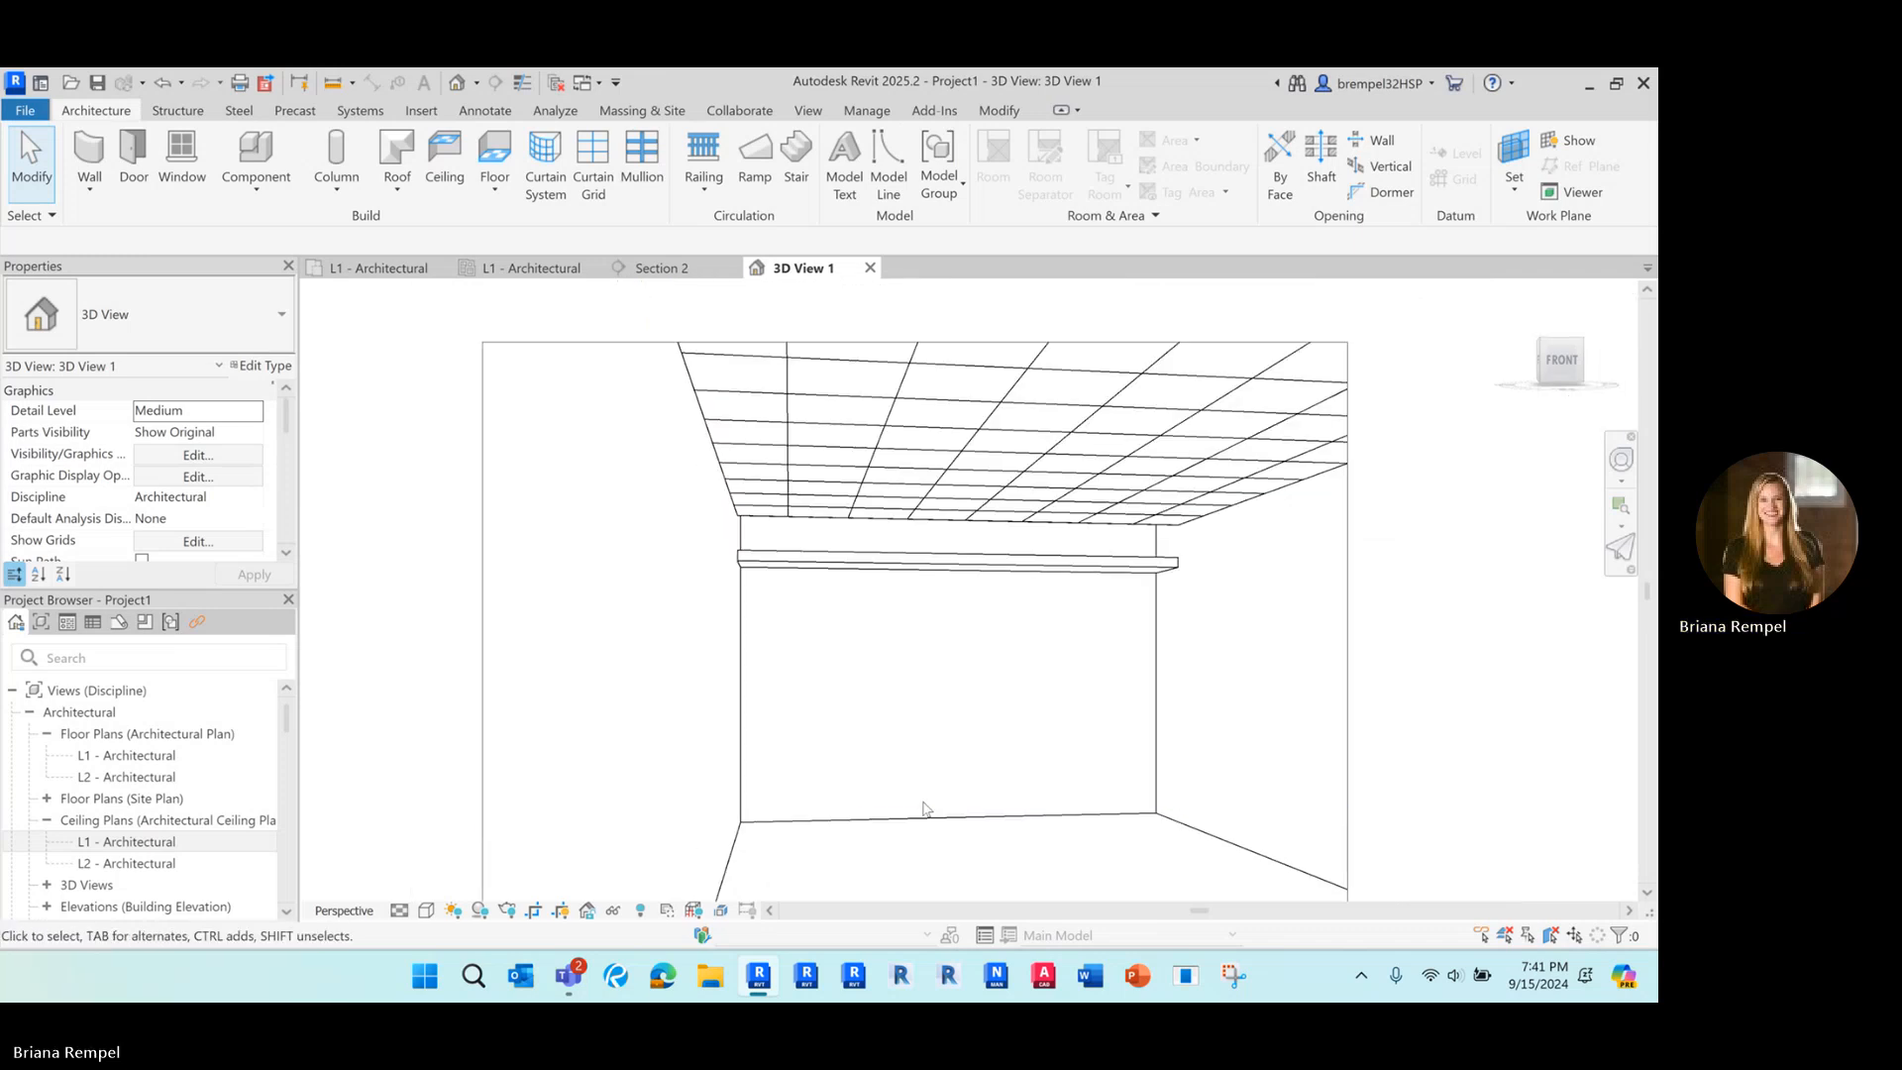
{"action": "left_click", "coordinate": [924, 807]}
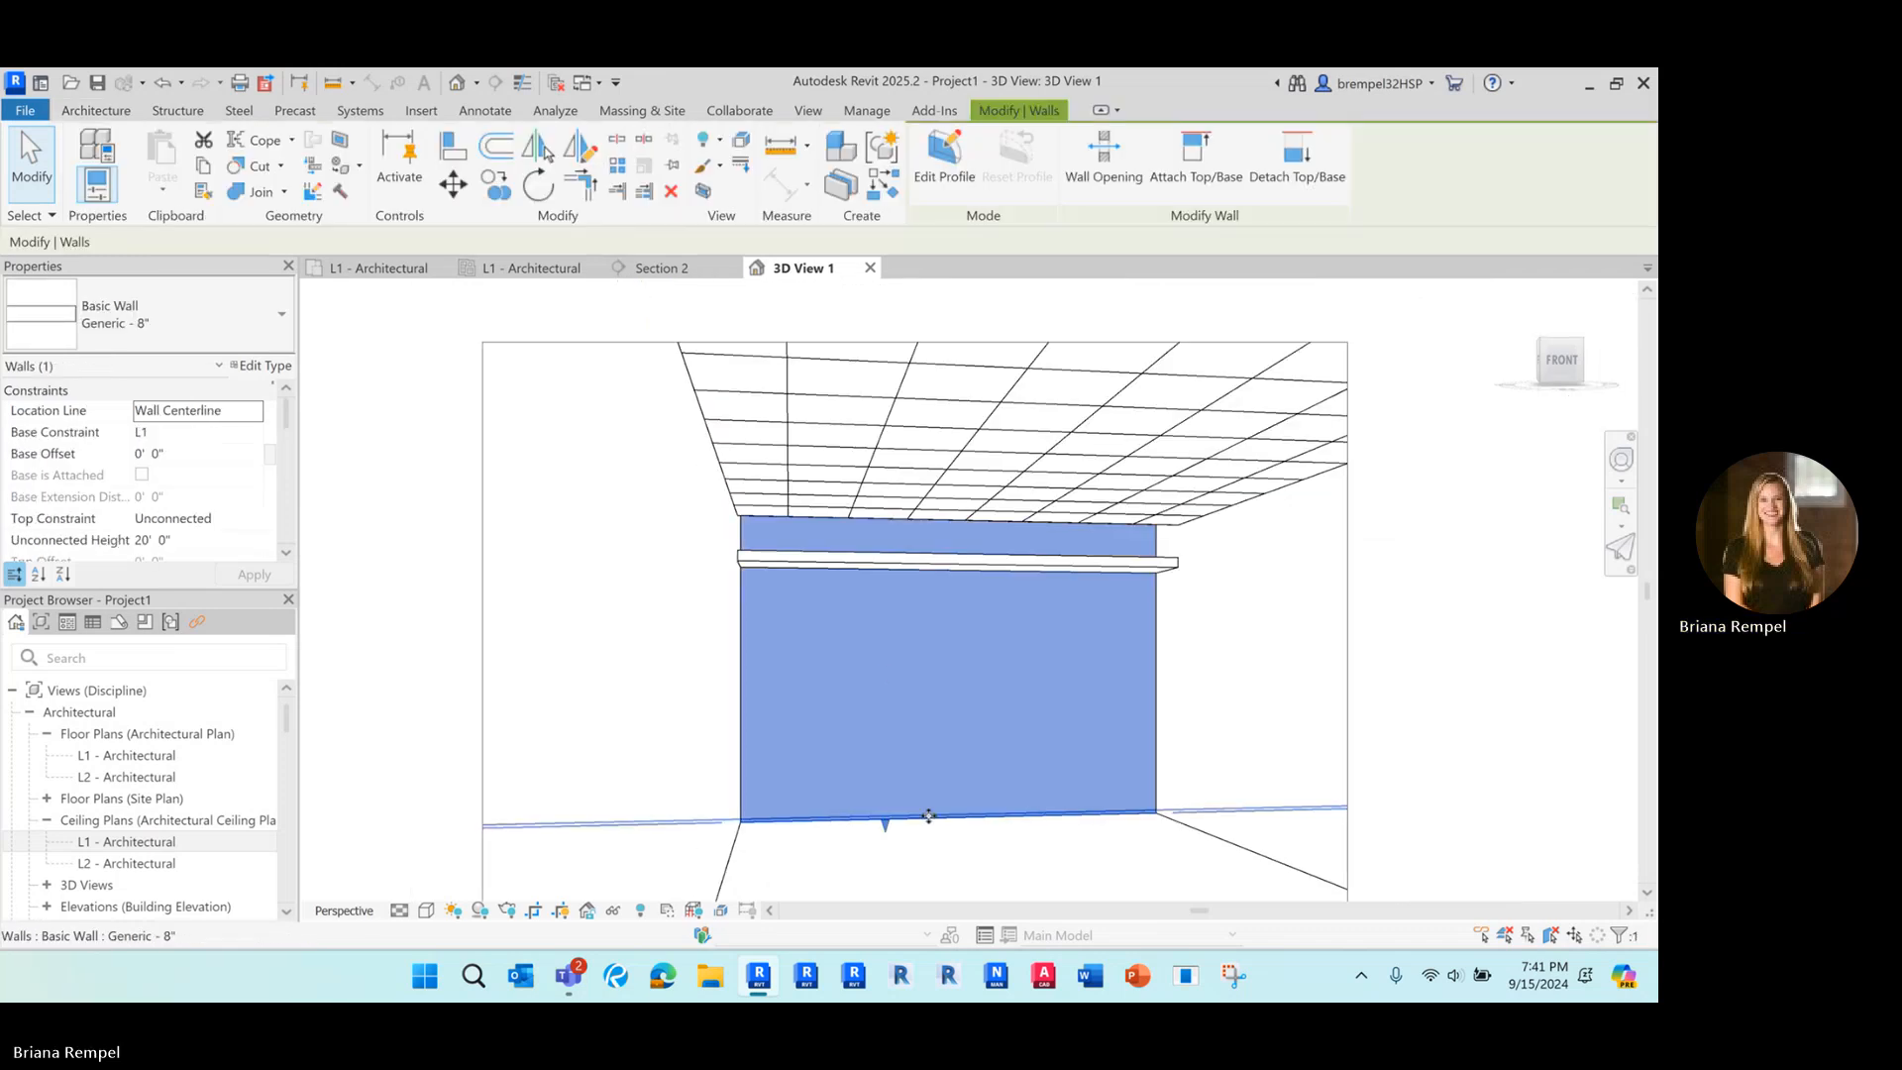
{"action": "key", "text": "Escape"}
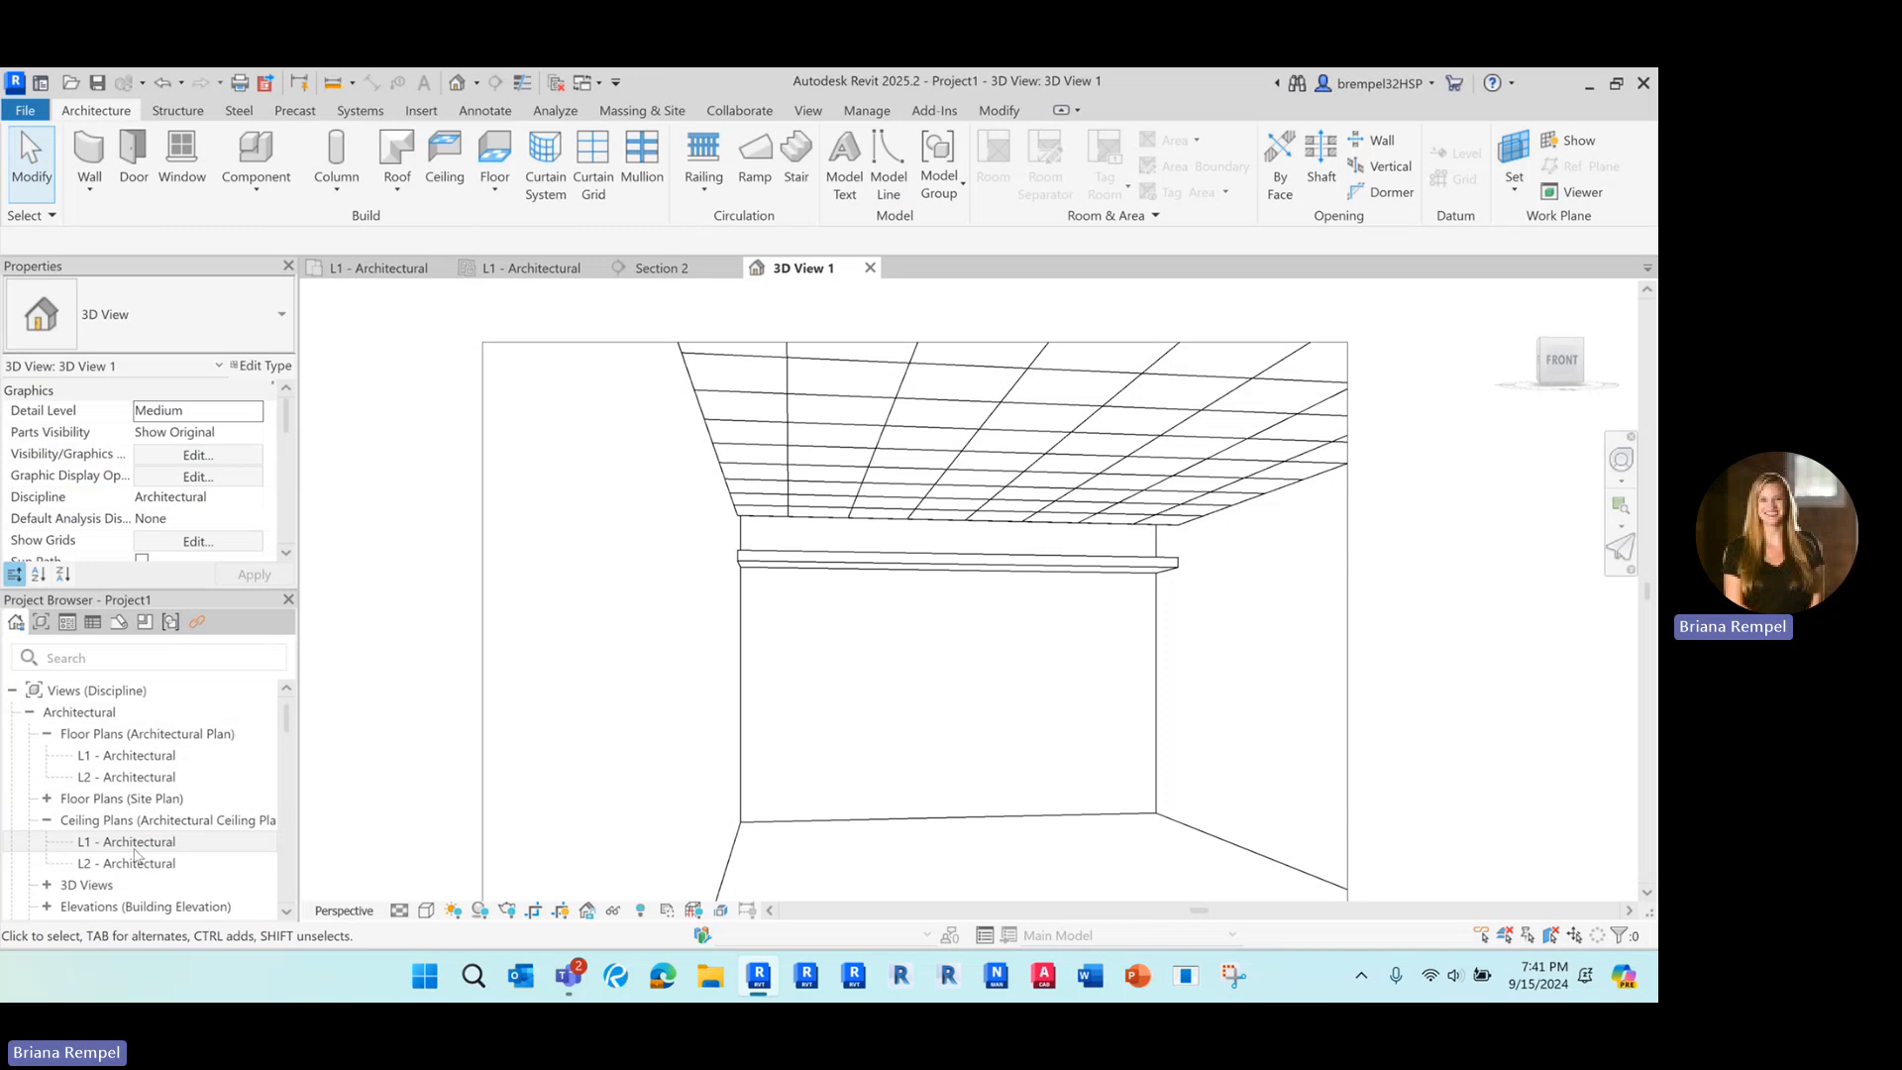
Open the L1 ceiling plan at the third room's GWB ceiling and start a Generic - 8" wall.
{"action": "double_click", "coordinate": [157, 842]}
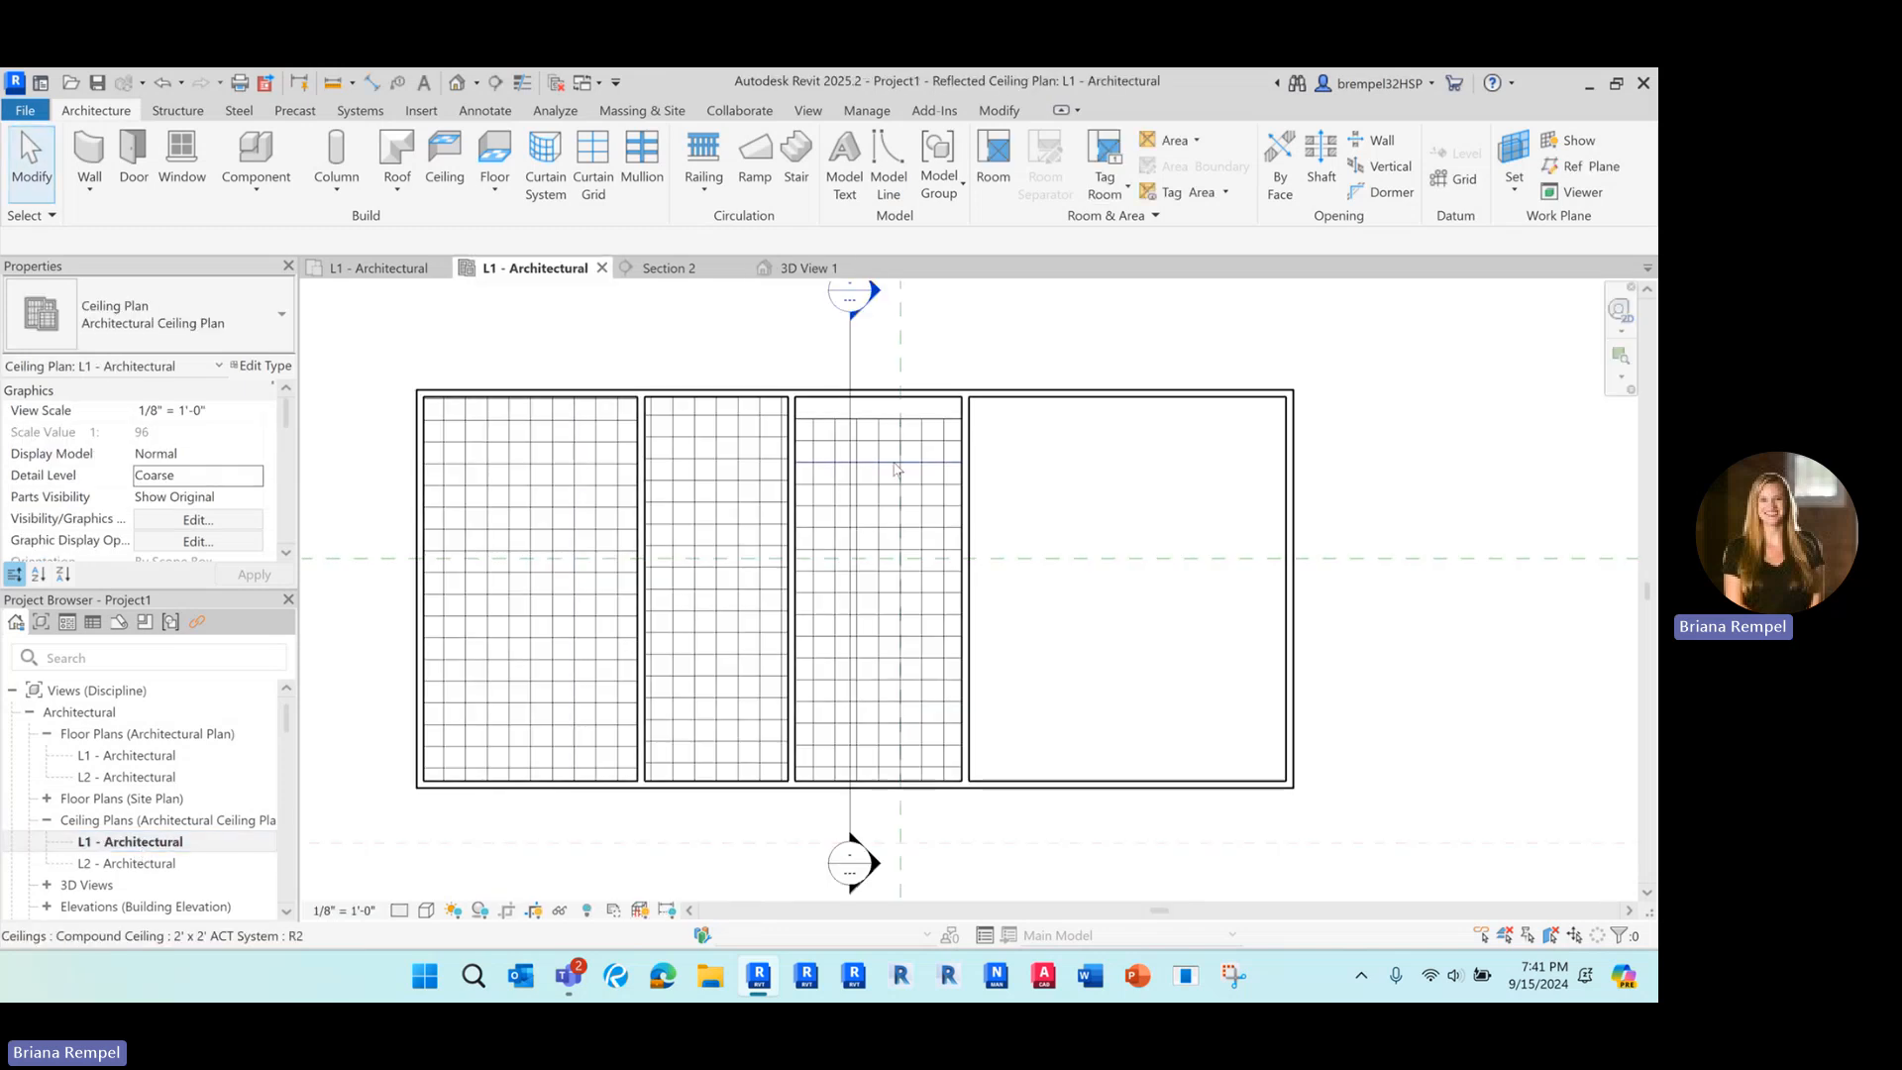
{"action": "scroll", "coordinate": [942, 297], "scroll_direction": "up", "scroll_amount": 2}
{"action": "scroll", "coordinate": [946, 374], "scroll_direction": "up", "scroll_amount": 3}
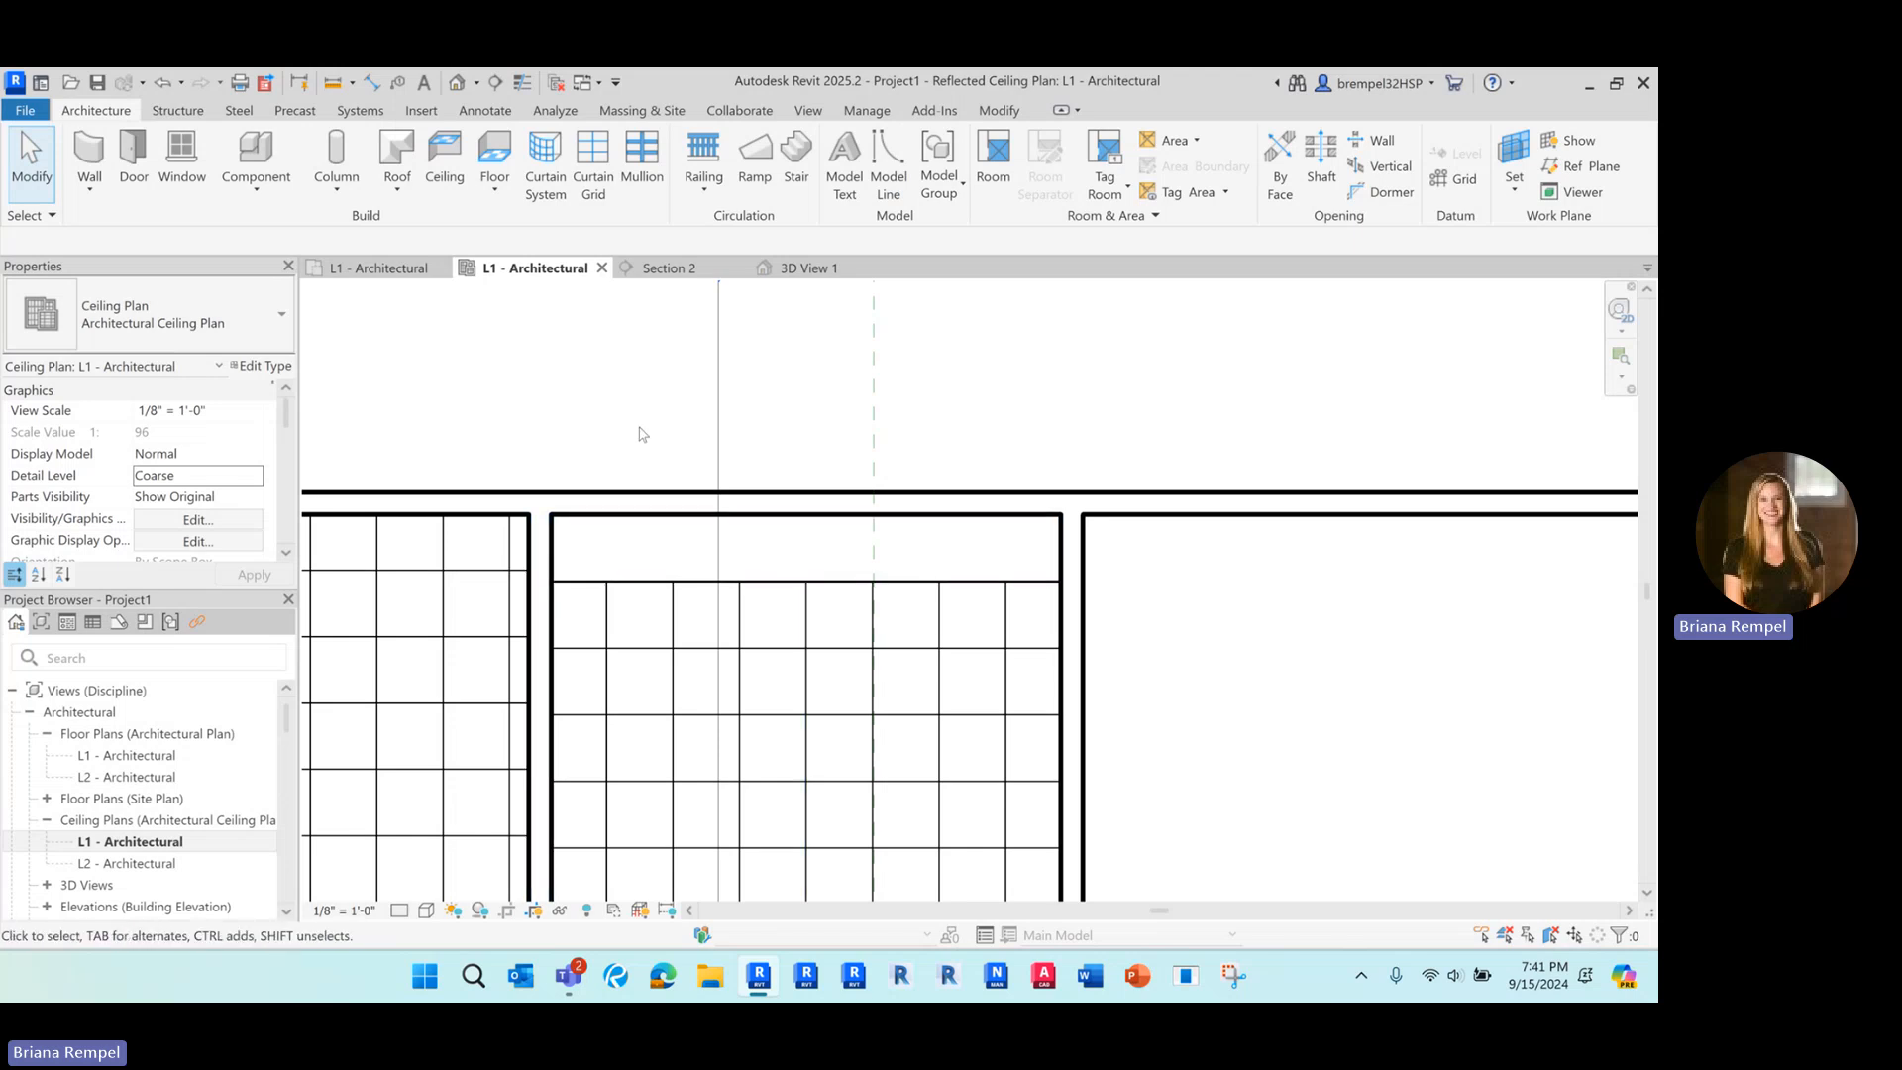
{"action": "key", "text": "w"}
{"action": "key", "text": "a"}
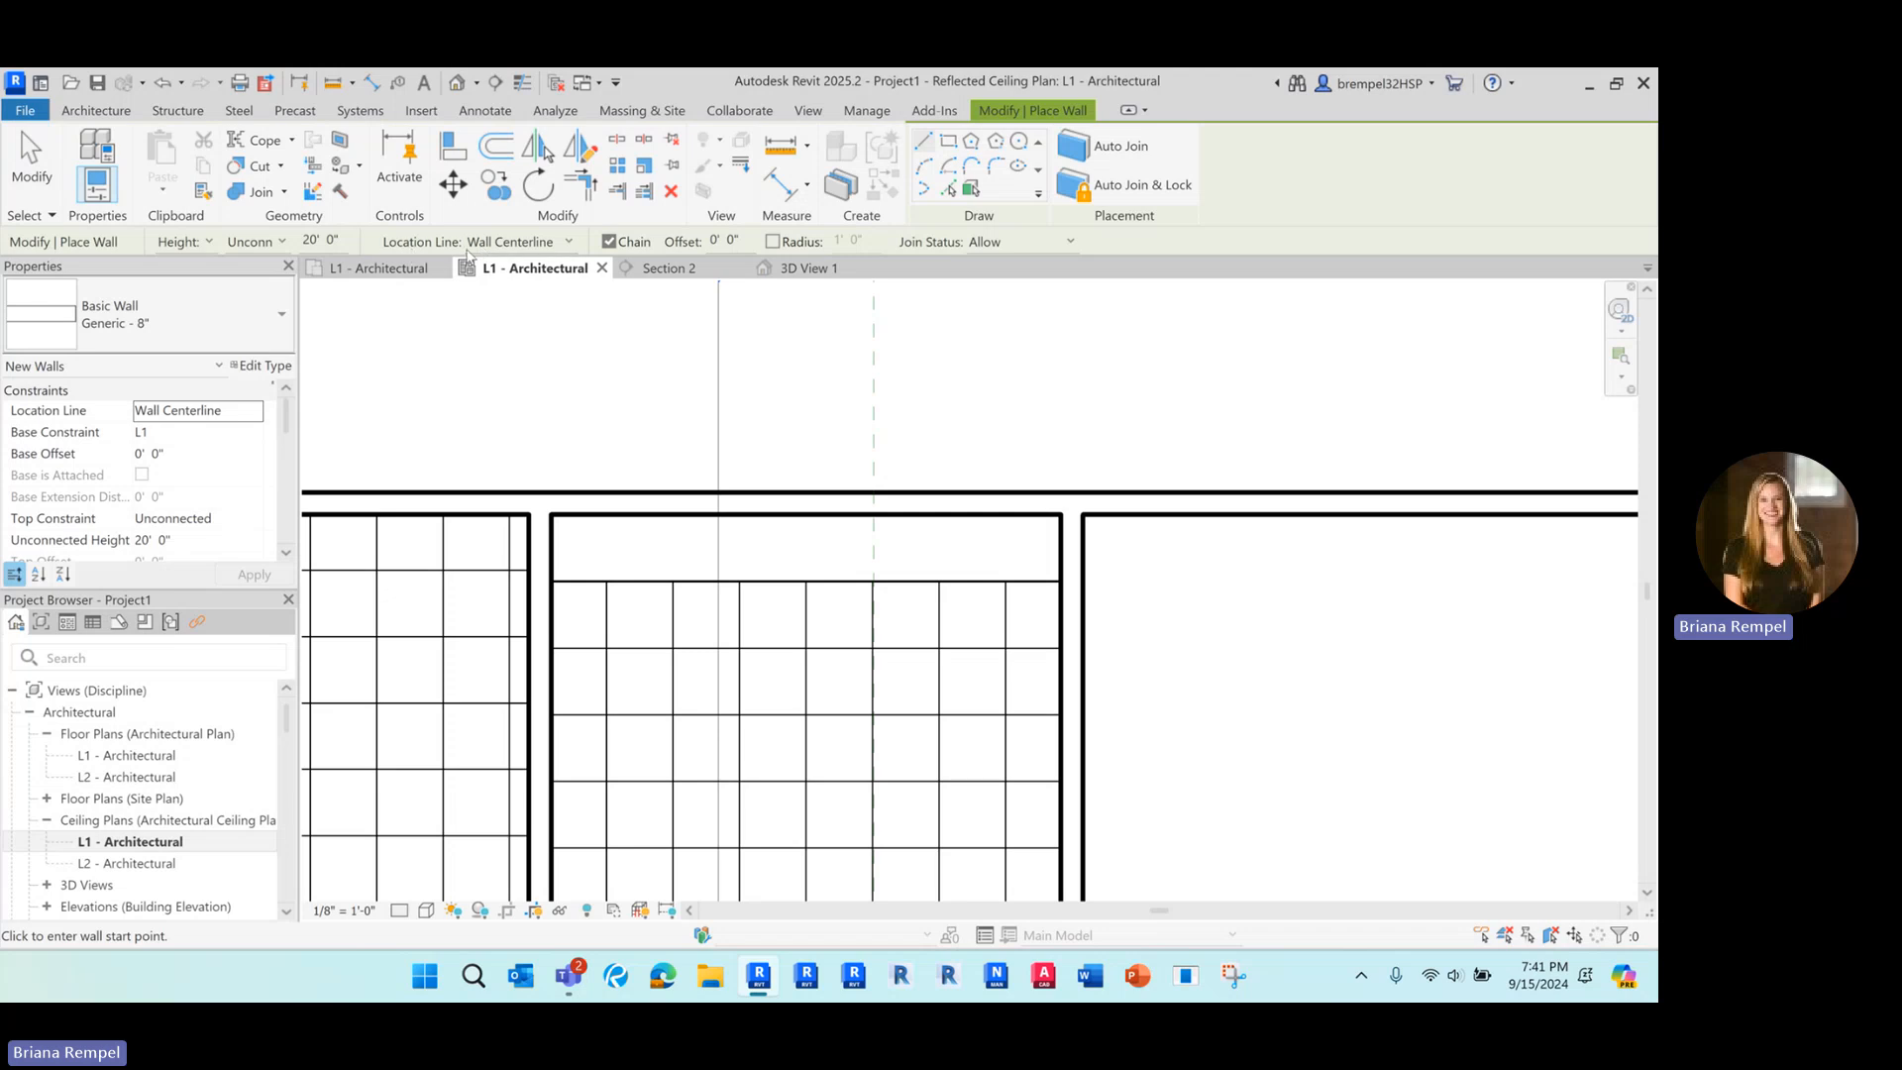
{"action": "left_click", "coordinate": [569, 407]}
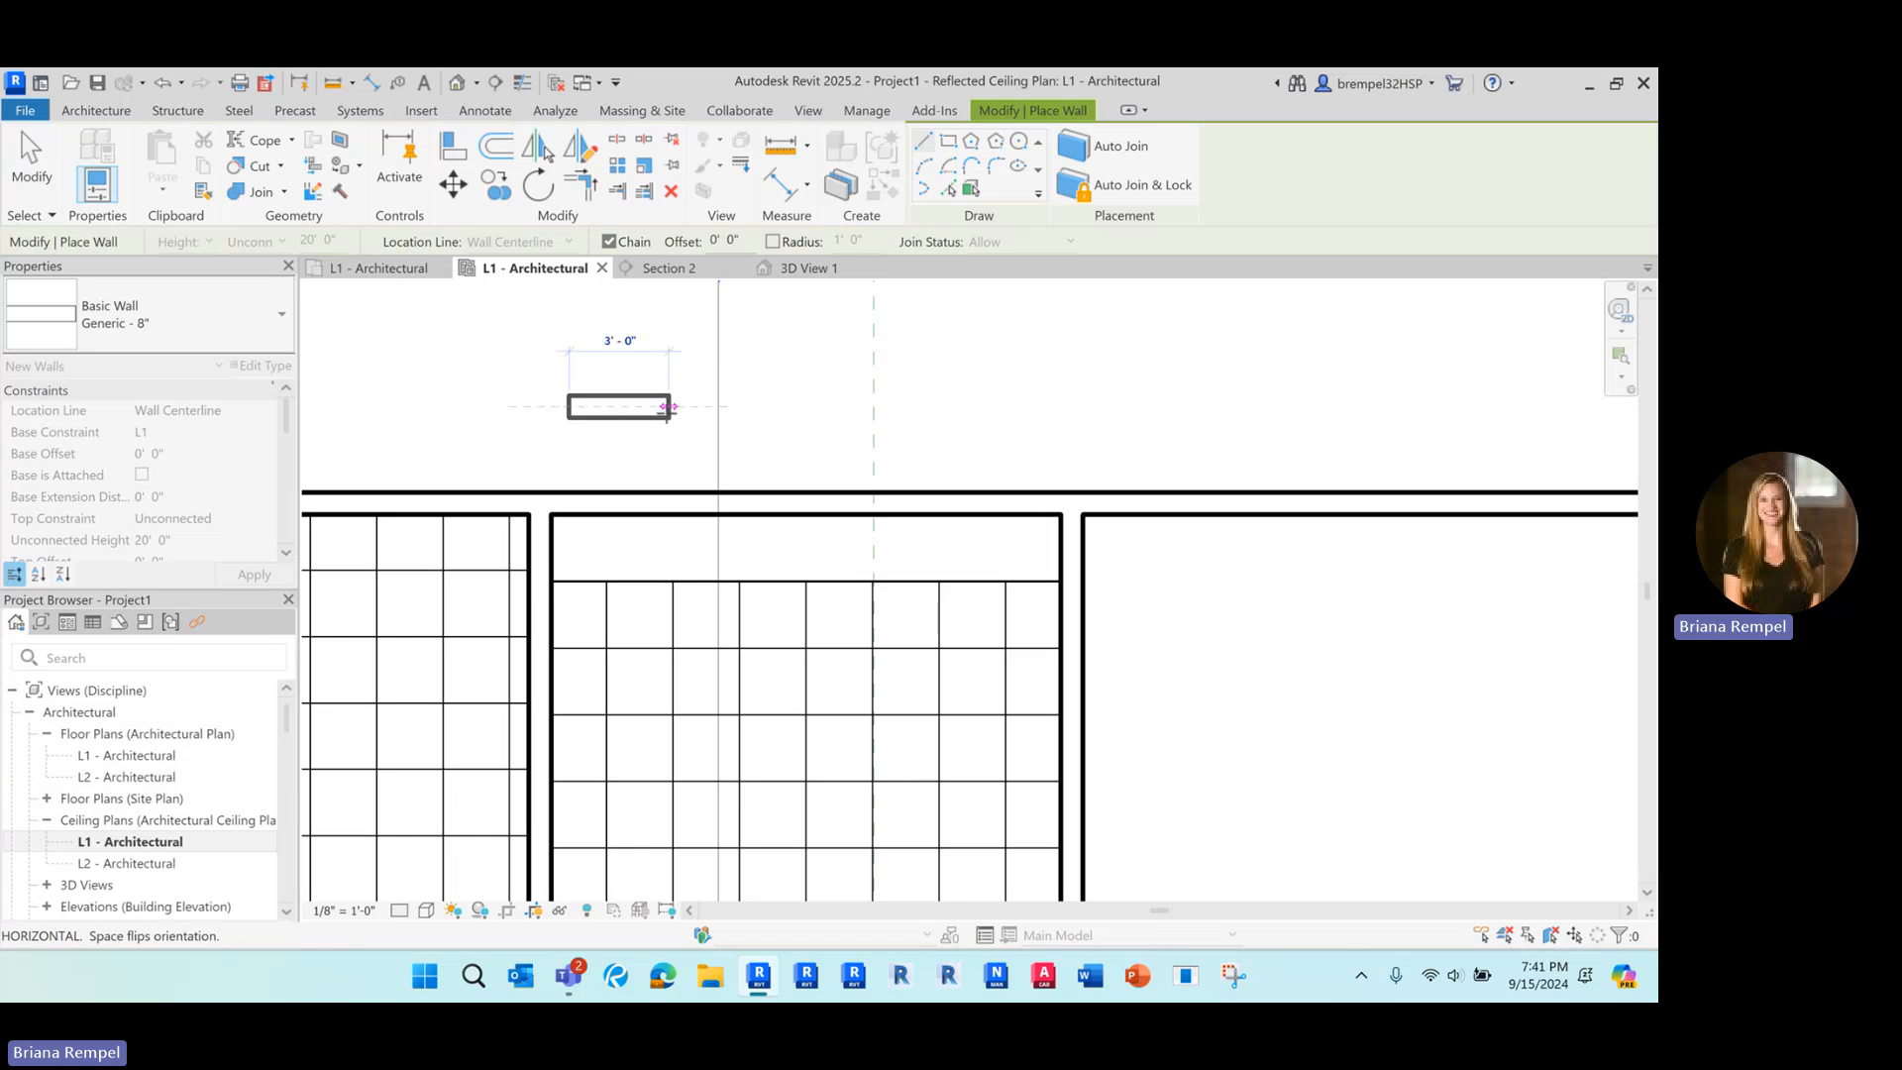
{"action": "key", "text": "Escape"}
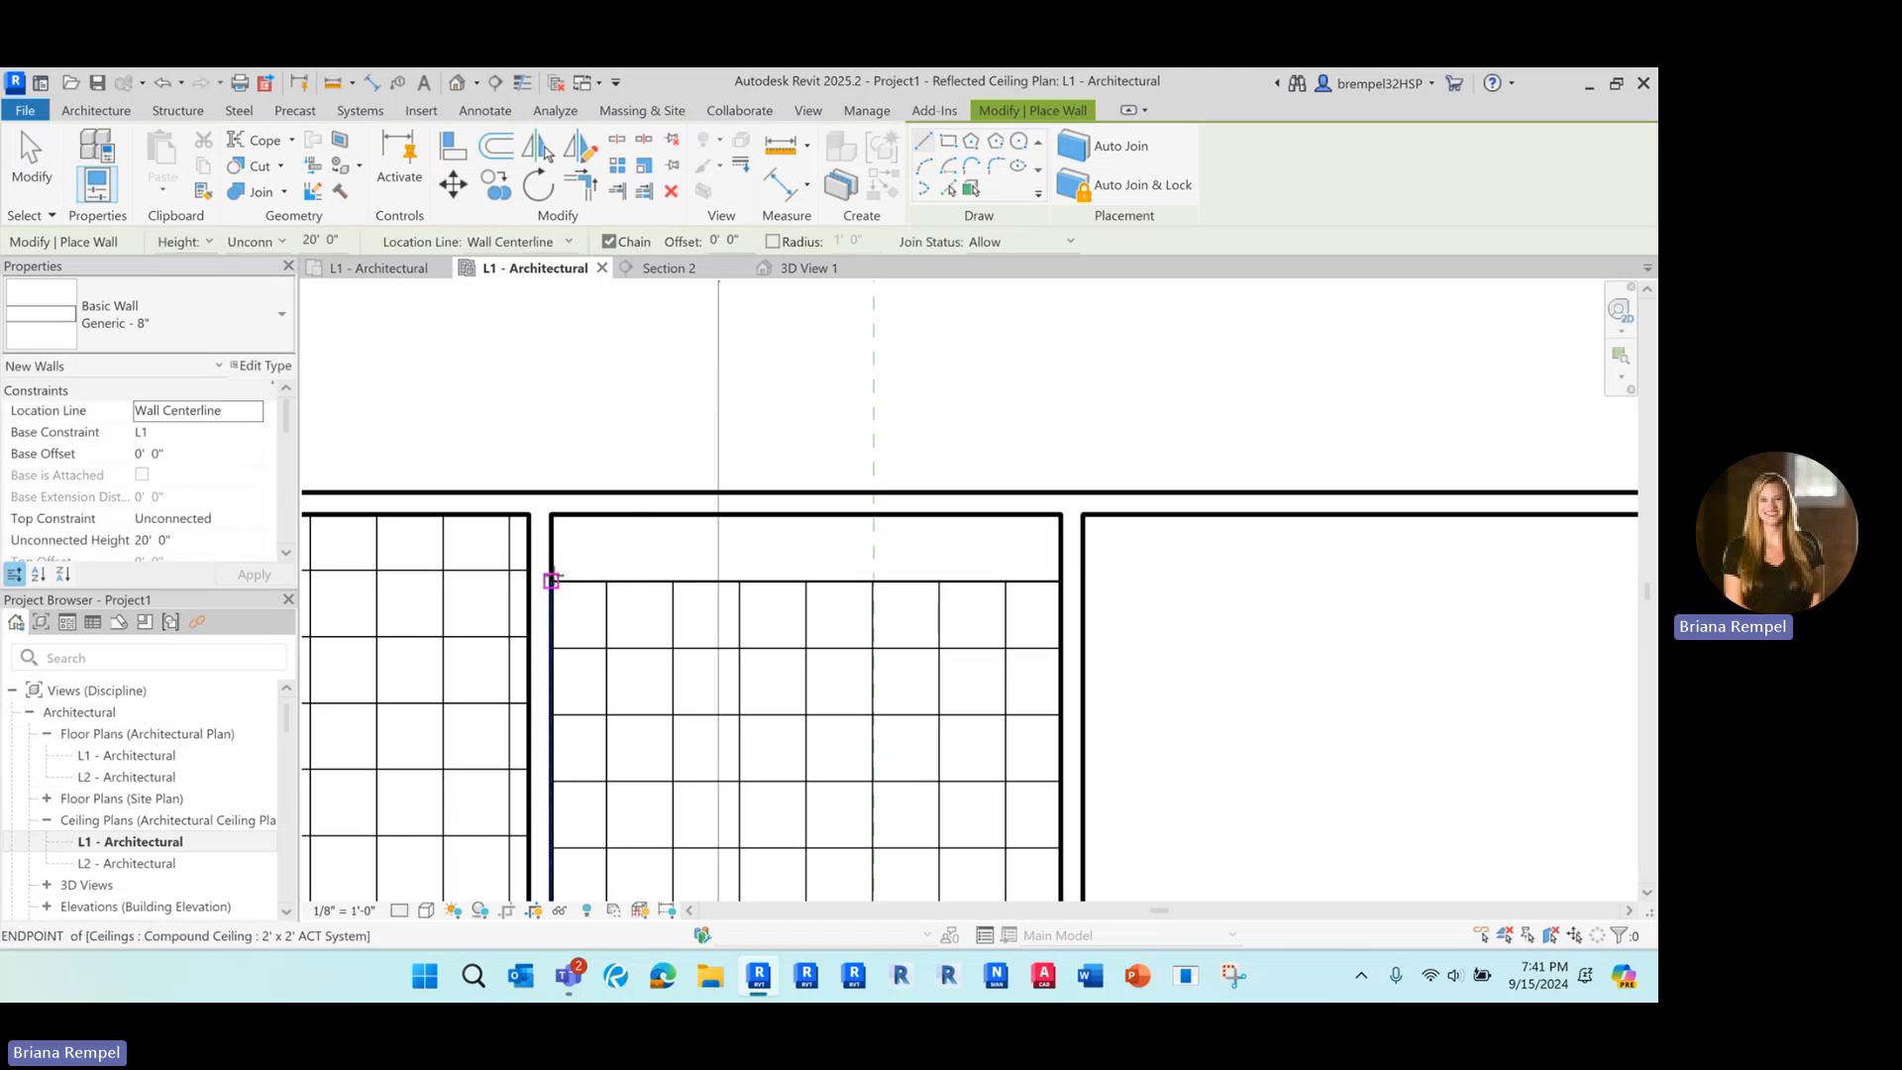
{"action": "left_click", "coordinate": [551, 581]}
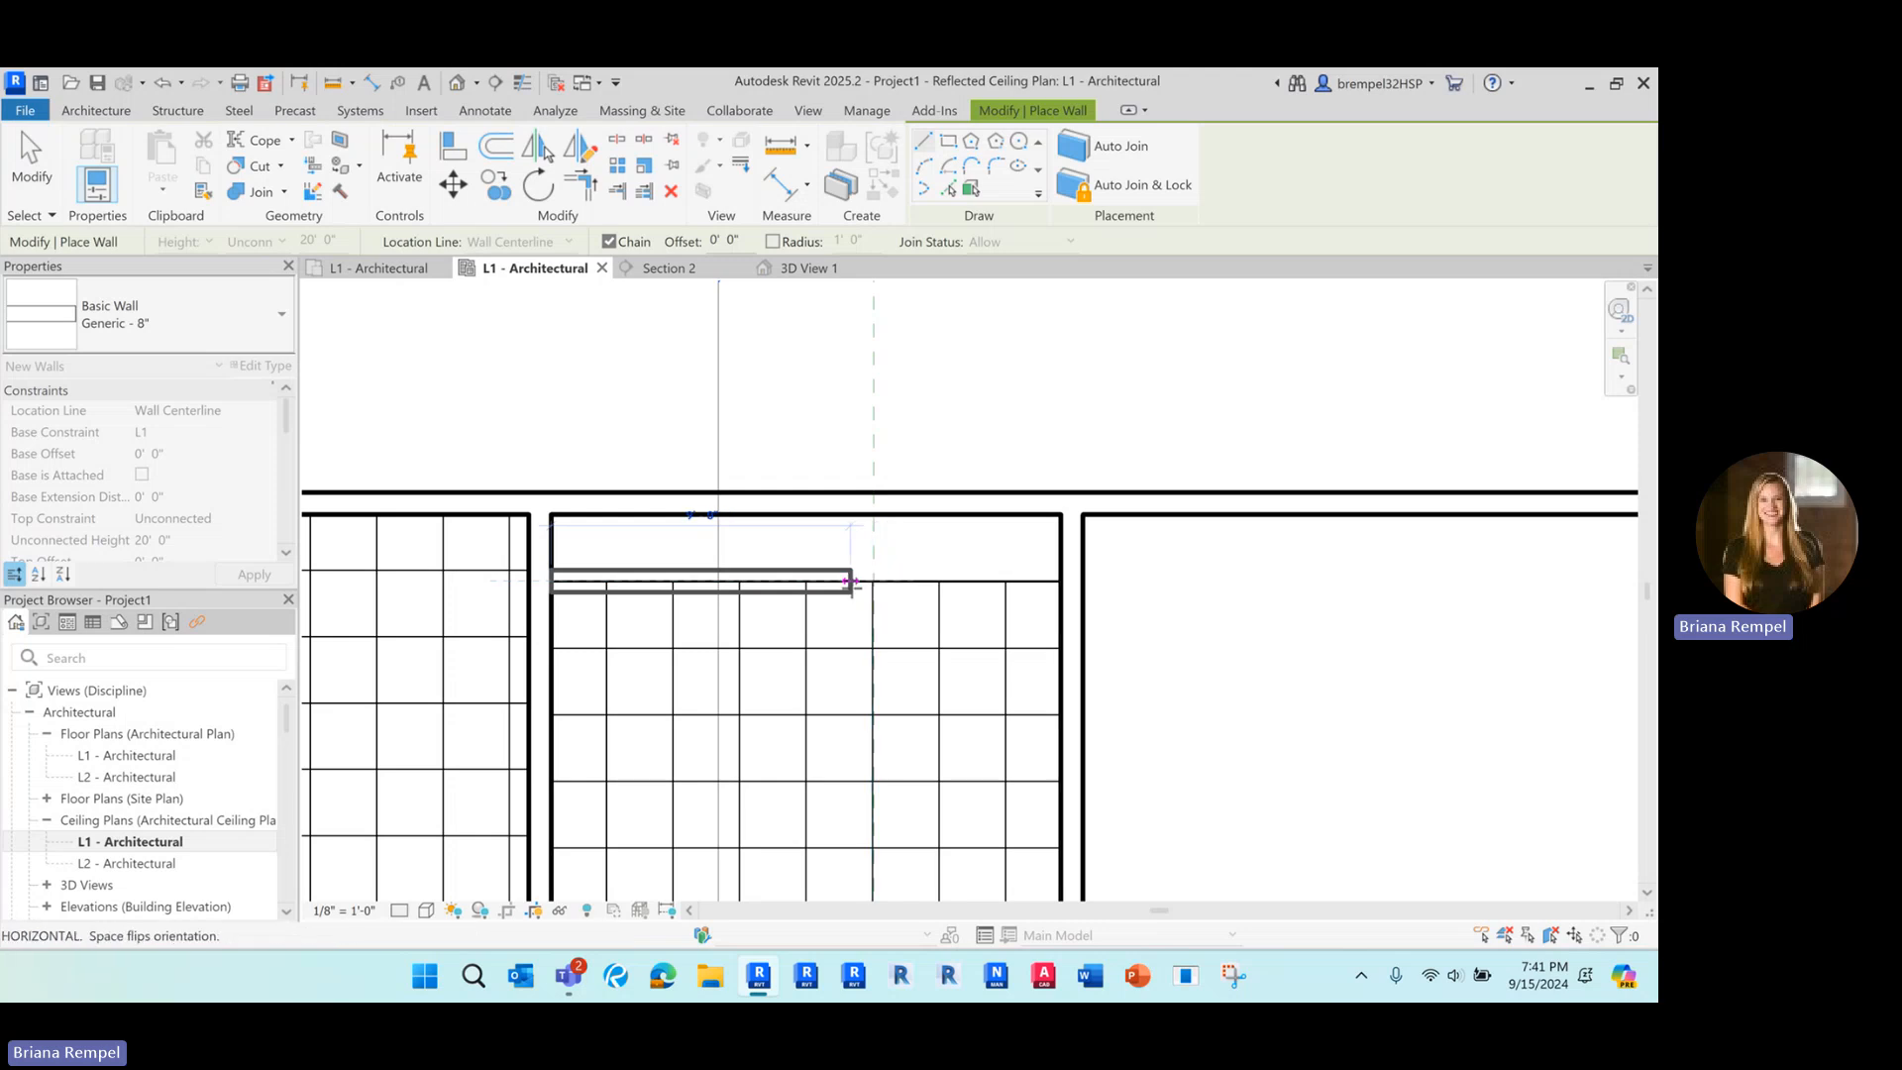
{"action": "key", "text": "Escape"}
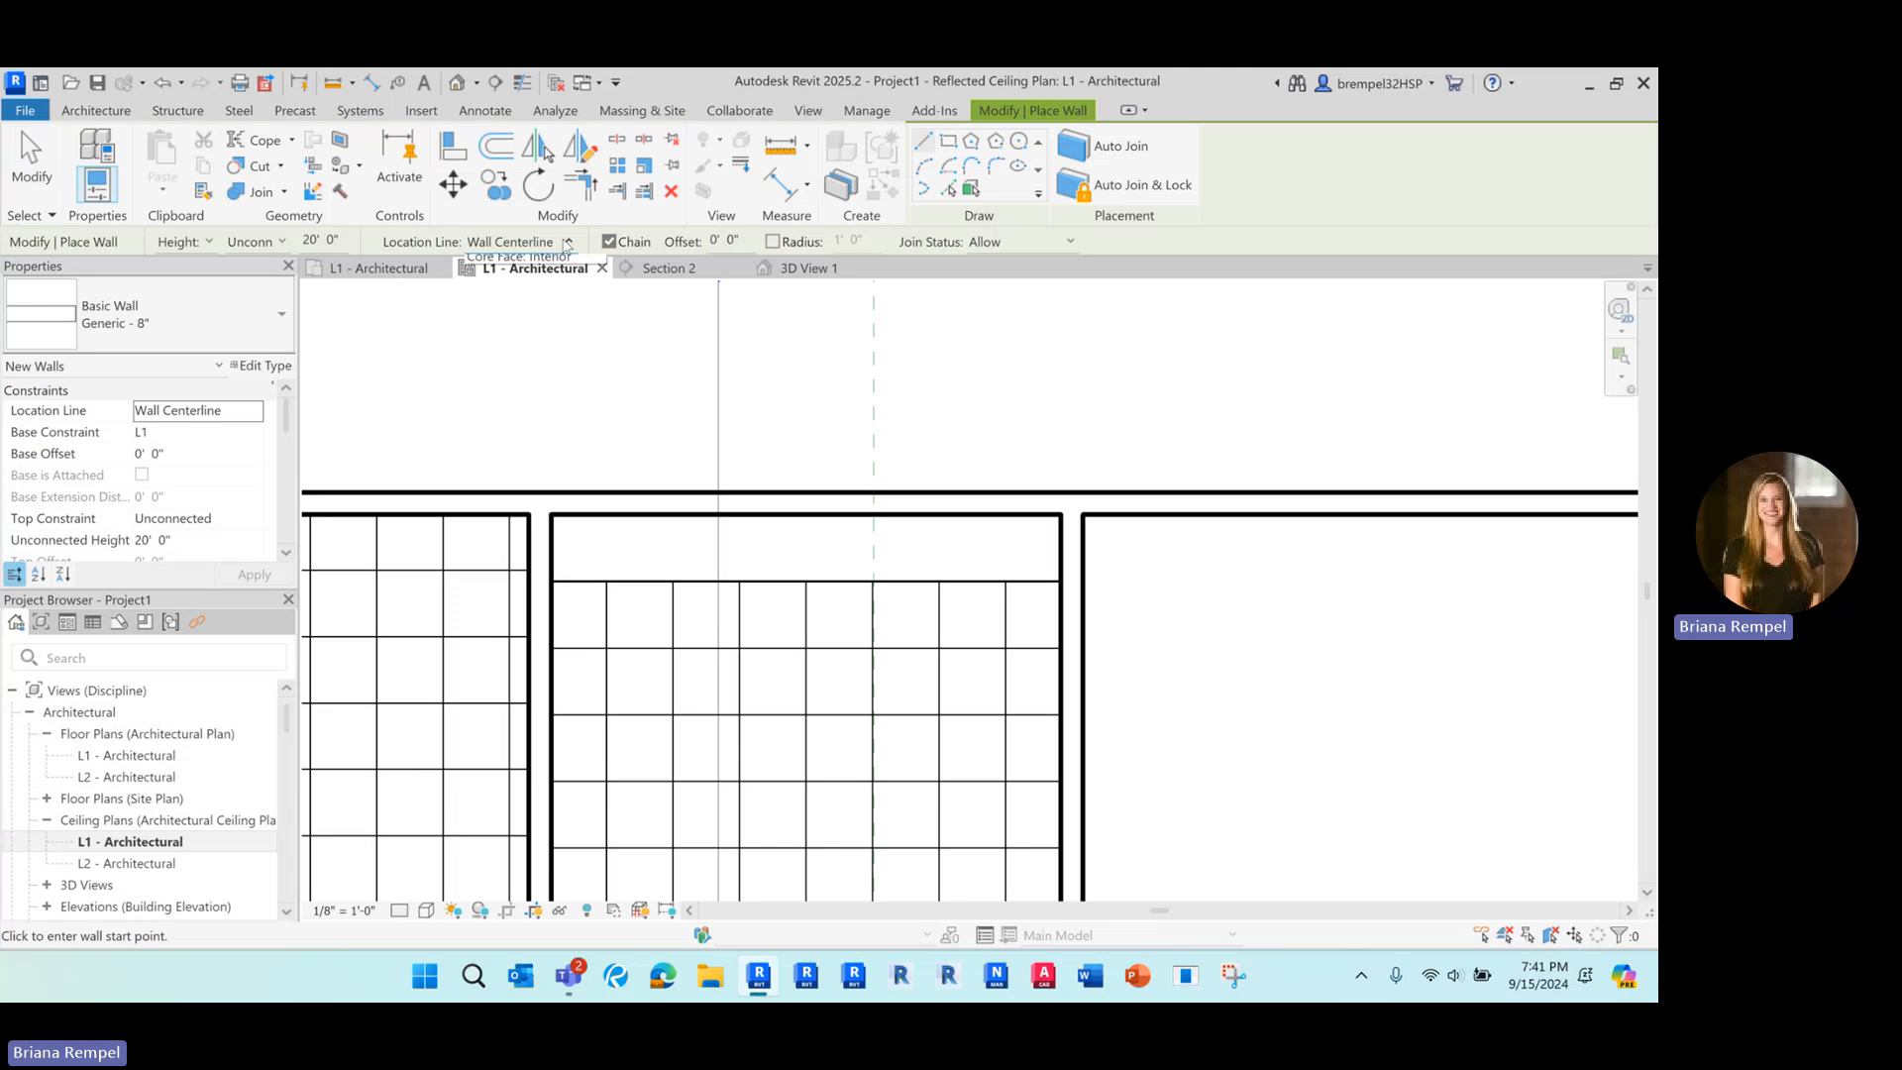
Set the new wall's location line to Finish Face: Exterior and flip its orientation.
{"action": "left_click", "coordinate": [568, 244]}
{"action": "left_click", "coordinate": [553, 299]}
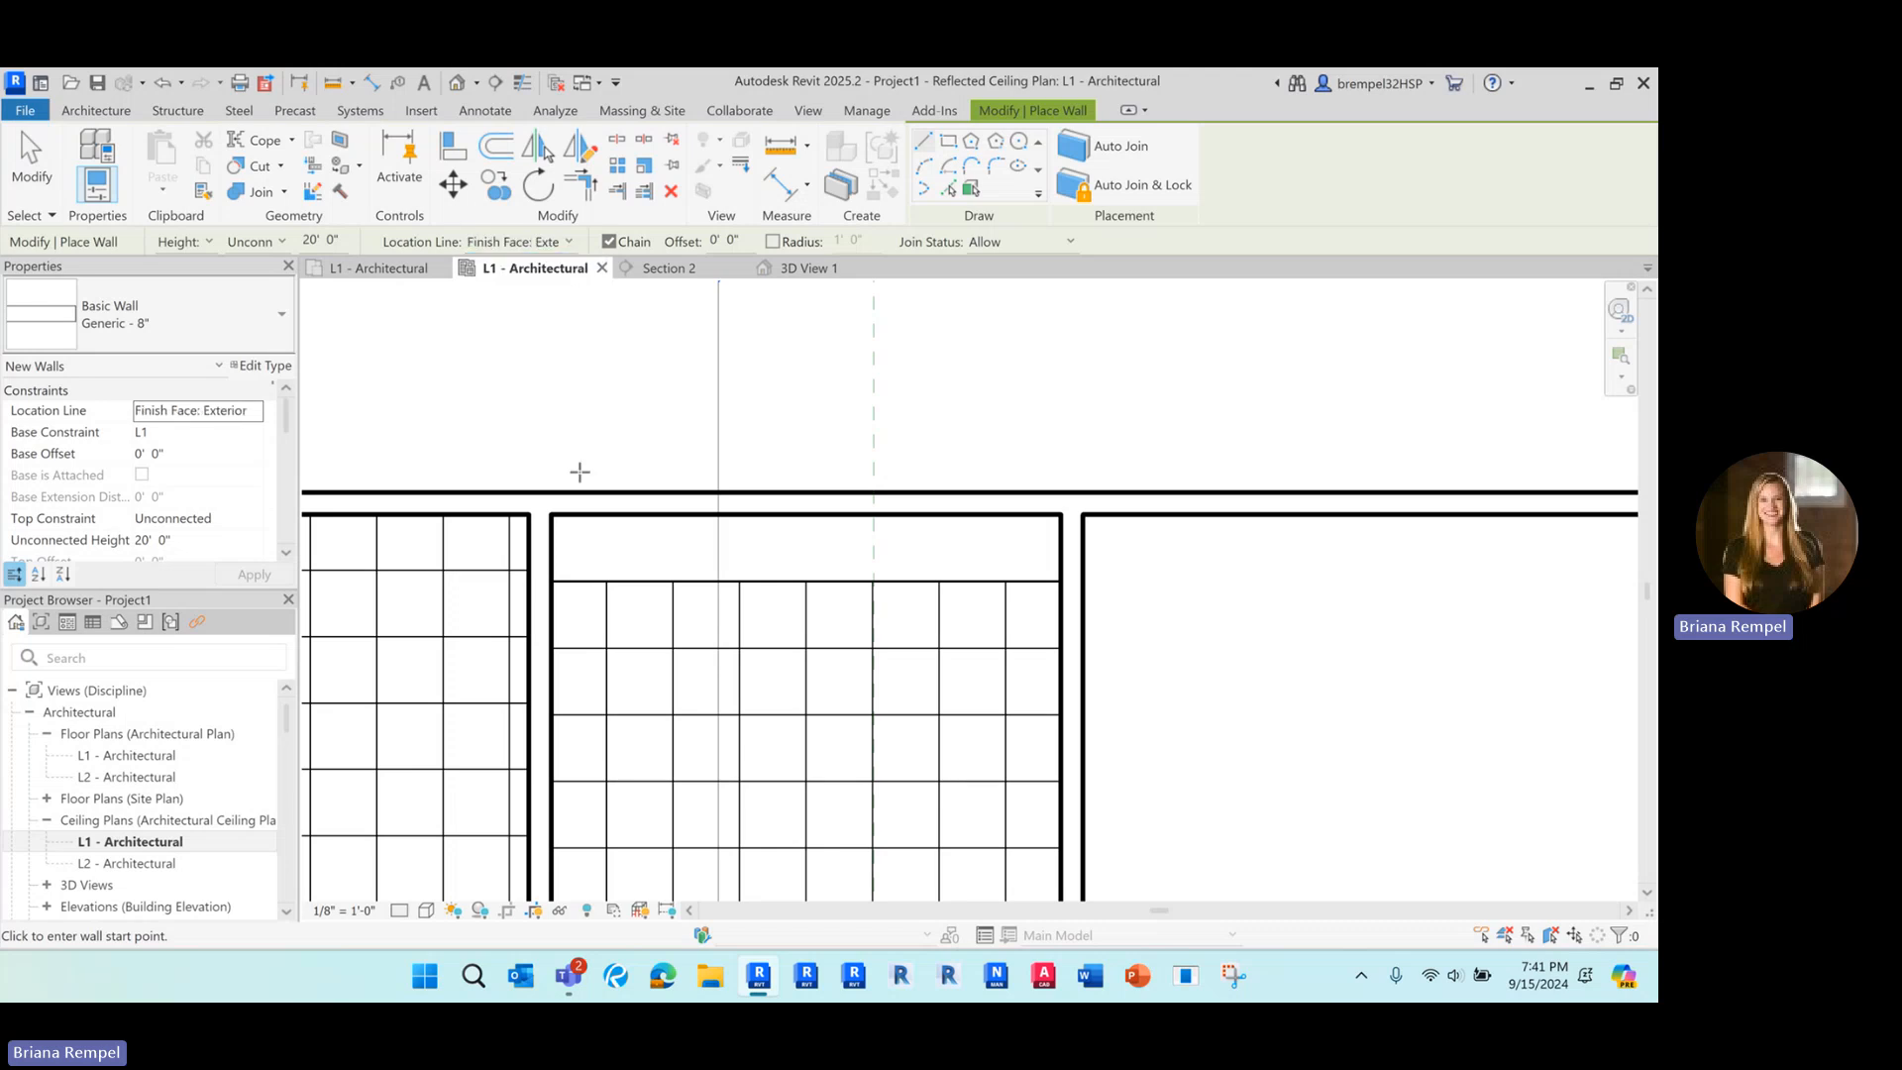
{"action": "left_click", "coordinate": [540, 395]}
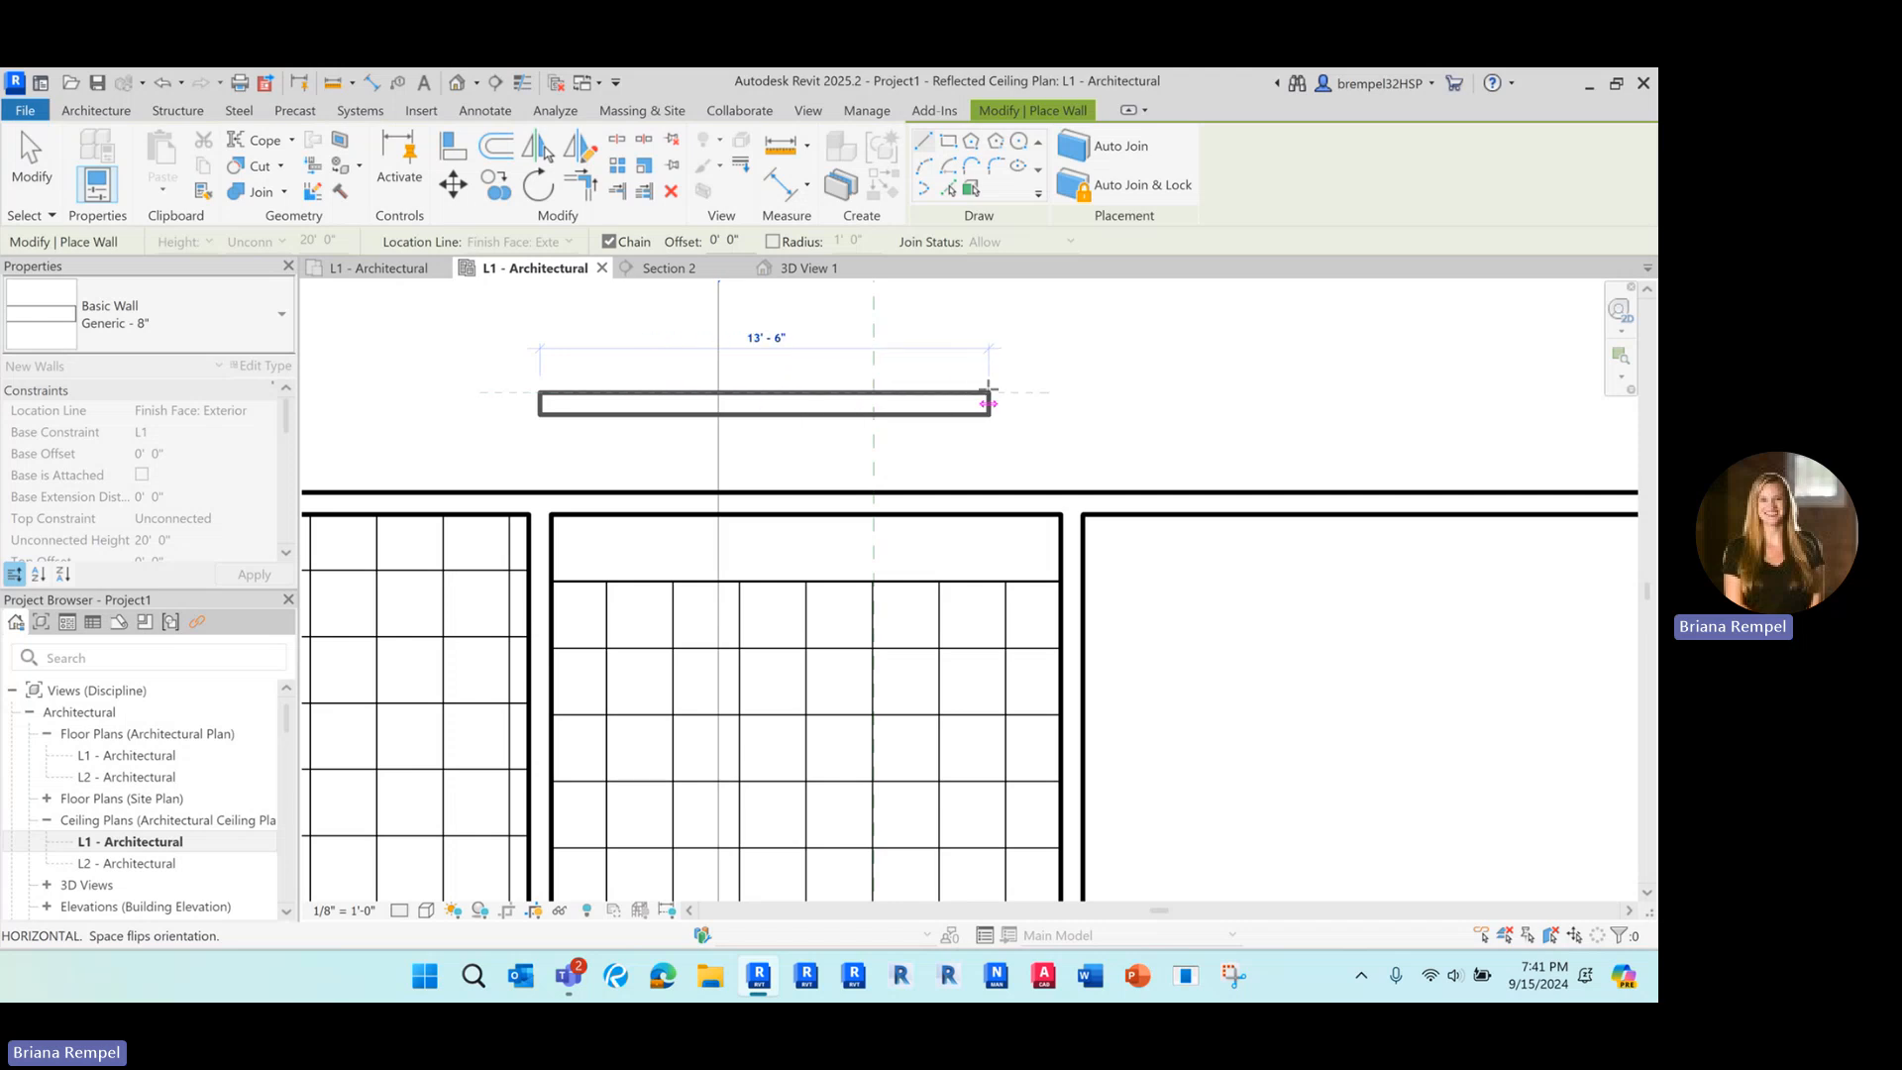
{"action": "key", "text": "space"}
{"action": "key", "text": "Escape"}
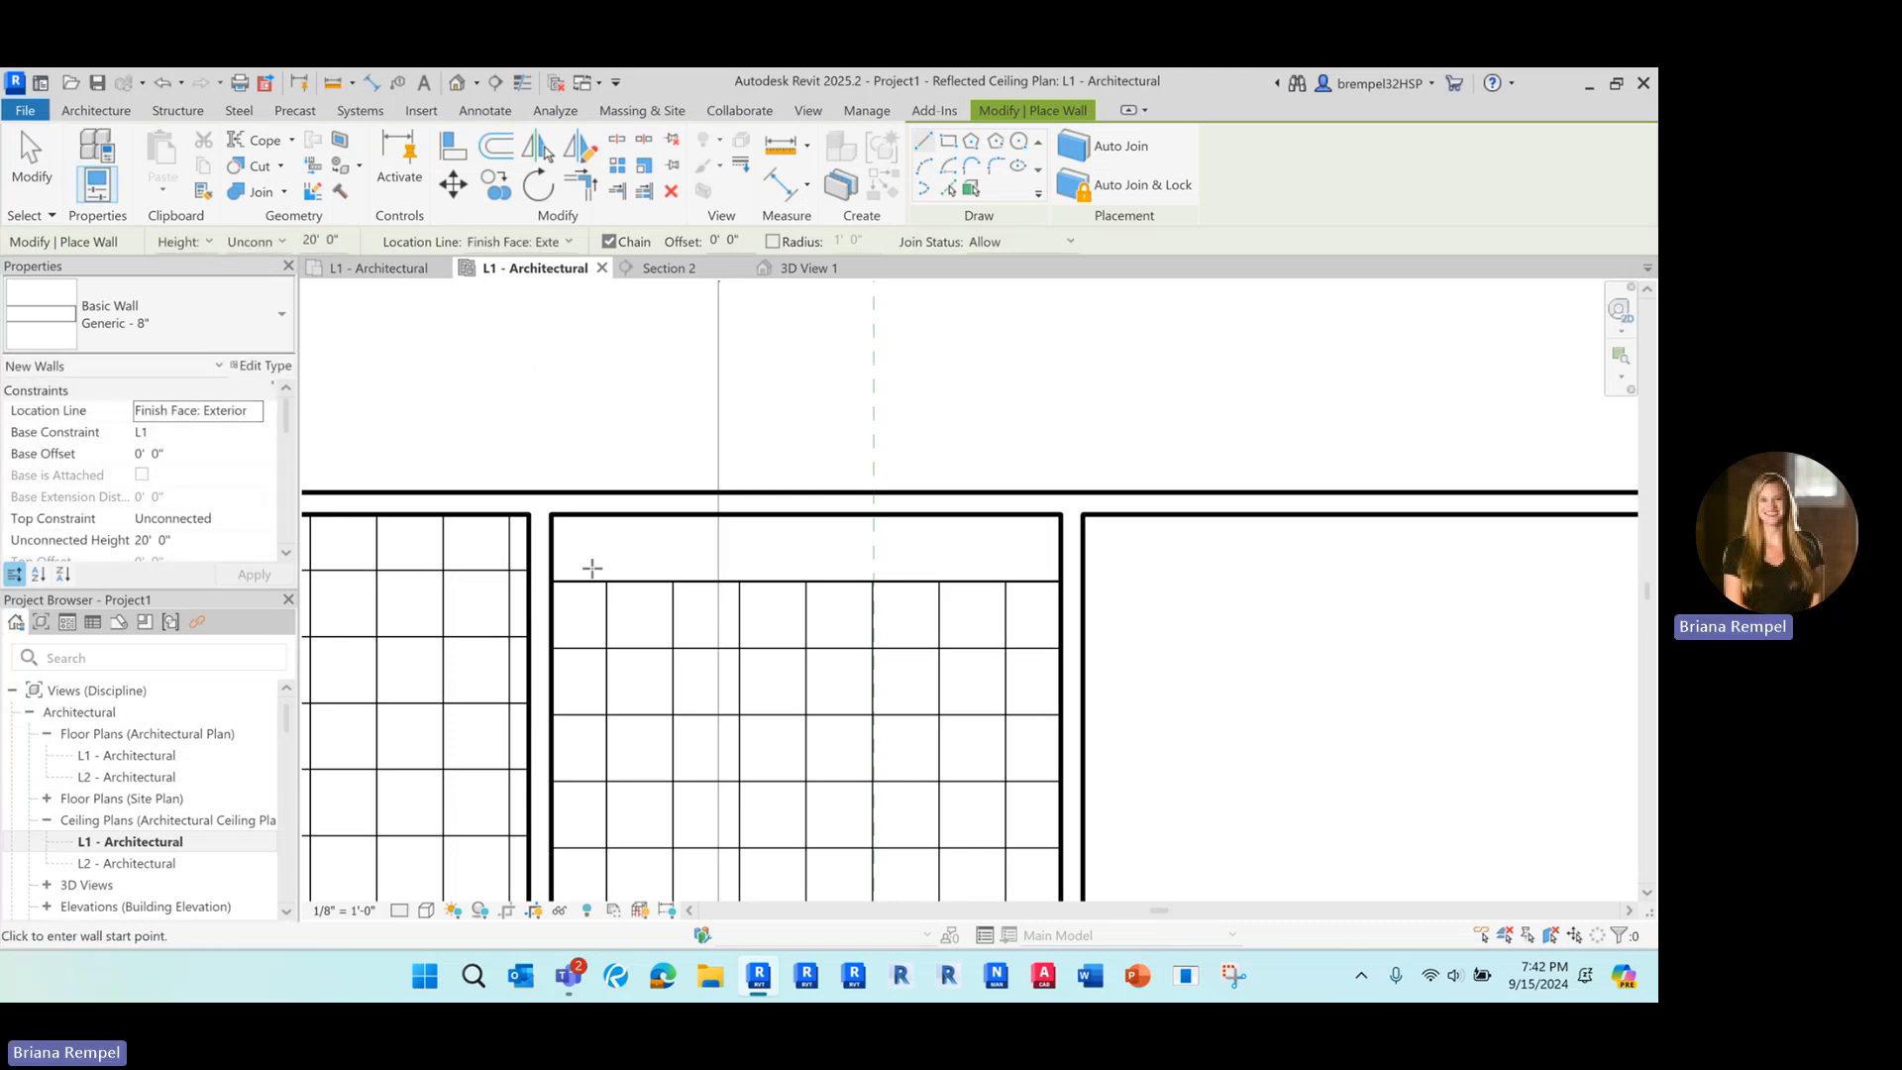
Draw a Generic - 8" wall across the third room along the edge between the ACT and GWB ceilings.
{"action": "left_click", "coordinate": [551, 581]}
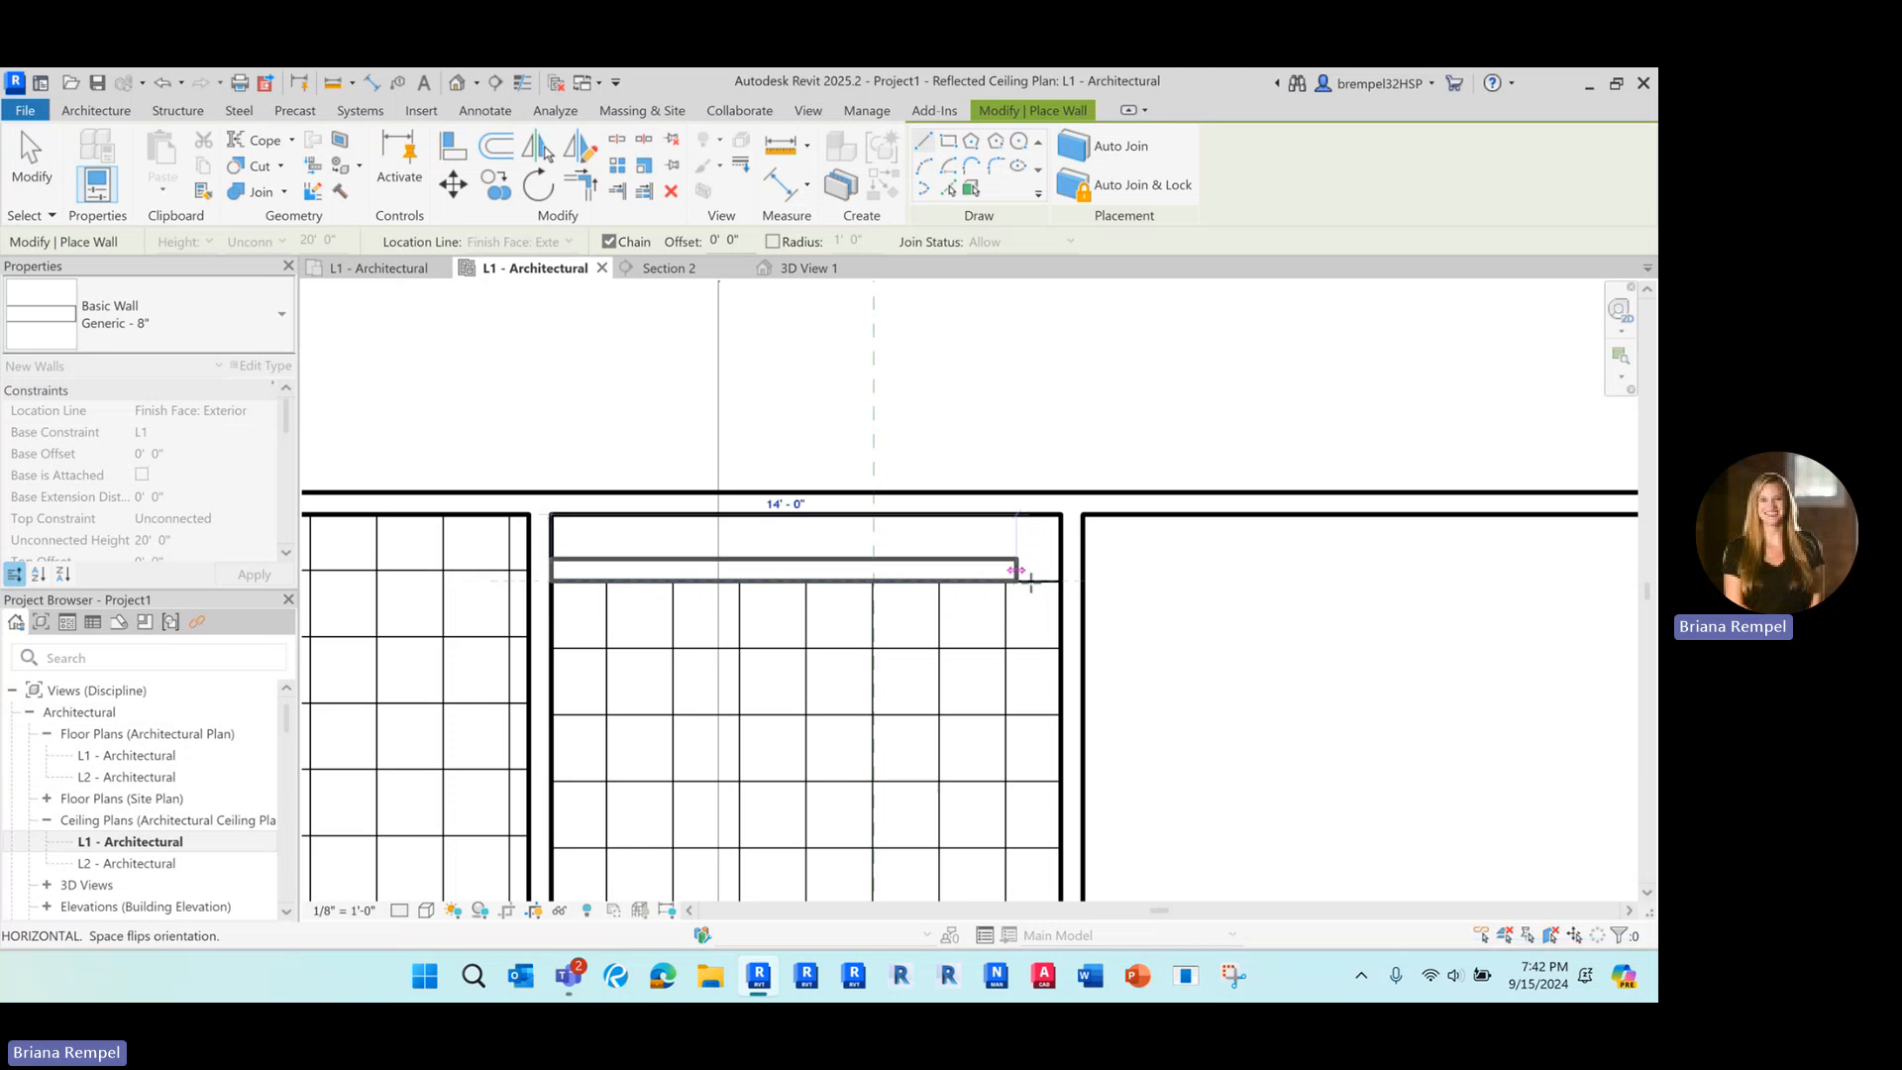
{"action": "left_click", "coordinate": [1061, 581]}
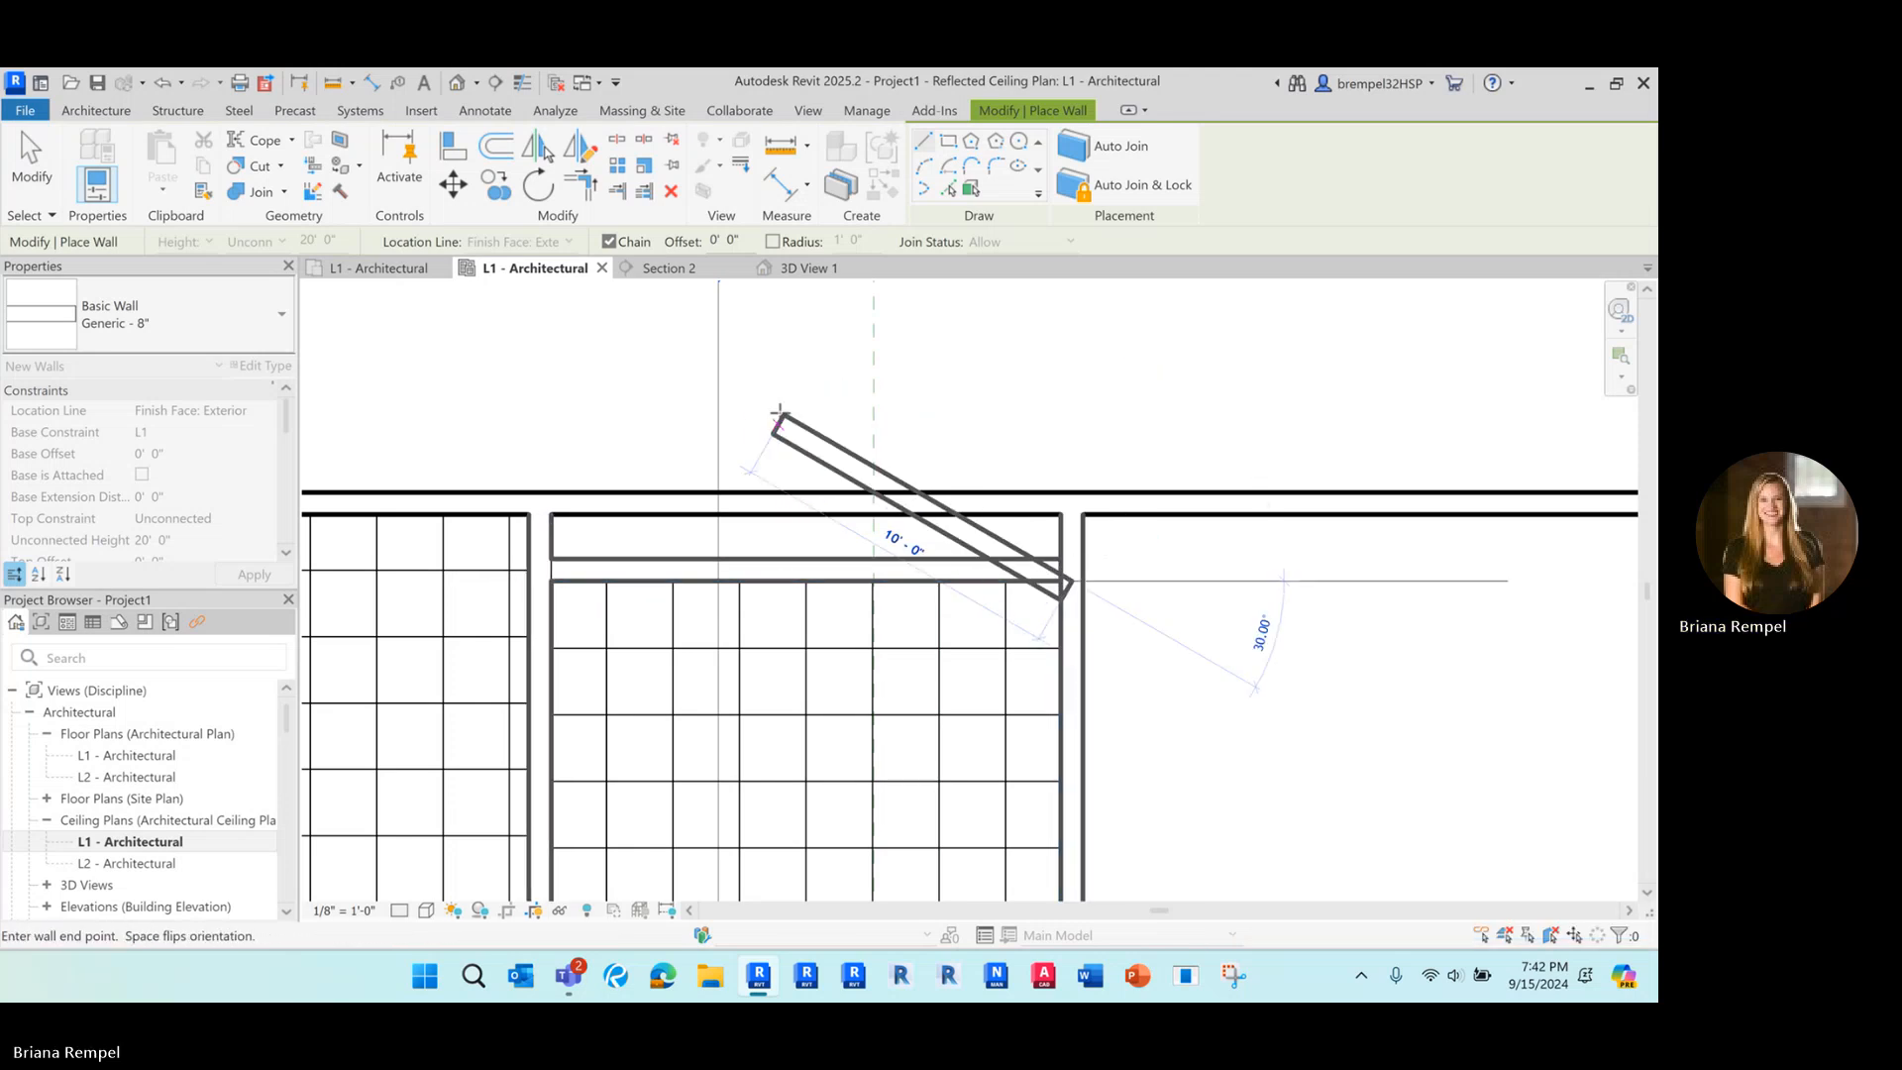
{"action": "key", "text": "Escape"}
{"action": "key", "text": "v"}
{"action": "key", "text": "g"}
{"action": "key", "text": "Escape"}
{"action": "key", "text": "Escape"}
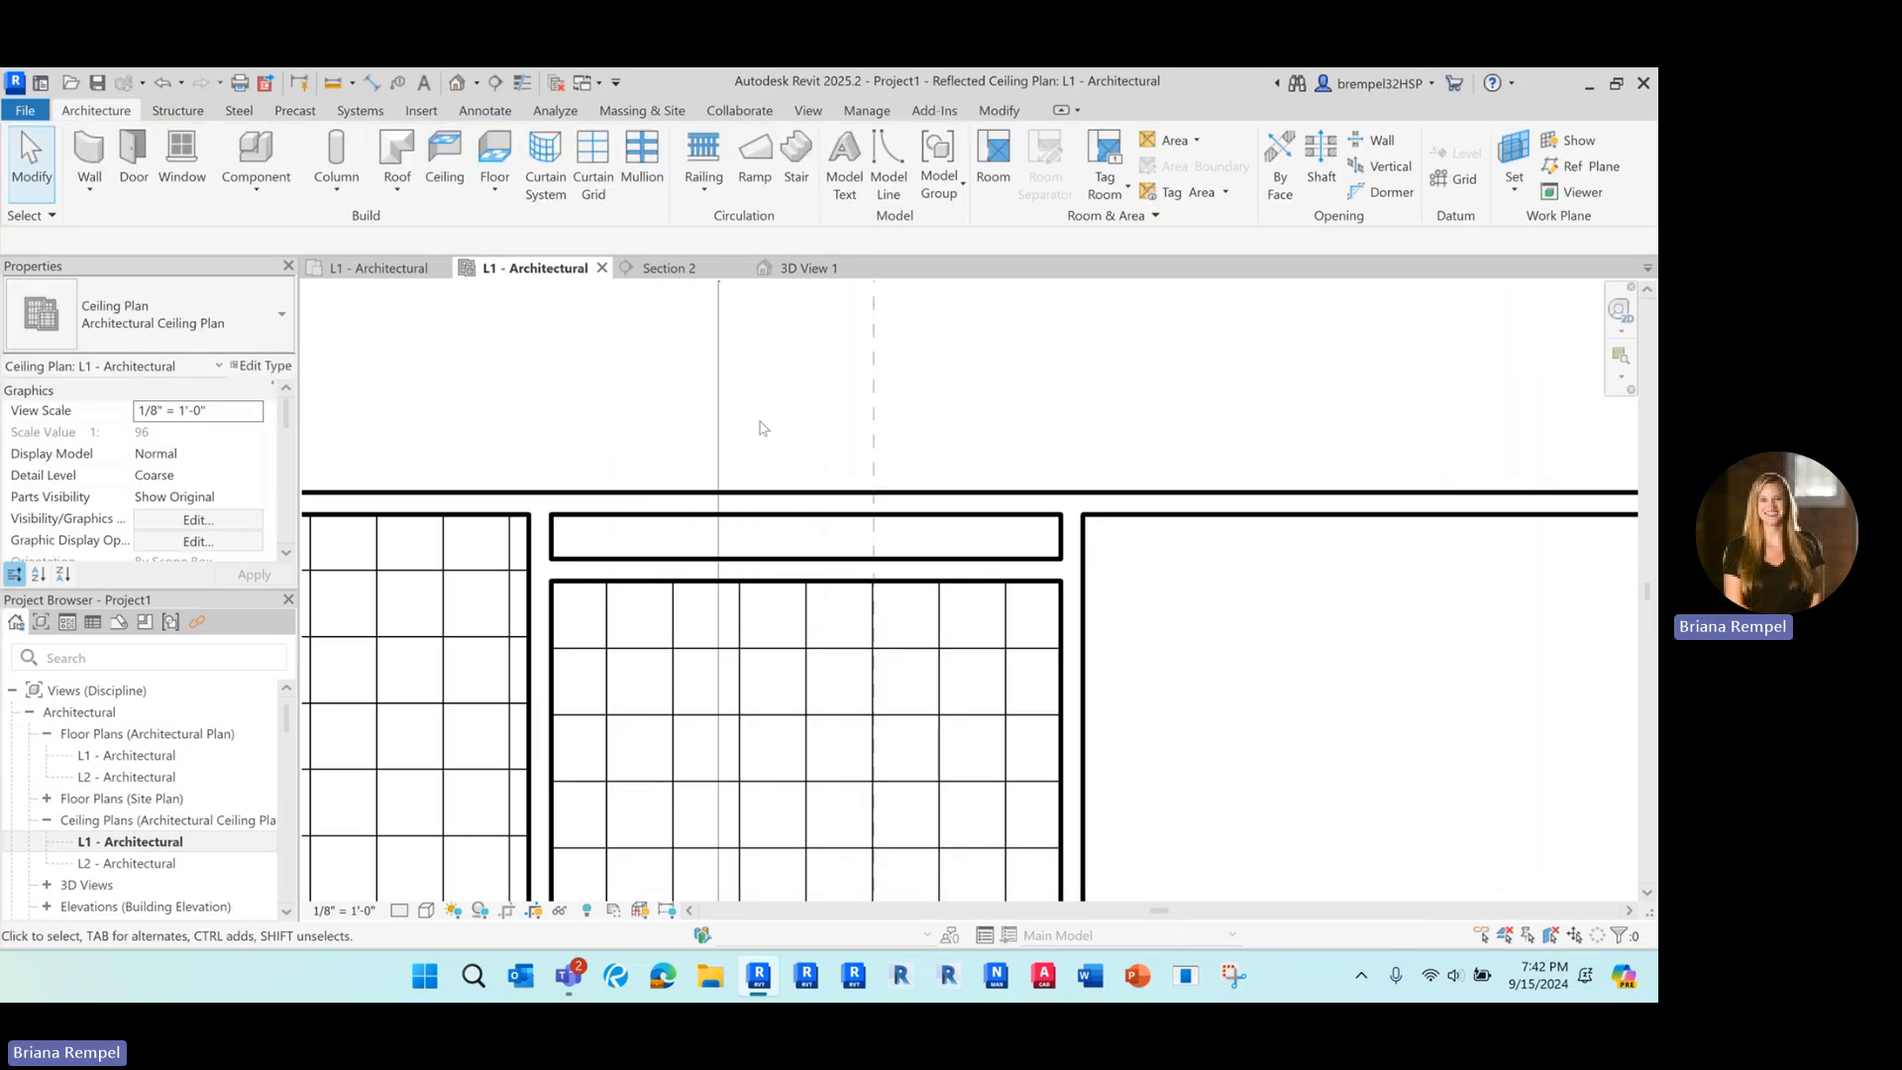
Open the section view through the third room and raise the new wall's base to about 4'-10 3/4" above L1.
{"action": "left_click", "coordinate": [719, 427]}
{"action": "right_click", "coordinate": [722, 427]}
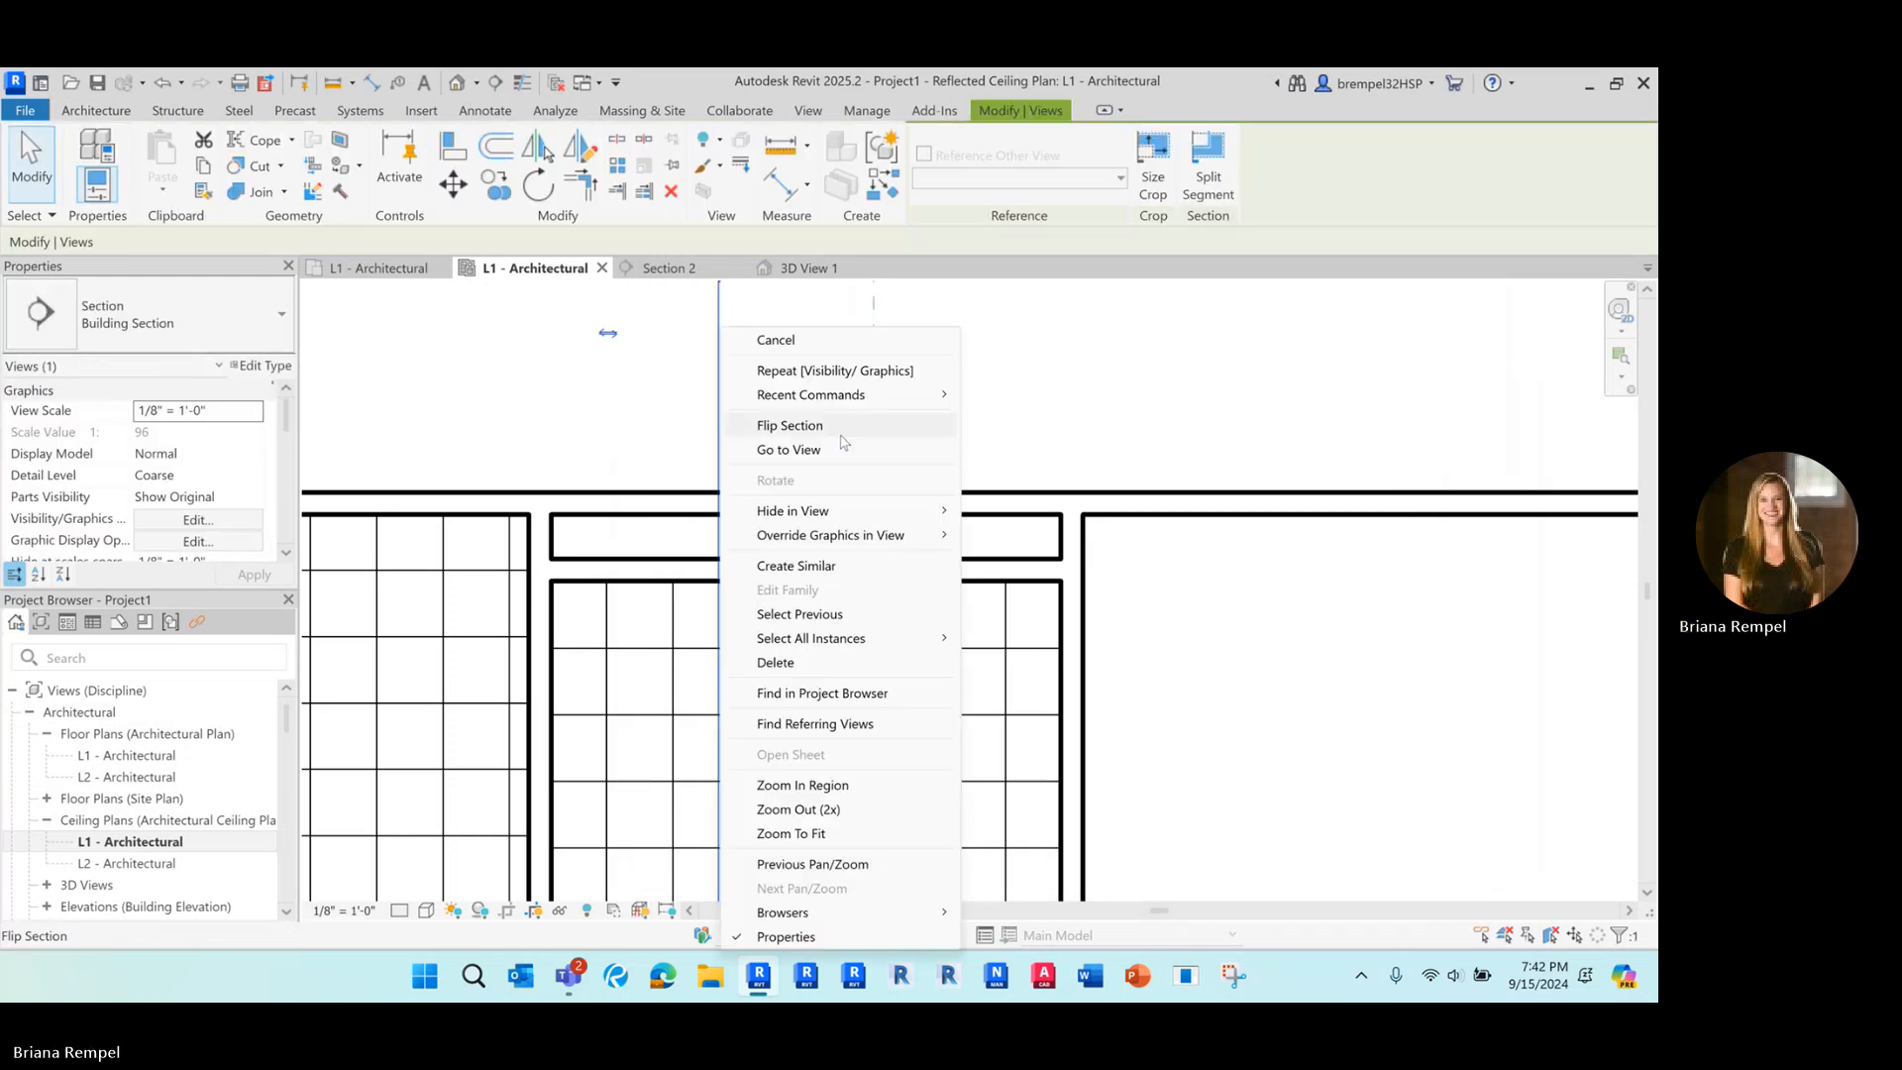
{"action": "left_click", "coordinate": [788, 451]}
{"action": "scroll", "coordinate": [763, 532], "scroll_direction": "down", "scroll_amount": 5}
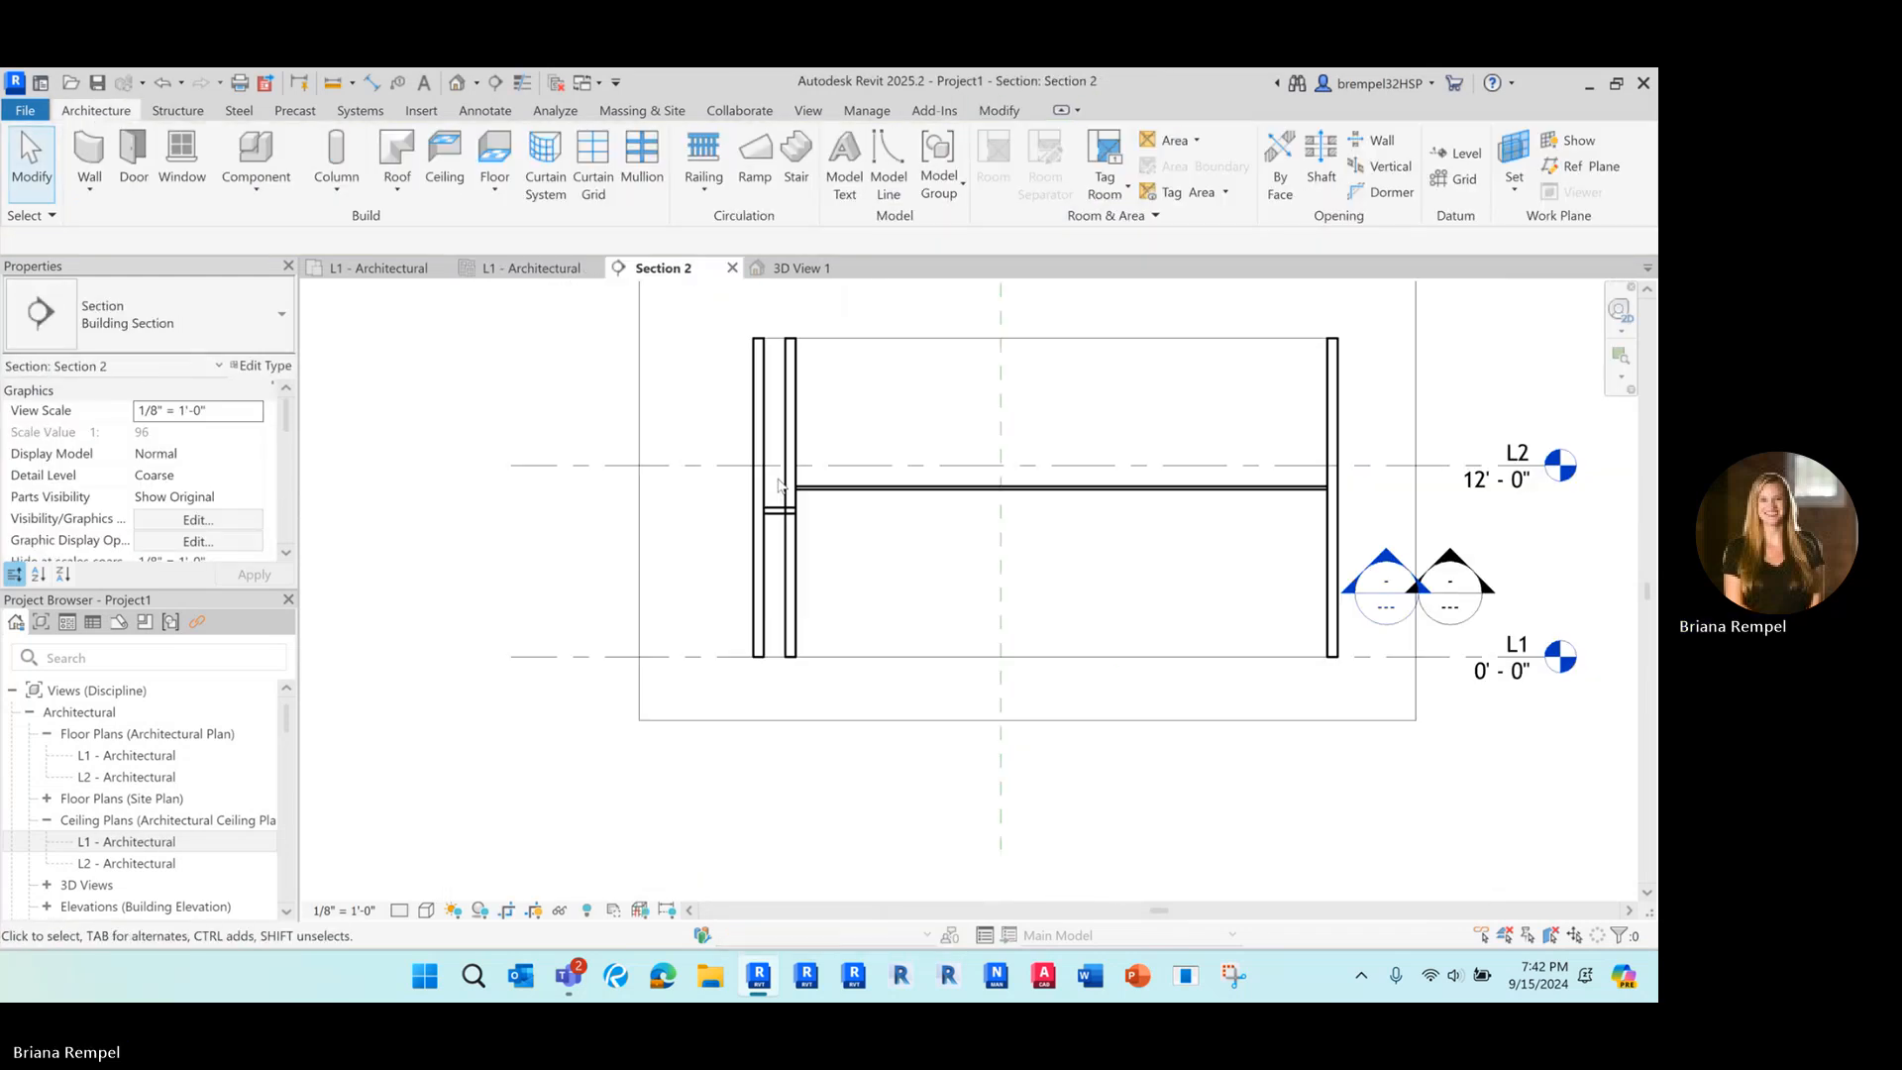
{"action": "left_click", "coordinate": [786, 584]}
{"action": "scroll", "coordinate": [788, 595], "scroll_direction": "up", "scroll_amount": 4}
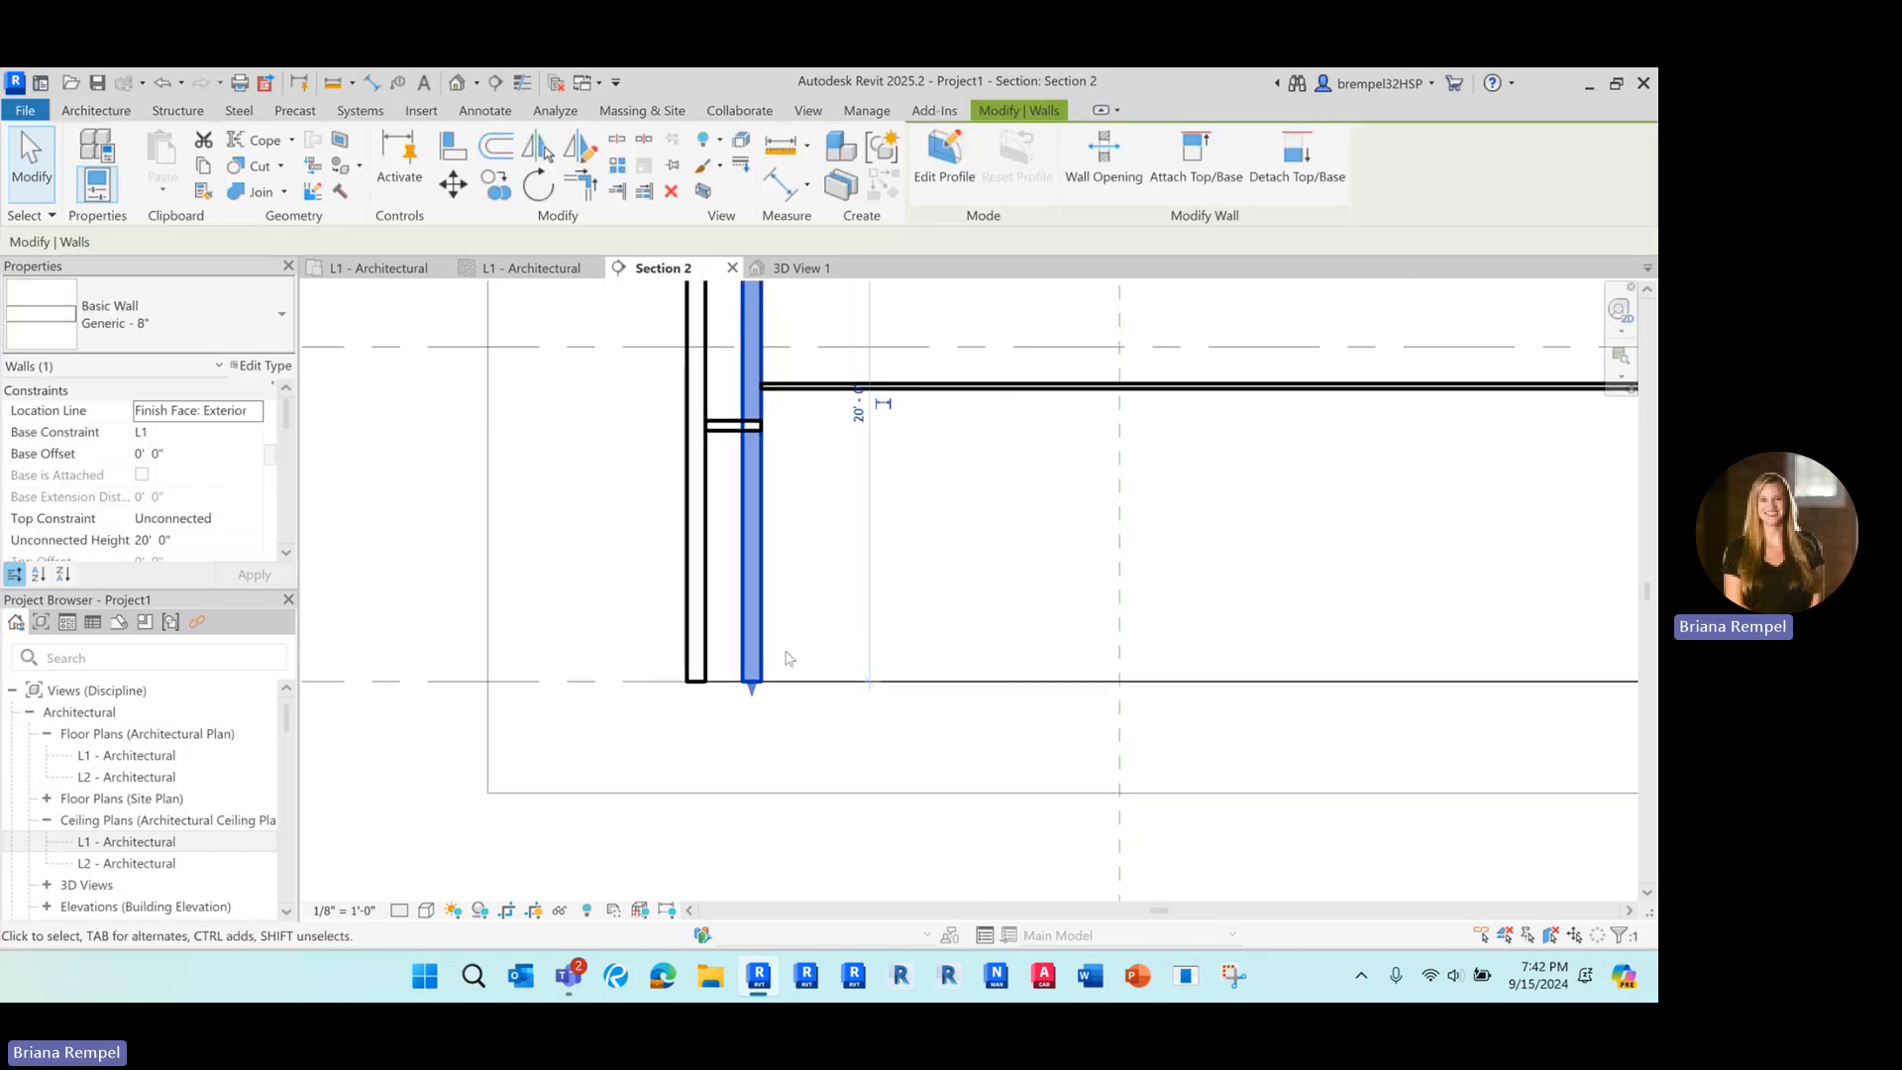
{"action": "left_click_drag", "start_coordinate": [752, 689], "coordinate": [750, 546]}
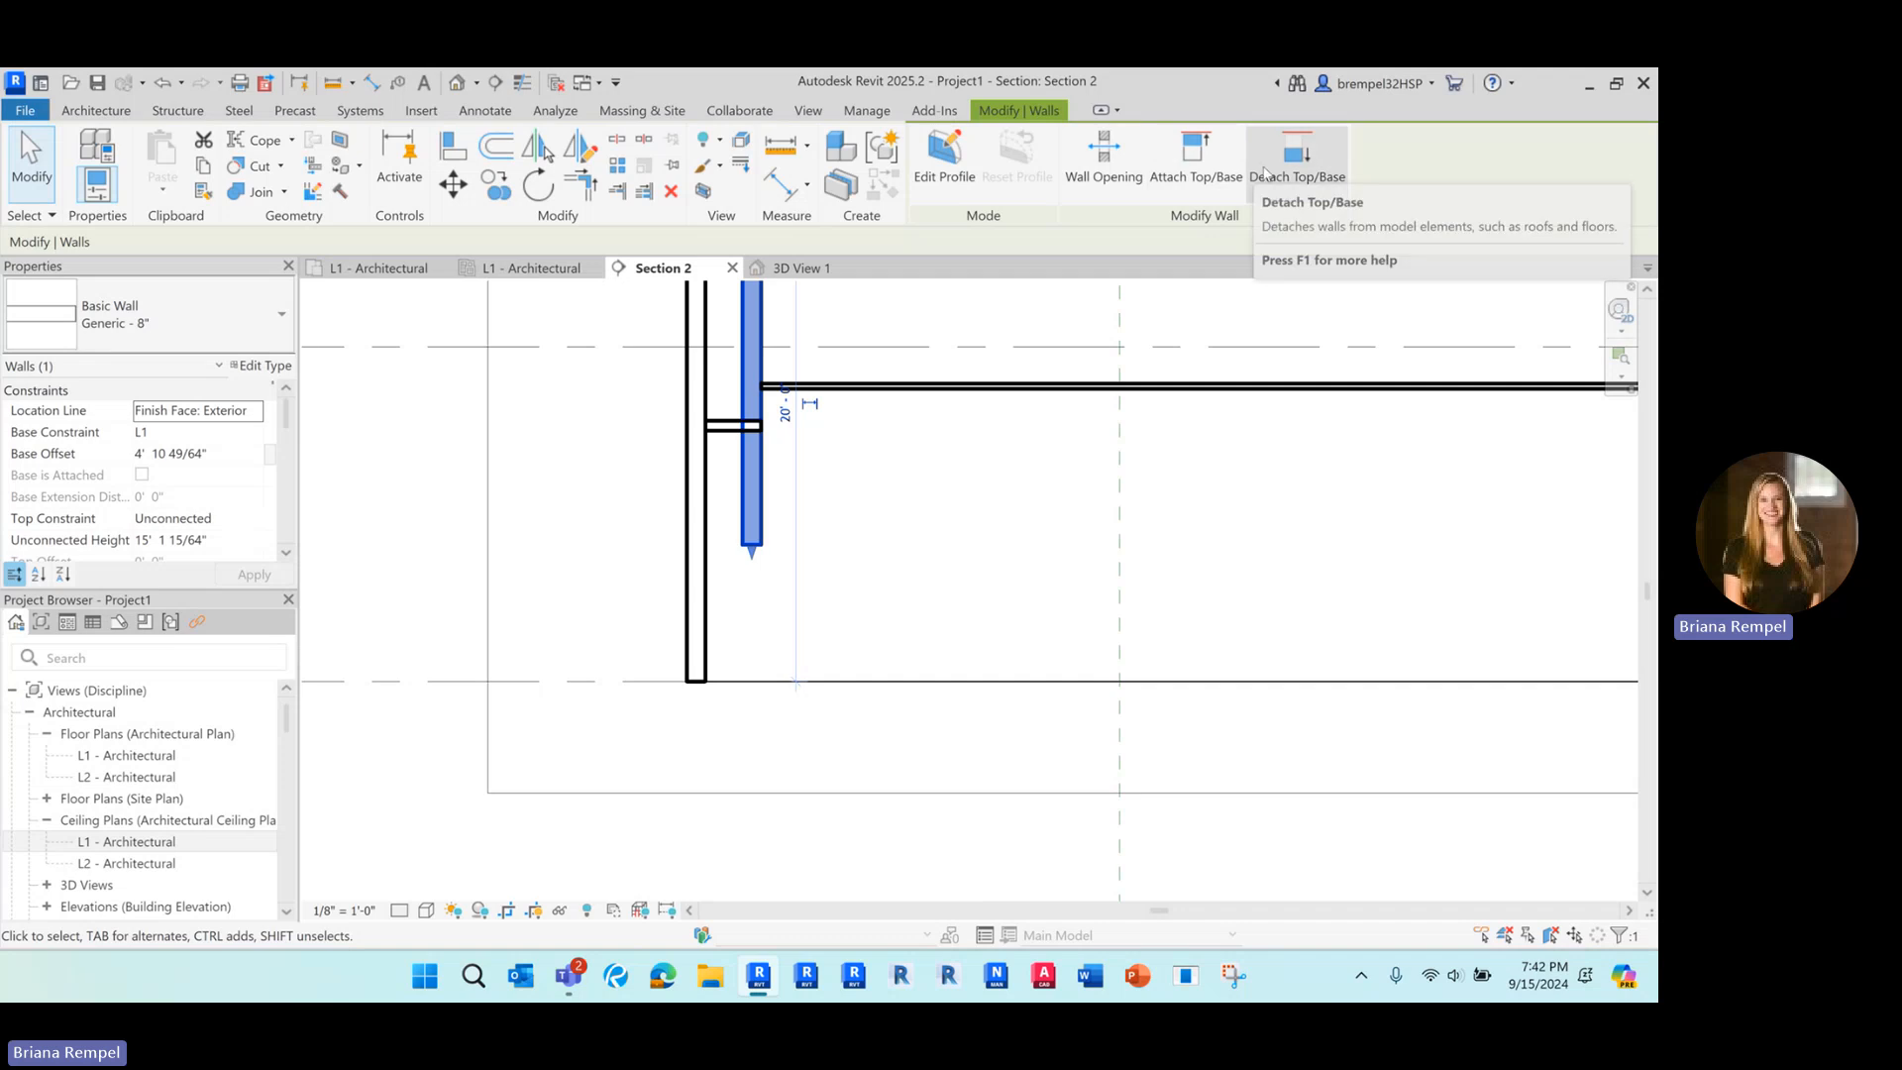
Attach the new wall to the 5/8" GWB on Metal Stud ceiling.
{"action": "left_click", "coordinate": [1219, 176]}
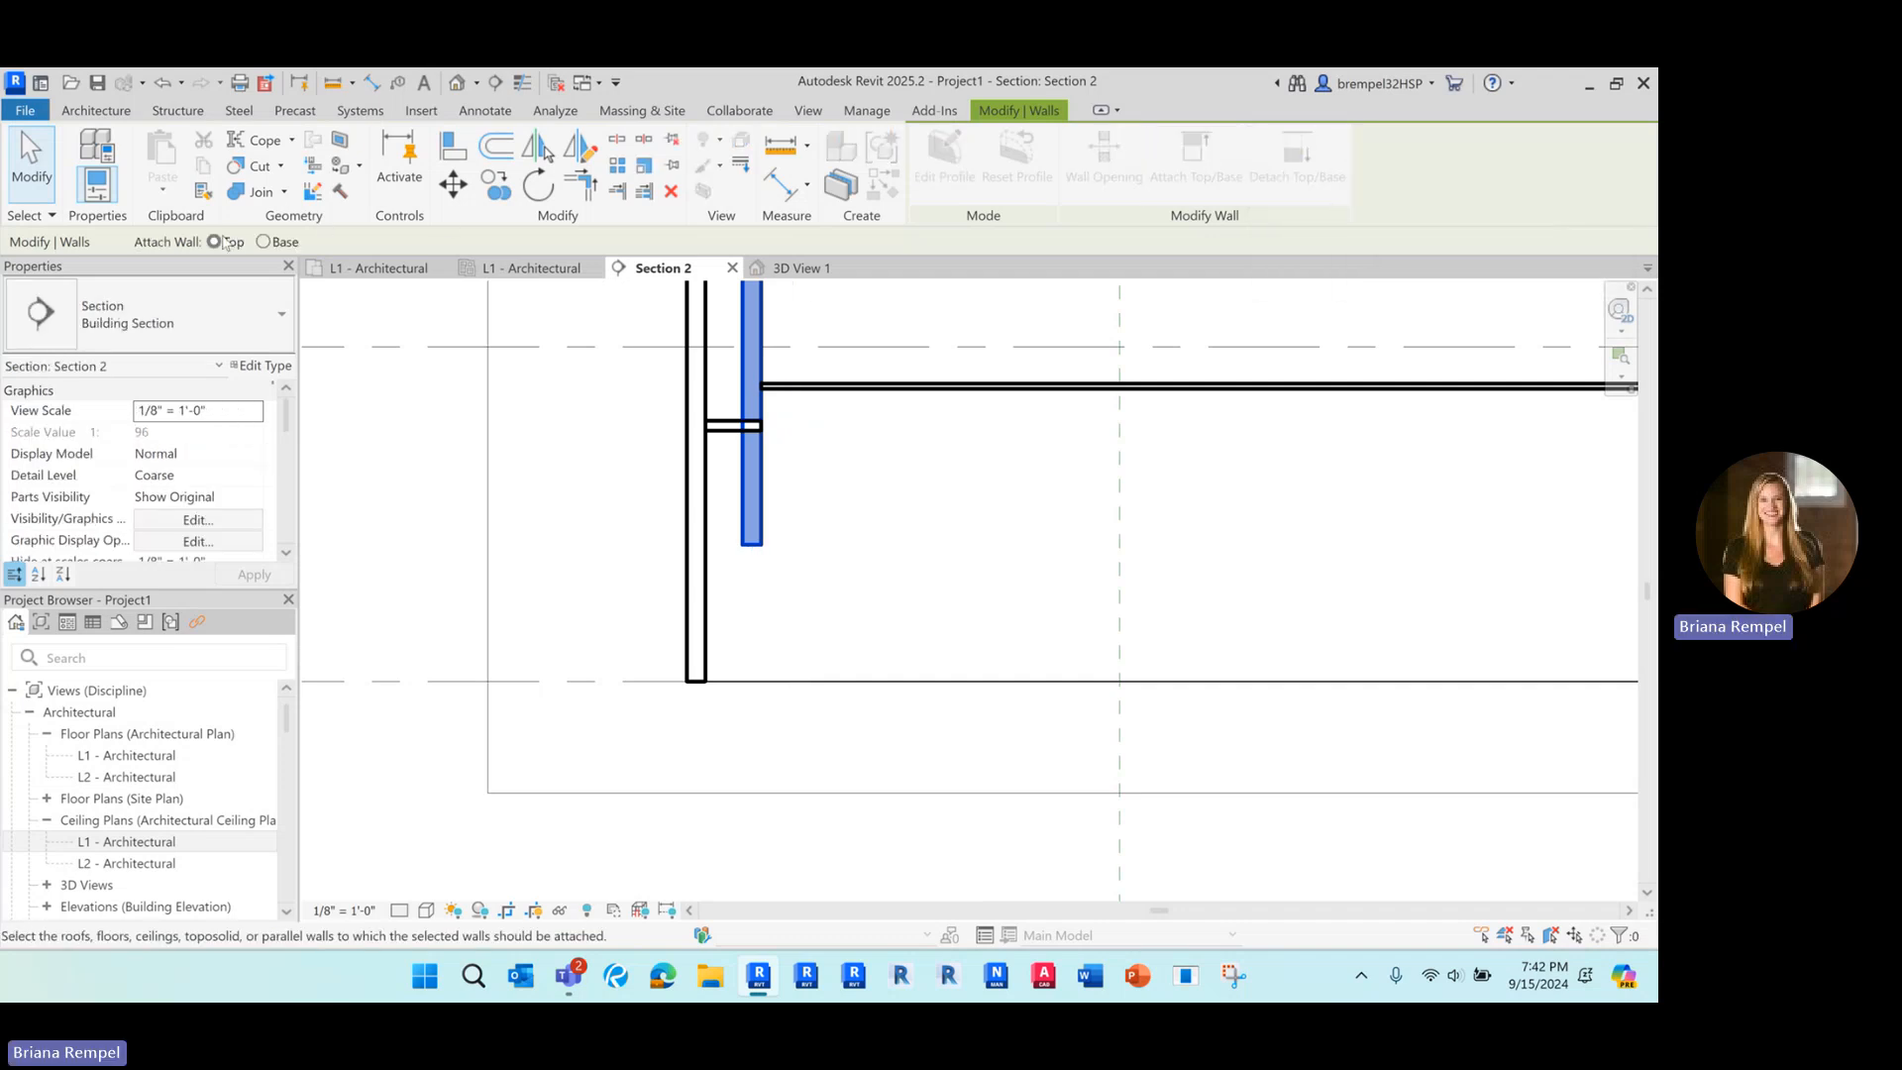
{"action": "left_click", "coordinate": [748, 426]}
{"action": "middle_click_drag", "start_coordinate": [831, 482], "coordinate": [810, 605]}
{"action": "left_click", "coordinate": [810, 606]}
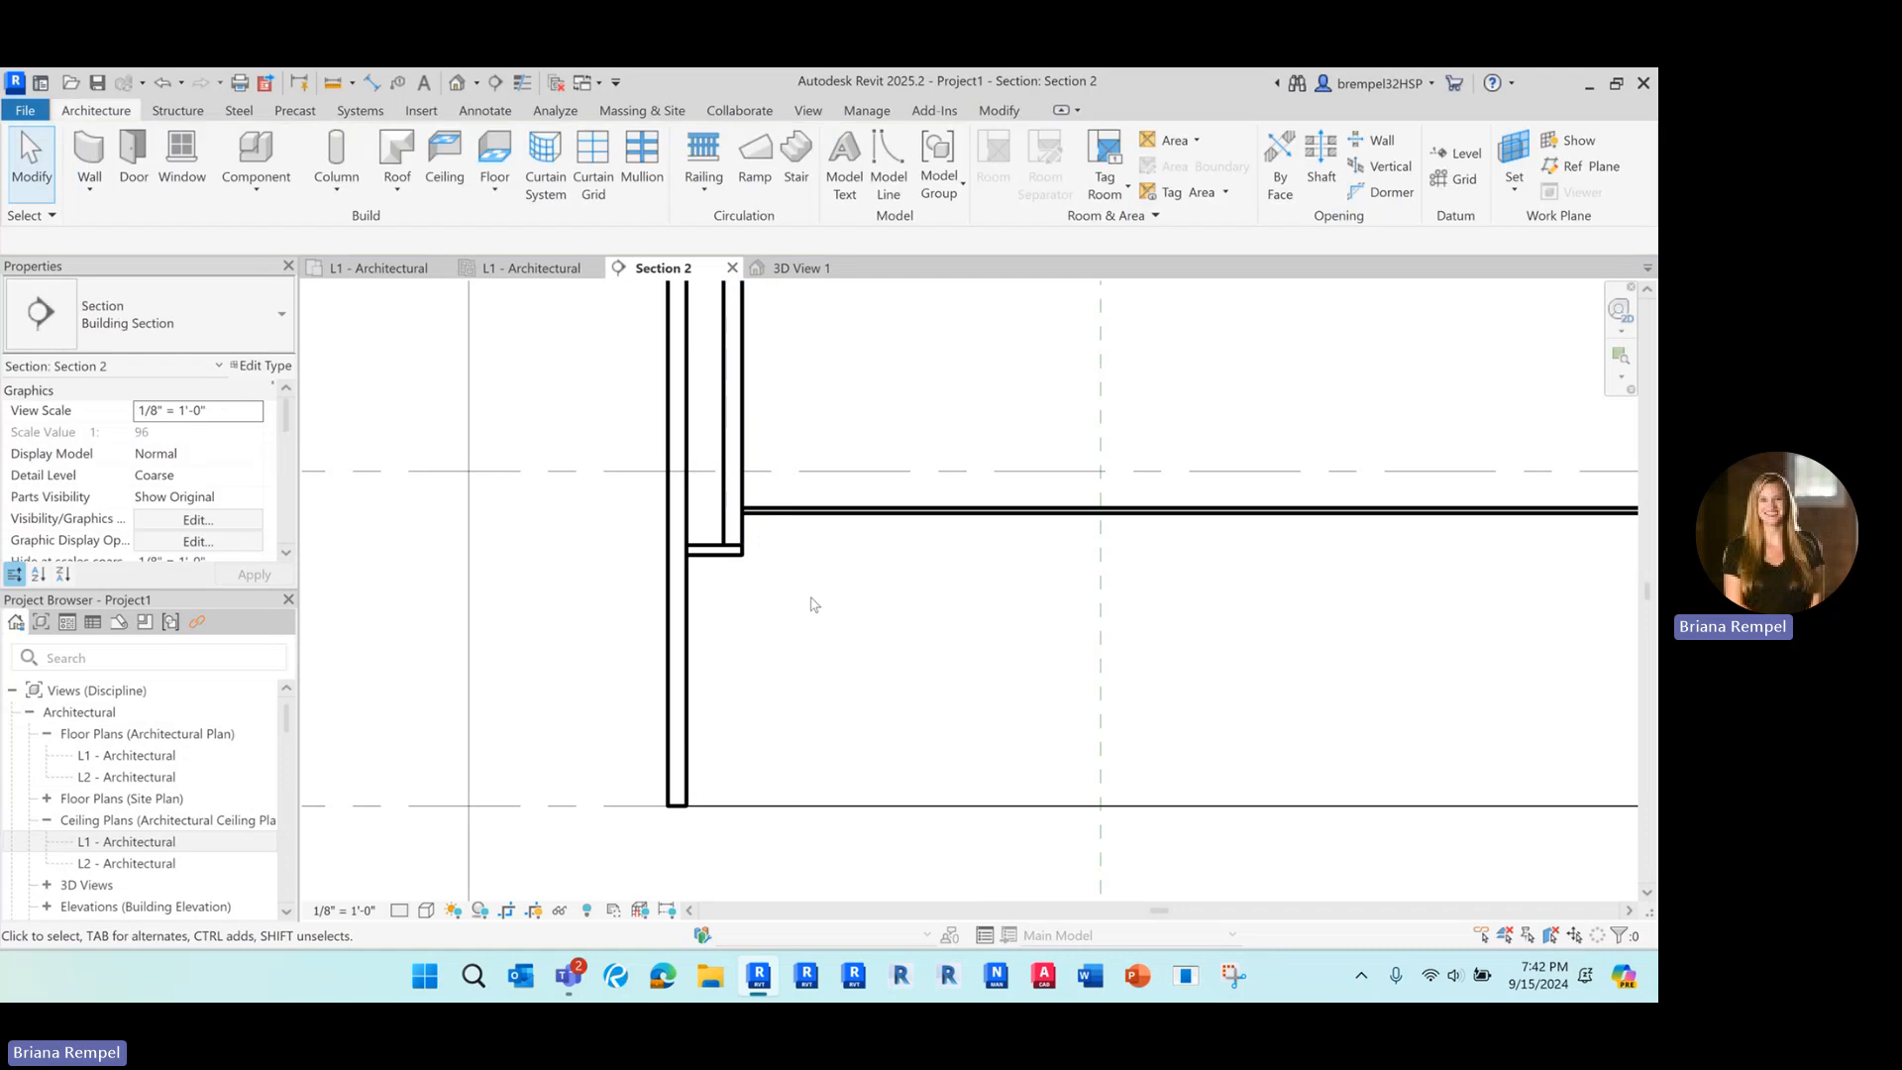
Set the GWB ceiling's height offset from L1 to 7'-0" to test the wall attachment.
{"action": "left_click", "coordinate": [704, 563]}
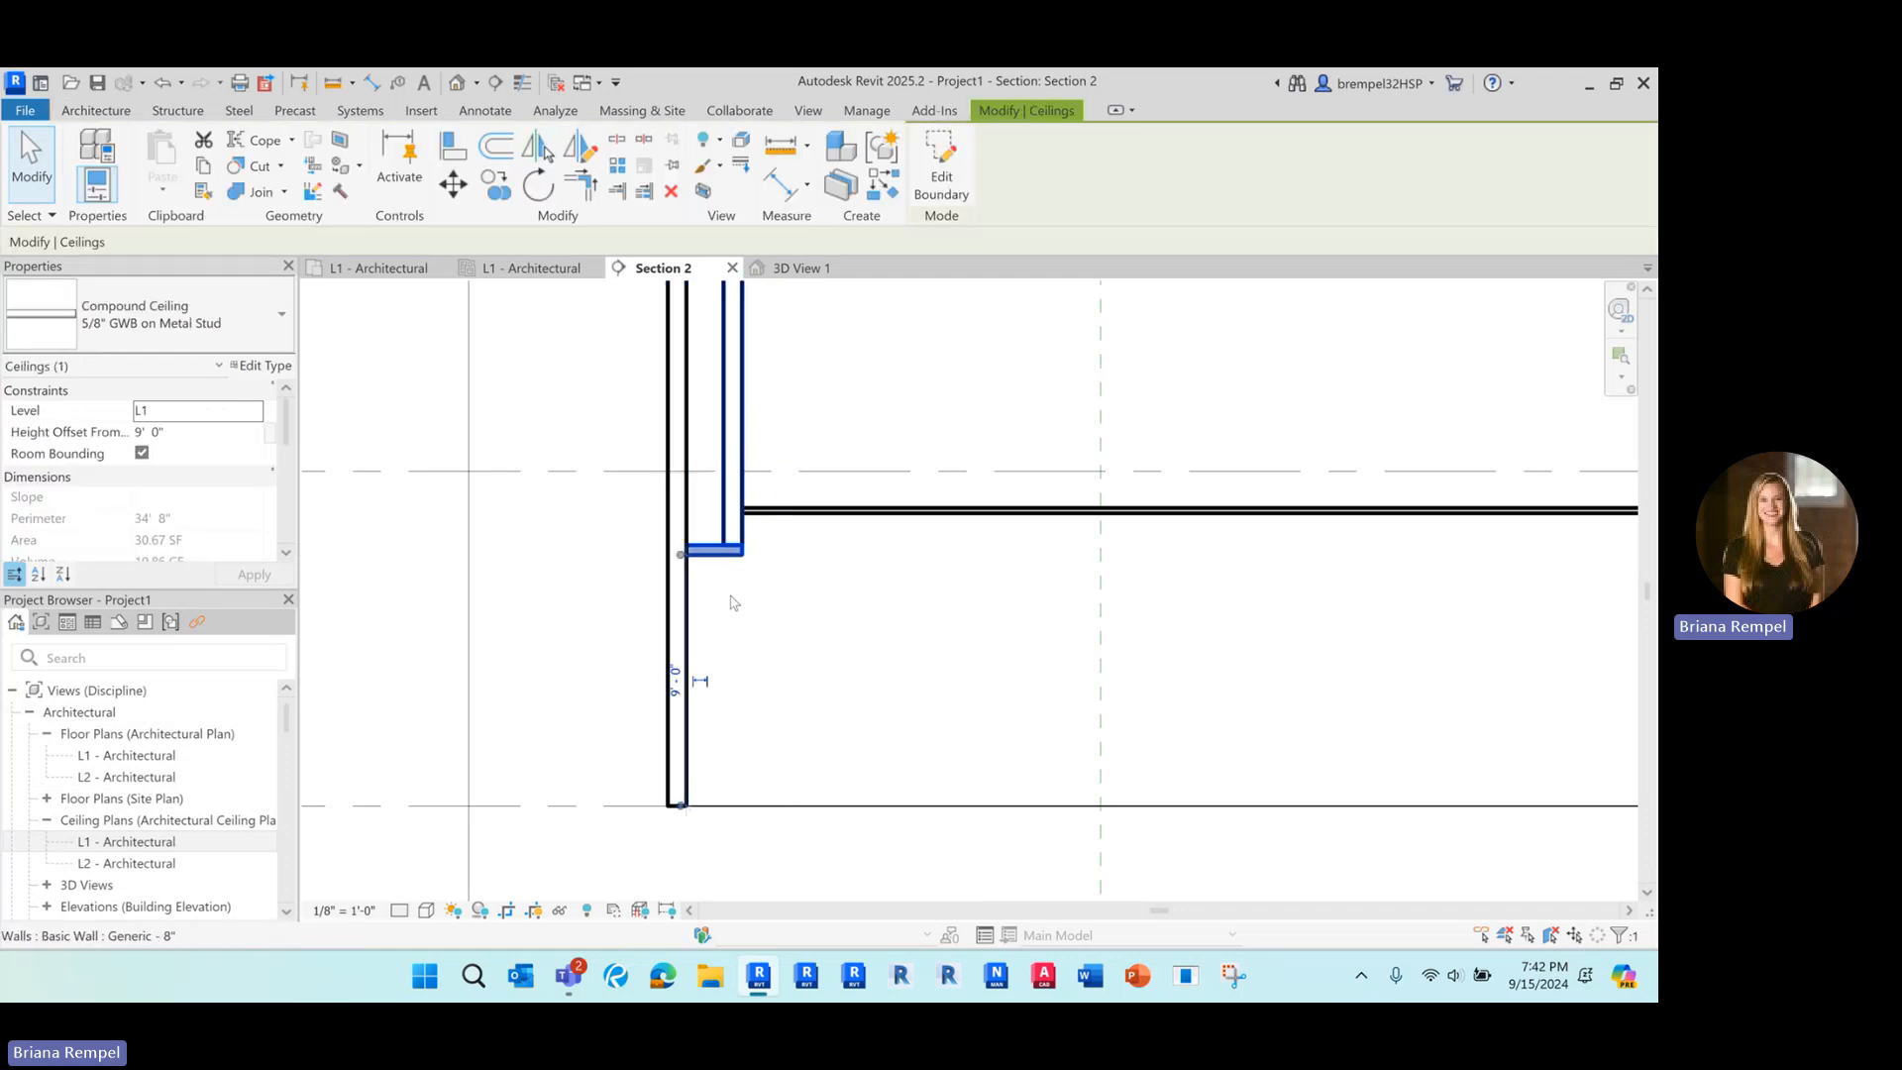
{"action": "scroll", "coordinate": [732, 595], "scroll_direction": "up", "scroll_amount": 2}
{"action": "left_click", "coordinate": [243, 433]}
{"action": "type", "text": "7"}
{"action": "key", "text": "Return"}
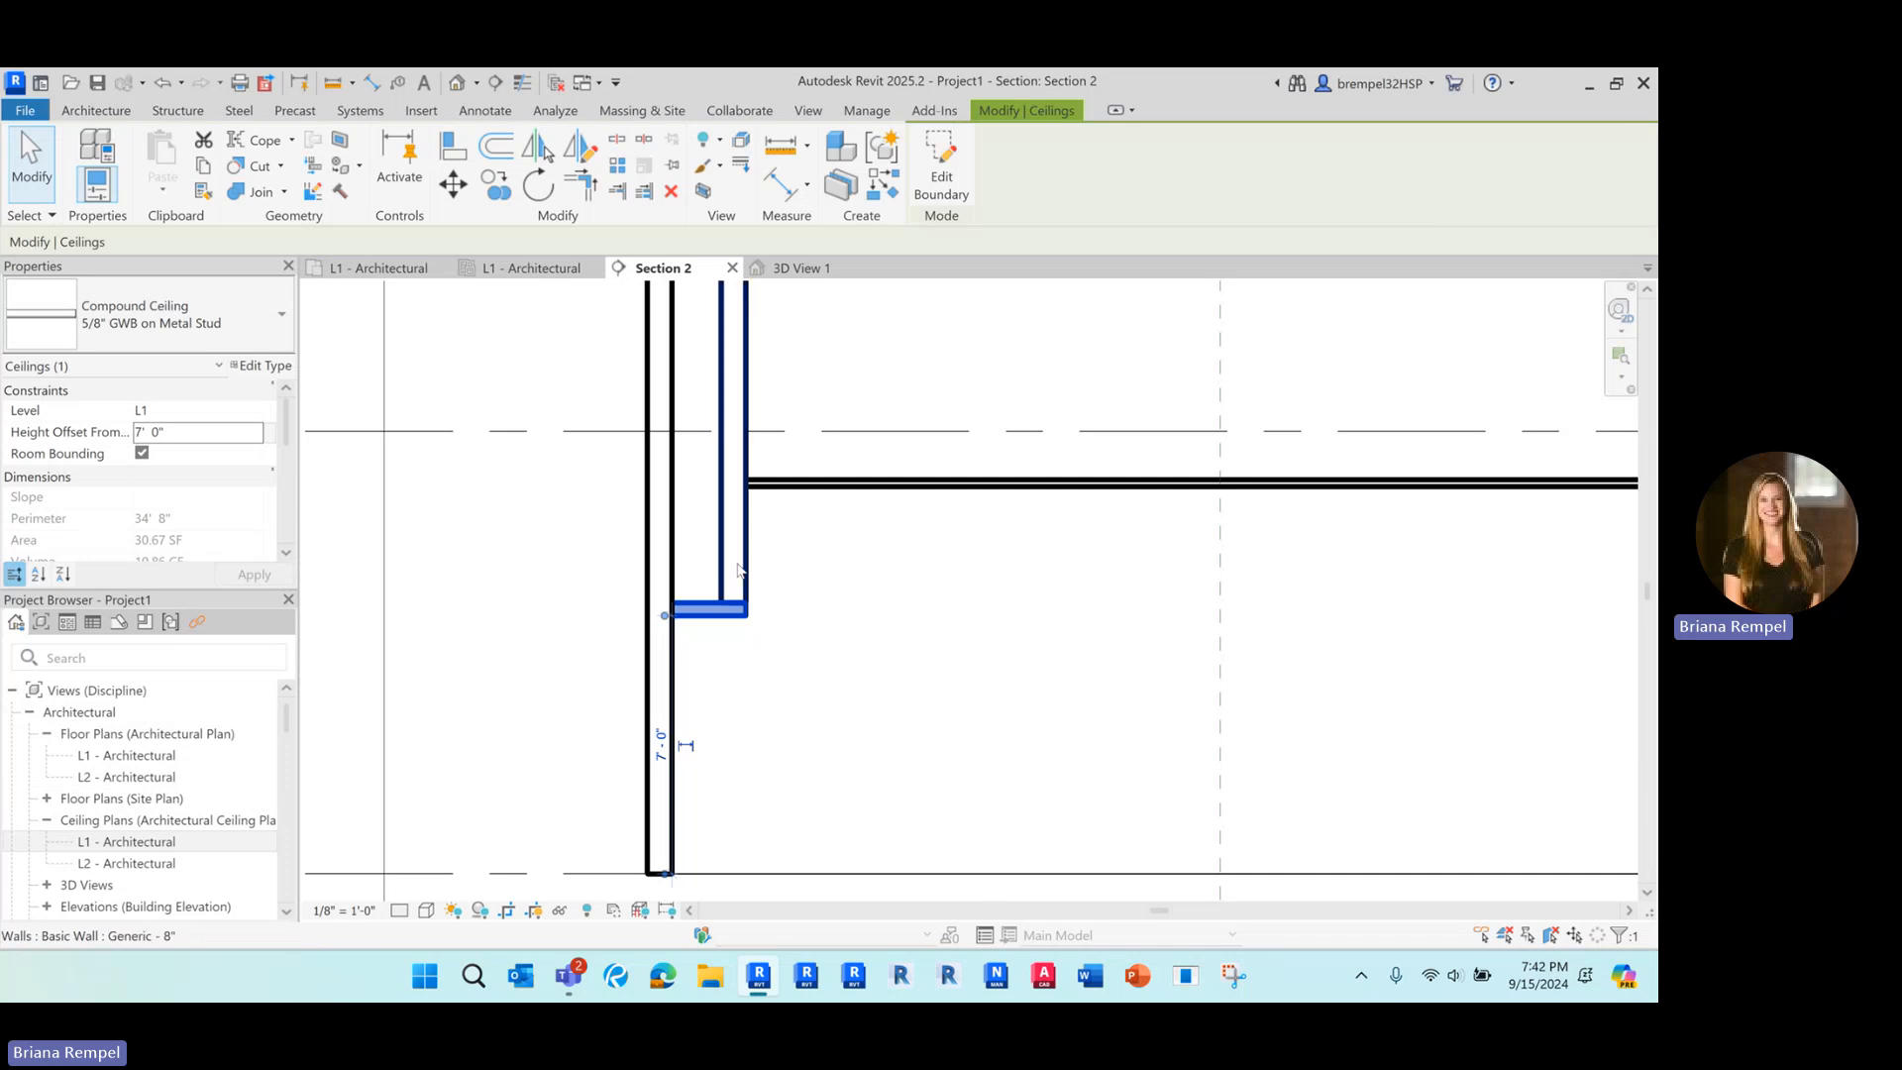
Set the GWB ceiling's height offset from L1 to 9'-0".
{"action": "left_click", "coordinate": [201, 434]}
{"action": "type", "text": "9"}
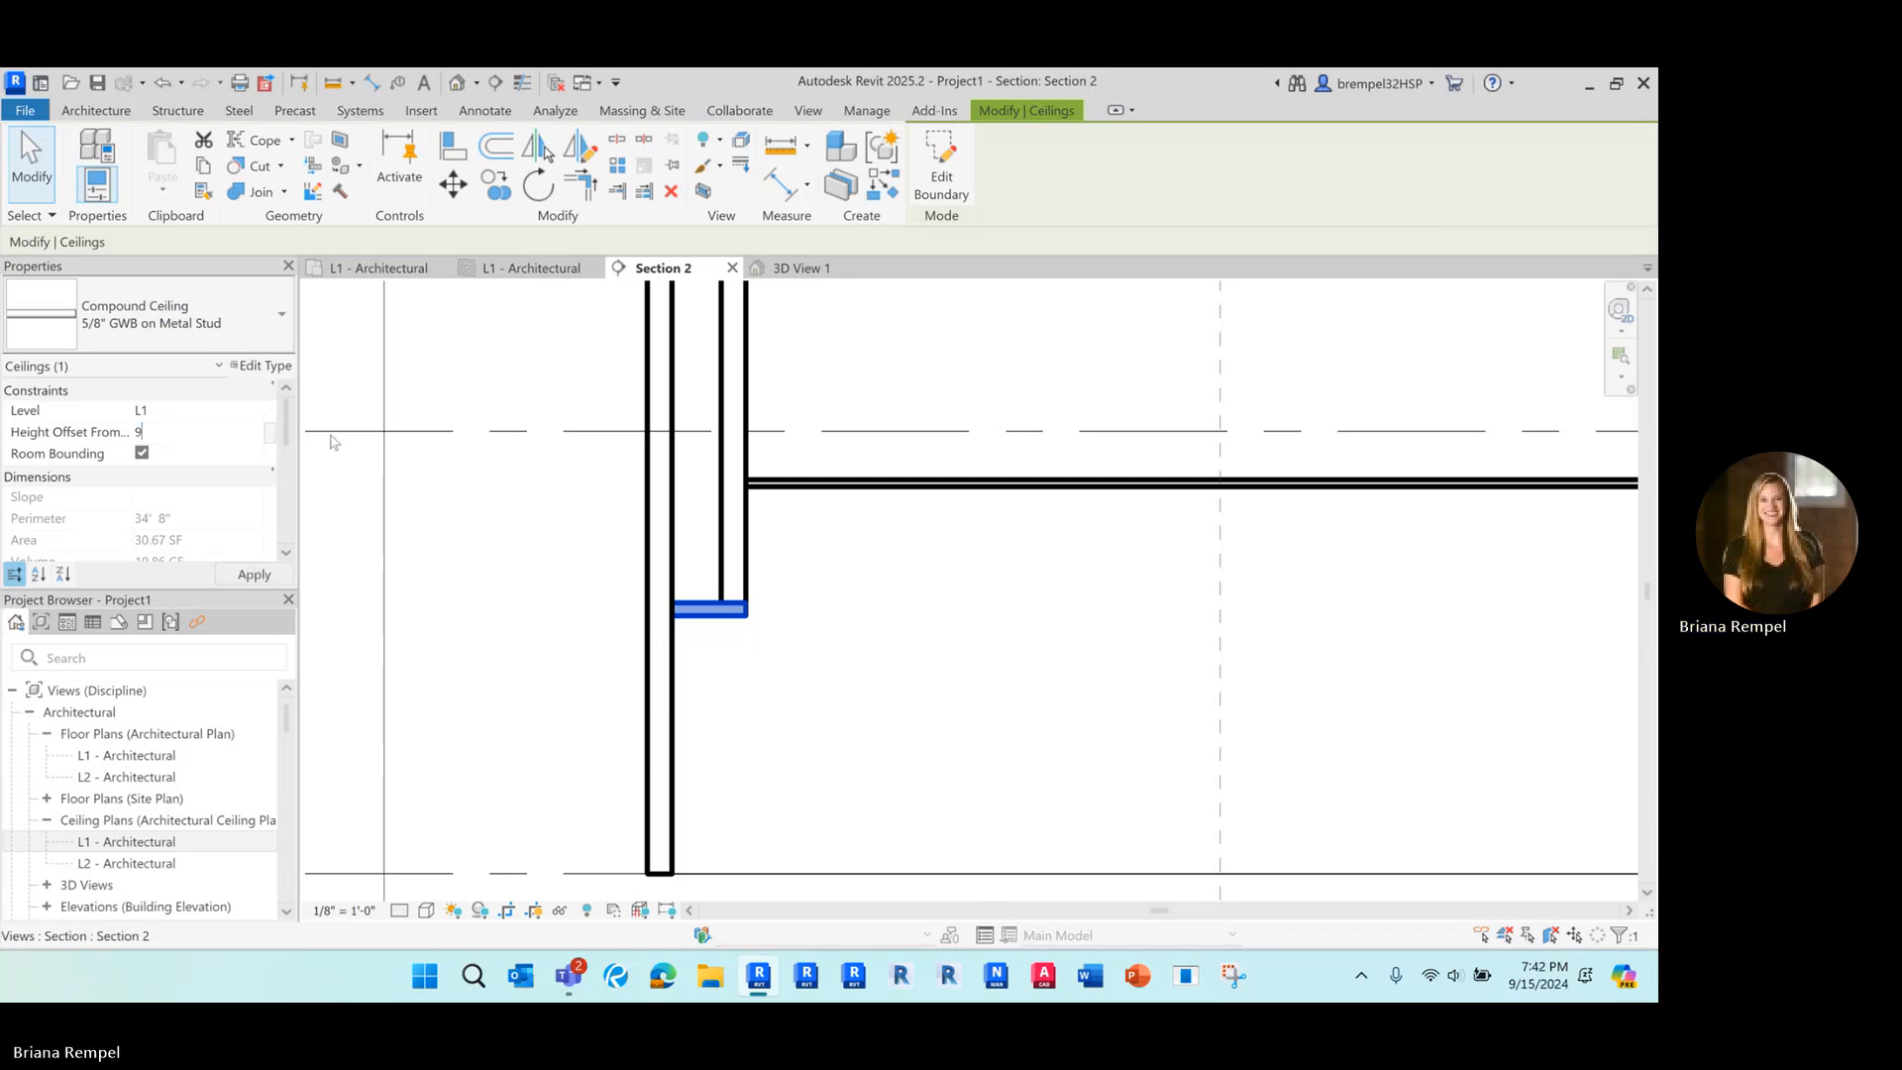
{"action": "key", "text": "Return"}
{"action": "left_click", "coordinate": [783, 580]}
Examine in the section how the attached wall meets the GWB ceiling and how high its top extends.
{"action": "scroll", "coordinate": [773, 586], "scroll_direction": "down", "scroll_amount": 3}
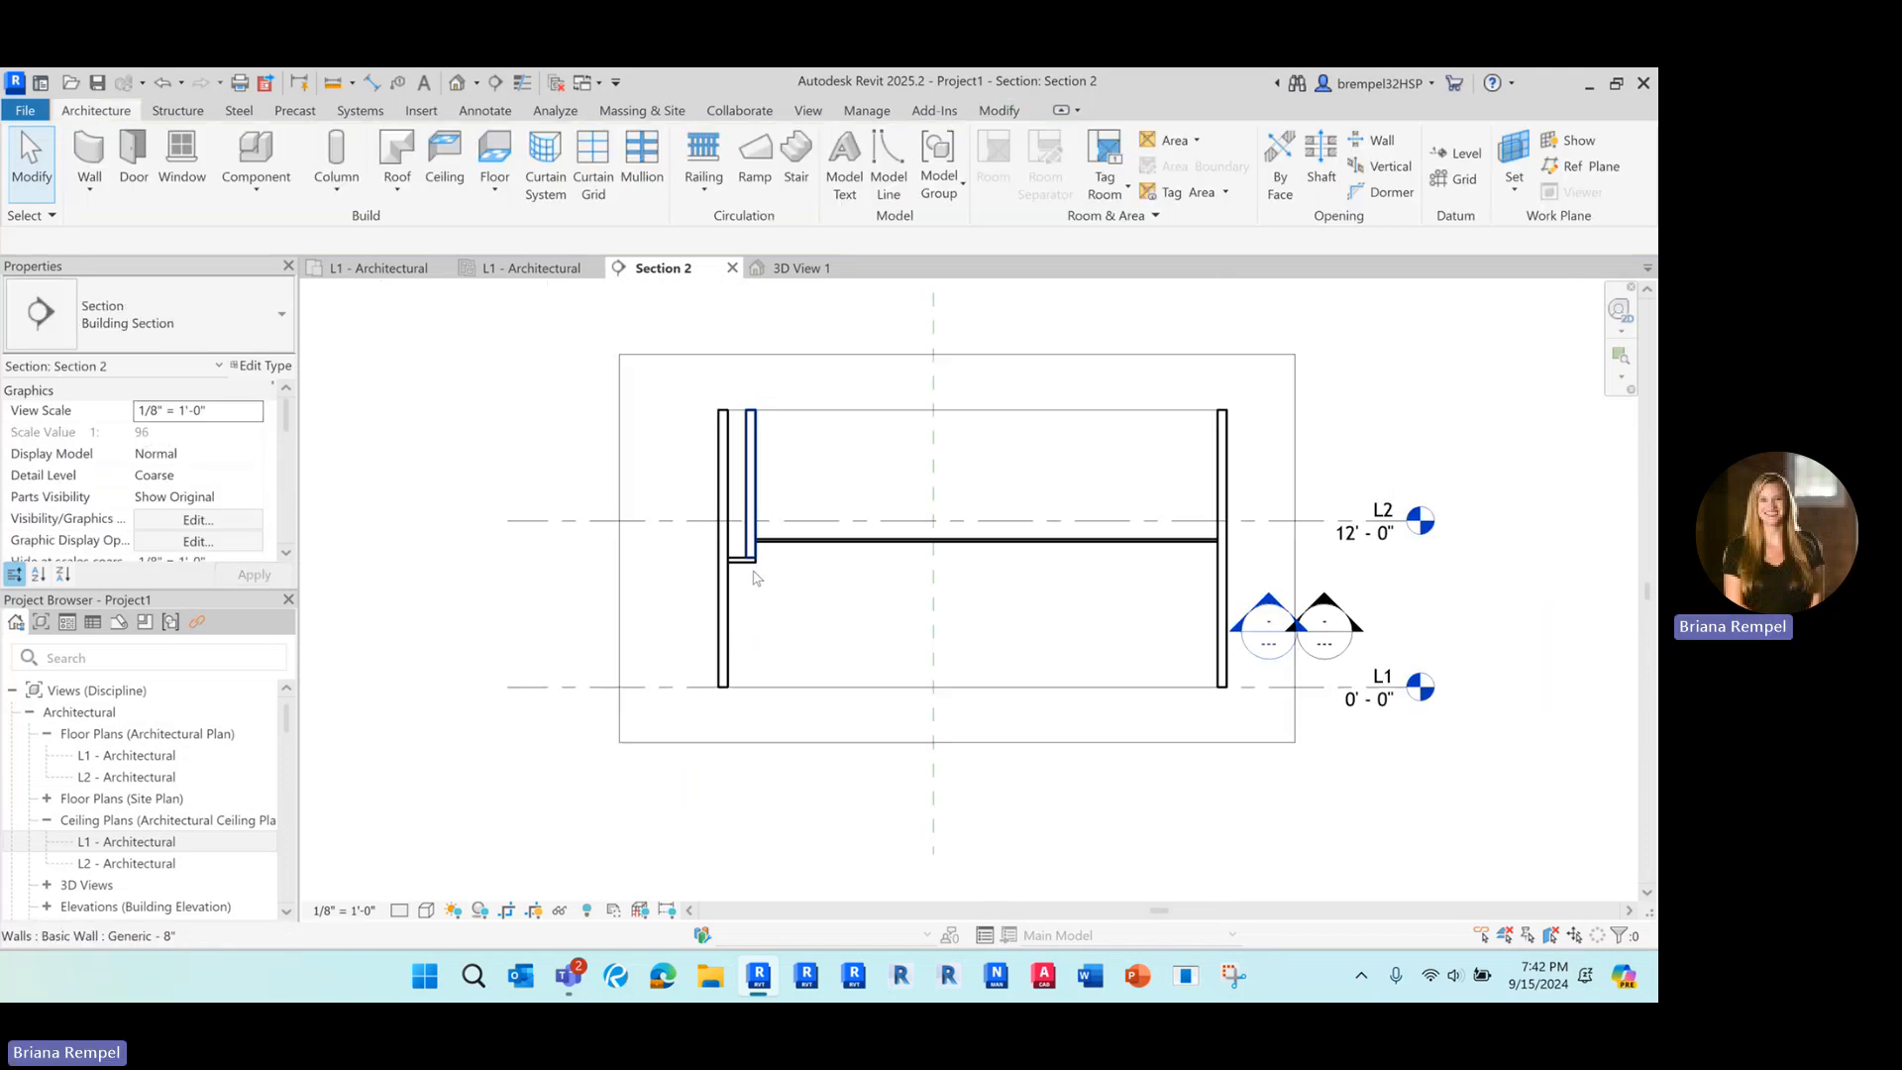
{"action": "middle_click_drag", "start_coordinate": [781, 608], "coordinate": [743, 550]}
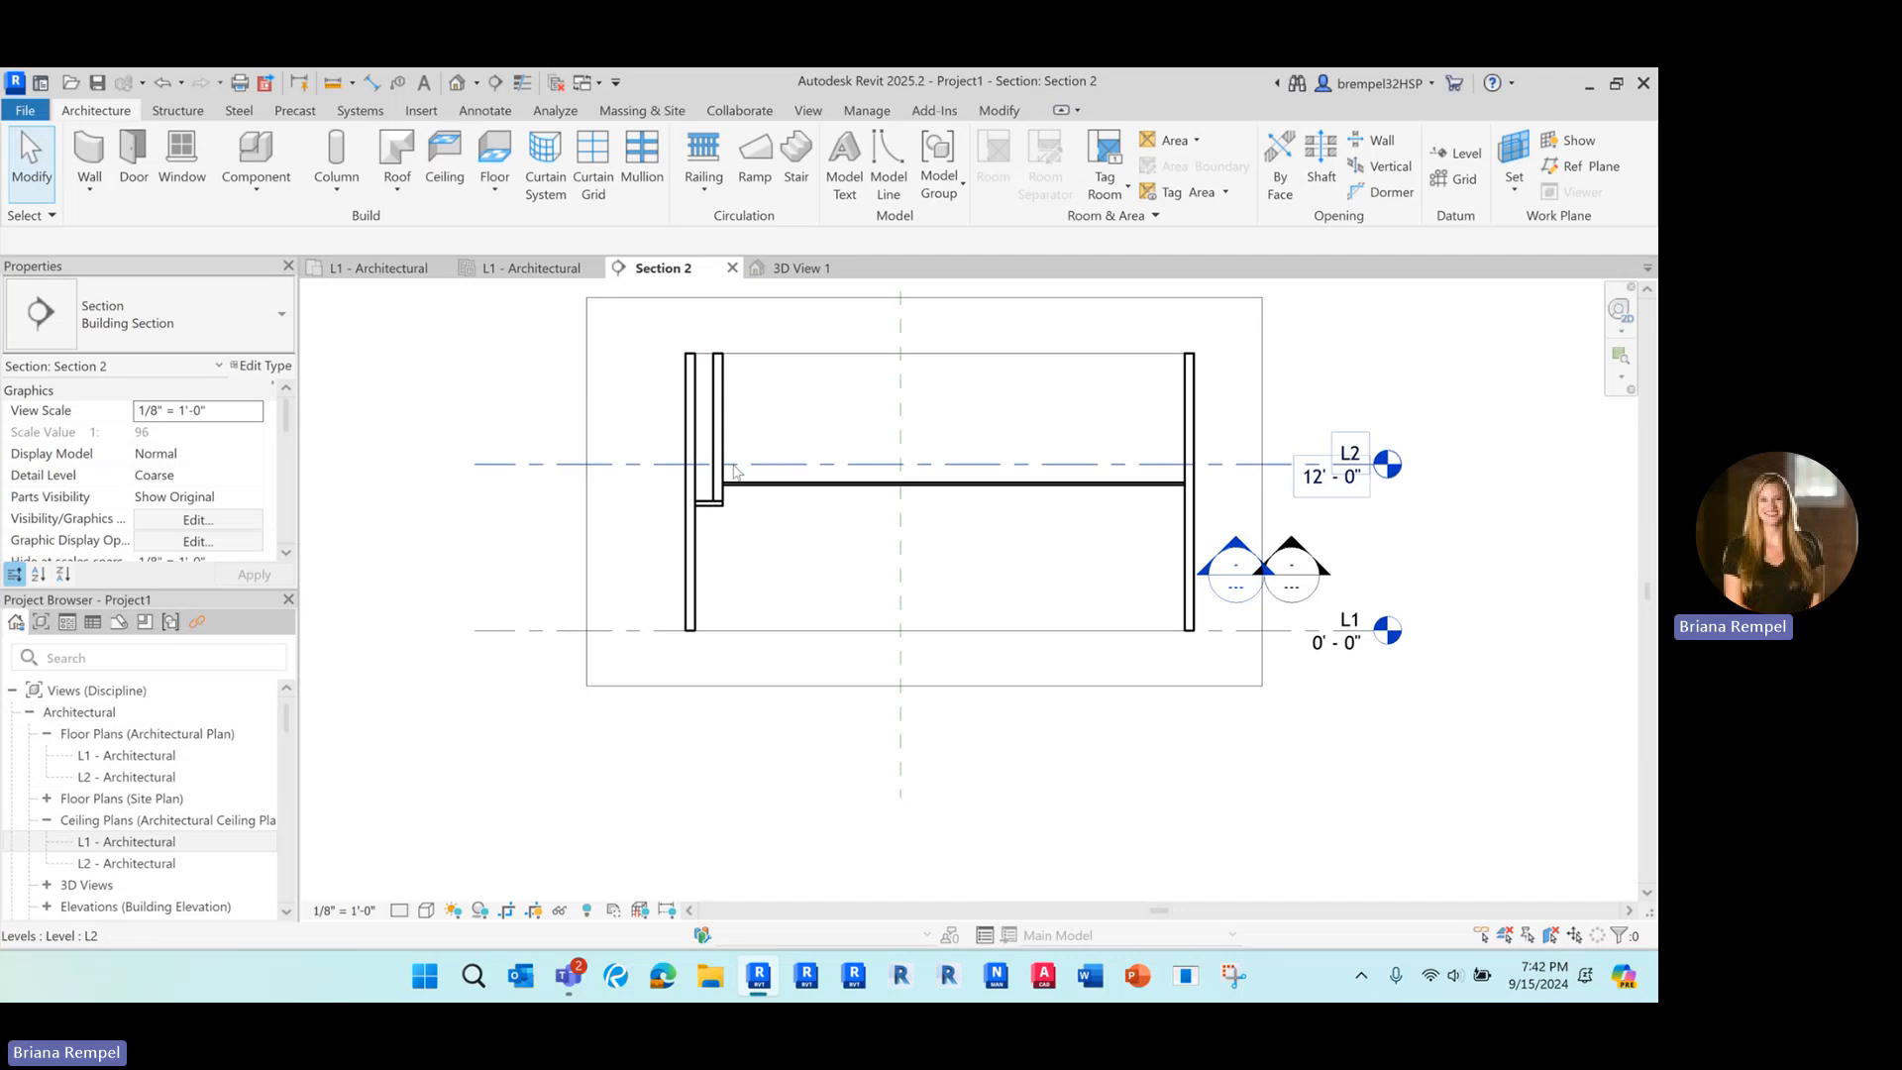
{"action": "scroll", "coordinate": [715, 511], "scroll_direction": "up", "scroll_amount": 2}
{"action": "scroll", "coordinate": [713, 354], "scroll_direction": "up", "scroll_amount": 1}
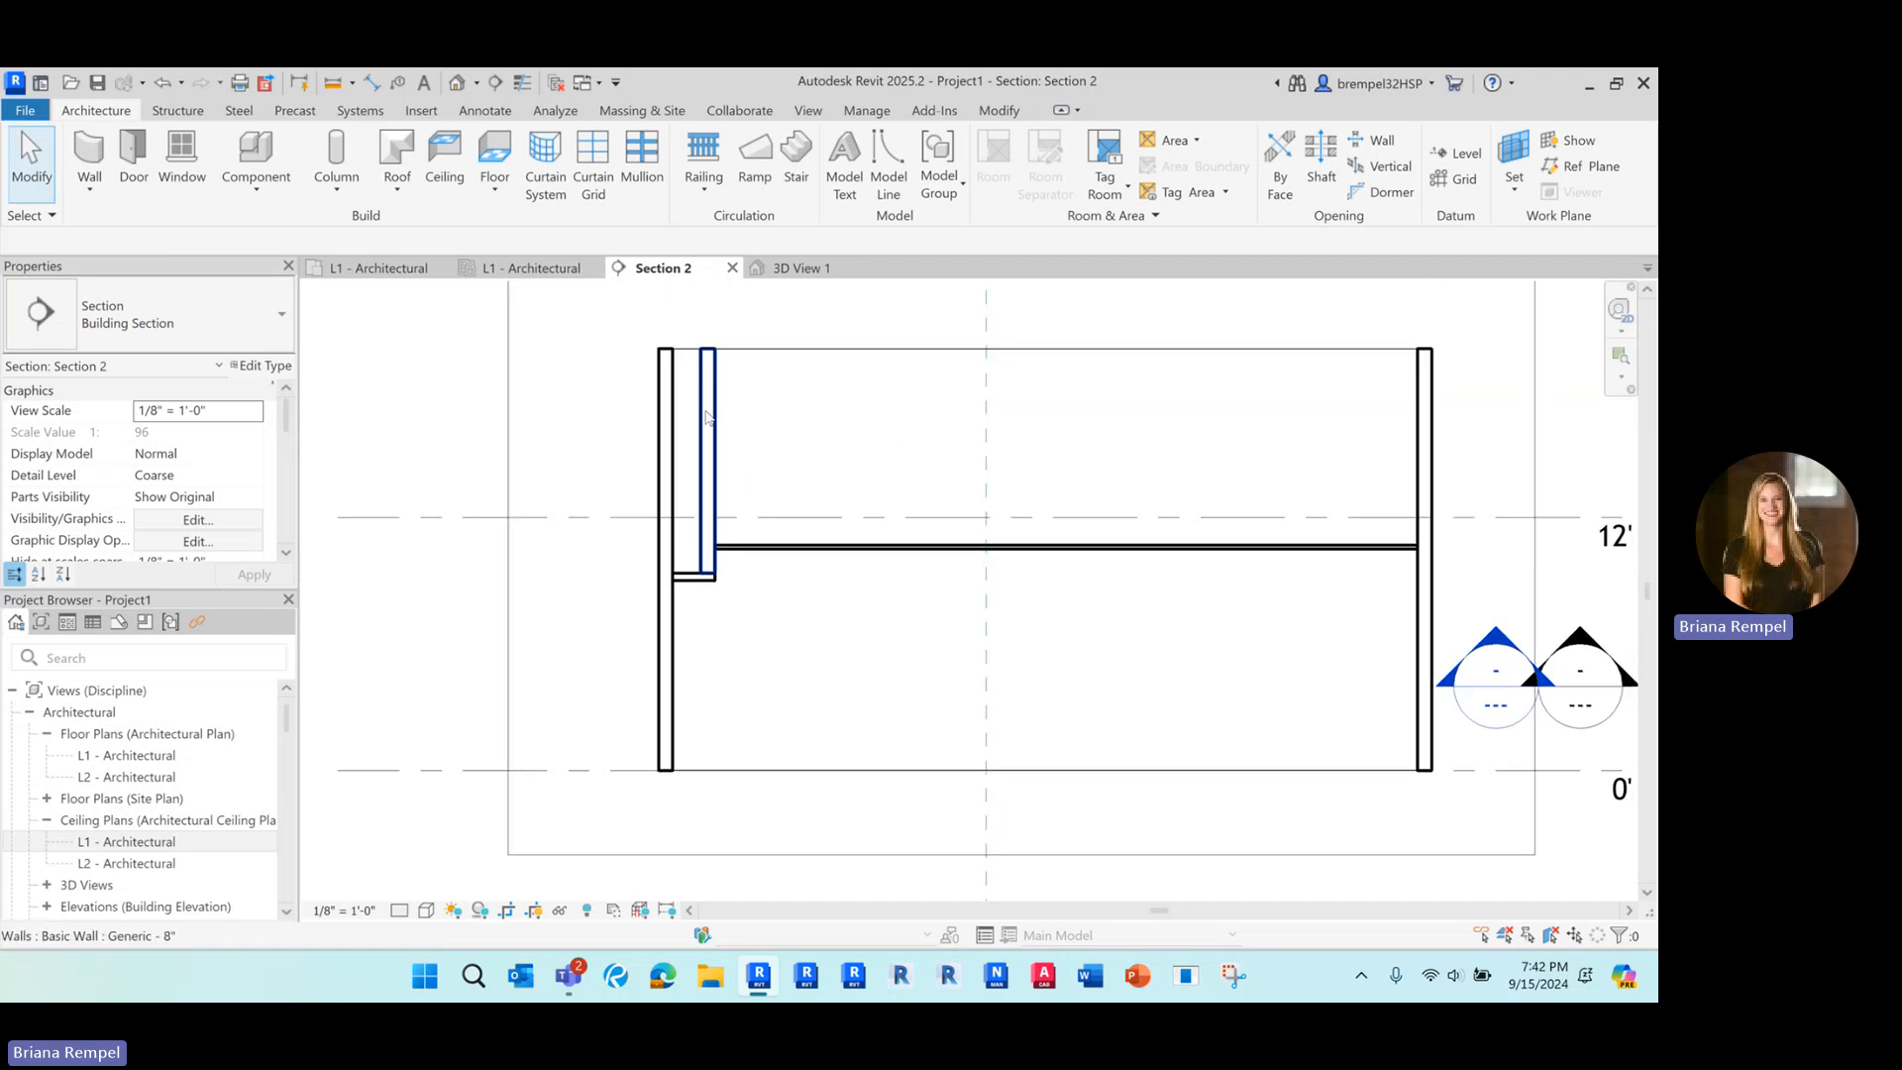
{"action": "left_click", "coordinate": [715, 356]}
{"action": "scroll", "coordinate": [734, 359], "scroll_direction": "up", "scroll_amount": 2}
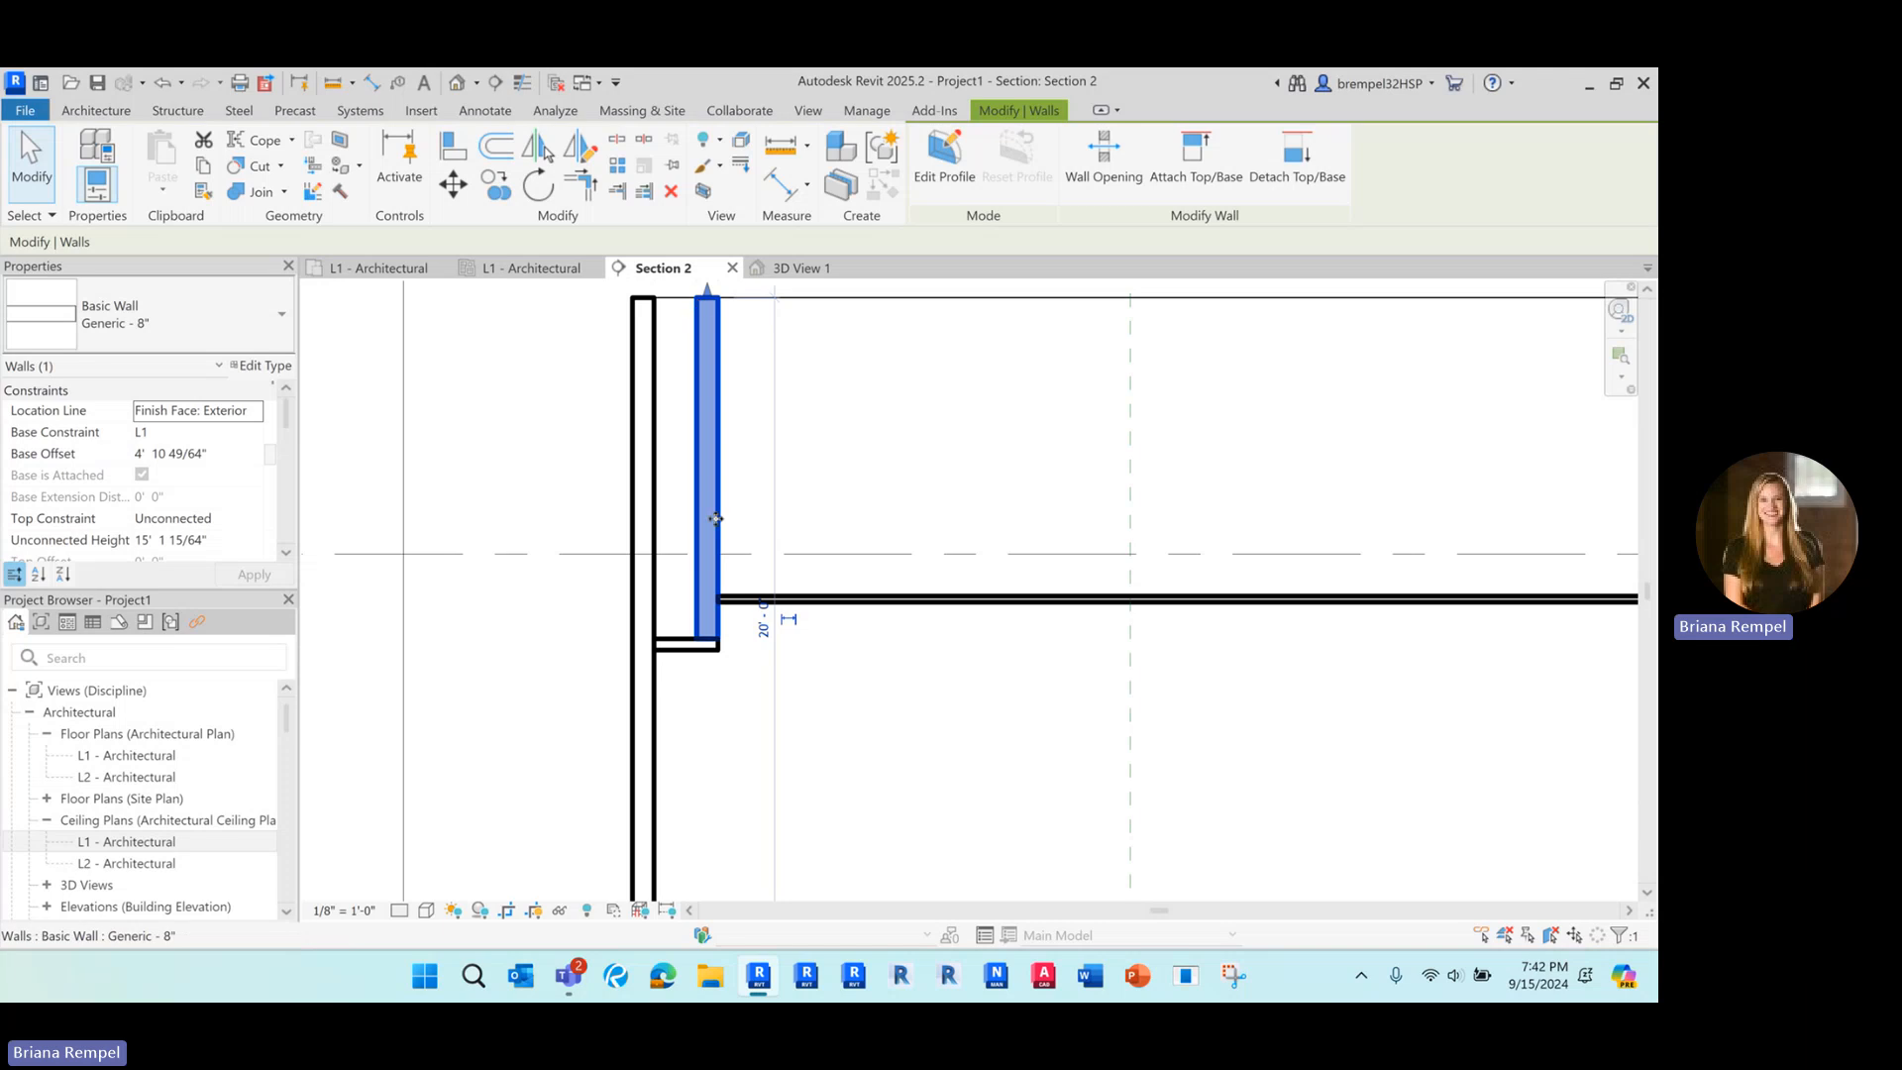
{"action": "scroll", "coordinate": [707, 304], "scroll_direction": "down", "scroll_amount": 3}
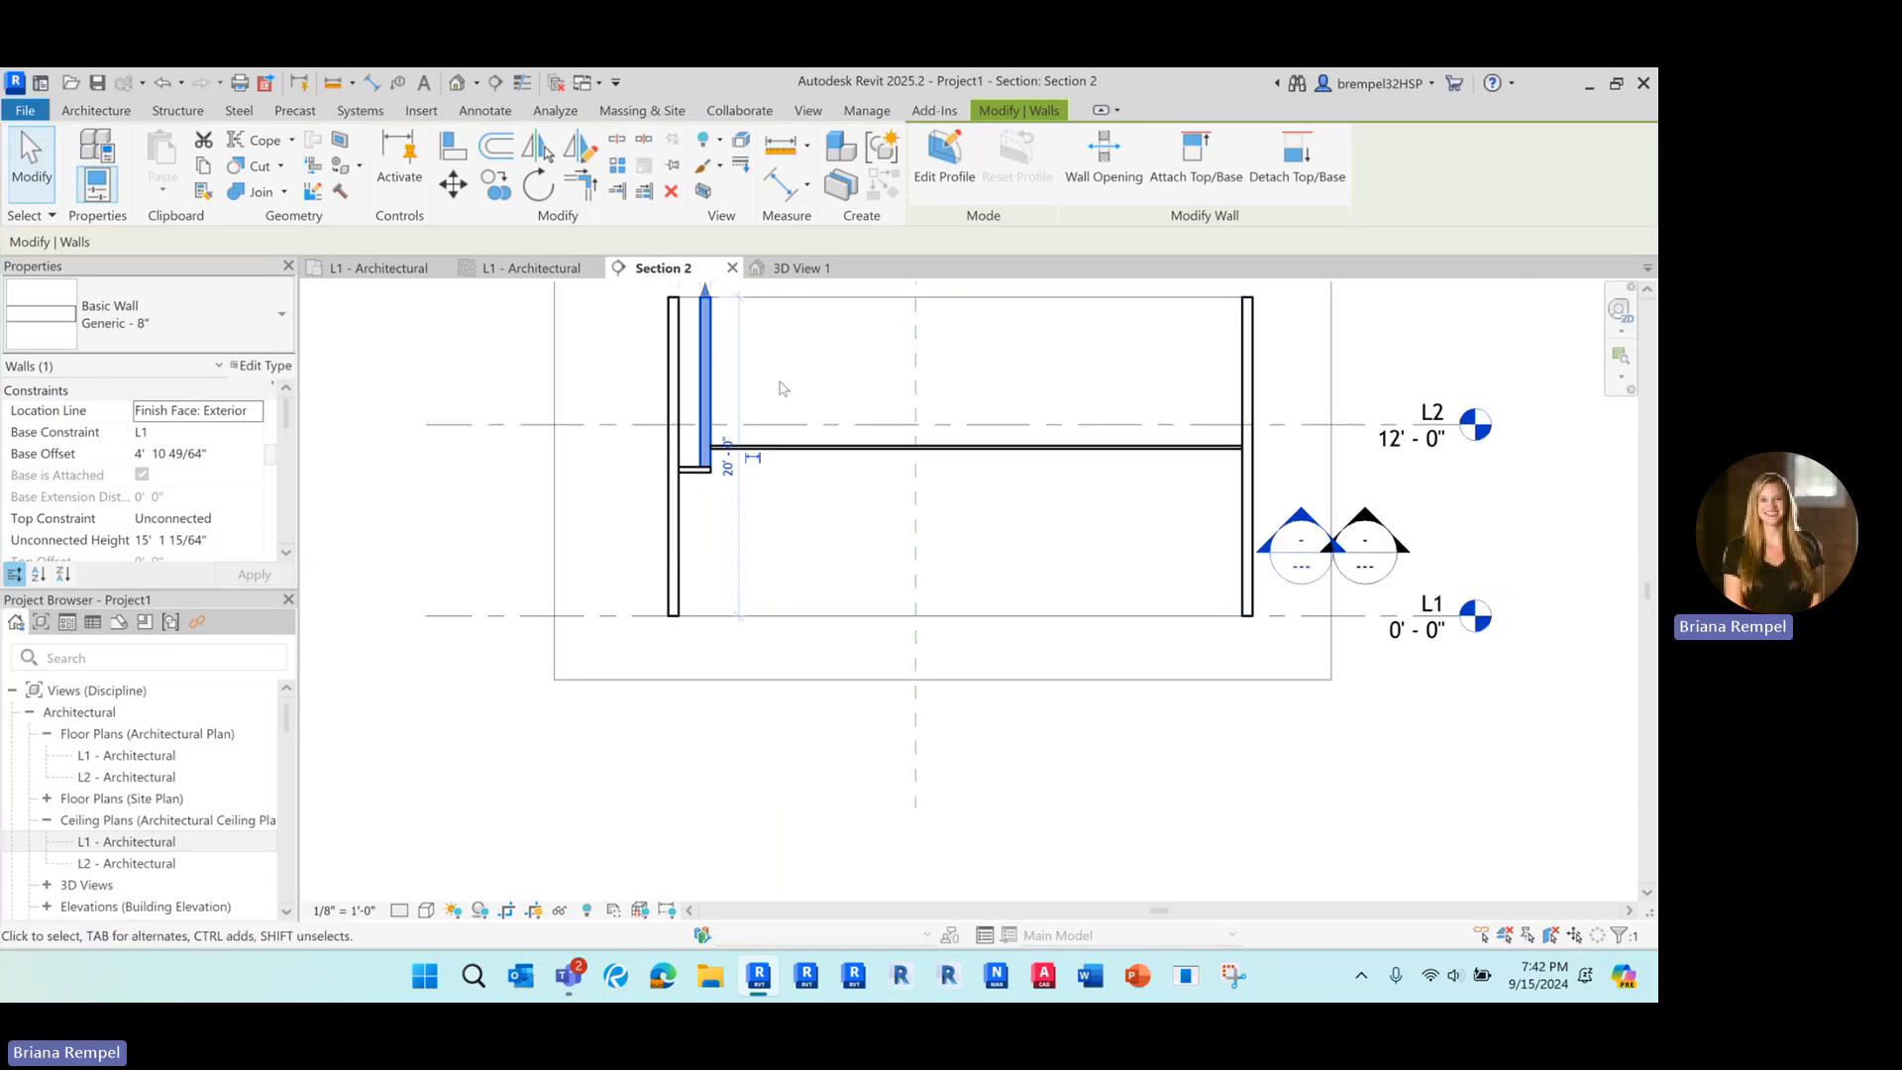
{"action": "left_click", "coordinate": [808, 536]}
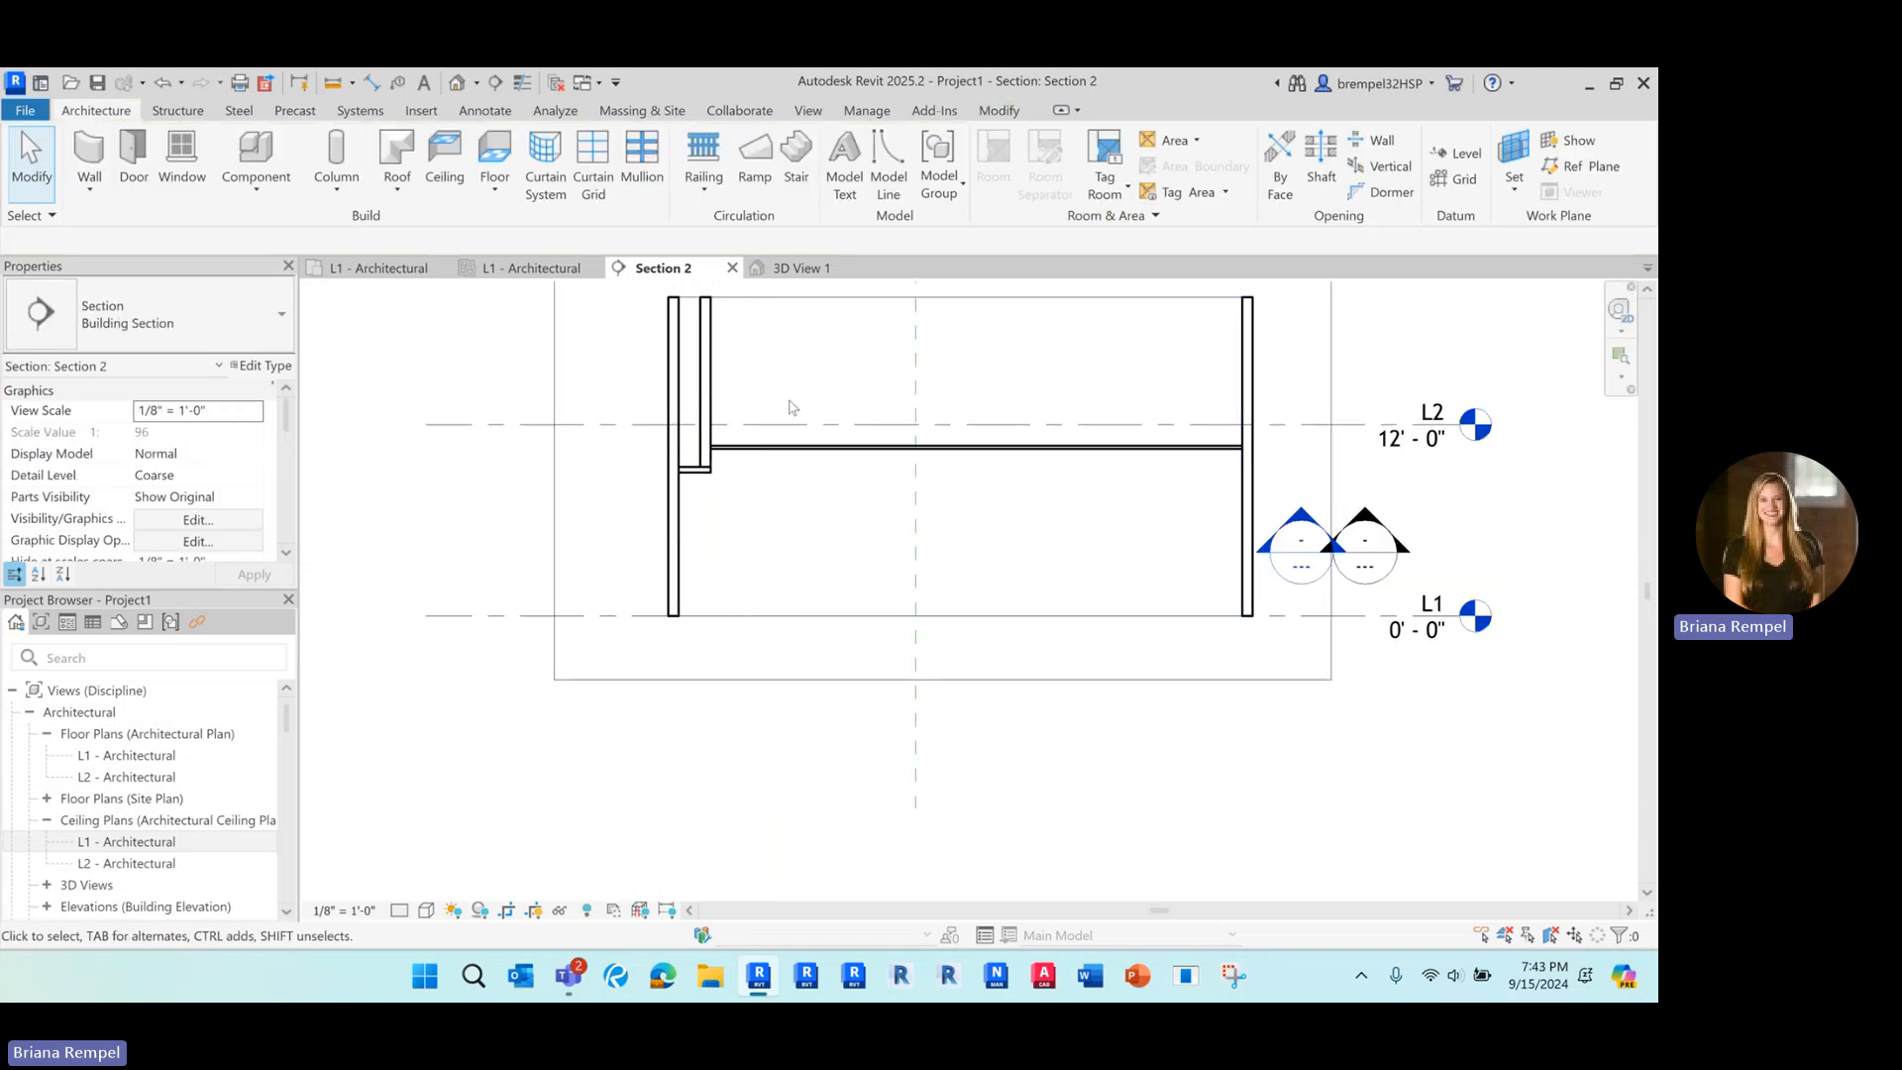
In the 3D View 1 camera view, use Linework with <Invisible lines> to hide the joint line between the soffit wall and GWB ceiling.
{"action": "left_click", "coordinate": [810, 270]}
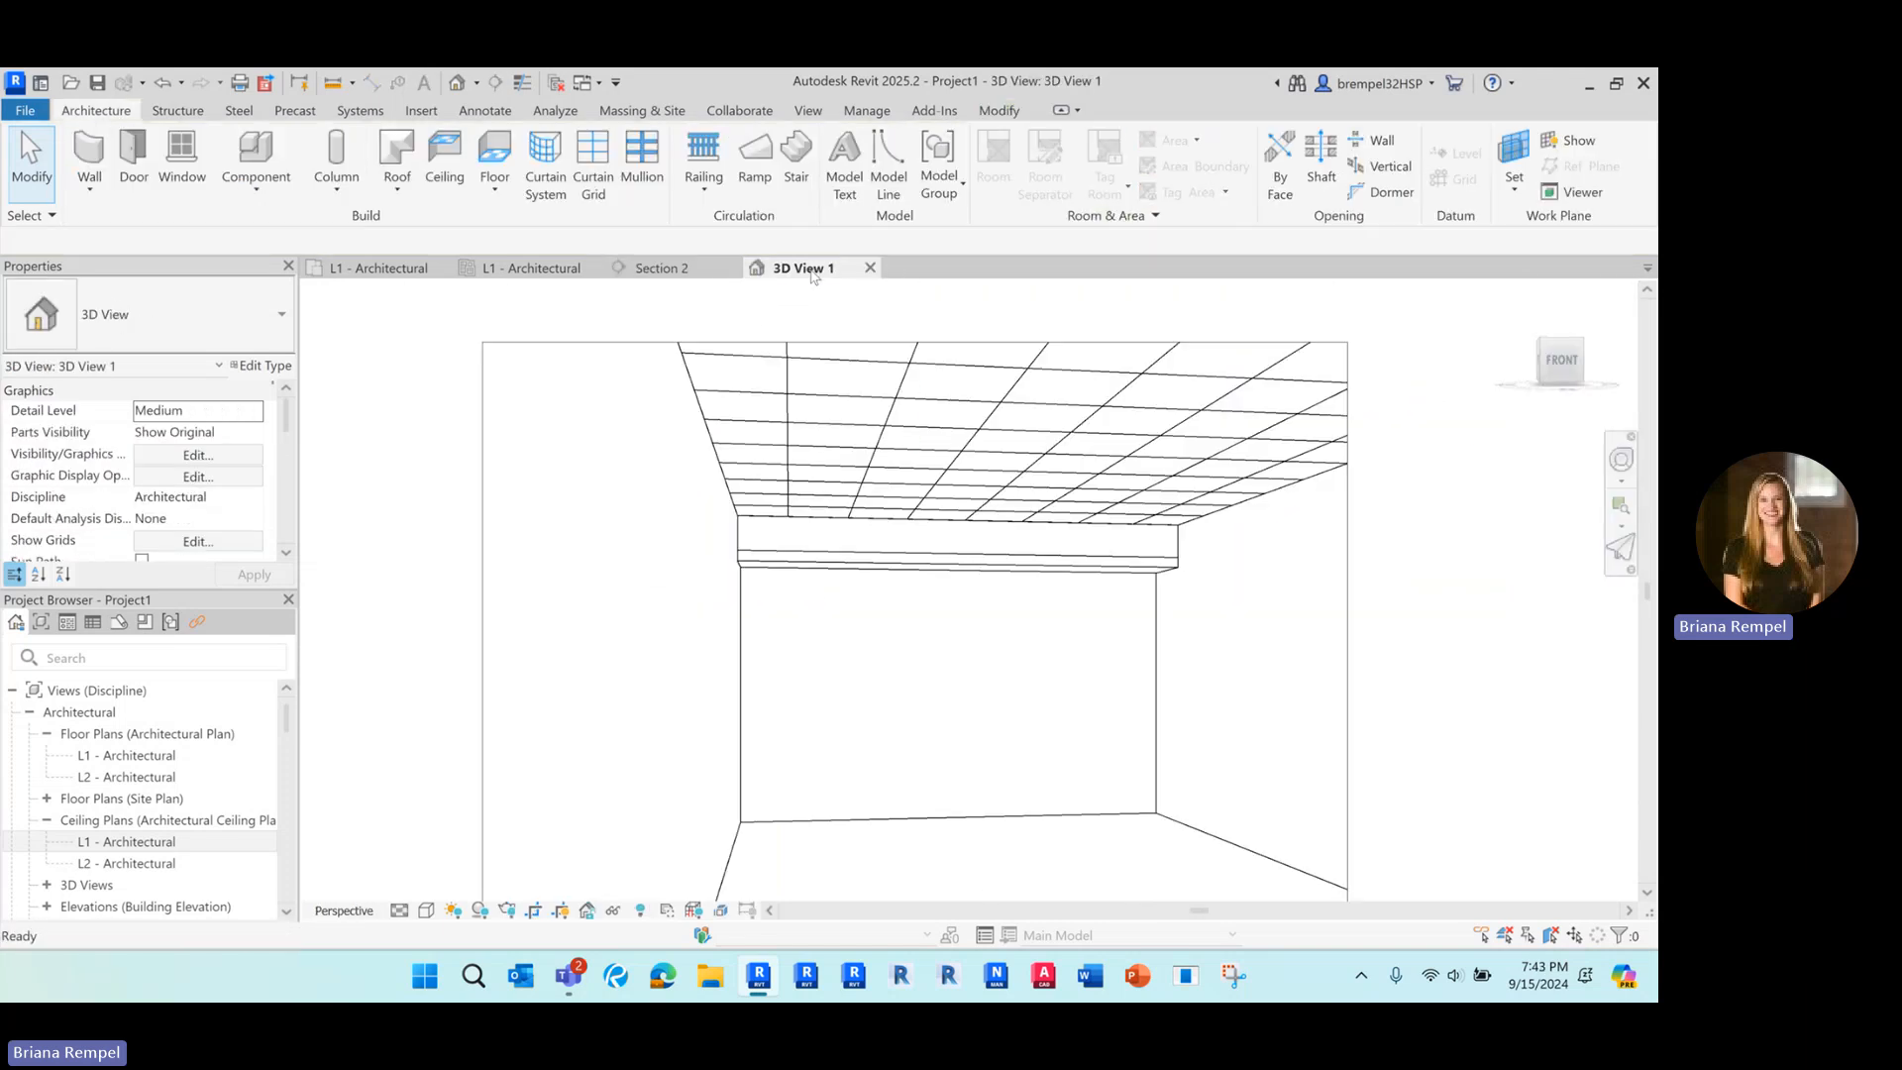
{"action": "left_click", "coordinate": [745, 542]}
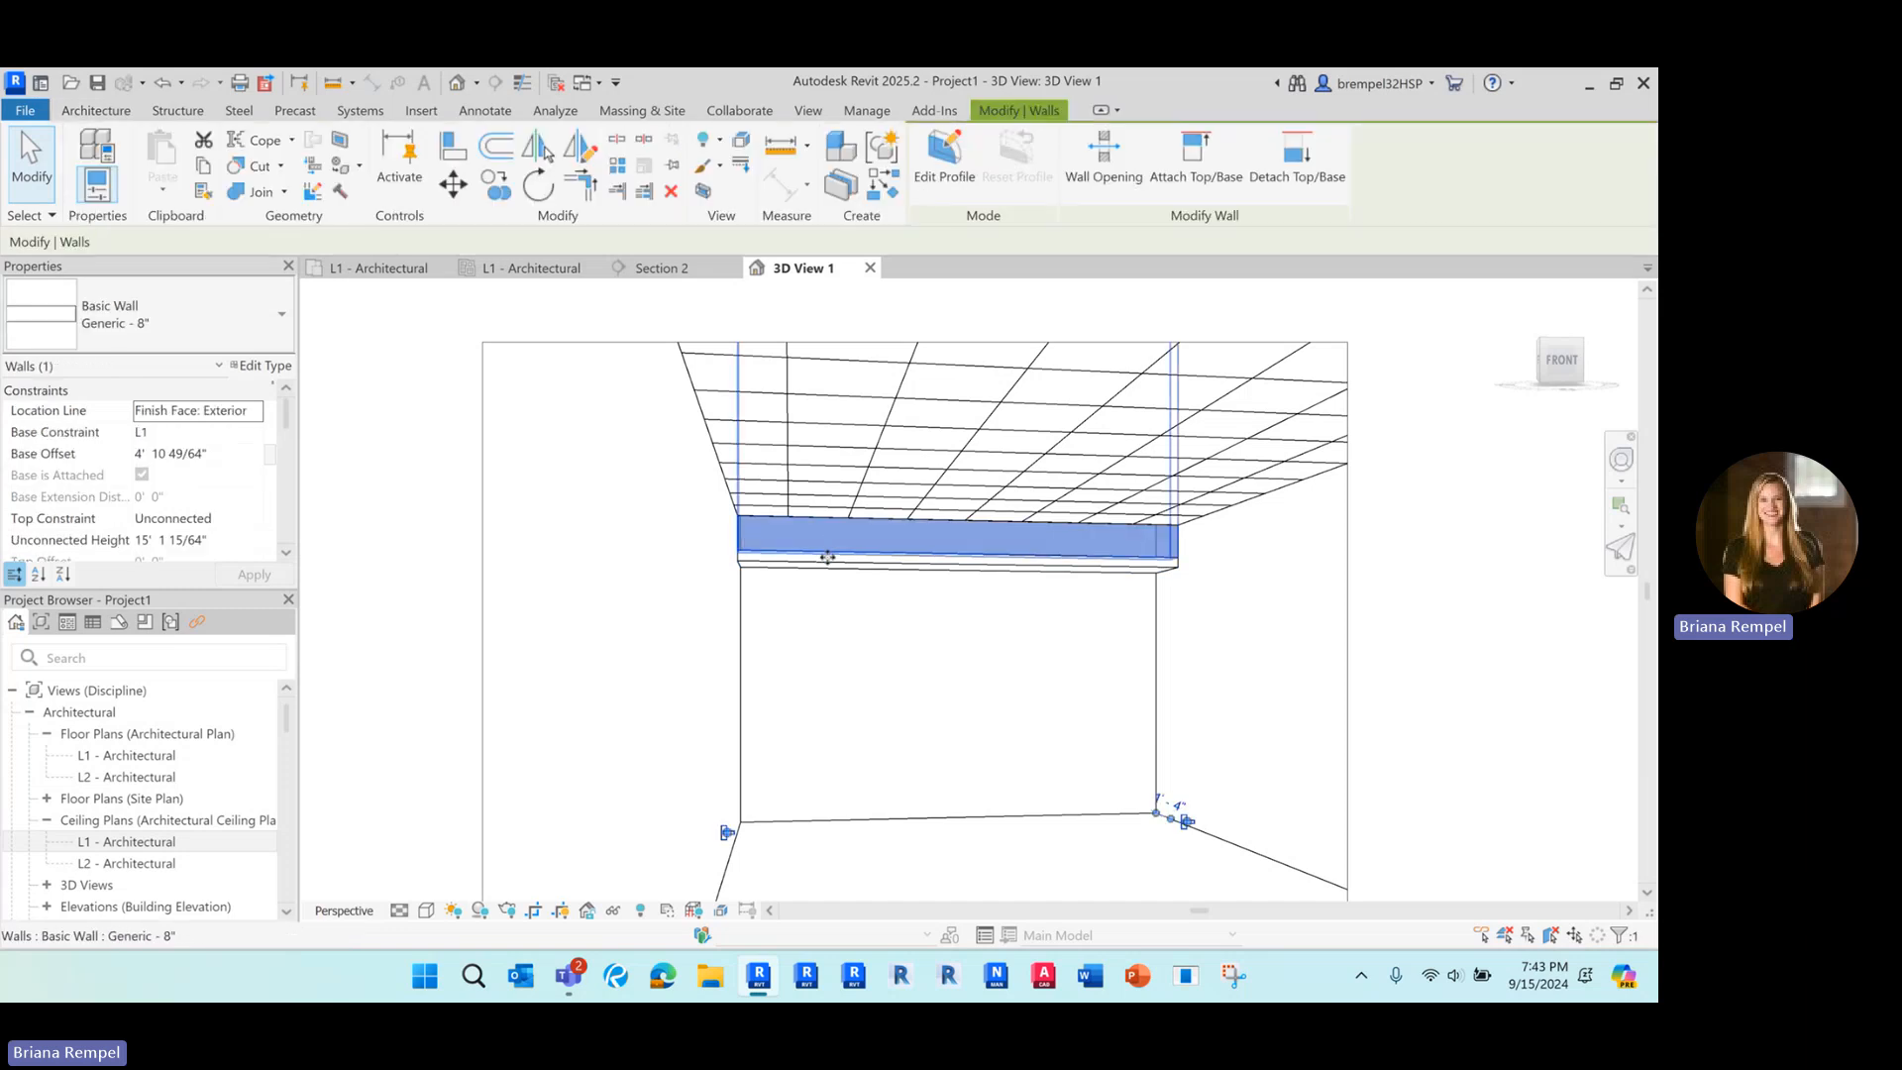
{"action": "left_click", "coordinate": [829, 678]}
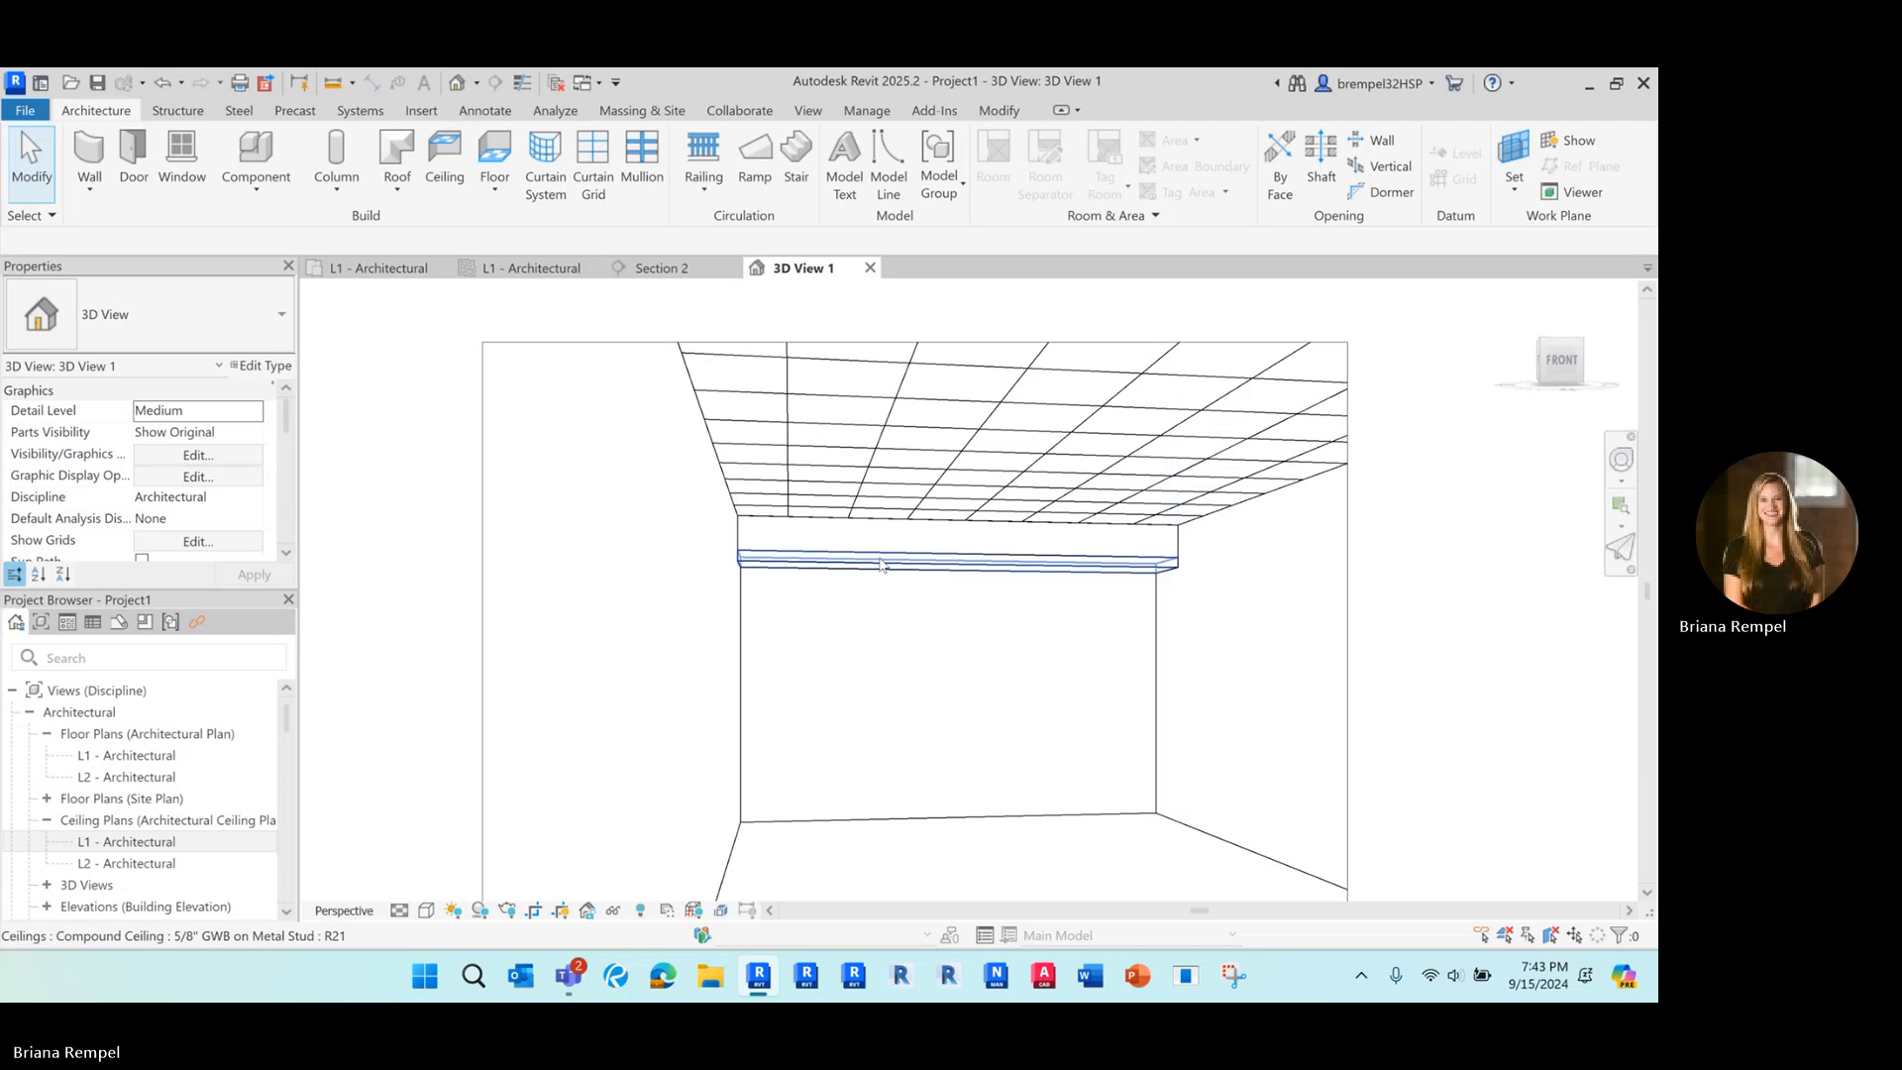
{"action": "scroll", "coordinate": [897, 606], "scroll_direction": "up", "scroll_amount": 3}
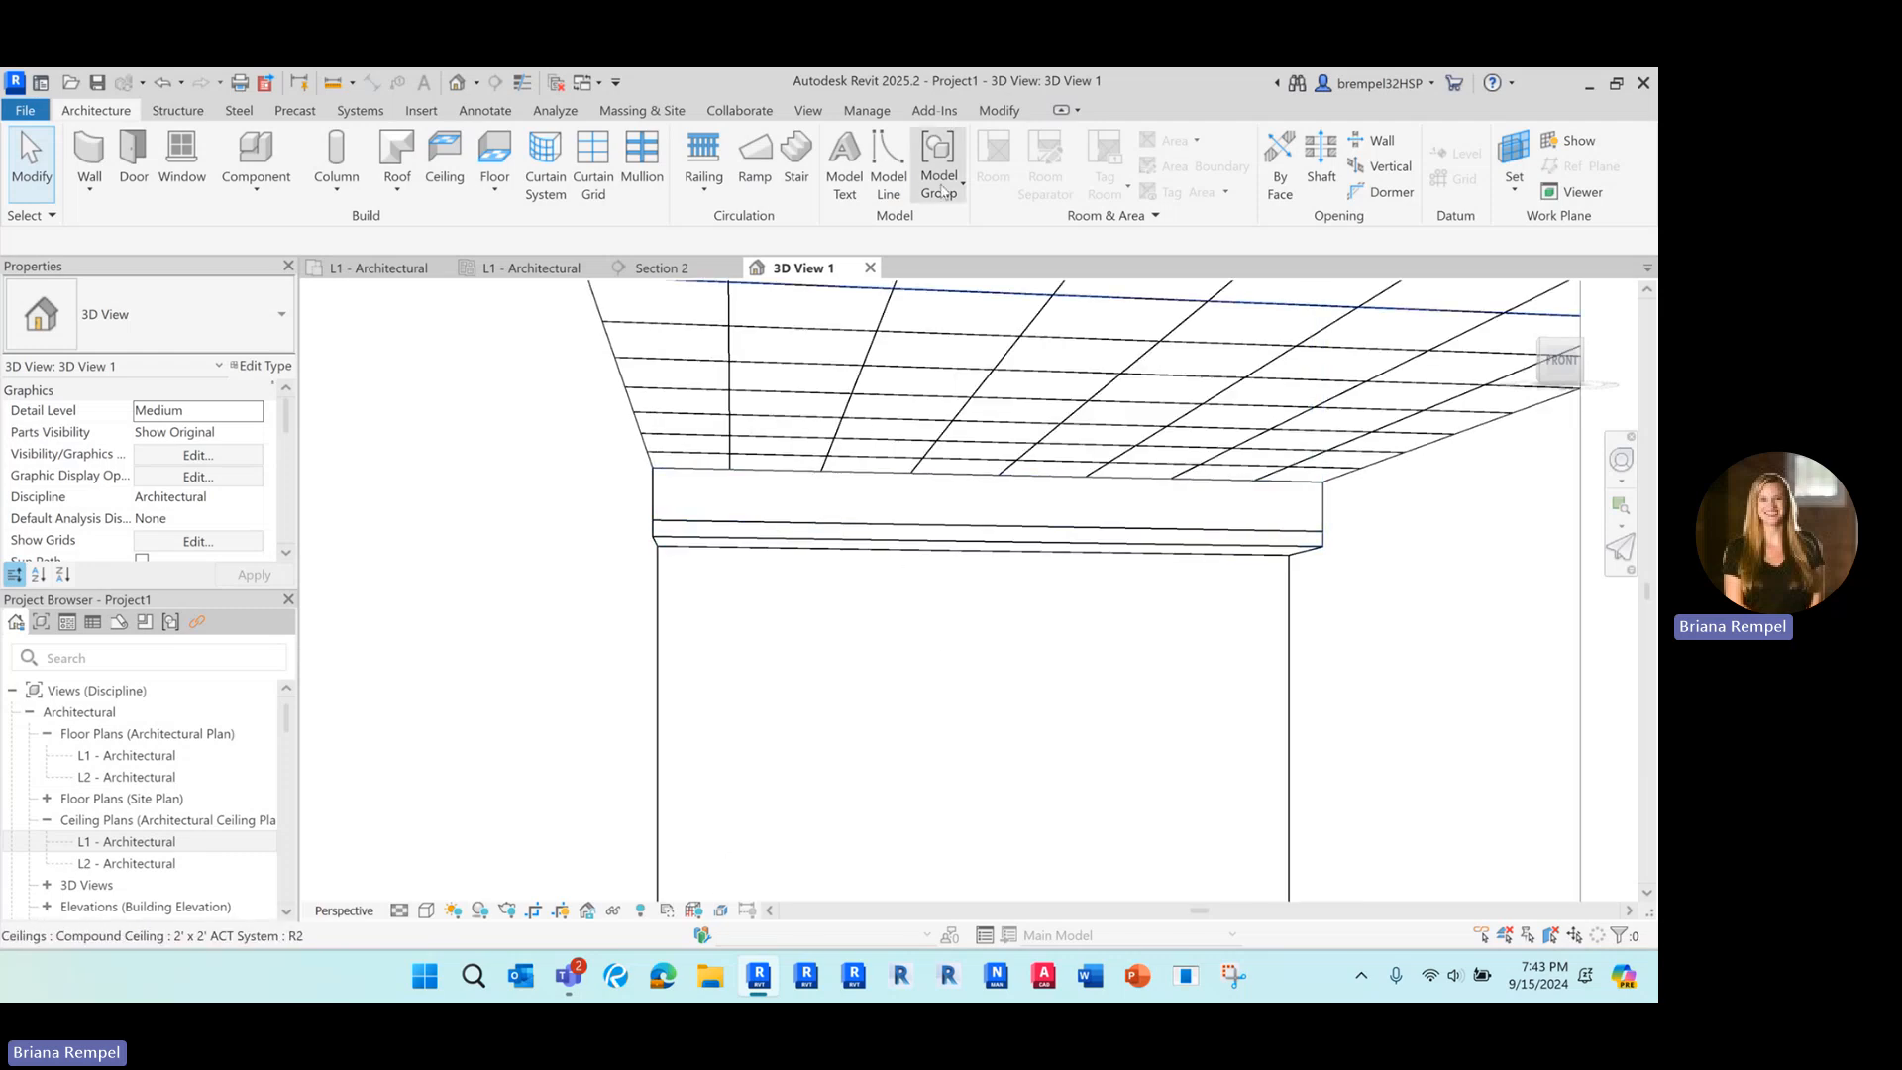
{"action": "left_click", "coordinate": [1000, 111]}
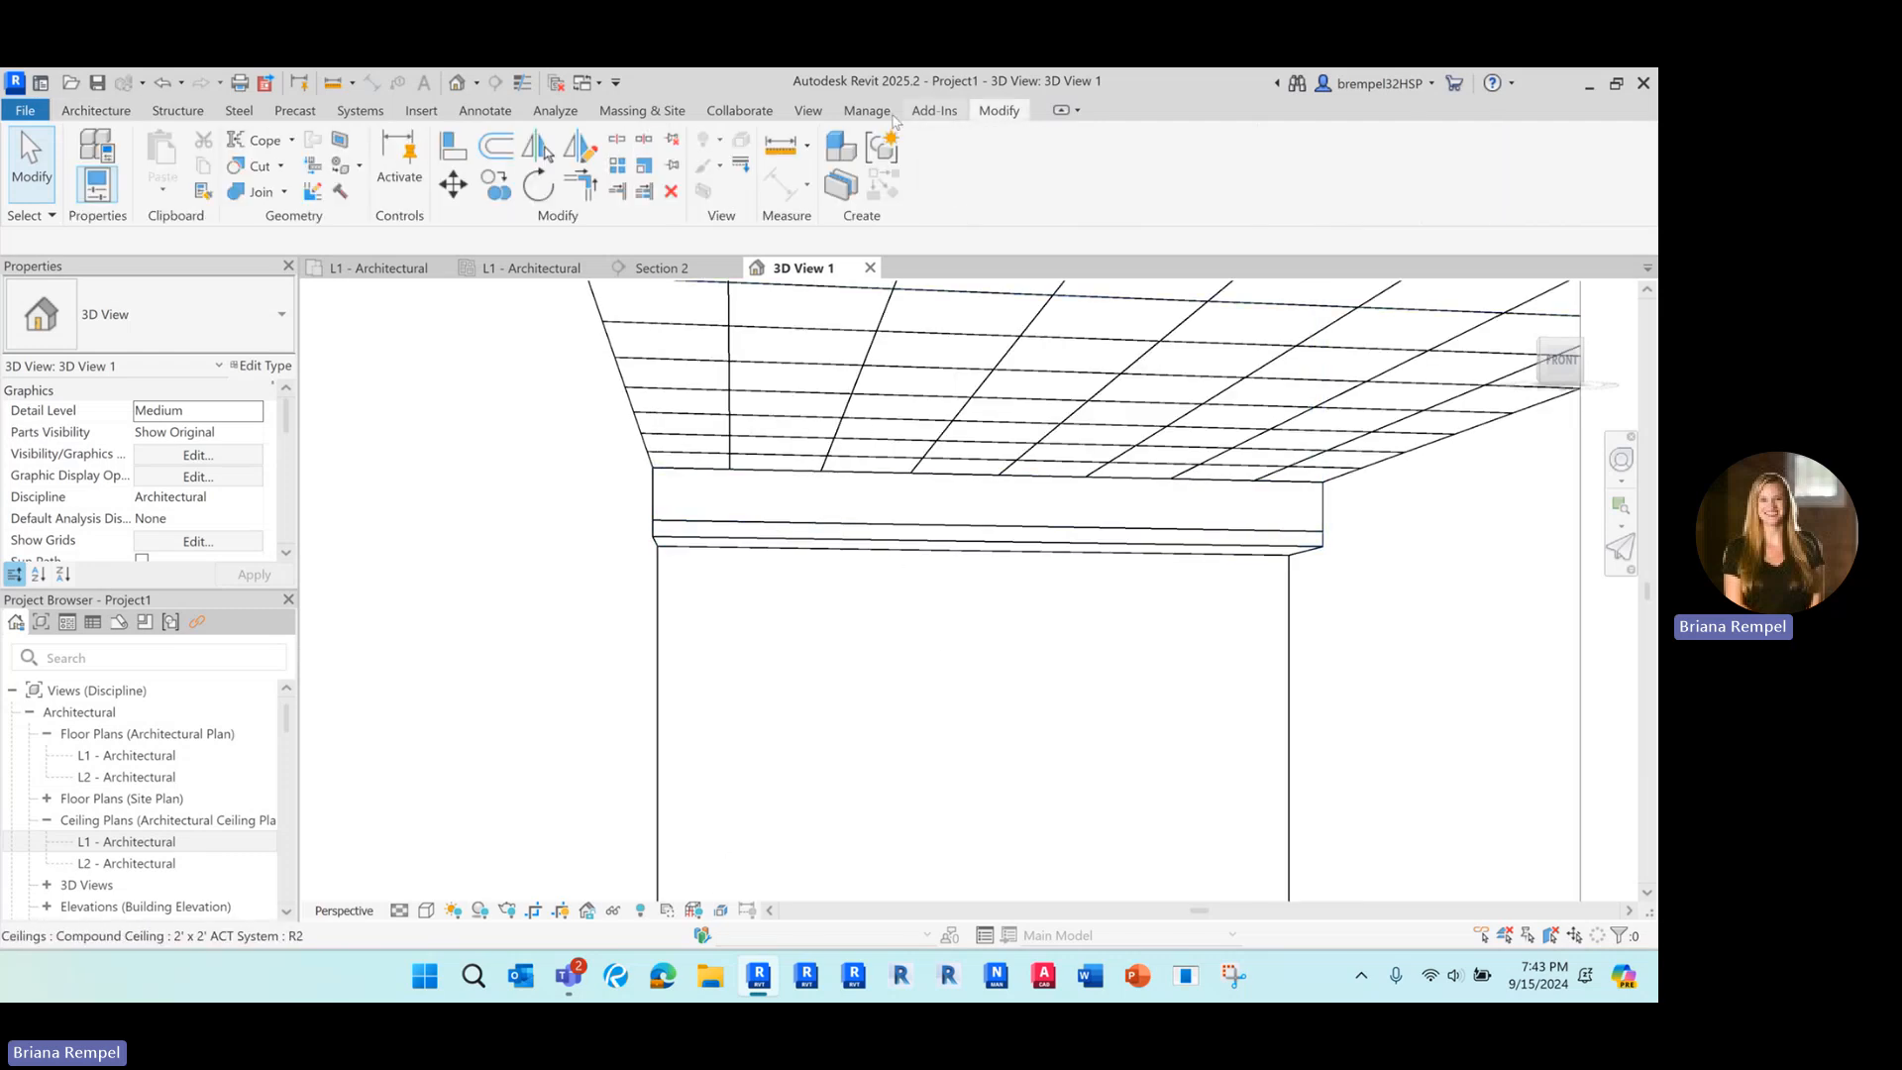
{"action": "left_click", "coordinate": [741, 167]}
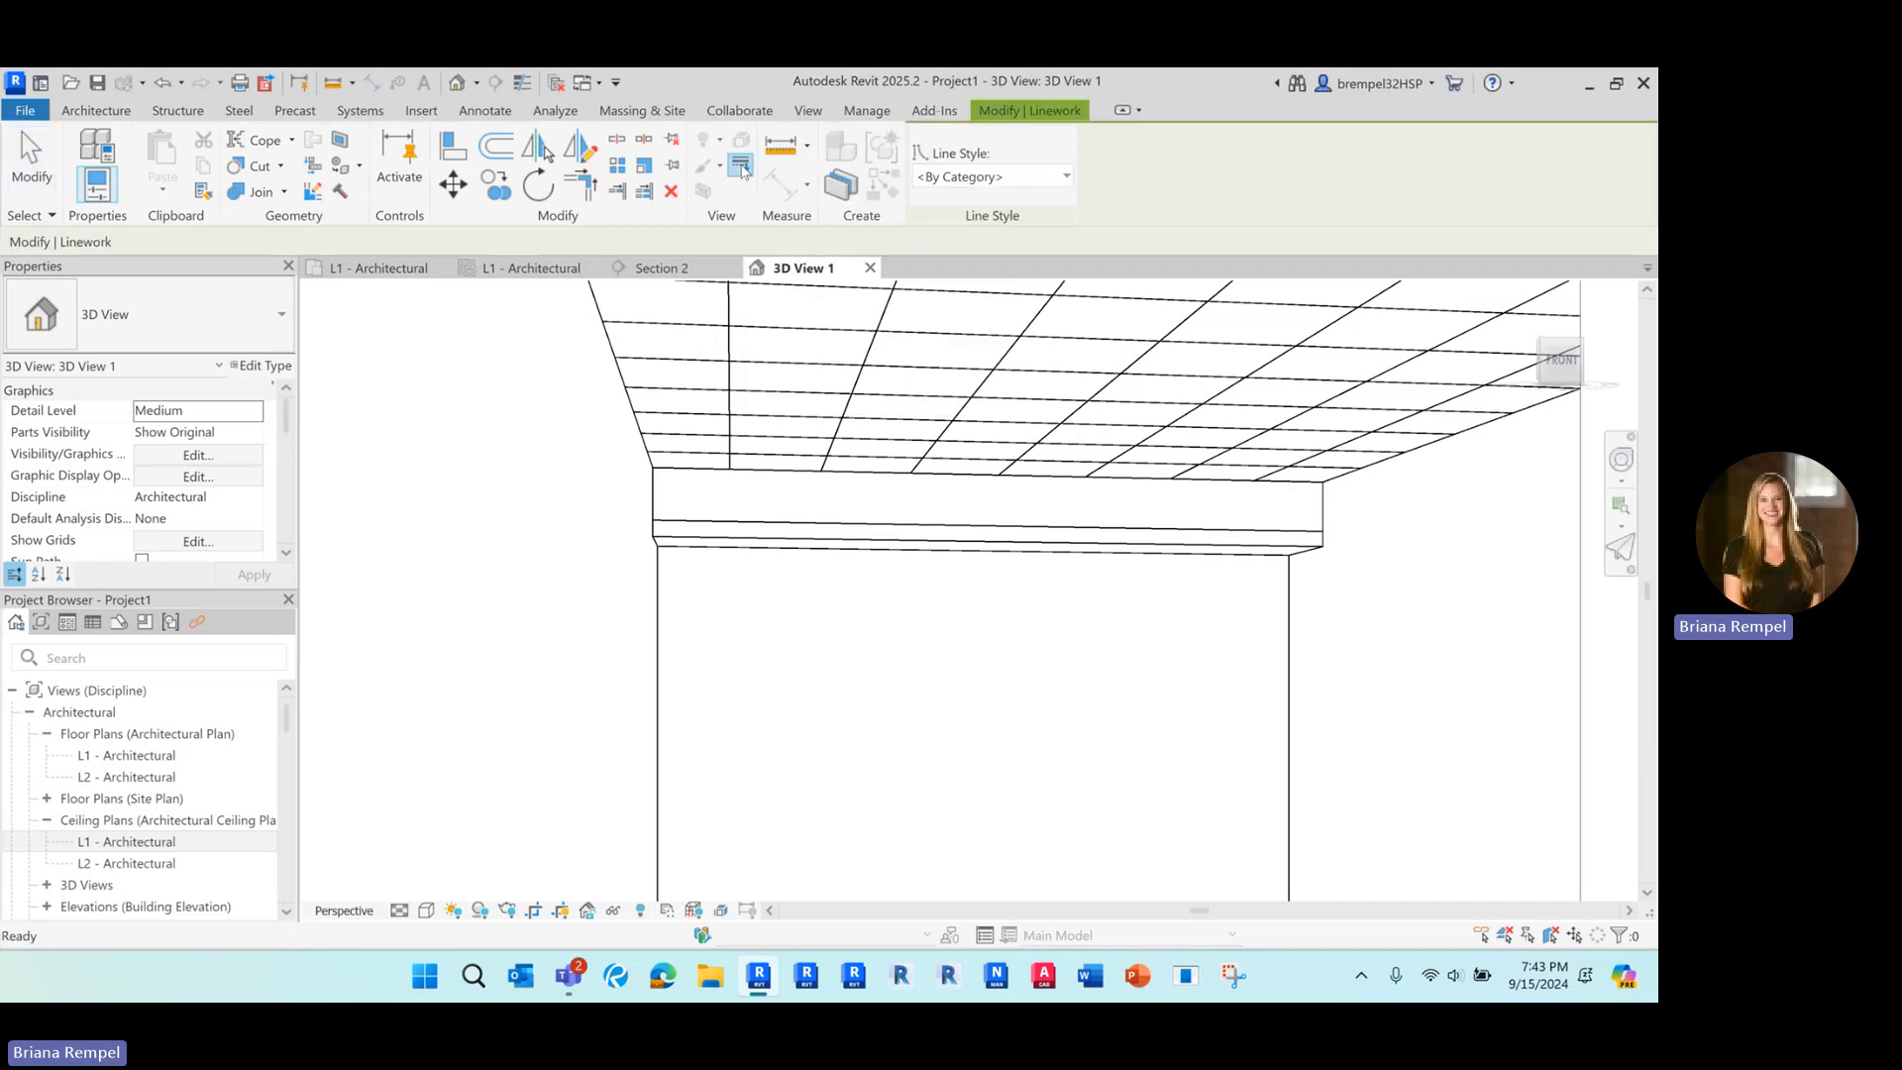
{"action": "left_click", "coordinate": [1060, 178]}
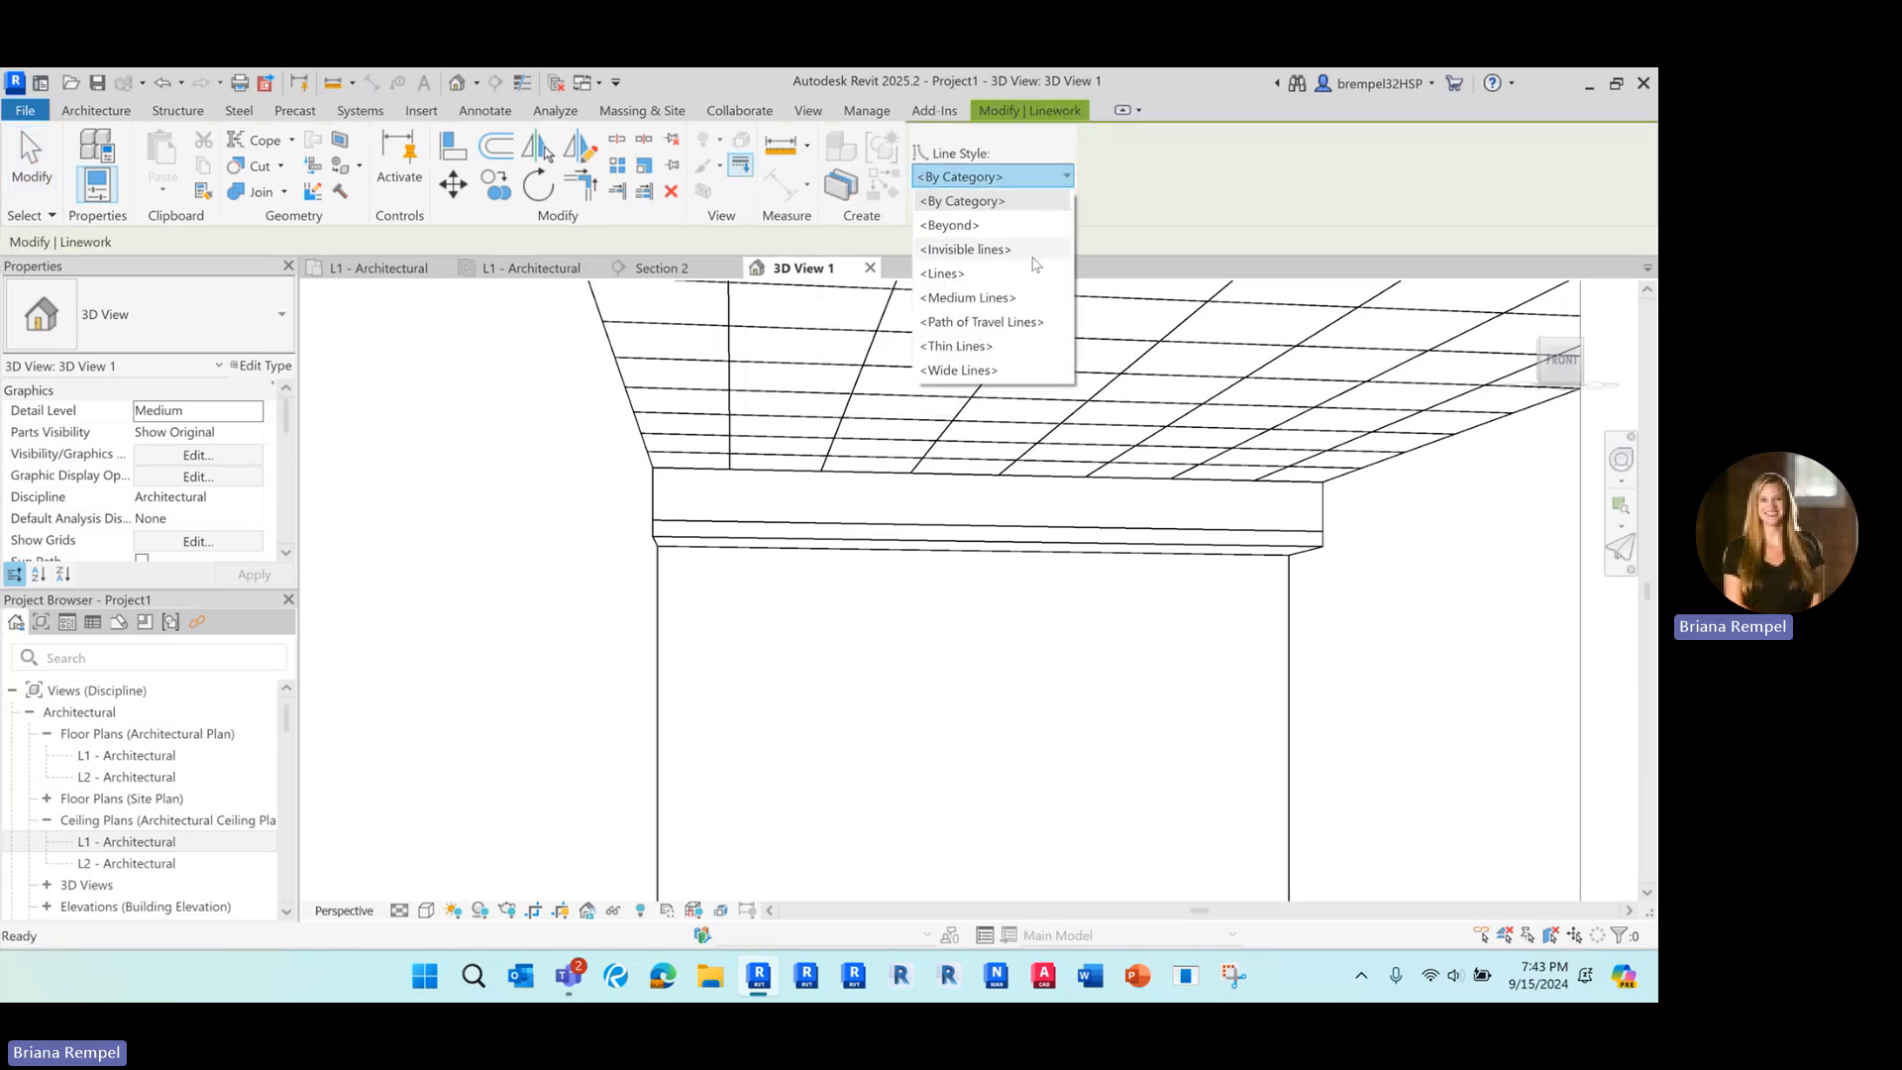
{"action": "left_click", "coordinate": [991, 249]}
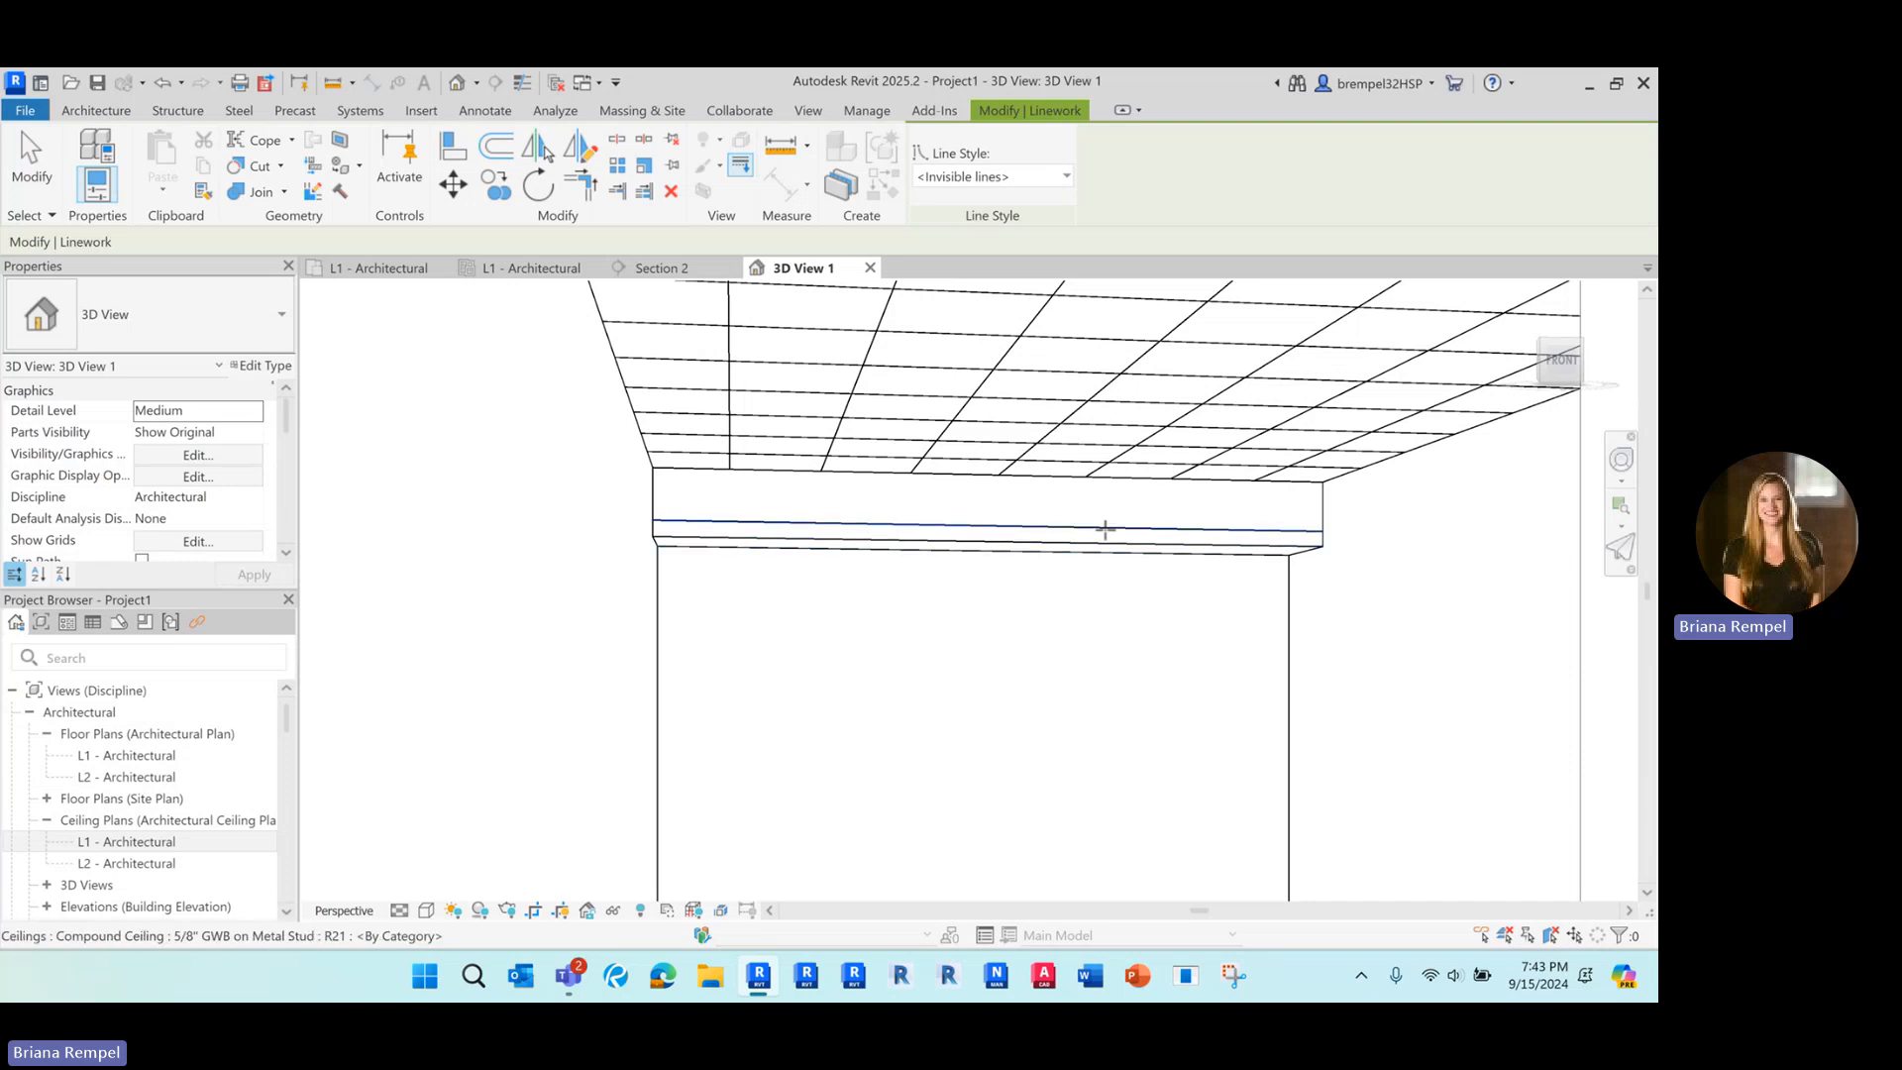
{"action": "left_click", "coordinate": [1105, 530]}
{"action": "scroll", "coordinate": [900, 561], "scroll_direction": "down", "scroll_amount": 4}
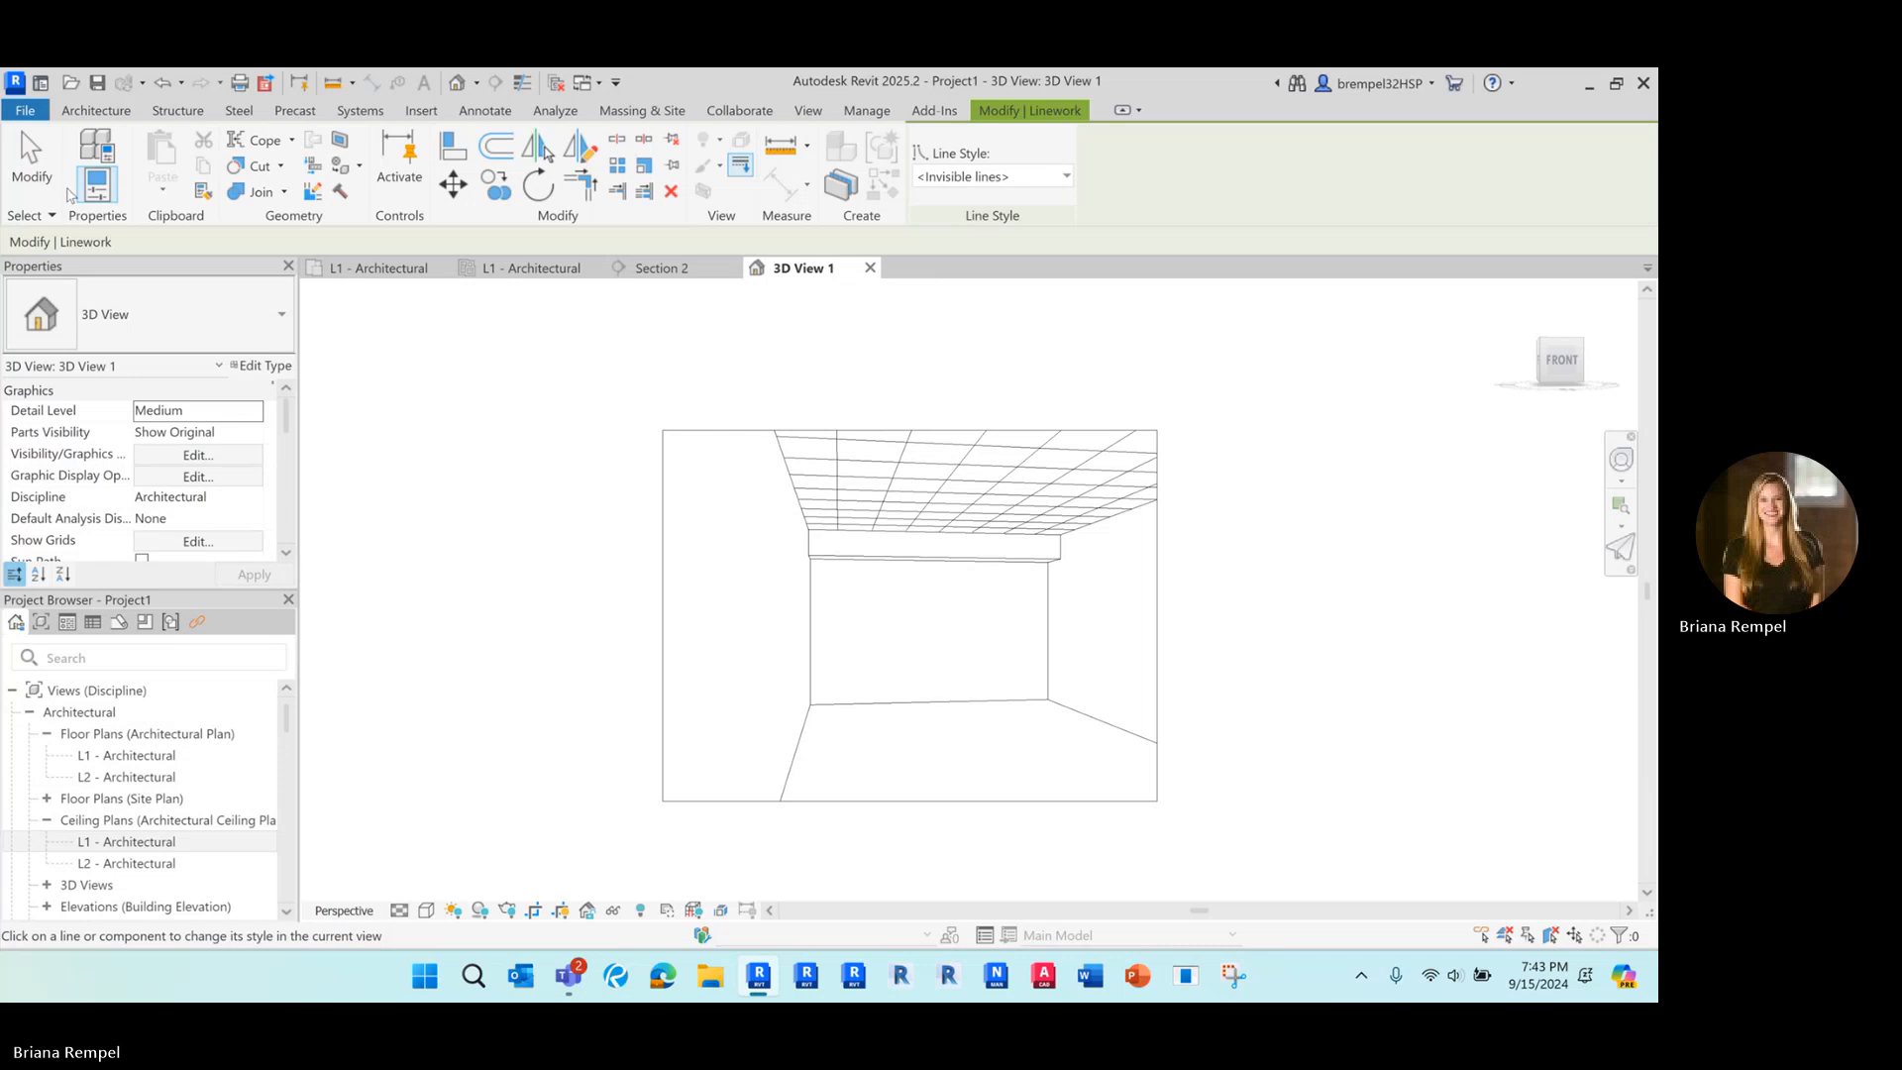
{"action": "left_click", "coordinate": [35, 168]}
Check the GWB soffit and the adjoining ACT ceiling in the camera view.
{"action": "scroll", "coordinate": [990, 709], "scroll_direction": "up", "scroll_amount": 4}
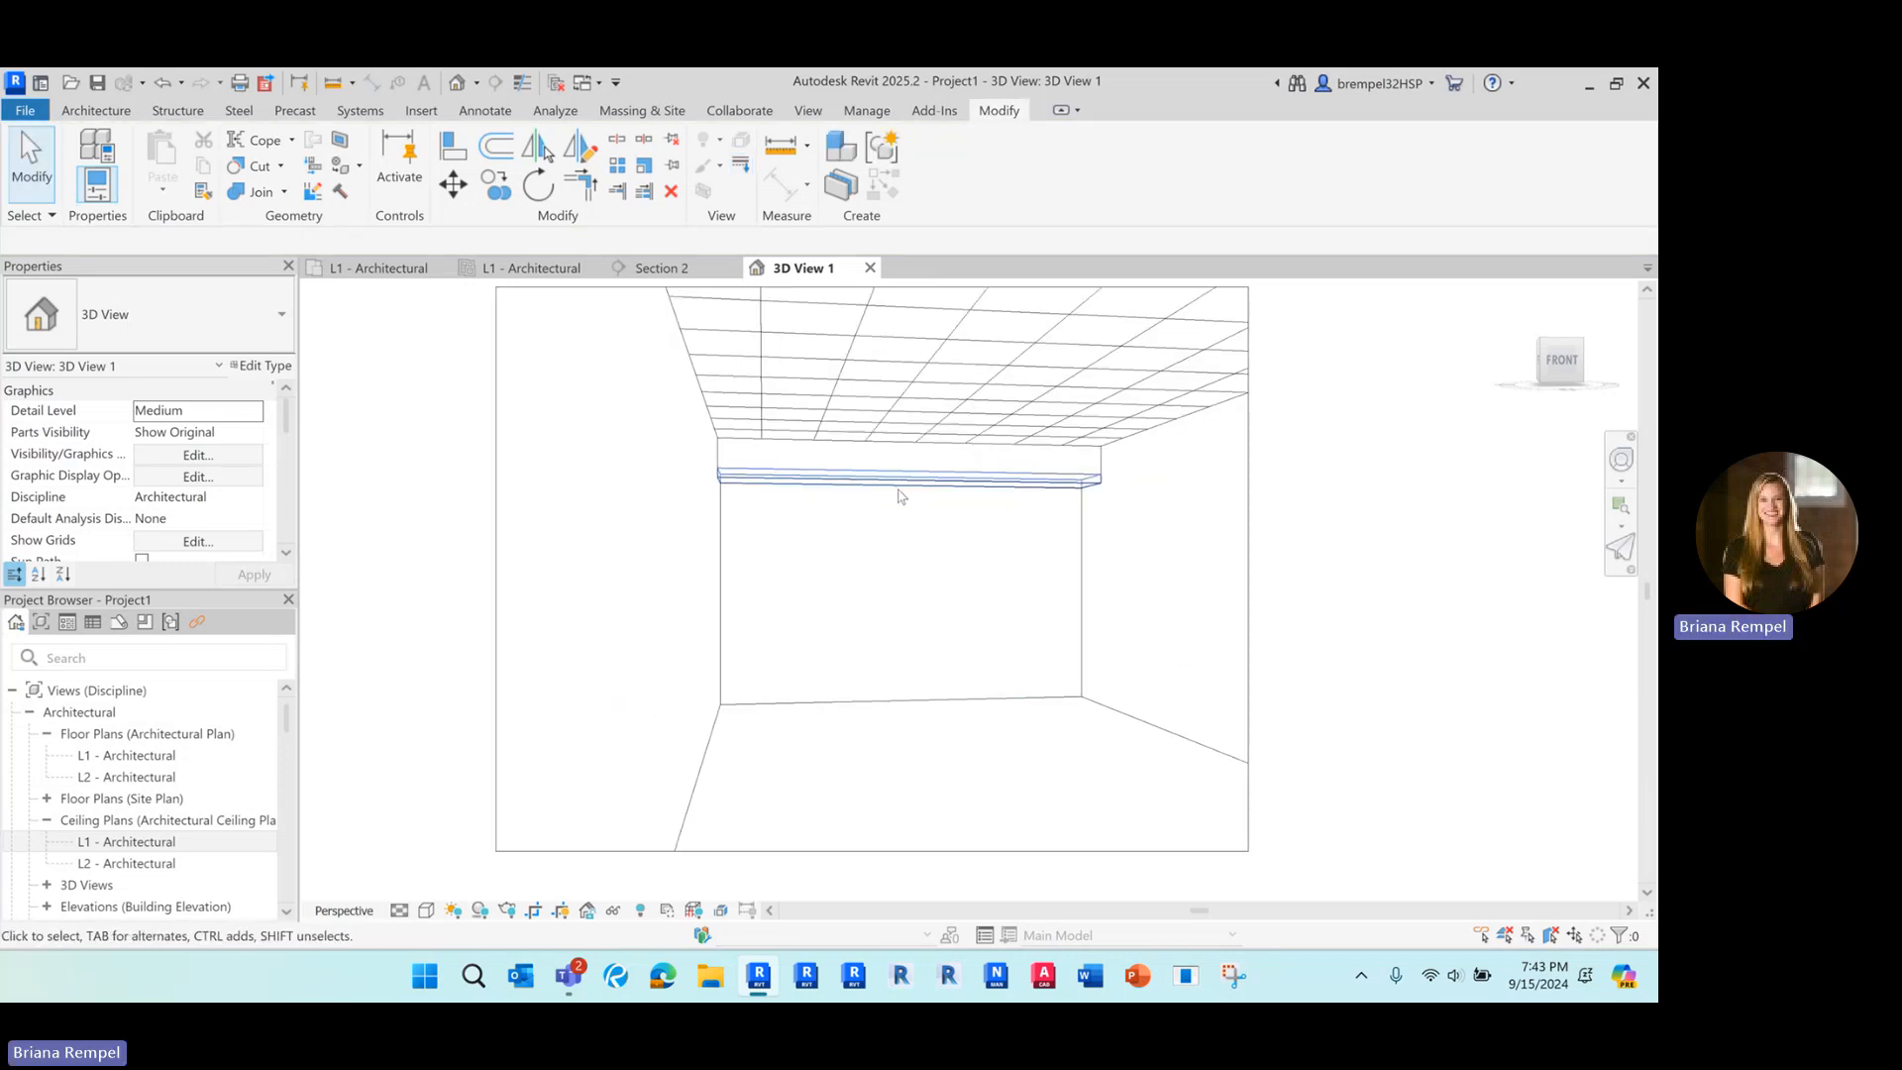
{"action": "scroll", "coordinate": [885, 520], "scroll_direction": "up", "scroll_amount": 2}
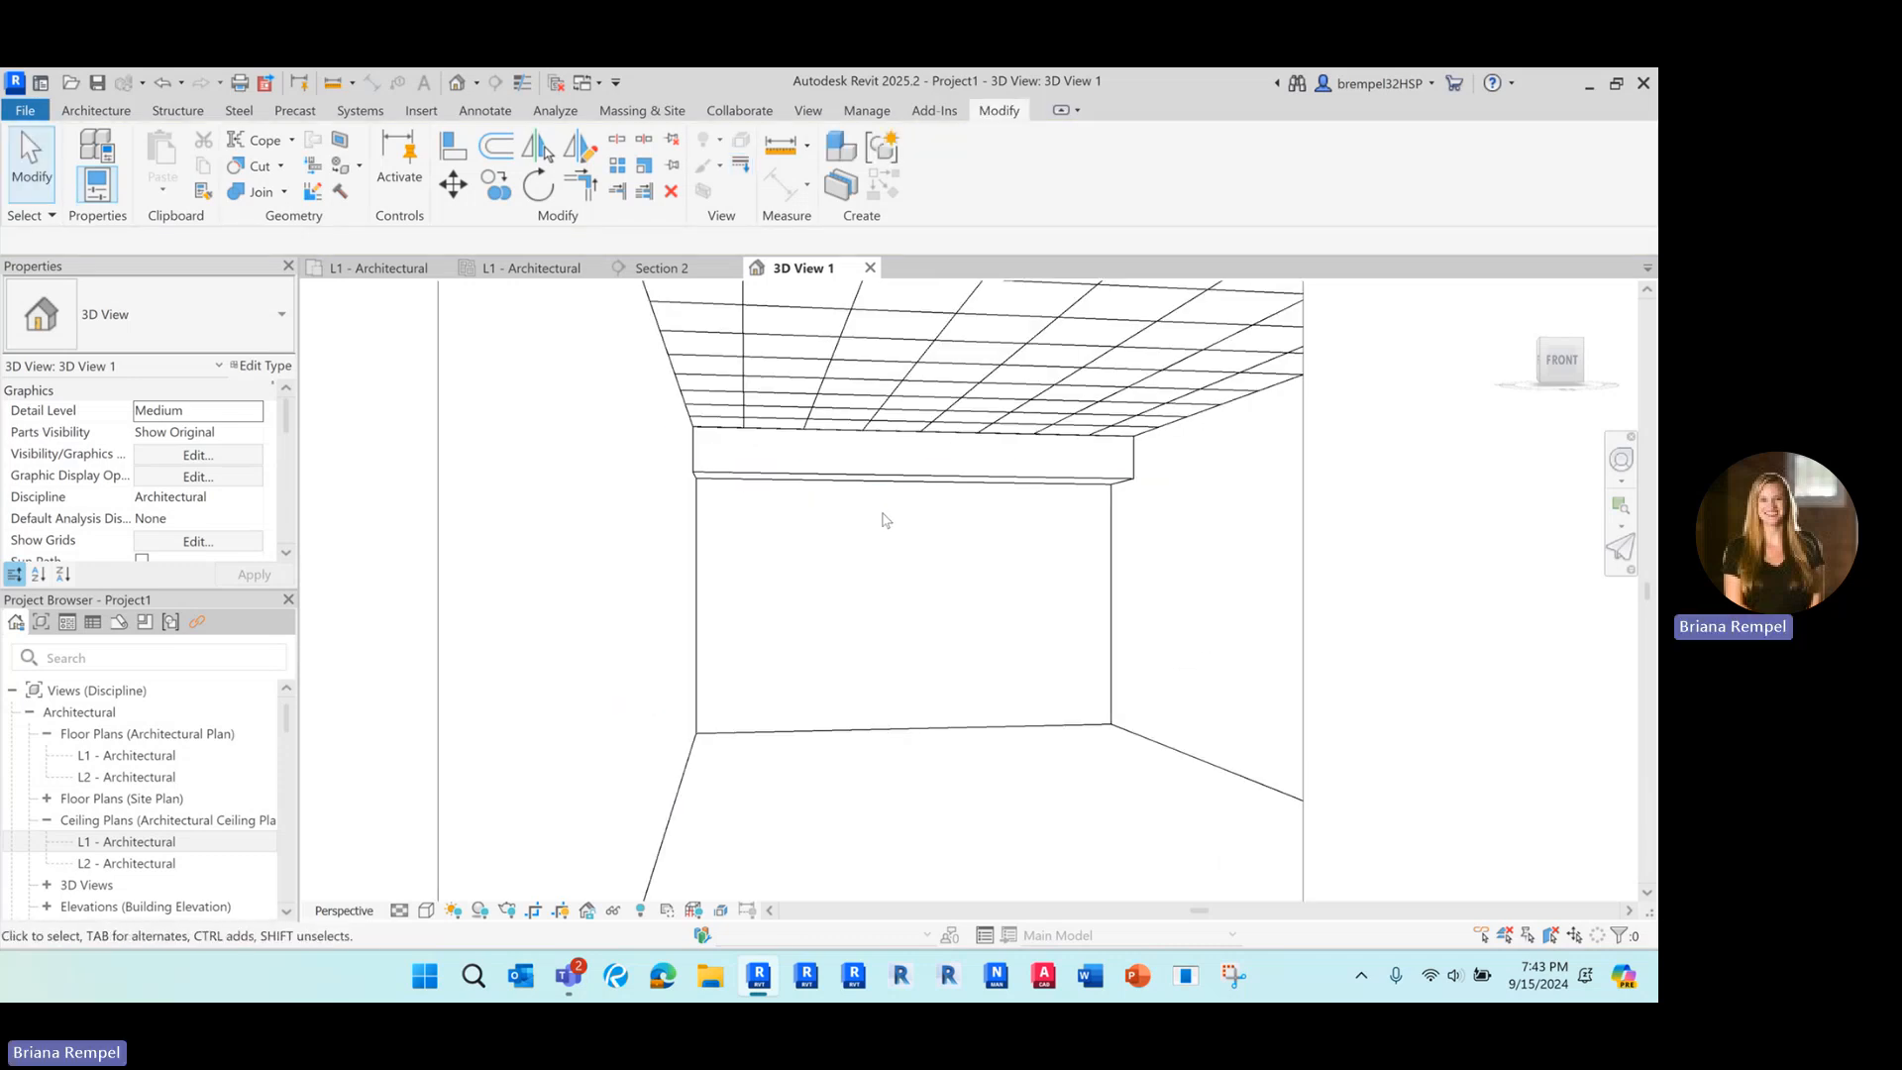
{"action": "left_click", "coordinate": [858, 483]}
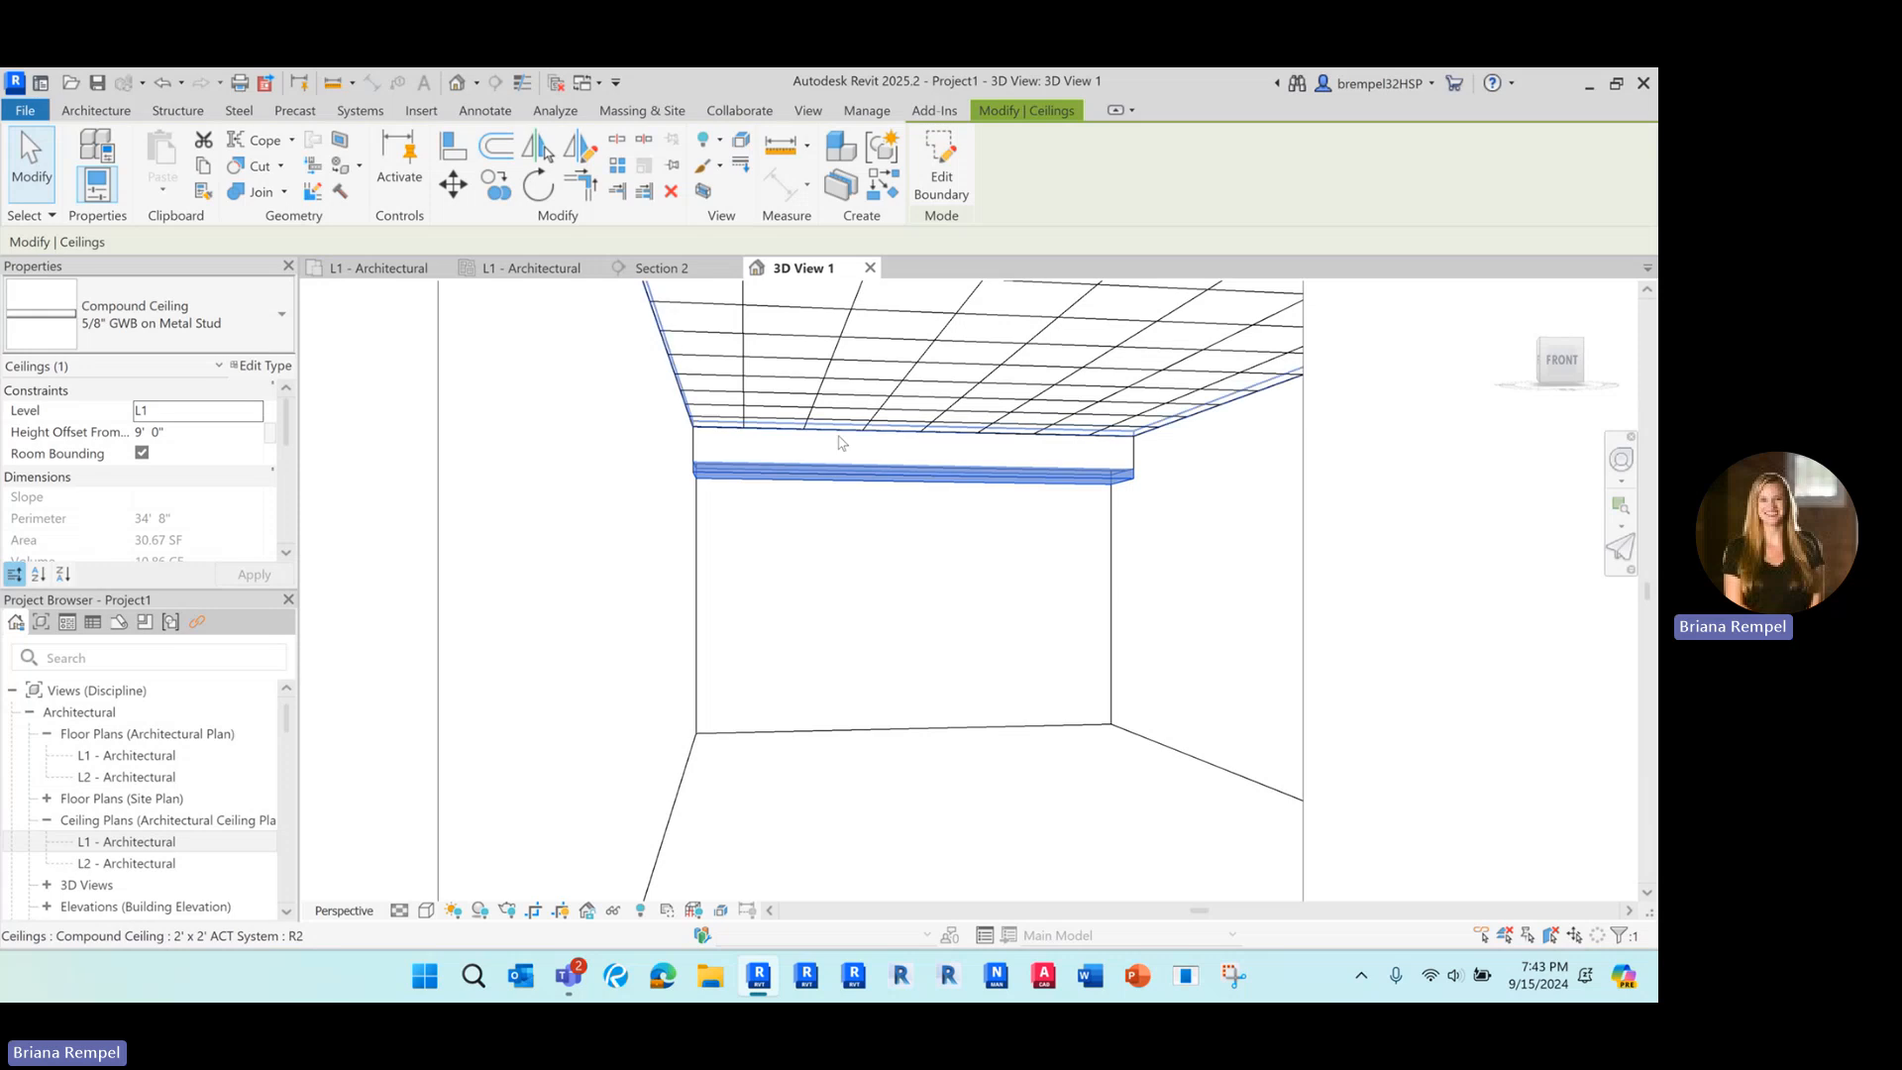
{"action": "key", "text": "Escape"}
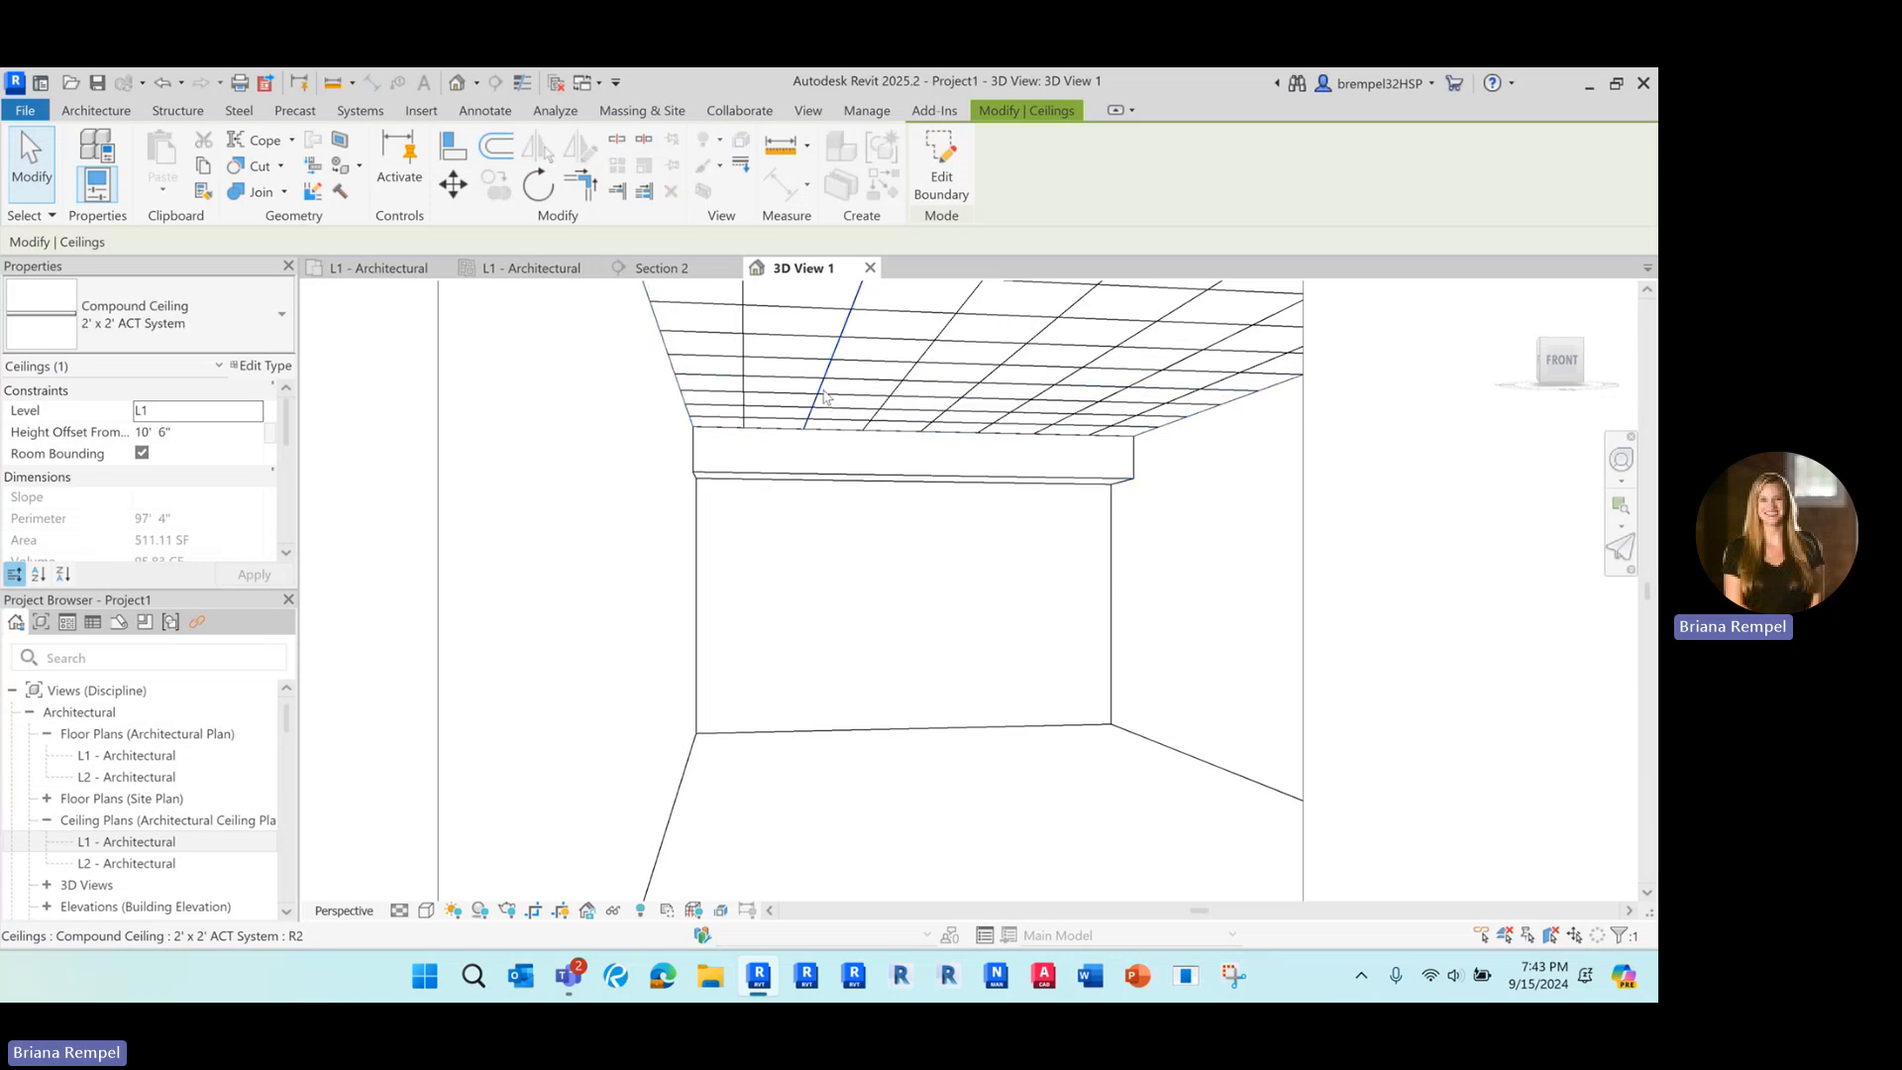
{"action": "scroll", "coordinate": [829, 396], "scroll_direction": "down", "scroll_amount": 3}
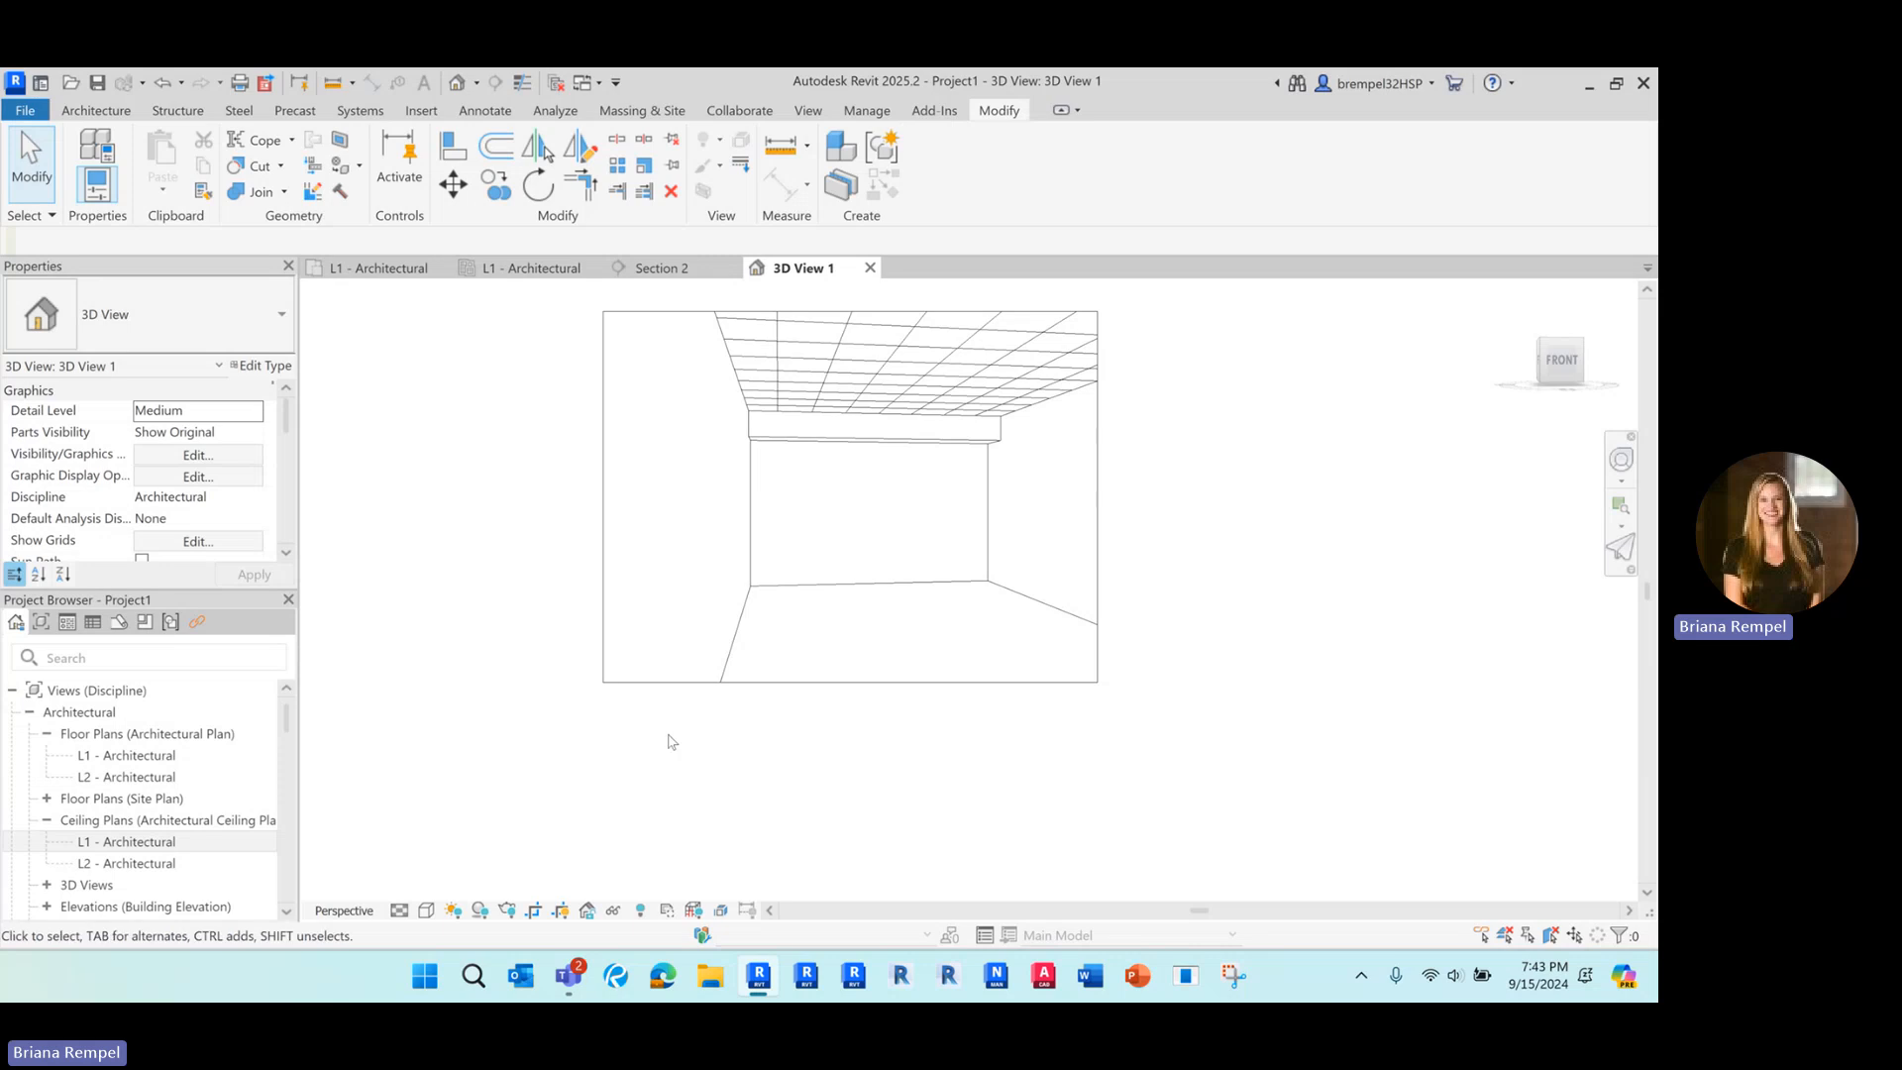
In the L1 reflected ceiling plan, change the third room's ACT ceiling type to 2' x 4' ACT System.
{"action": "left_click", "coordinate": [526, 267]}
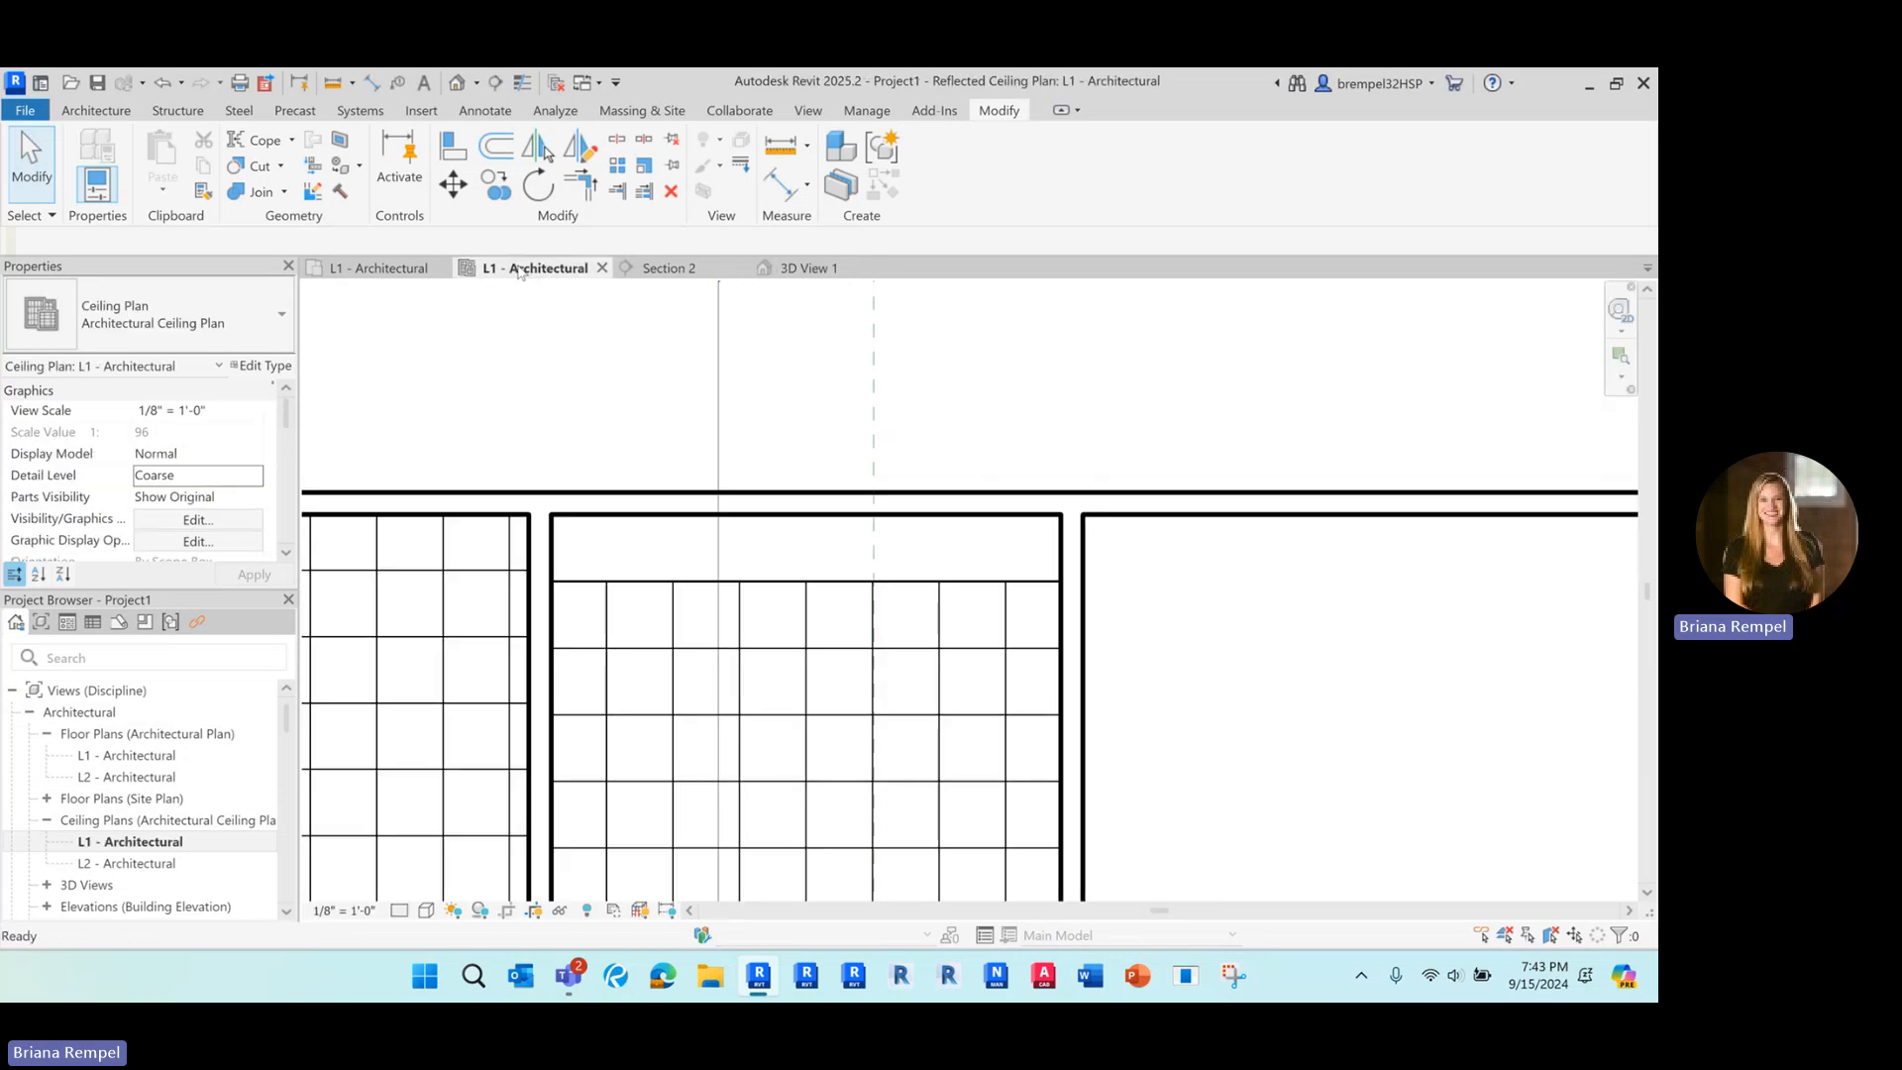
{"action": "scroll", "coordinate": [769, 407], "scroll_direction": "down", "scroll_amount": 5}
{"action": "middle_click_drag", "start_coordinate": [828, 567], "coordinate": [838, 487]}
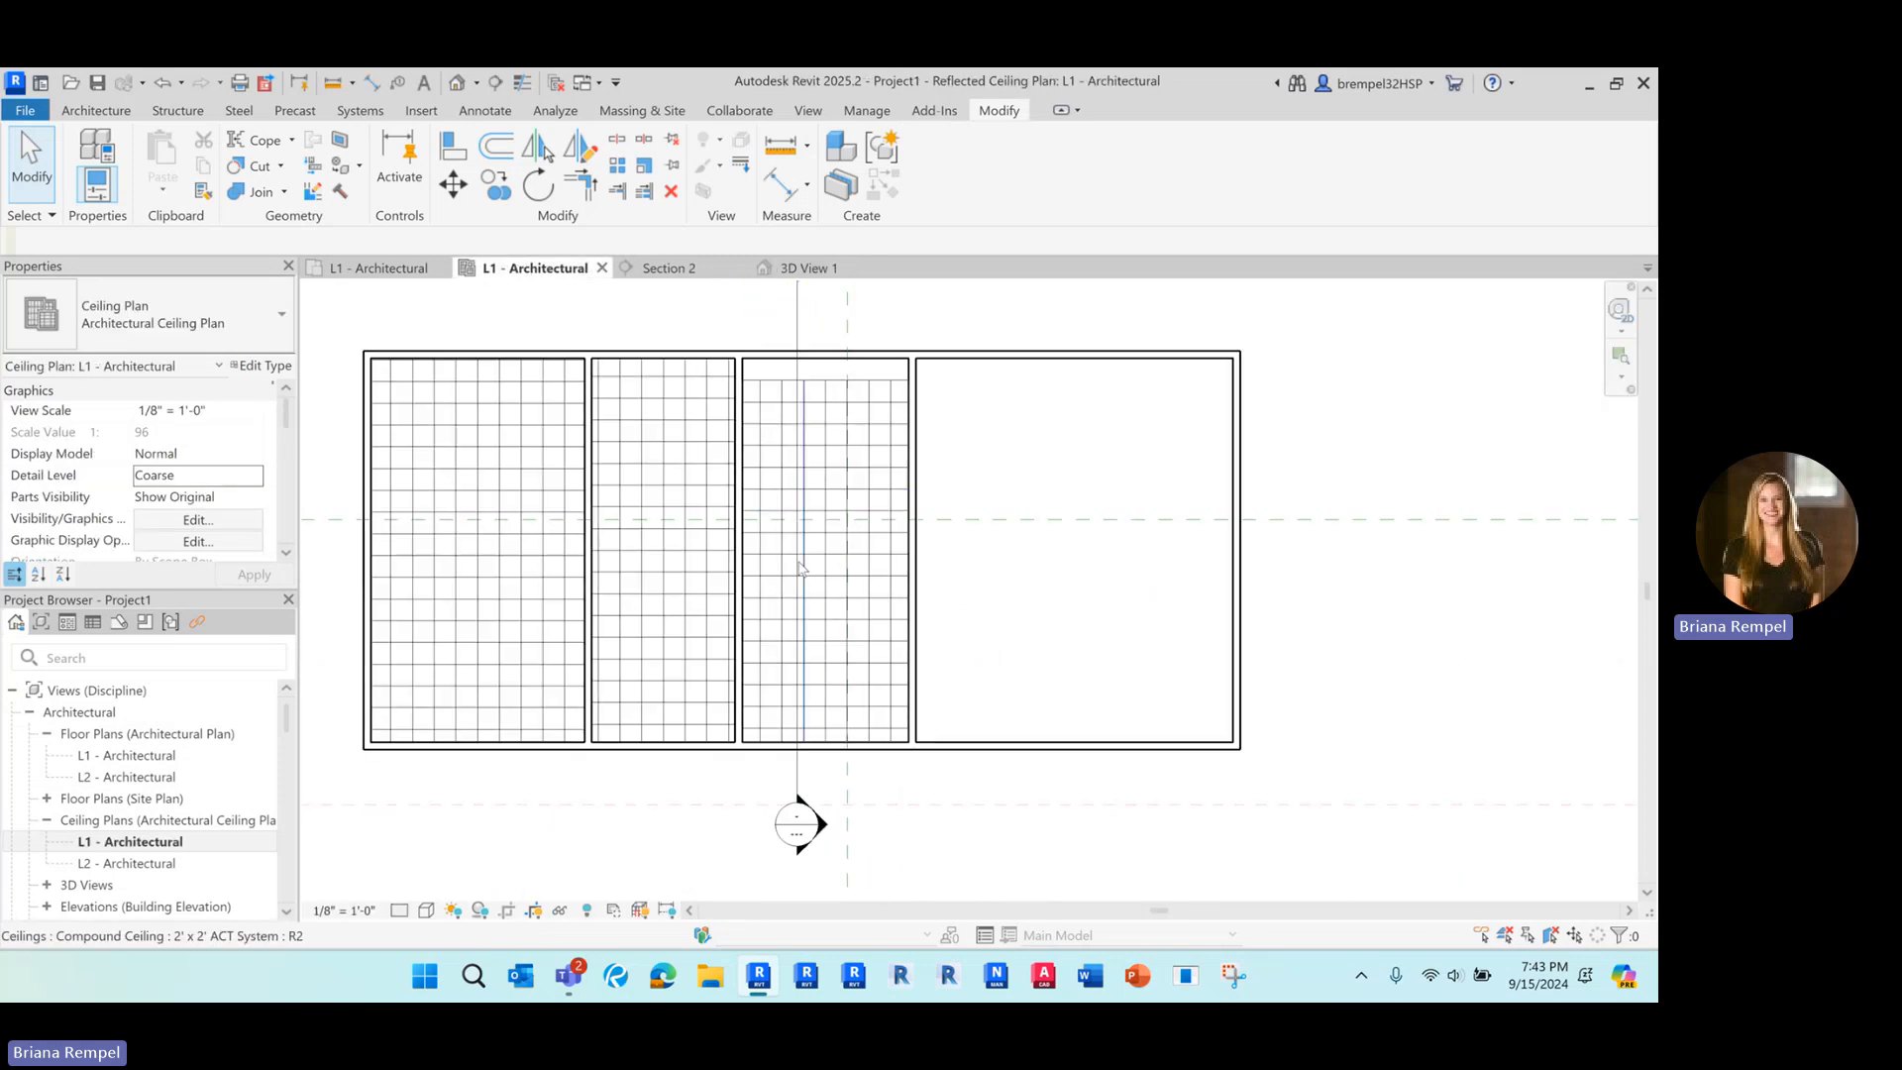
{"action": "left_click", "coordinate": [780, 453]}
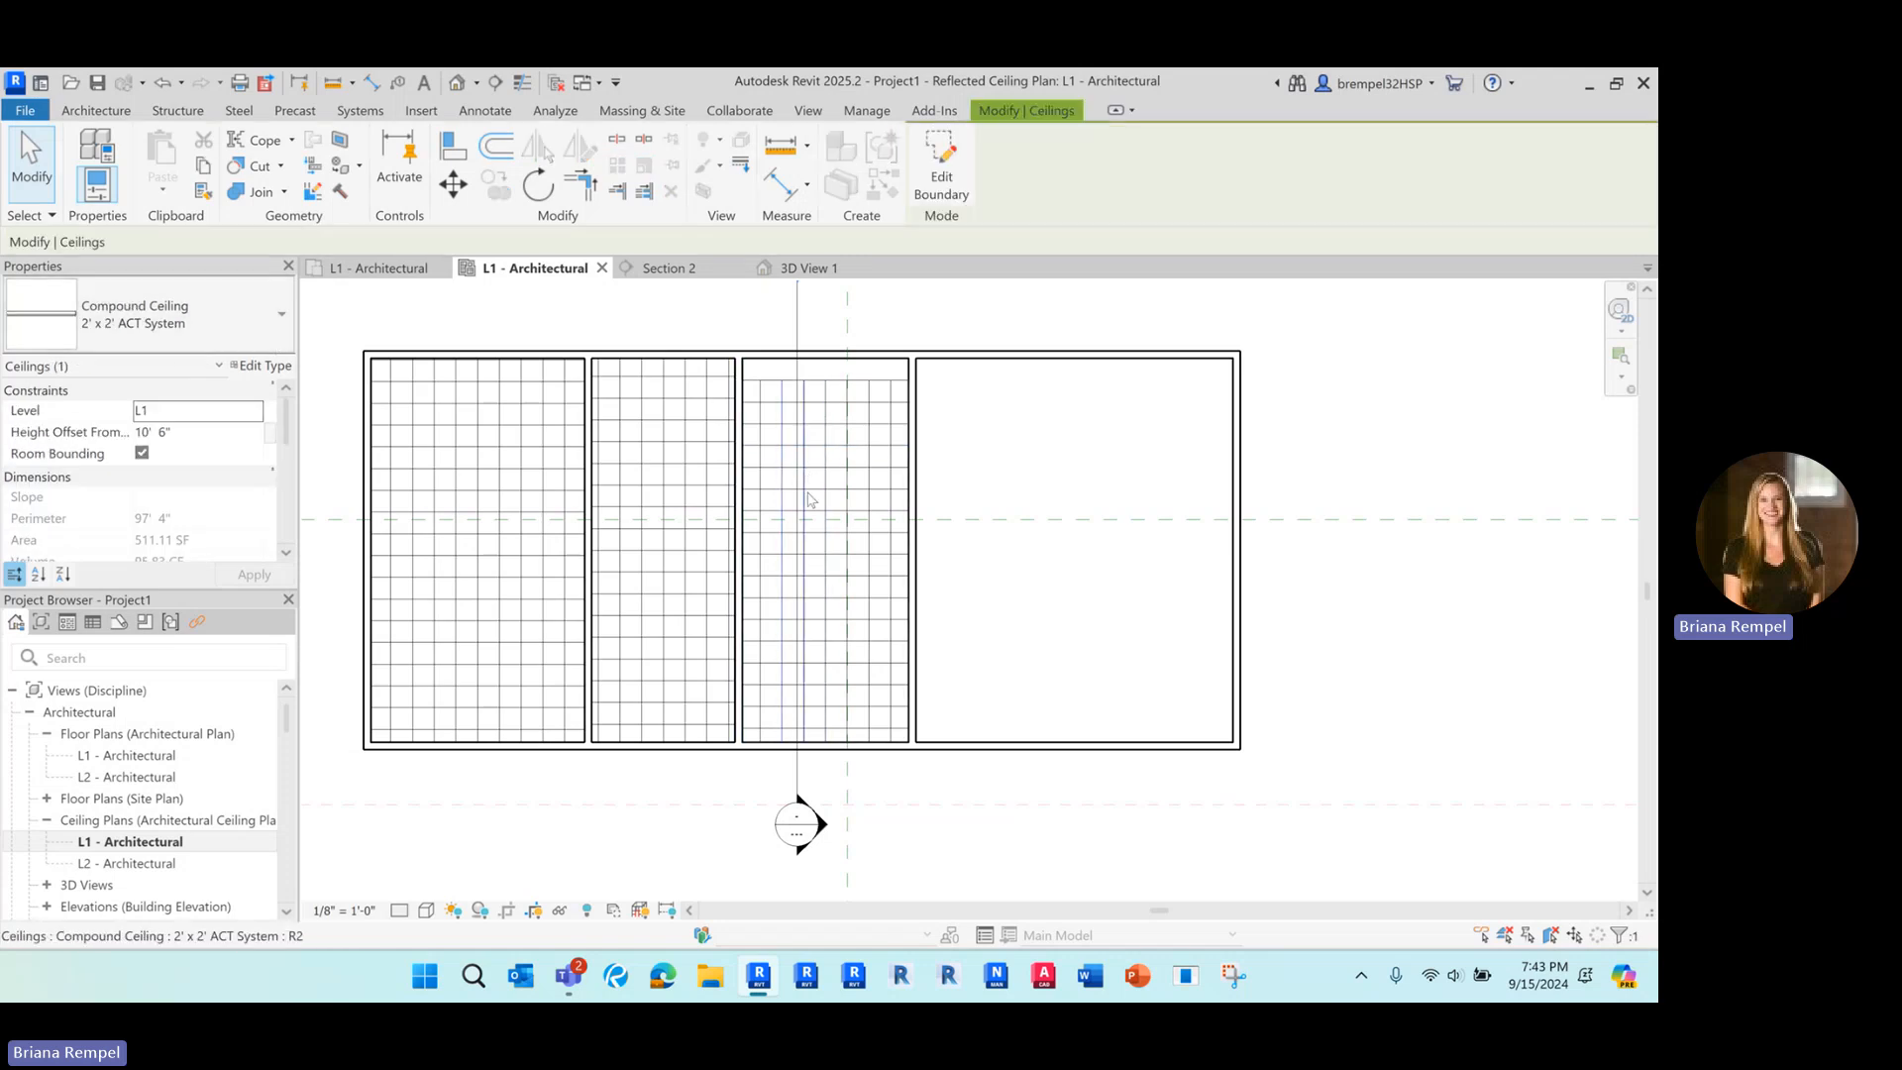
{"action": "left_click", "coordinate": [158, 315]}
{"action": "left_click", "coordinate": [109, 540]}
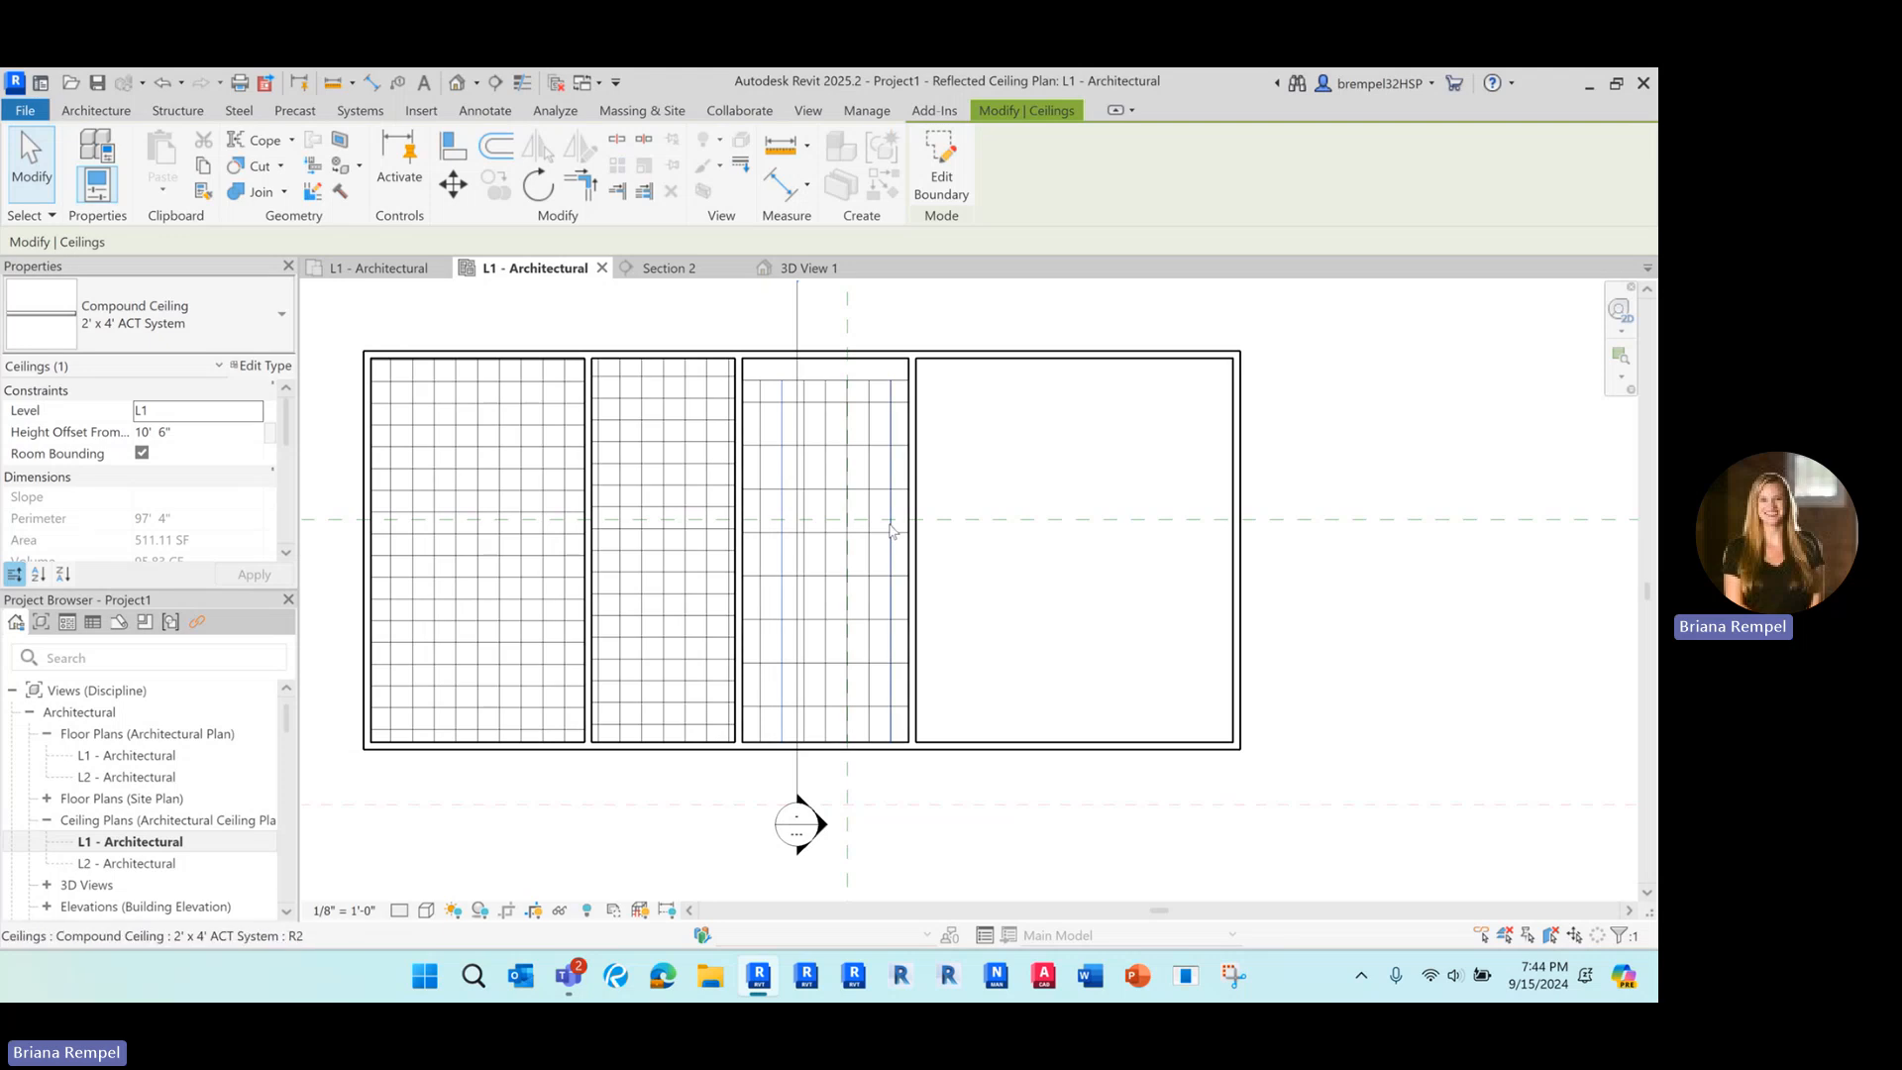
{"action": "left_click", "coordinate": [1080, 461]}
Start a sketched 5/8" GWB on Metal Stud ceiling in the empty end room, drawing a rectangular boundary along its inside wall faces.
{"action": "middle_click_drag", "start_coordinate": [1080, 461], "coordinate": [994, 443]}
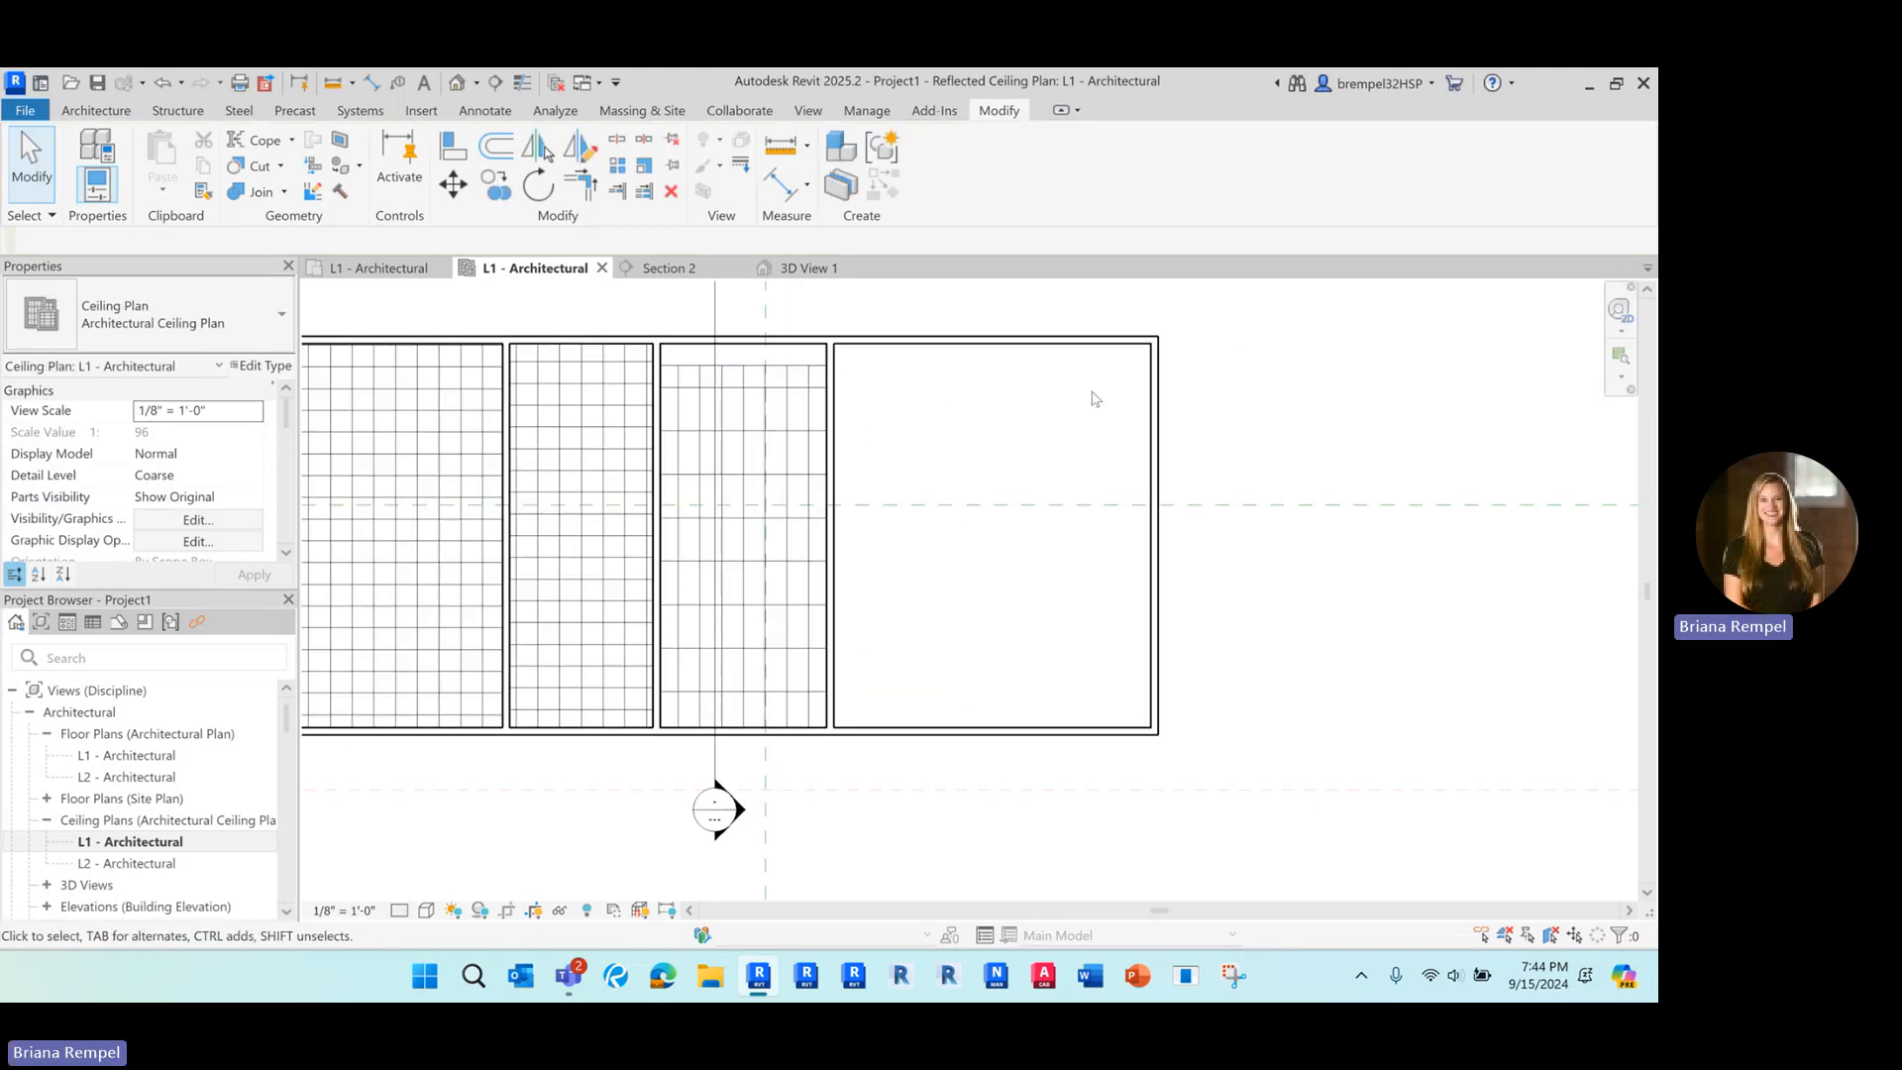
{"action": "middle_click_drag", "start_coordinate": [1007, 483], "coordinate": [991, 498]}
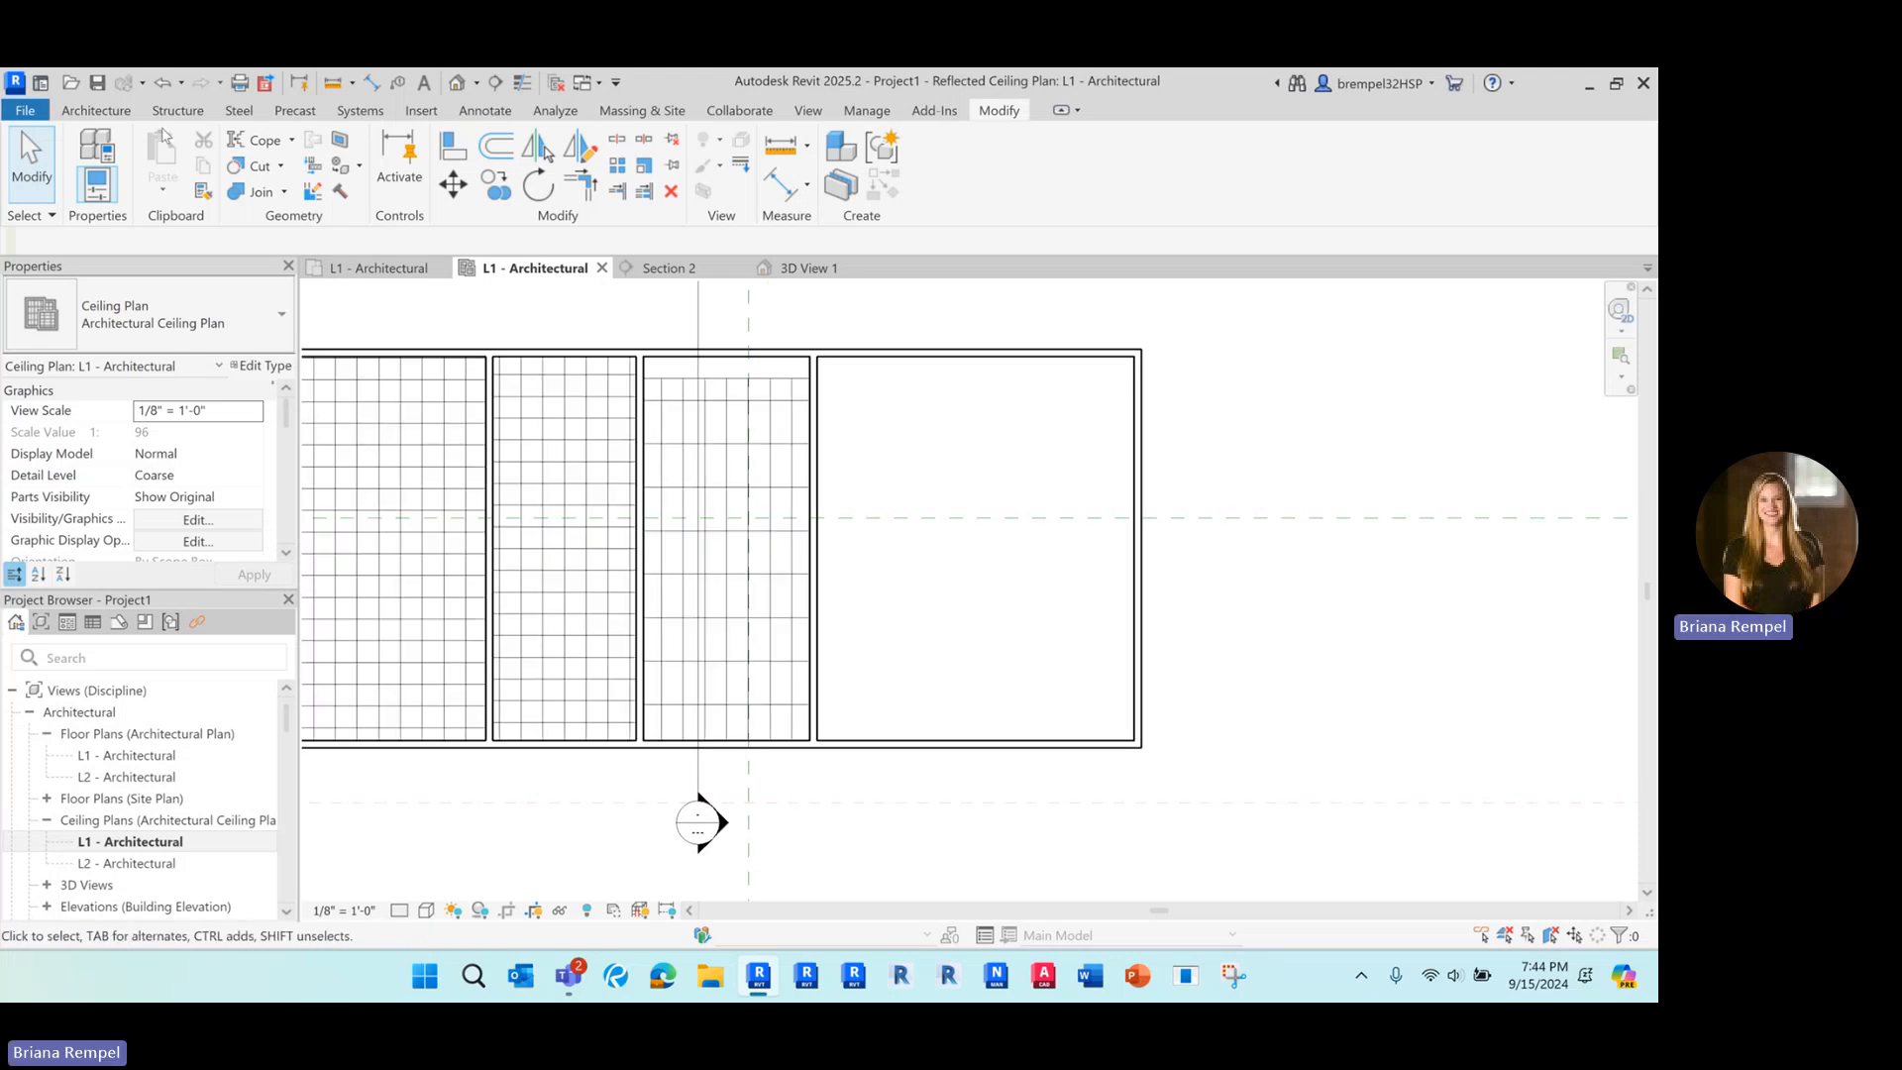
{"action": "left_click", "coordinate": [95, 111]}
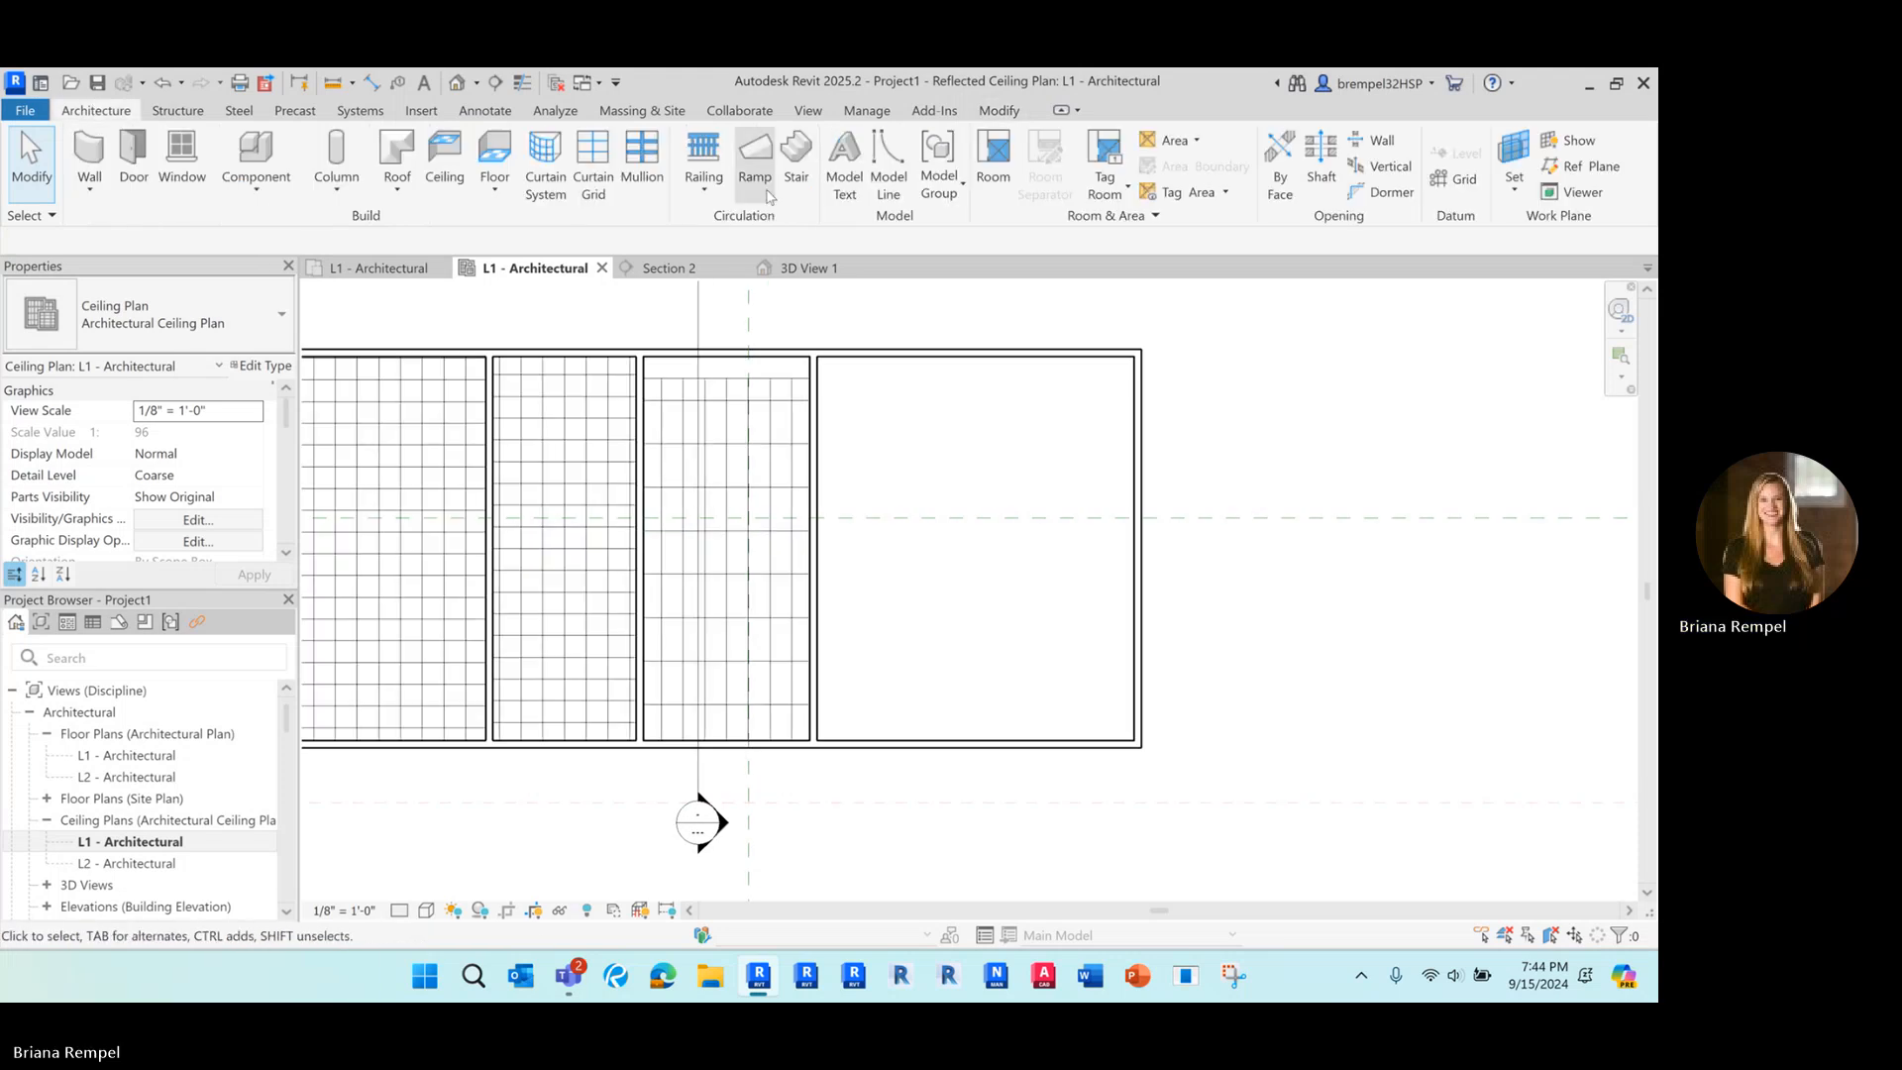
{"action": "left_click", "coordinate": [444, 158]}
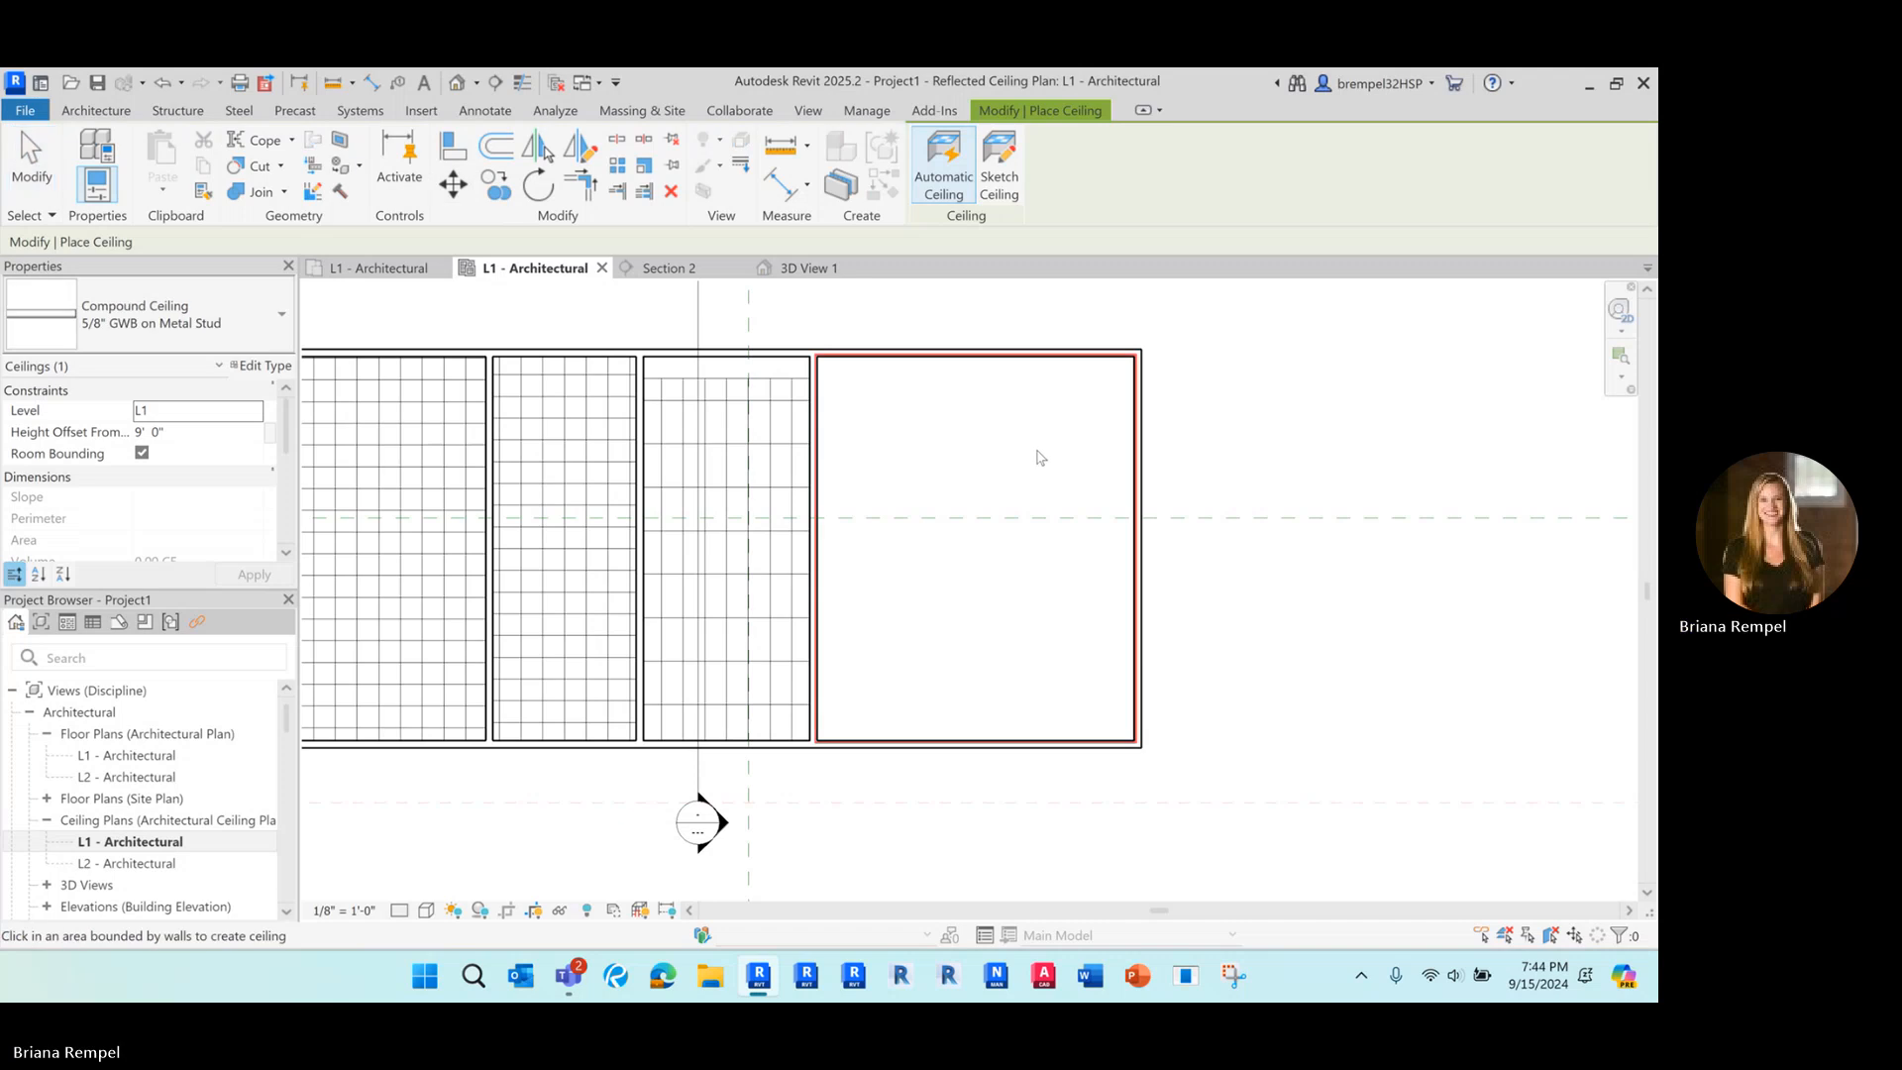
{"action": "middle_click_drag", "start_coordinate": [1036, 454], "coordinate": [942, 433]}
{"action": "scroll", "coordinate": [942, 436], "scroll_direction": "up", "scroll_amount": 2}
{"action": "scroll", "coordinate": [932, 447], "scroll_direction": "up", "scroll_amount": 1}
{"action": "scroll", "coordinate": [916, 454], "scroll_direction": "down", "scroll_amount": 2}
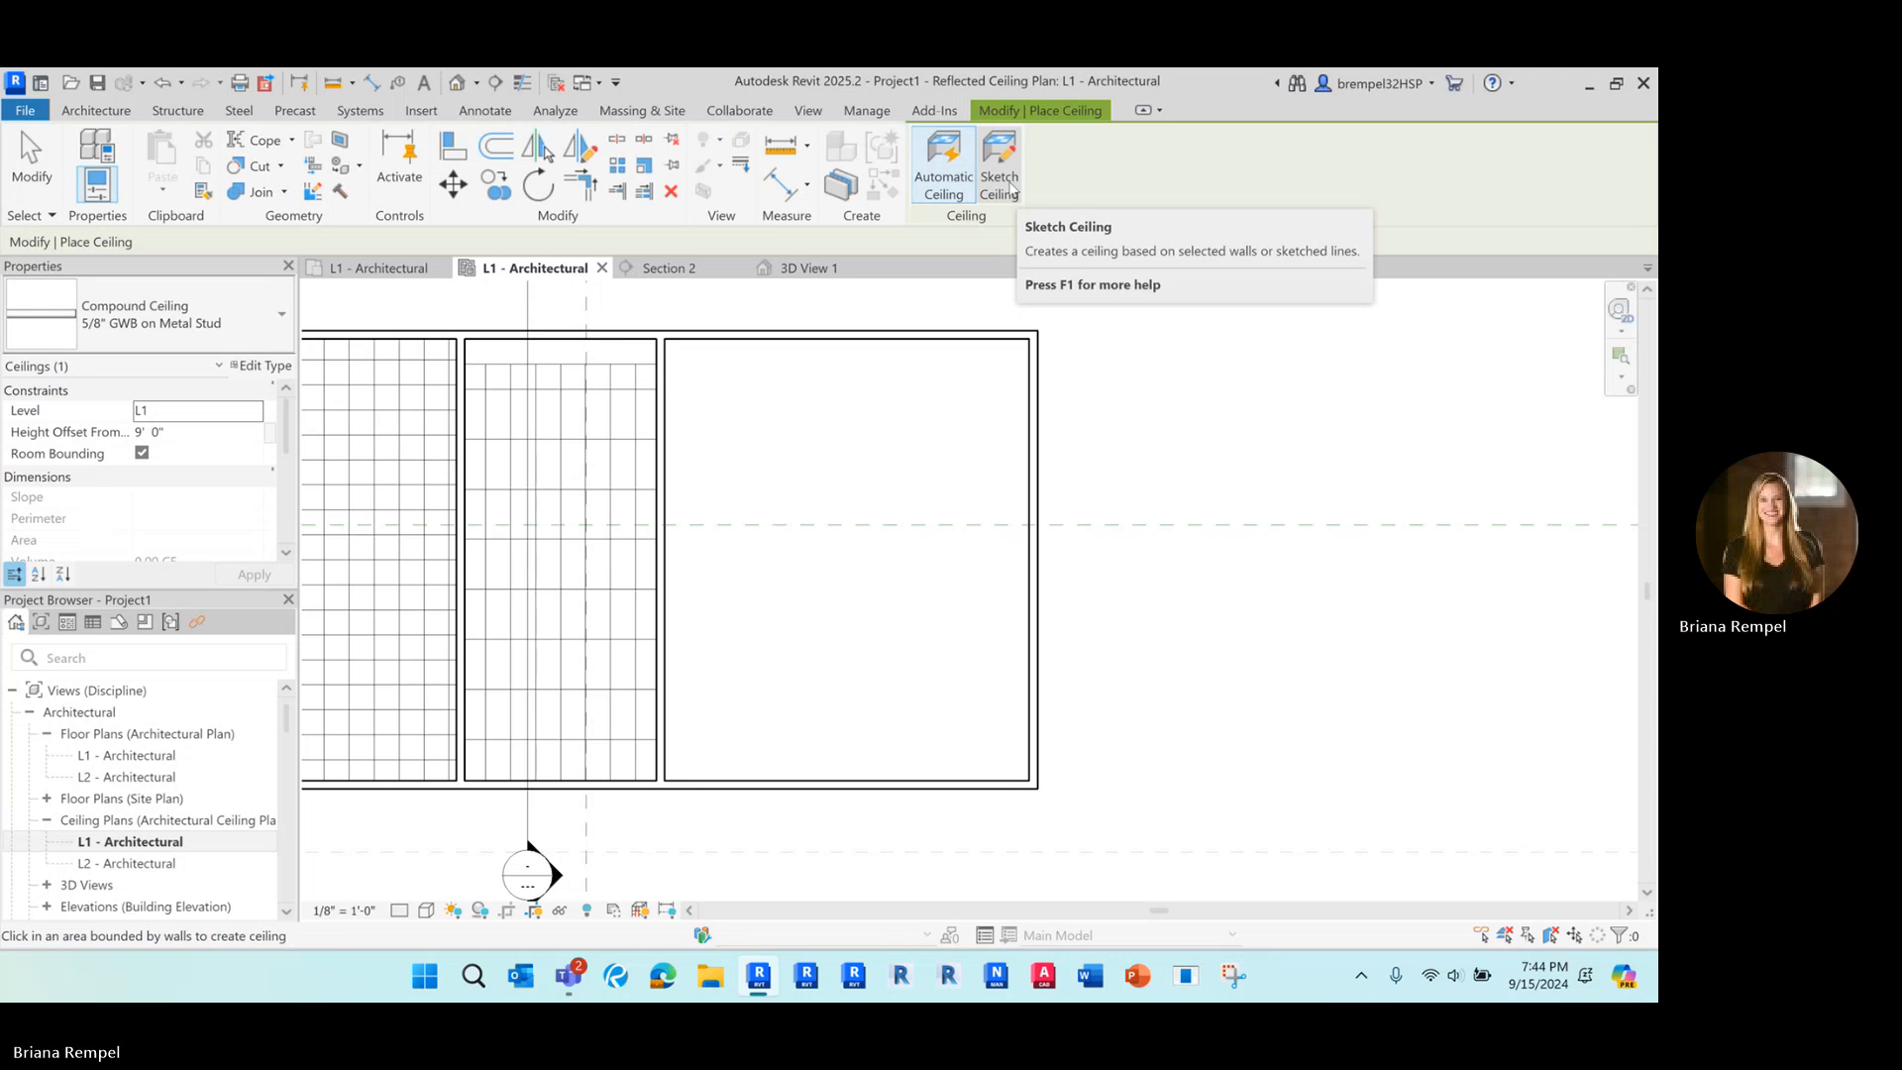
{"action": "left_click", "coordinate": [999, 179]}
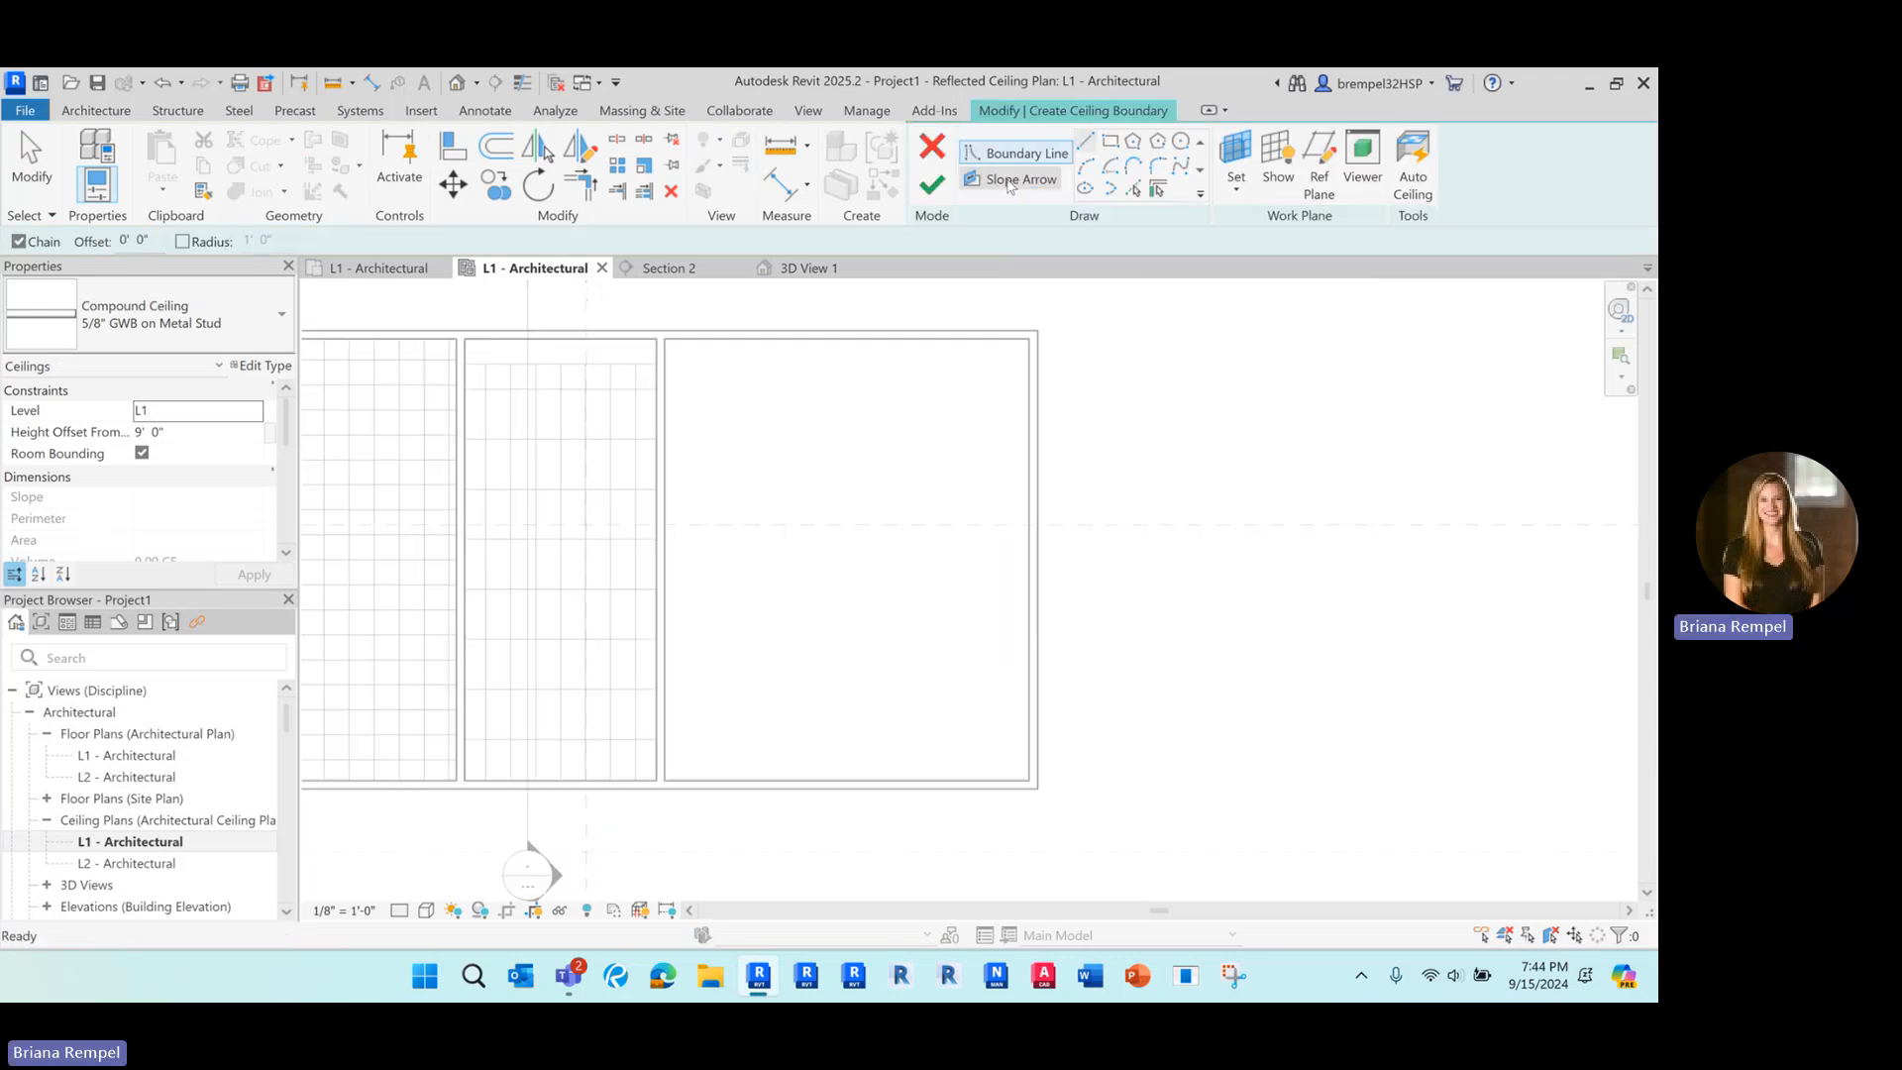
{"action": "left_click", "coordinate": [1110, 143]}
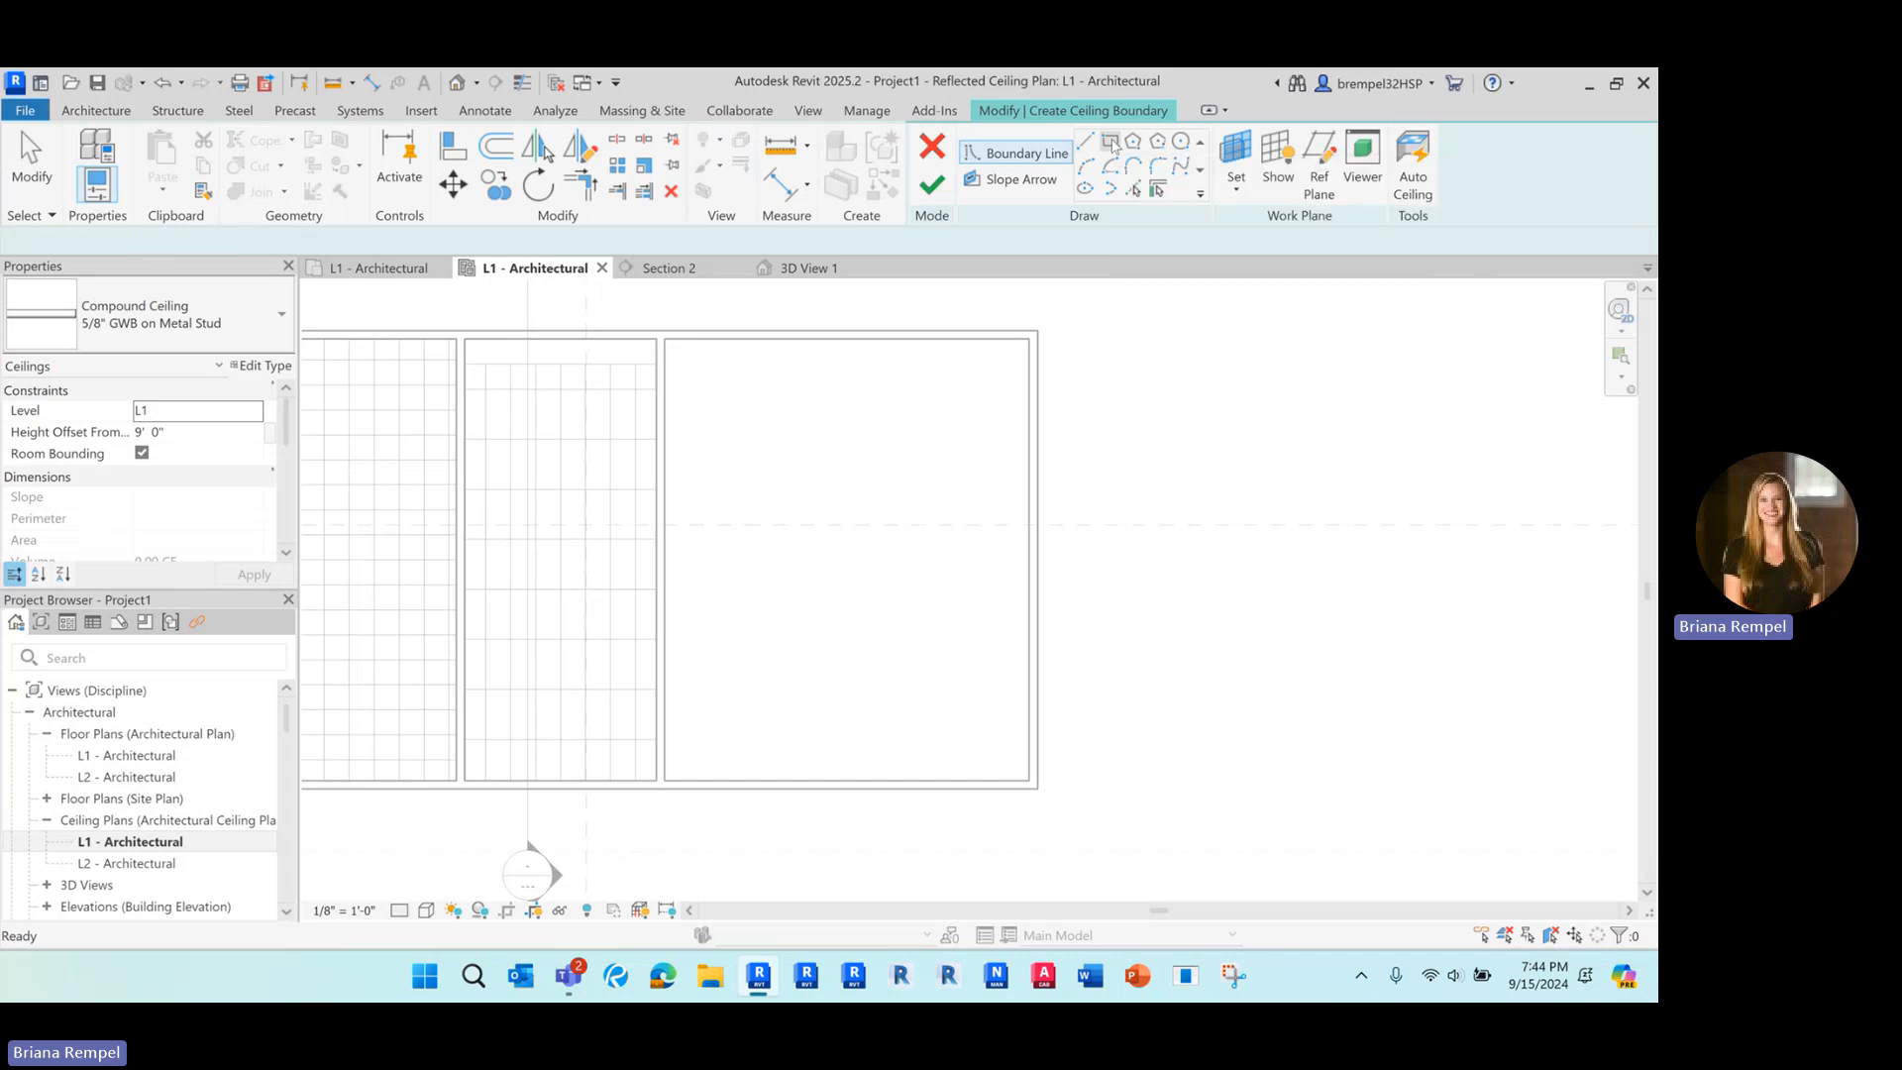
{"action": "left_click", "coordinate": [683, 363]}
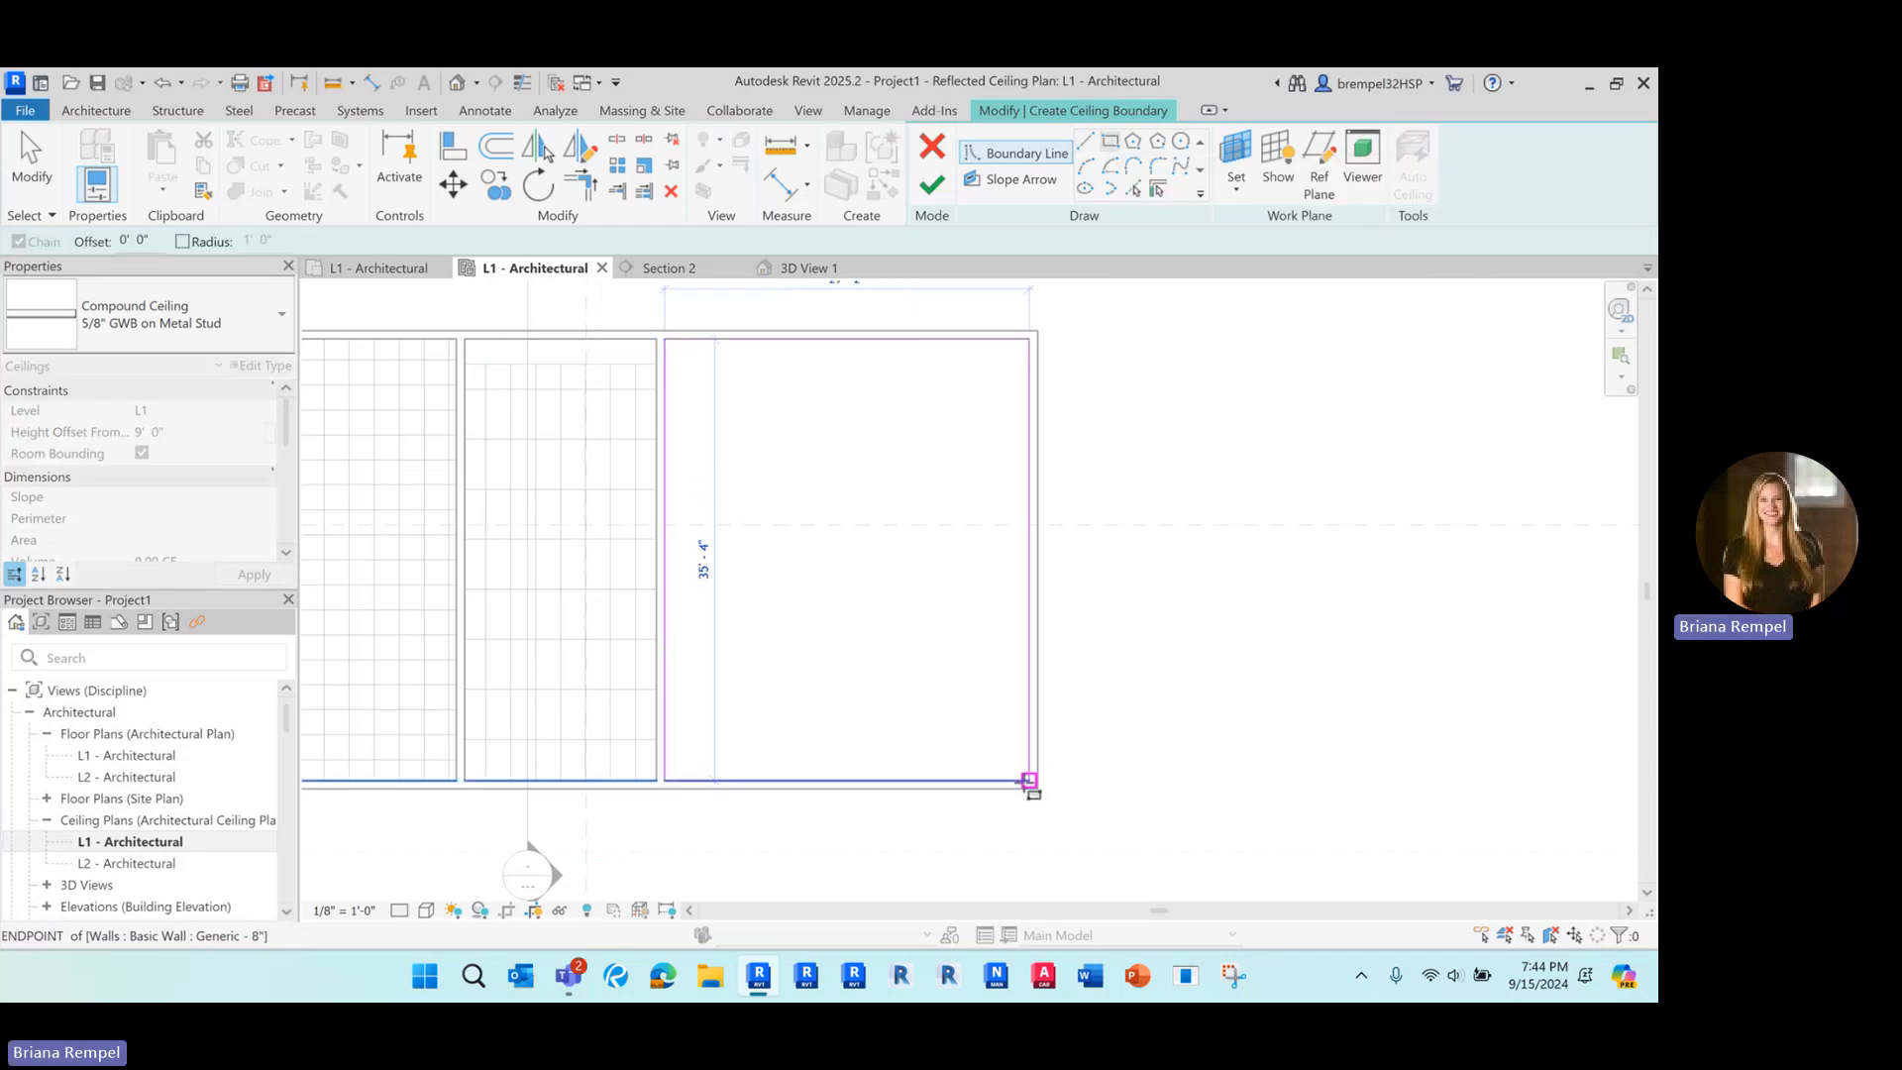
{"action": "left_click", "coordinate": [1029, 782]}
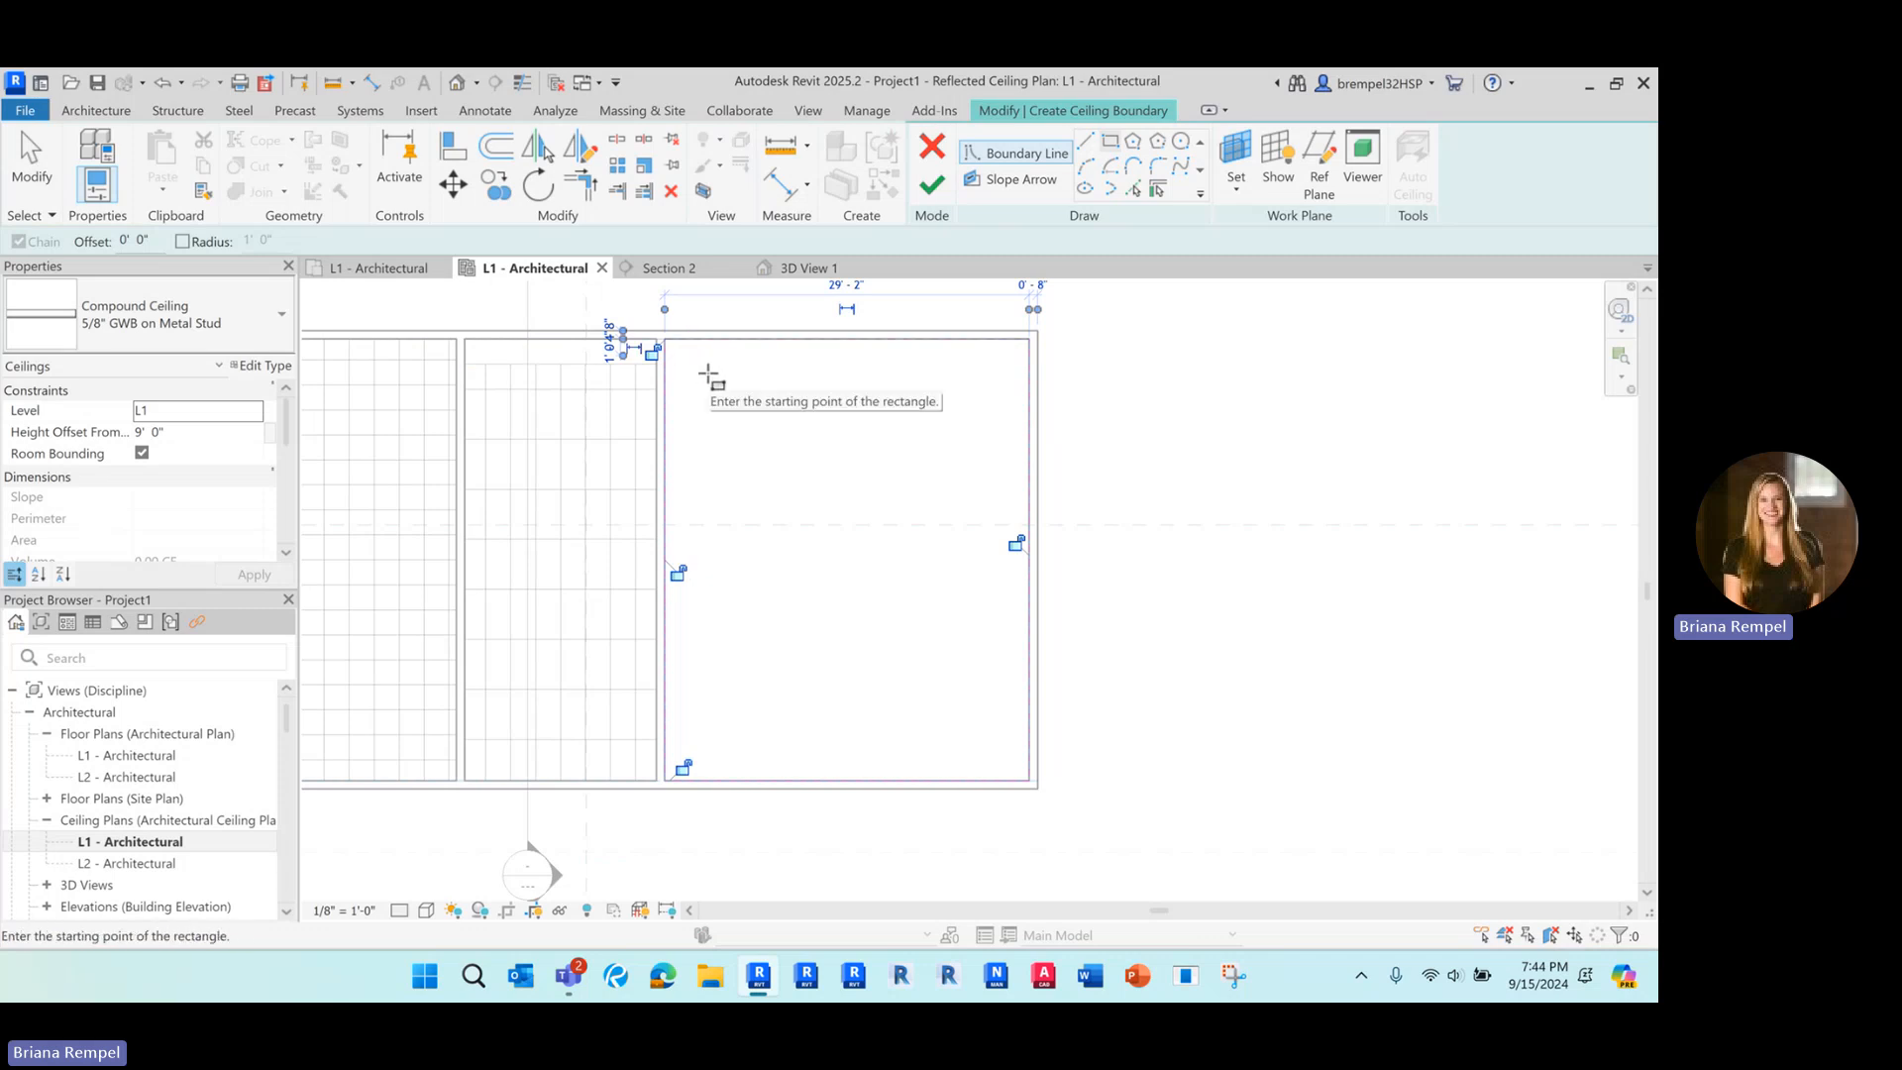
Draw a second boundary rectangle offset 2'-0" inward from the room's walls and finish the ceiling as a perimeter ring.
{"action": "double_click", "coordinate": [123, 238]}
{"action": "type", "text": "2"}
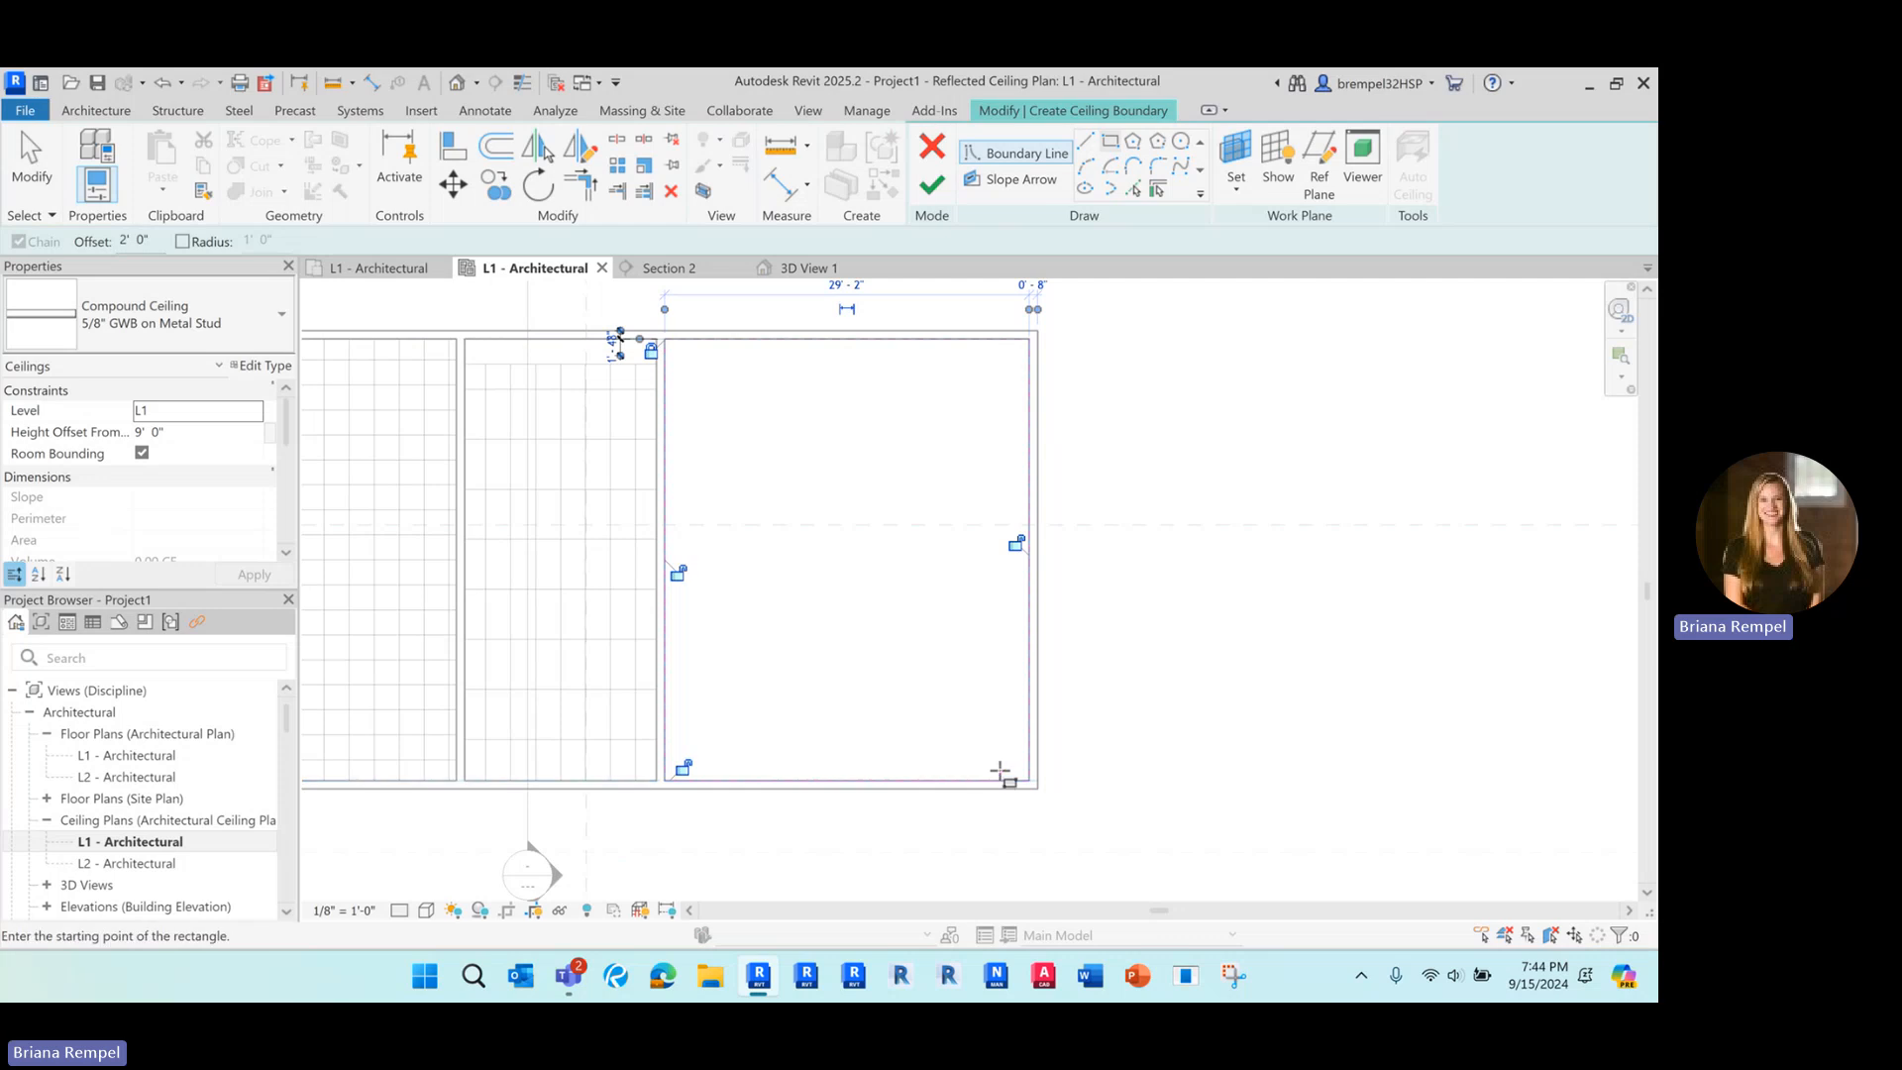
{"action": "left_click", "coordinate": [1031, 781]}
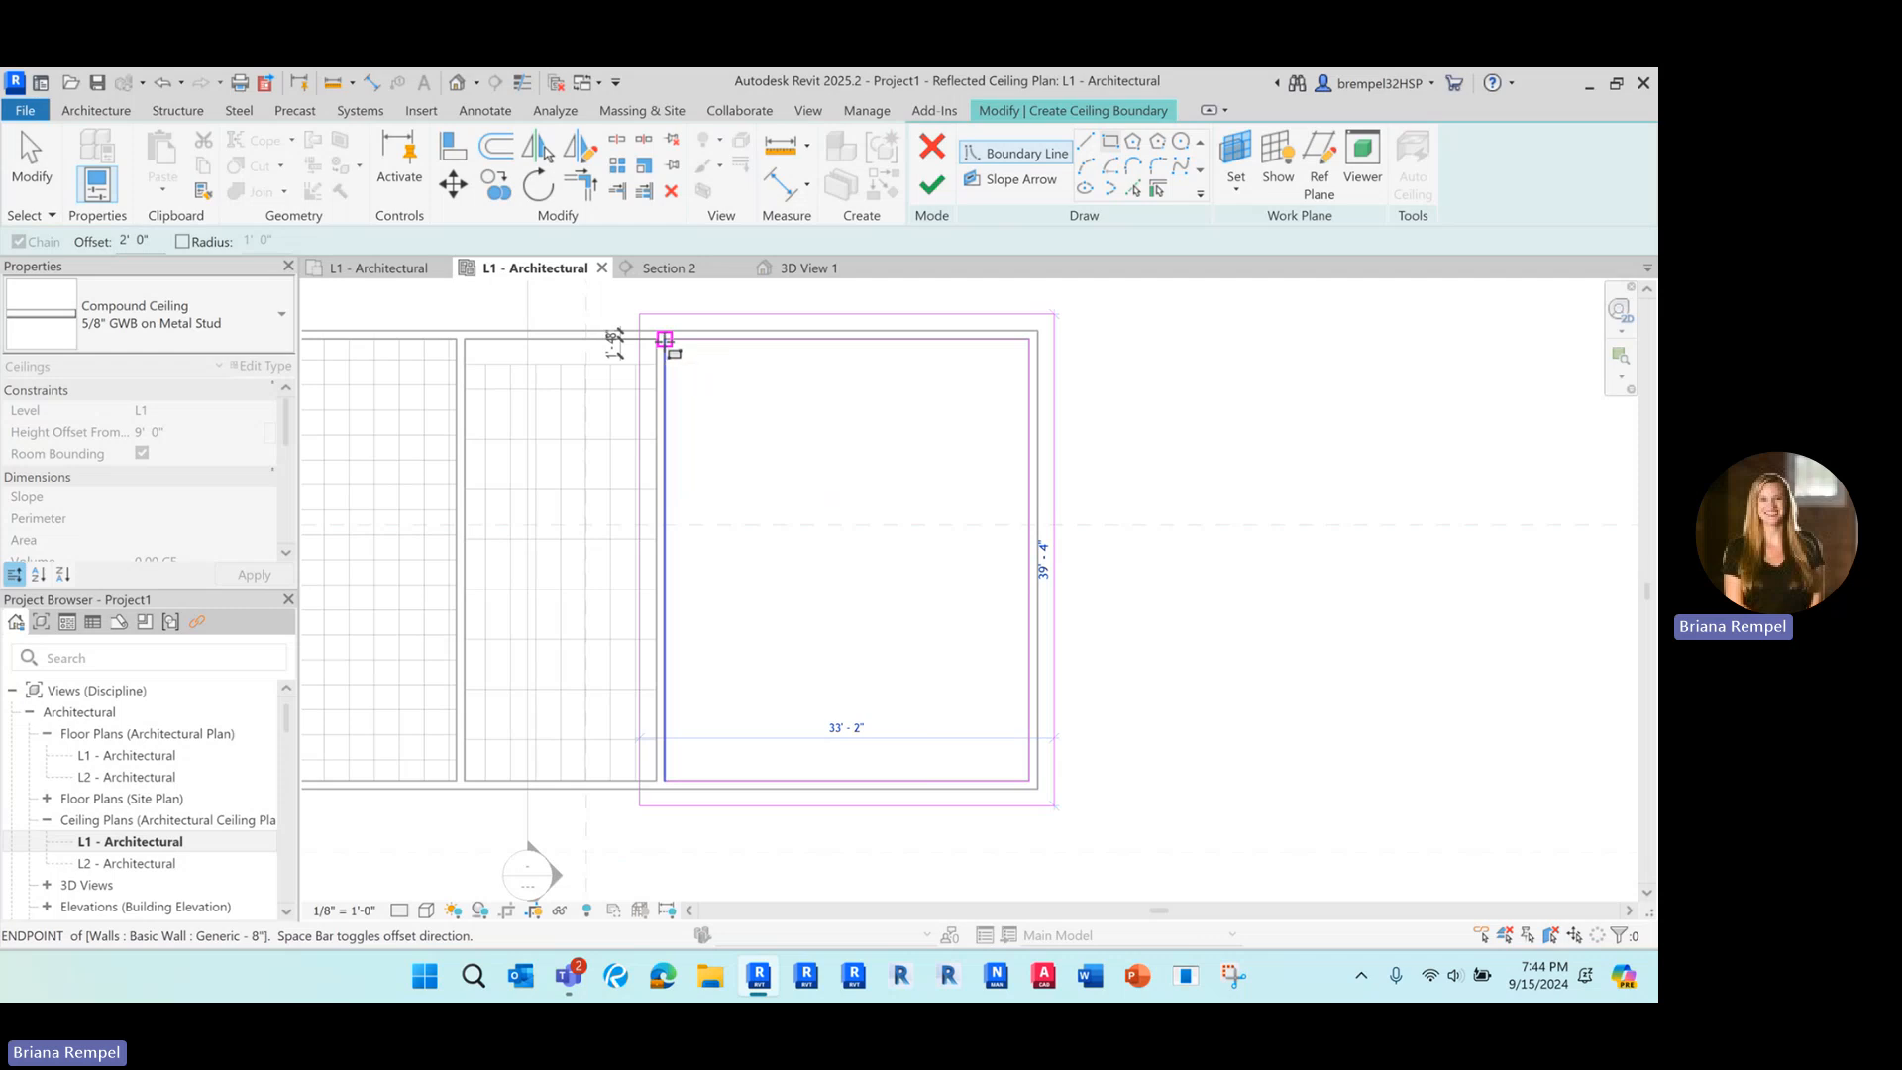
{"action": "key", "text": "space"}
{"action": "key", "text": "space"}
{"action": "key", "text": "space"}
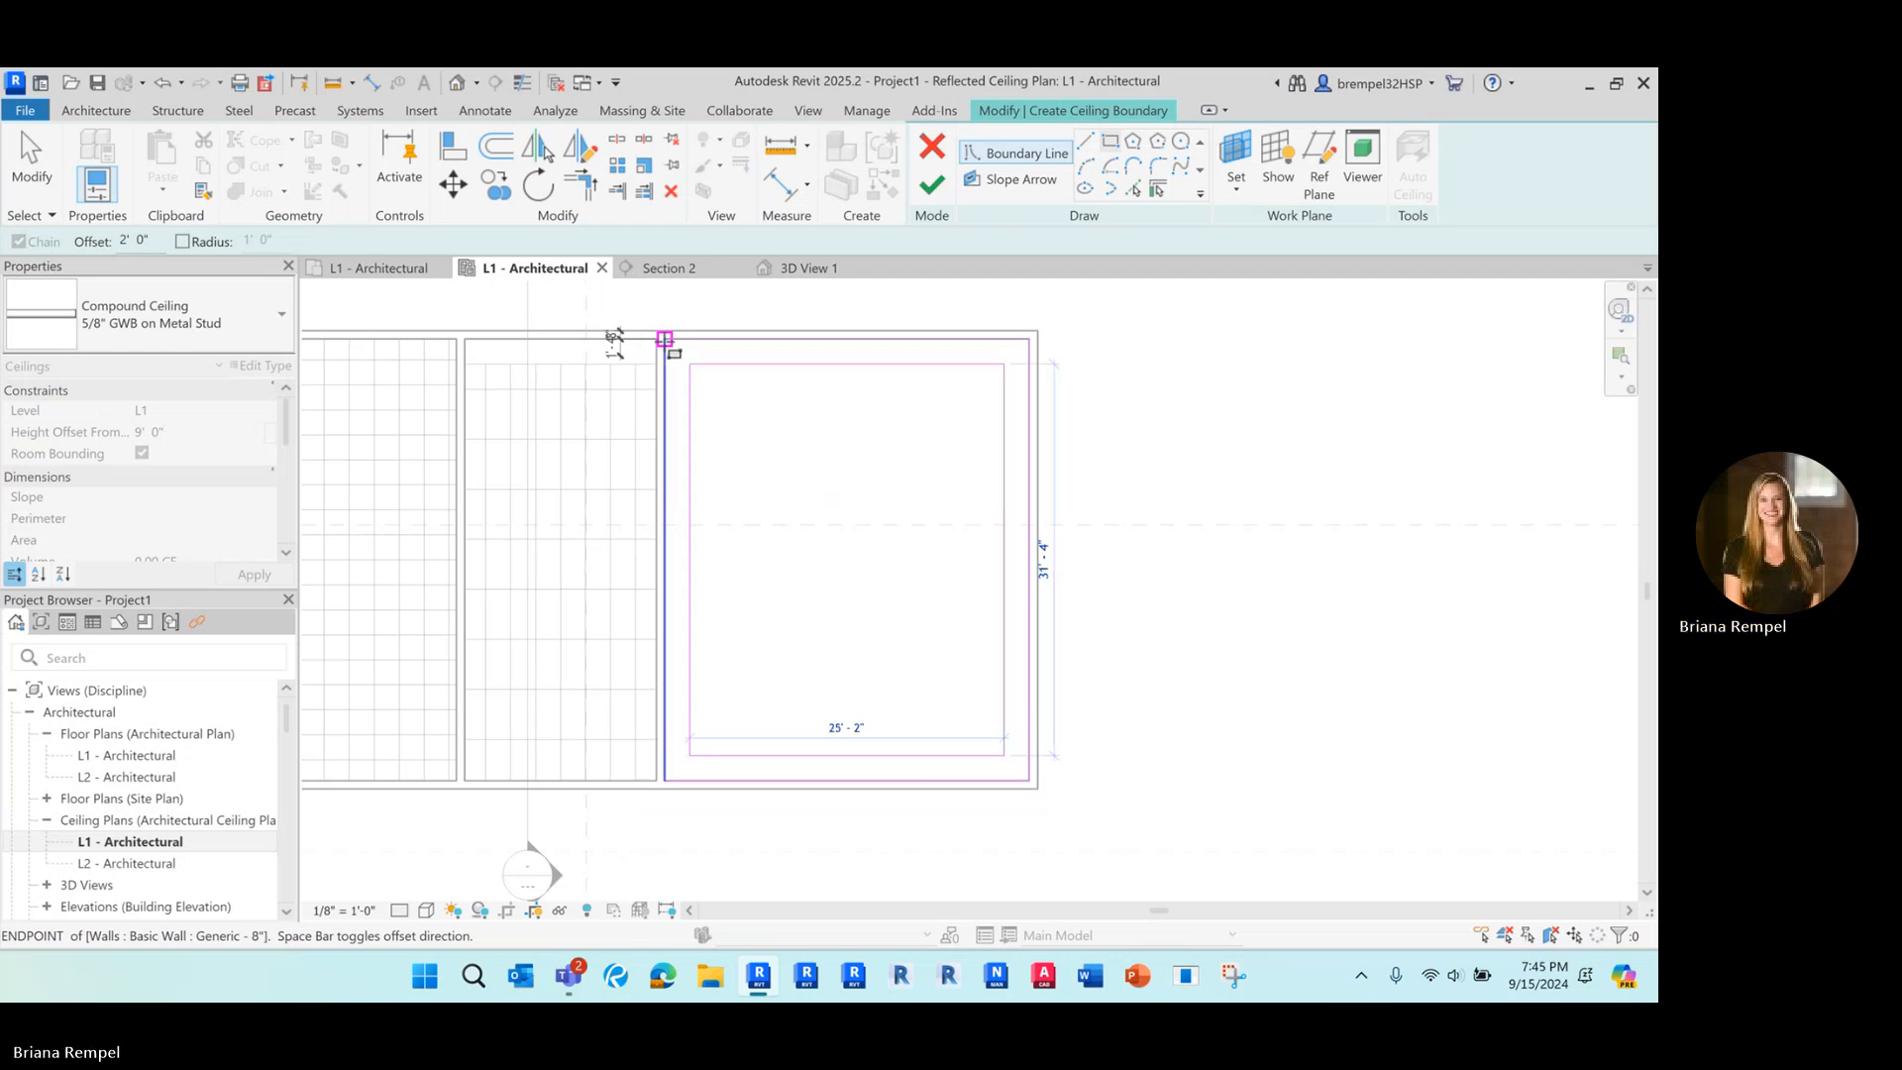
{"action": "key", "text": "space"}
{"action": "key", "text": "space"}
{"action": "key", "text": "space"}
{"action": "key", "text": "space"}
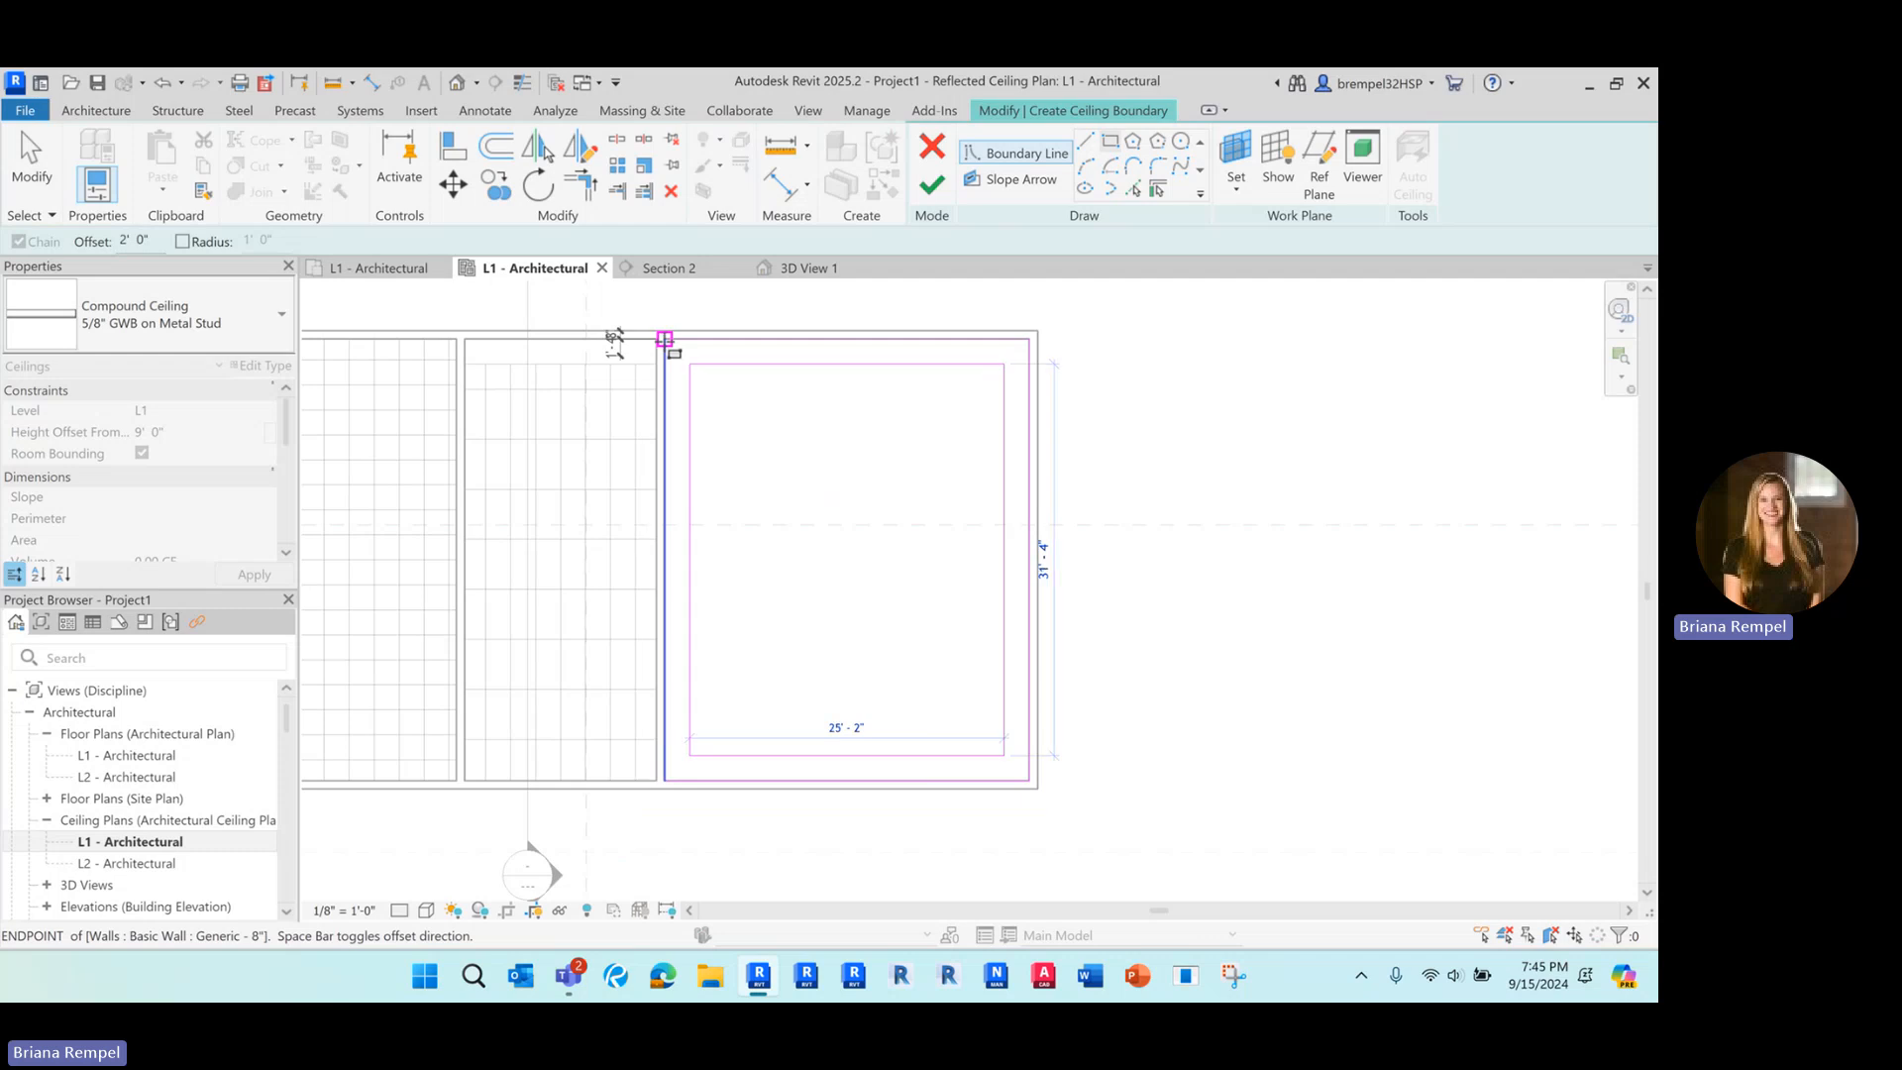
{"action": "key", "text": "space"}
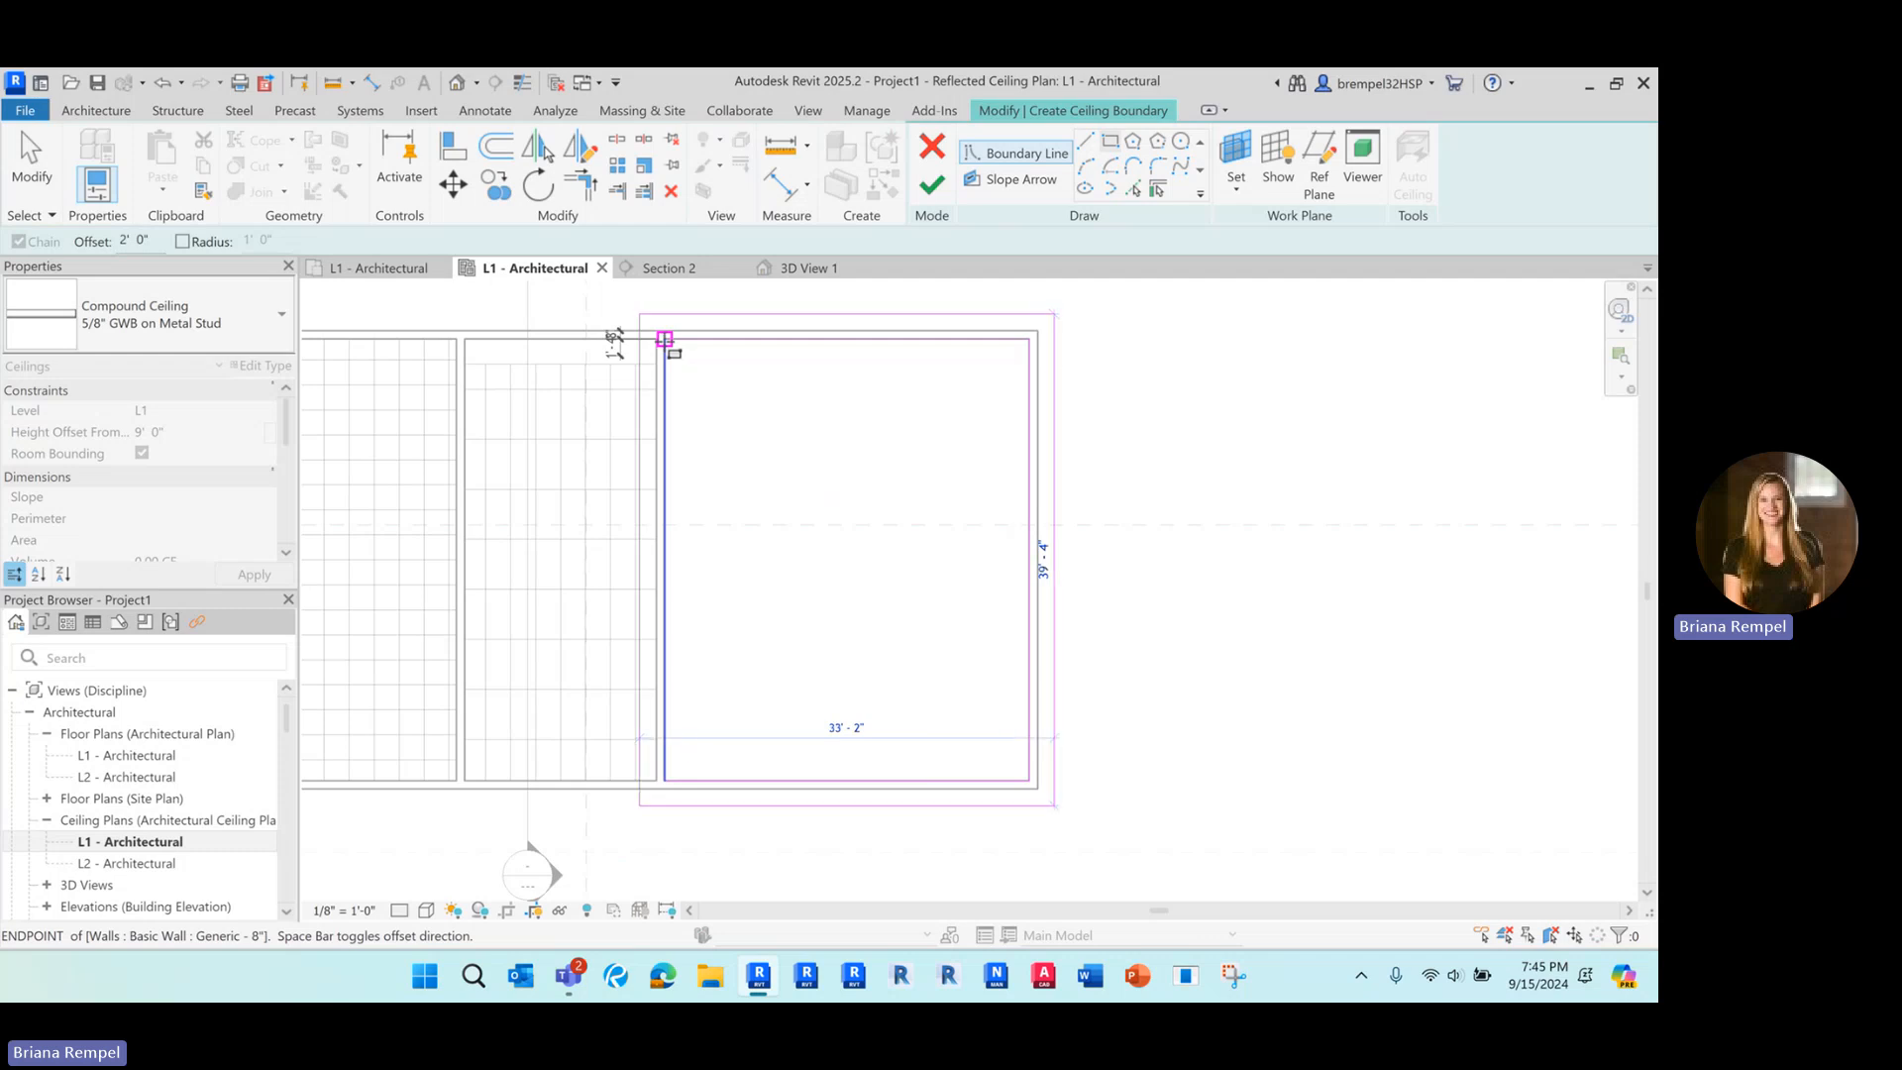
{"action": "key", "text": "space"}
{"action": "key", "text": "space"}
{"action": "key", "text": "space"}
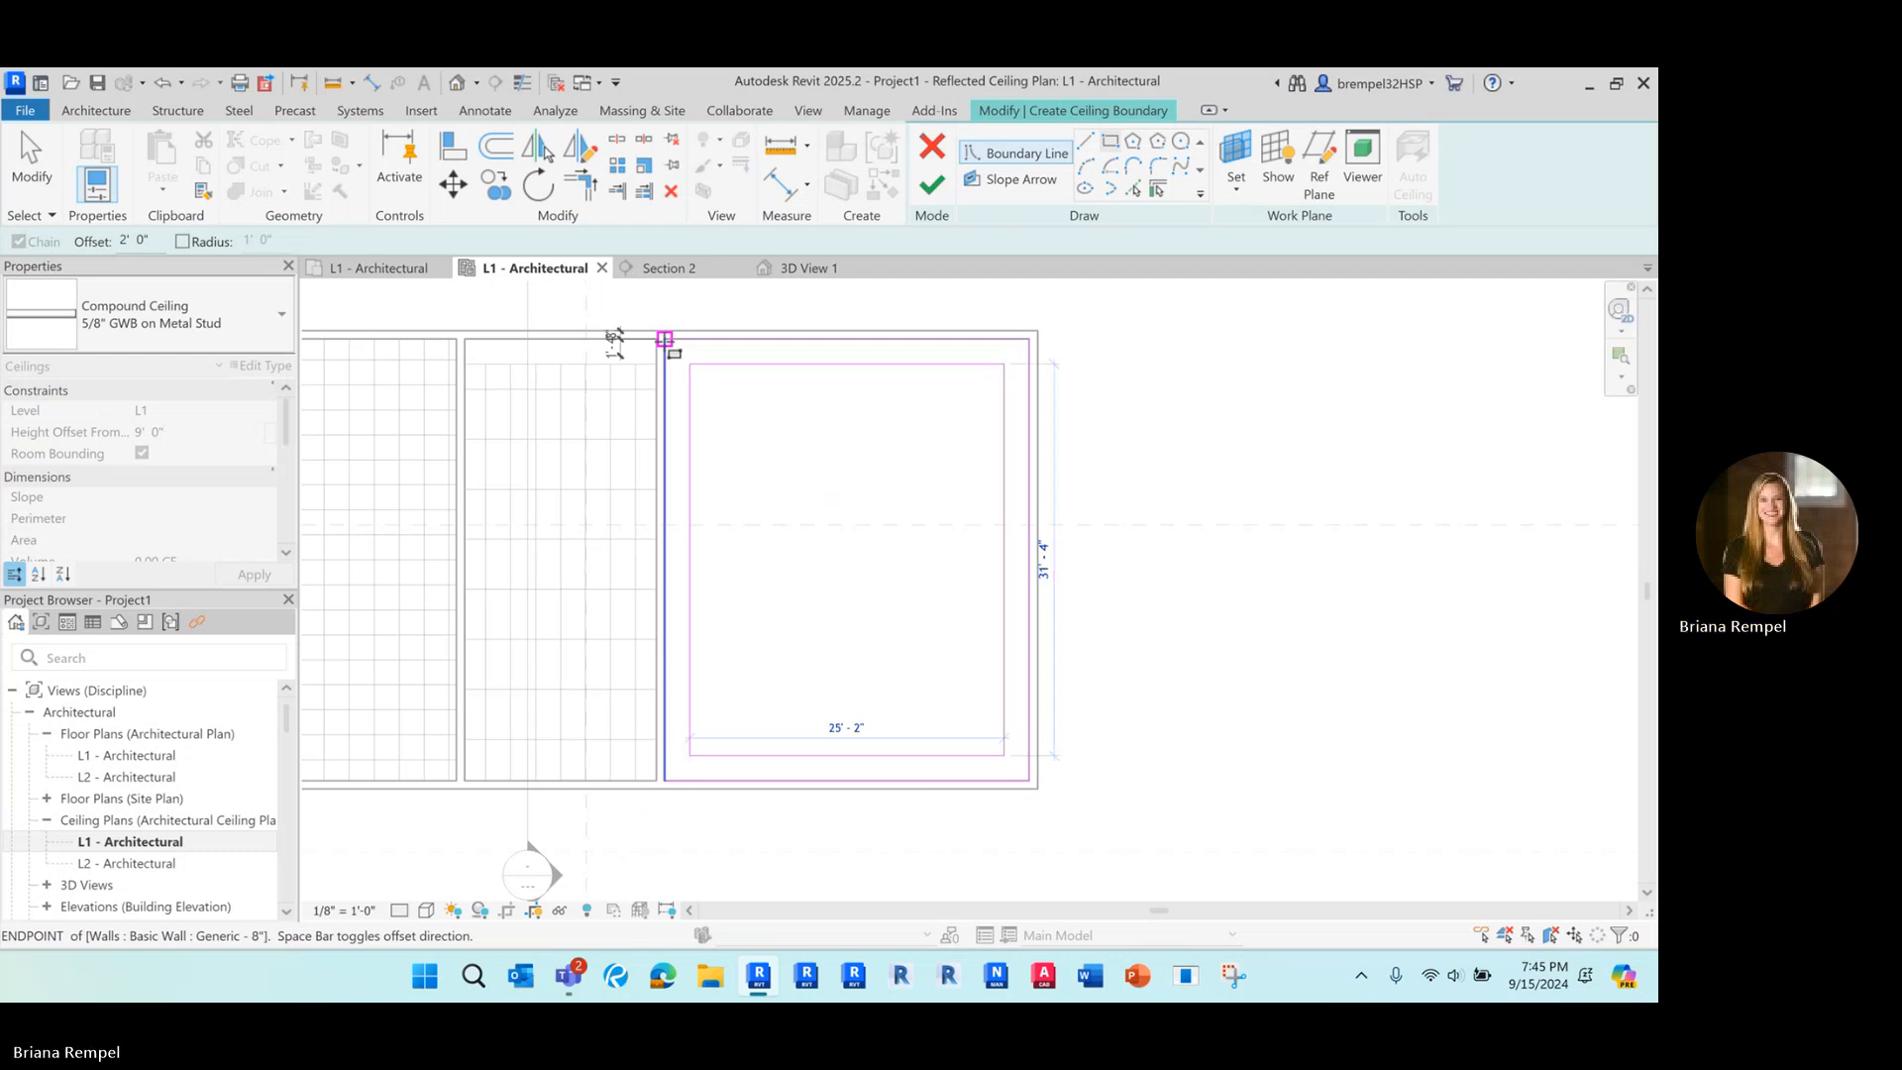
{"action": "left_click", "coordinate": [666, 341]}
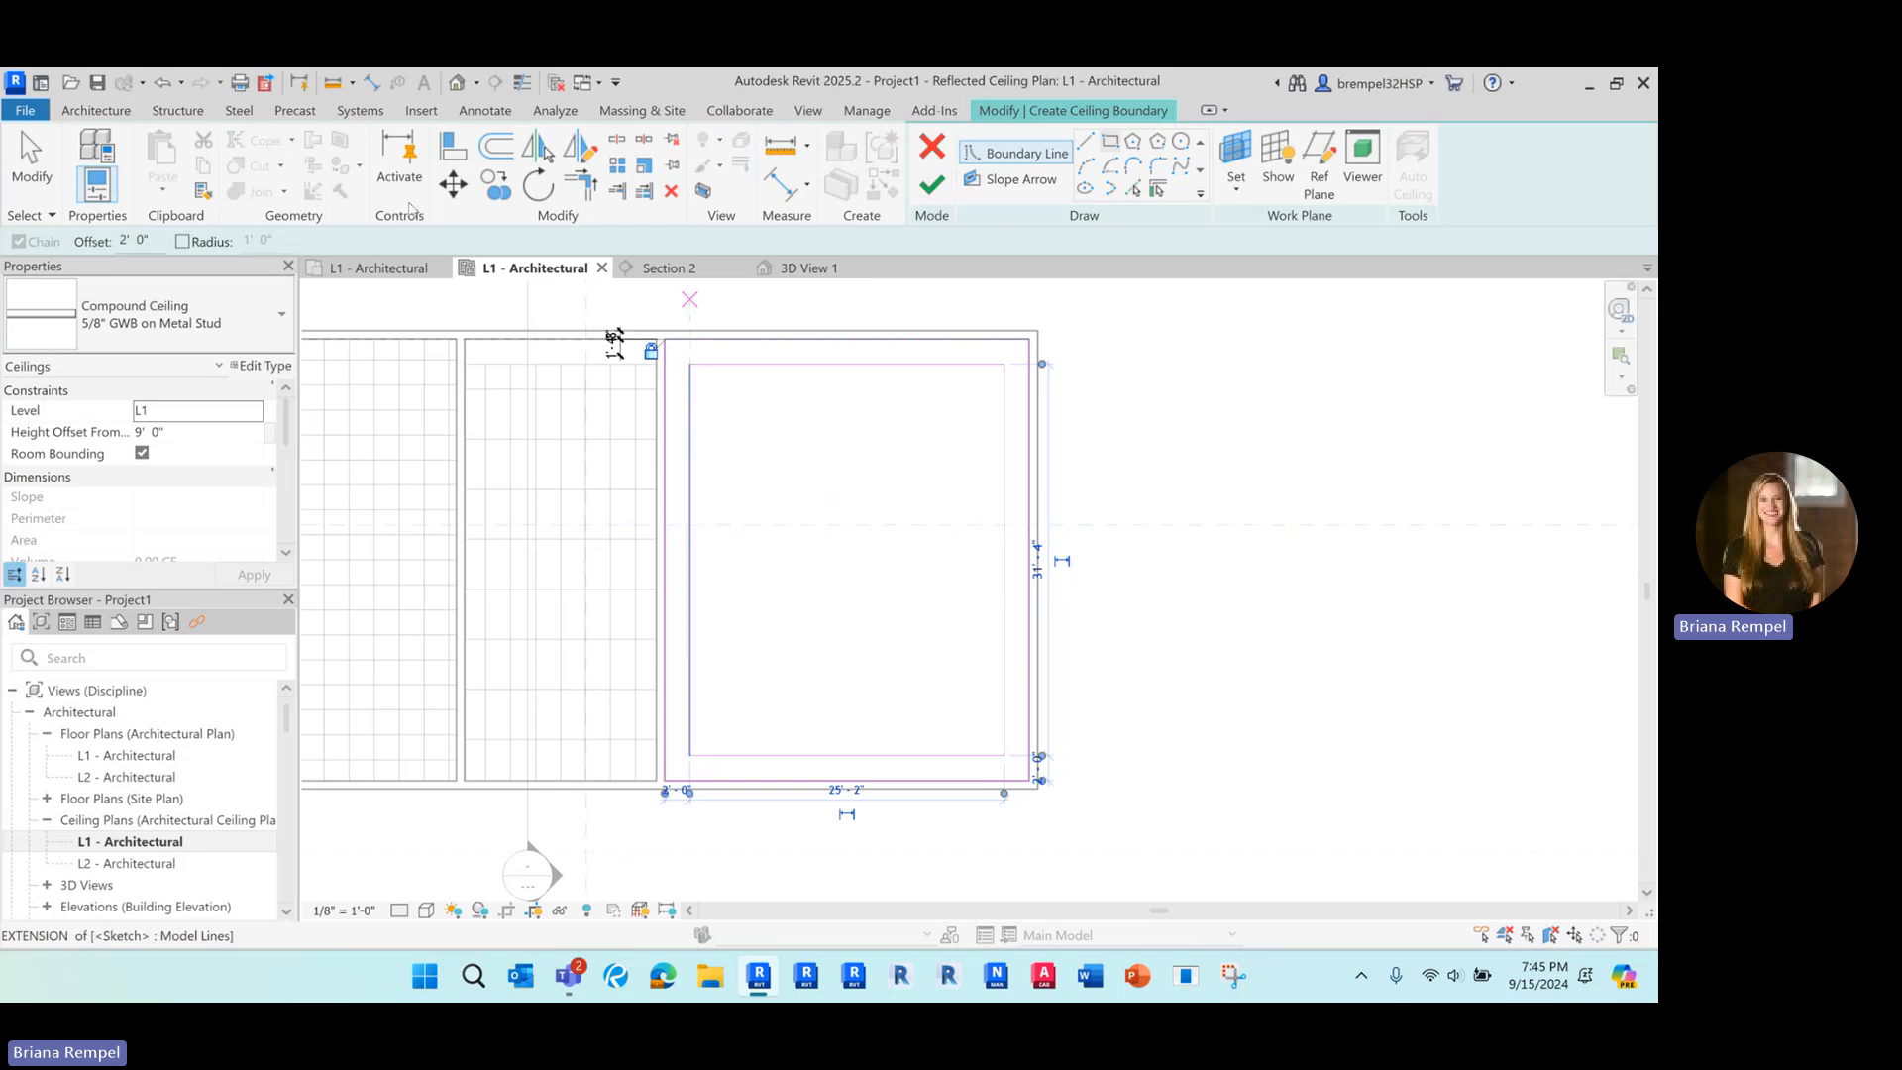
{"action": "left_click", "coordinate": [932, 184]}
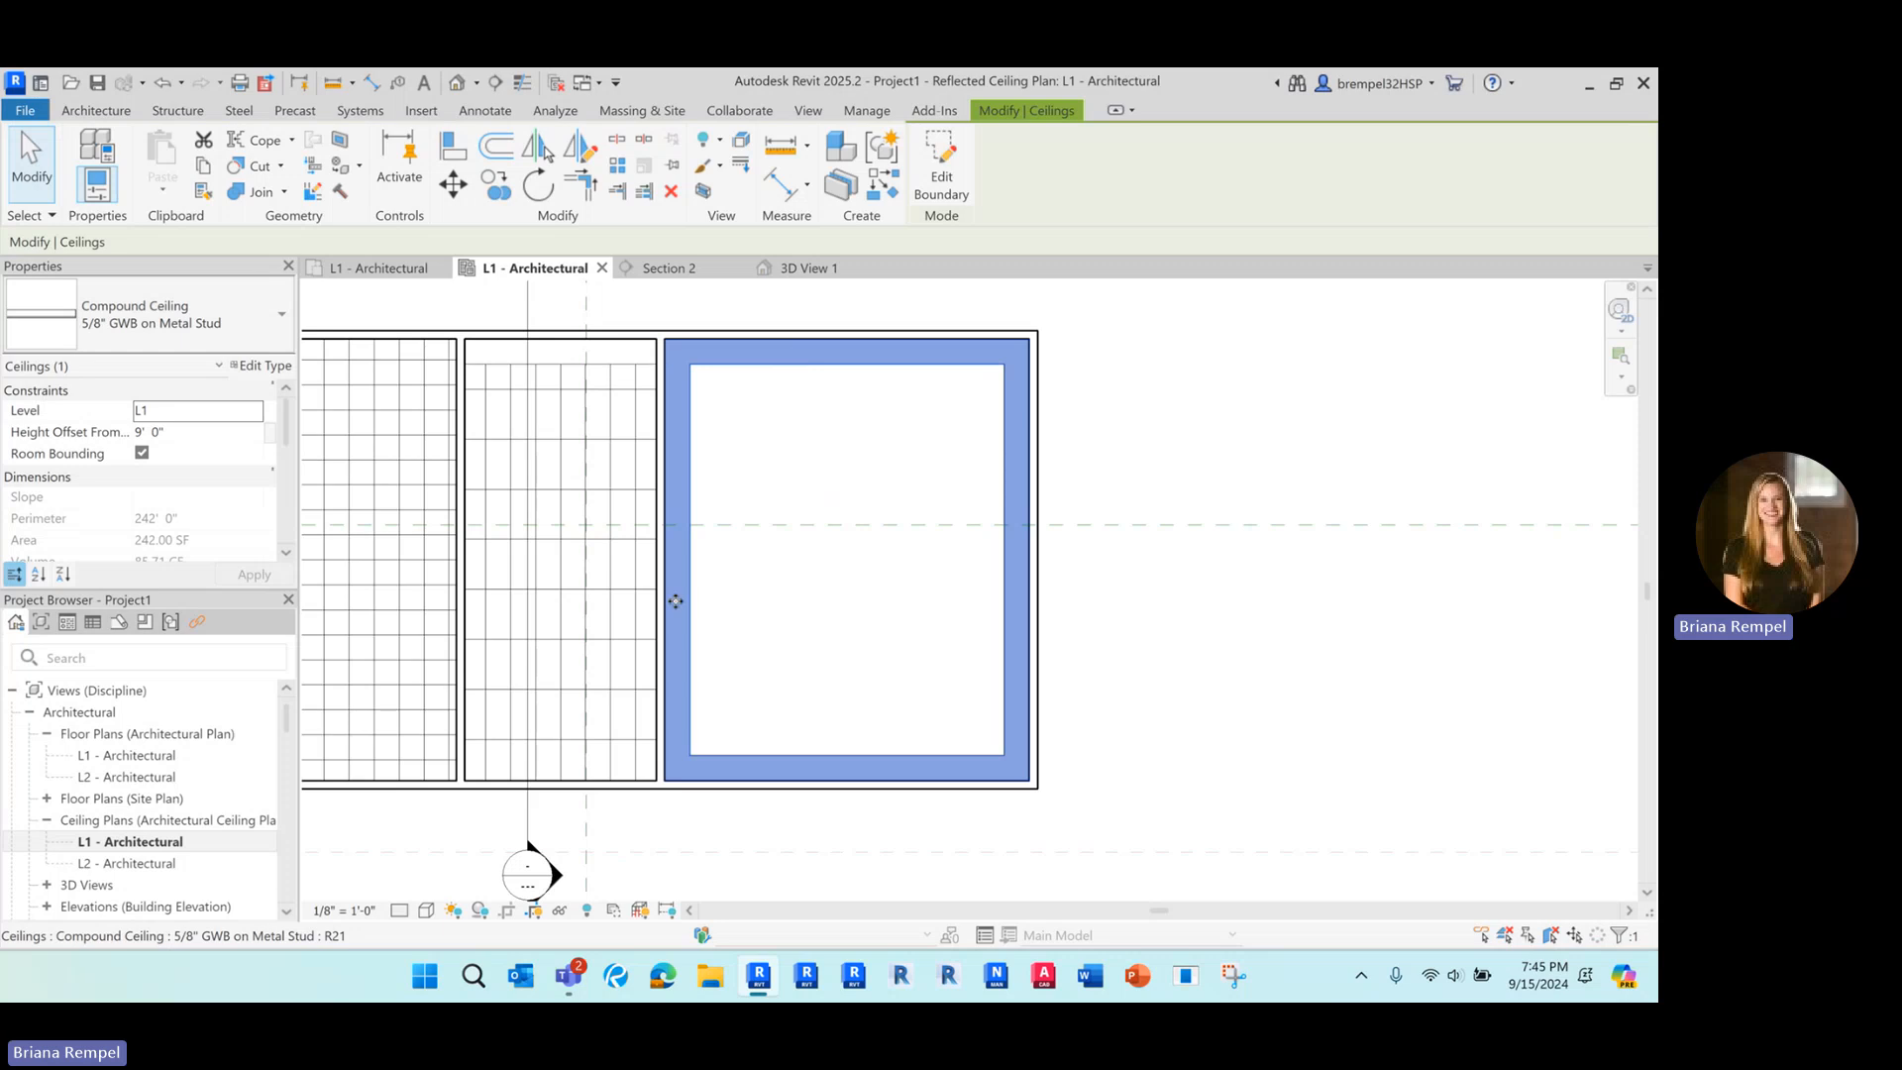
Set the GWB perimeter ceiling's height offset from level to 8' and deselect it.
{"action": "left_click", "coordinate": [215, 431]}
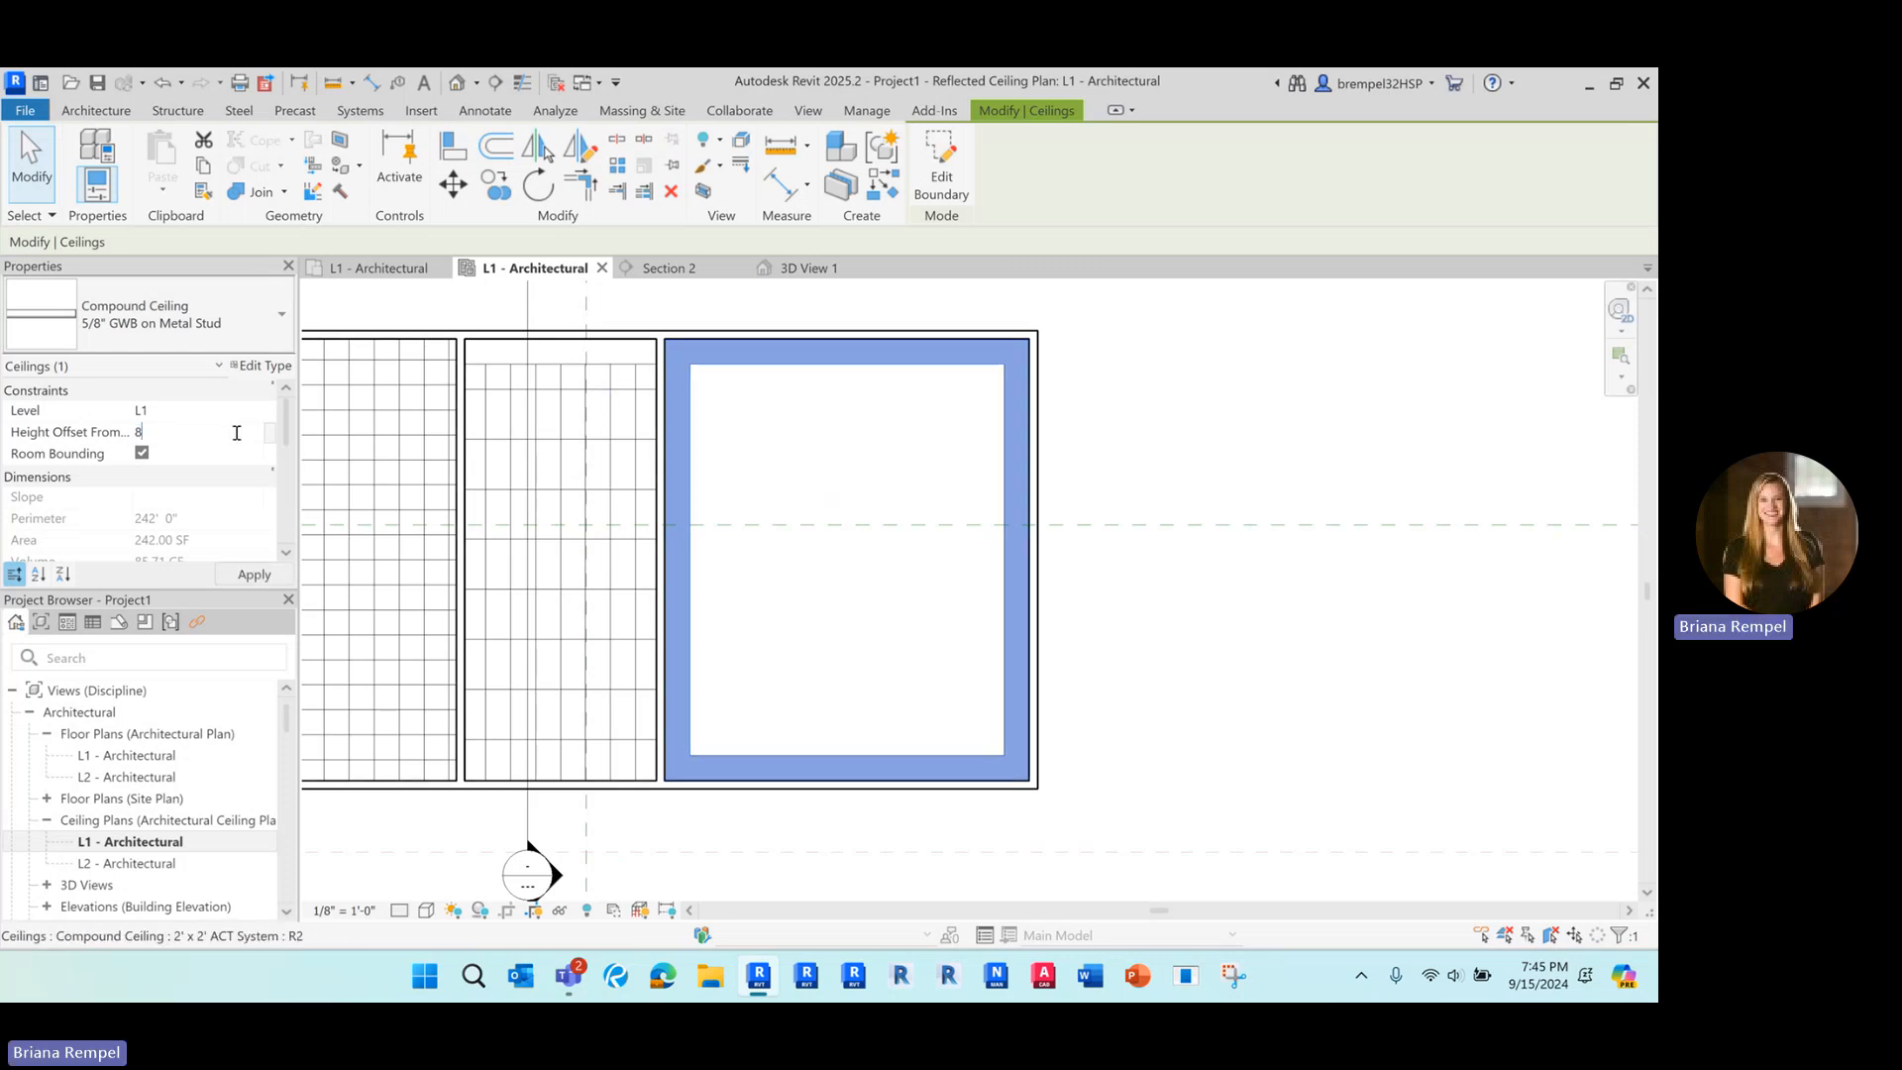
{"action": "type", "text": "8"}
{"action": "key", "text": "Return"}
{"action": "left_click", "coordinate": [828, 432]}
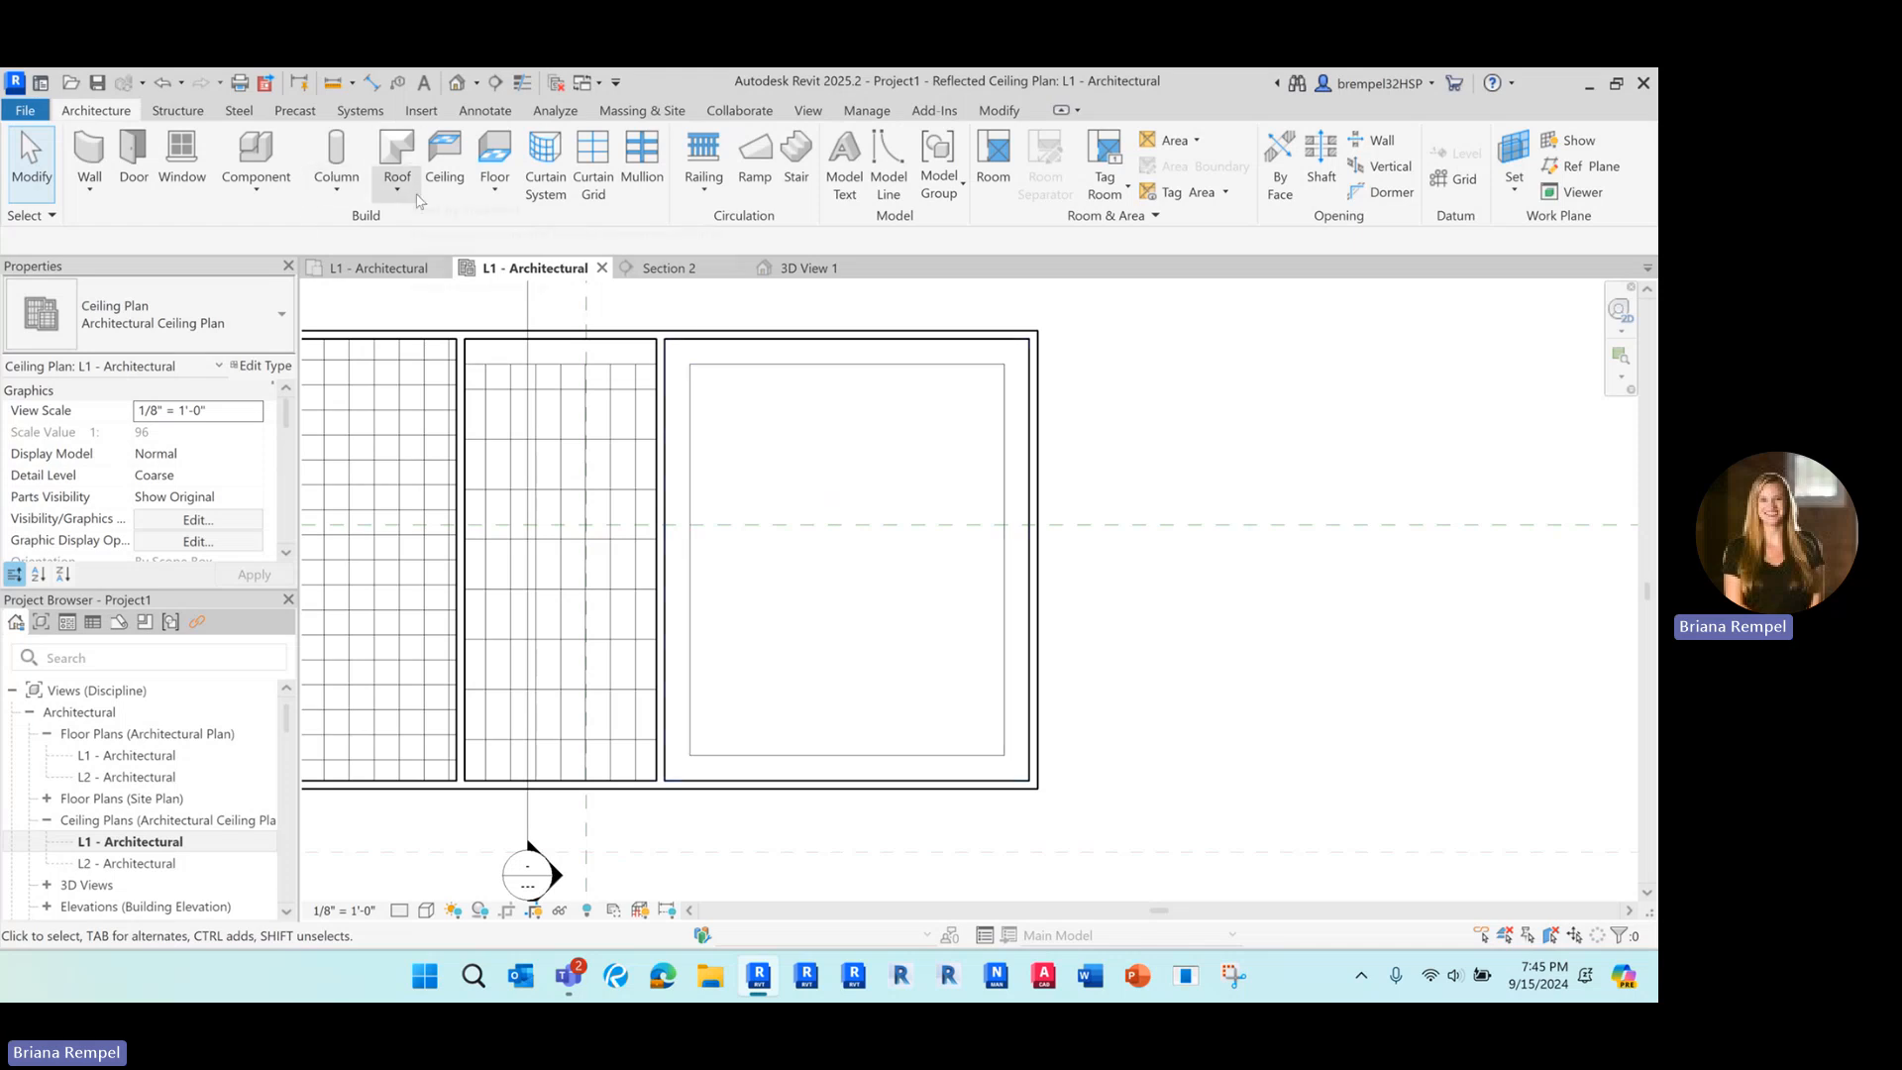
Start a sketched 5/8" GWB on Metal Stud ceiling inside the perimeter ring, drawing boundary lines along the opening's upper and right edges.
{"action": "left_click", "coordinate": [446, 163]}
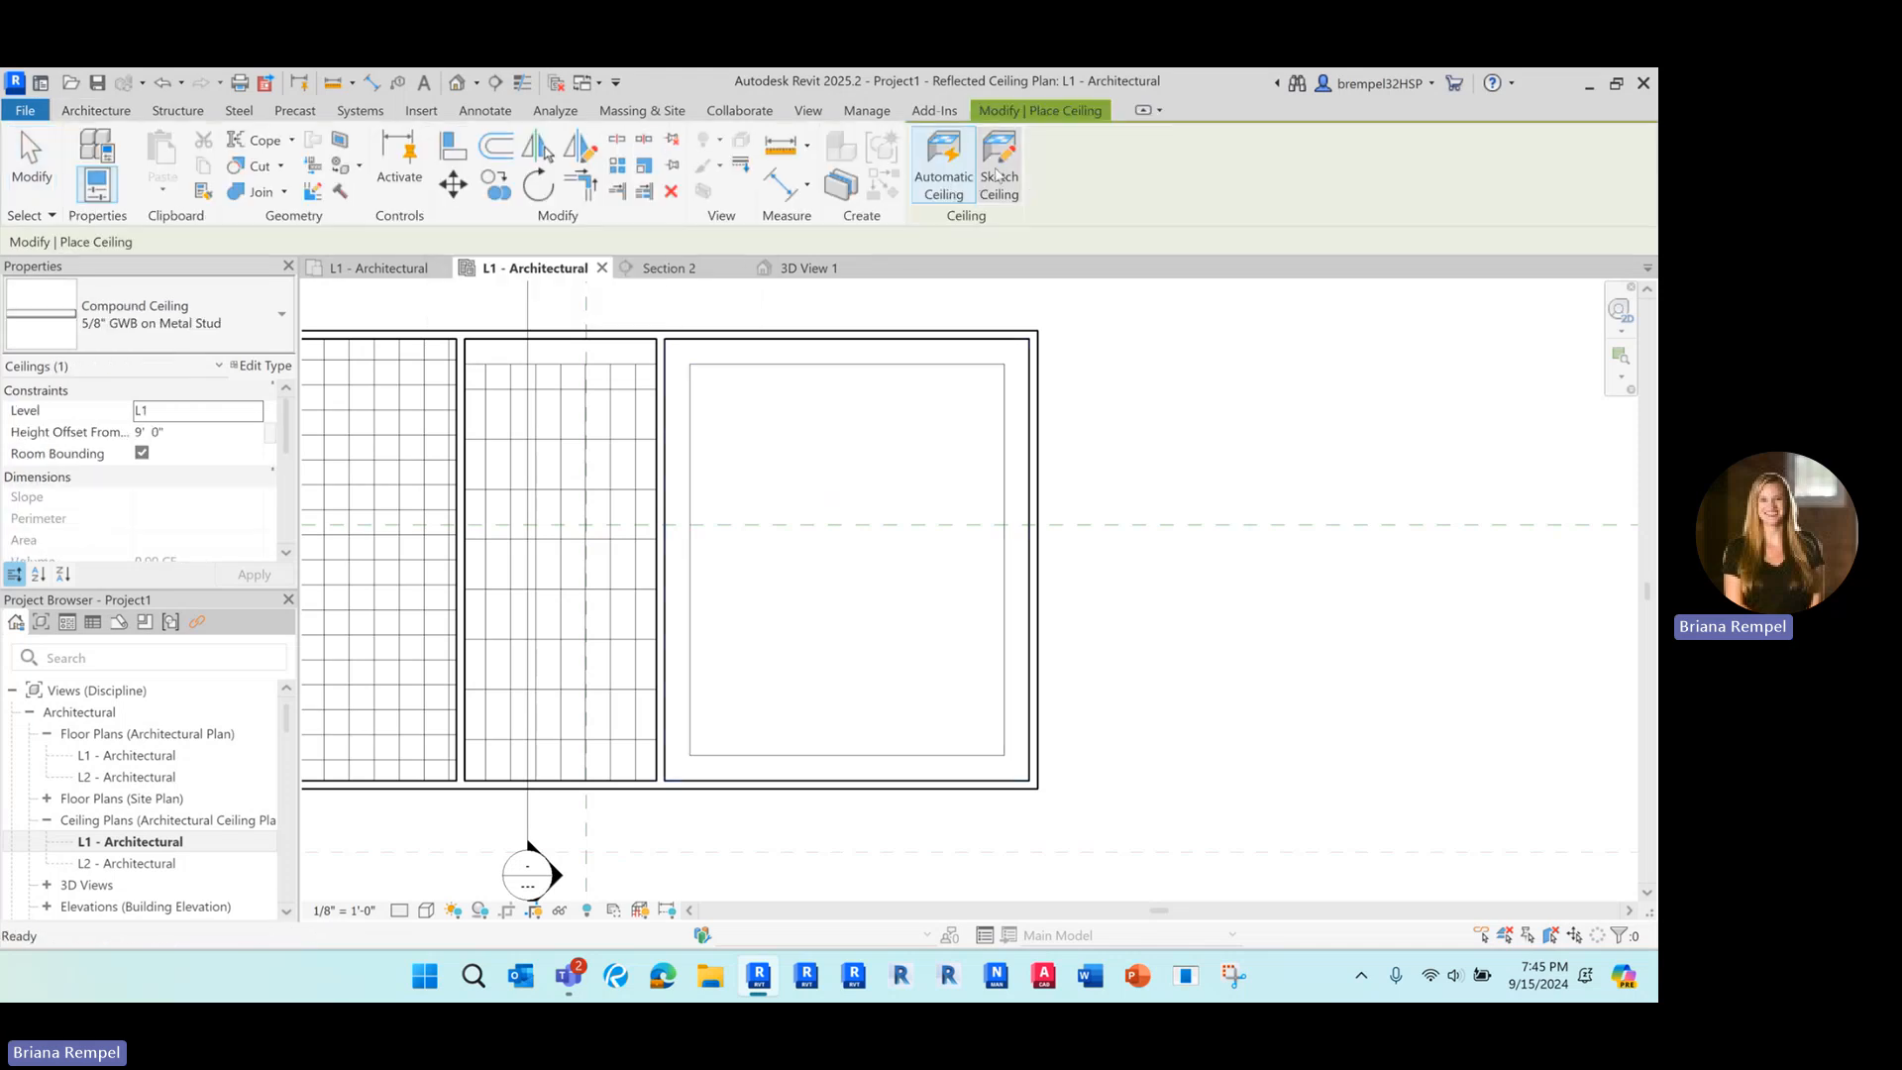
{"action": "left_click", "coordinate": [998, 164]}
{"action": "left_click", "coordinate": [1111, 143]}
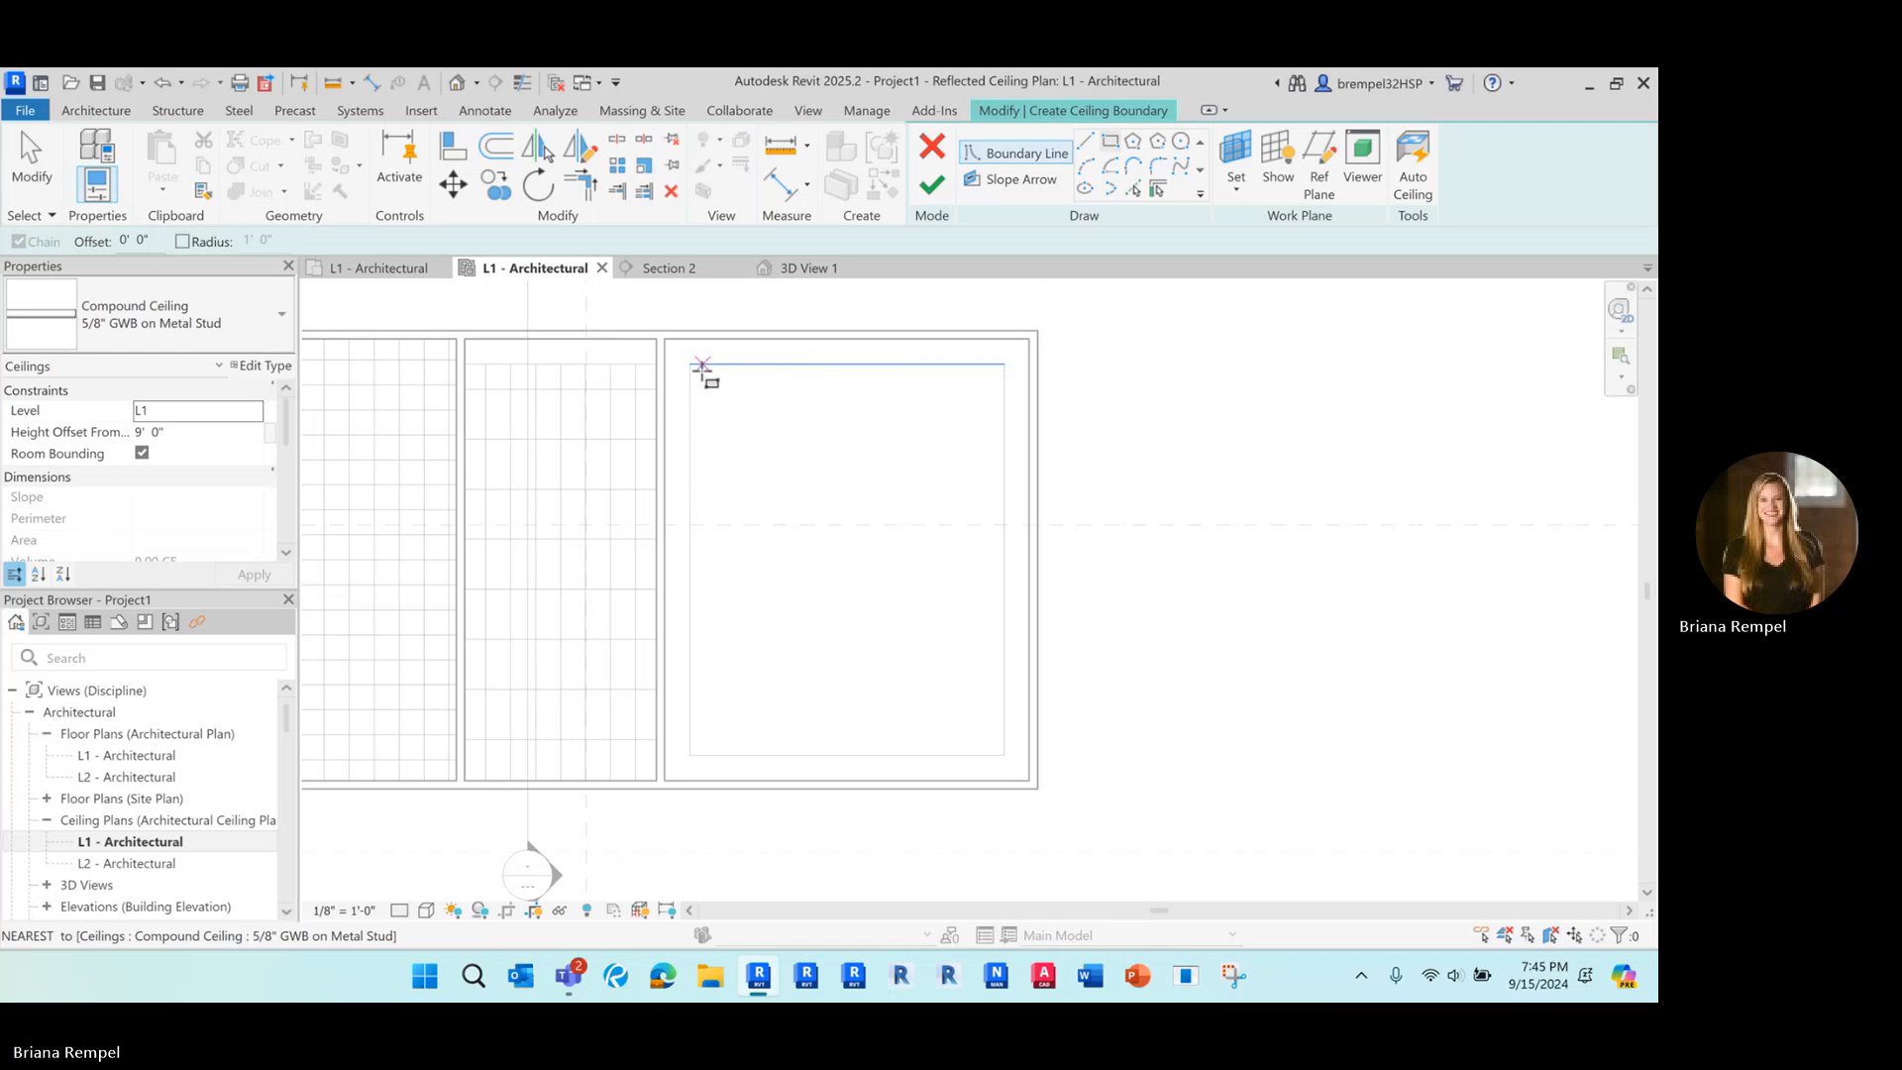
{"action": "left_click", "coordinate": [1086, 142]}
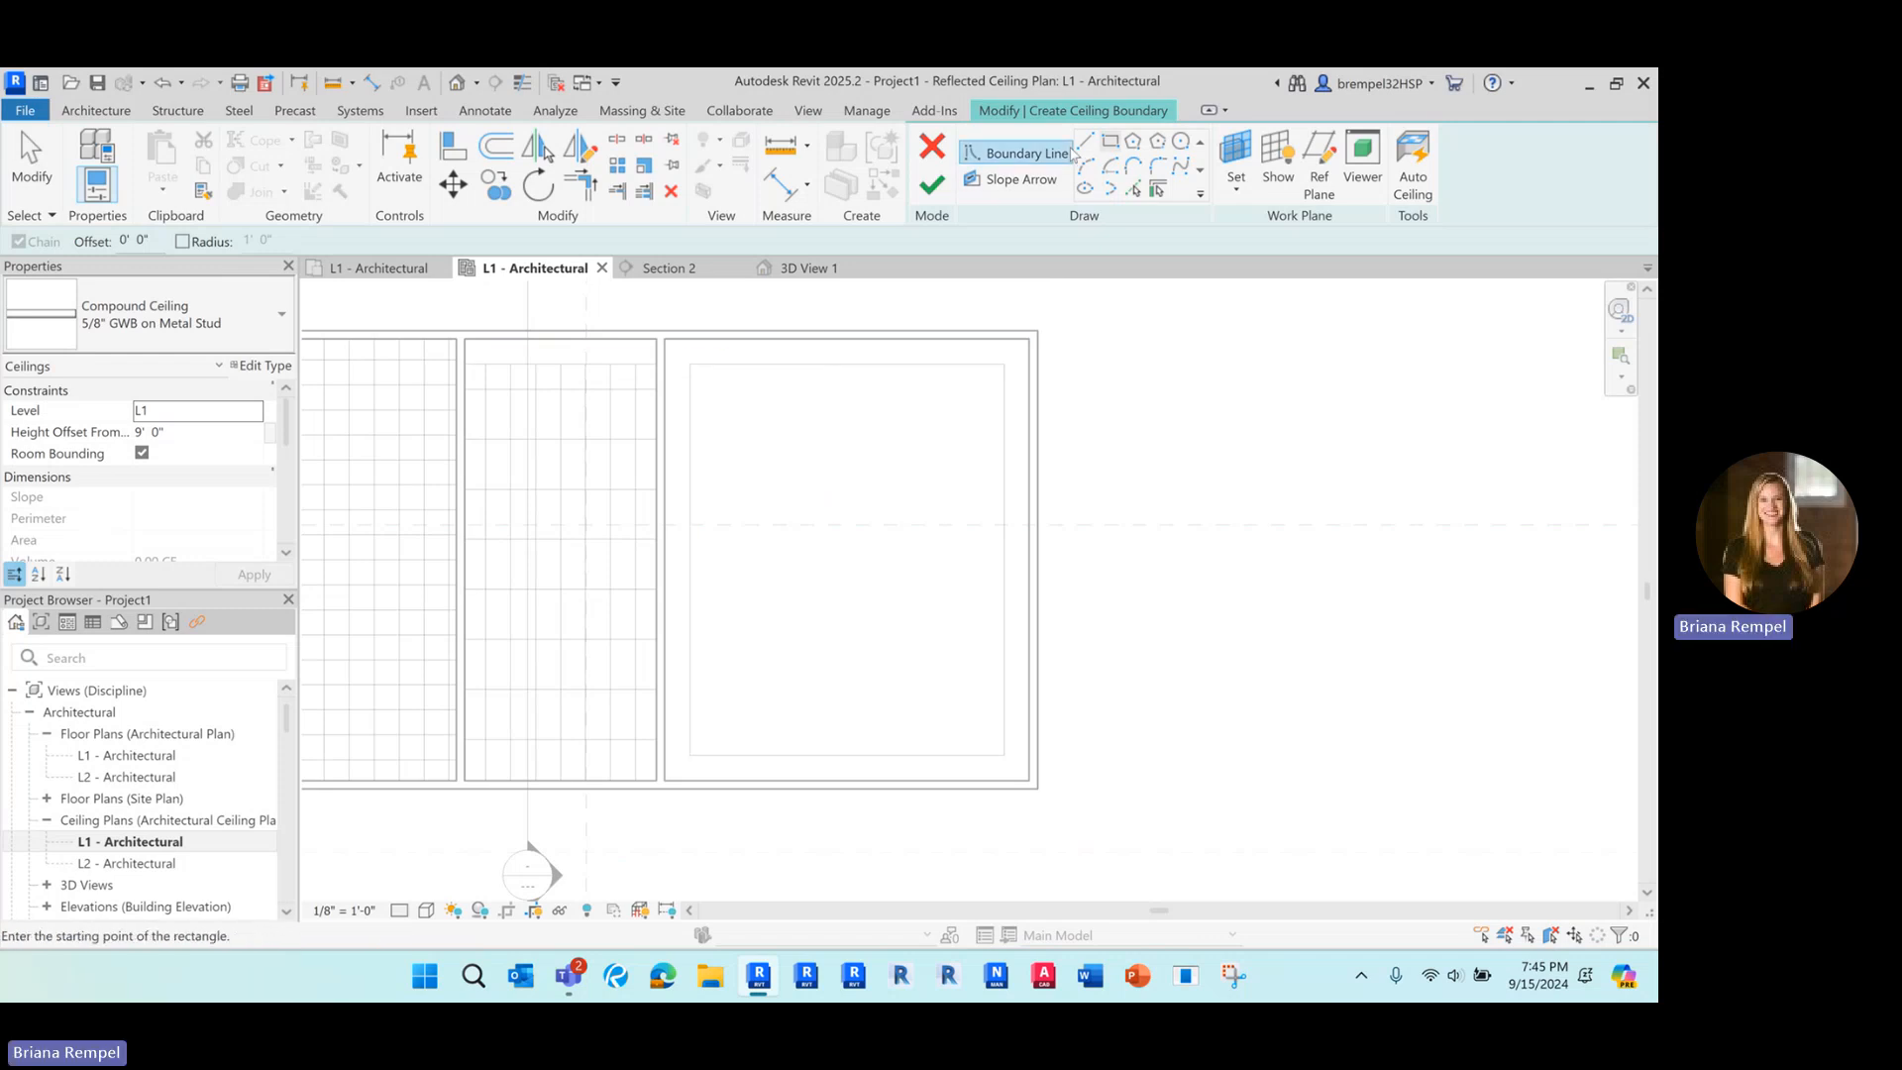
{"action": "left_click", "coordinate": [701, 364]}
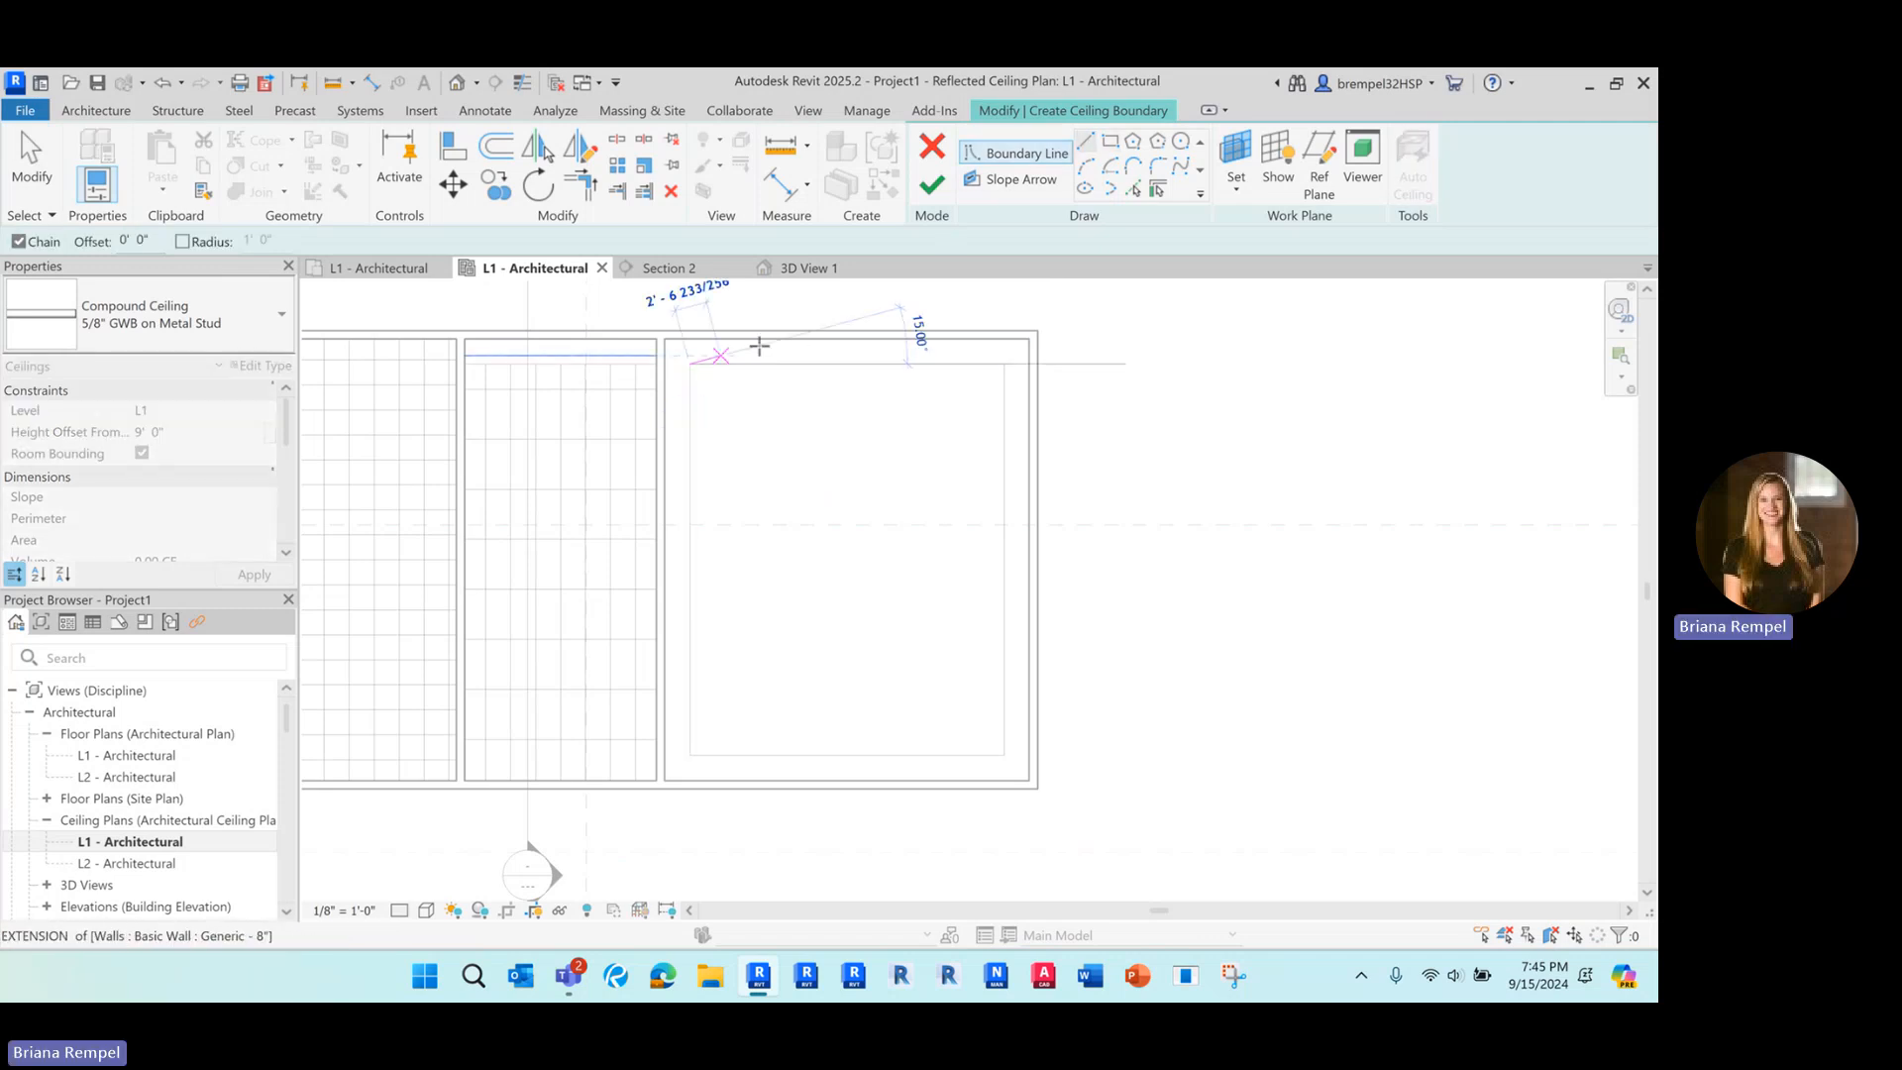
{"action": "left_click", "coordinate": [1003, 362]}
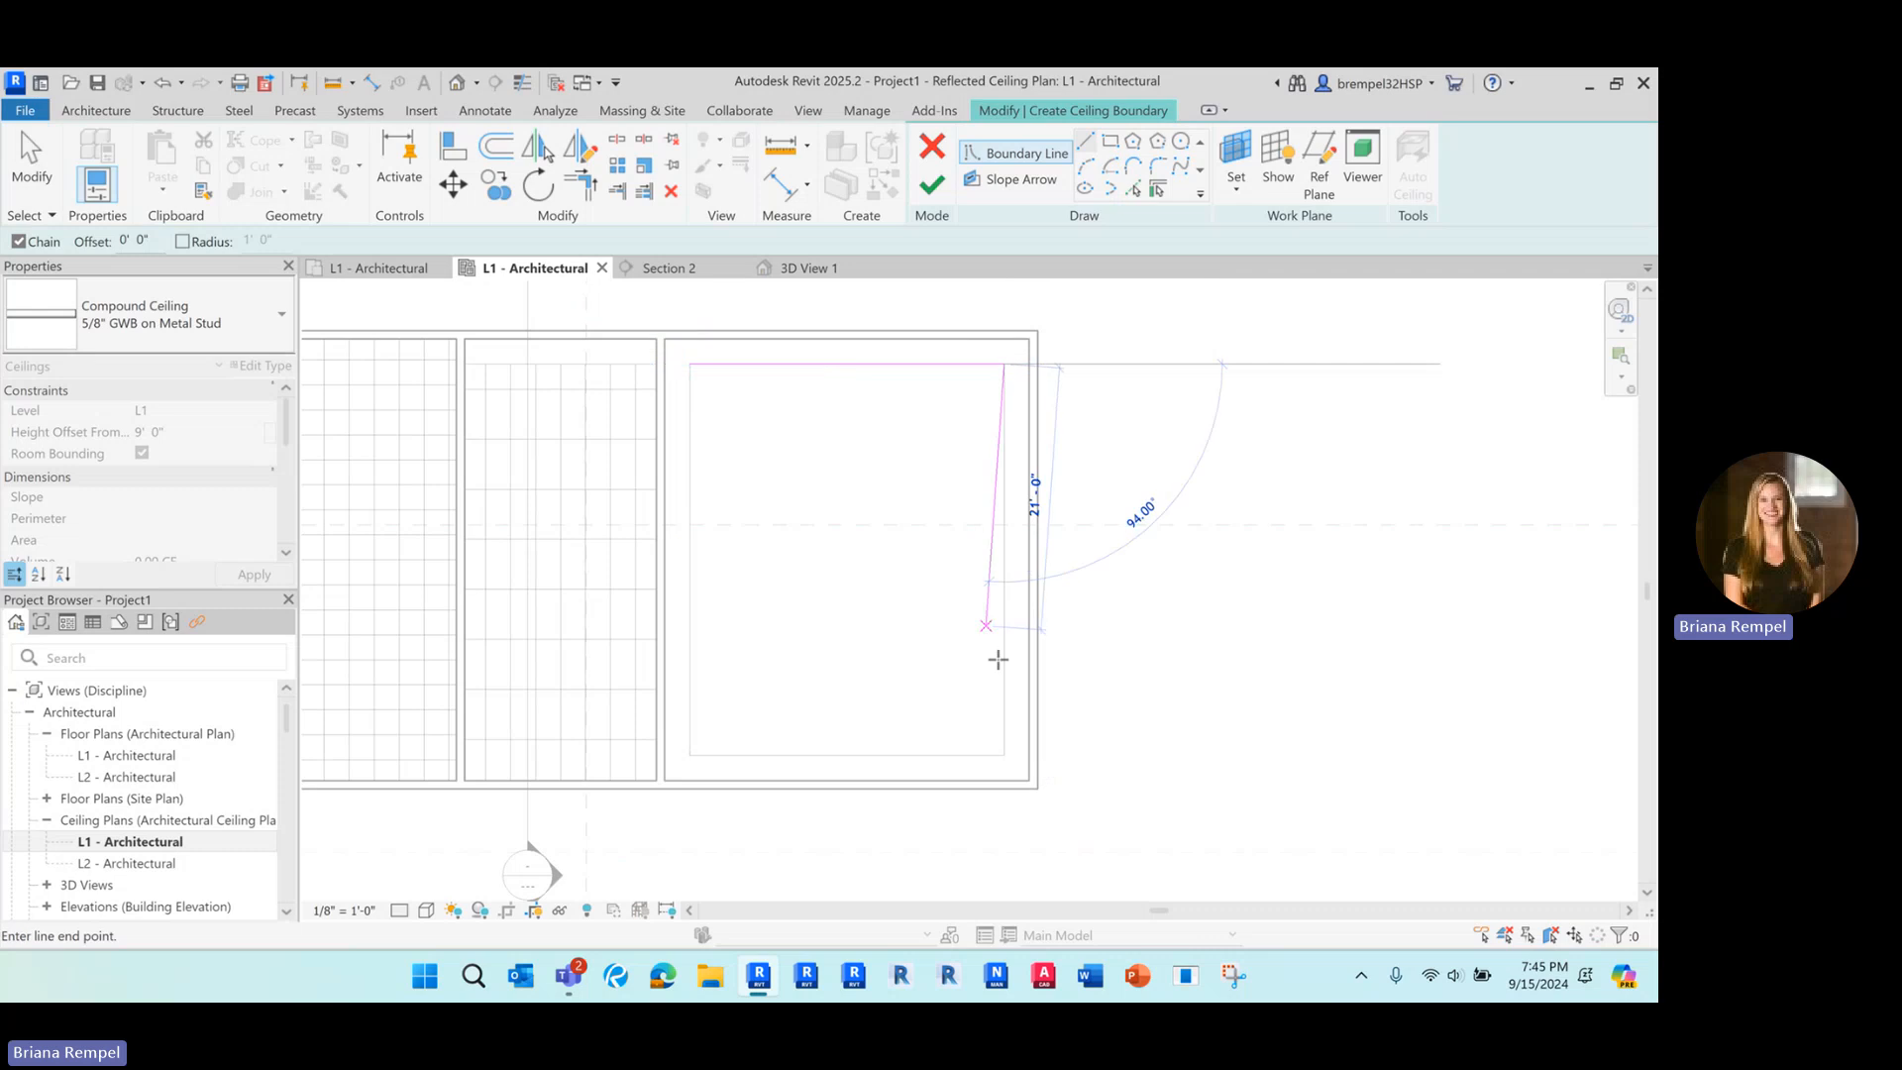
{"action": "left_click", "coordinate": [1002, 755]}
{"action": "key", "text": "Escape"}
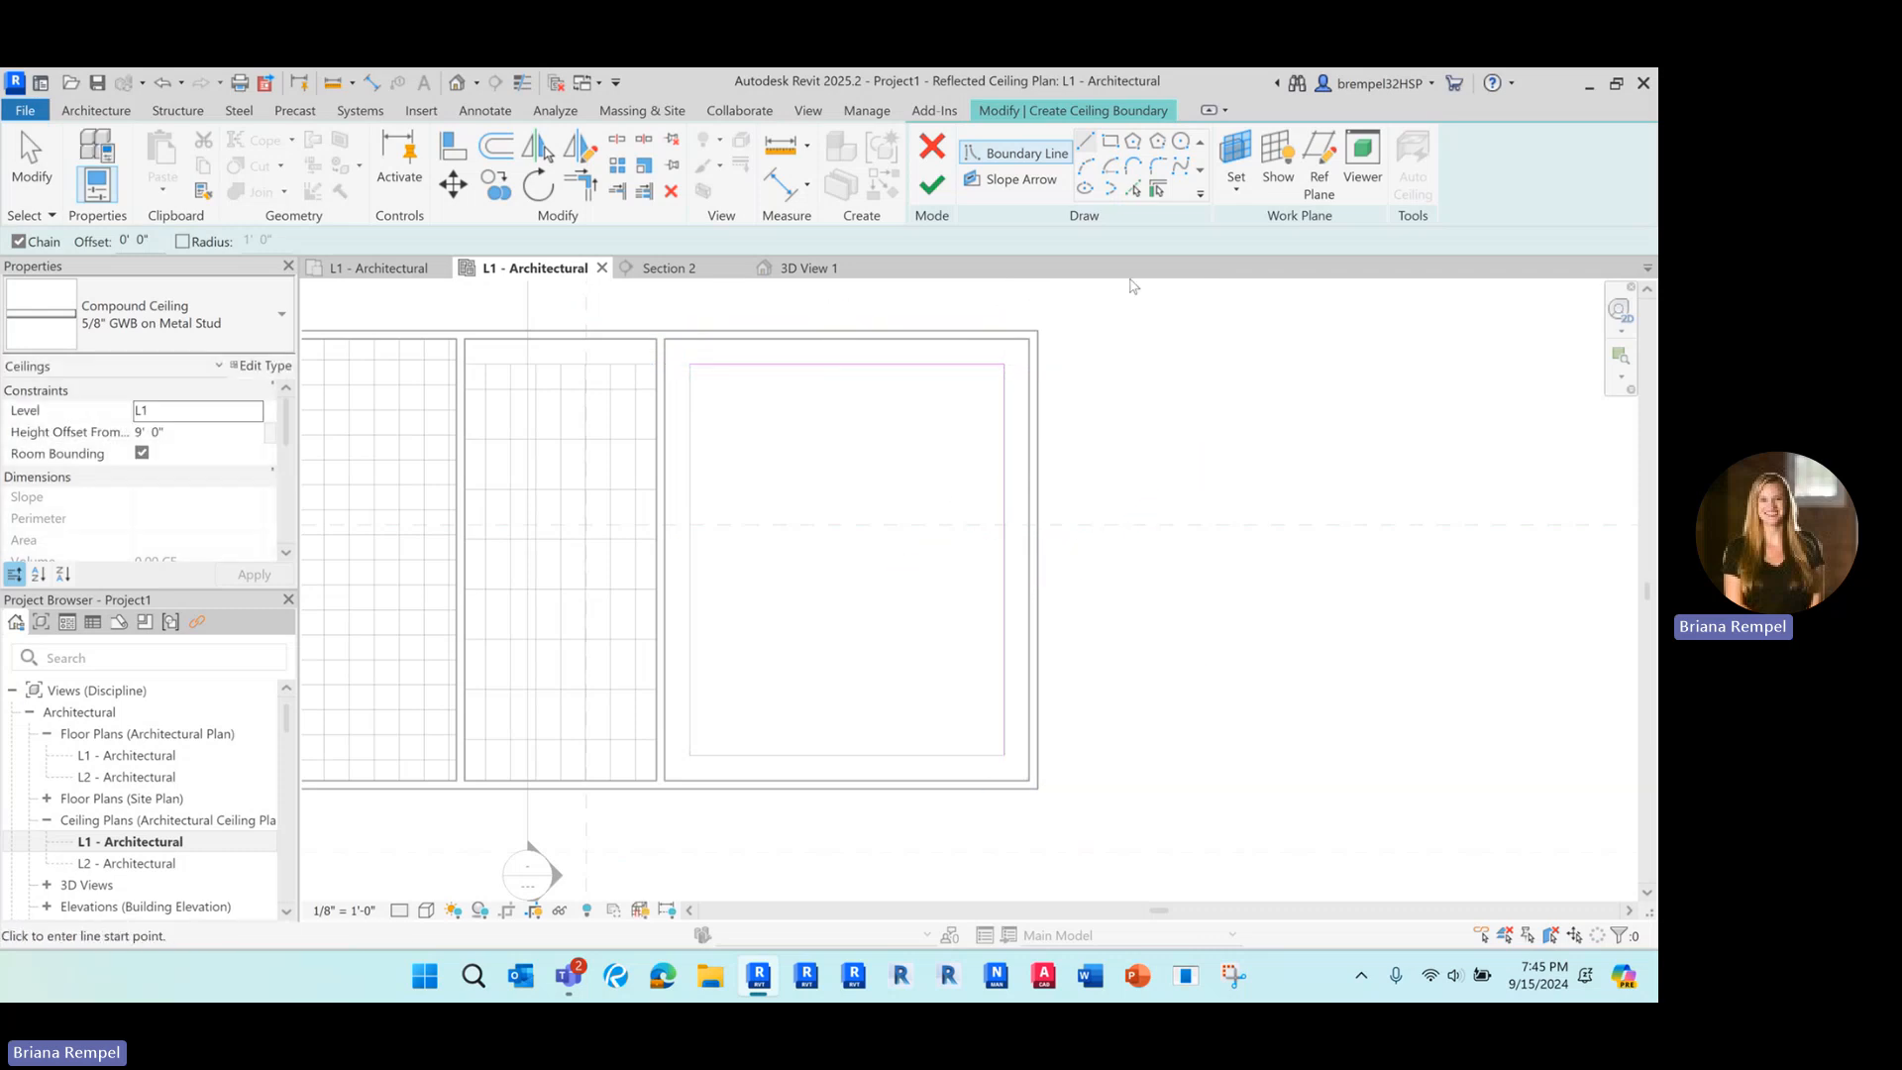
Pick the opening's lower and left edges as the remaining boundary lines and finish the ceiling sketch.
{"action": "left_click", "coordinate": [1134, 189]}
{"action": "left_click", "coordinate": [800, 755]}
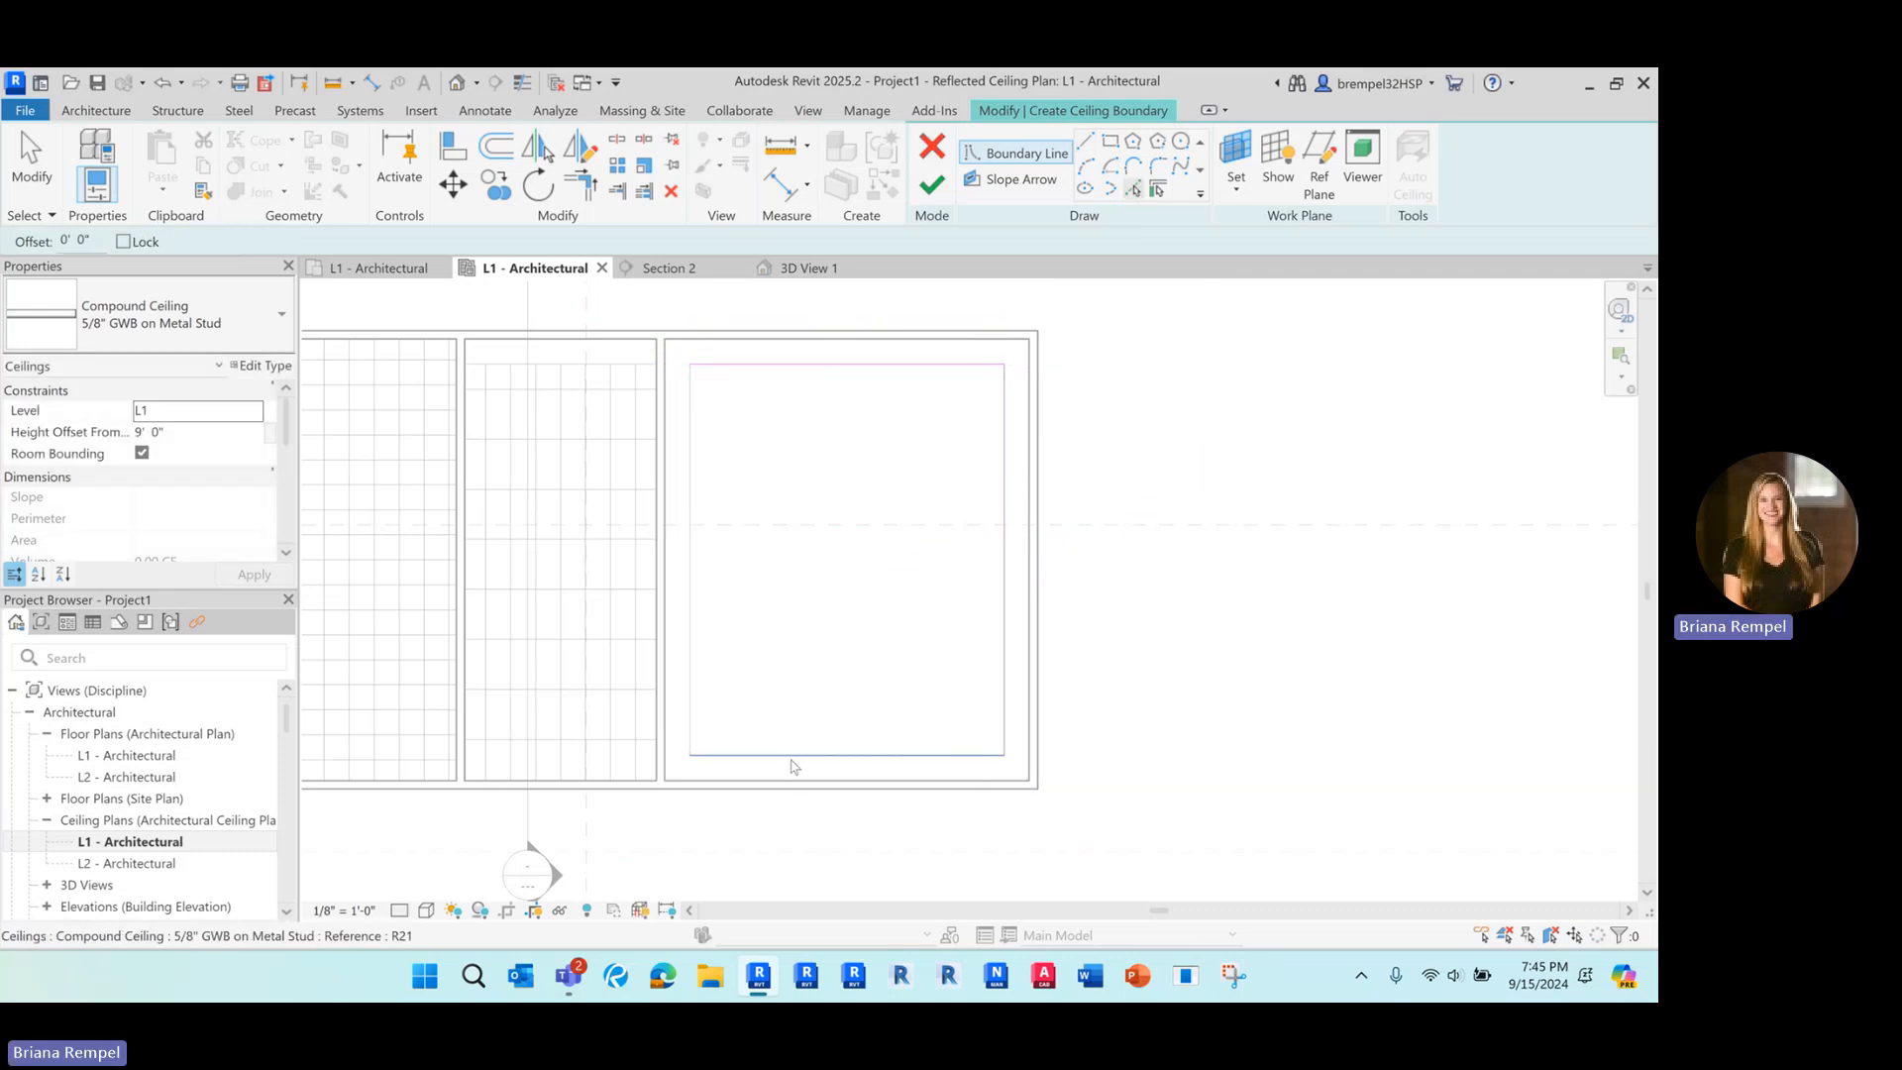
{"action": "left_click", "coordinate": [694, 614]}
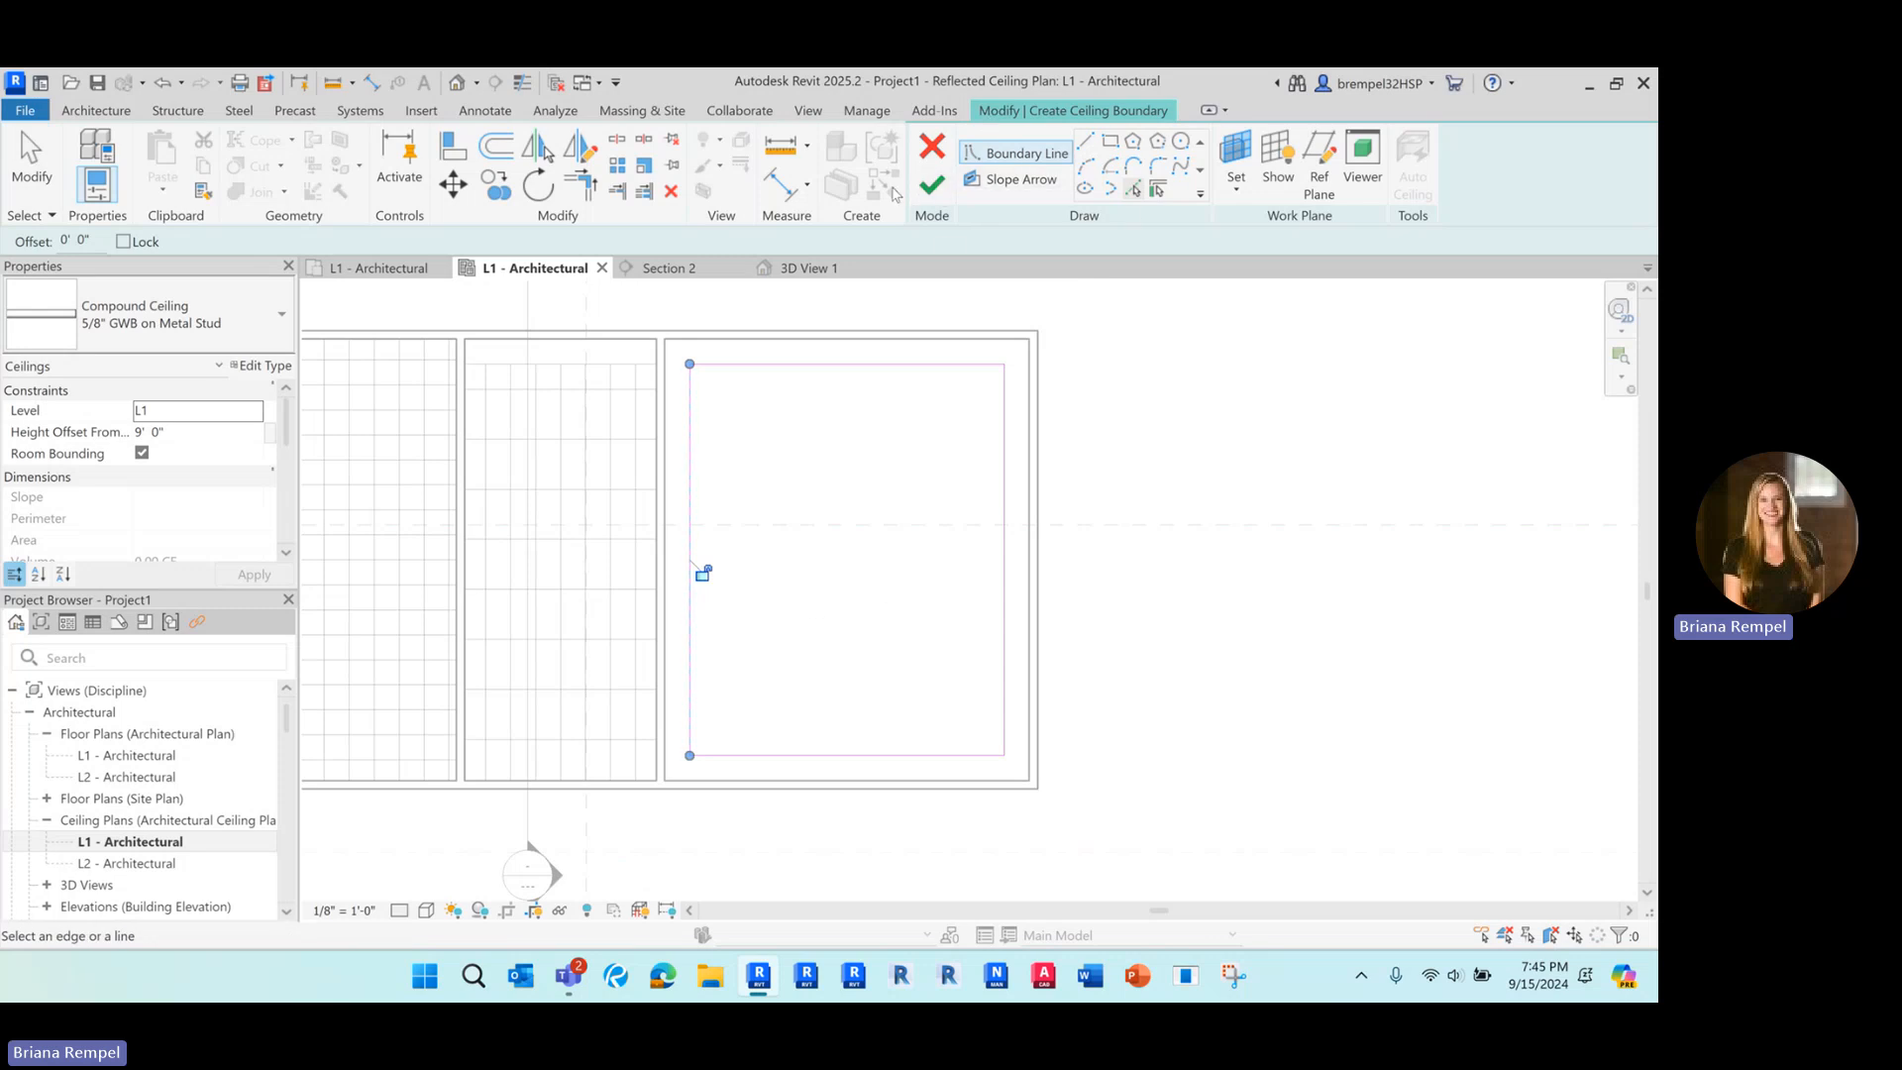
{"action": "left_click", "coordinate": [930, 185]}
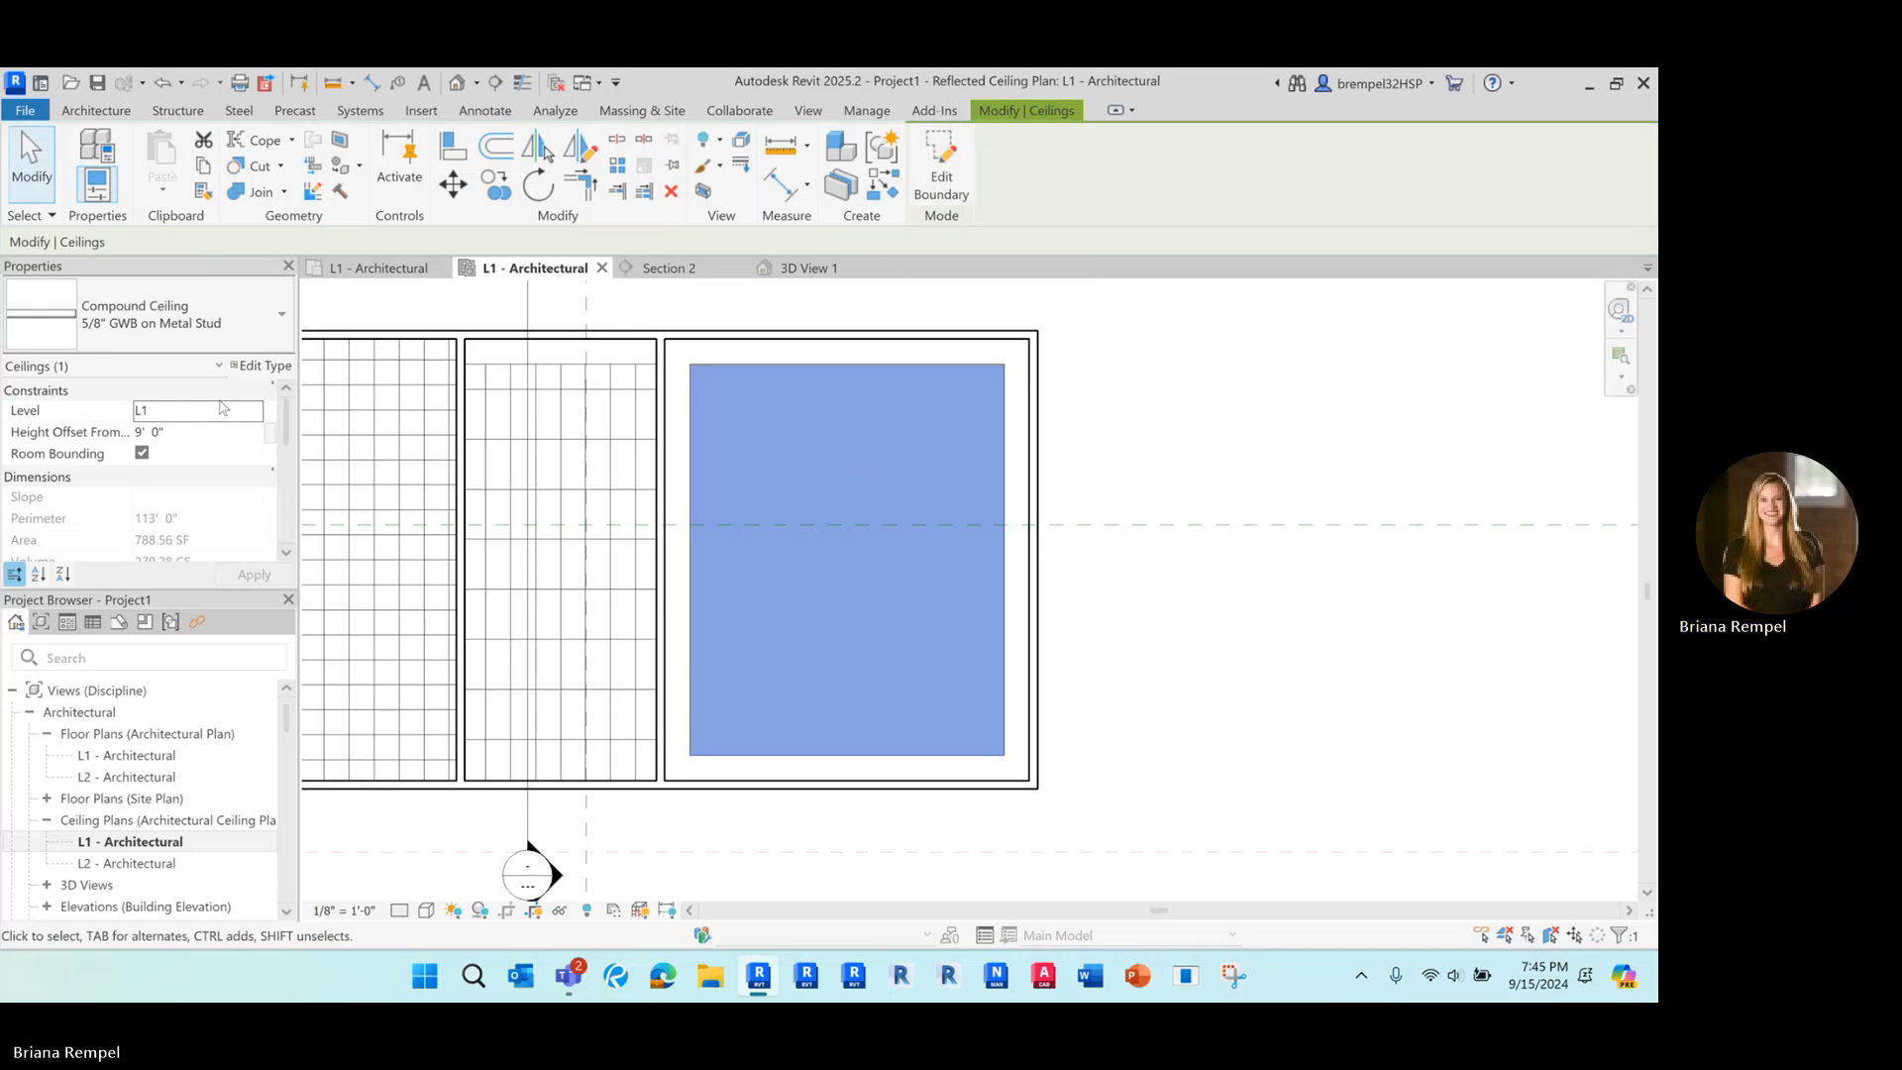
Change the new centre ceiling's type to 2' x 4' ACT System, leaving its height offset at 9' 0".
{"action": "left_click", "coordinate": [204, 433]}
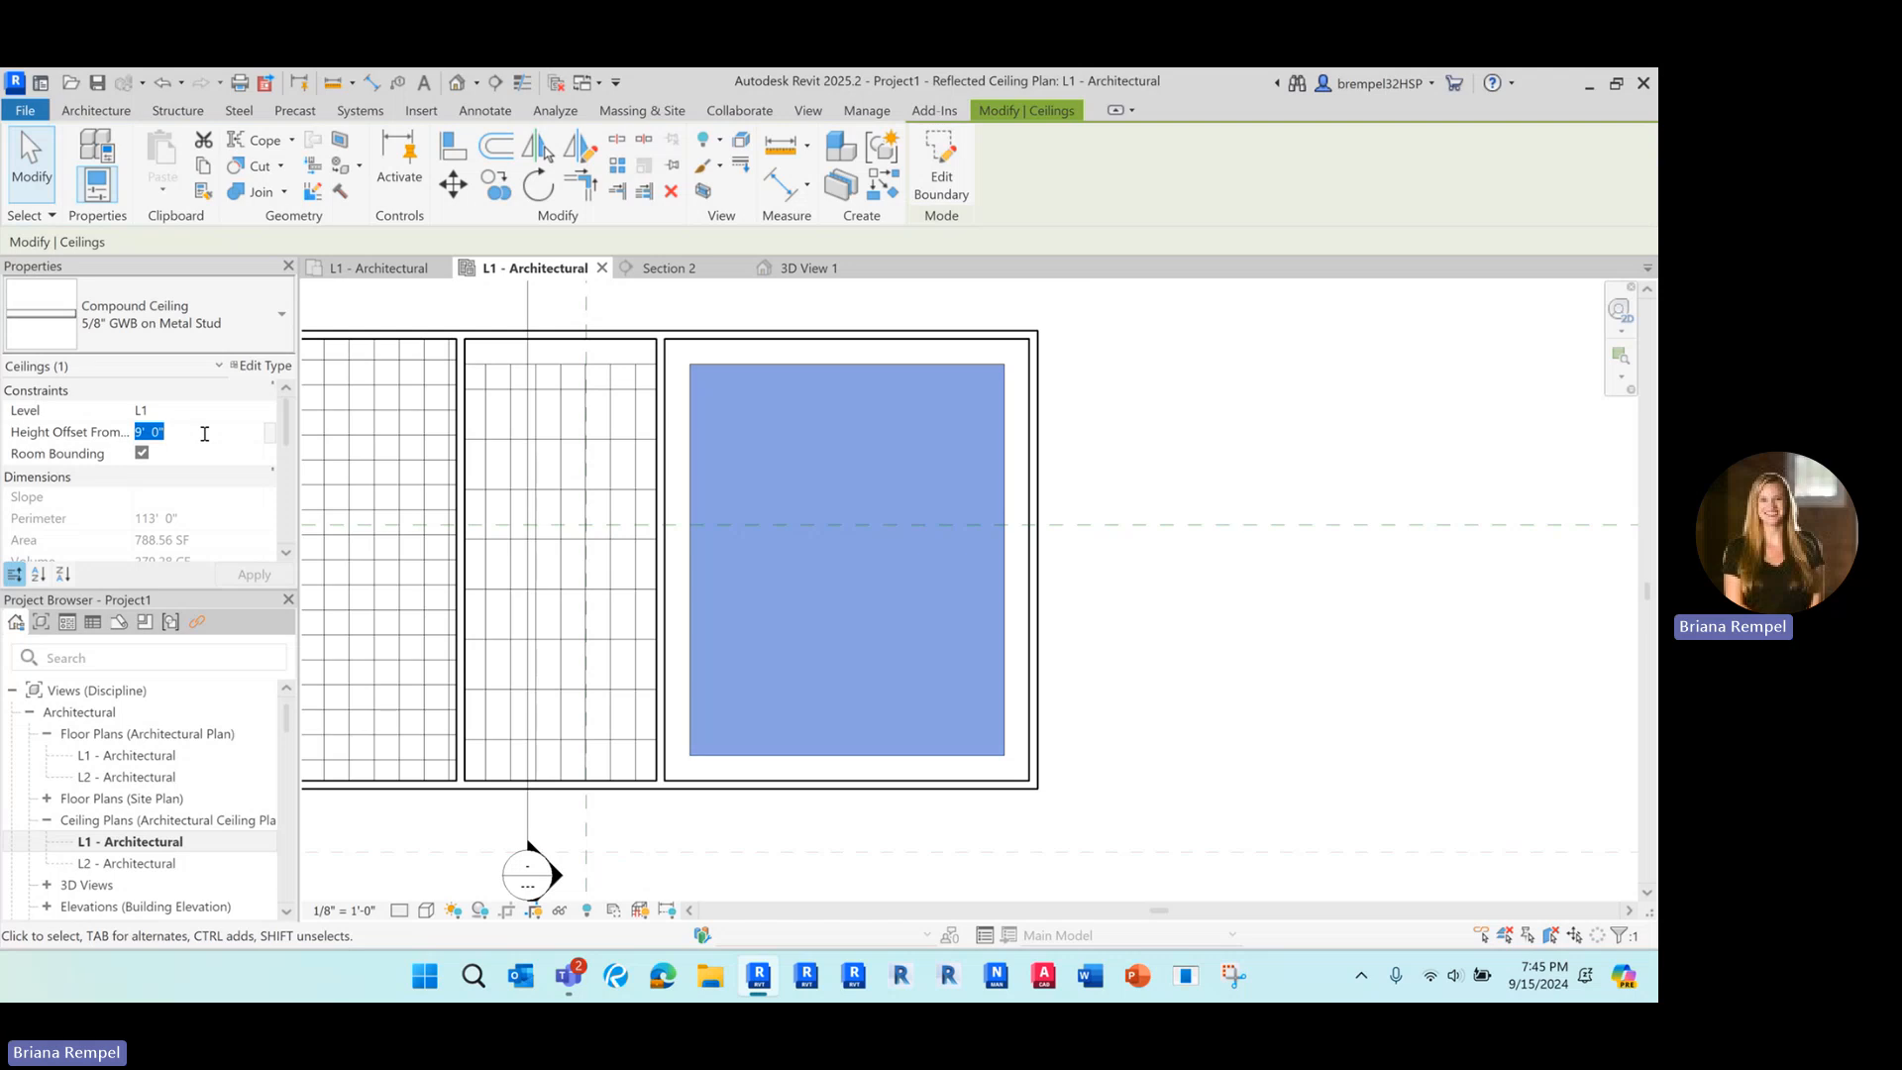
{"action": "left_click", "coordinate": [158, 315]}
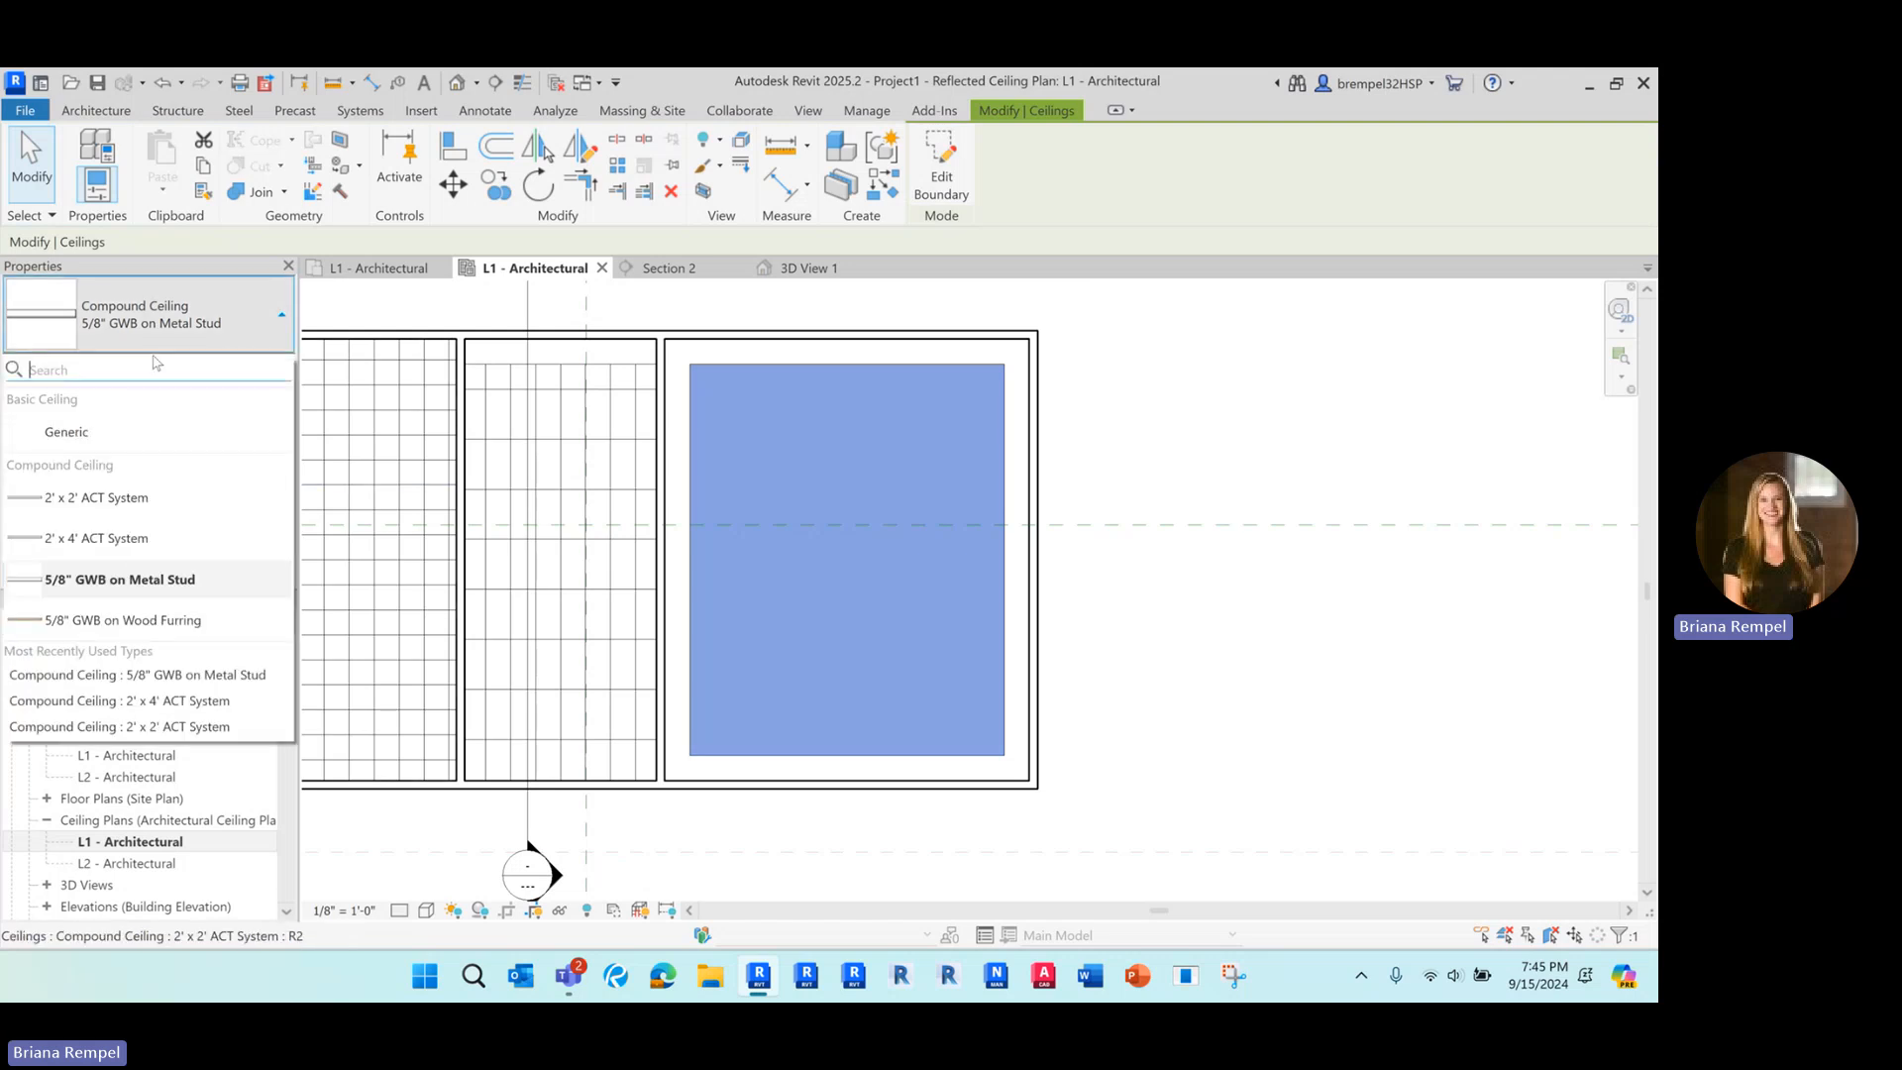
{"action": "left_click", "coordinate": [129, 541]}
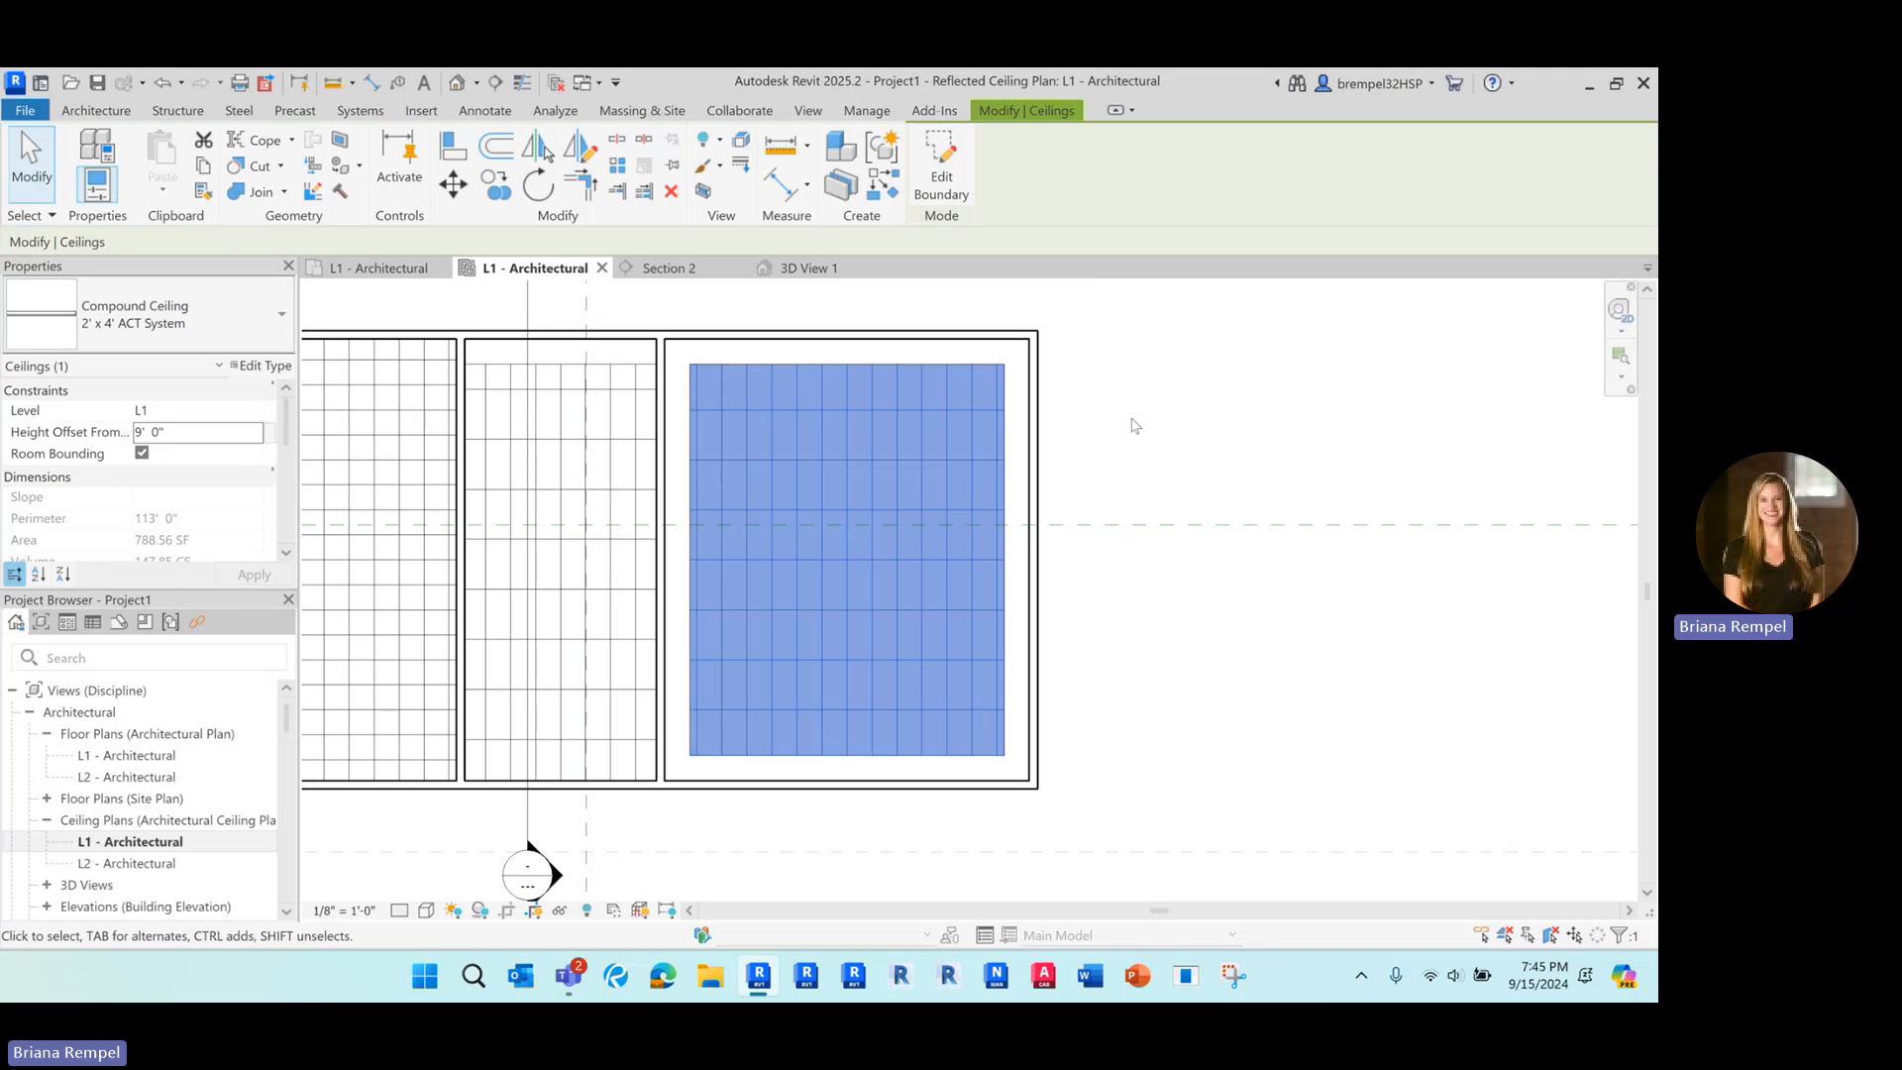
{"action": "left_click", "coordinate": [866, 436]}
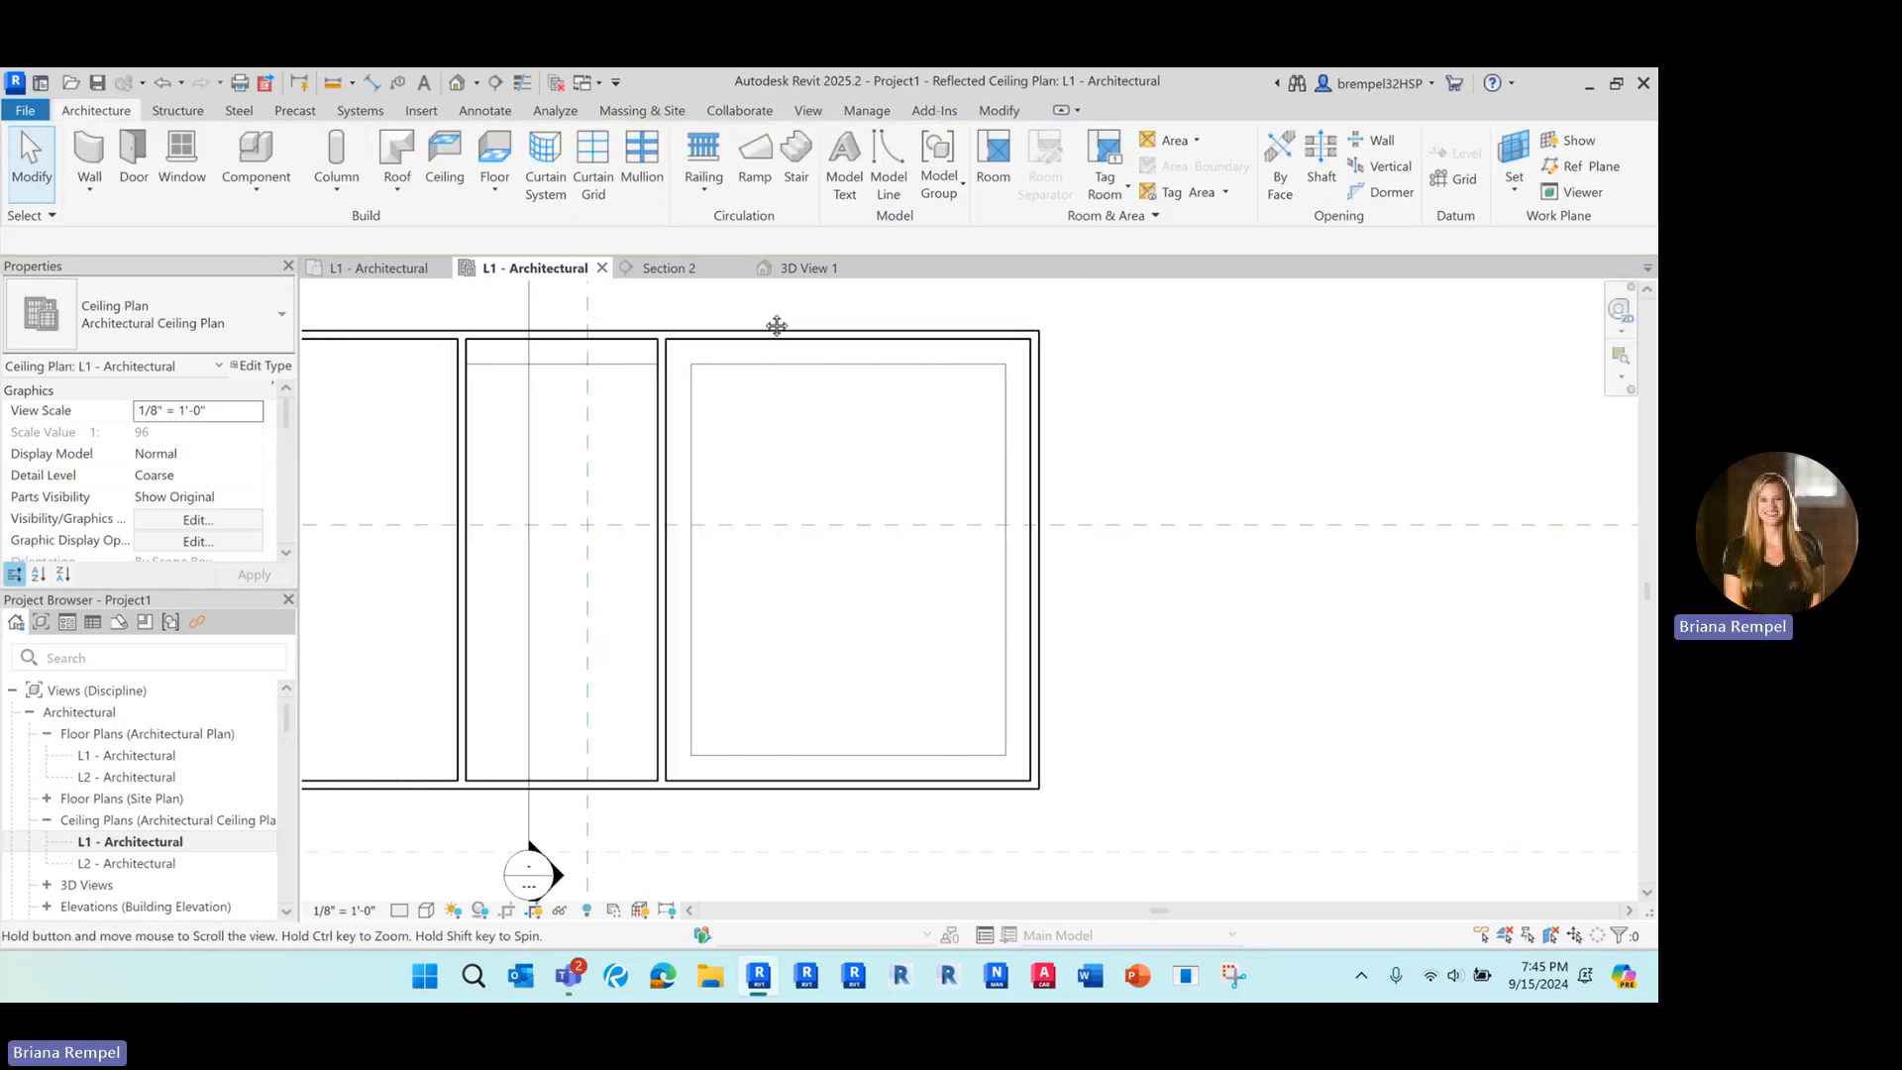
Move the Section 2 line into the end room and open its view to inspect the perimeter and centre ceilings.
{"action": "scroll", "coordinate": [654, 347], "scroll_direction": "down", "scroll_amount": 2}
{"action": "middle_click_drag", "start_coordinate": [598, 322], "coordinate": [575, 375]}
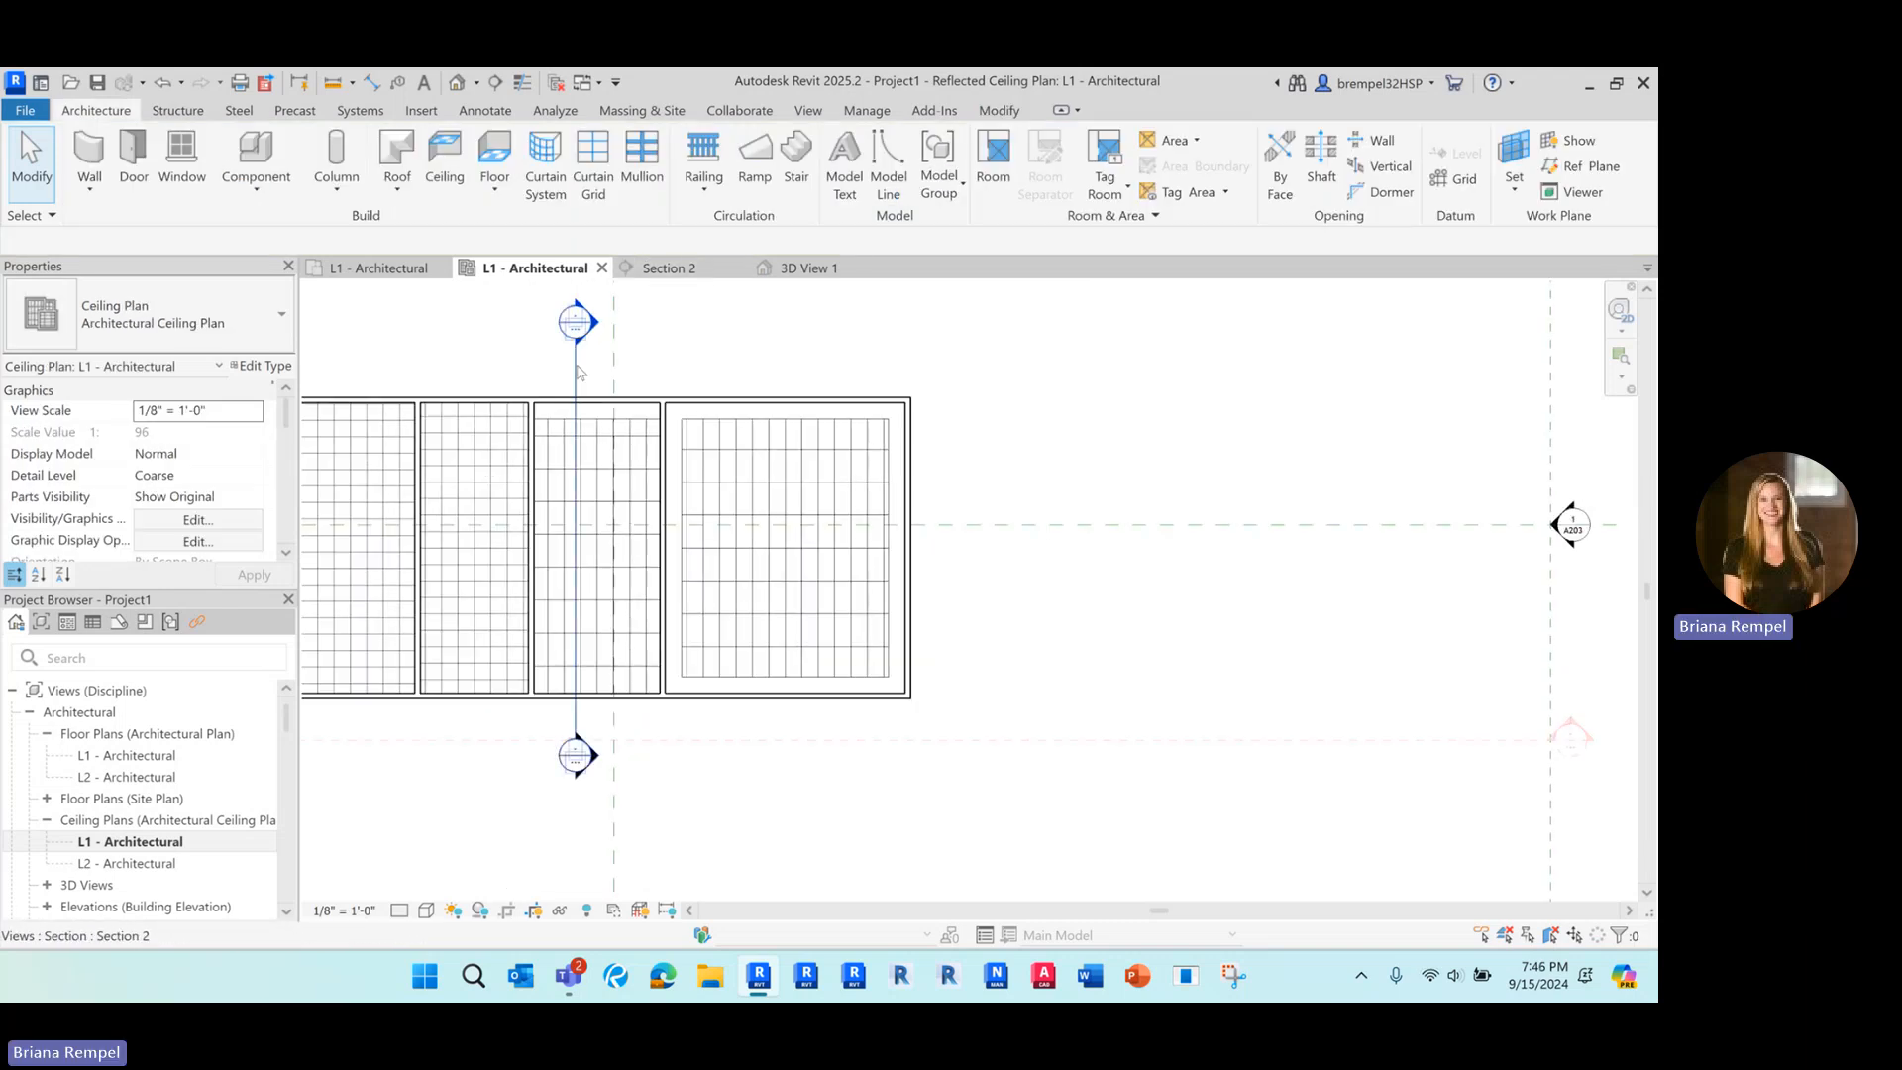
{"action": "left_click", "coordinate": [575, 375]}
{"action": "left_click_drag", "start_coordinate": [579, 376], "coordinate": [746, 377]}
{"action": "right_click", "coordinate": [746, 378]}
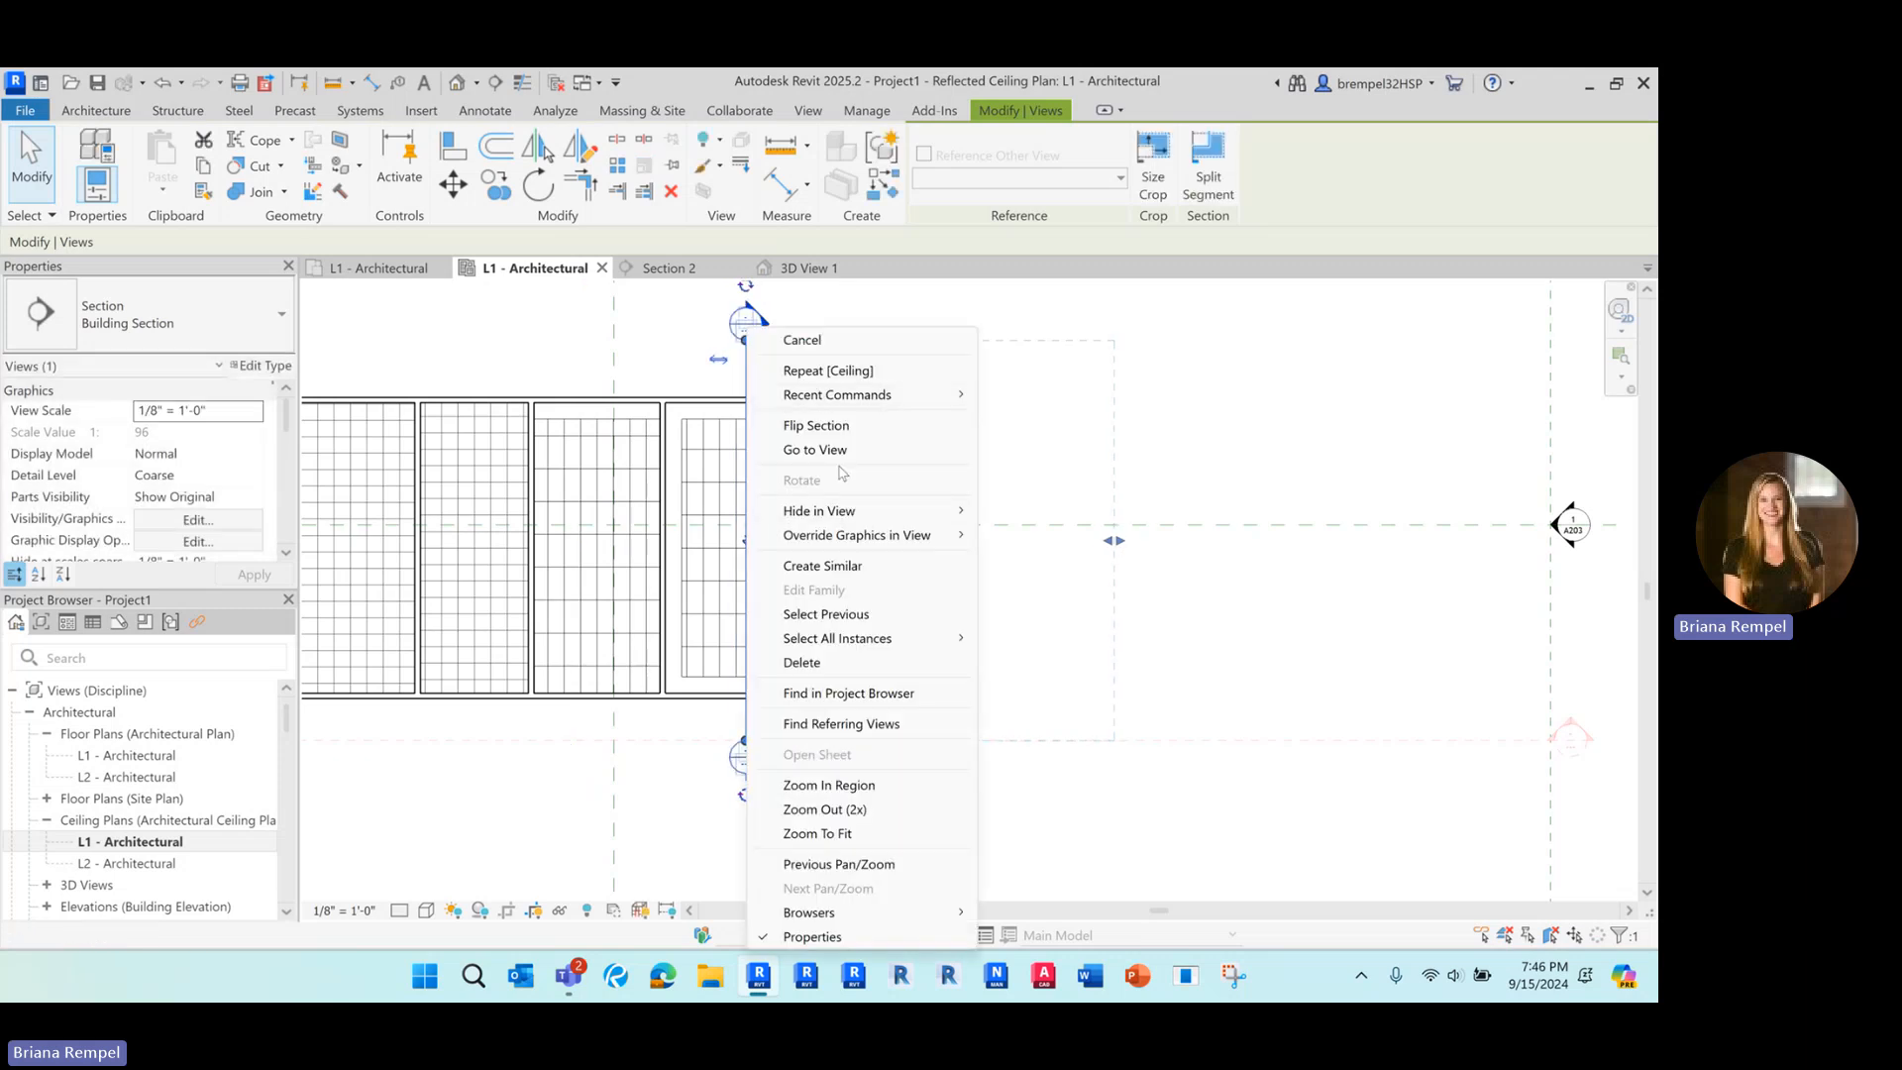
{"action": "left_click", "coordinate": [813, 451]}
{"action": "scroll", "coordinate": [713, 497], "scroll_direction": "up", "scroll_amount": 2}
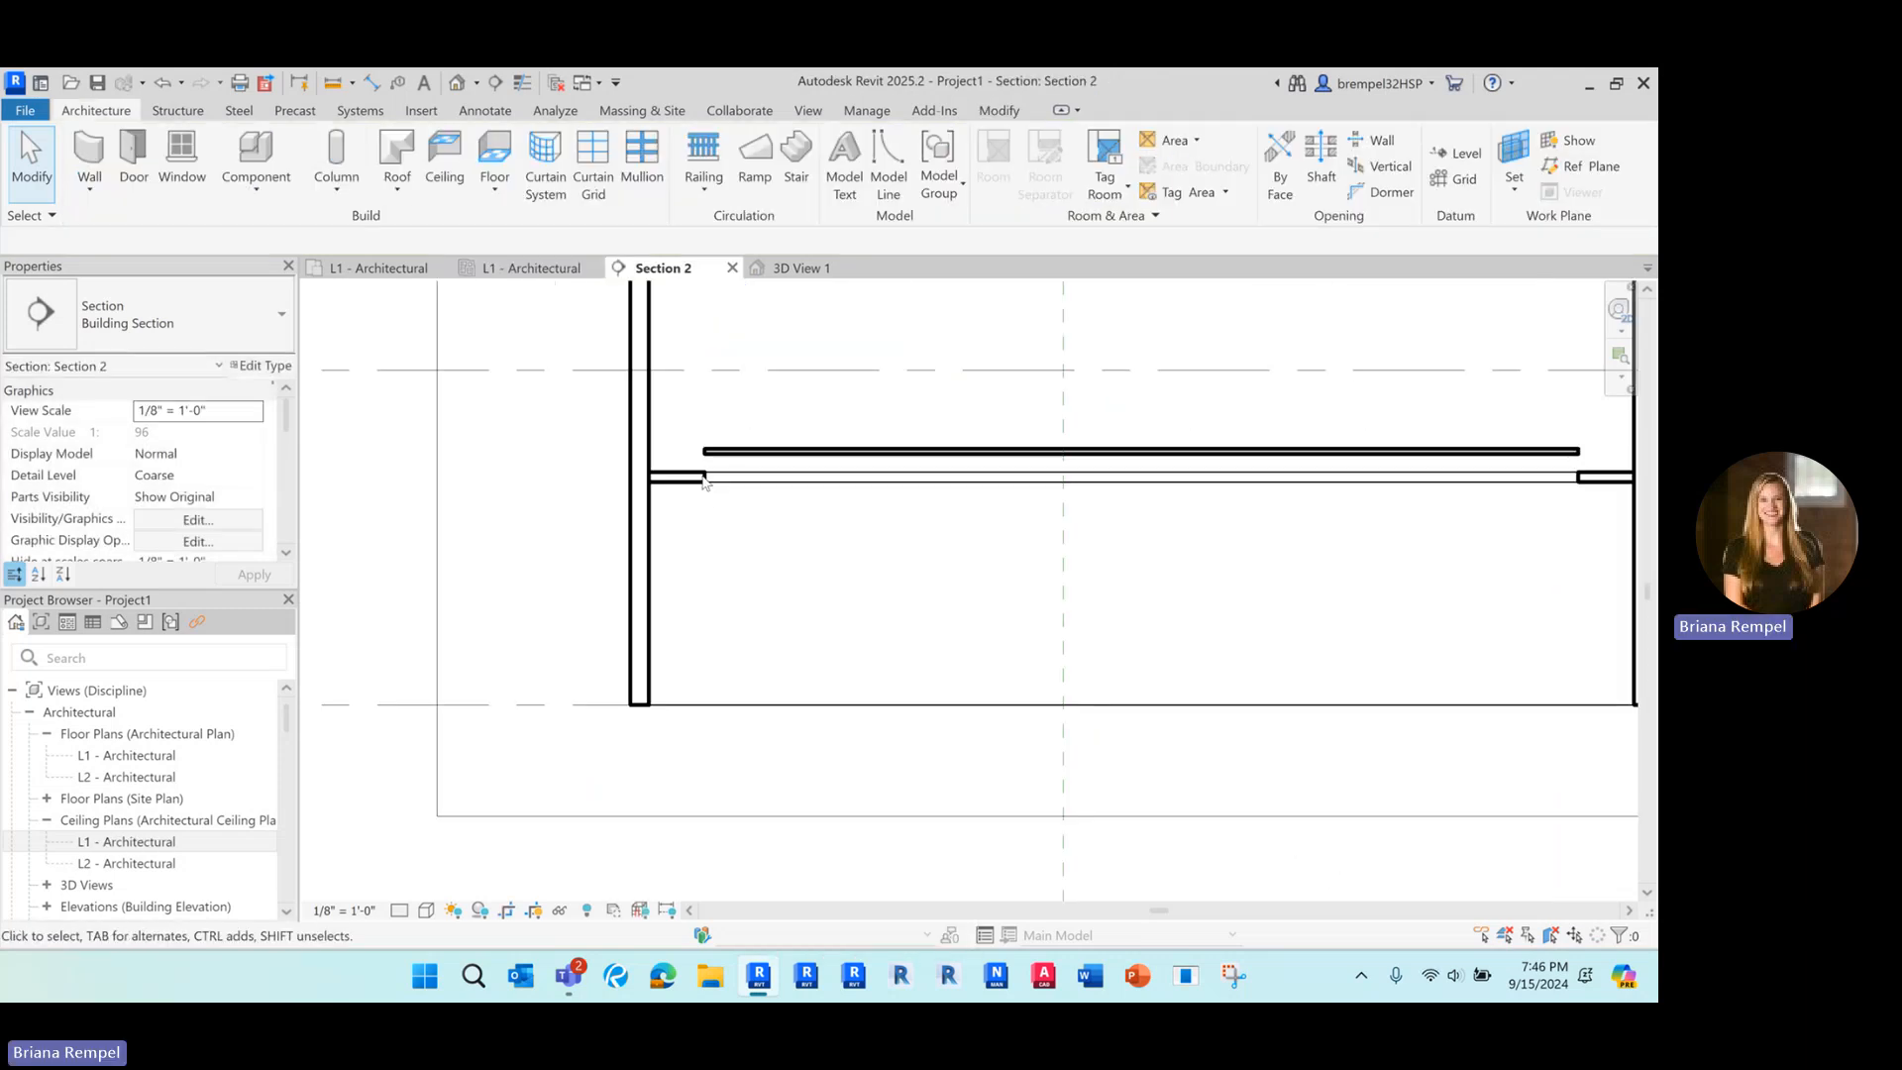
{"action": "scroll", "coordinate": [704, 458], "scroll_direction": "up", "scroll_amount": 1}
{"action": "scroll", "coordinate": [704, 416], "scroll_direction": "down", "scroll_amount": 2}
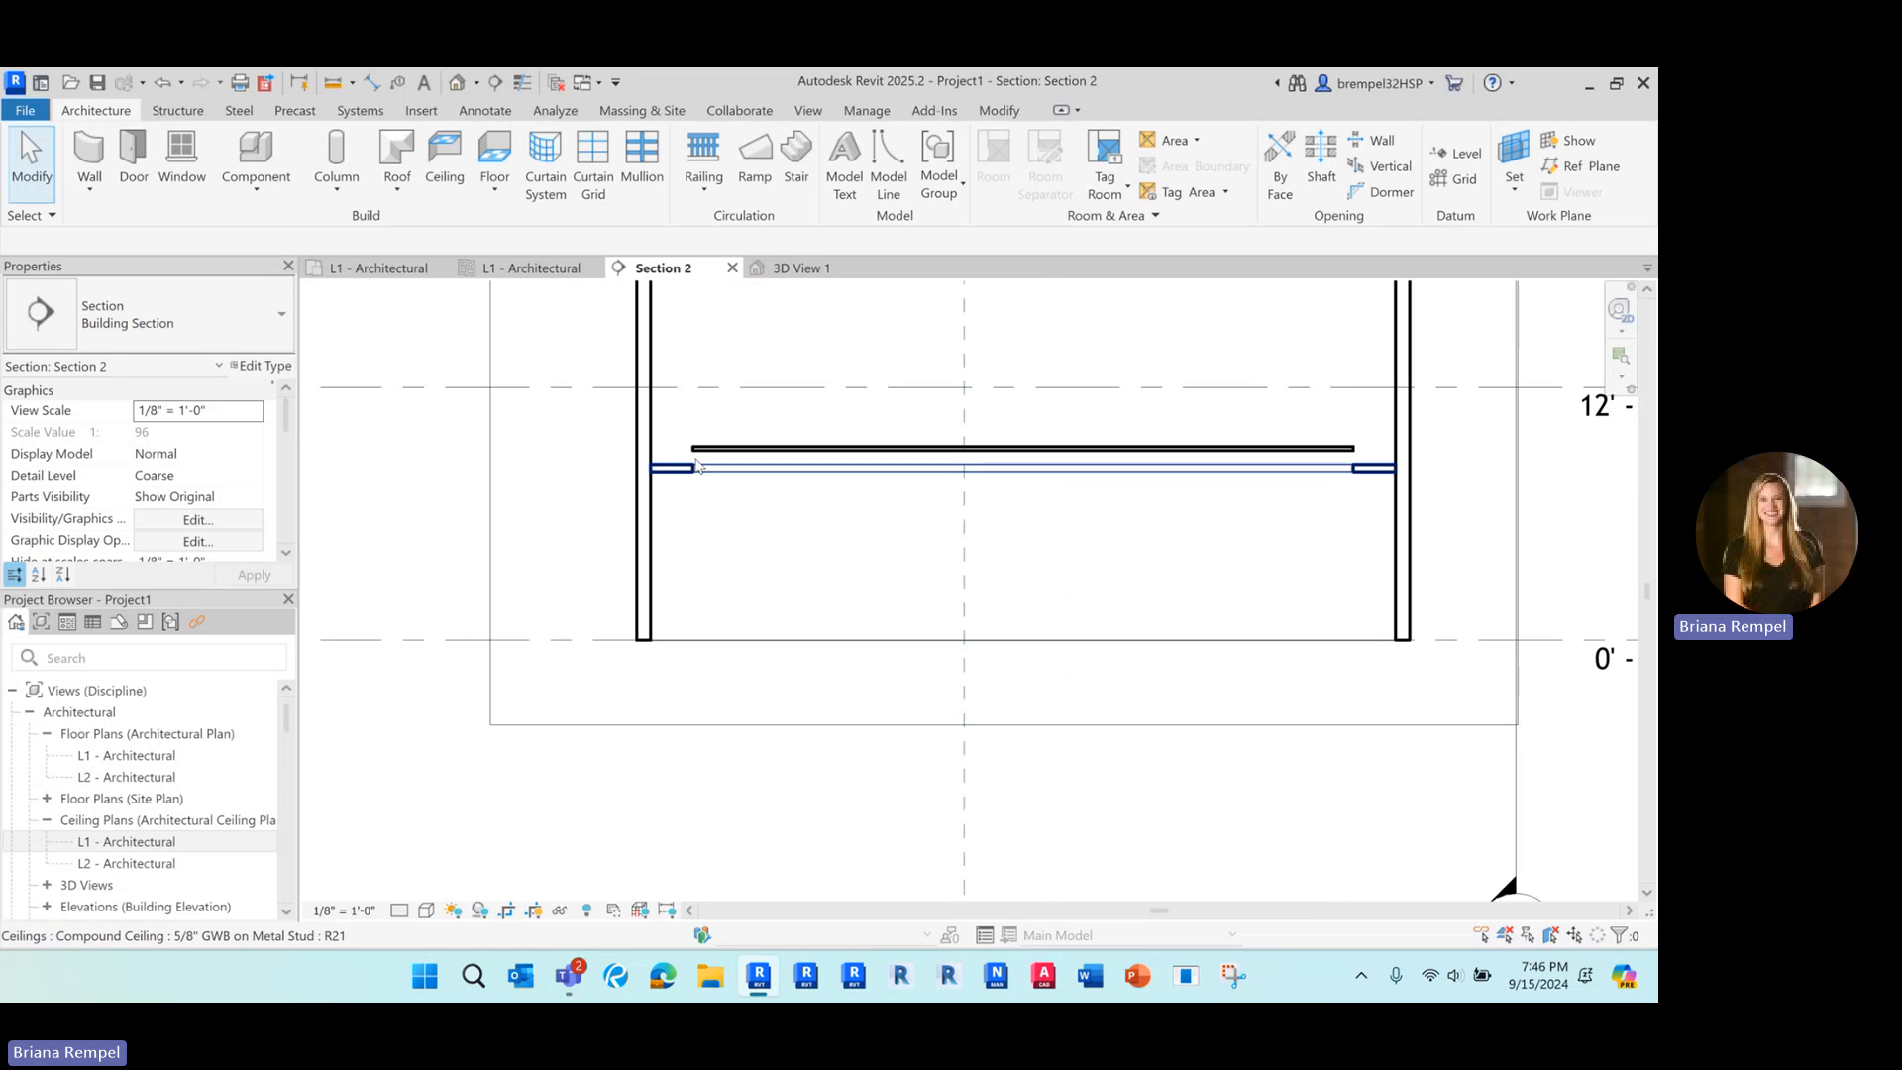
{"action": "middle_click_drag", "start_coordinate": [781, 345], "coordinate": [770, 363]}
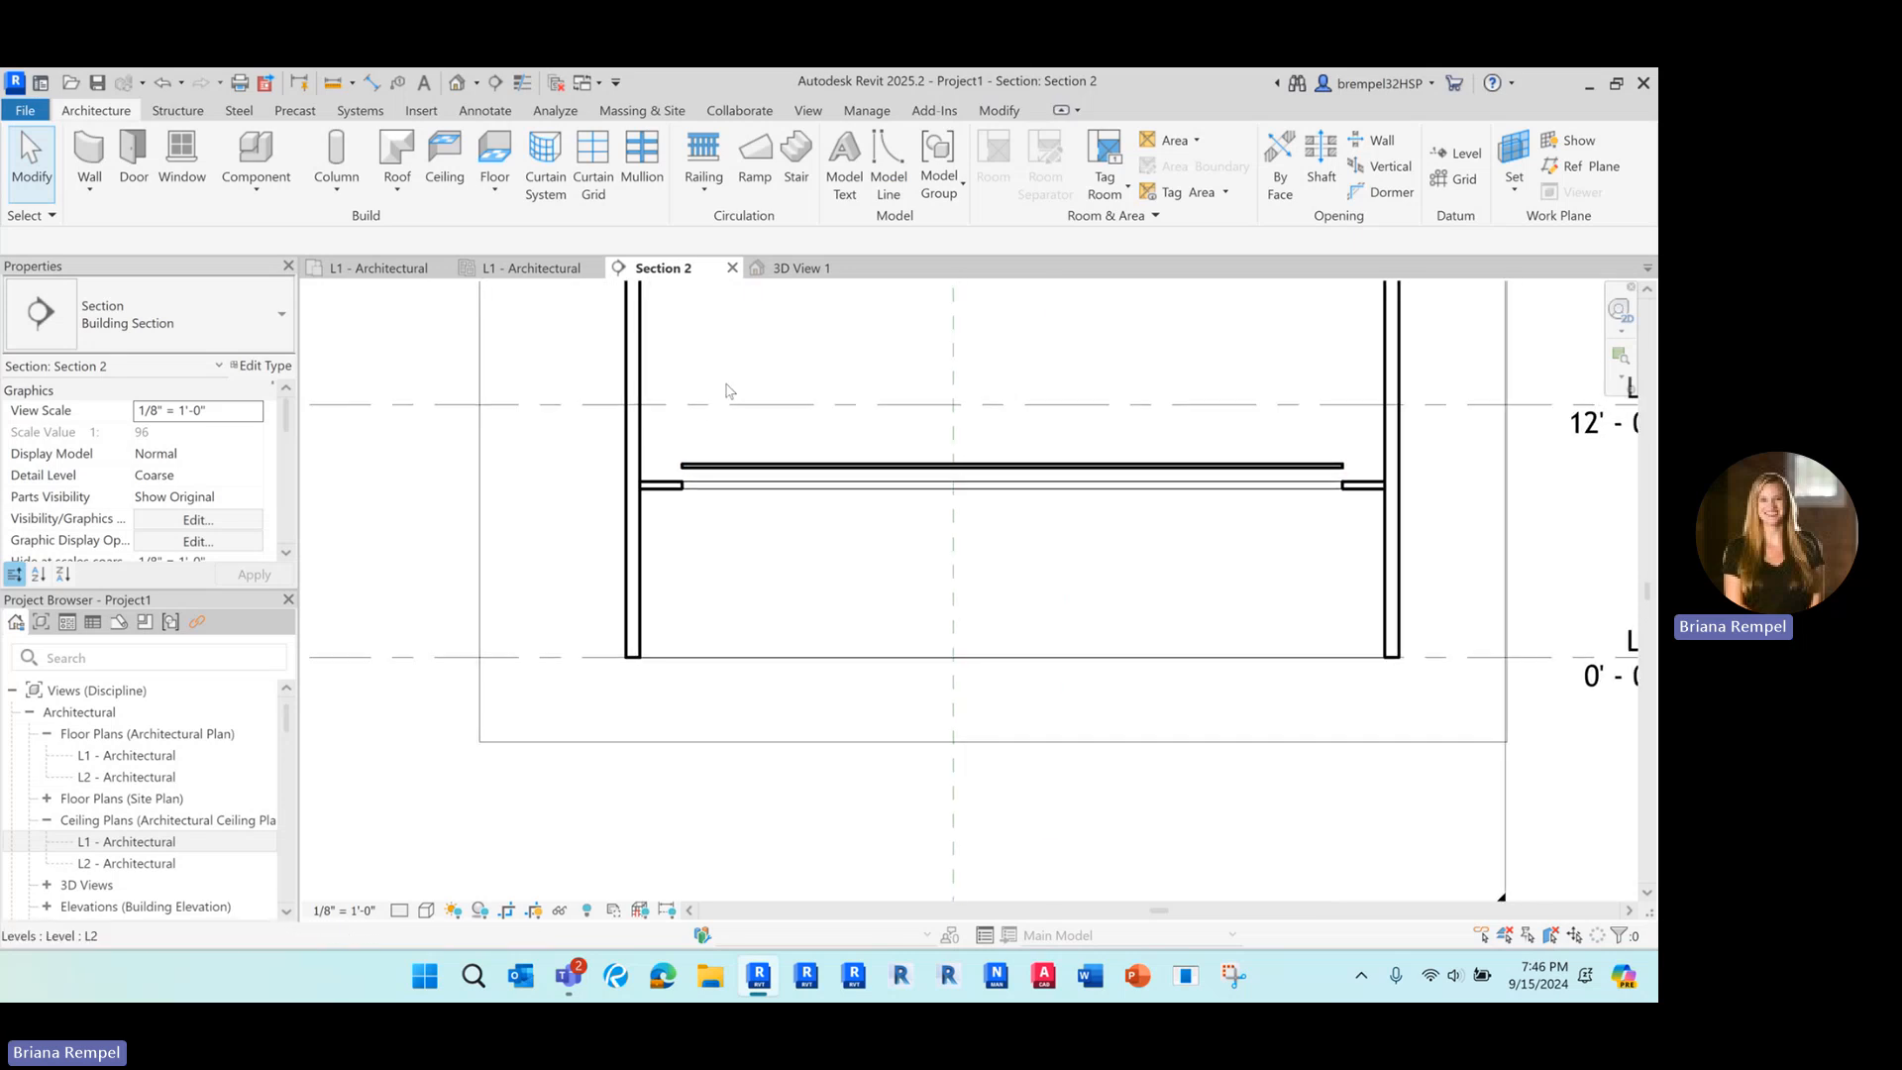
In the L1 reflected ceiling plan, draw a rectangle of Generic - 8" architectural walls along the ring's inner edge, flipped to the outside.
{"action": "left_click", "coordinate": [521, 277]}
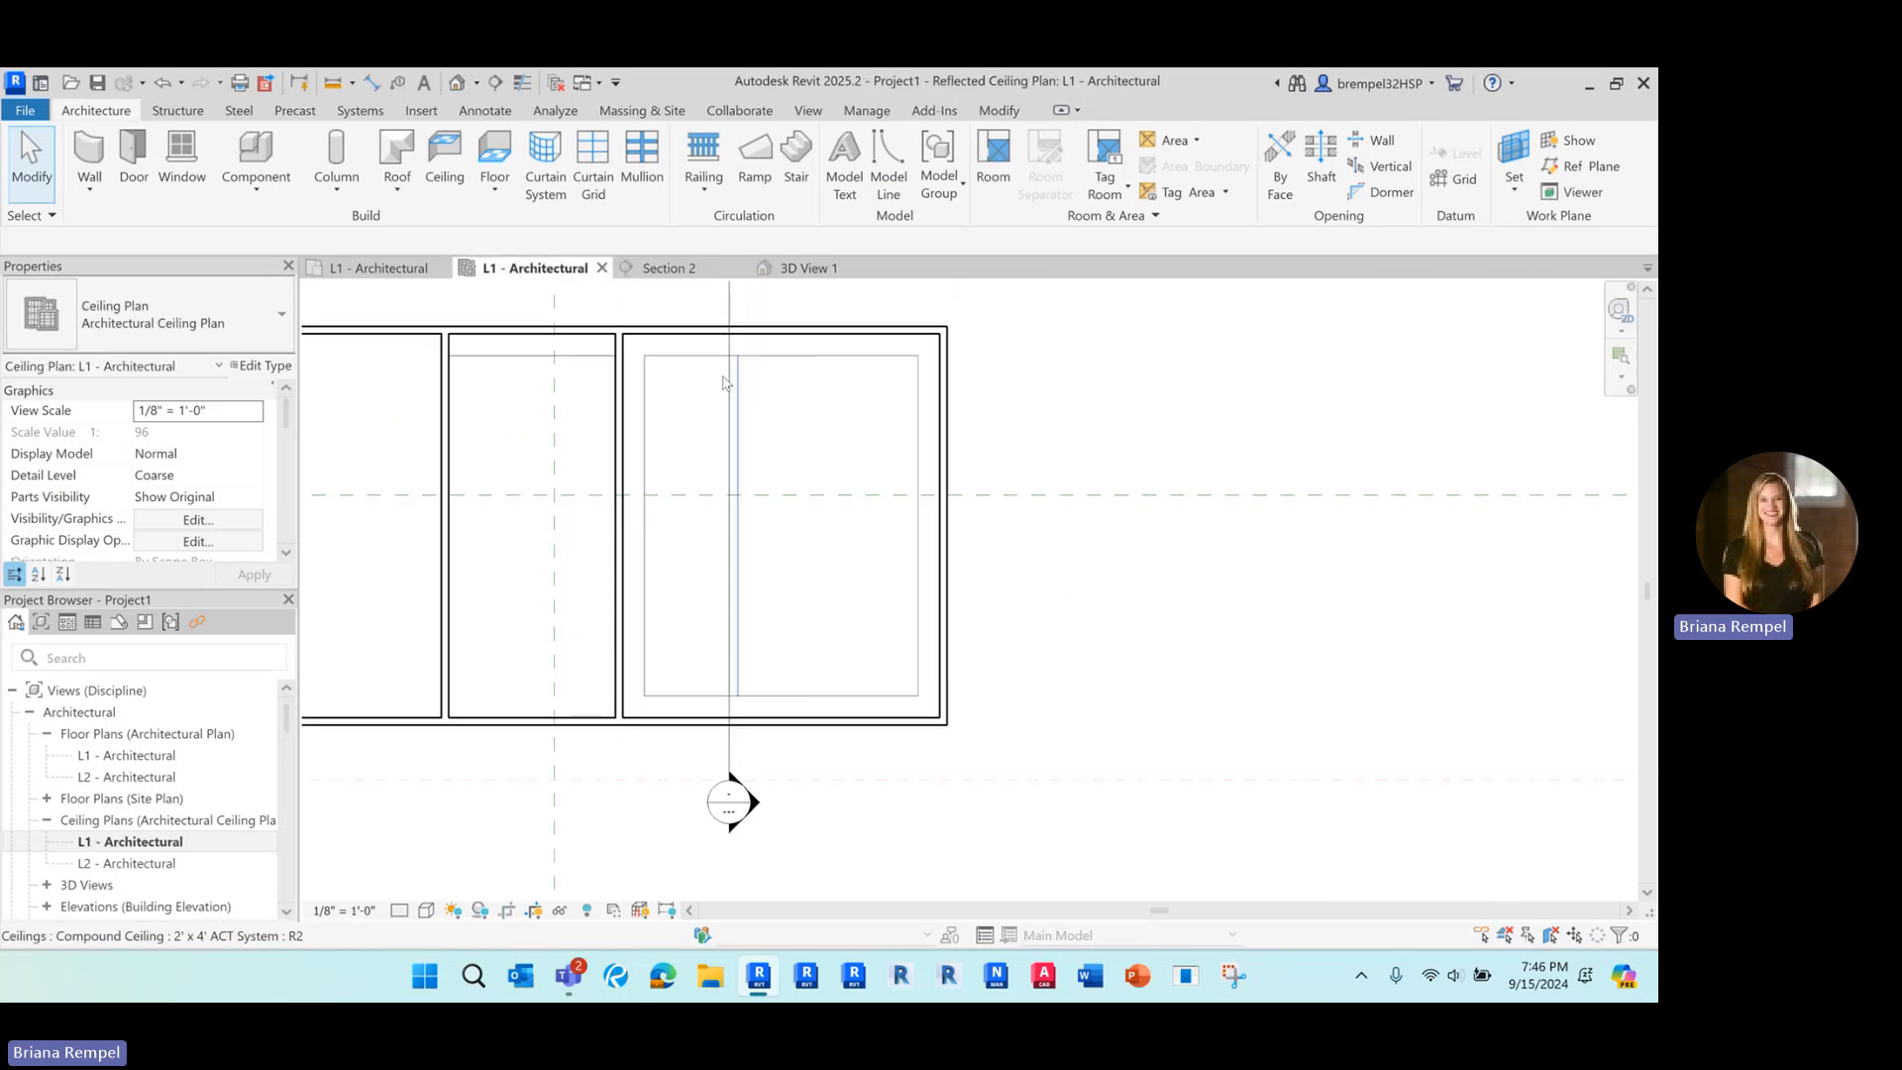
{"action": "left_click", "coordinate": [89, 188]}
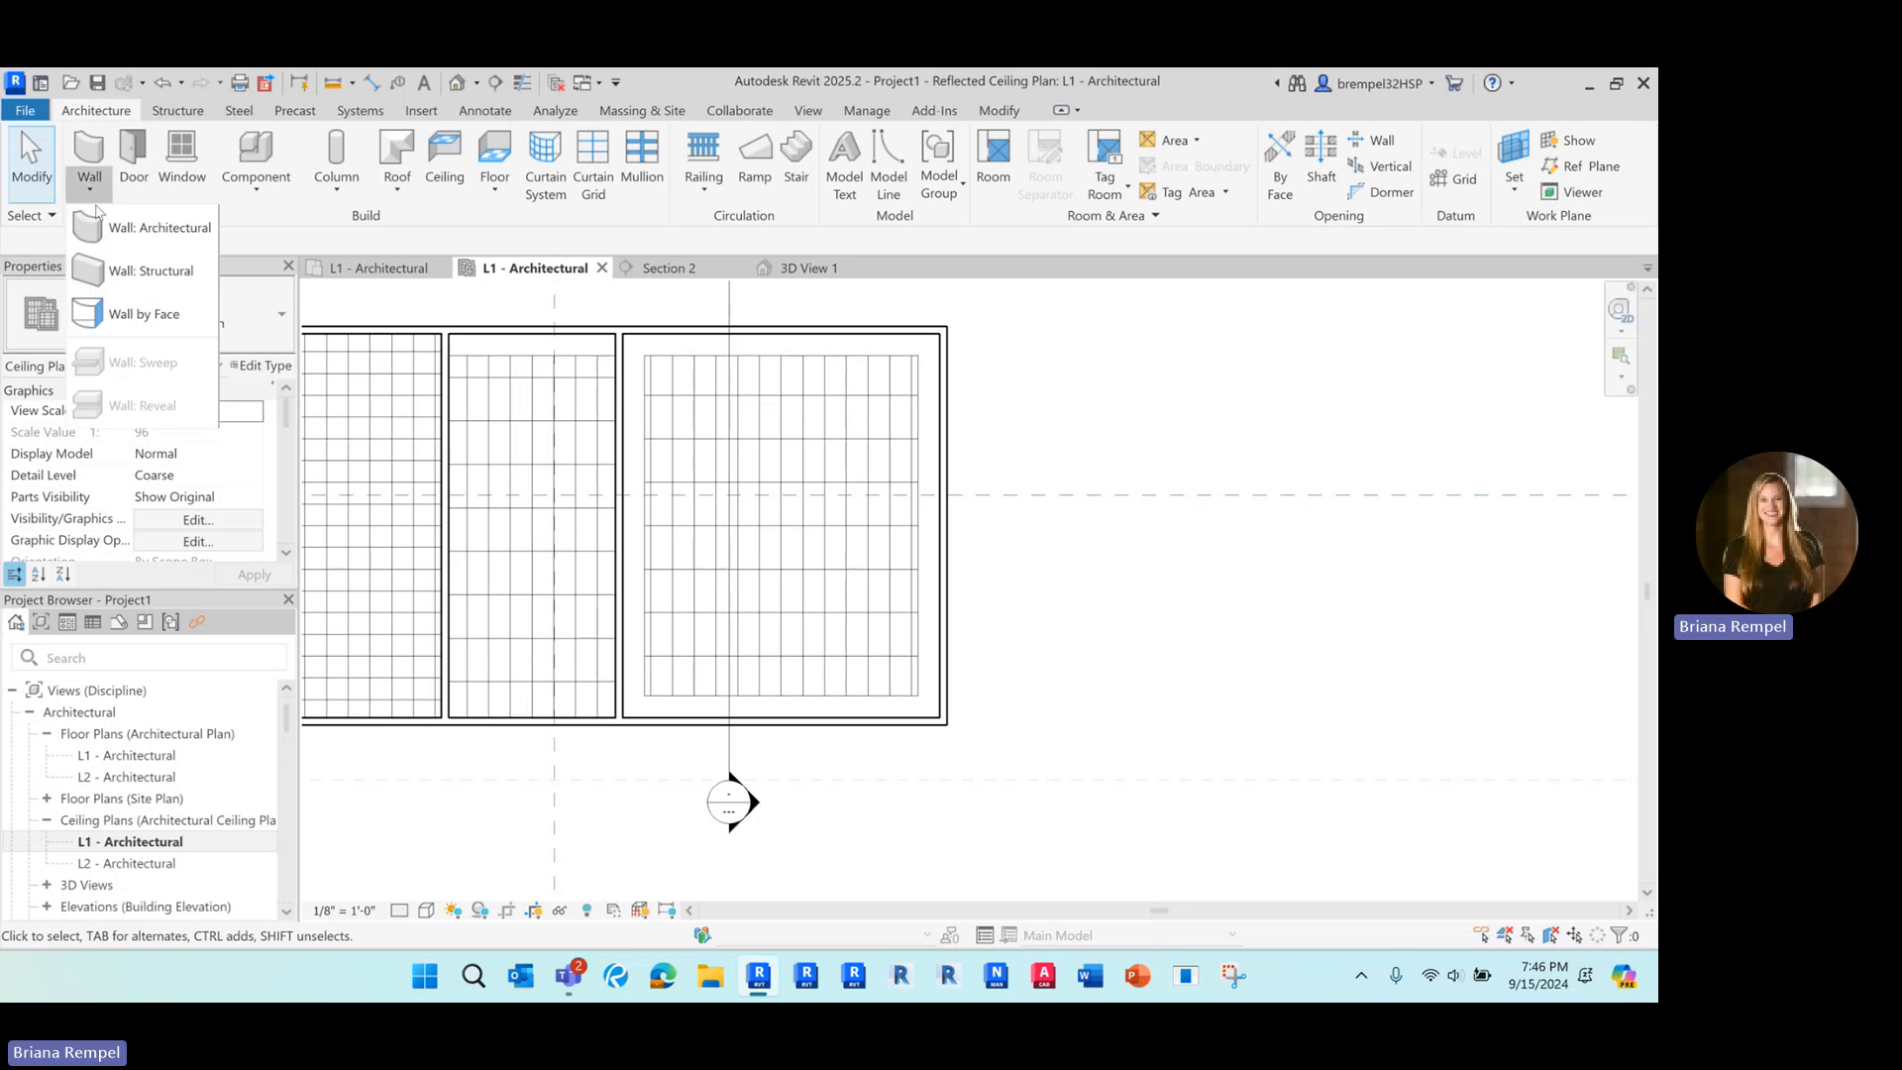
{"action": "left_click", "coordinate": [128, 224]}
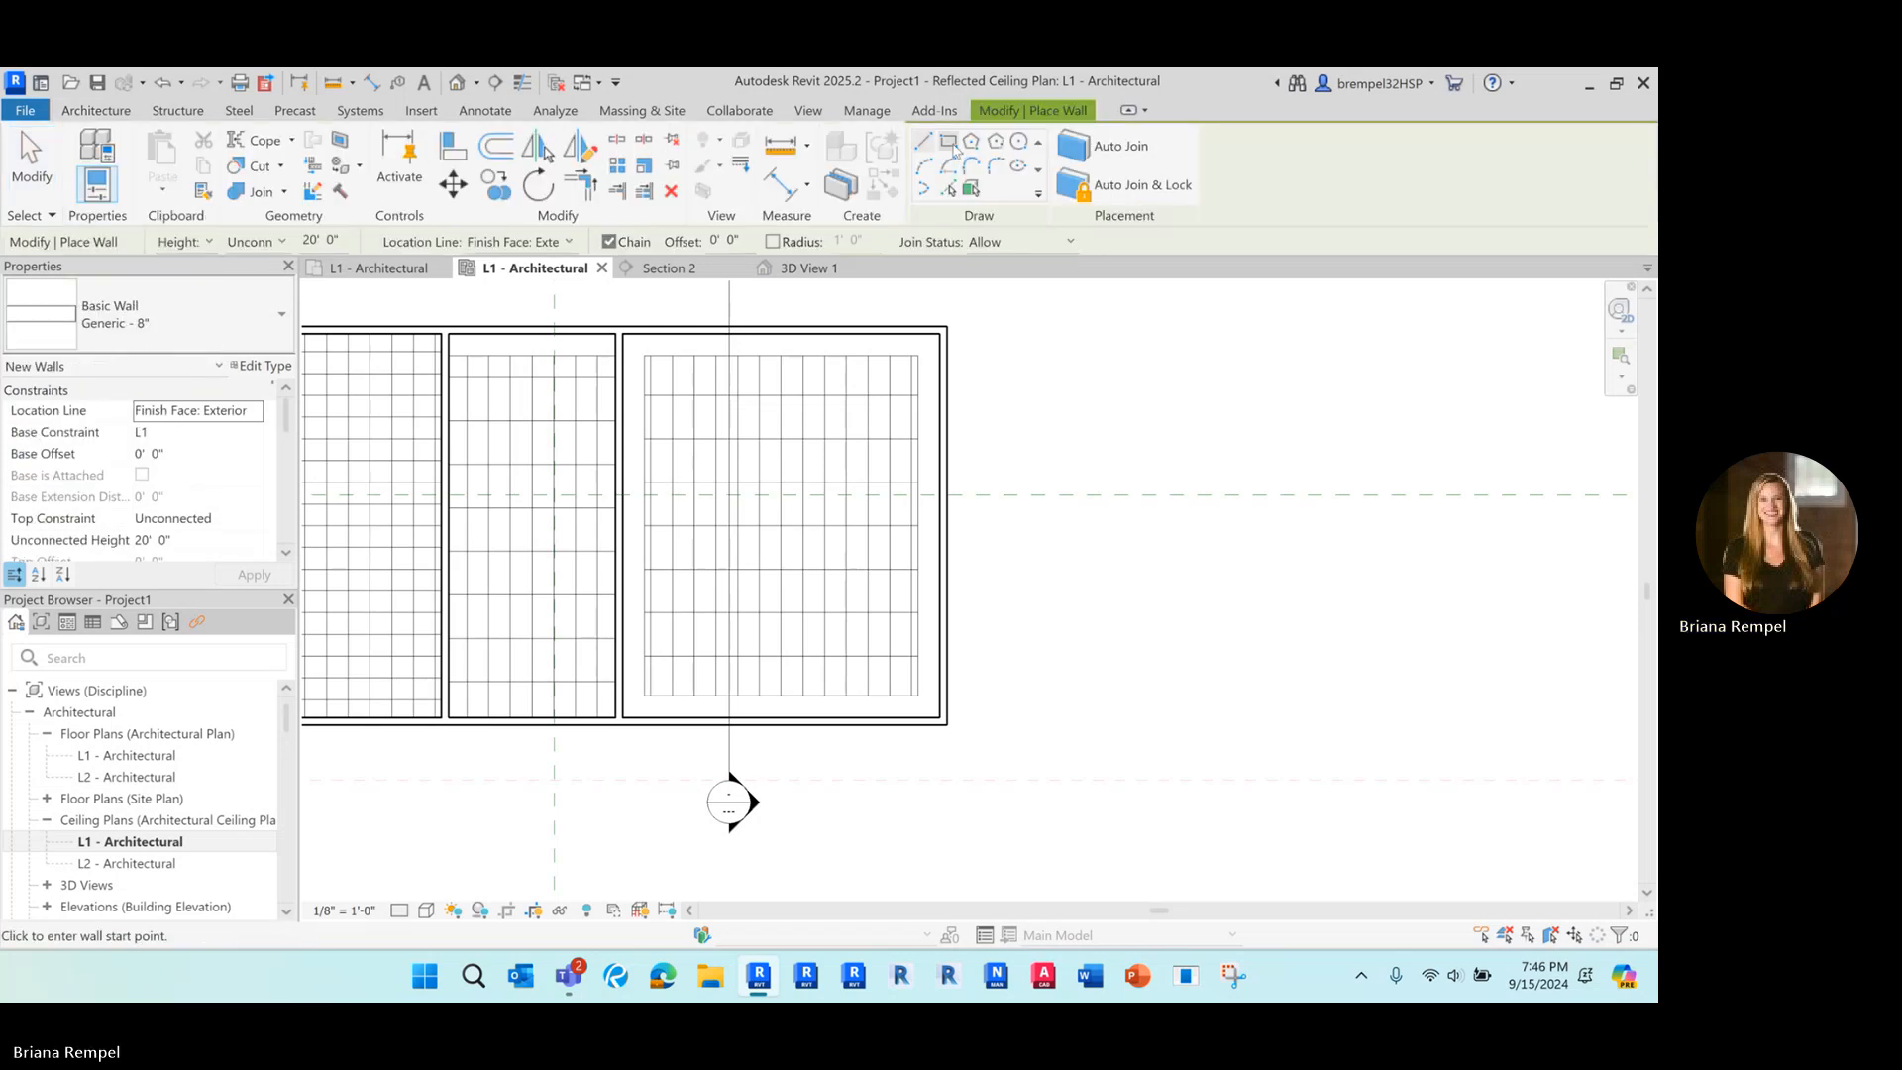
{"action": "left_click", "coordinate": [949, 147]}
{"action": "scroll", "coordinate": [842, 396], "scroll_direction": "up", "scroll_amount": 3}
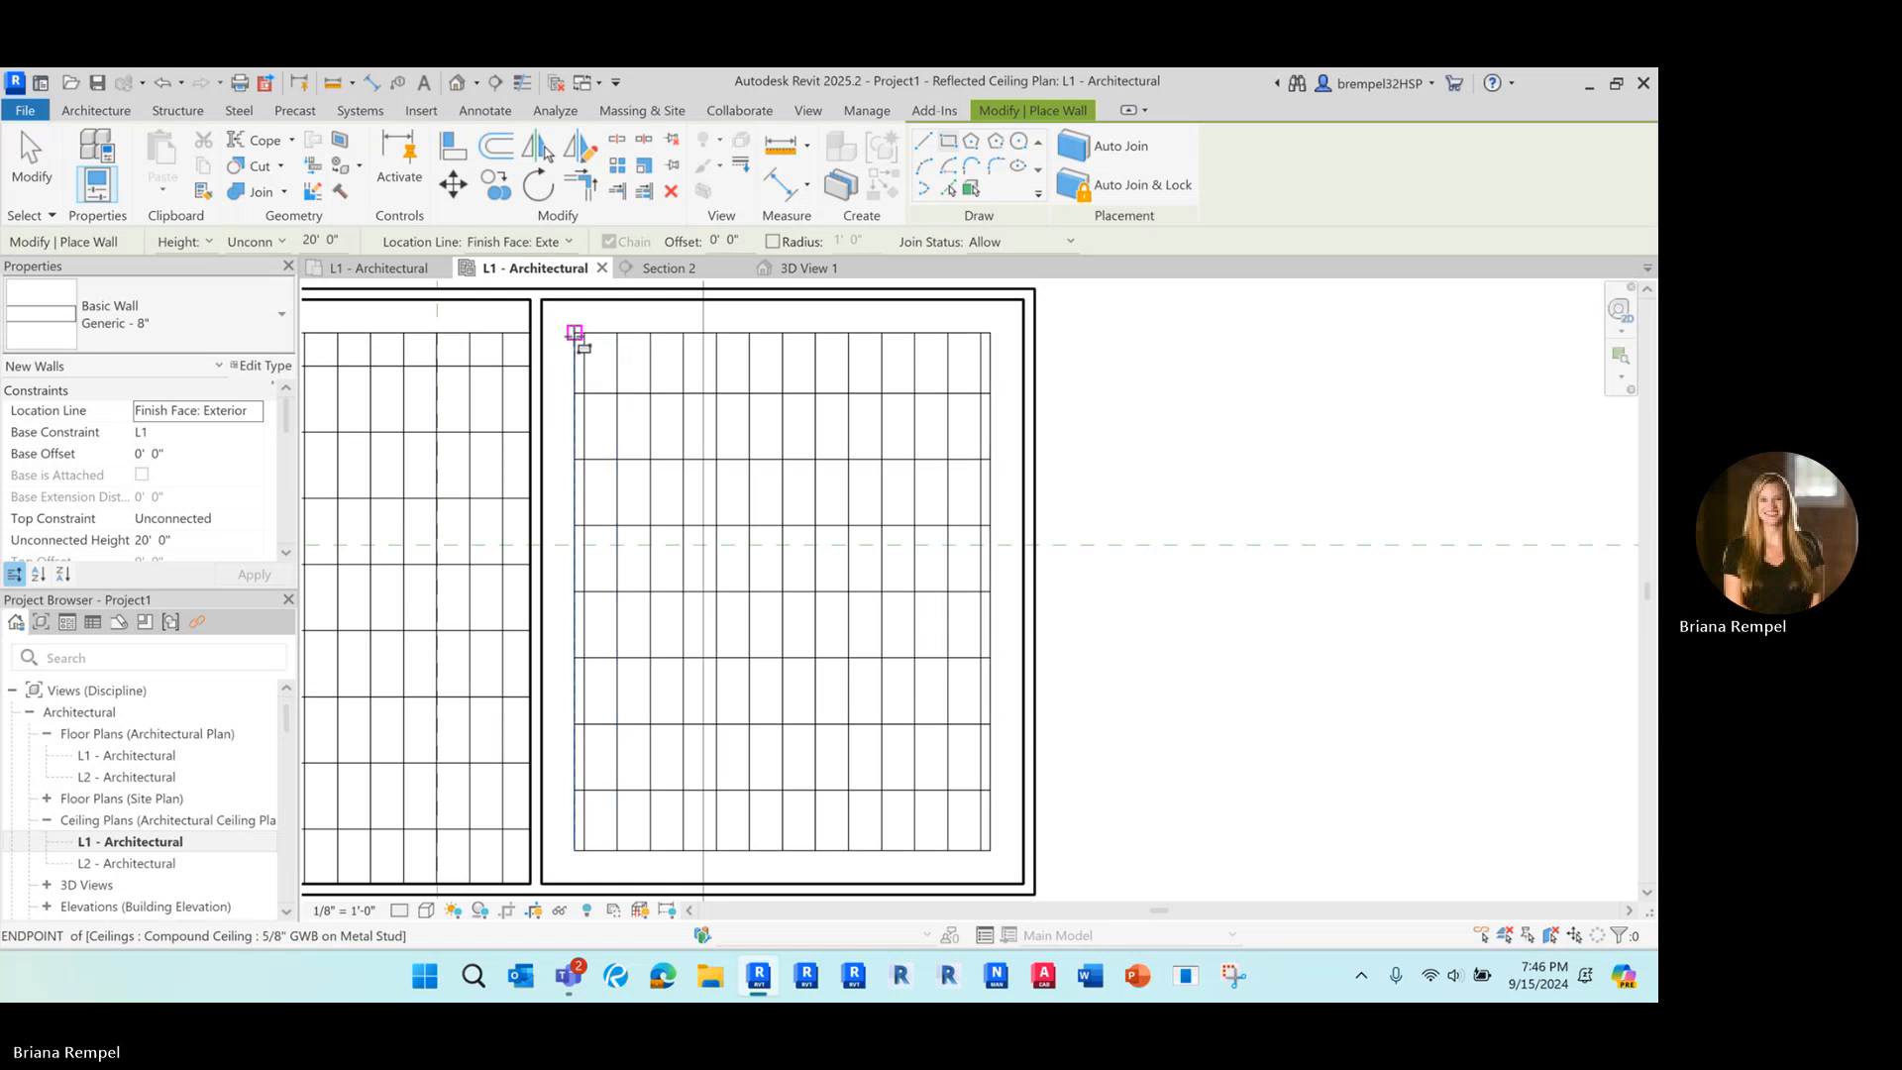
{"action": "left_click", "coordinate": [574, 334]}
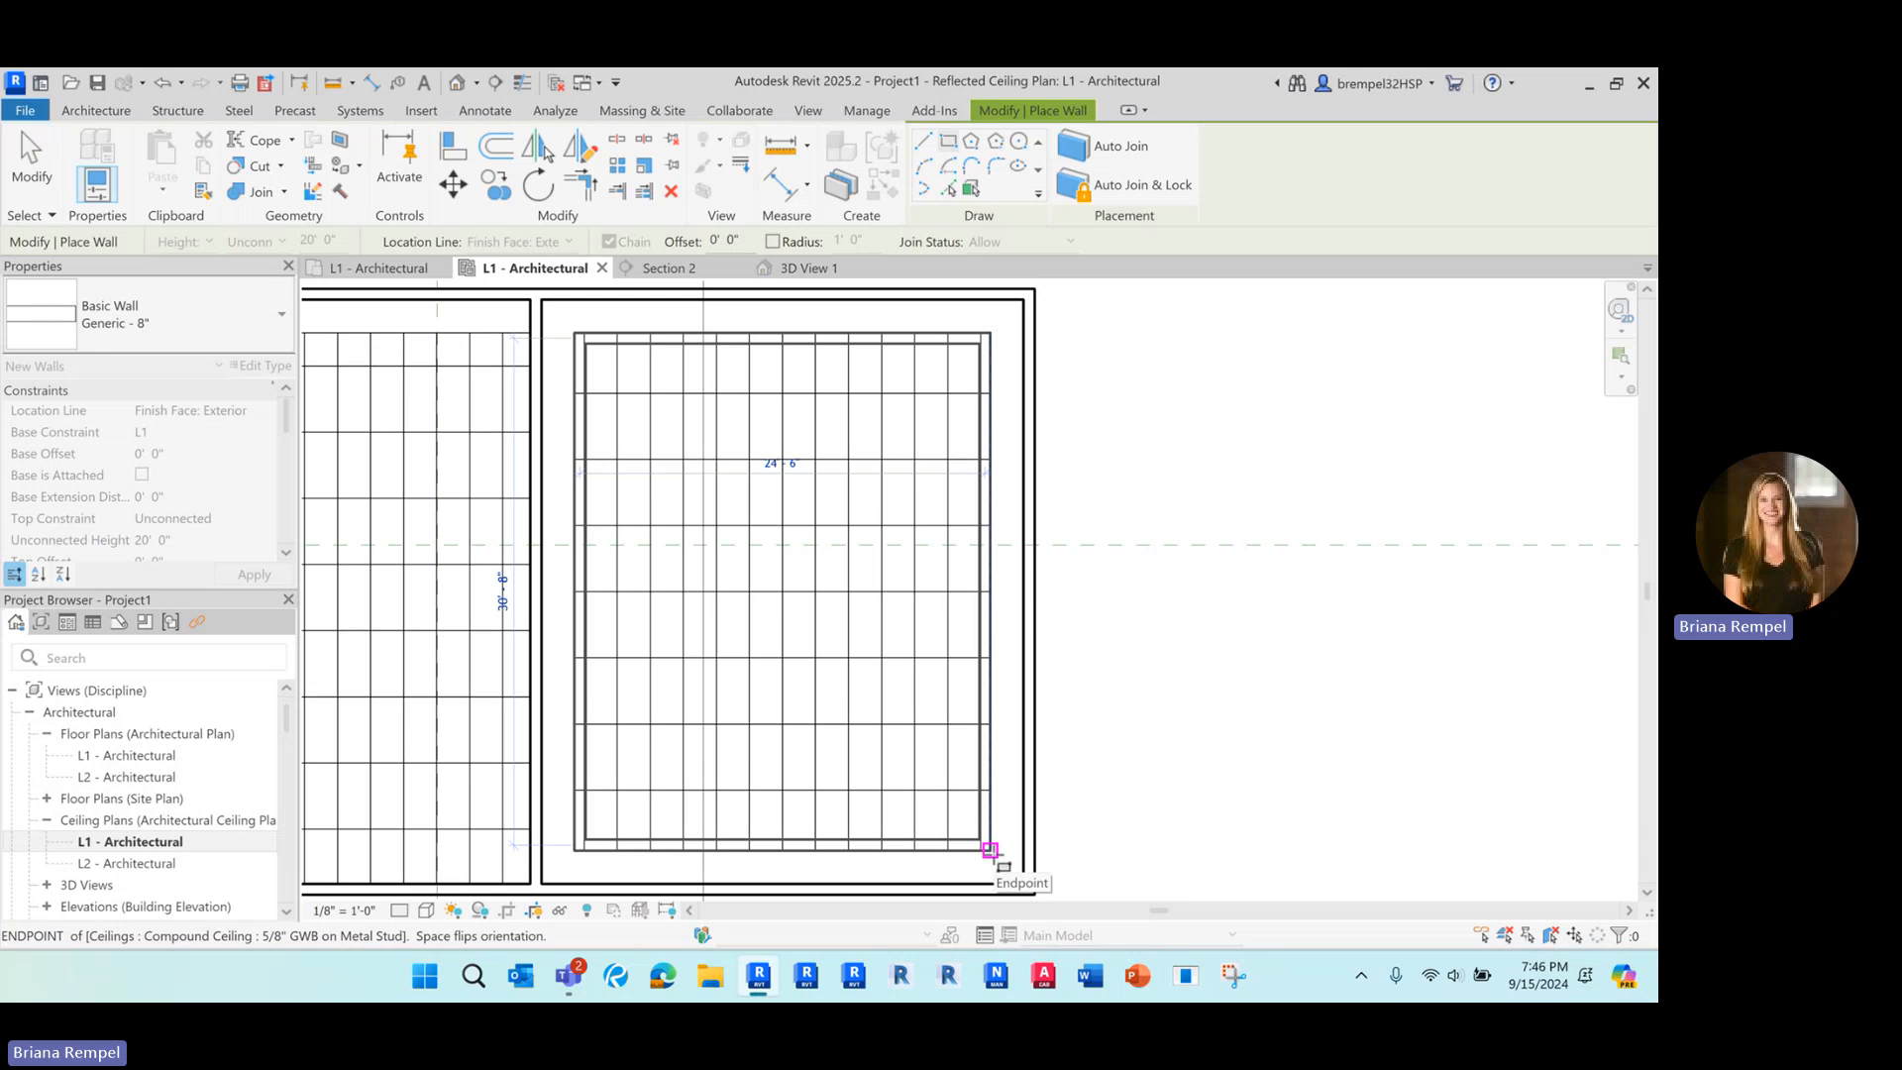
{"action": "key", "text": "space"}
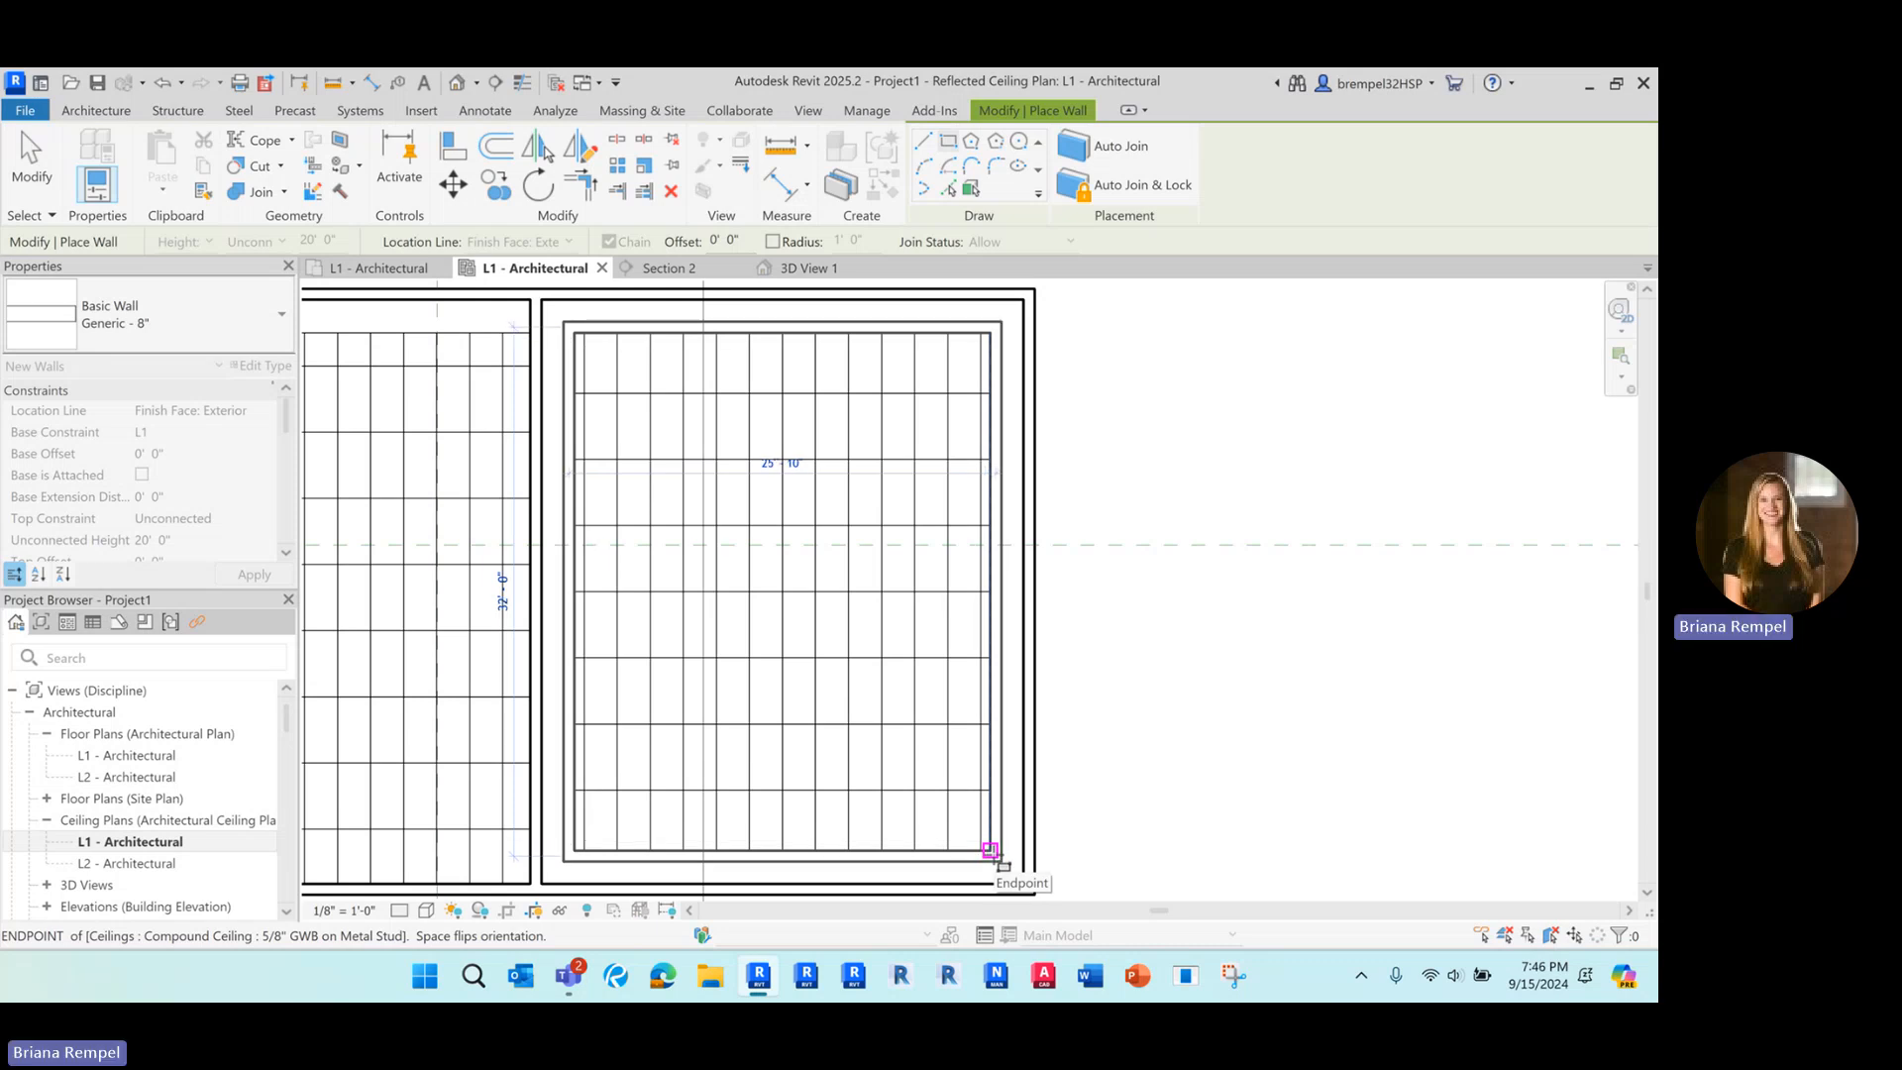
{"action": "left_click", "coordinate": [991, 850]}
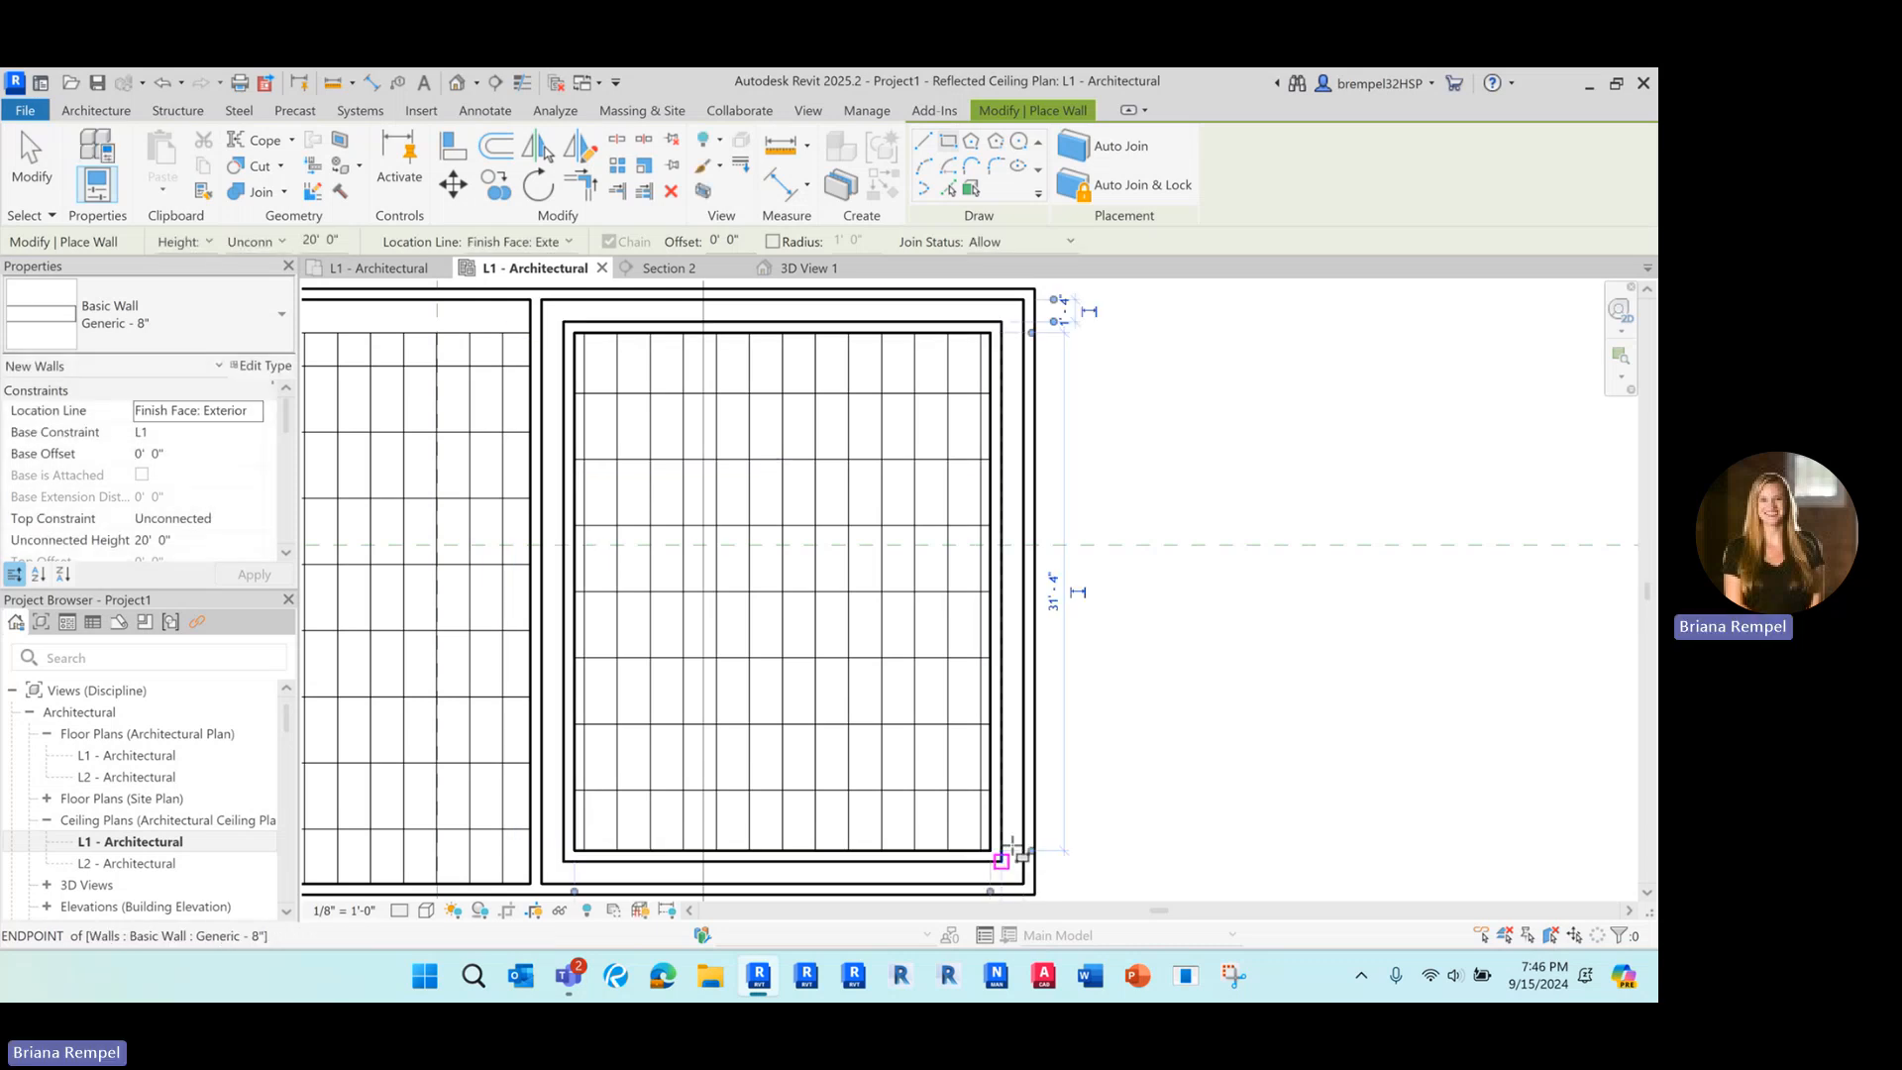
{"action": "left_click", "coordinate": [32, 169]}
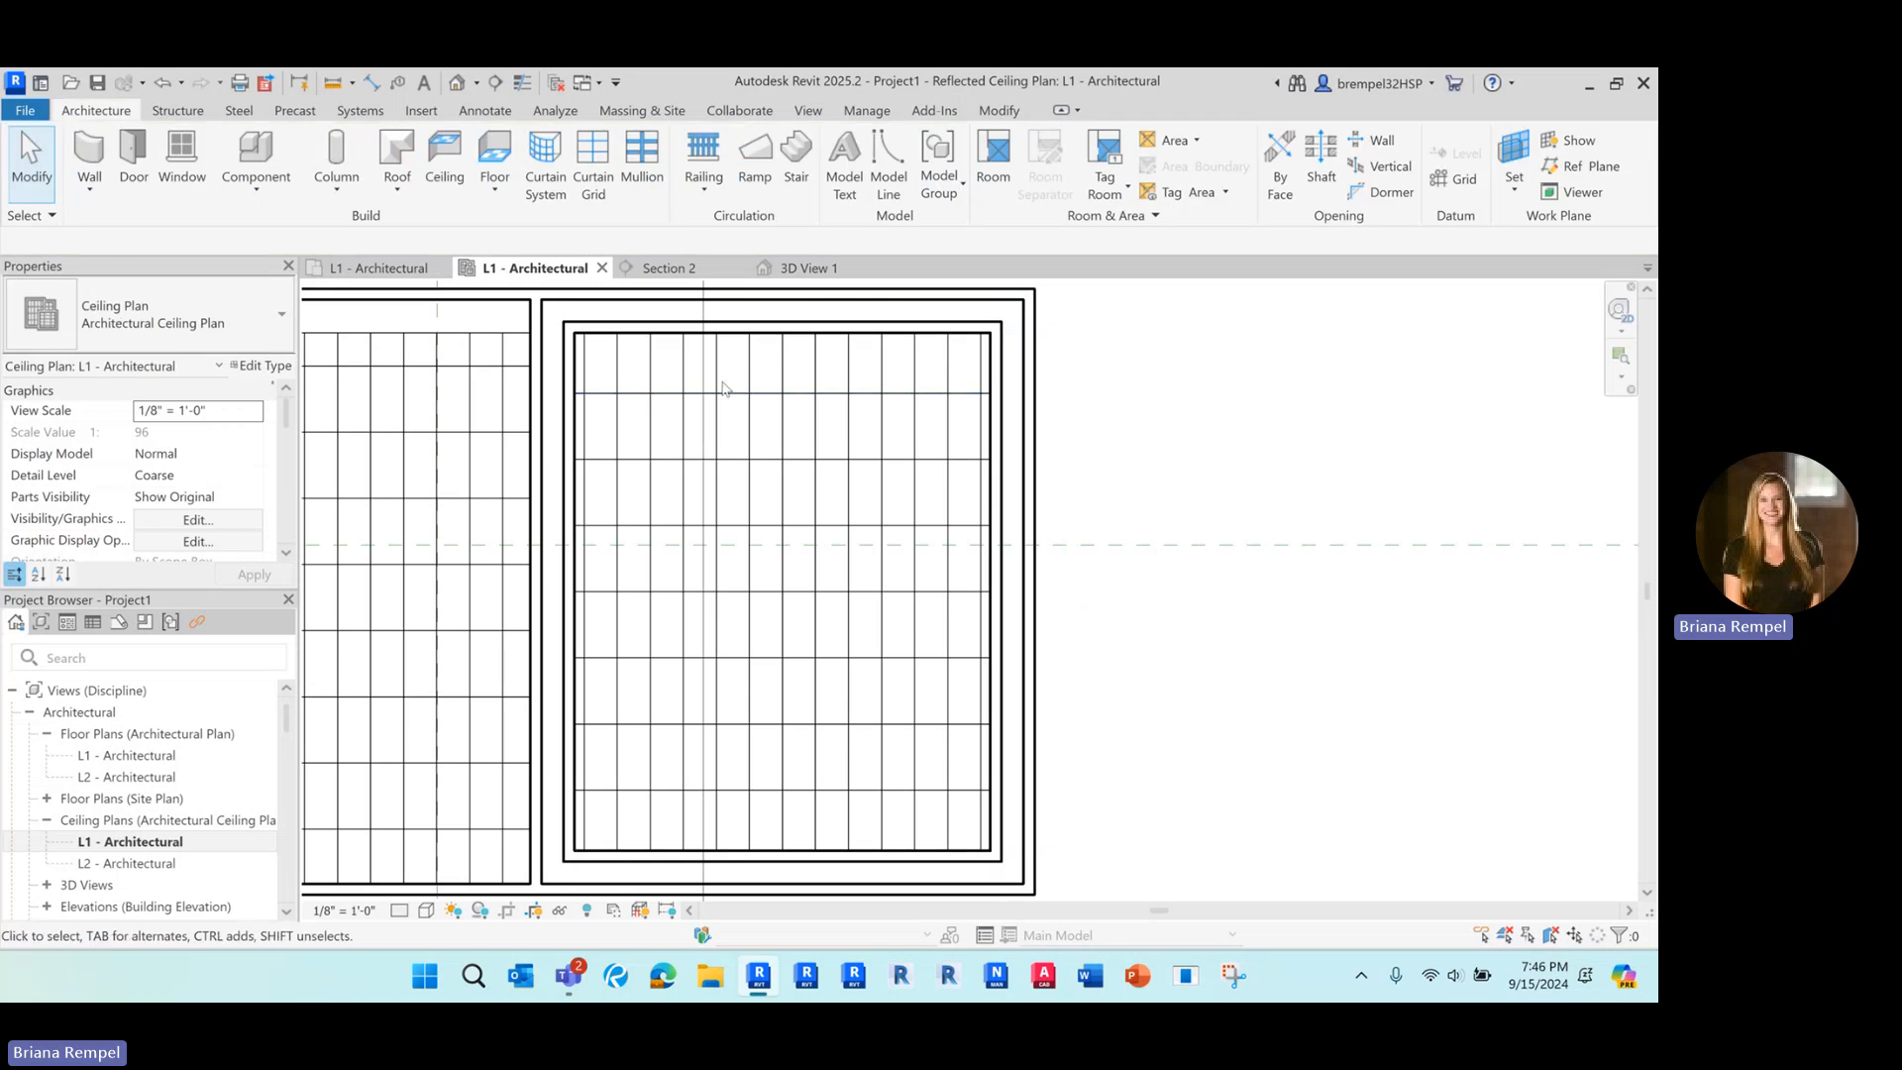
In Section 2, attach the bases of the two cut inner walls to the 5/8" GWB perimeter ceiling.
{"action": "left_click", "coordinate": [703, 574]}
{"action": "scroll", "coordinate": [702, 372], "scroll_direction": "down", "scroll_amount": 2}
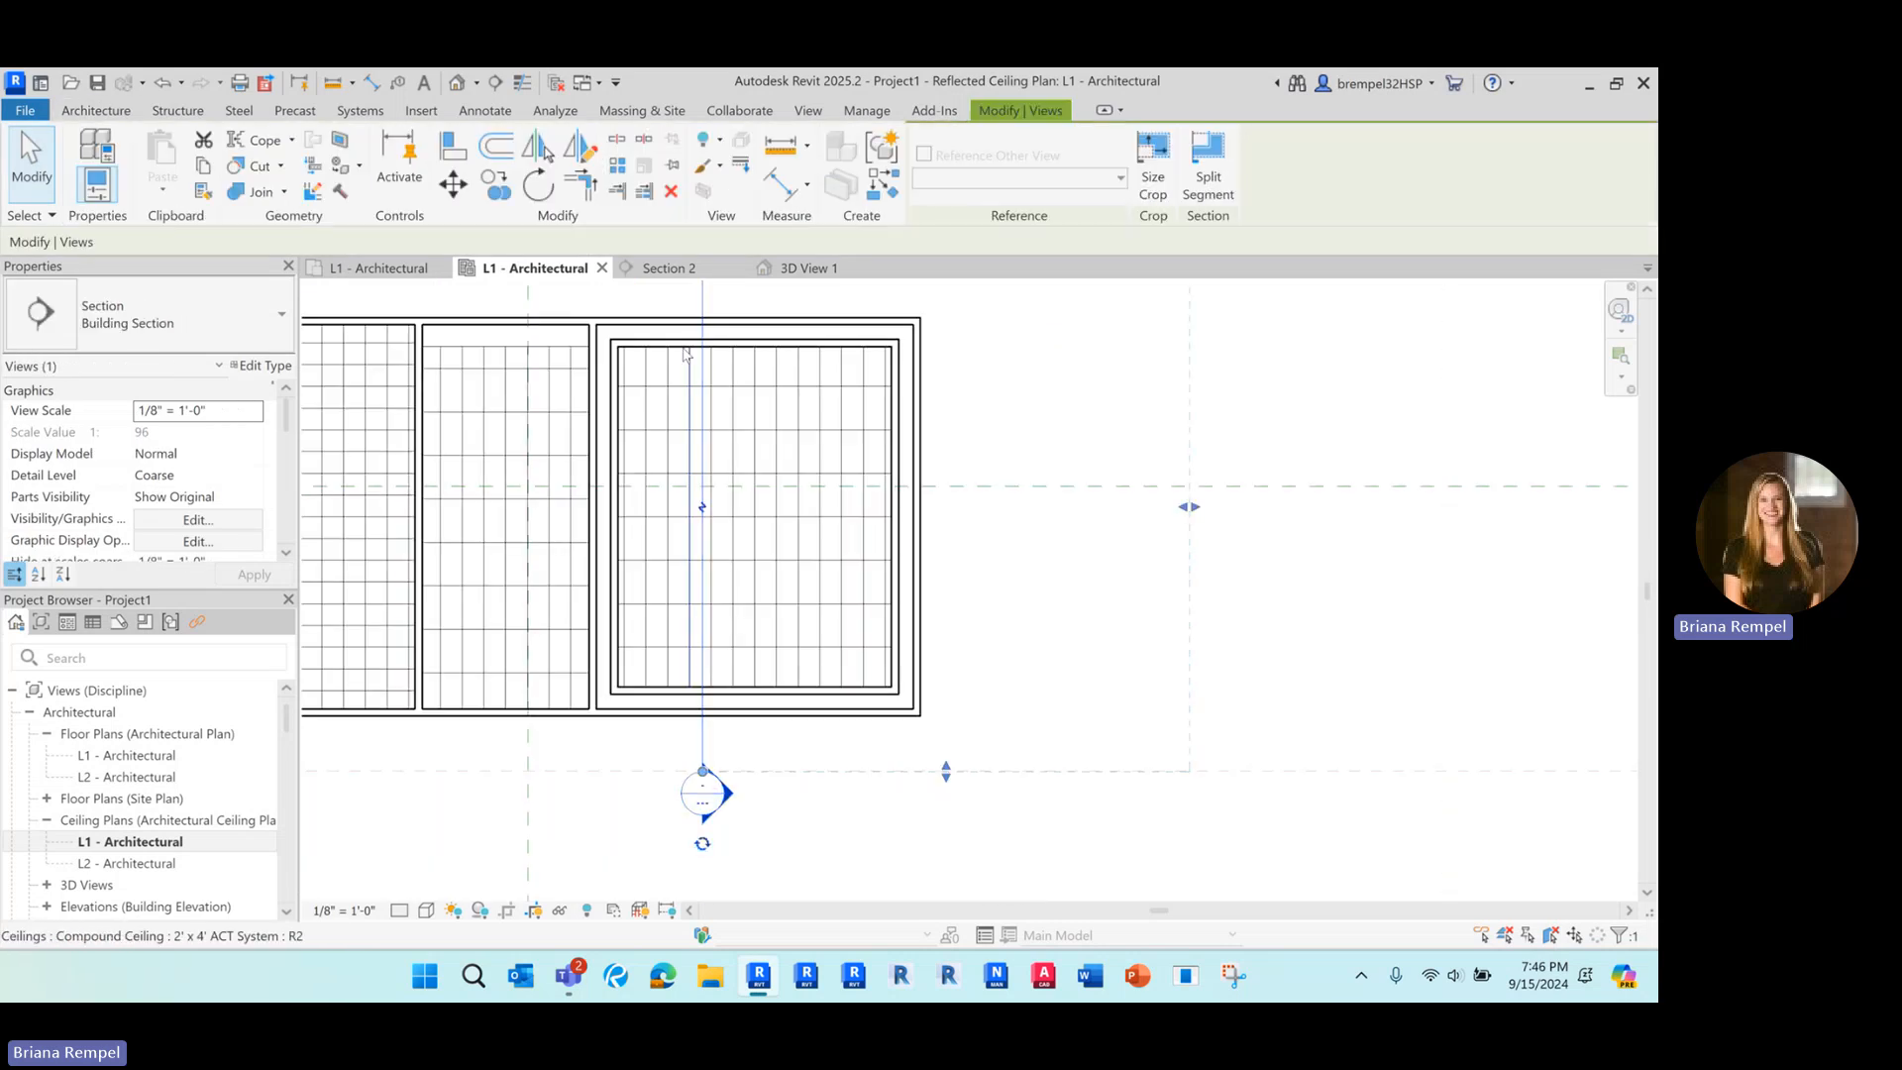
{"action": "right_click", "coordinate": [709, 301]}
{"action": "left_click", "coordinate": [772, 426]}
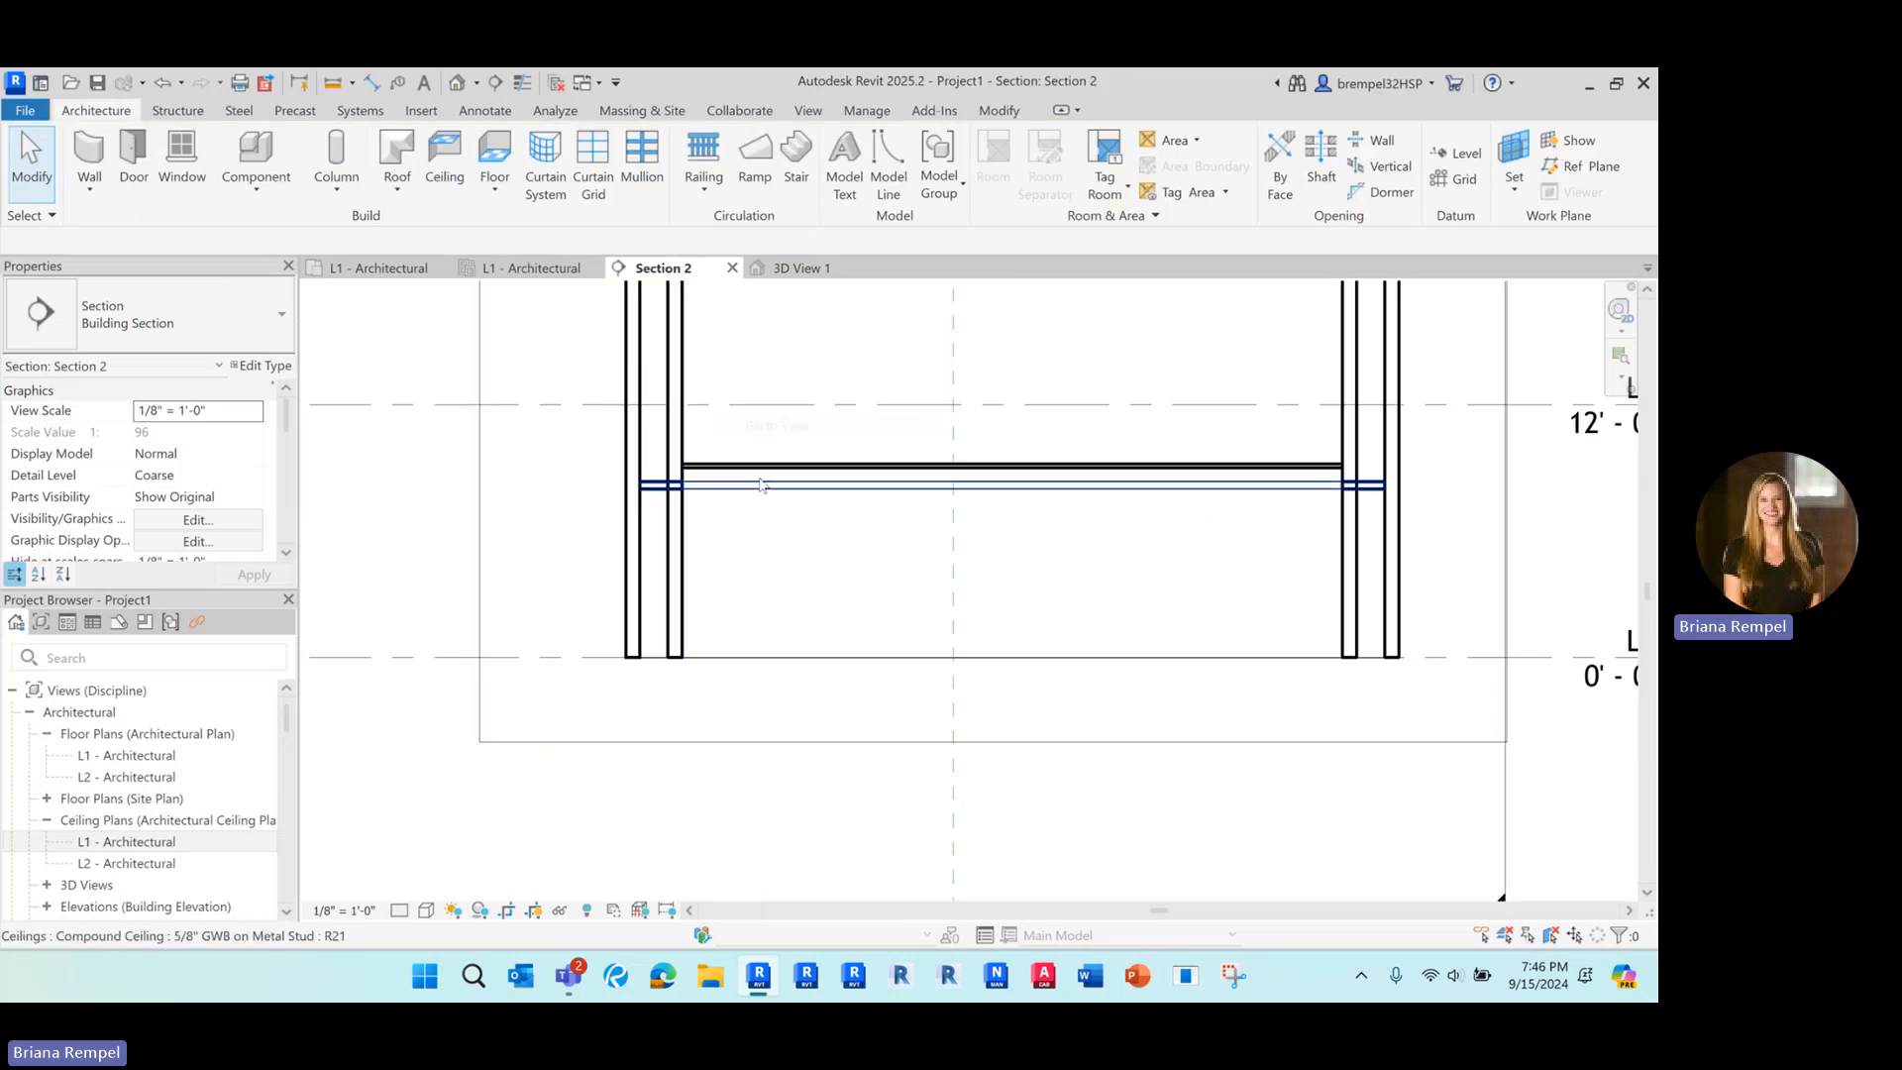
{"action": "left_click", "coordinate": [674, 557]}
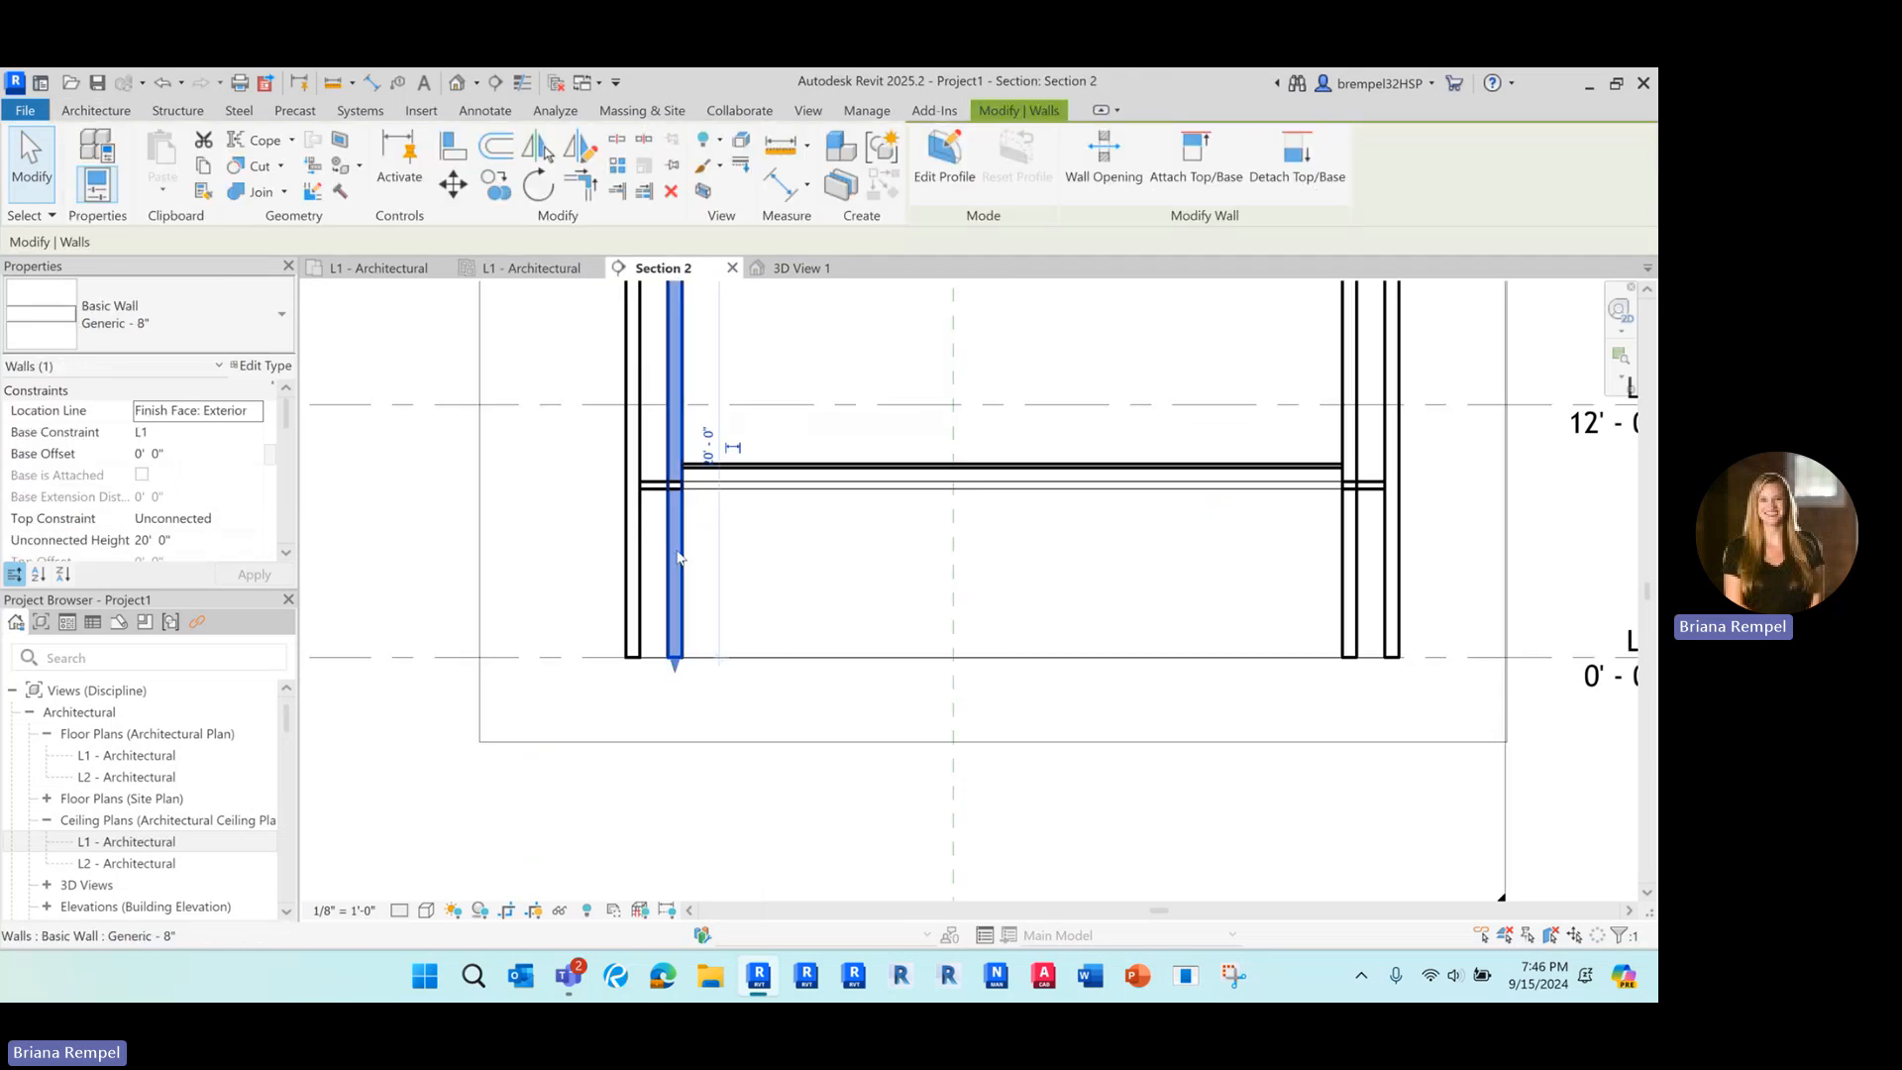
{"action": "left_click", "coordinate": [1348, 605], "text": "ctrl"}
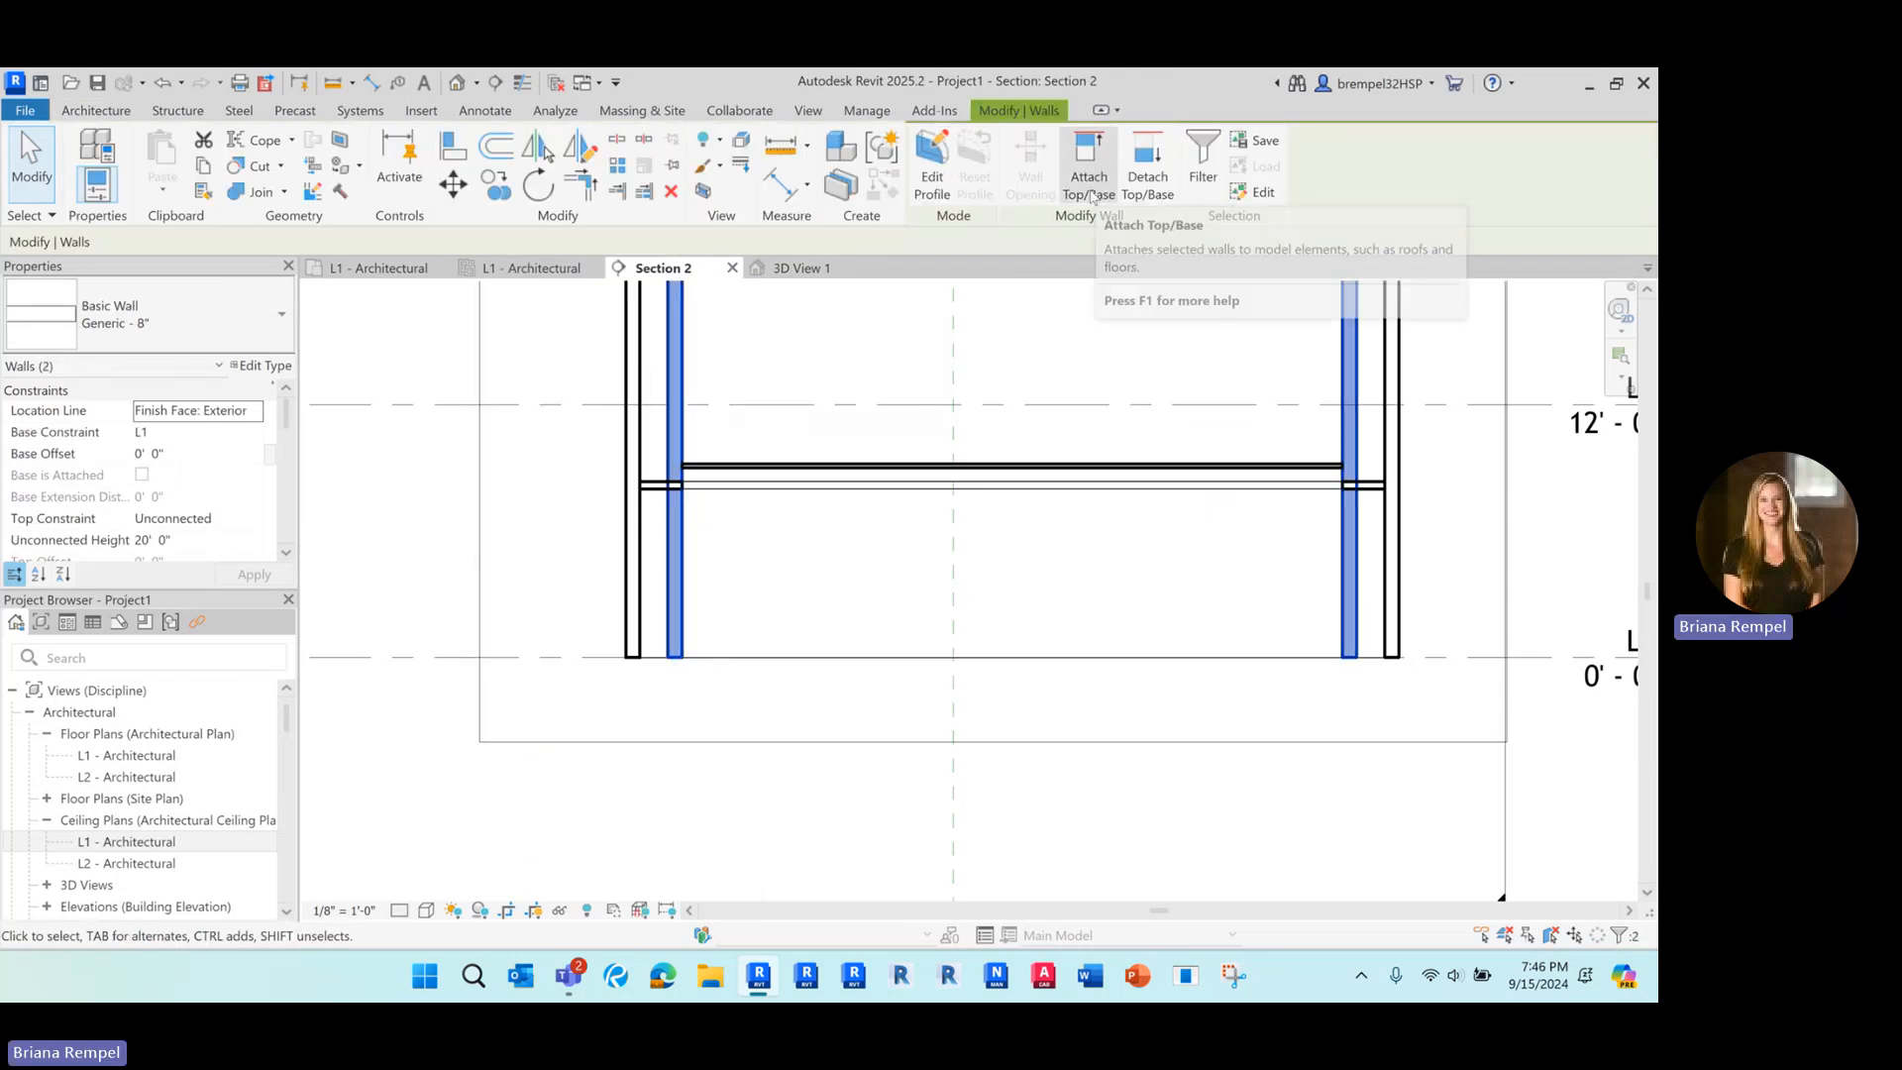
{"action": "left_click", "coordinate": [1089, 168]}
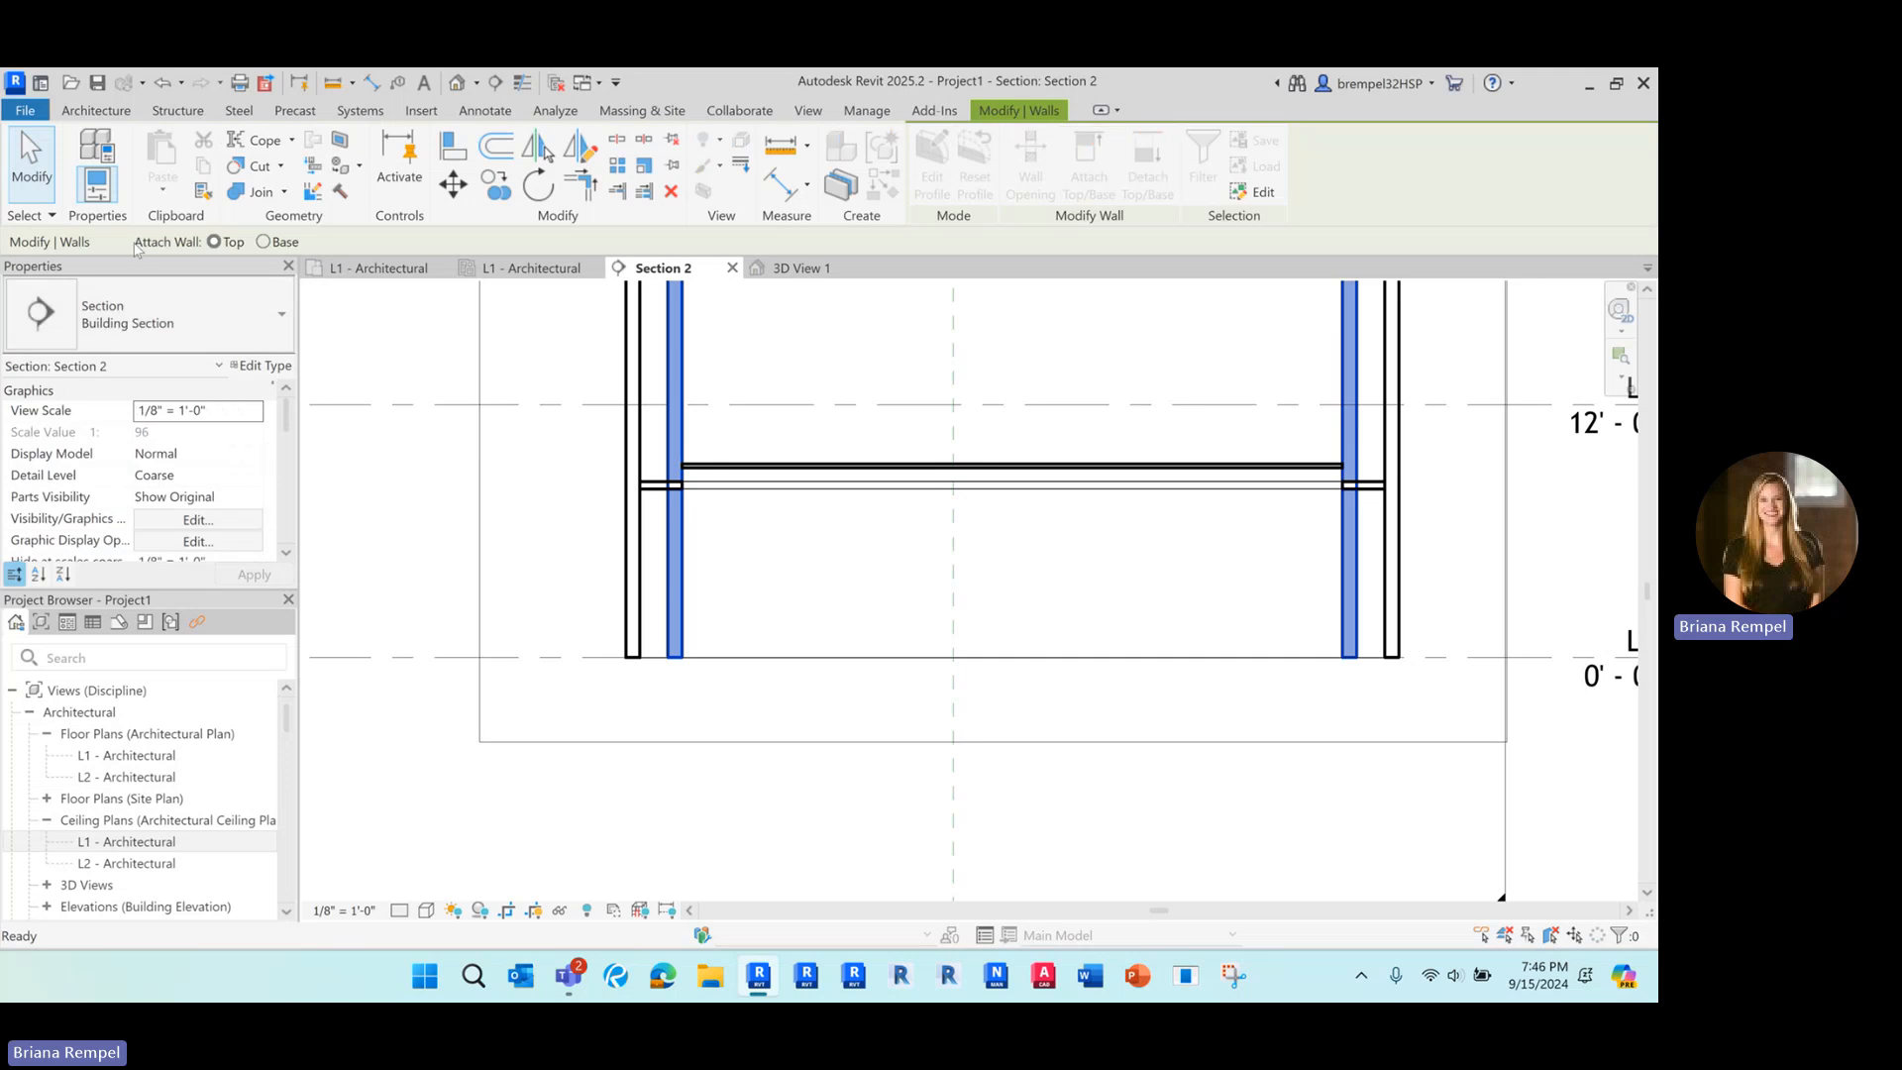
{"action": "left_click", "coordinate": [263, 242]}
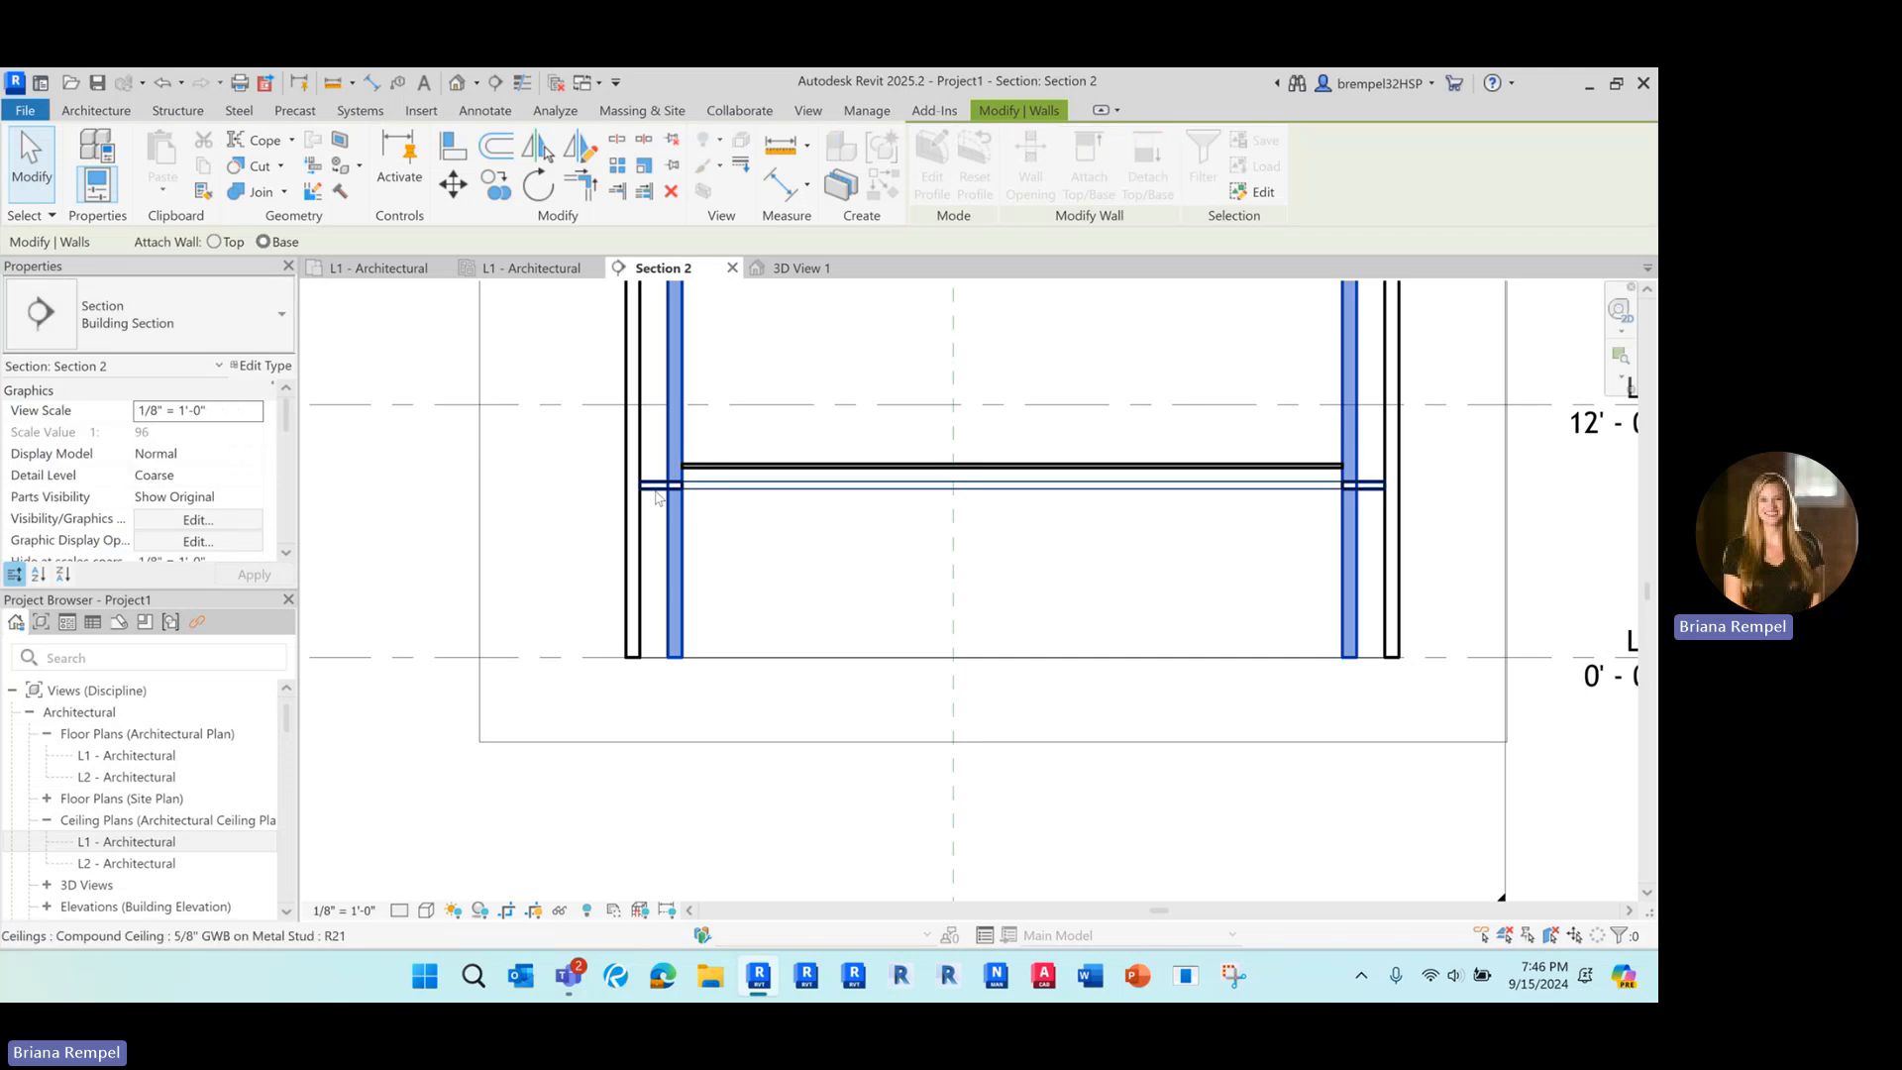
{"action": "left_click", "coordinate": [654, 492]}
{"action": "key", "text": "Escape"}
{"action": "scroll", "coordinate": [1050, 587], "scroll_direction": "down", "scroll_amount": 3}
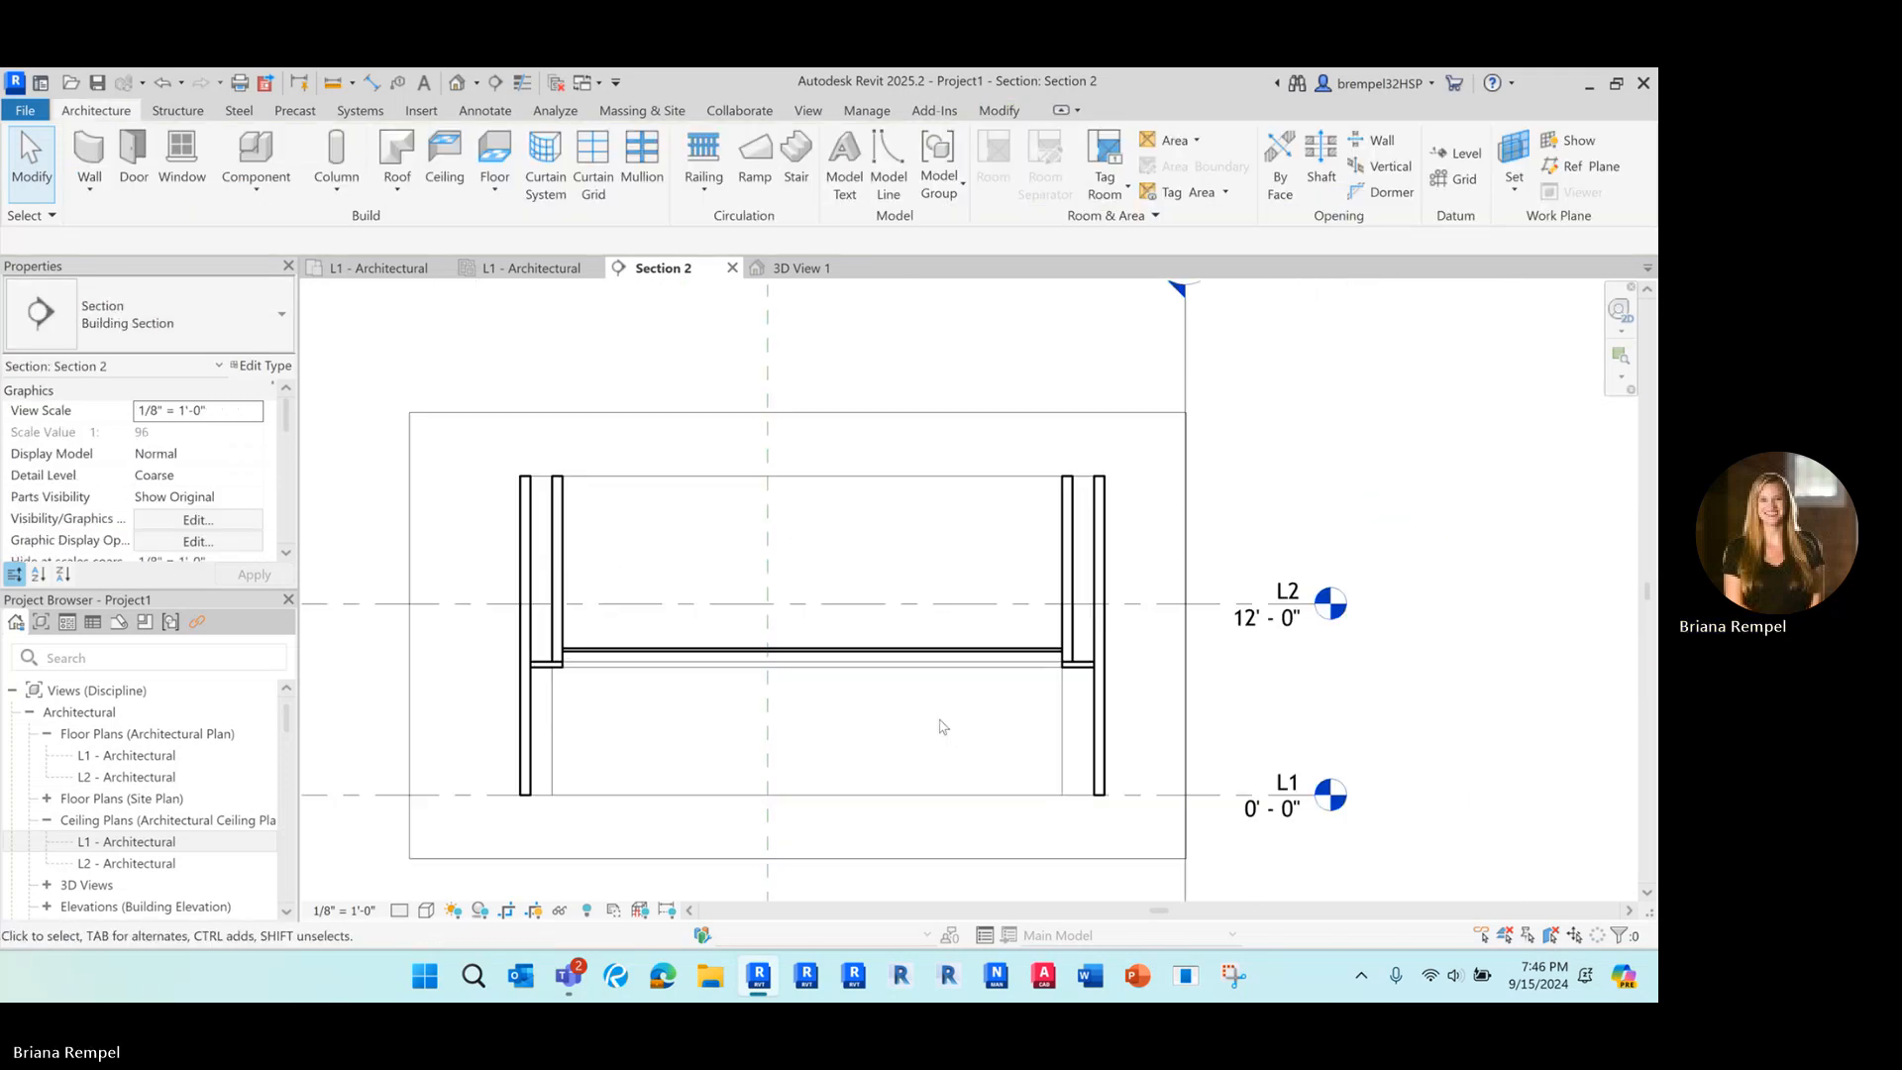
In the L1 reflected ceiling plan, draw a horizontal section across the end room, perpendicular to the existing section, and open its view.
{"action": "left_click", "coordinate": [544, 268]}
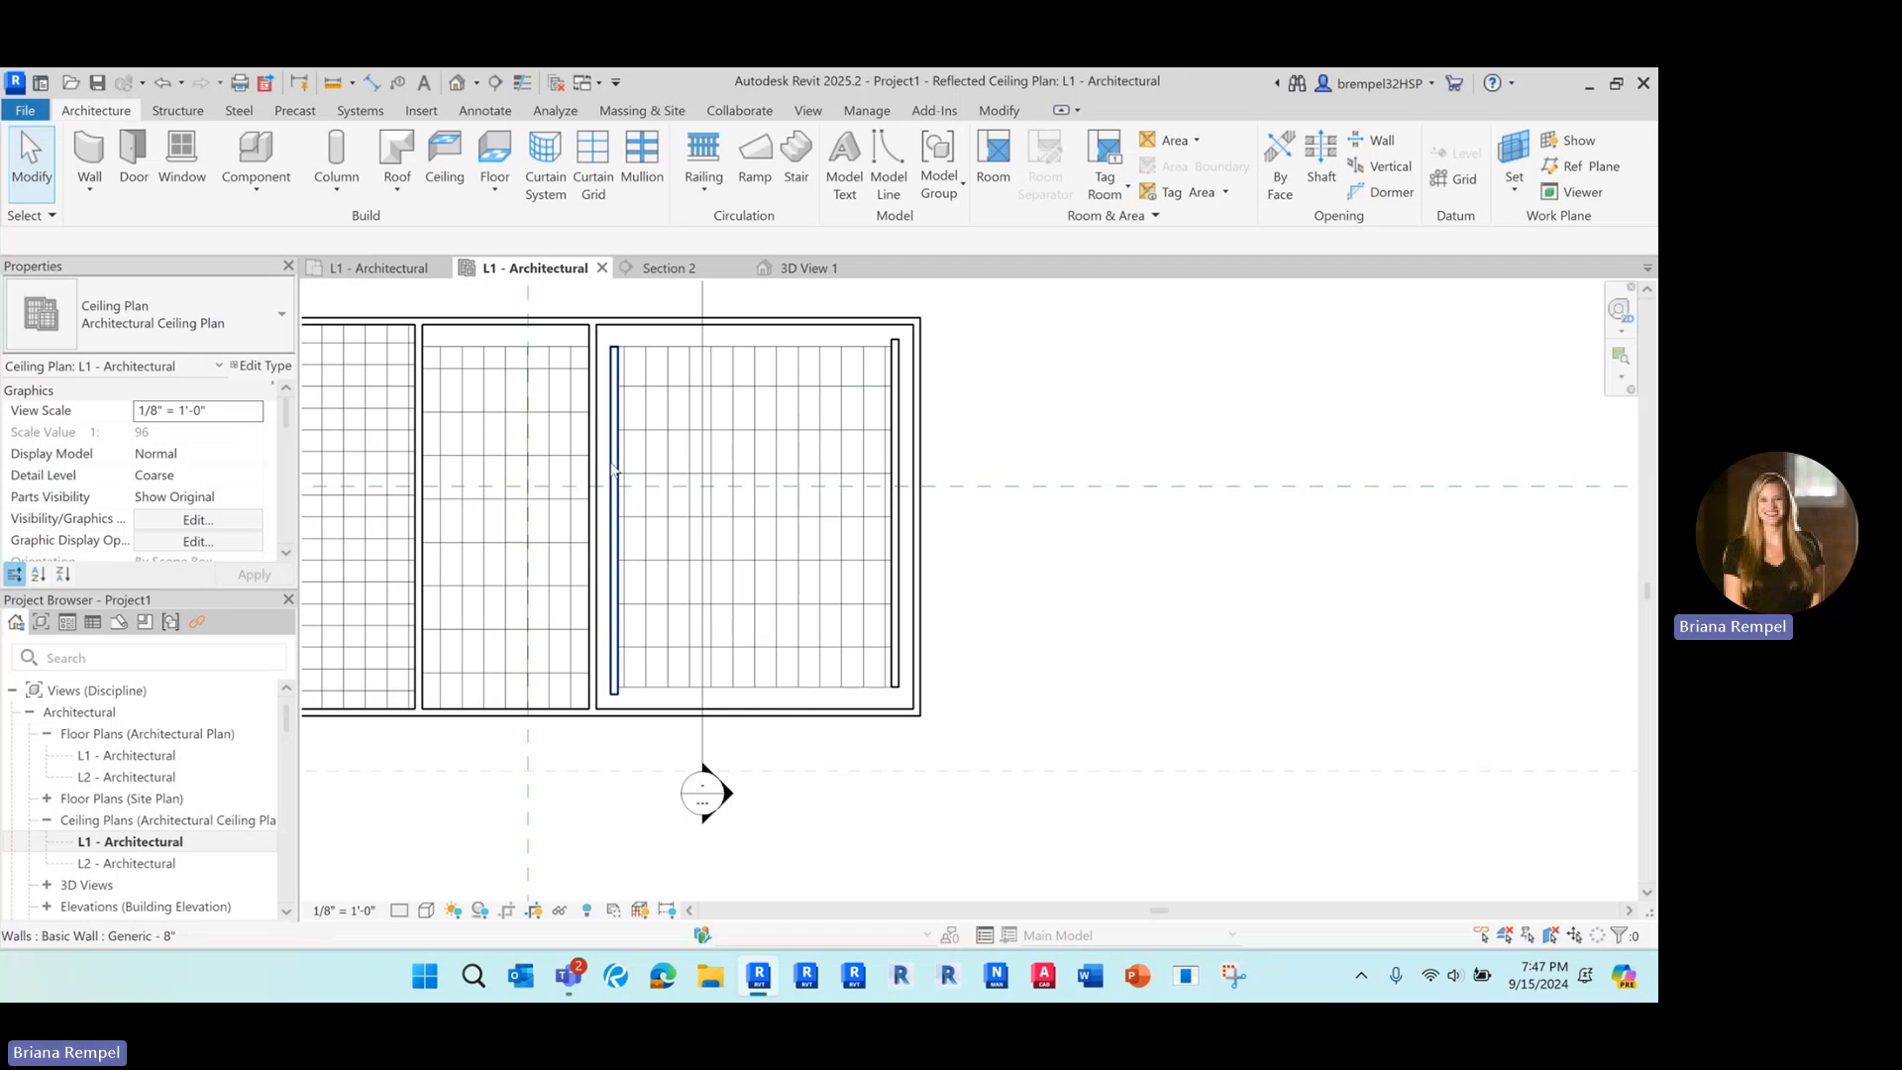
{"action": "middle_click_drag", "start_coordinate": [974, 416], "coordinate": [967, 467]}
{"action": "scroll", "coordinate": [967, 467], "scroll_direction": "down", "scroll_amount": 1}
{"action": "scroll", "coordinate": [771, 387], "scroll_direction": "up", "scroll_amount": 1}
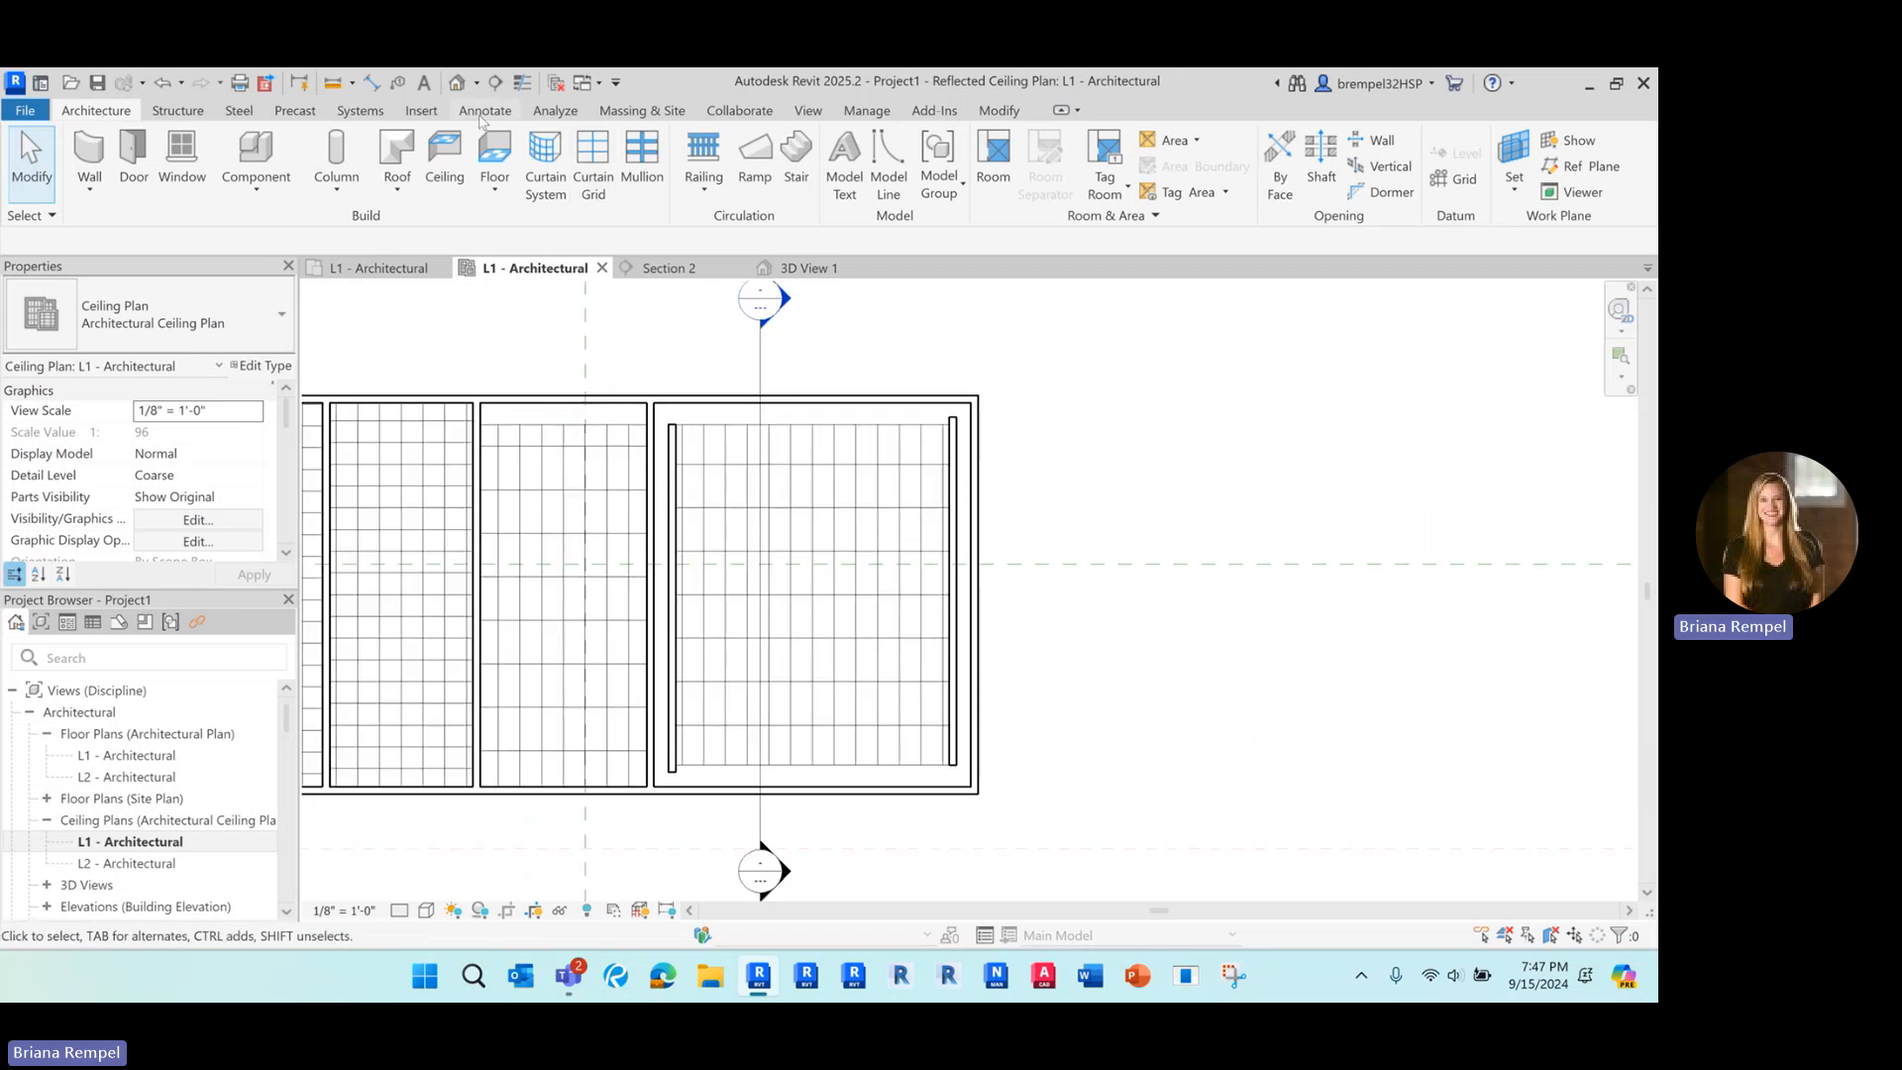
{"action": "left_click", "coordinate": [496, 83]}
{"action": "left_click", "coordinate": [608, 565]}
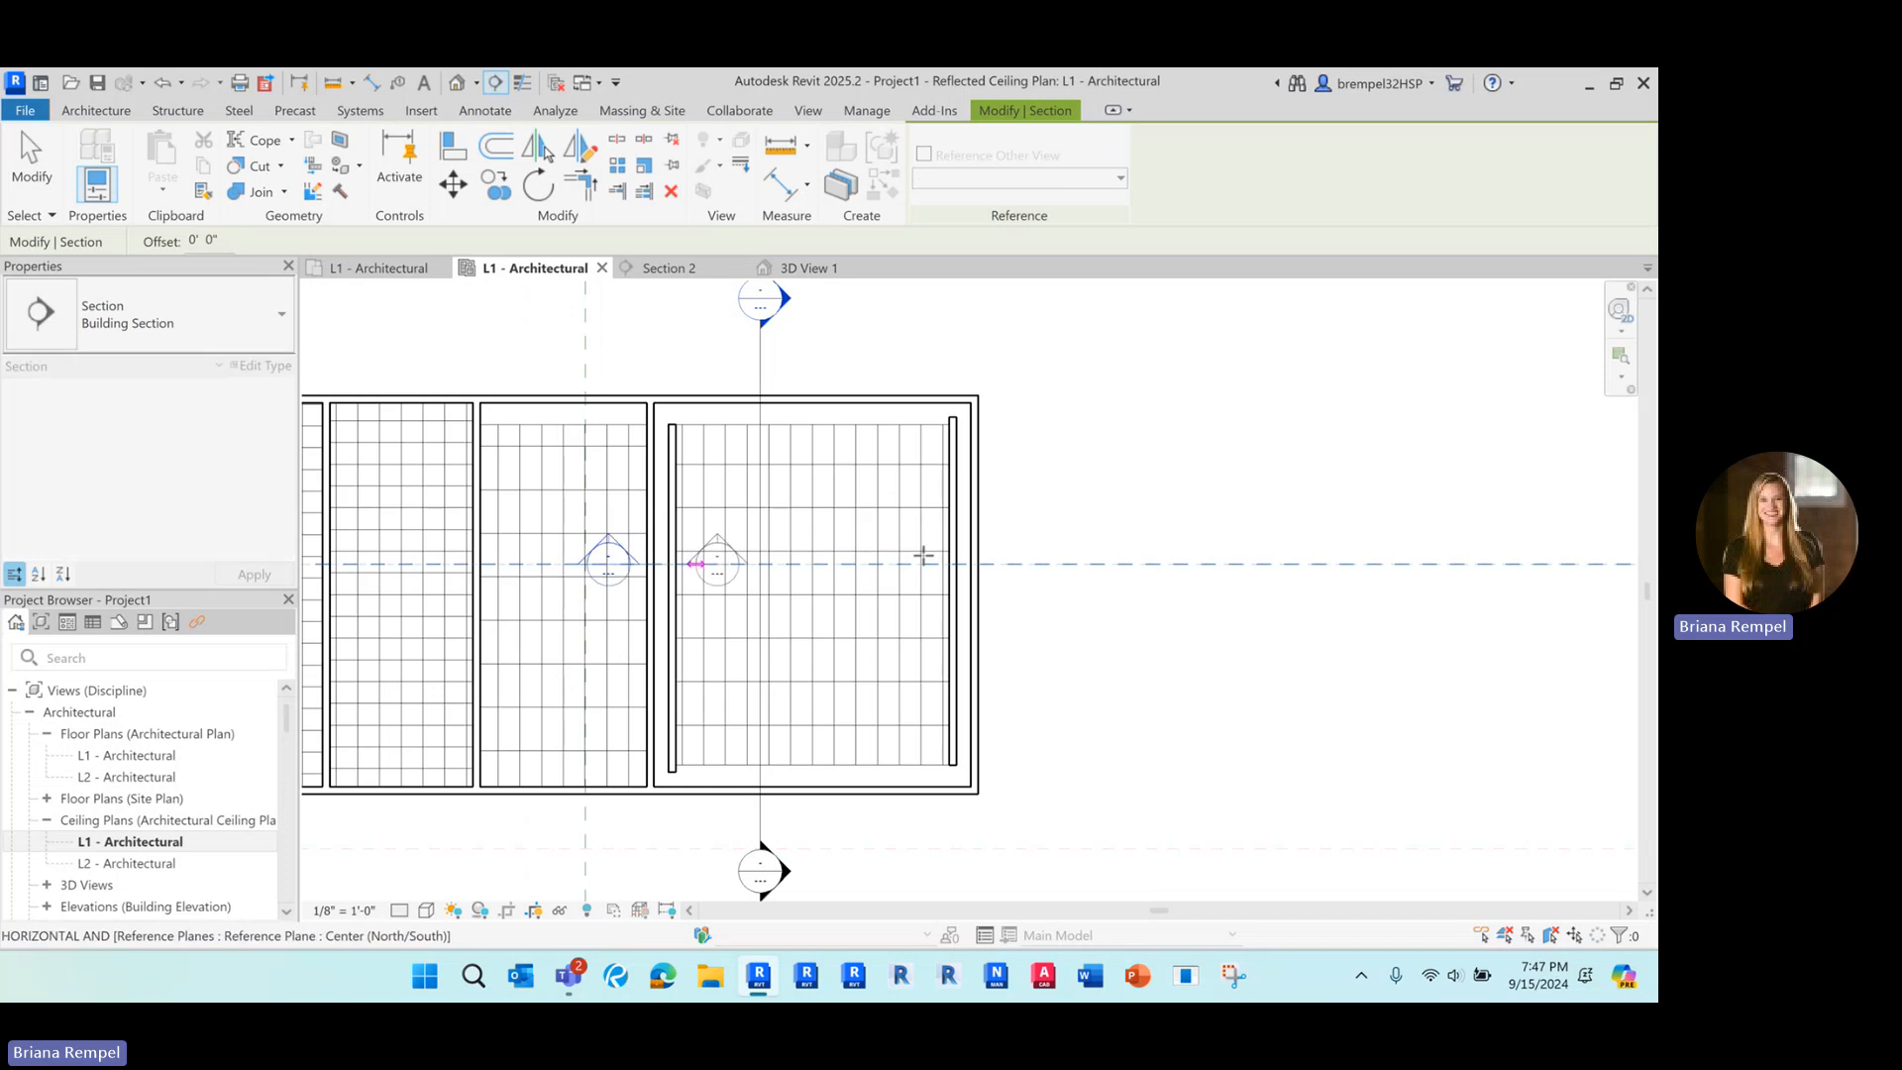
{"action": "left_click", "coordinate": [1048, 564]}
{"action": "right_click", "coordinate": [1009, 565]}
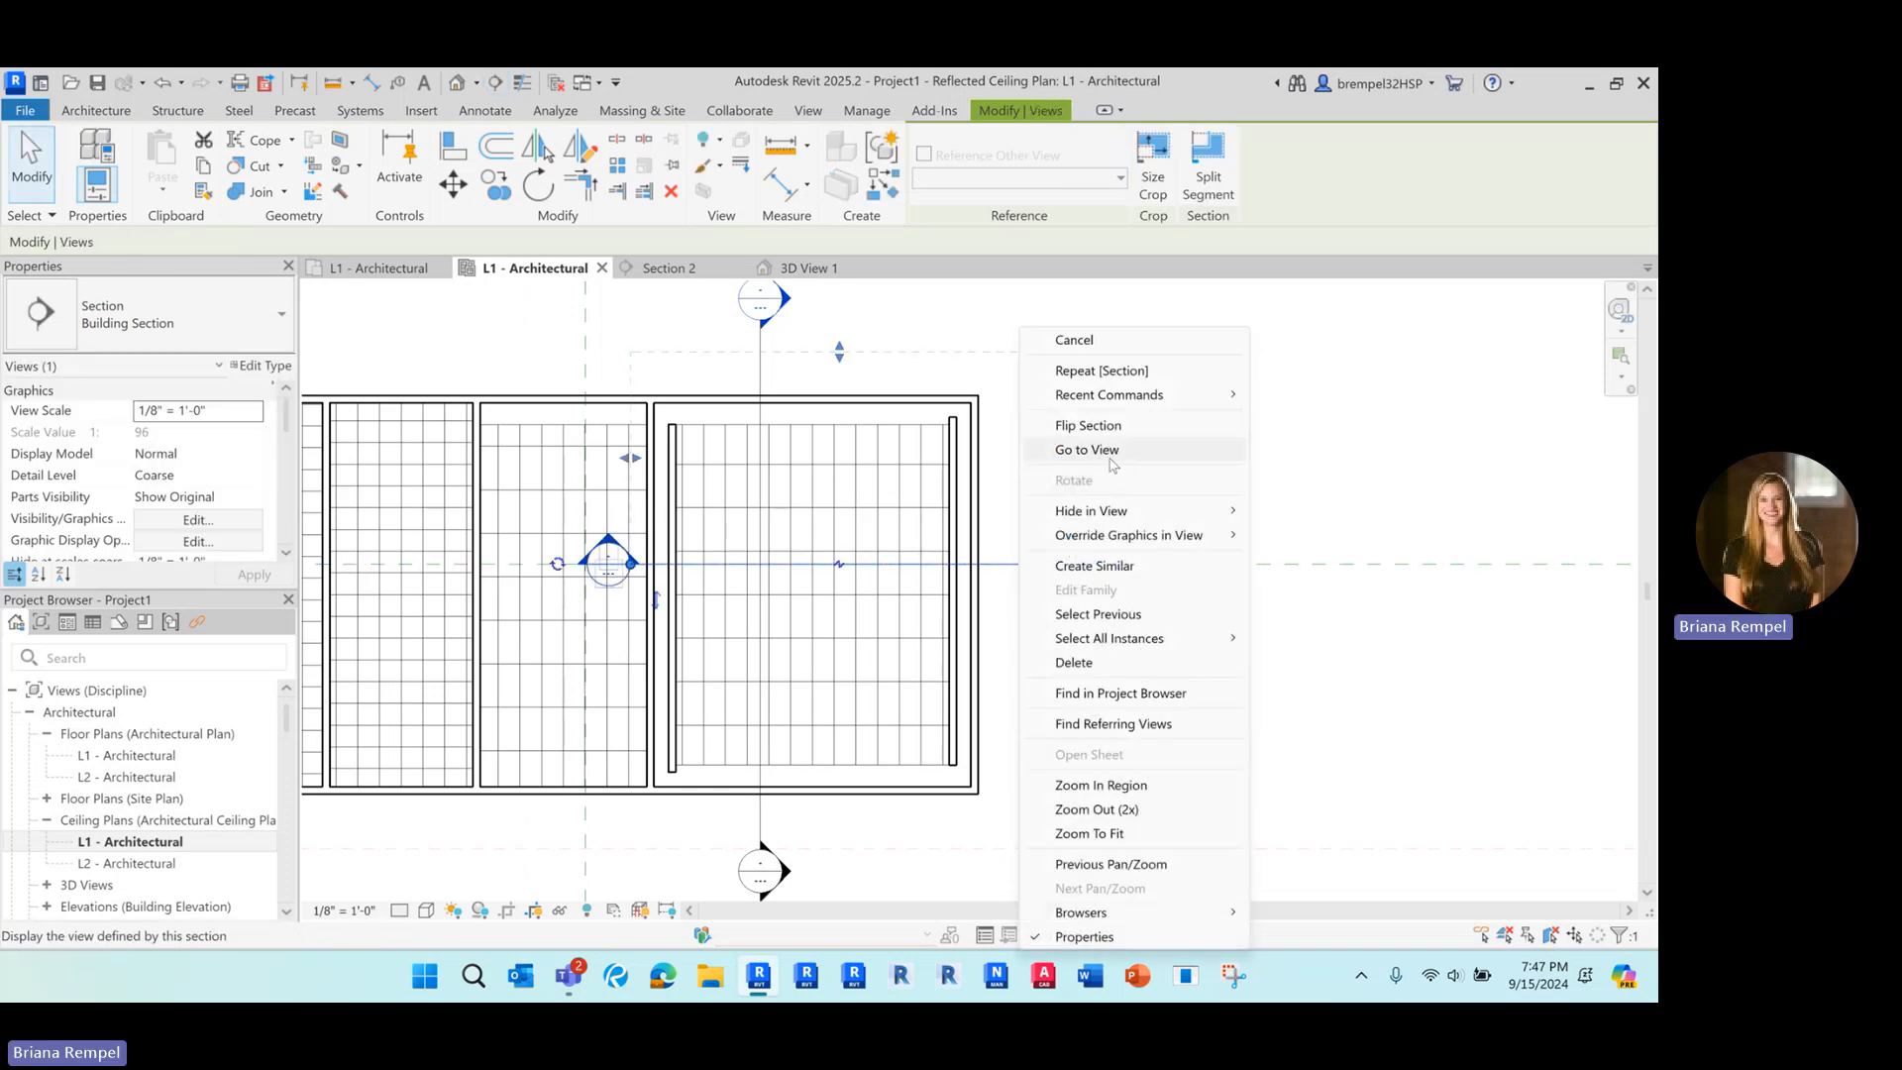
{"action": "left_click", "coordinate": [1085, 451]}
In the new section view, attach the bases of the two remaining full-height inner walls to the perimeter ceiling.
{"action": "left_click", "coordinate": [1098, 510]}
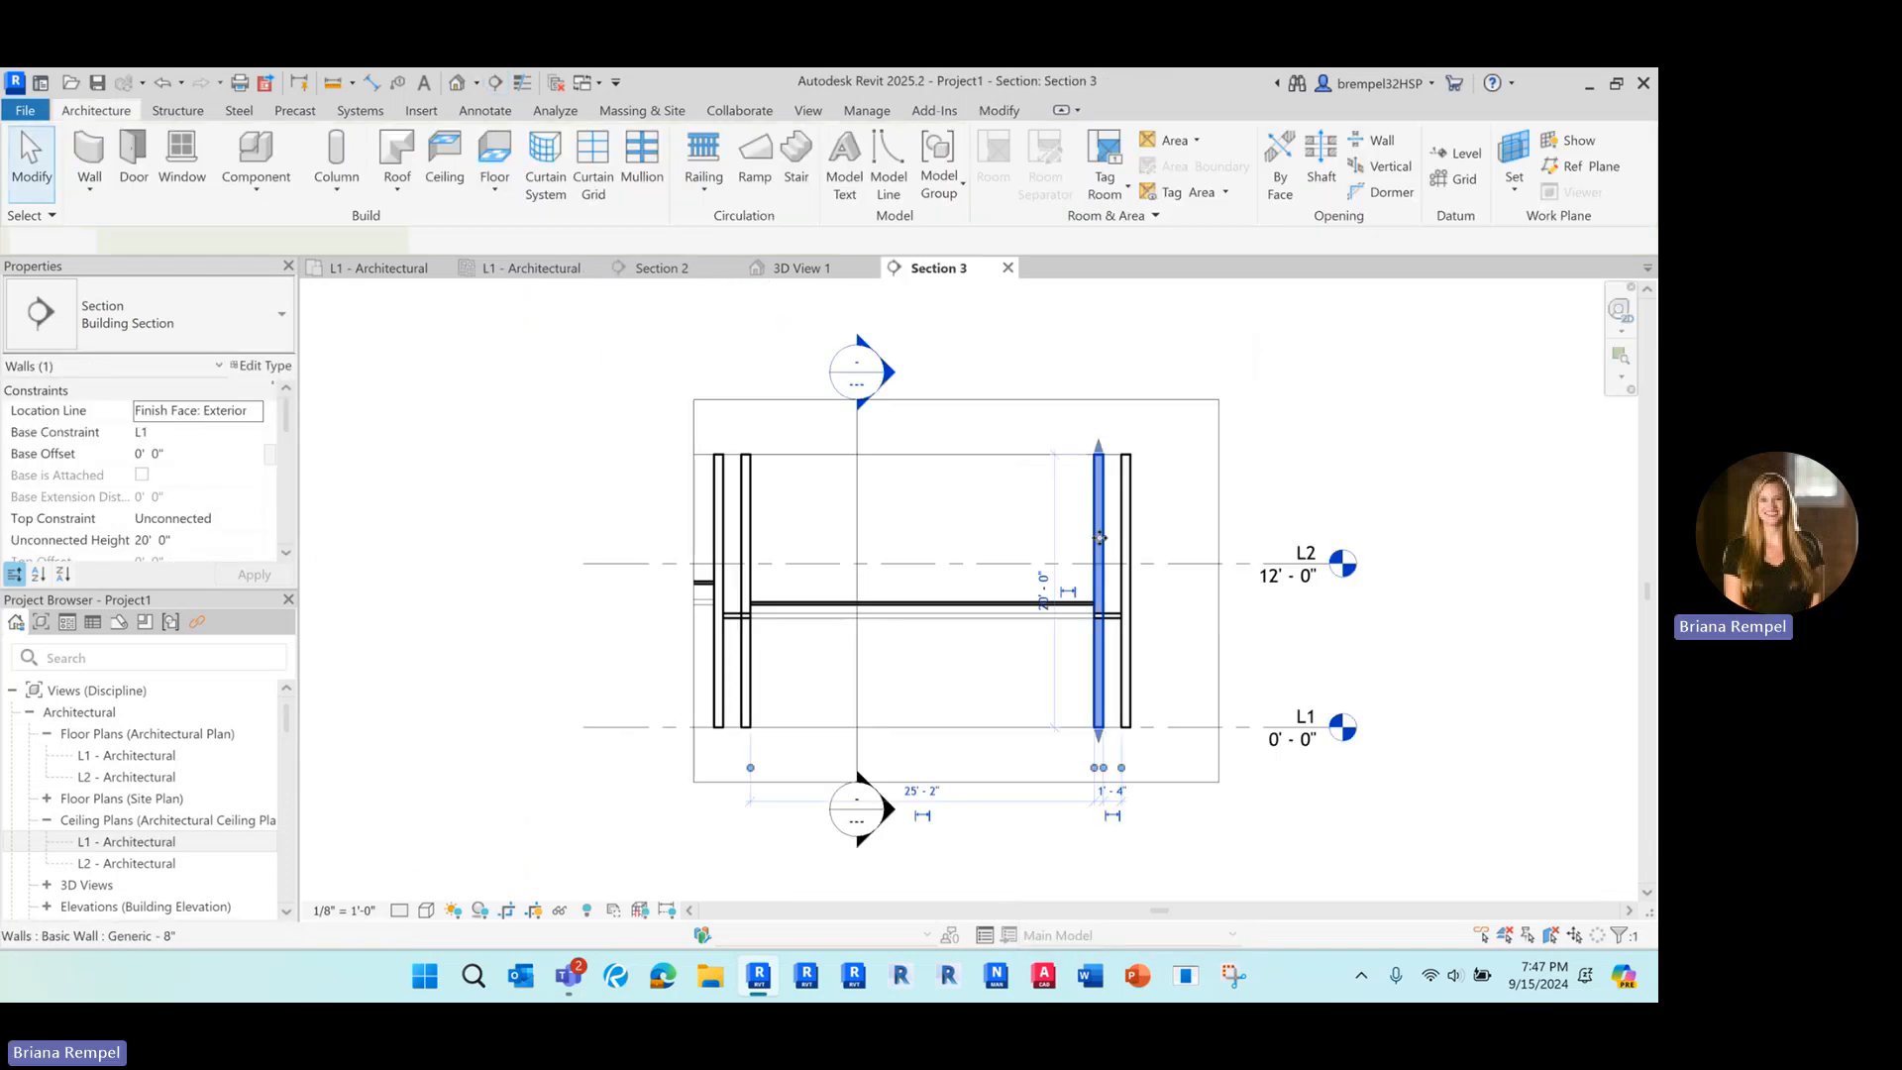
{"action": "left_click", "coordinate": [748, 535], "text": "ctrl"}
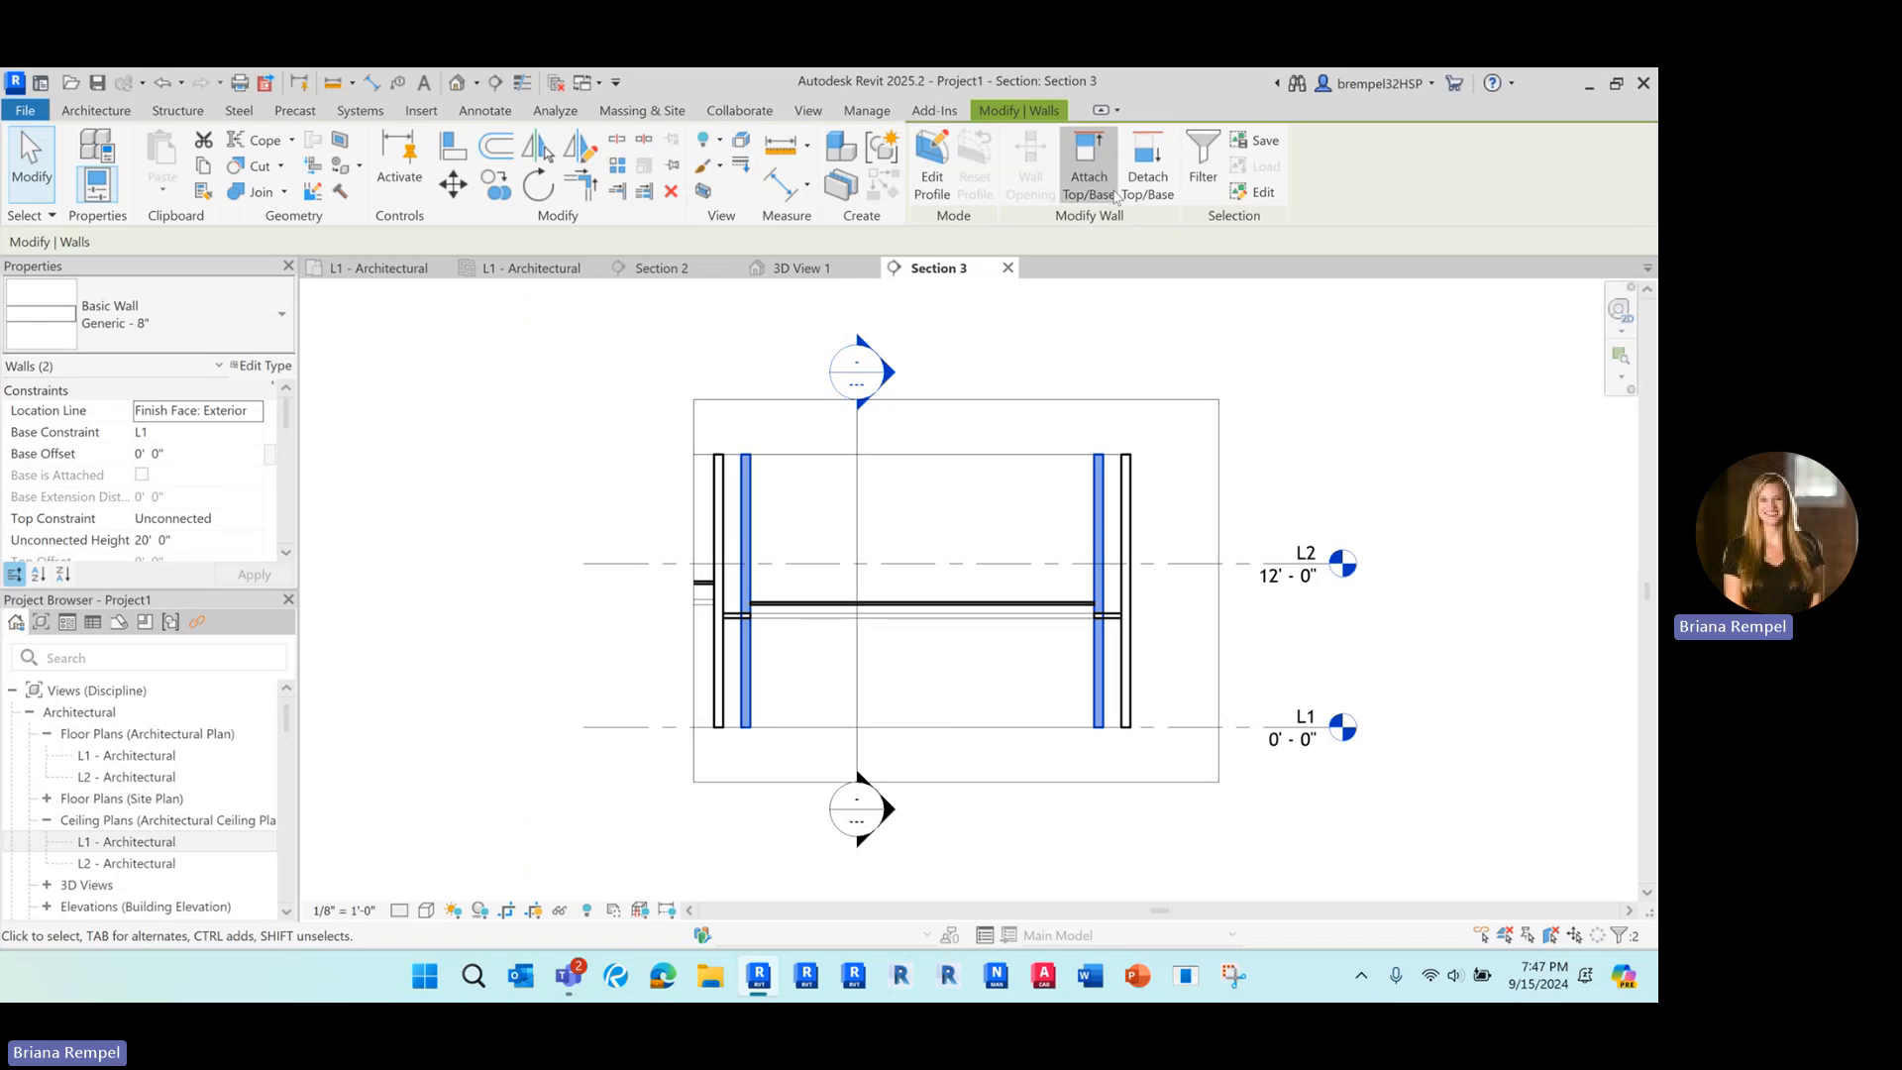
{"action": "left_click", "coordinate": [1089, 168]}
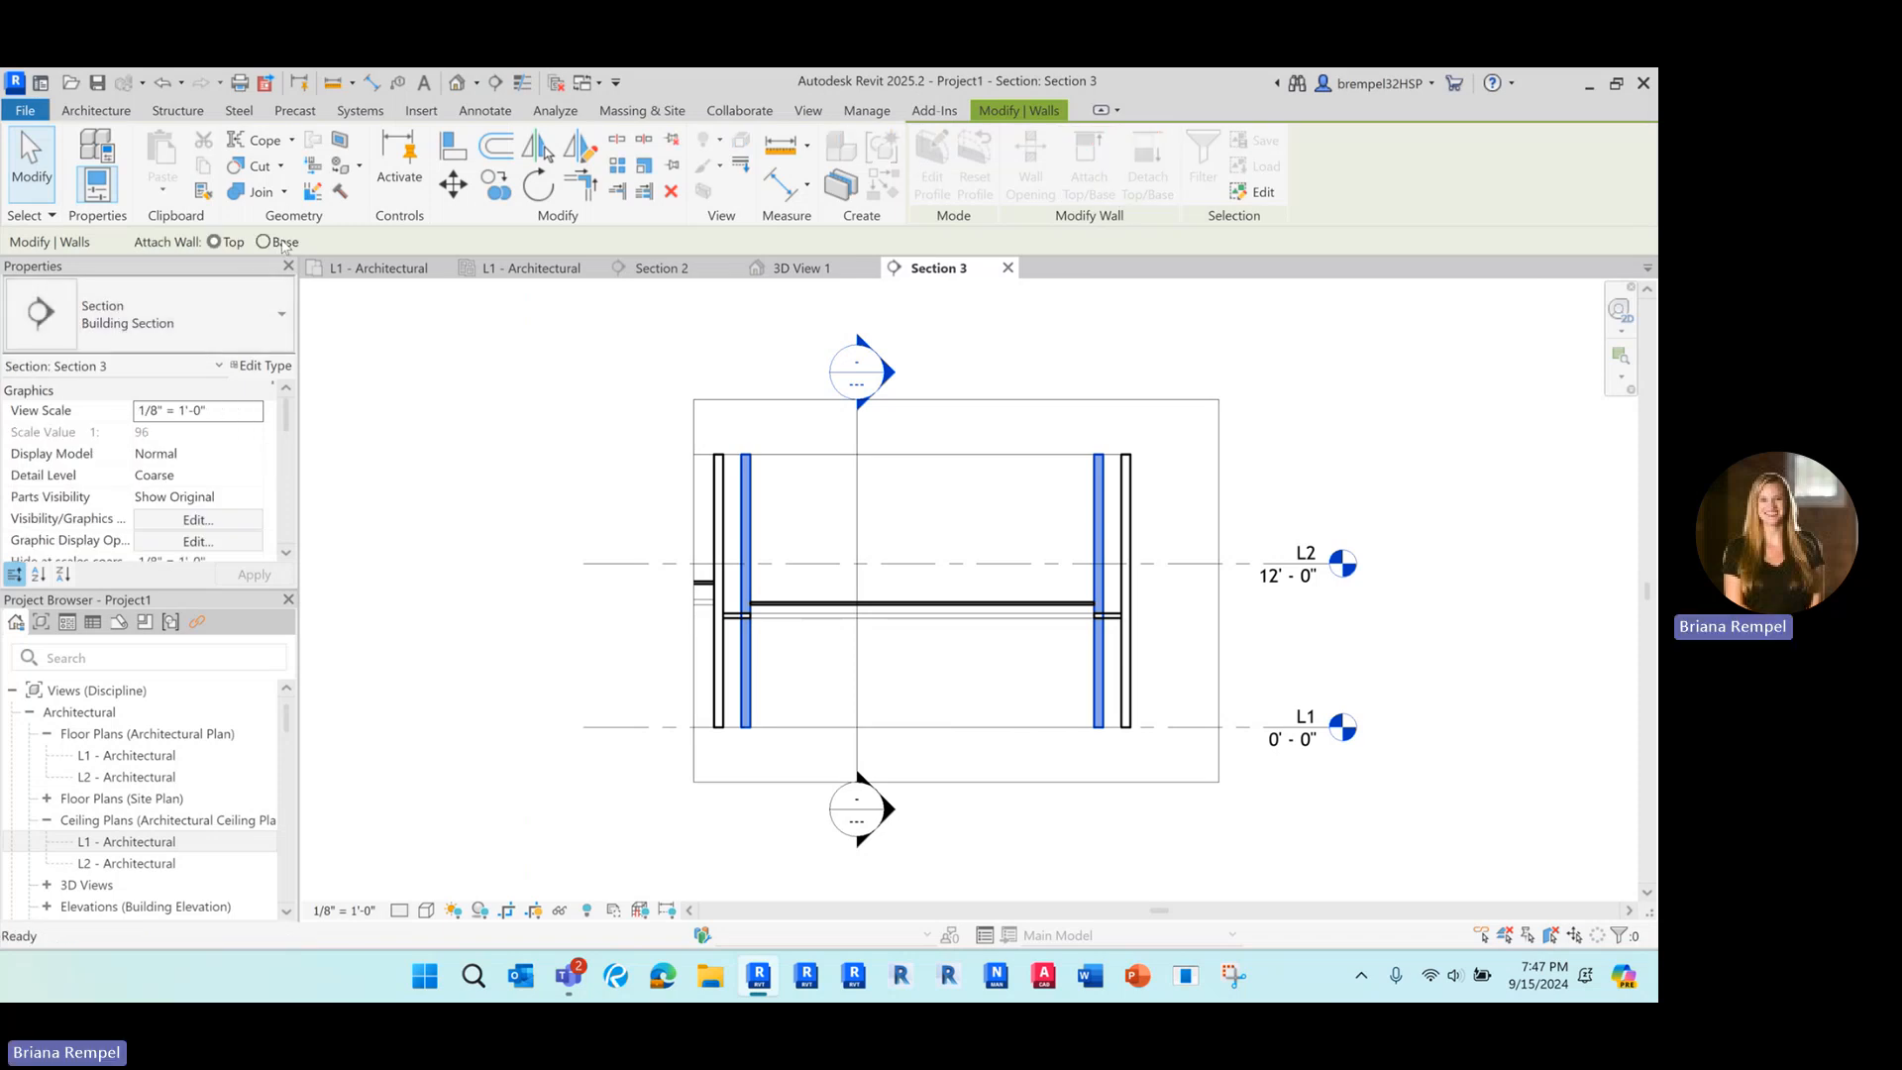
{"action": "left_click", "coordinate": [265, 241]}
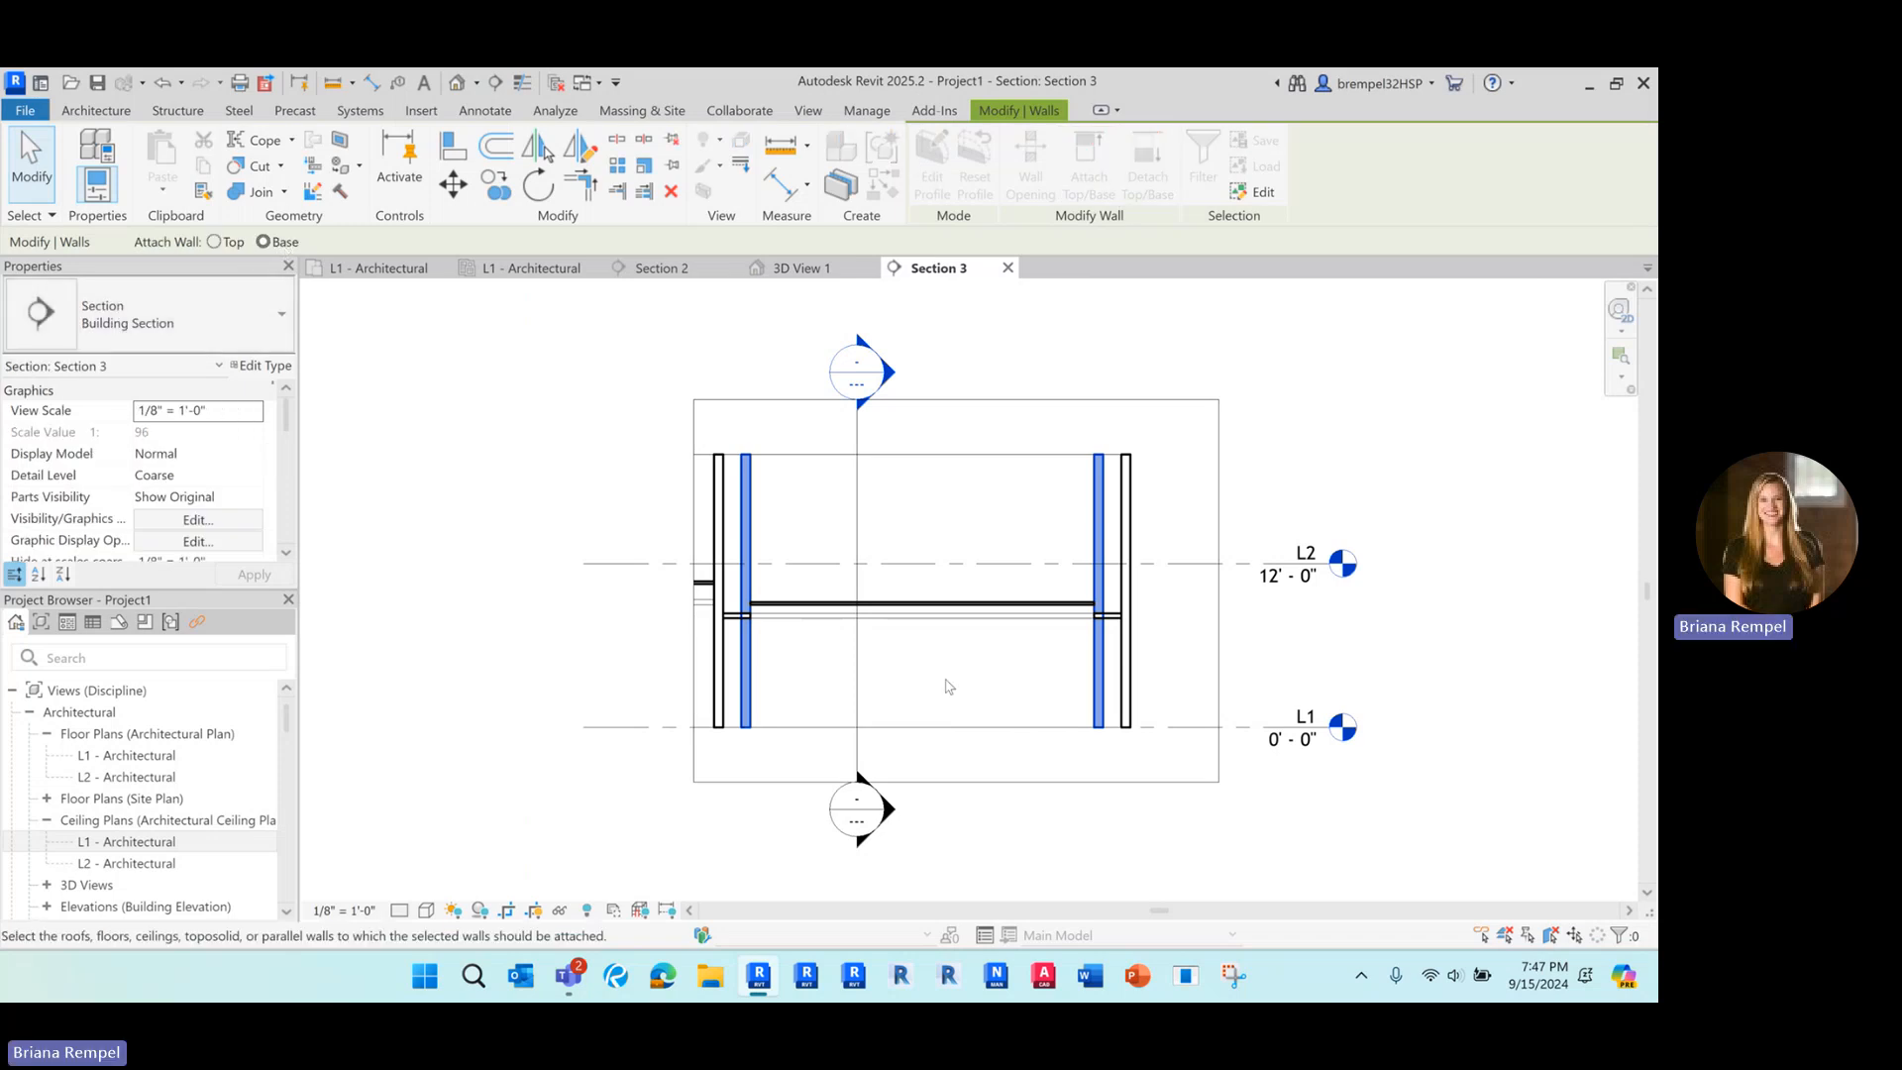
{"action": "scroll", "coordinate": [921, 684], "scroll_direction": "up", "scroll_amount": 2}
{"action": "left_click", "coordinate": [654, 570]}
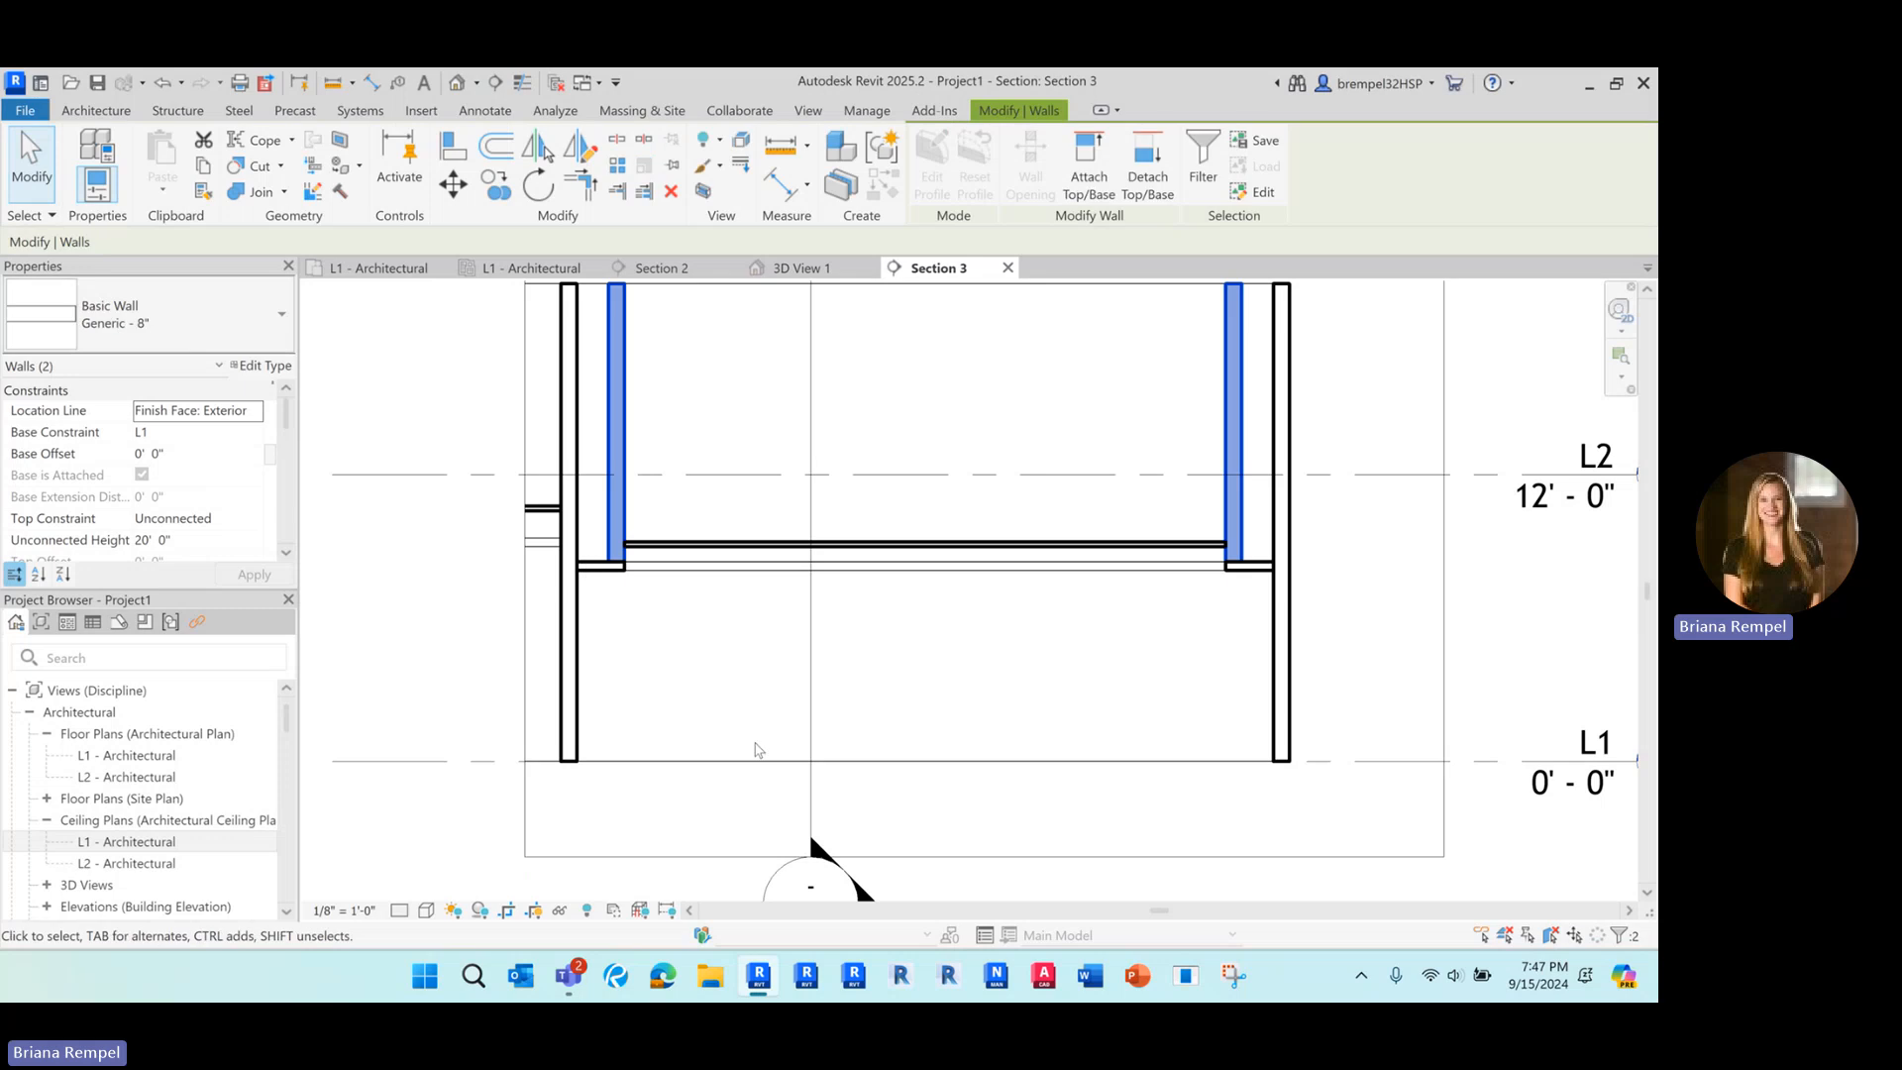
{"action": "key", "text": "Escape"}
{"action": "scroll", "coordinate": [825, 621], "scroll_direction": "down", "scroll_amount": 1}
{"action": "scroll", "coordinate": [825, 621], "scroll_direction": "down", "scroll_amount": 1}
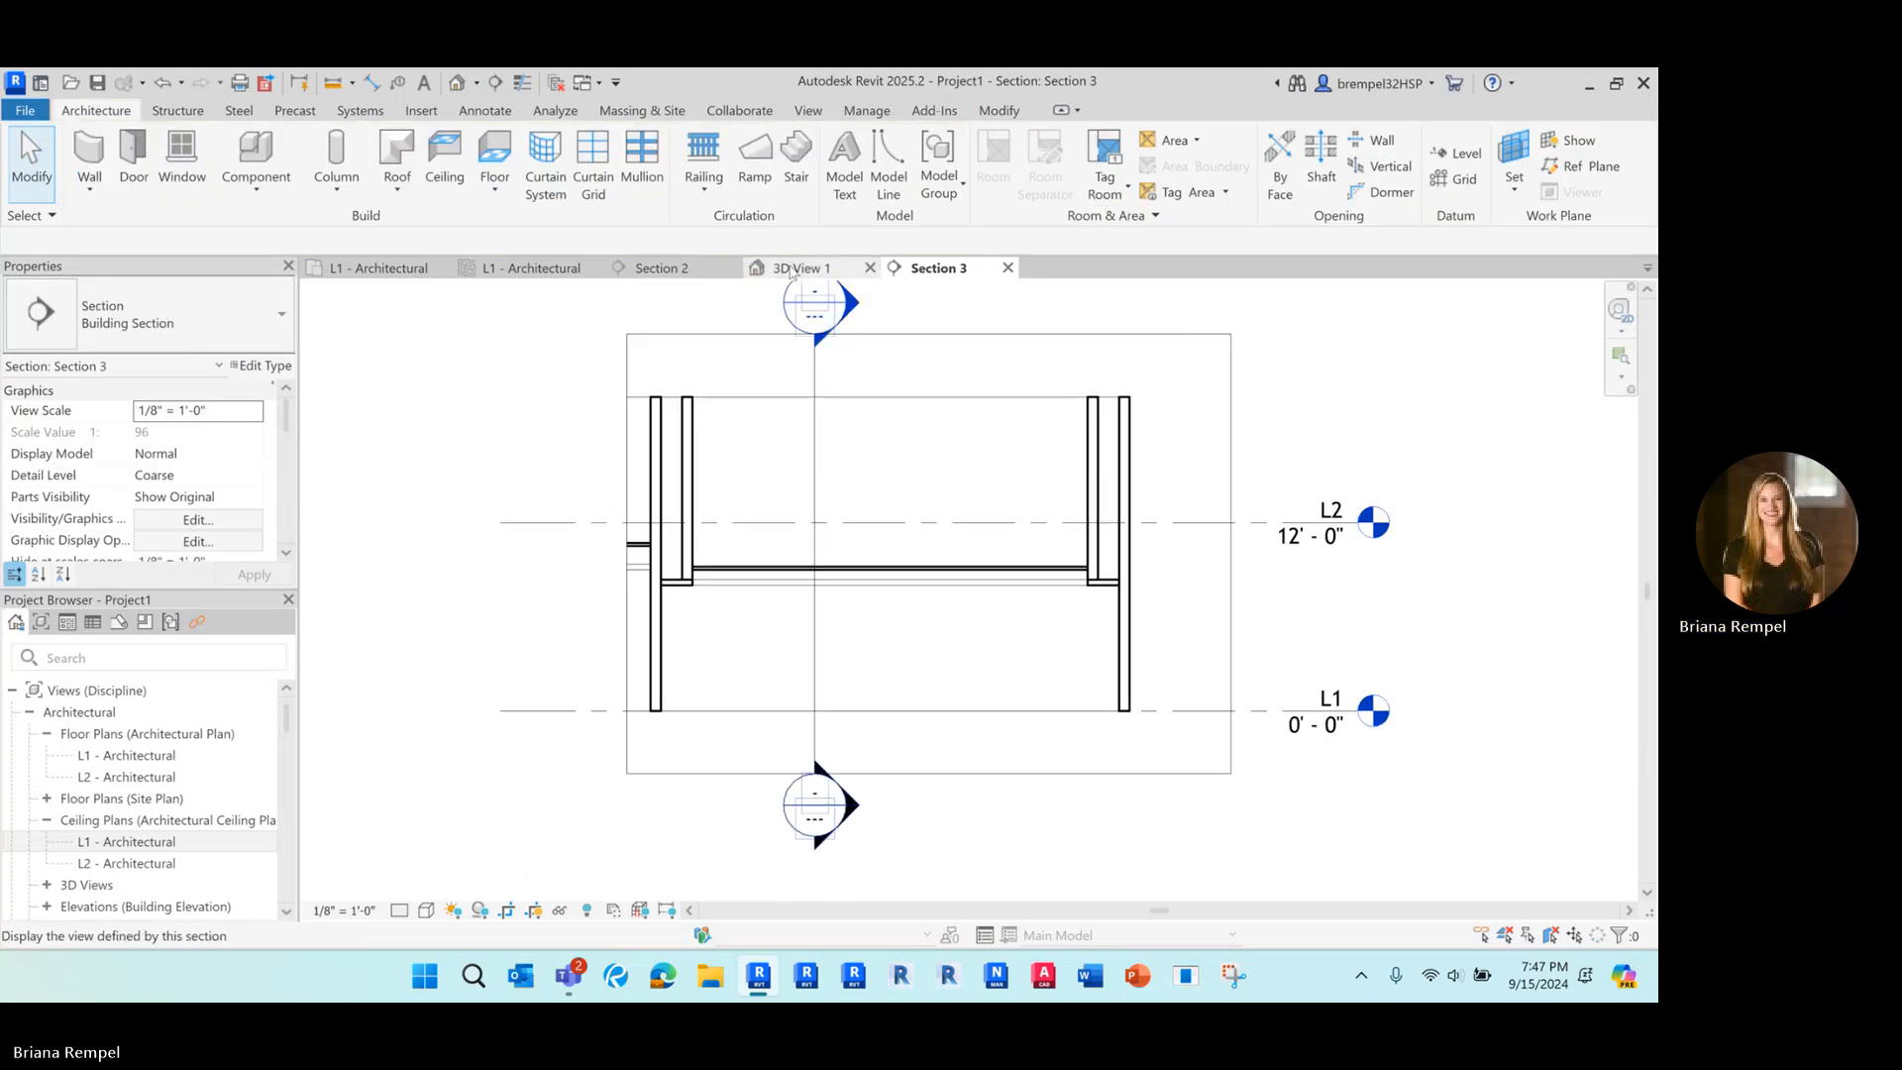
In the L1 reflected ceiling plan, place a perspective camera in the end room's corner, aimed at the opposite wall.
{"action": "left_click", "coordinate": [798, 268]}
{"action": "left_click", "coordinate": [541, 268]}
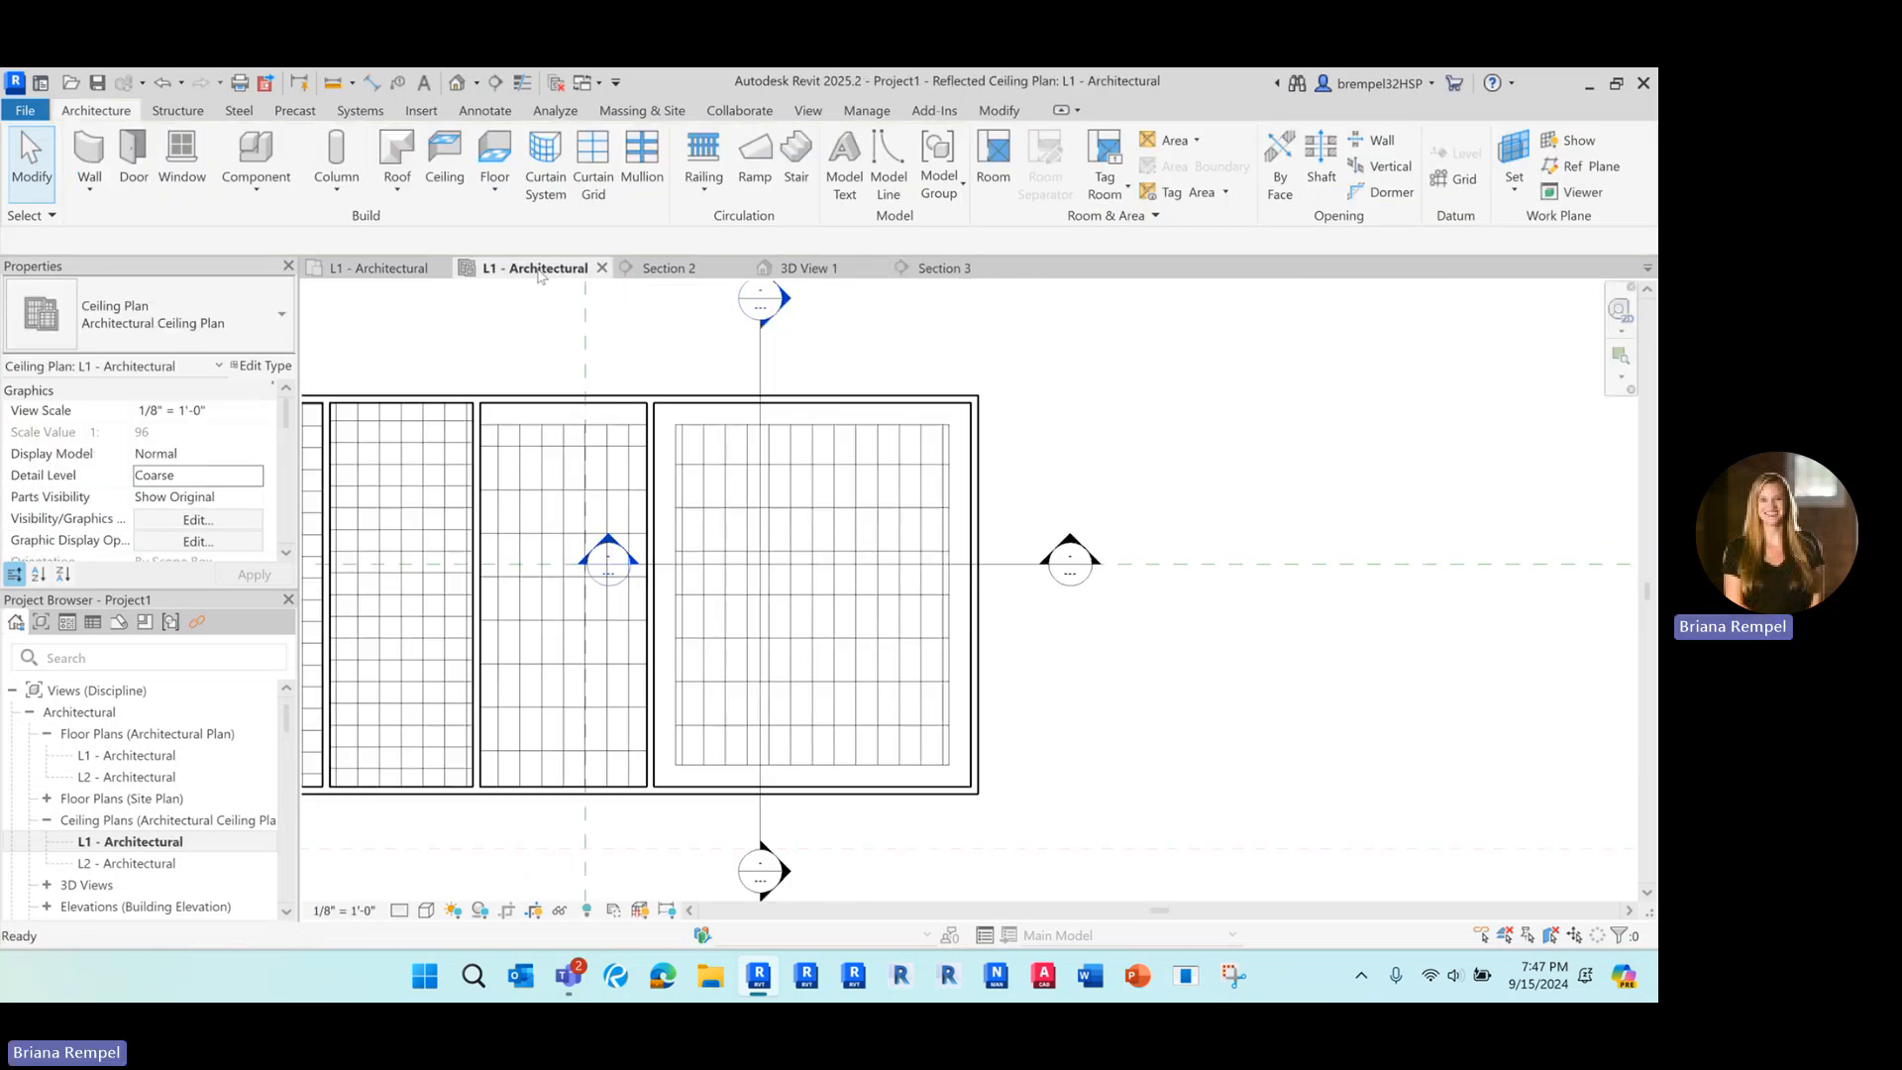
{"action": "scroll", "coordinate": [509, 331], "scroll_direction": "down", "scroll_amount": 2}
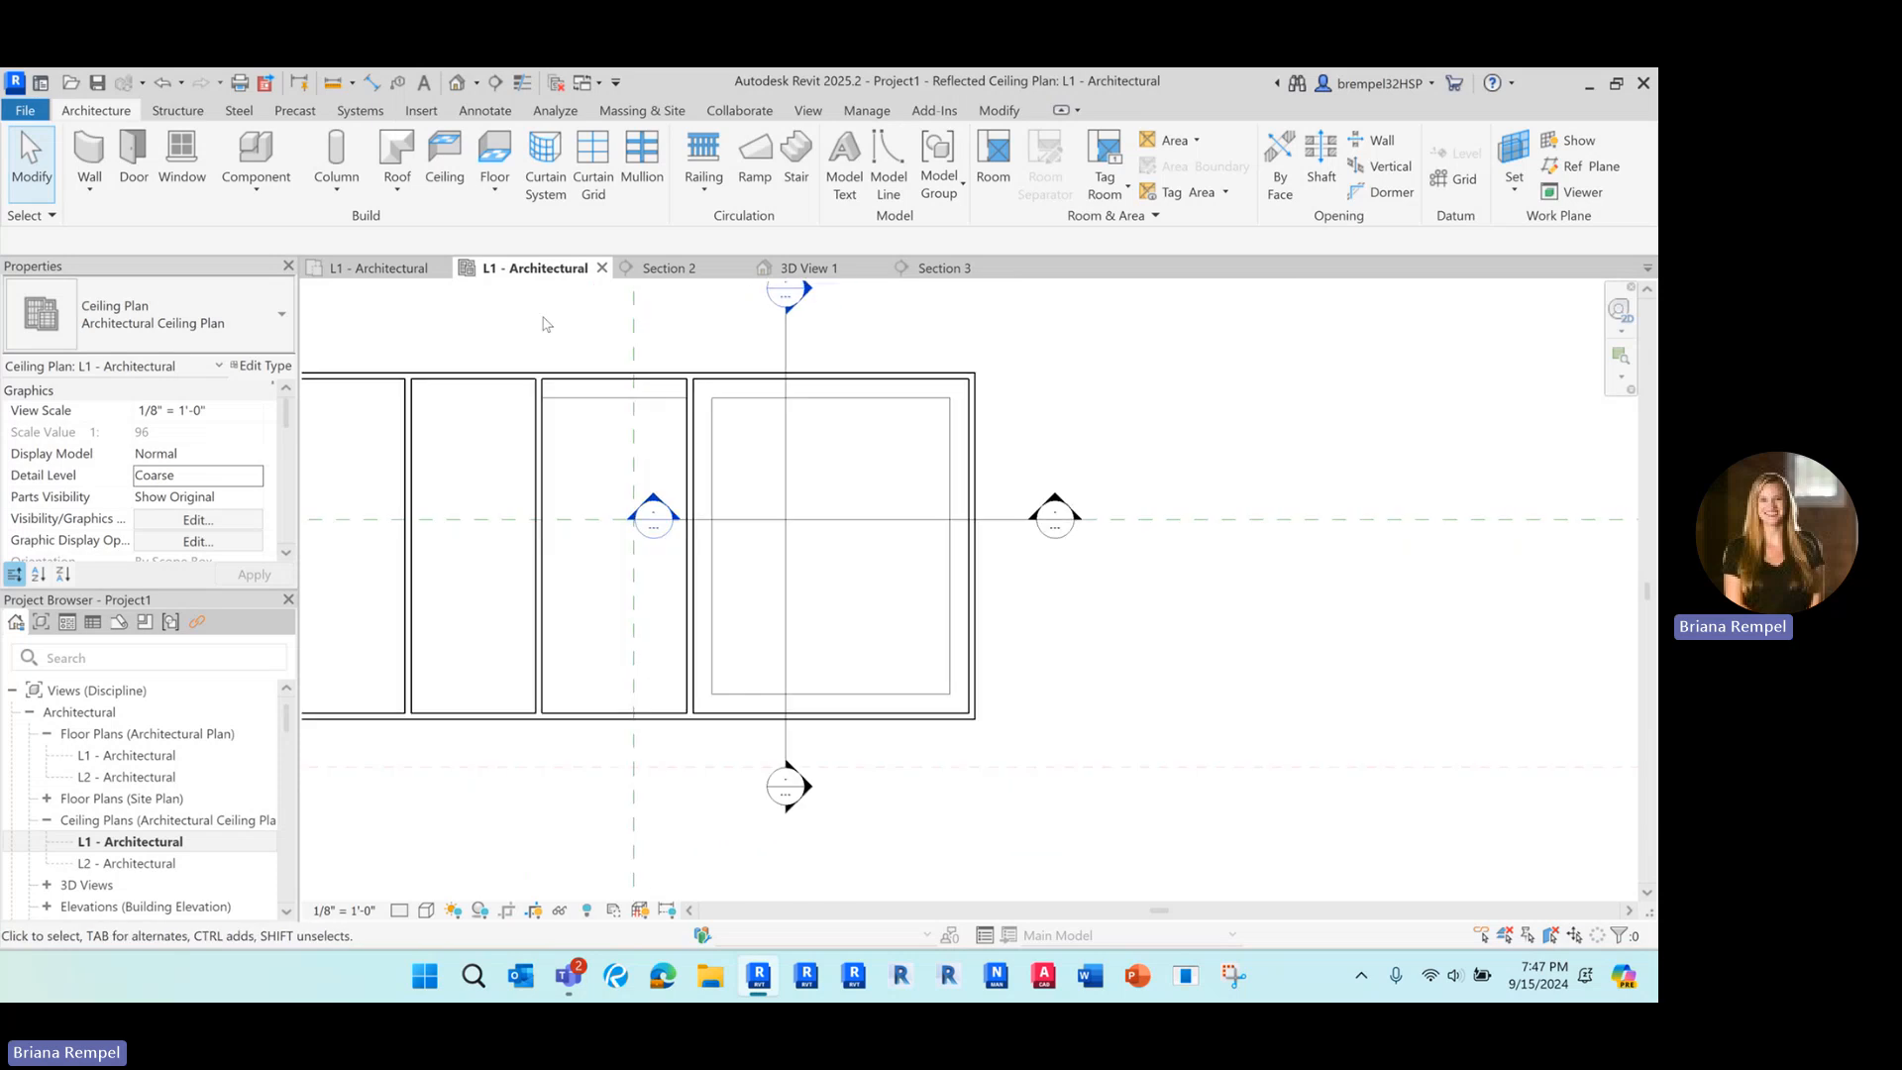
{"action": "left_click", "coordinate": [483, 91]}
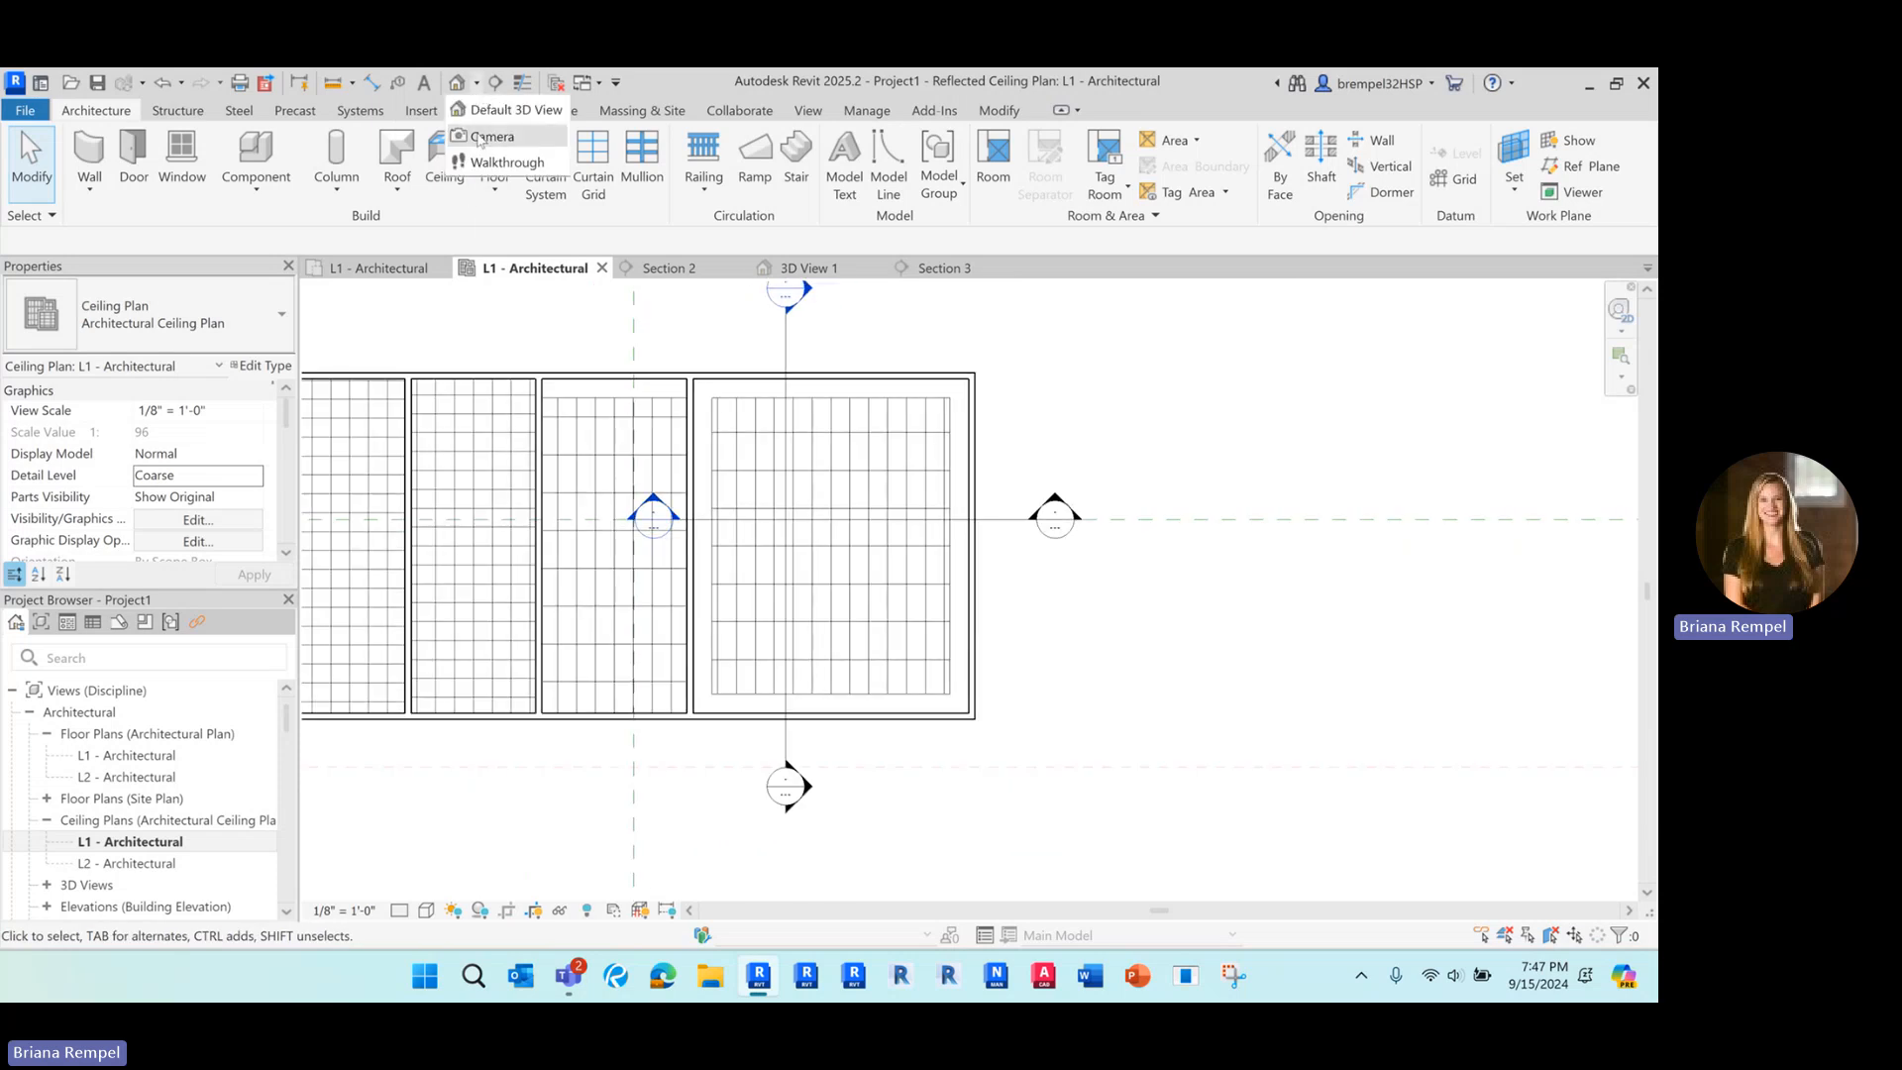
{"action": "left_click", "coordinate": [485, 137]}
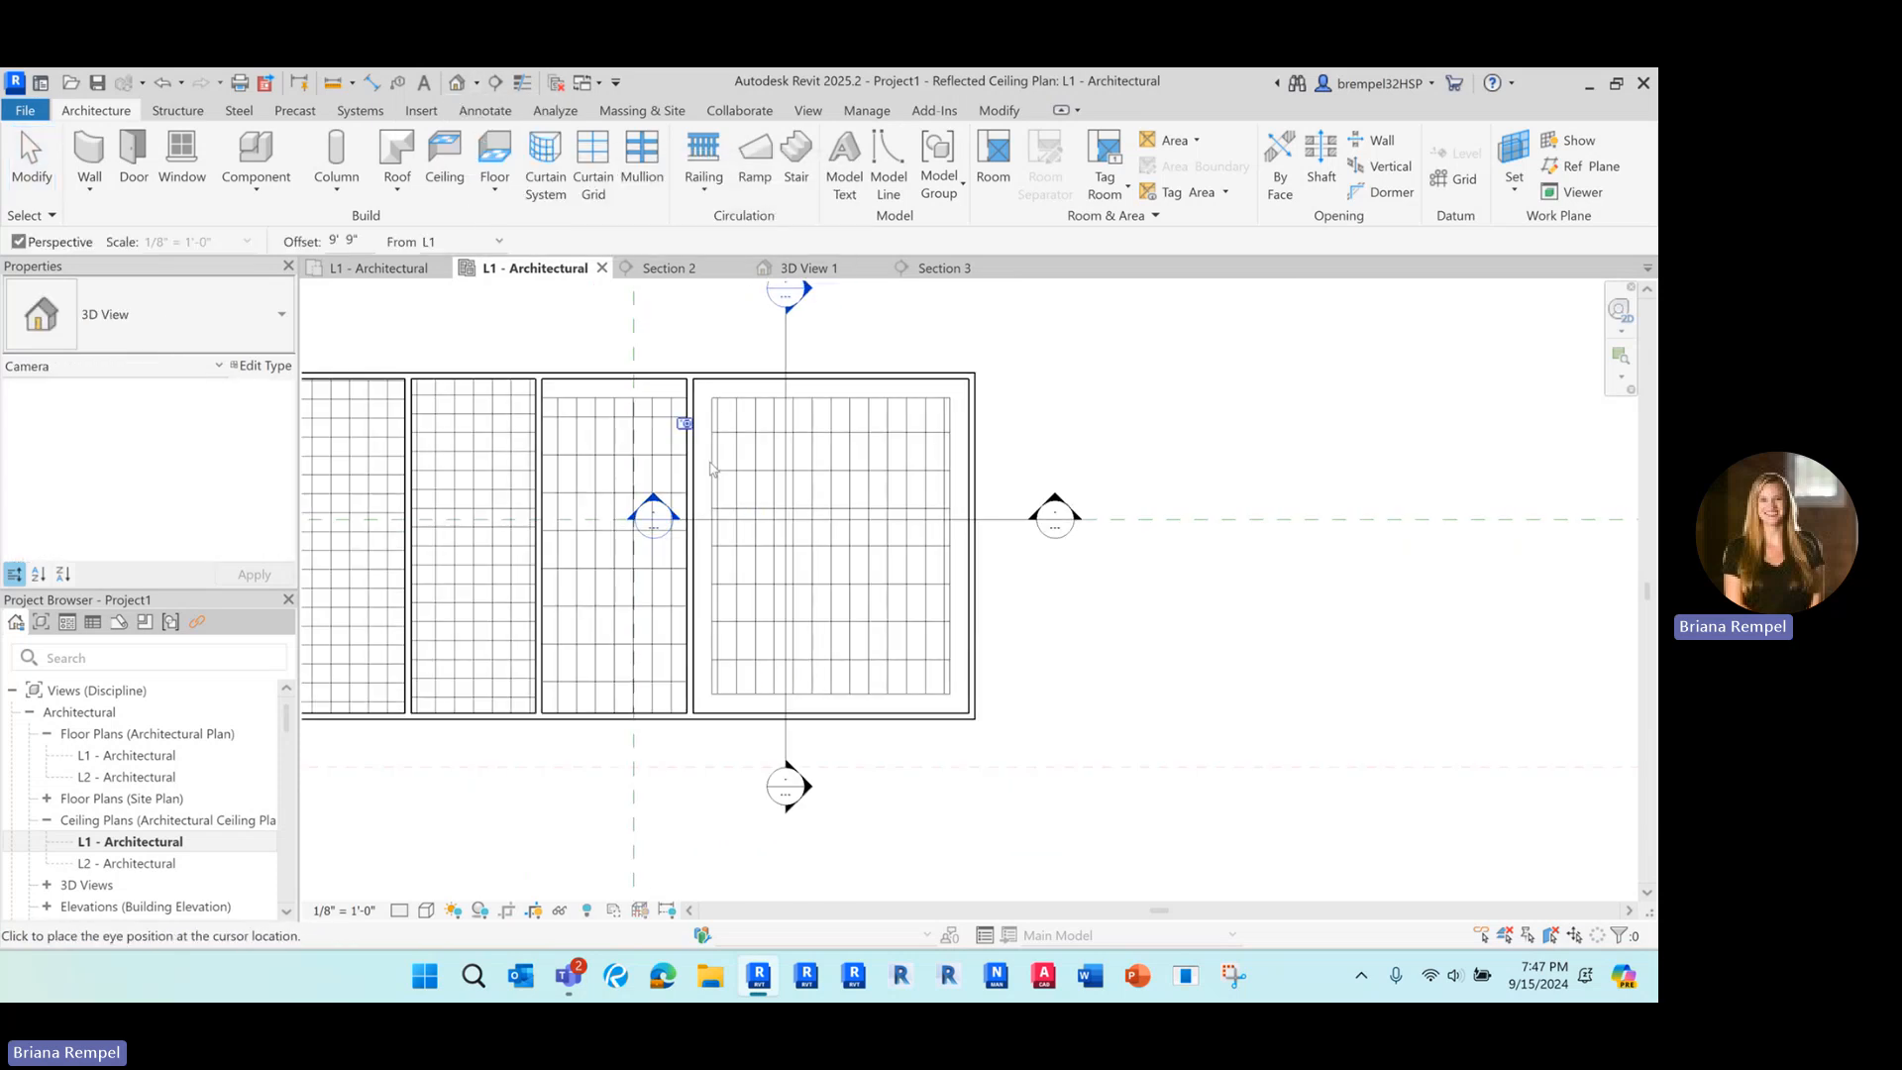
{"action": "left_click", "coordinate": [709, 710]}
{"action": "left_click", "coordinate": [889, 351]}
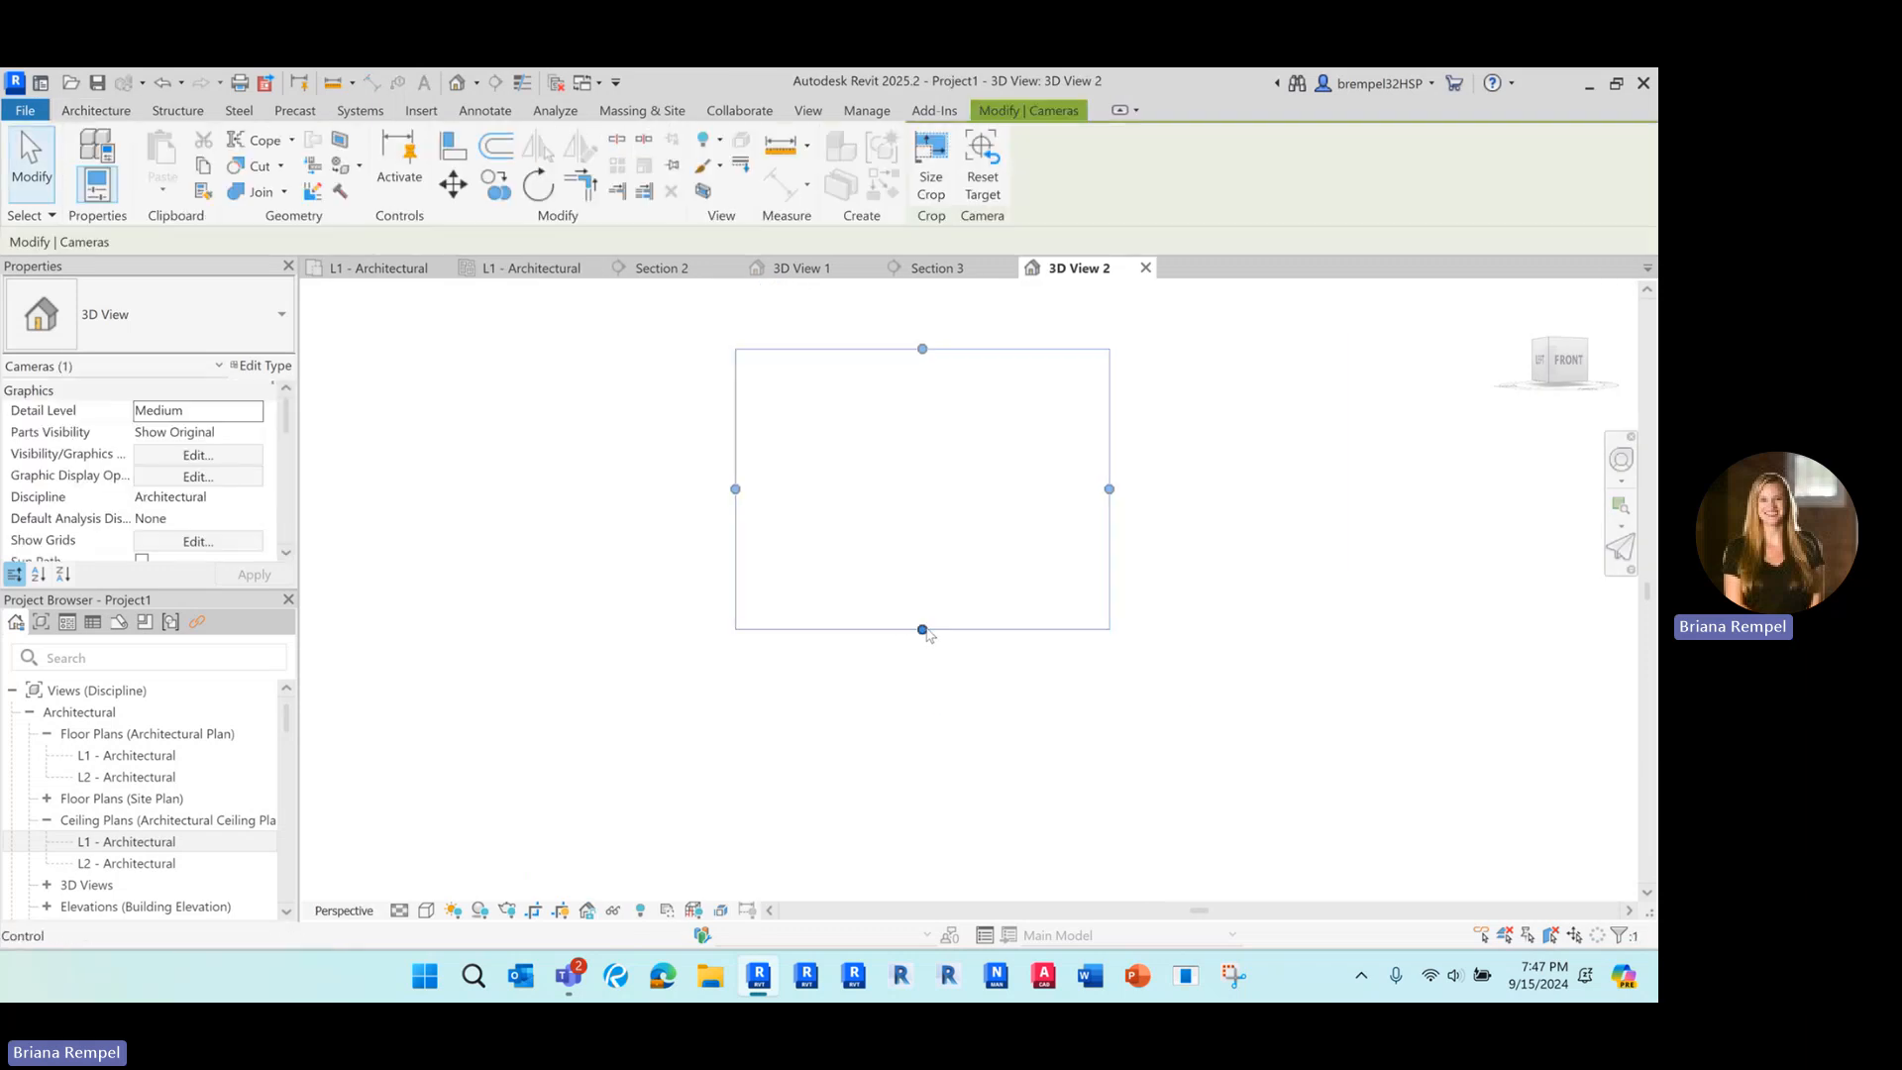
Enlarge the camera view's crop region downward and to both sides, and close the view.
{"action": "left_click_drag", "start_coordinate": [923, 629], "coordinate": [918, 820]}
{"action": "left_click_drag", "start_coordinate": [799, 449], "coordinate": [570, 449]}
{"action": "left_click_drag", "start_coordinate": [791, 569], "coordinate": [791, 812]}
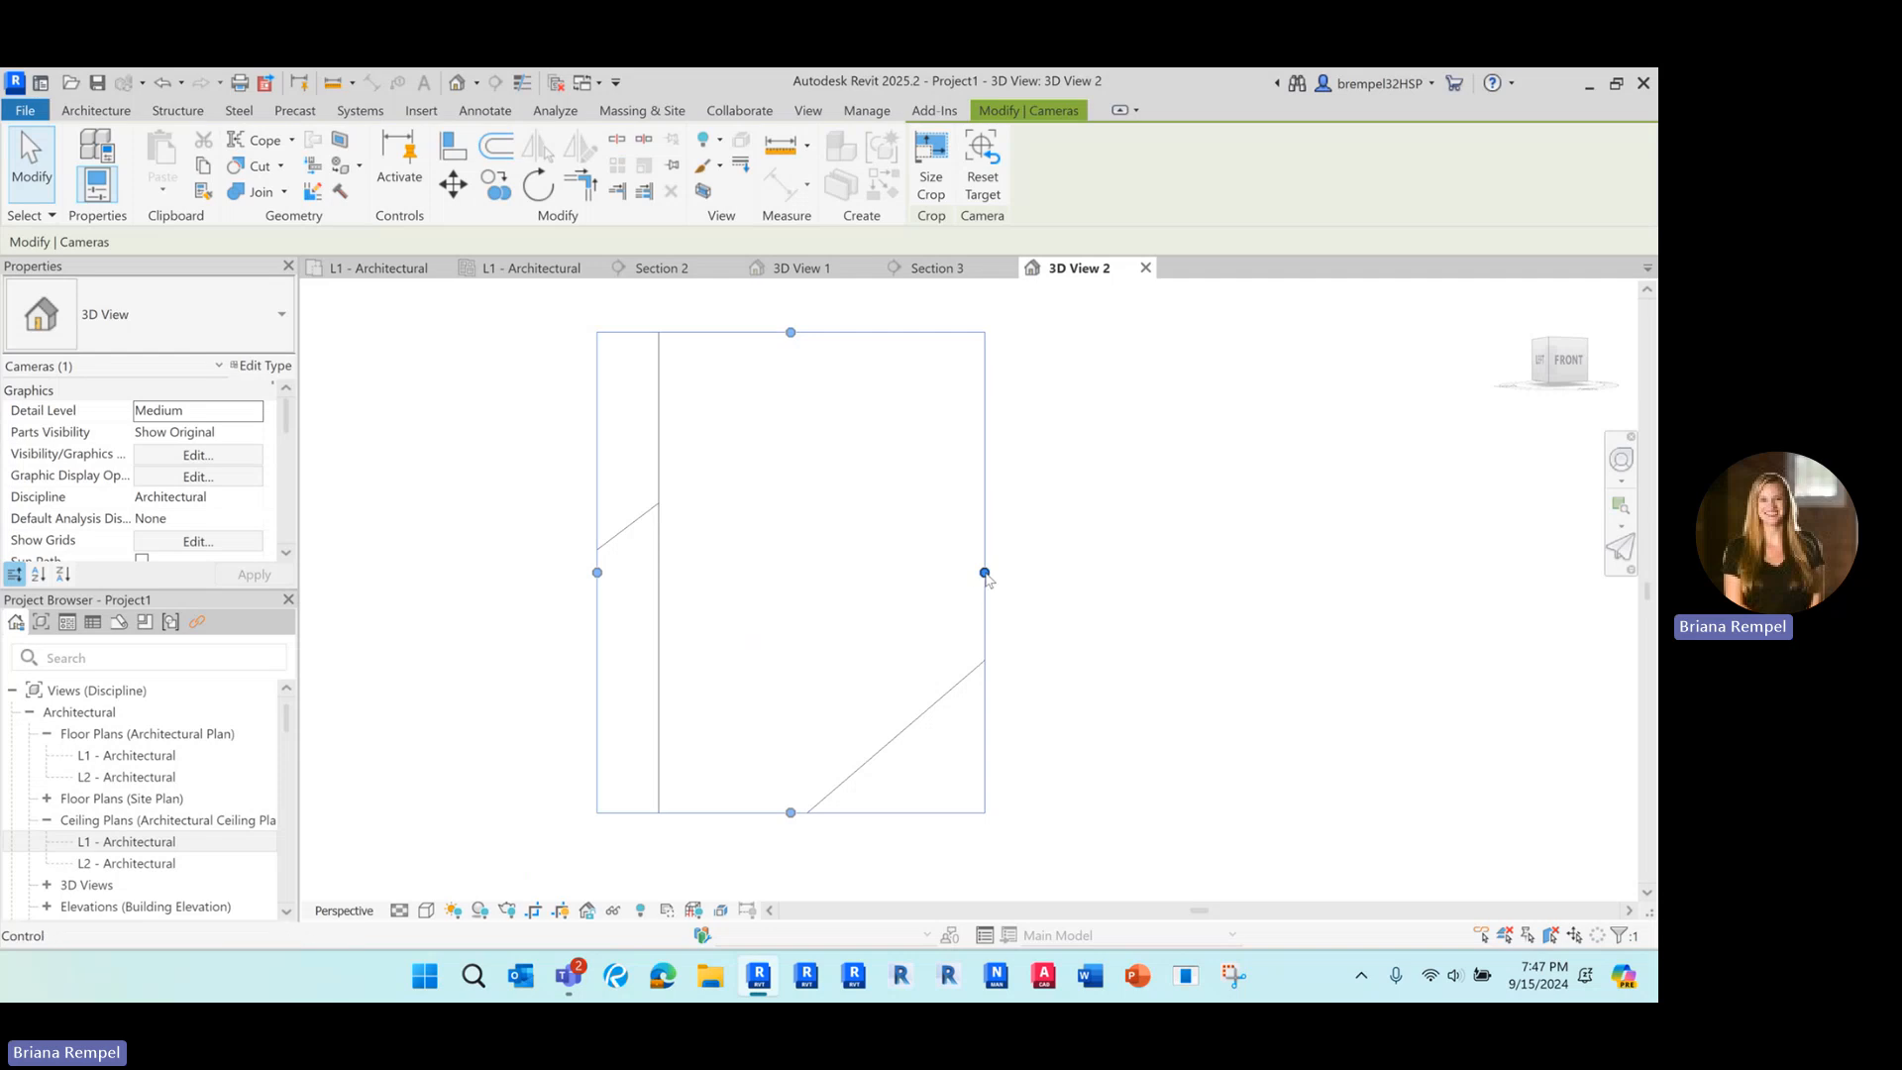
{"action": "left_click_drag", "start_coordinate": [985, 574], "coordinate": [1266, 535]}
{"action": "left_click", "coordinate": [1145, 269]}
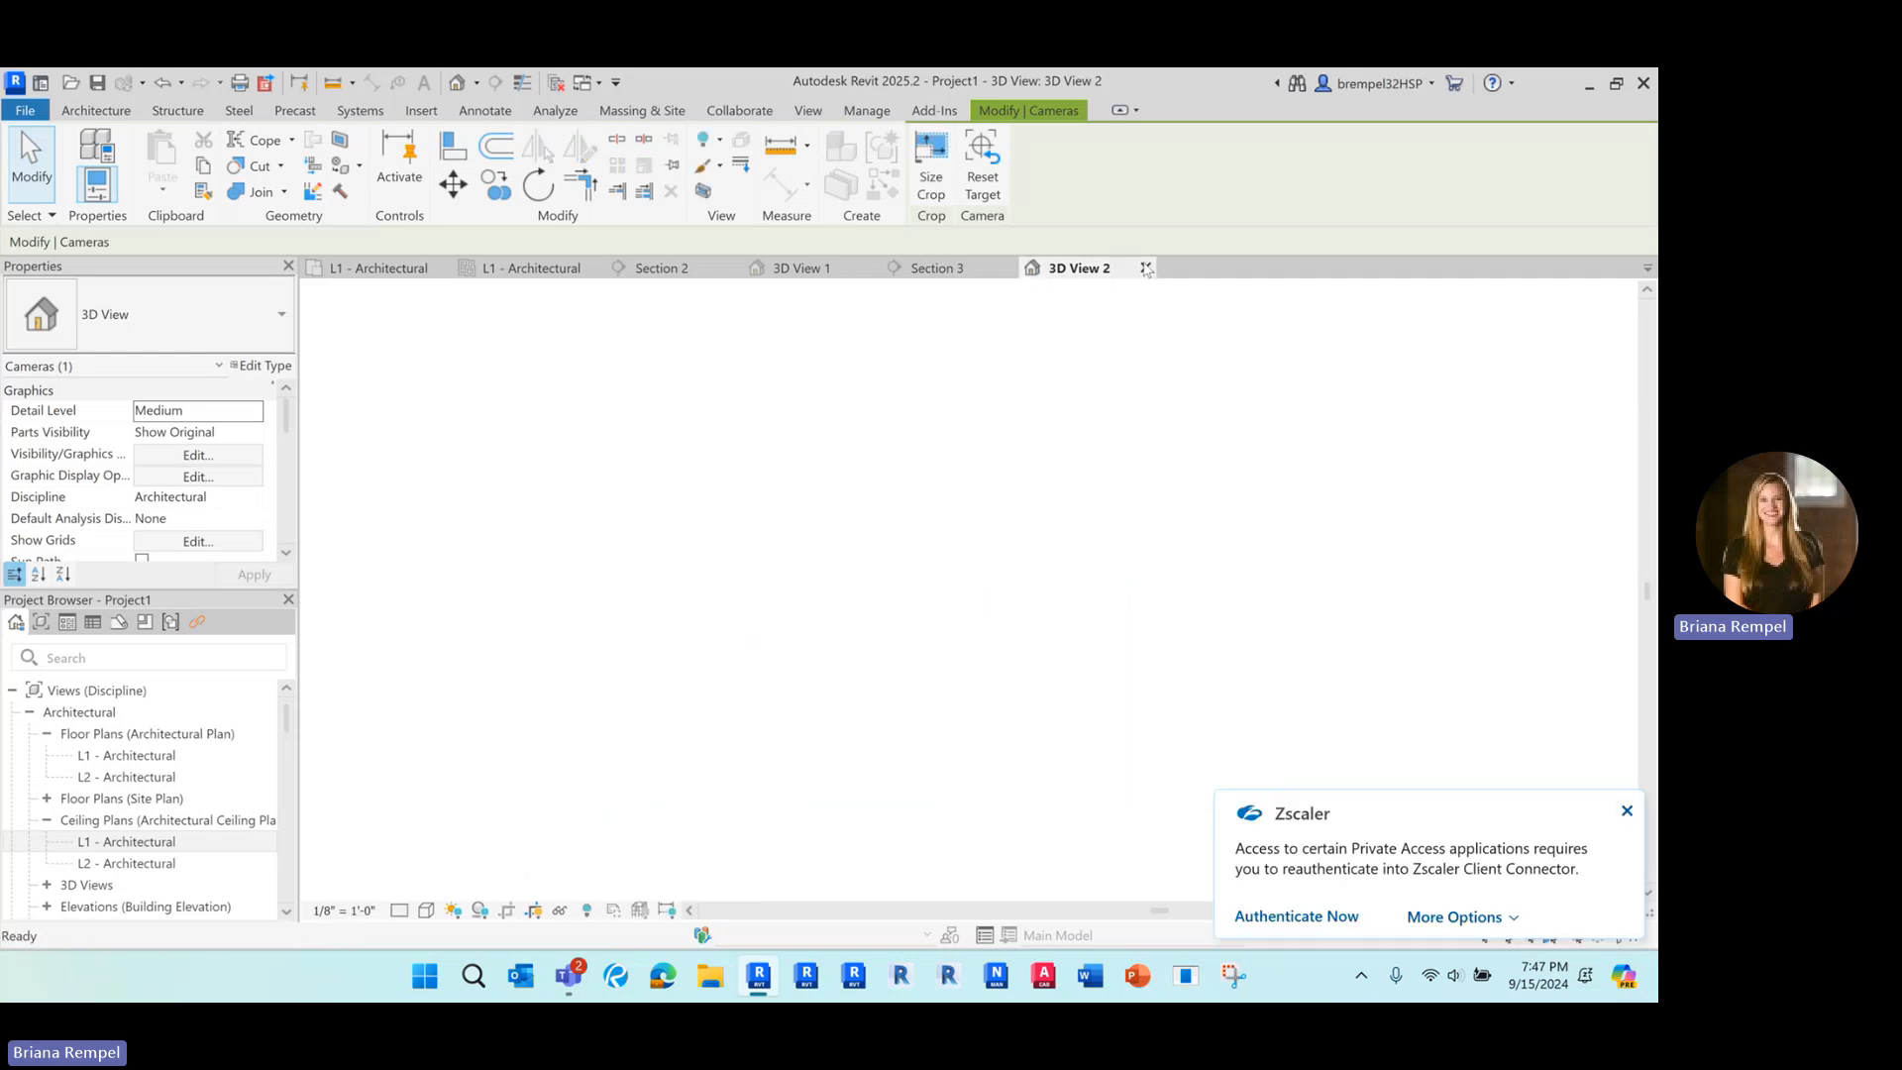
In the L1 floor plan, place a perspective camera in the end room's lower-left corner, aimed diagonally past the opposite wall.
{"action": "left_click", "coordinate": [382, 268]}
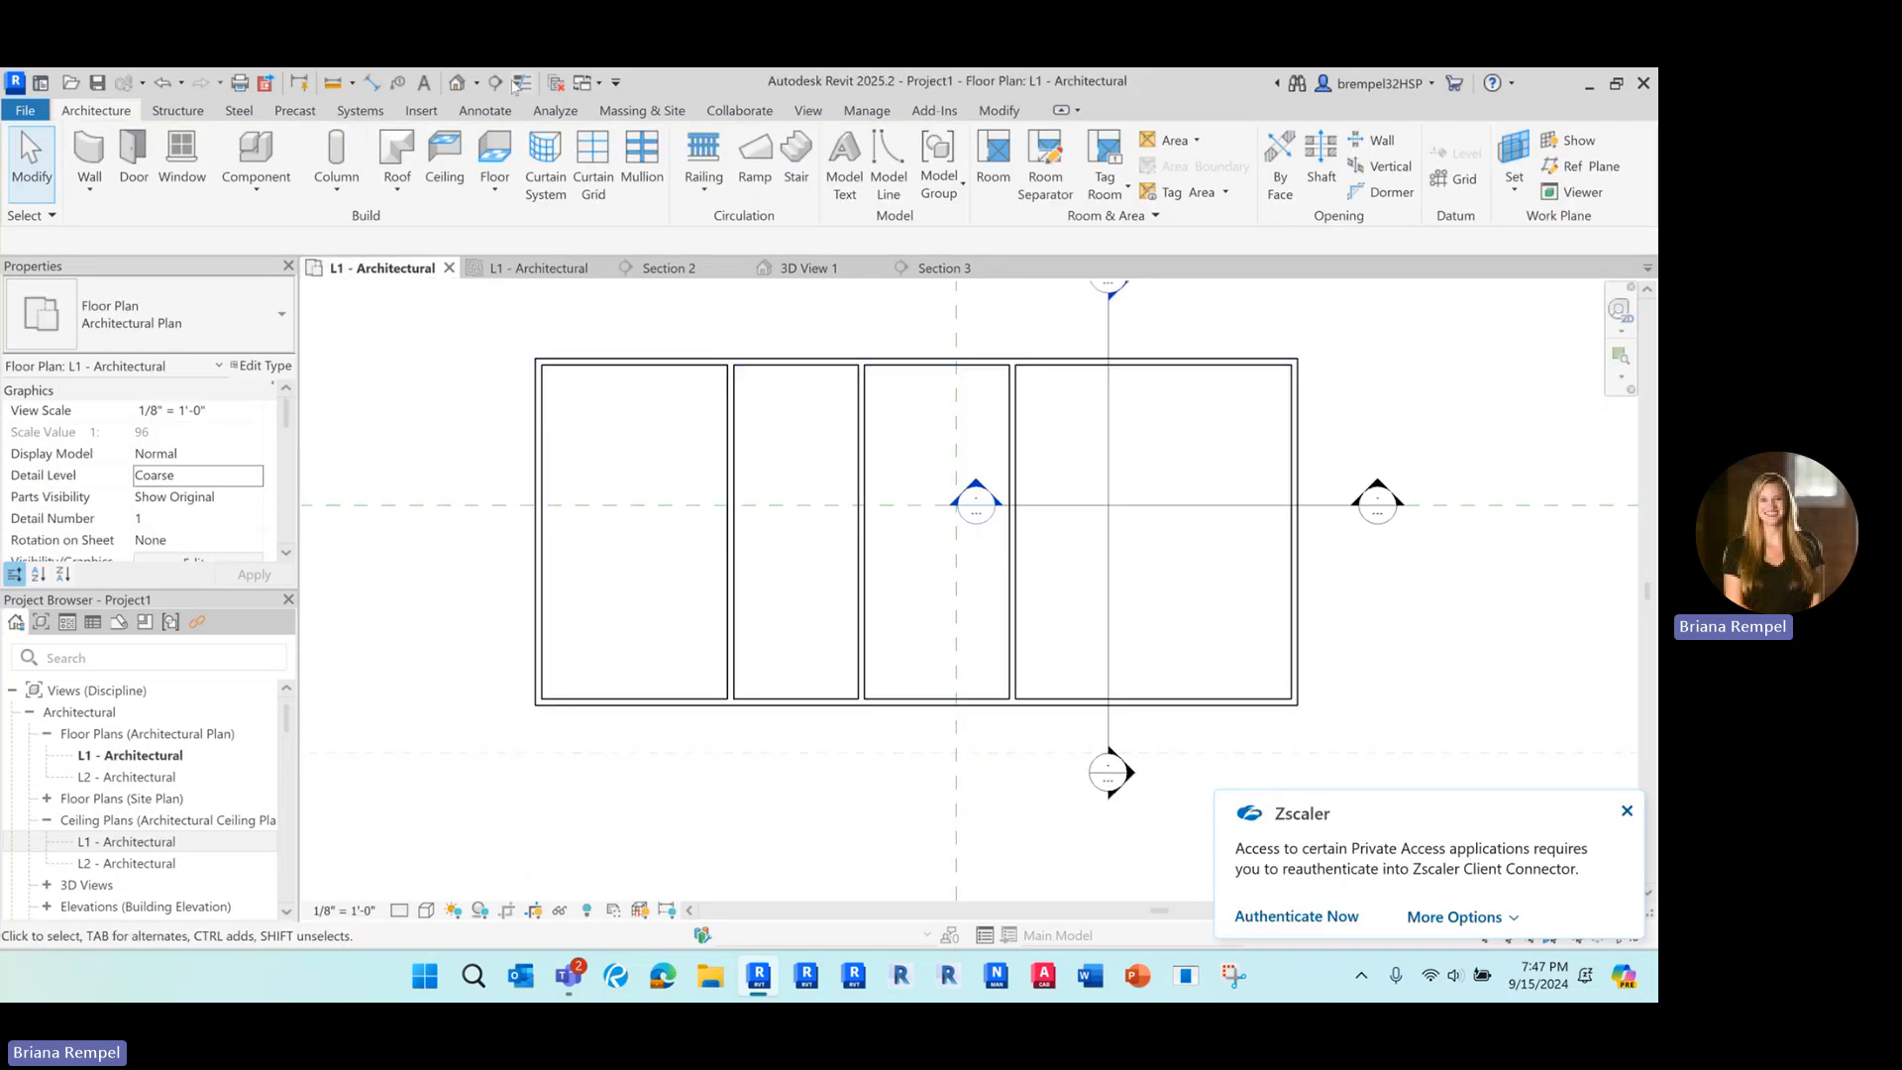
{"action": "left_click", "coordinate": [476, 84]}
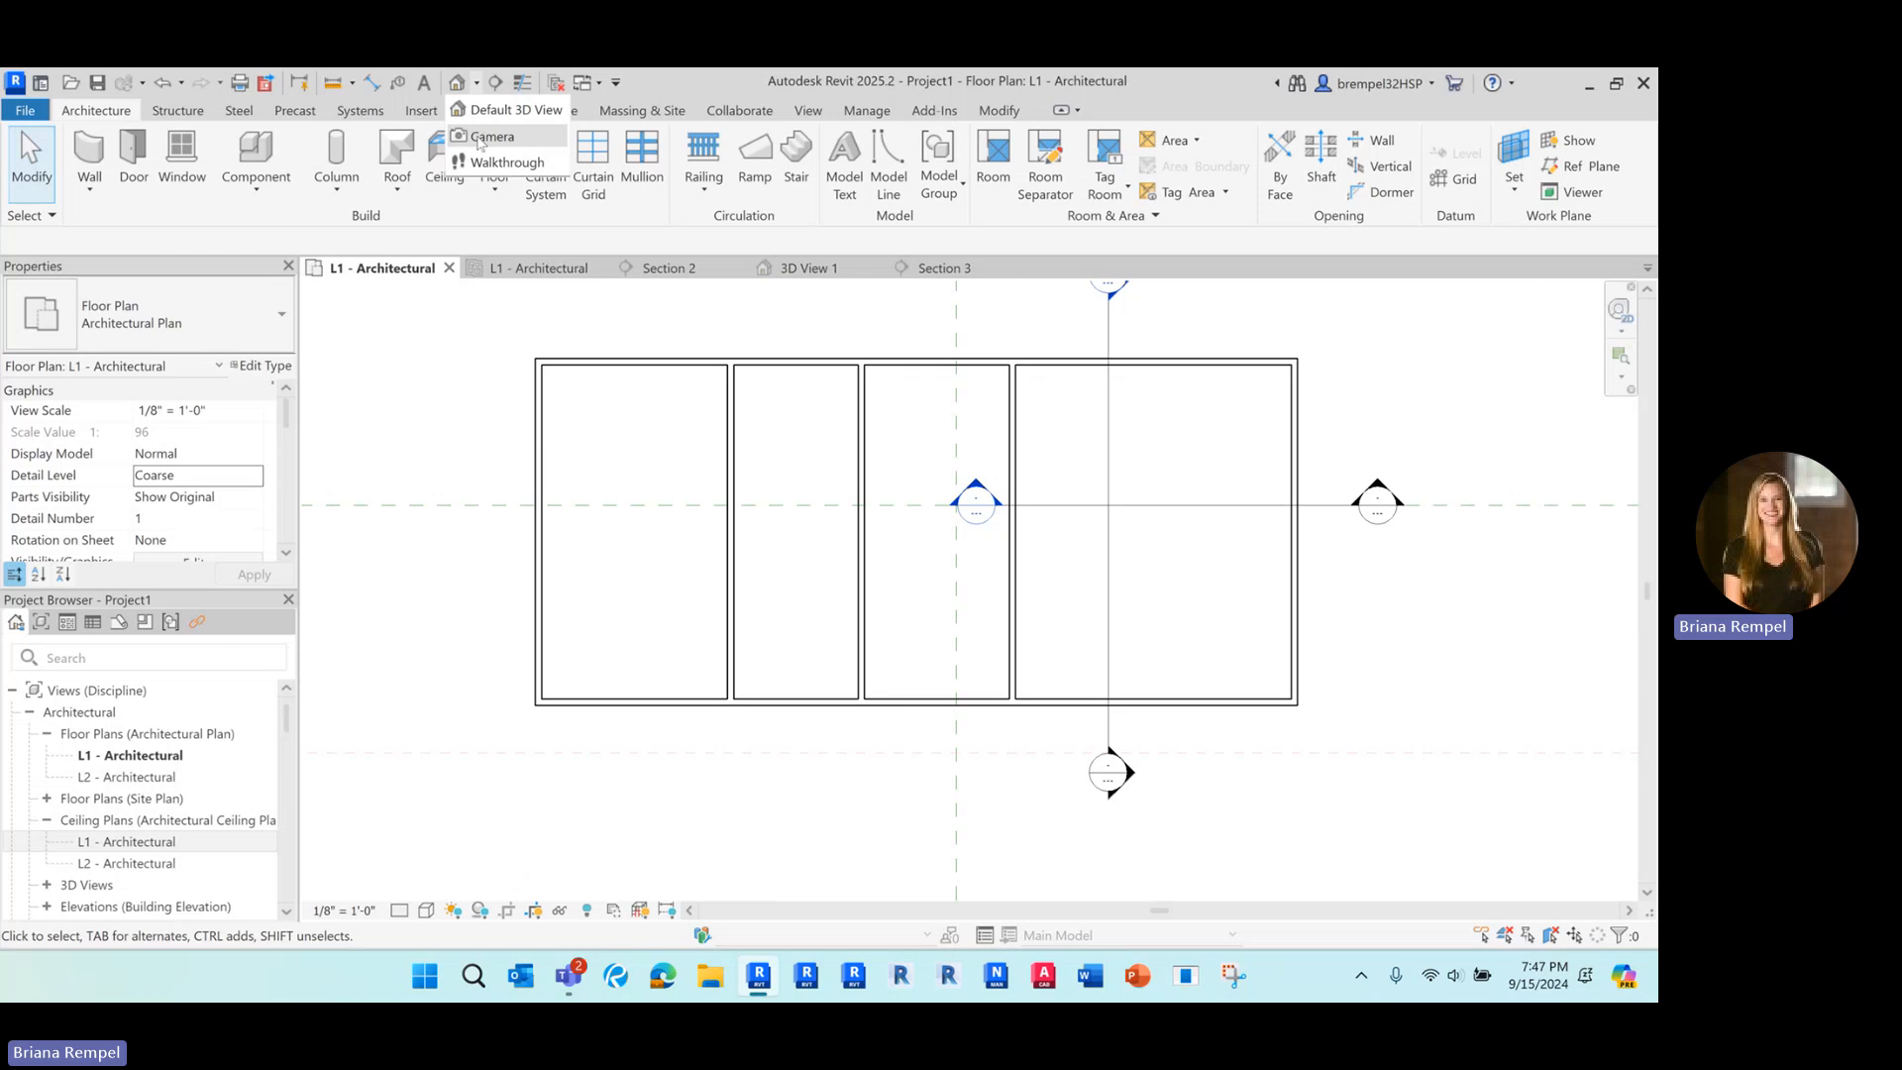
{"action": "left_click", "coordinate": [488, 136]}
{"action": "left_click", "coordinate": [1029, 691]}
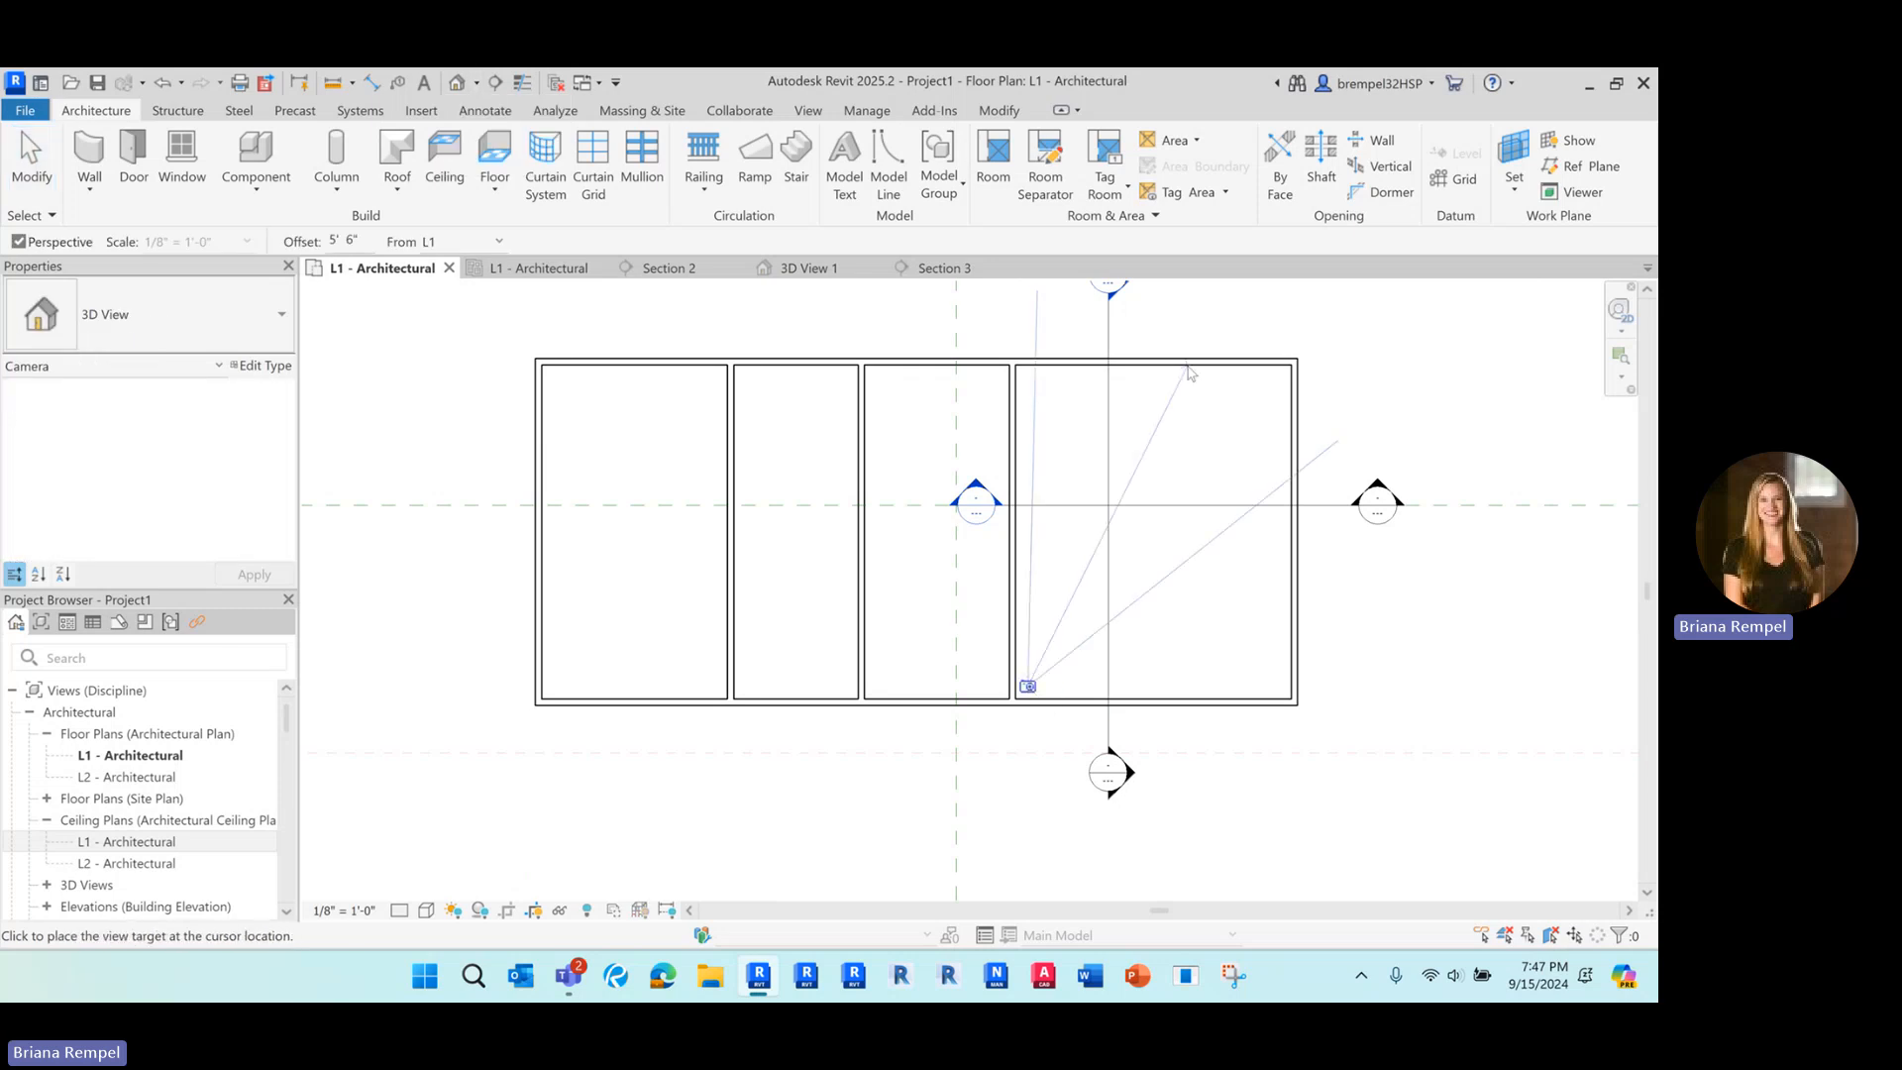
{"action": "left_click", "coordinate": [1222, 306]}
Give the camera view a textured visual style and widen its crop region to include the adjacent side wall.
{"action": "scroll", "coordinate": [973, 505], "scroll_direction": "down", "scroll_amount": 2}
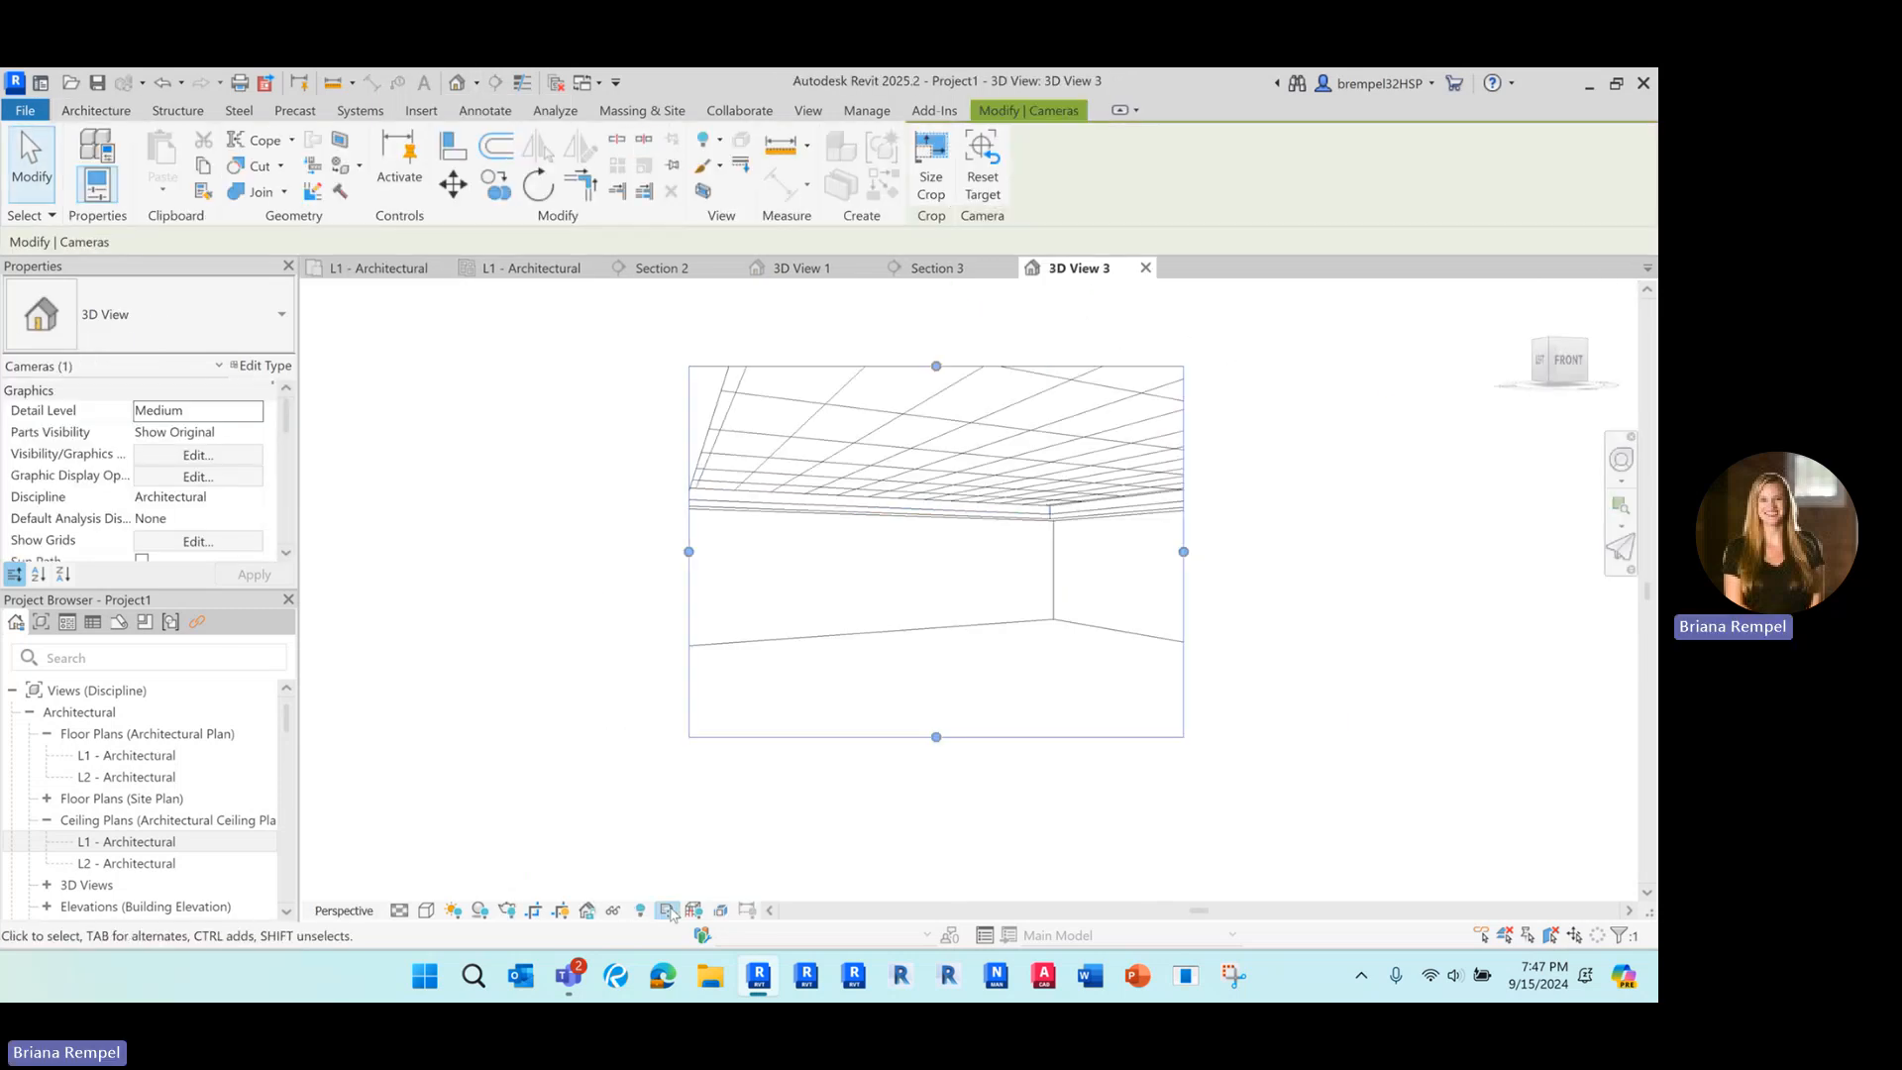
{"action": "left_click", "coordinate": [426, 909]}
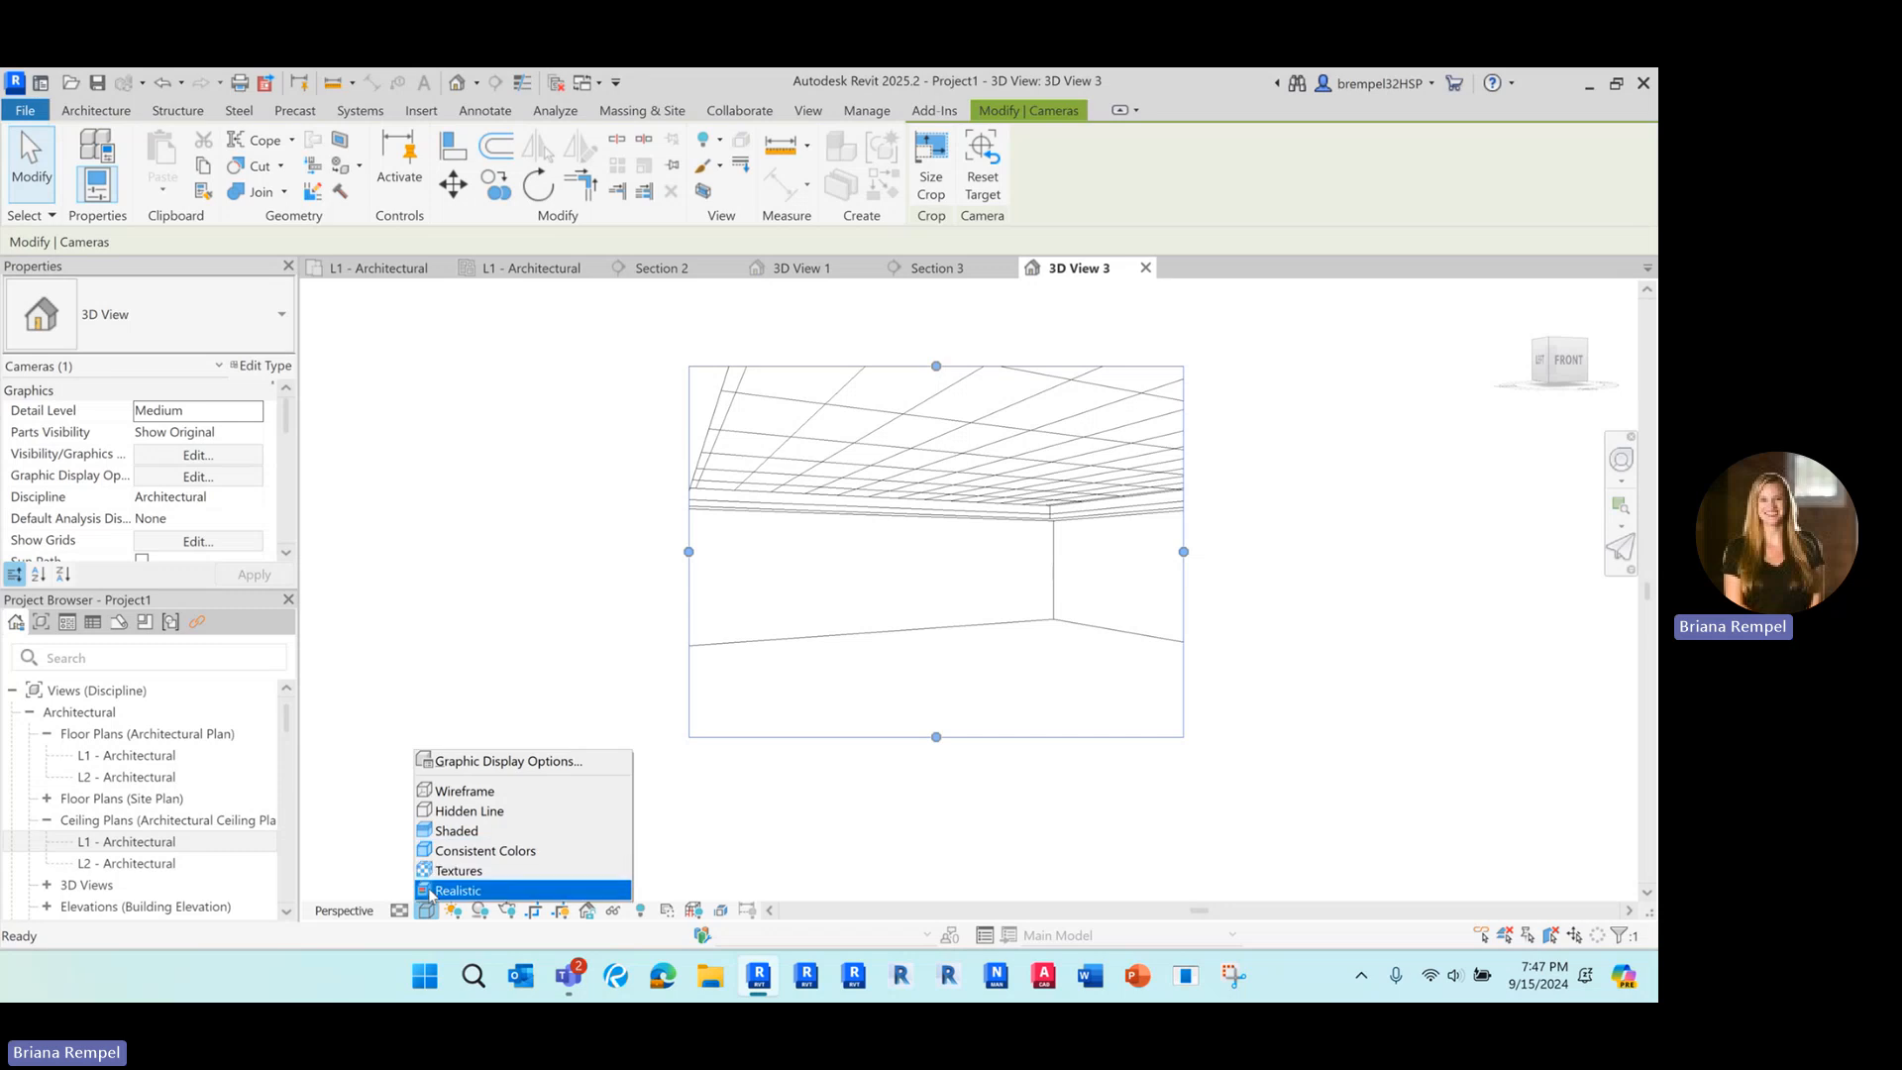
{"action": "left_click", "coordinate": [466, 875]}
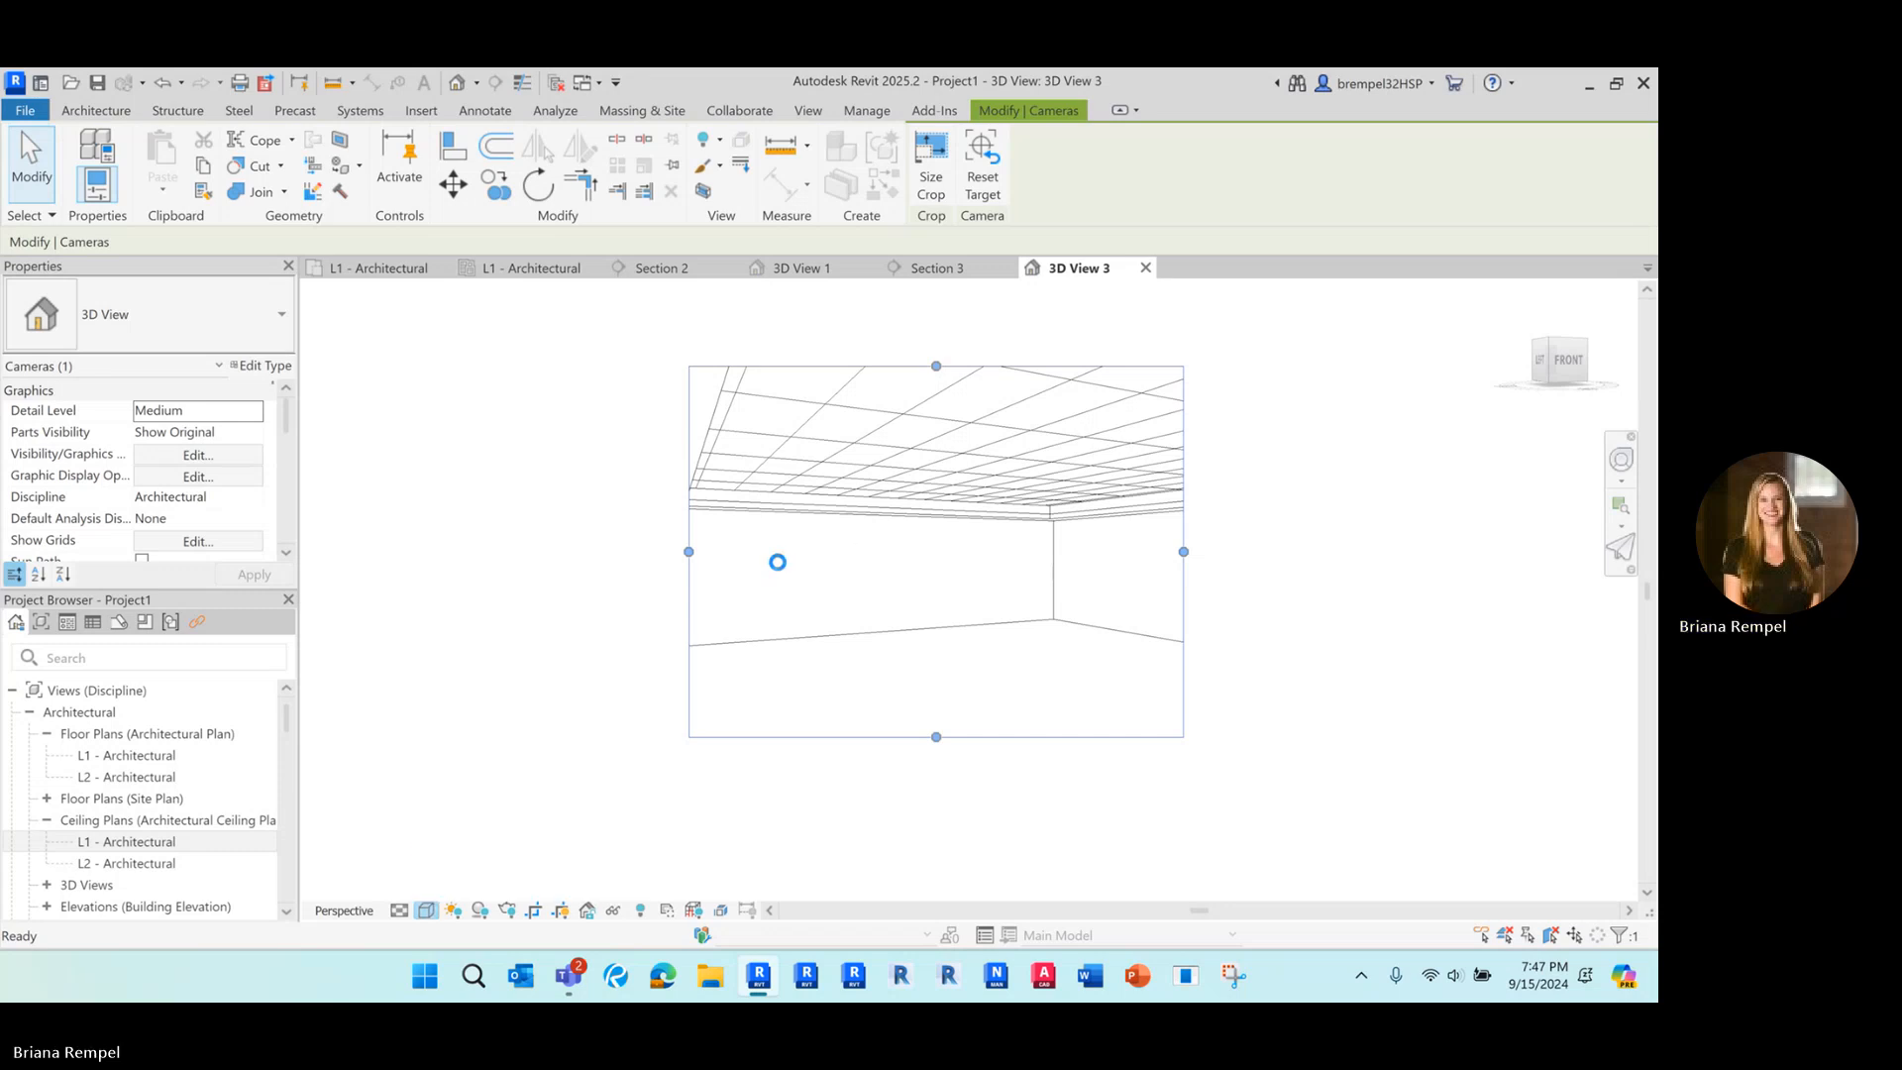
{"action": "scroll", "coordinate": [866, 488], "scroll_direction": "up", "scroll_amount": 4}
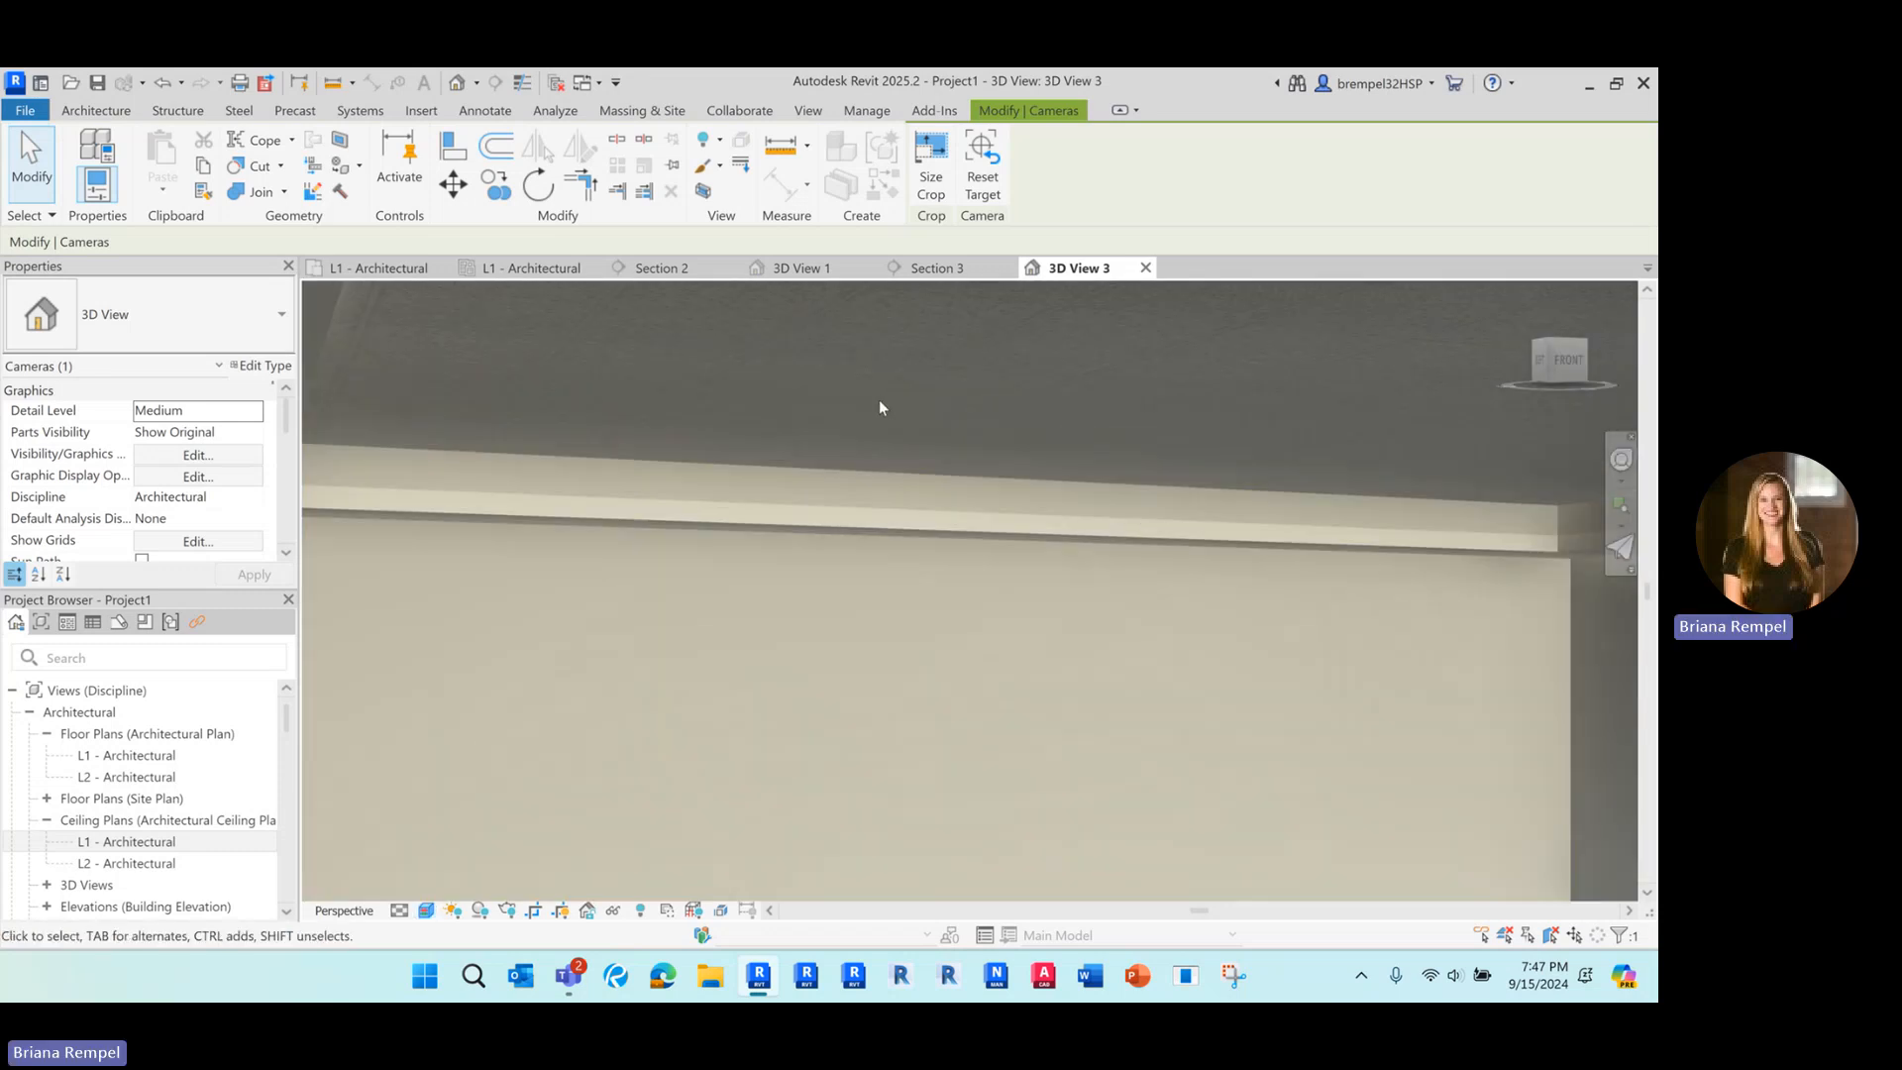
{"action": "scroll", "coordinate": [871, 400], "scroll_direction": "down", "scroll_amount": 3}
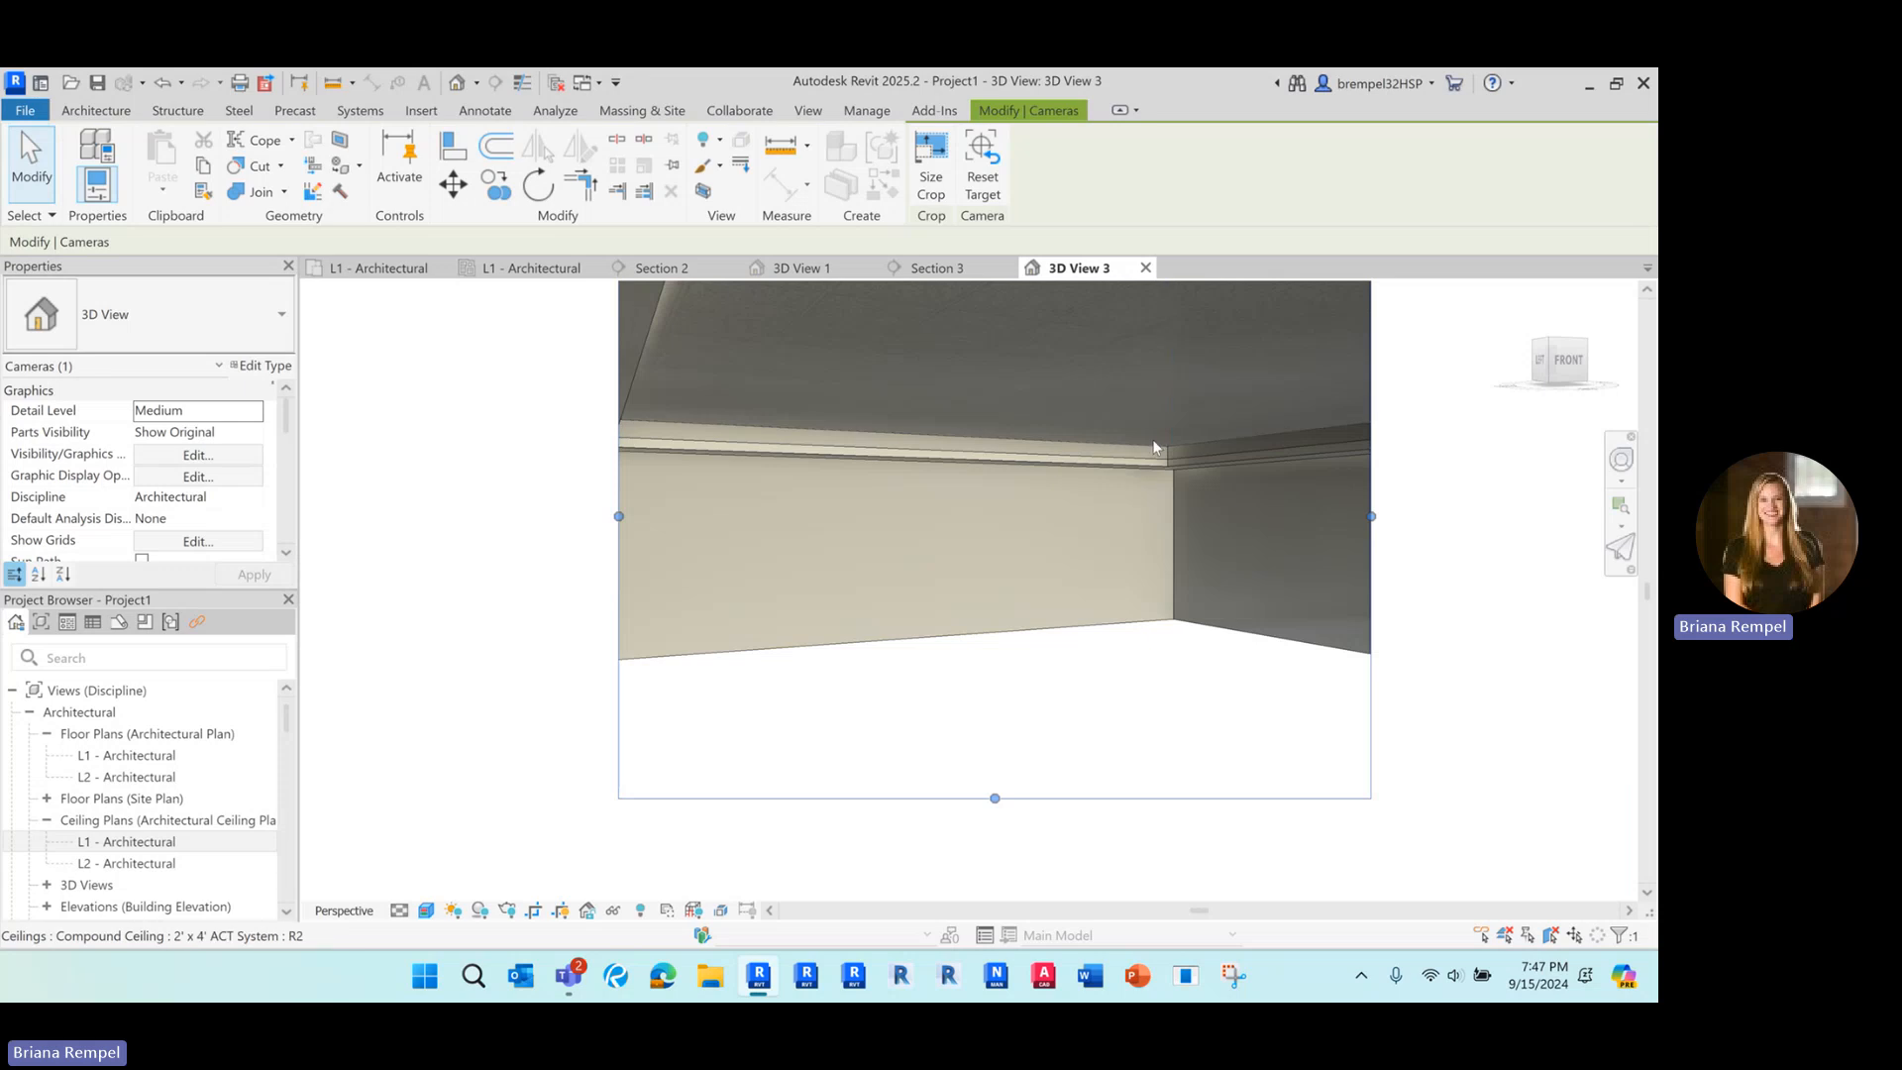
{"action": "scroll", "coordinate": [674, 561], "scroll_direction": "down", "scroll_amount": 1}
{"action": "scroll", "coordinate": [673, 566], "scroll_direction": "down", "scroll_amount": 1}
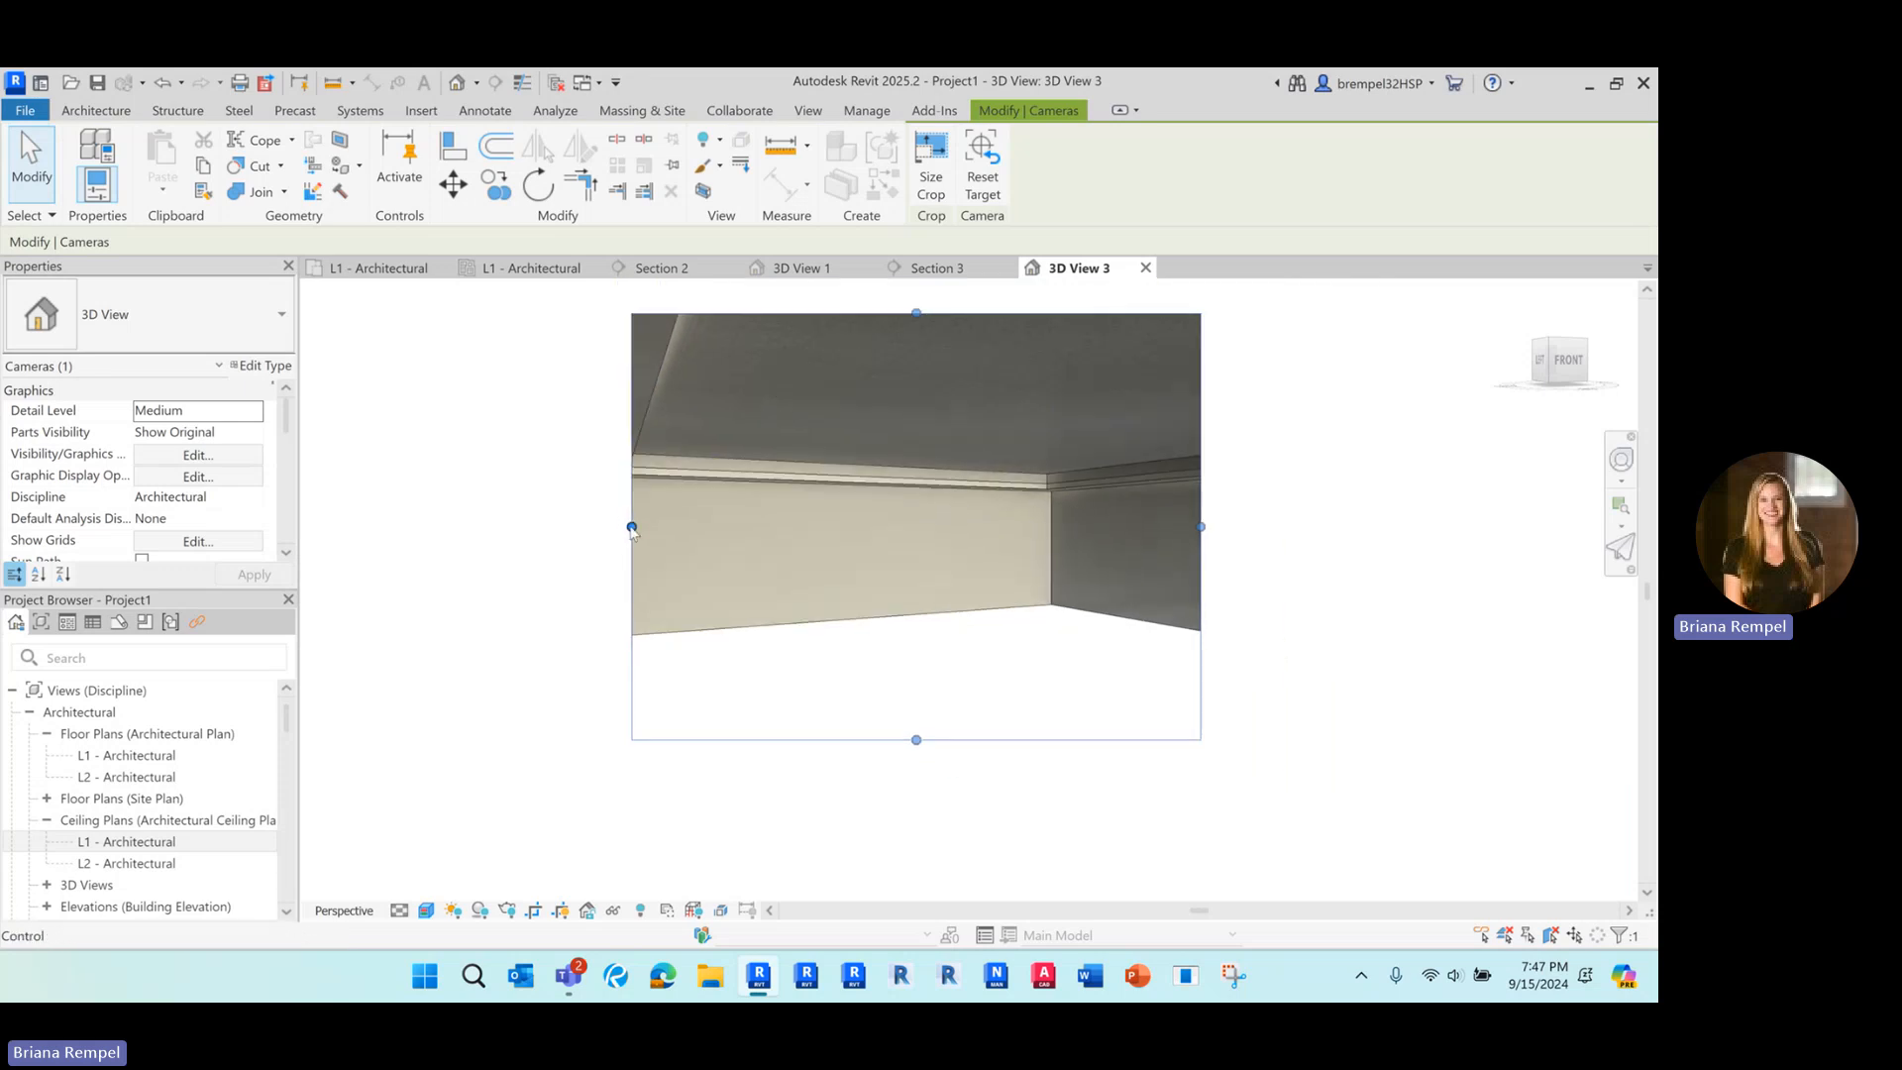
{"action": "left_click_drag", "start_coordinate": [632, 528], "coordinate": [488, 527]}
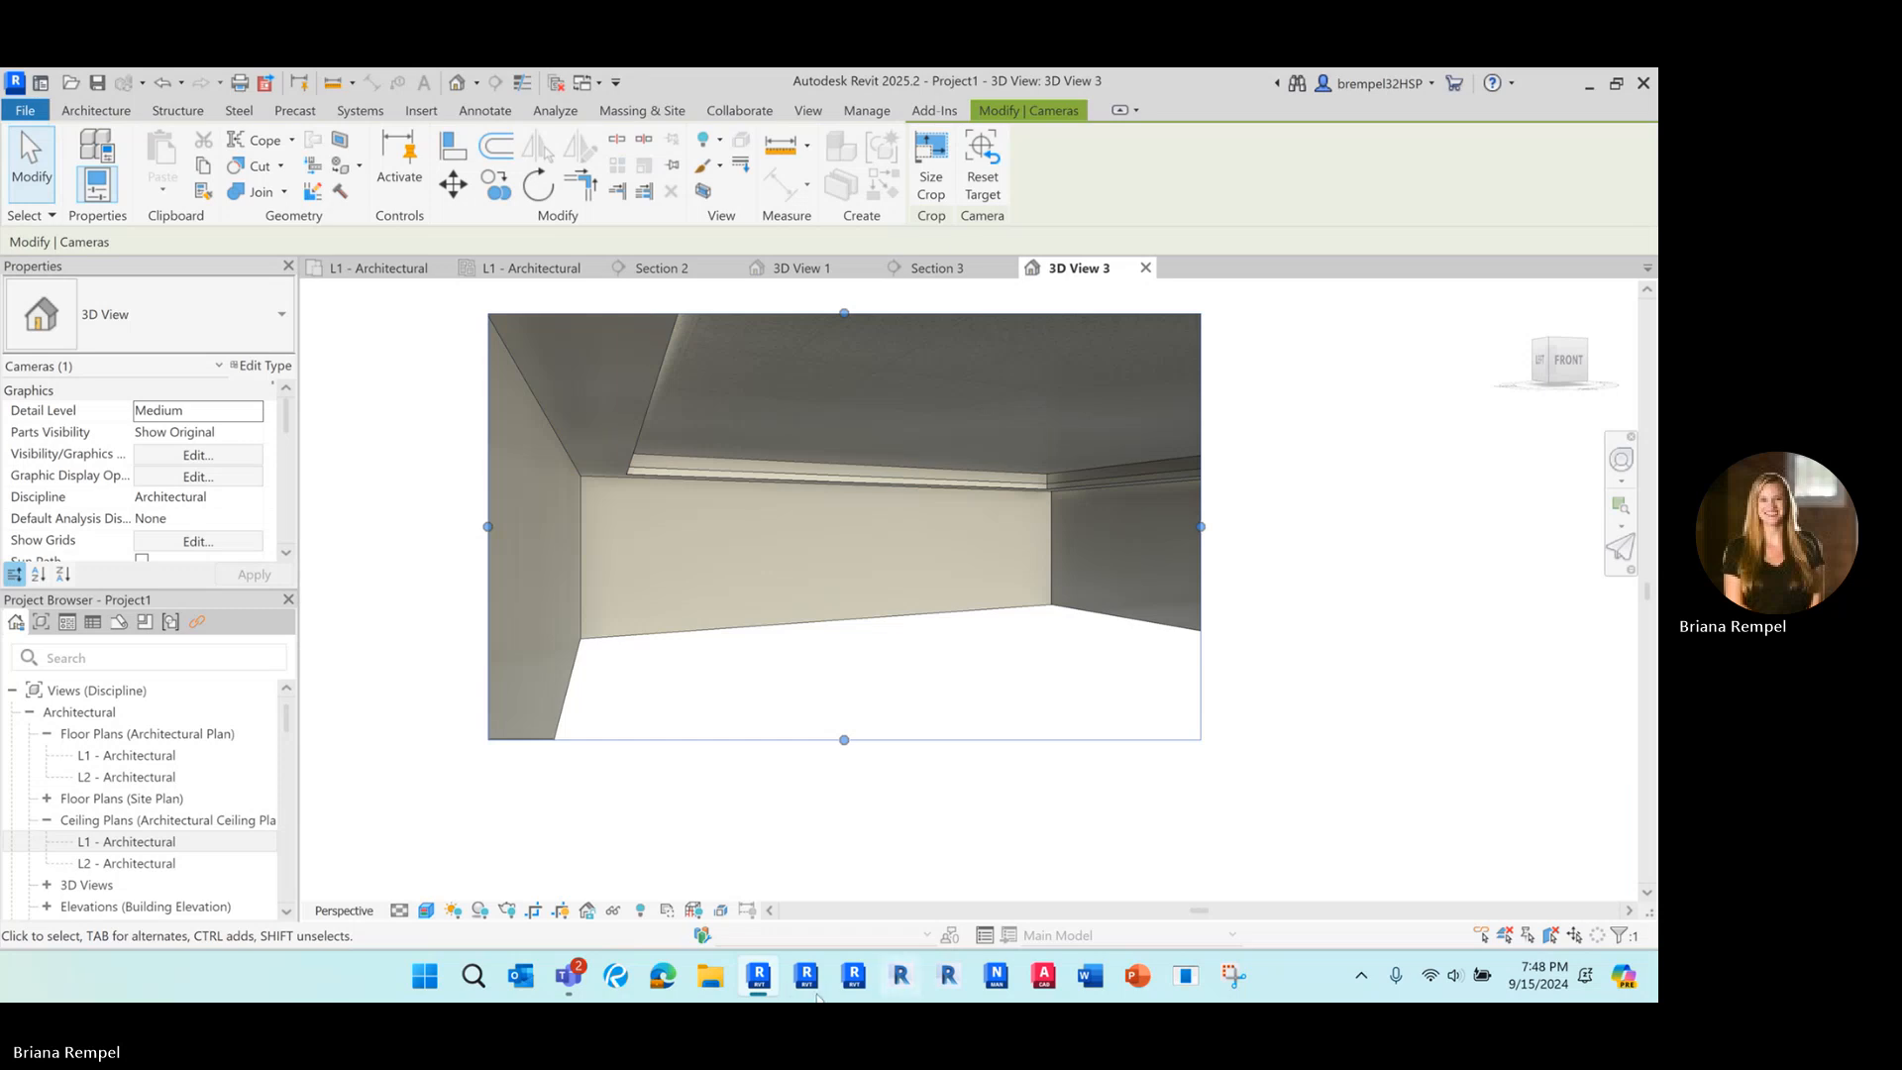
{"action": "mouse_move", "coordinate": [581, 984]}
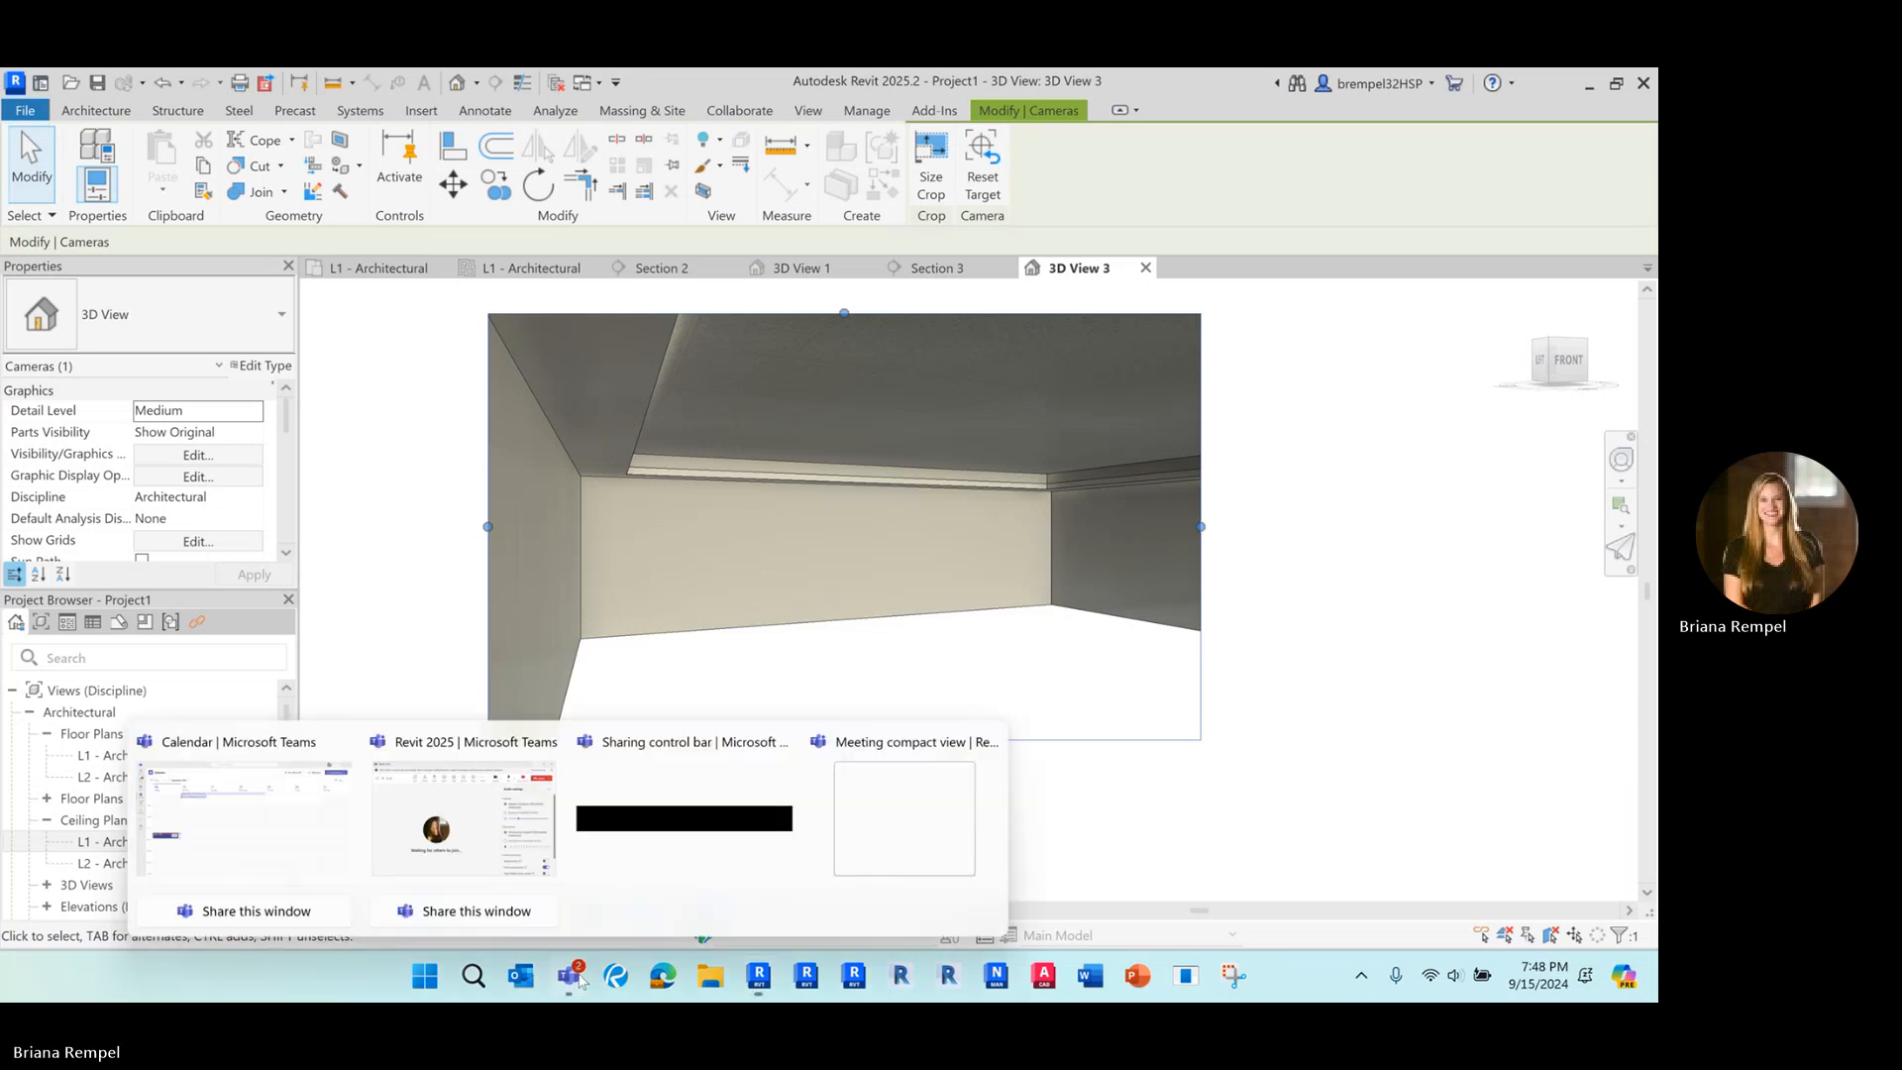
{"action": "left_click", "coordinate": [876, 804]}
{"action": "left_click", "coordinate": [1024, 281]}
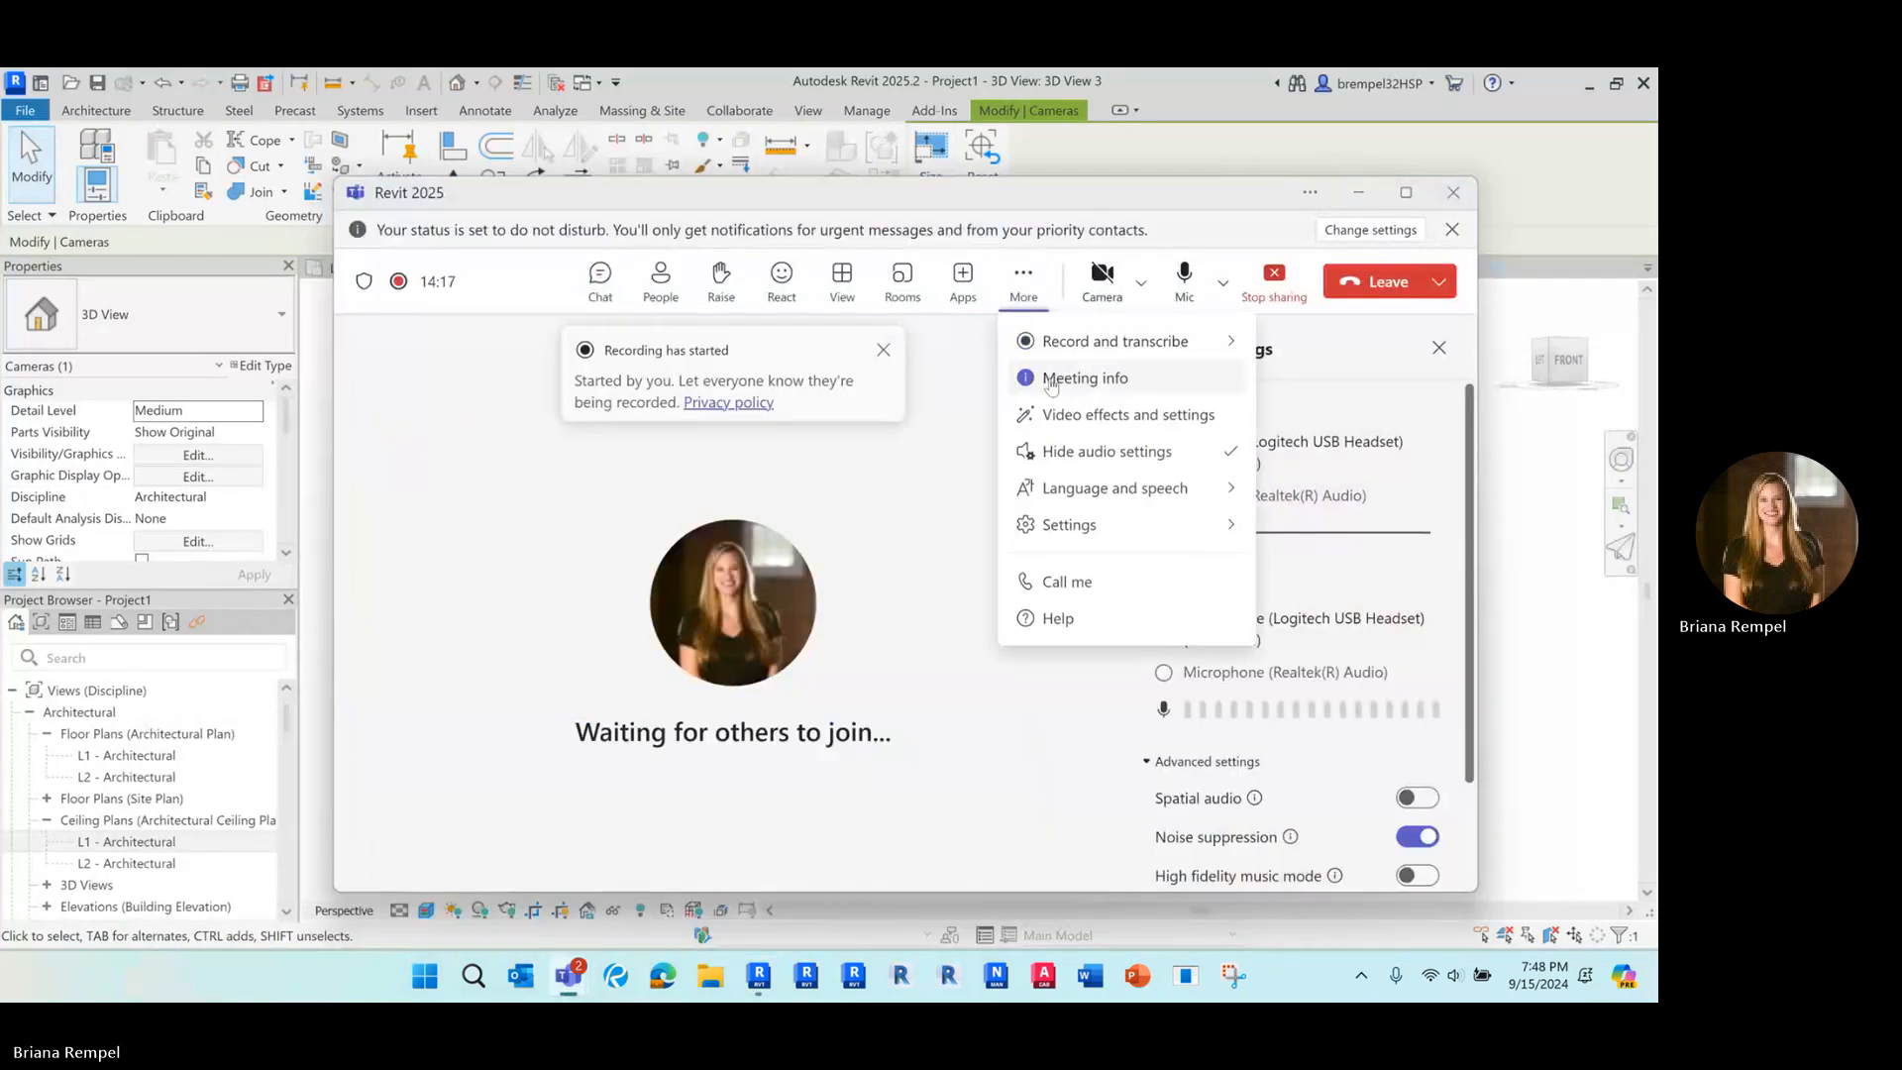